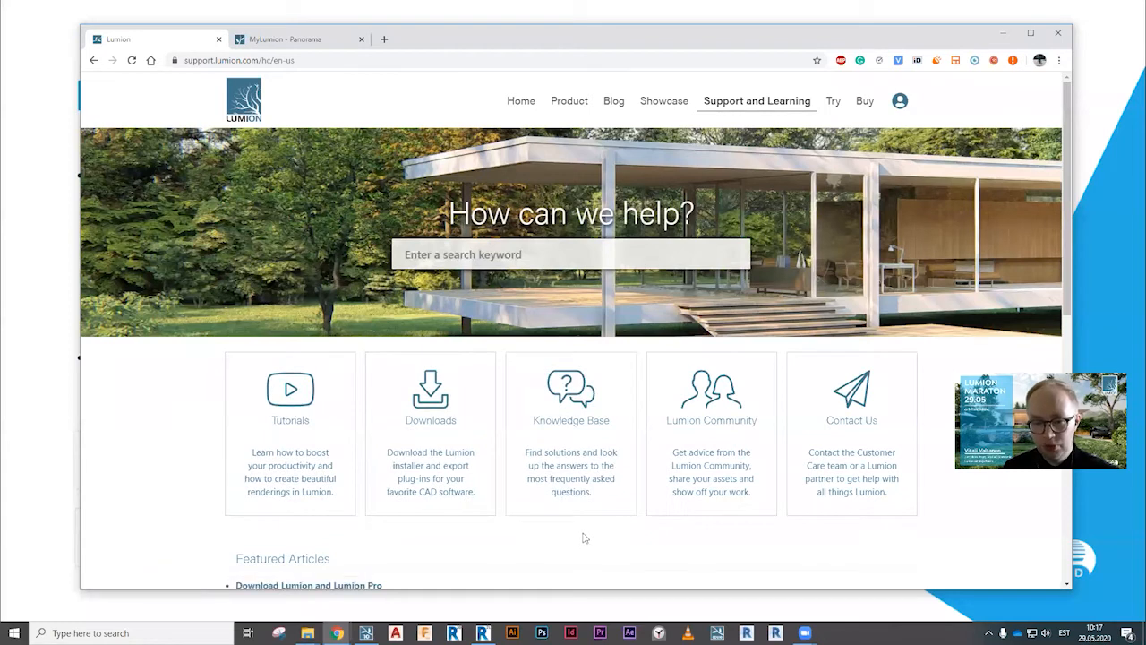
# Open the Lumion LiveSync for SketchUp article from the Downloads section and review its installation, import method and synchronization notes.
pyautogui.click(439, 426)
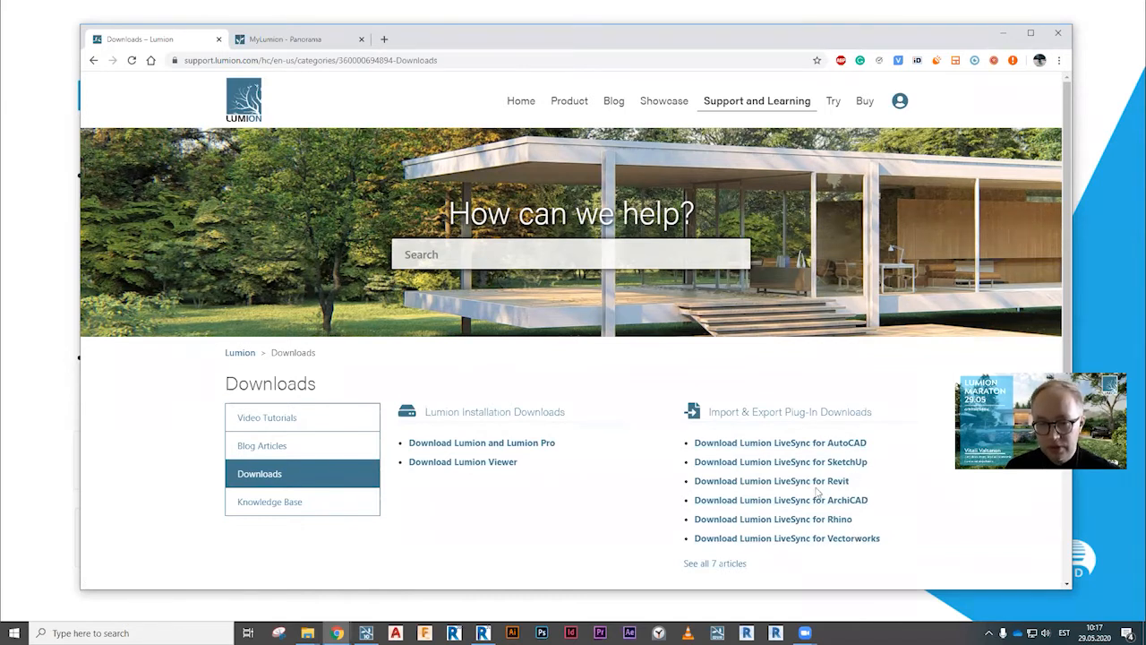
pyautogui.click(835, 464)
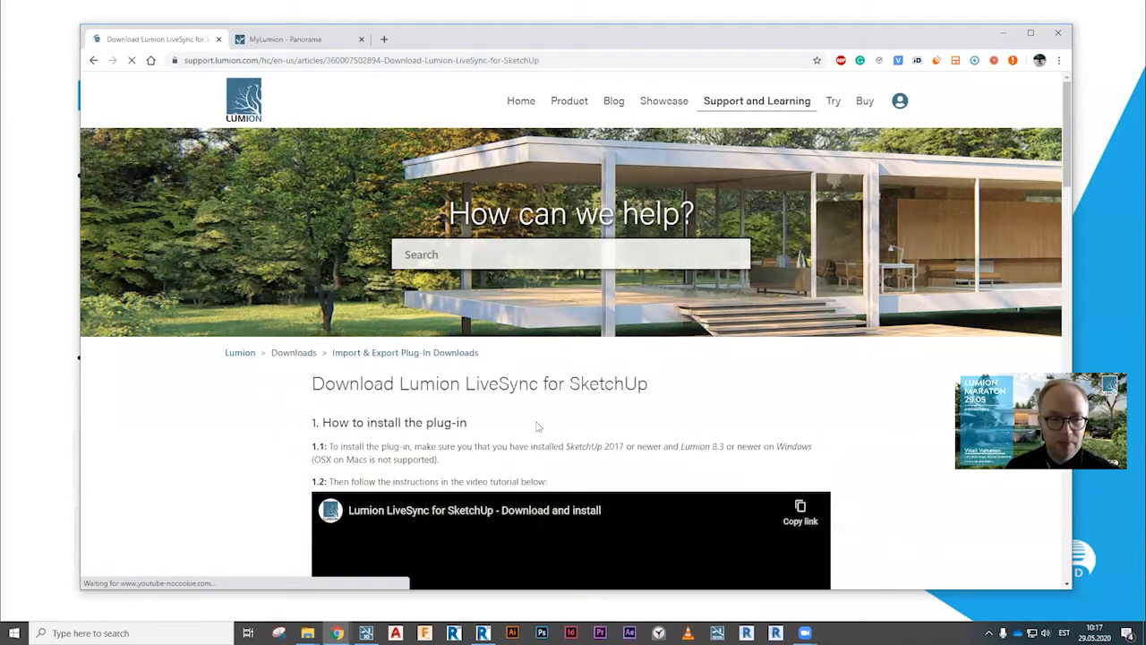
pyautogui.scroll(-4, 261, 430)
pyautogui.scroll(-1, 264, 421)
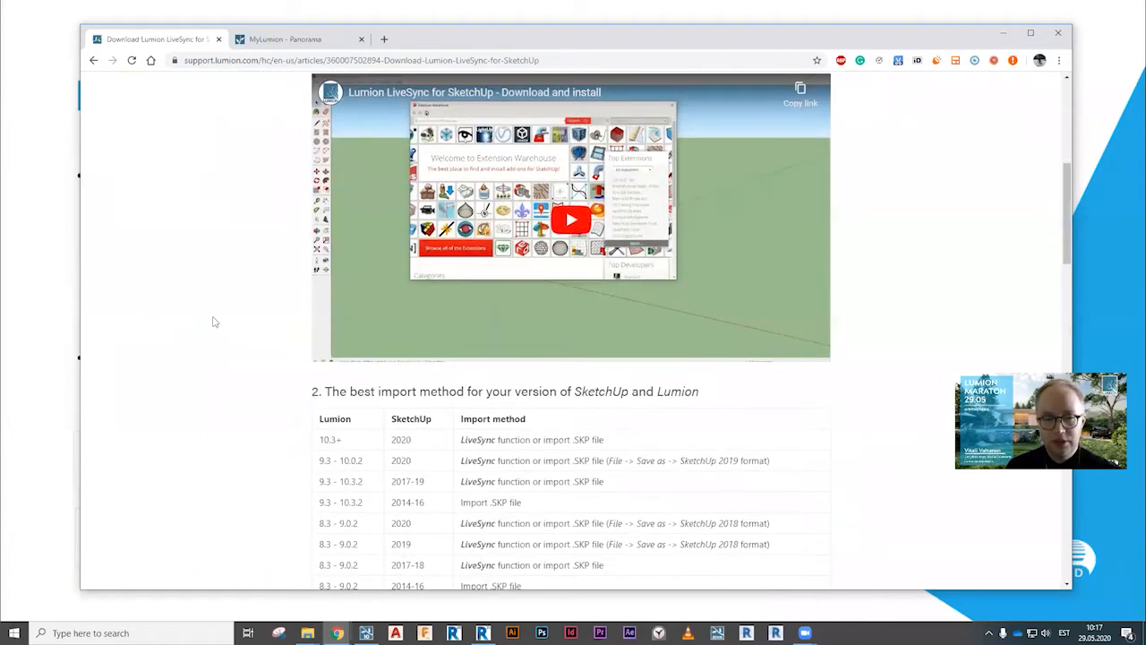
pyautogui.scroll(2, 212, 320)
pyautogui.scroll(-15, 225, 293)
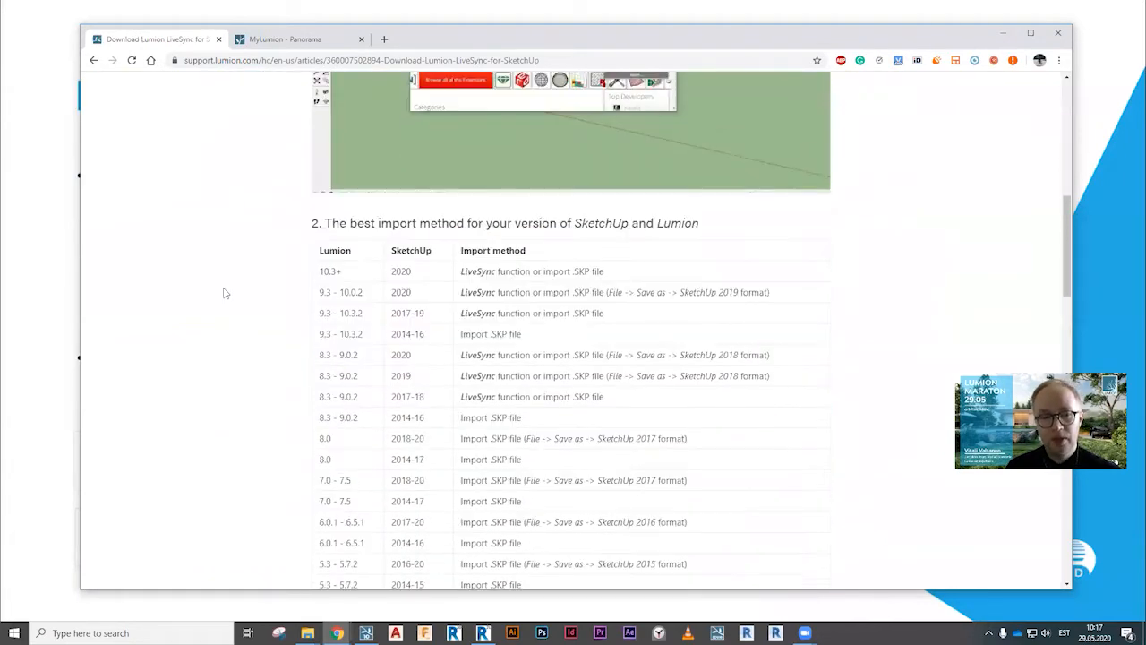
pyautogui.scroll(-1, 351, 272)
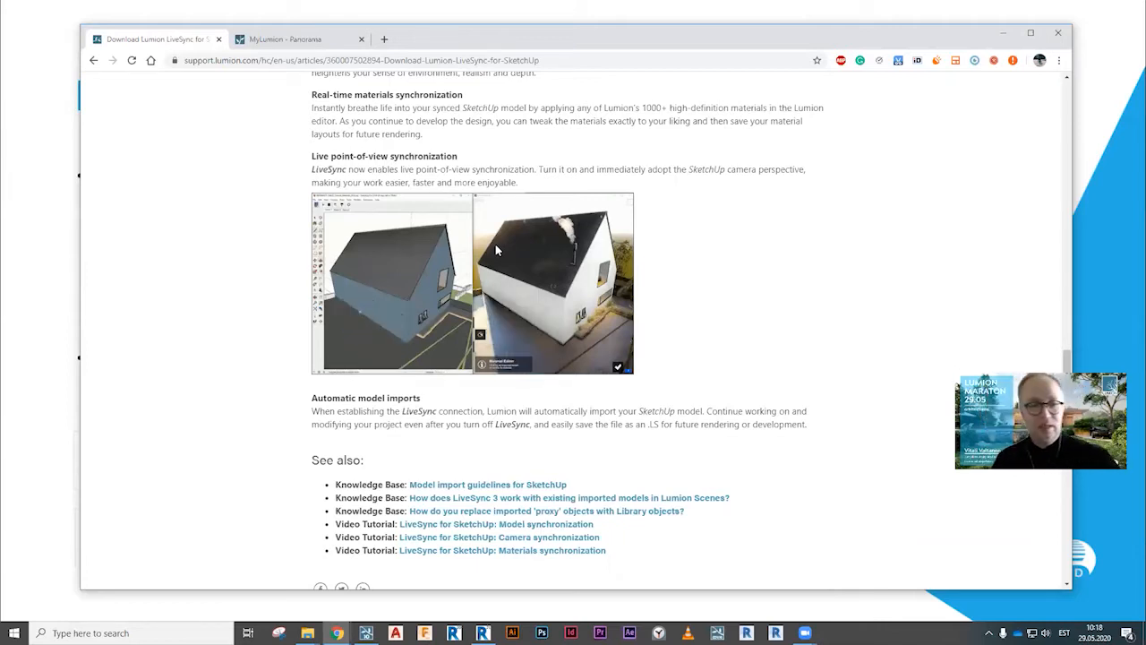
pyautogui.scroll(-3, 574, 262)
pyautogui.scroll(10, 631, 312)
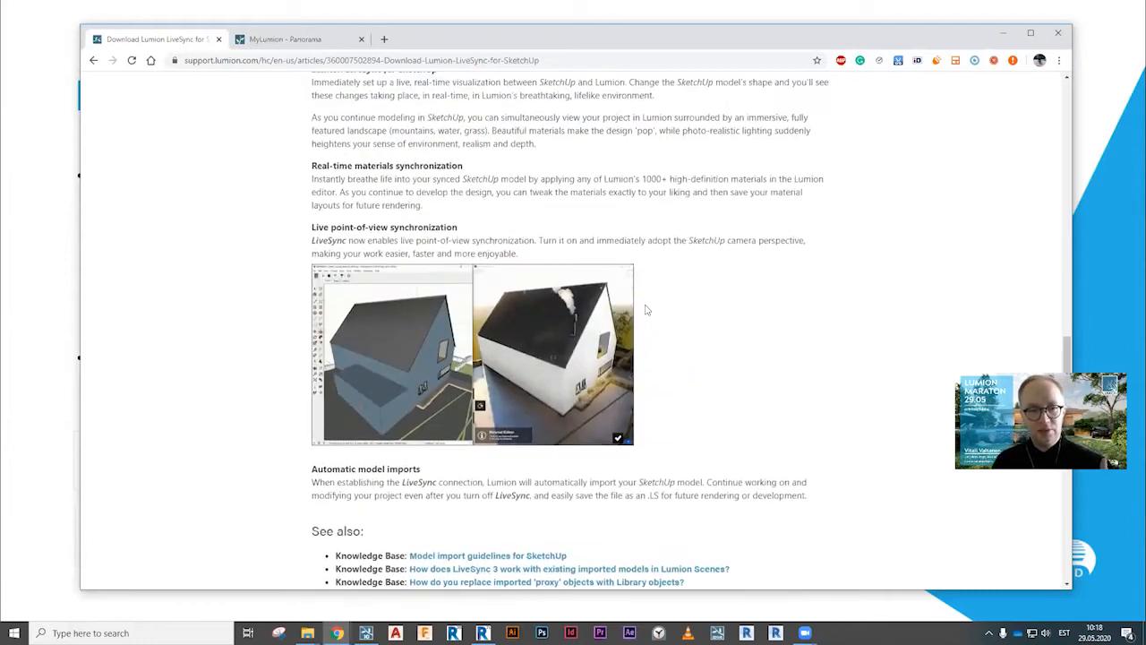
# Review the Download Lumion and Lumion Pro article in the Downloads section and return to the downloads list.
pyautogui.hotkey('alt', 'Left')
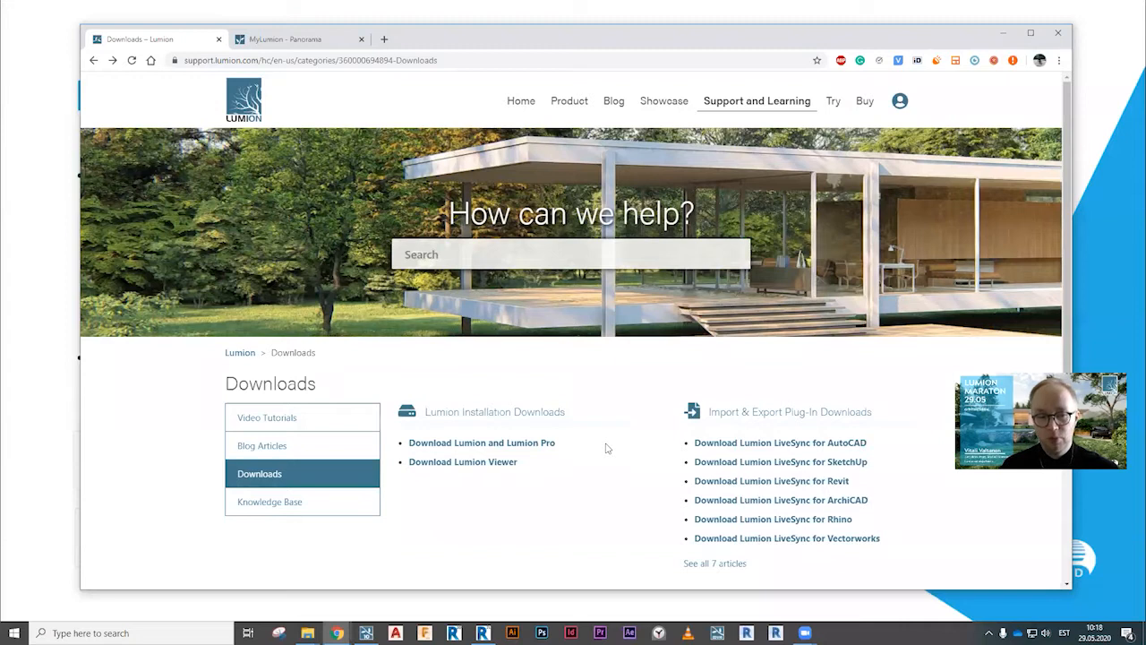
pyautogui.click(517, 442)
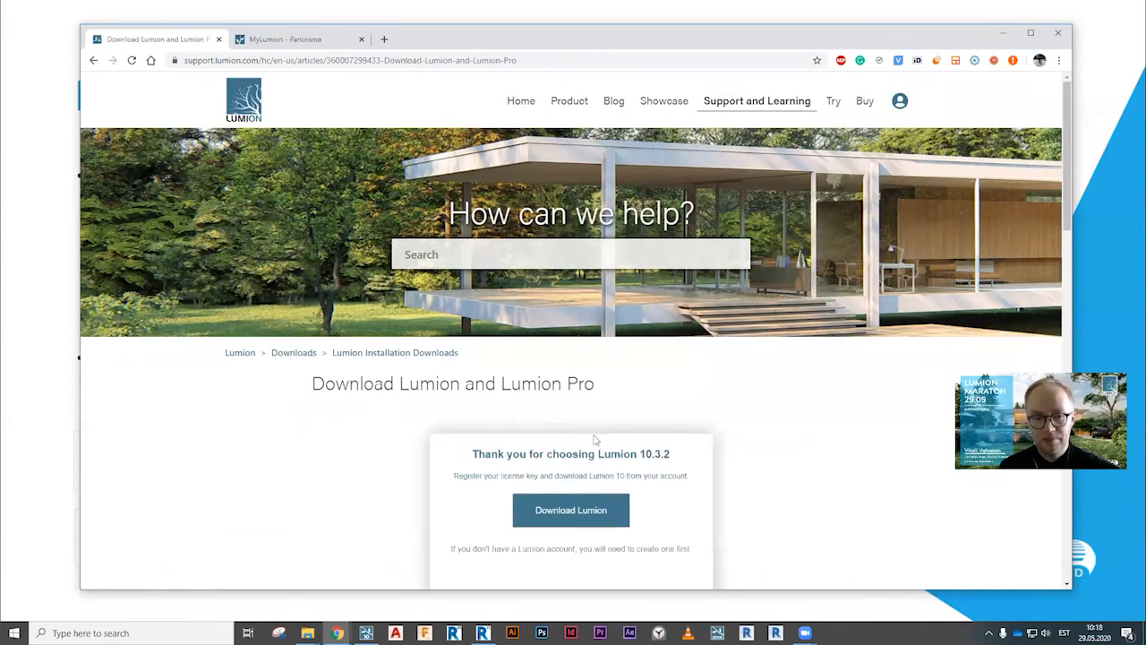
pyautogui.scroll(-5, 528, 442)
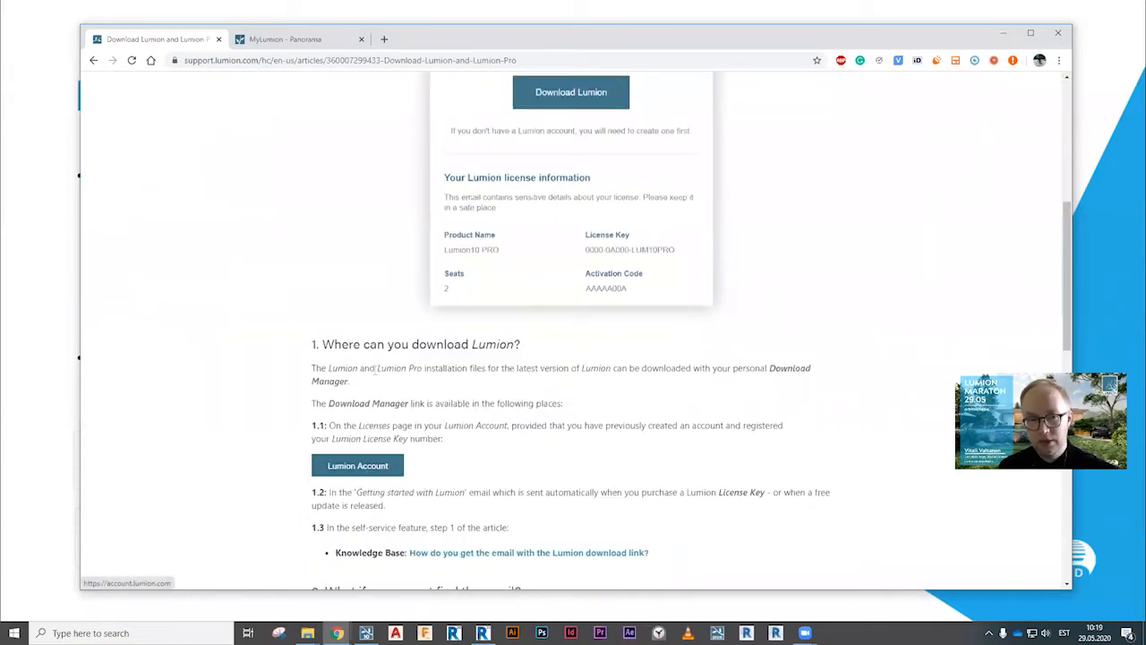
pyautogui.scroll(5, 370, 347)
pyautogui.hotkey('alt', 'Left')
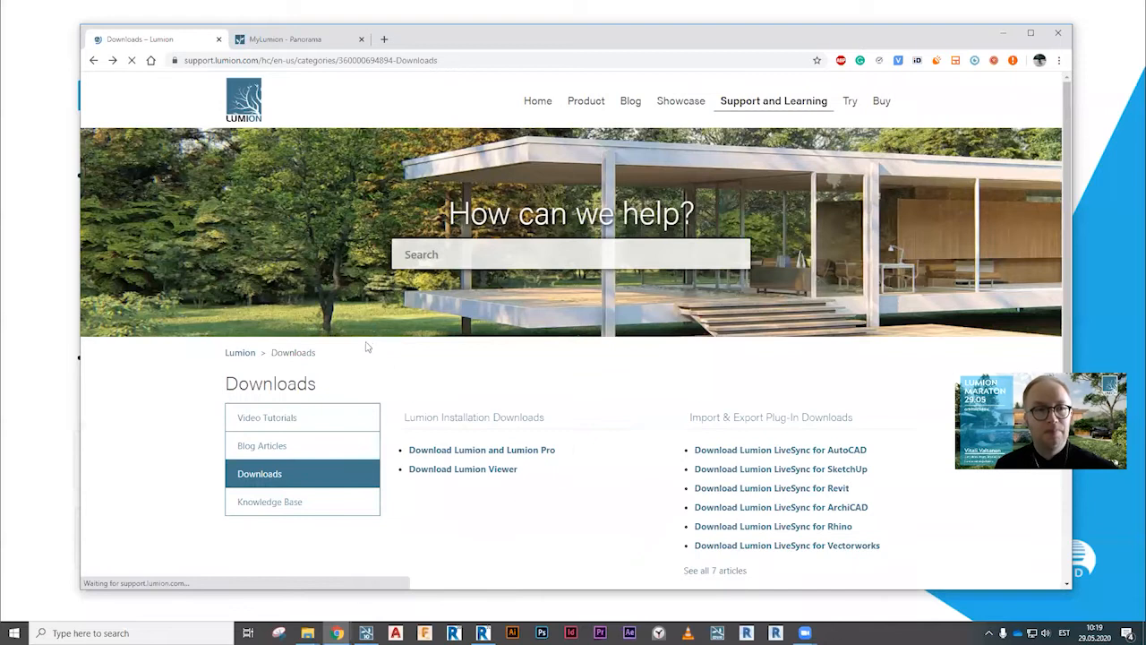
# Return to the presentation, advance it to the Live demo slide and switch to Lumion Pro.
pyautogui.click(211, 13)
pyautogui.click(206, 20)
pyautogui.press('Left')
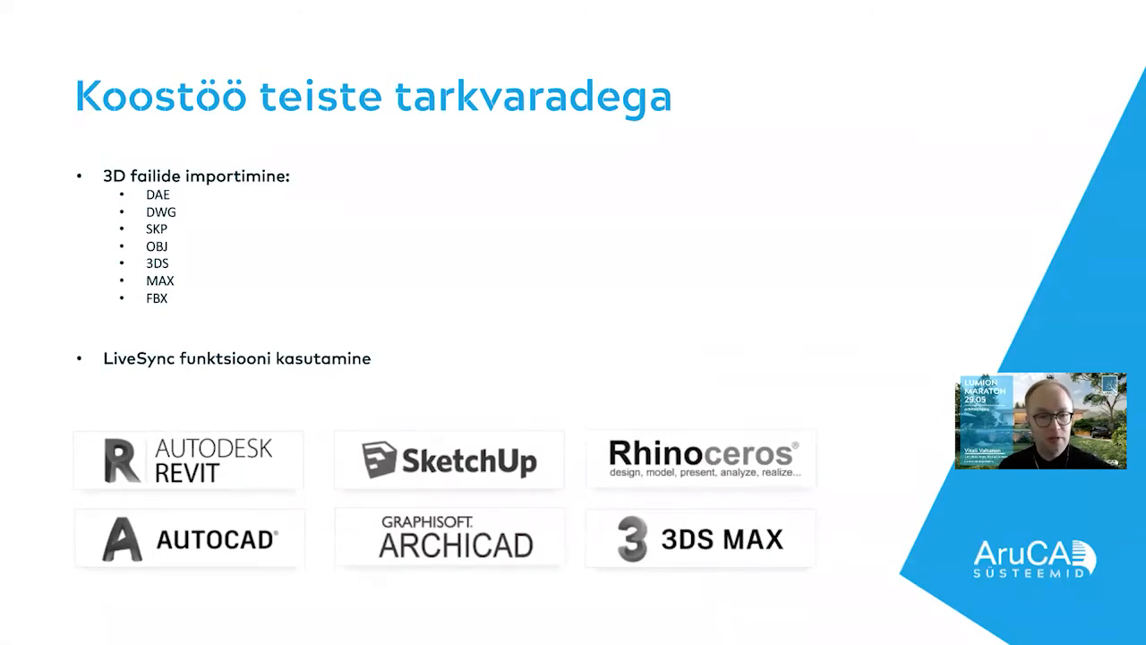
pyautogui.click(584, 492)
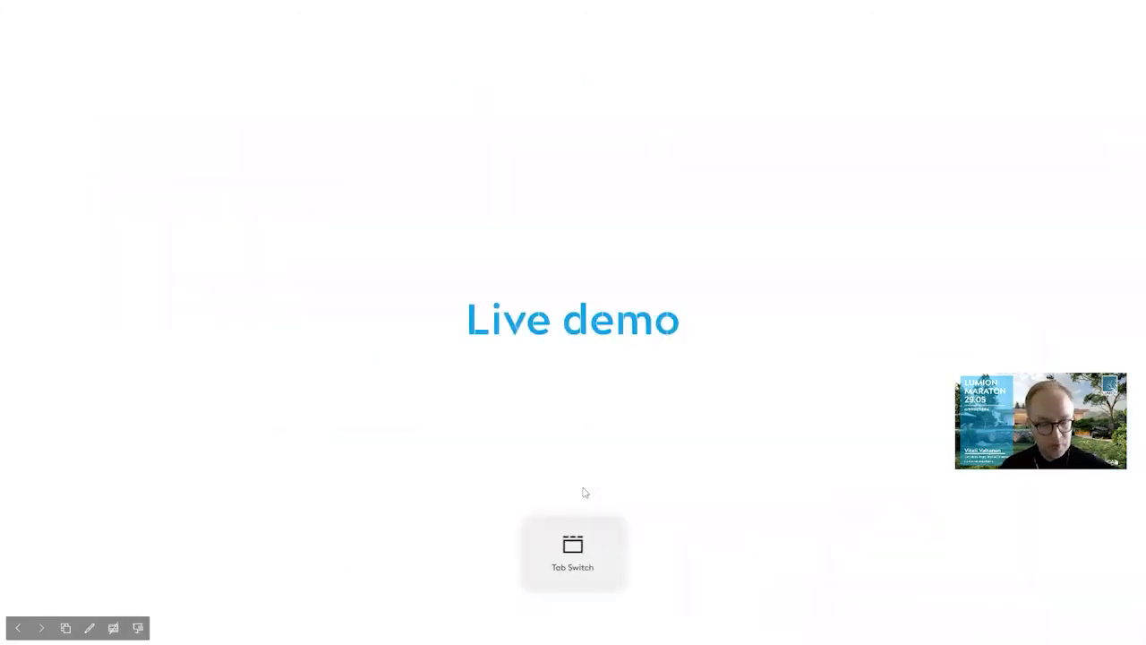
pyautogui.hotkey('alt', 'Tab')
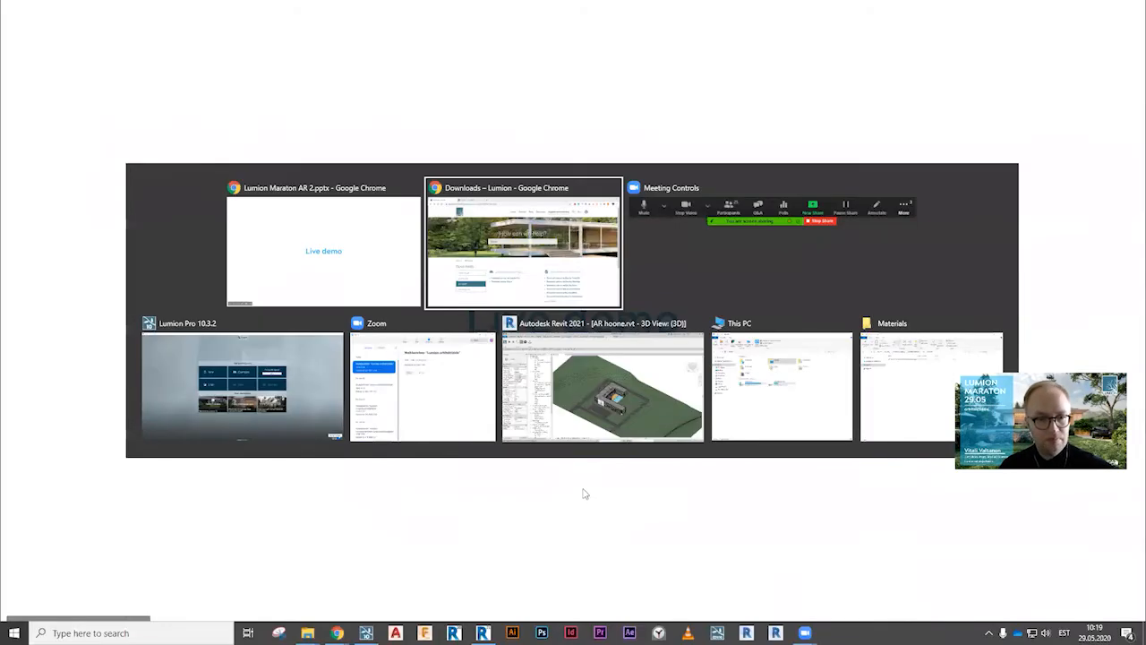
pyautogui.click(267, 387)
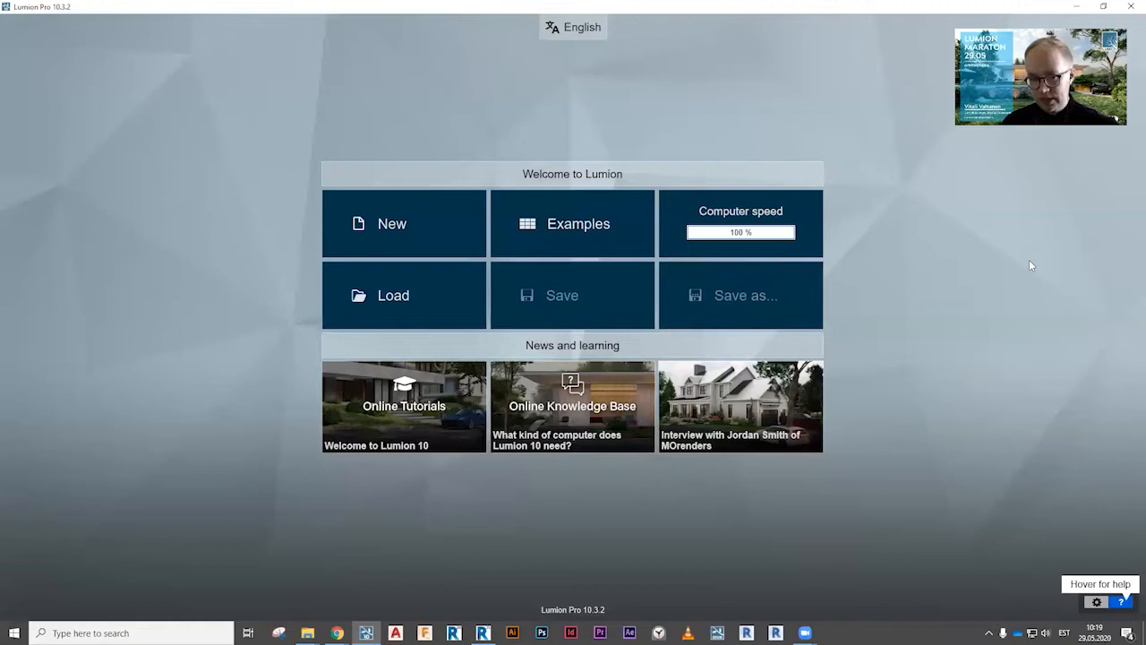
# Look through the new-project templates, the example scenes and the recent projects, returning to the start screen.
pyautogui.click(414, 223)
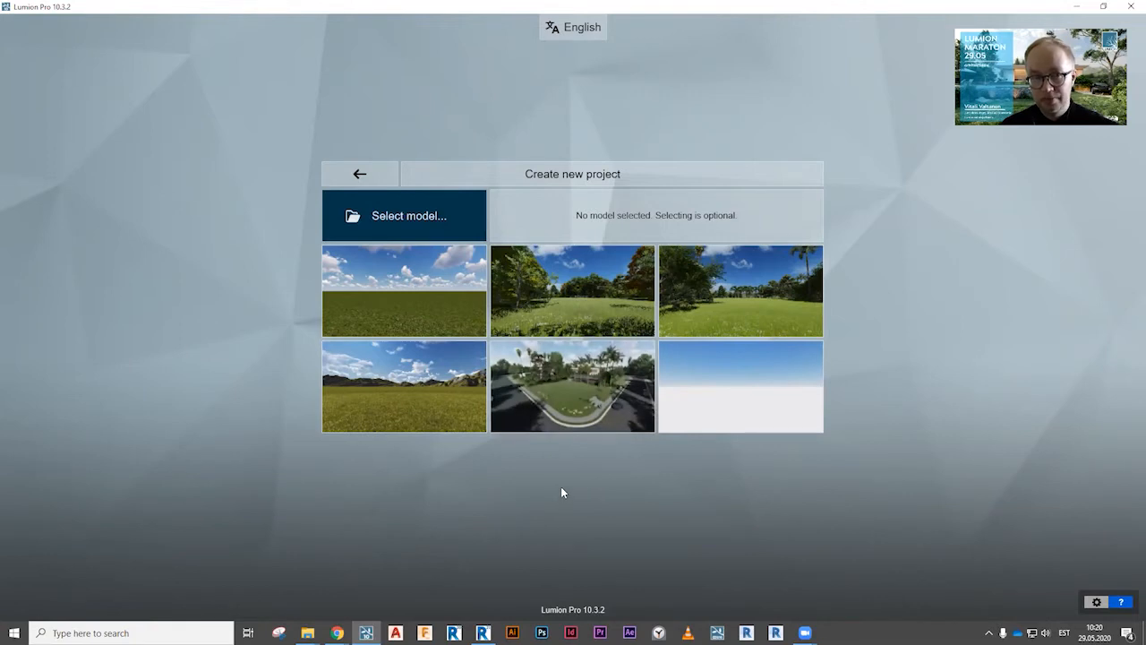
pyautogui.click(359, 173)
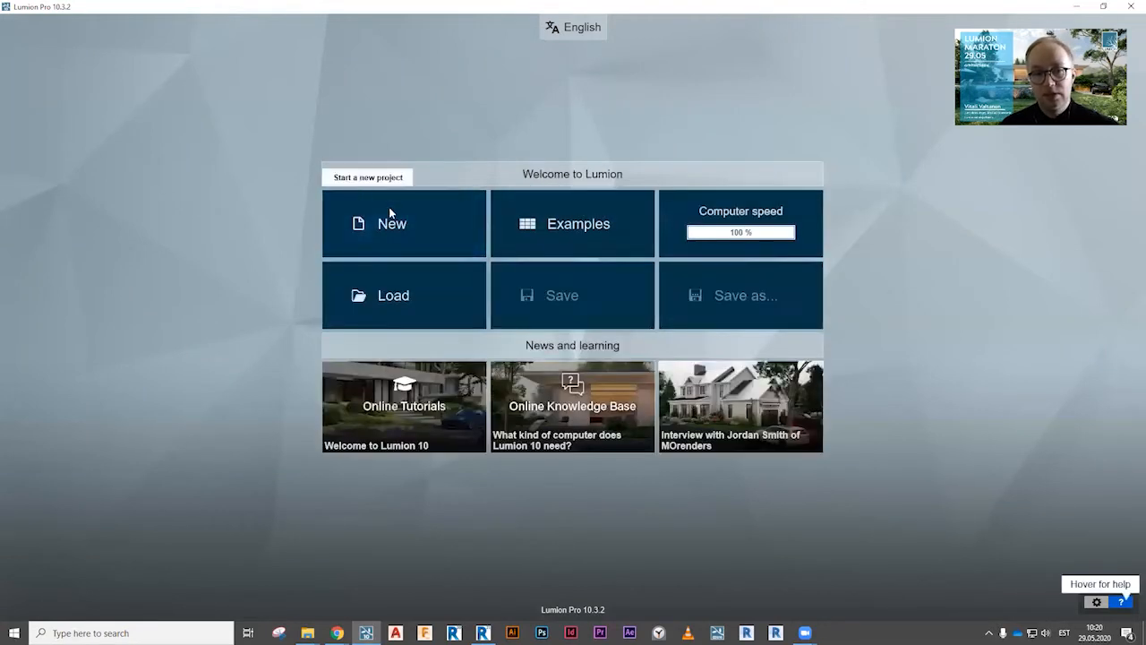
pyautogui.click(572, 229)
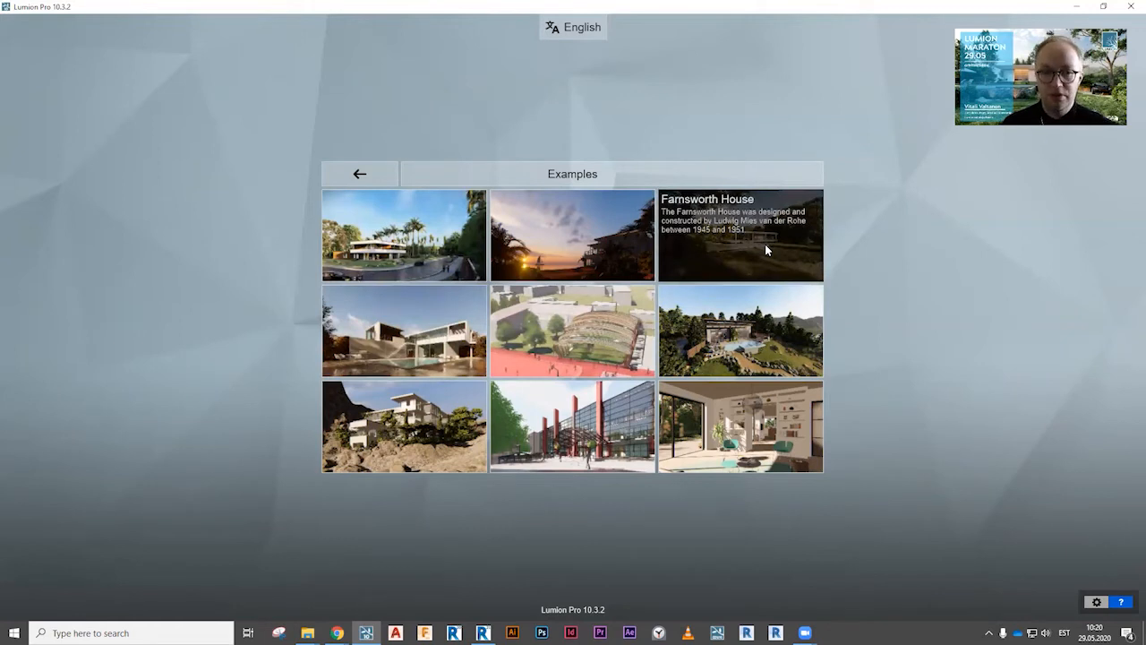
pyautogui.click(359, 175)
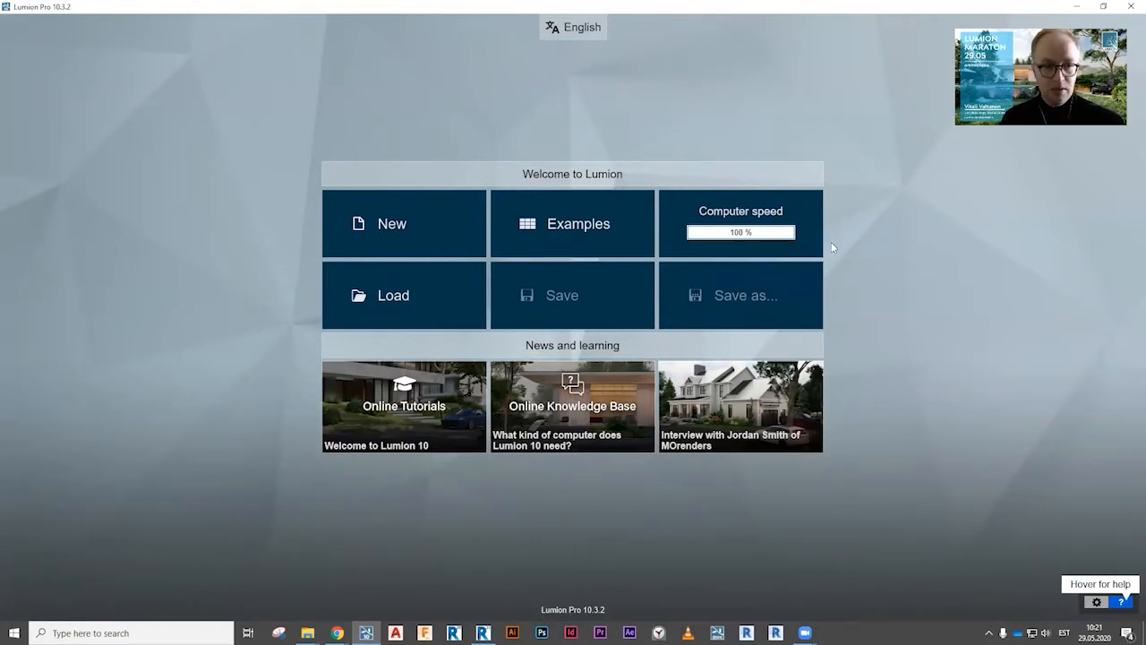
pyautogui.click(405, 298)
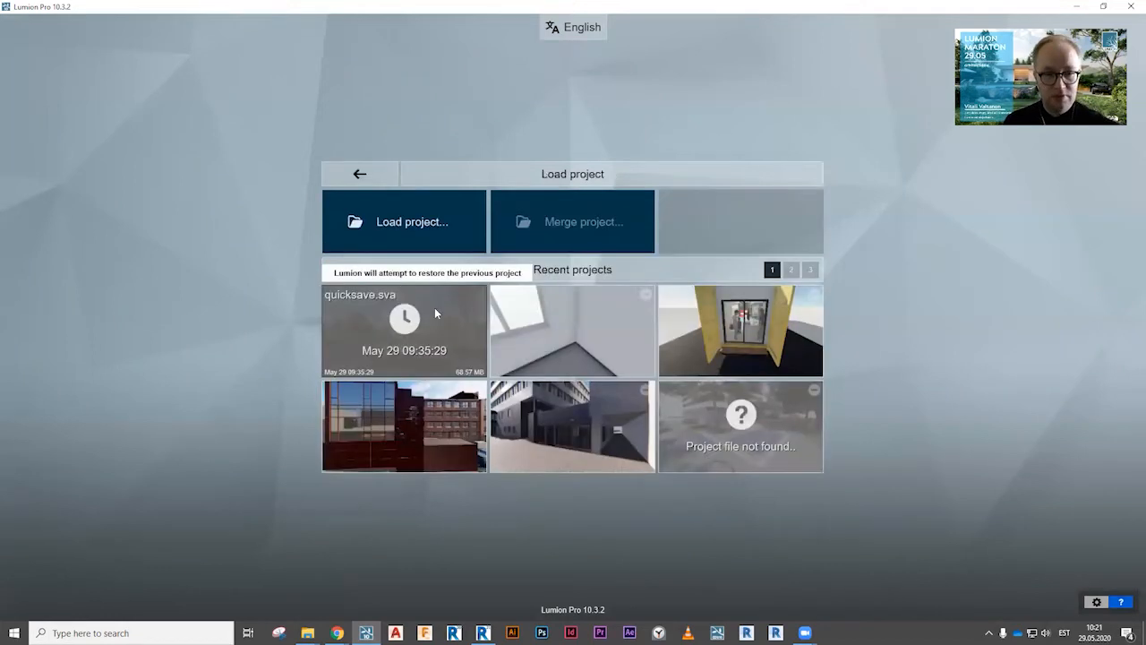
pyautogui.click(359, 174)
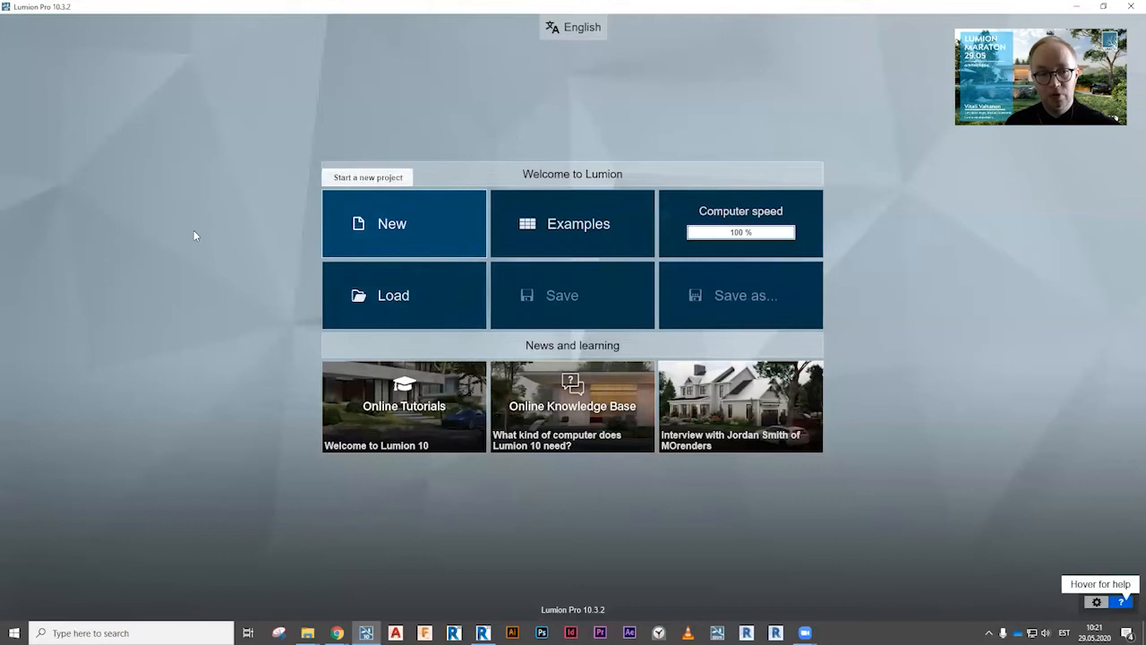
# Create a new project from the flat grass template with a cloudy blue sky, without selecting a model.
pyautogui.click(400, 230)
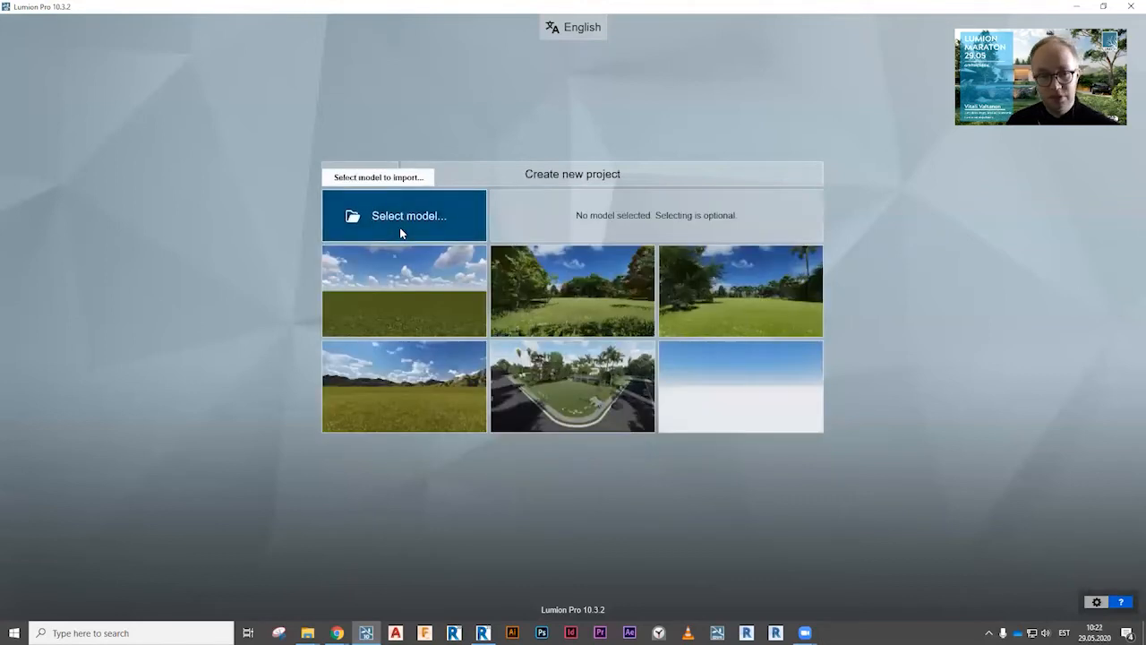
pyautogui.click(385, 293)
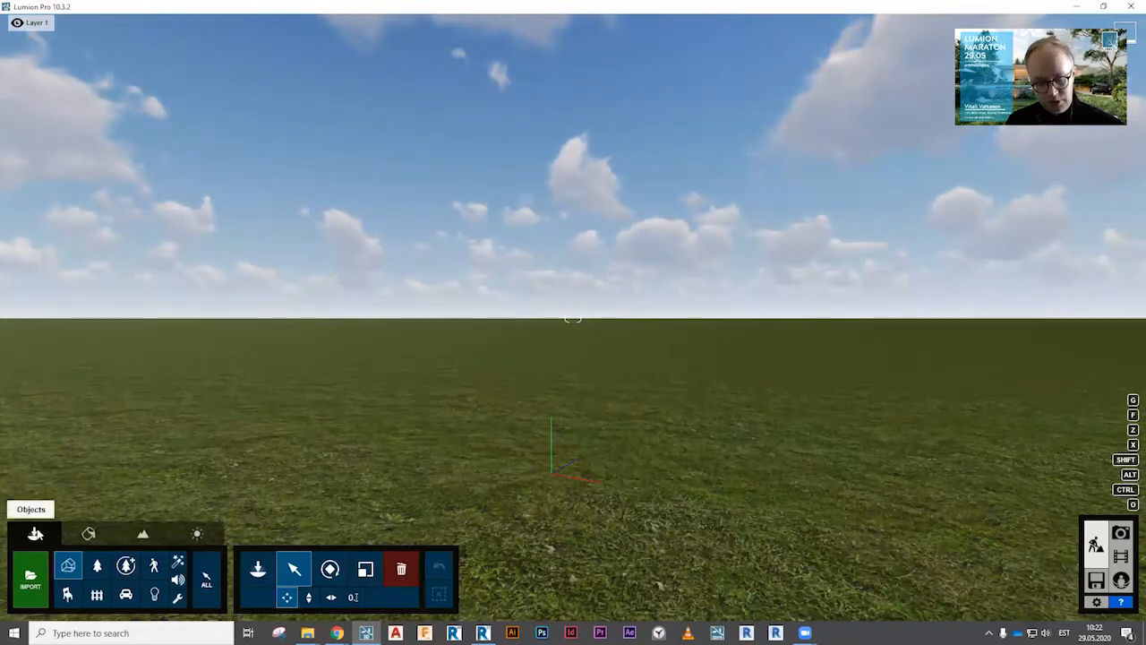
# Look through the material, landscape and weather tools of the new scene and return to the object tools.
pyautogui.click(90, 534)
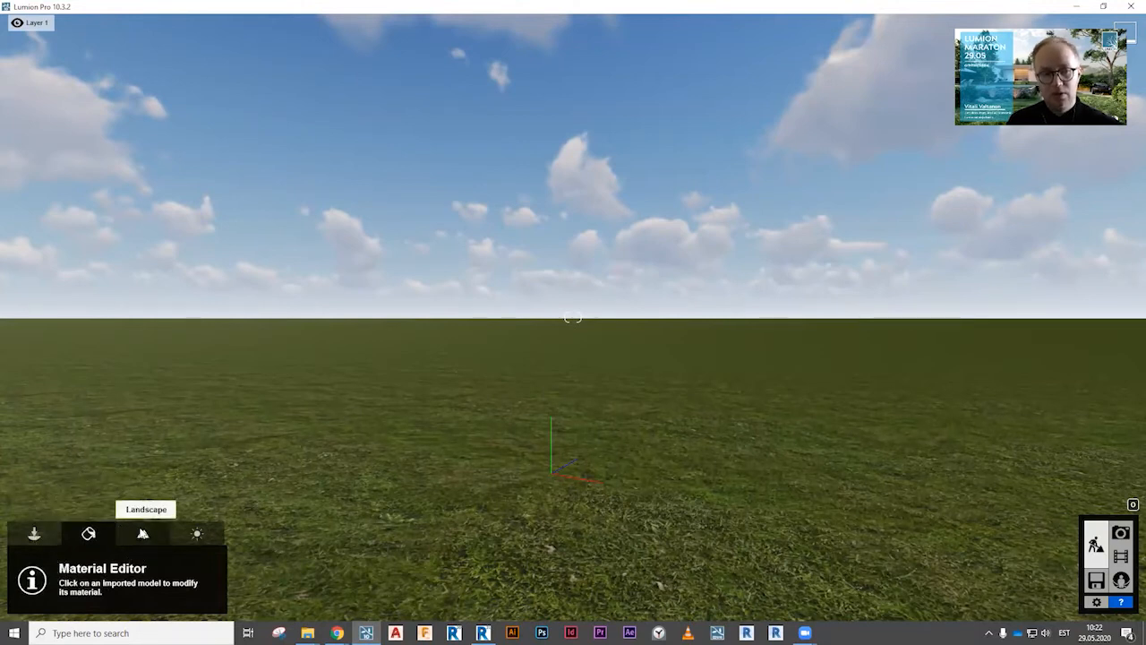
pyautogui.click(142, 533)
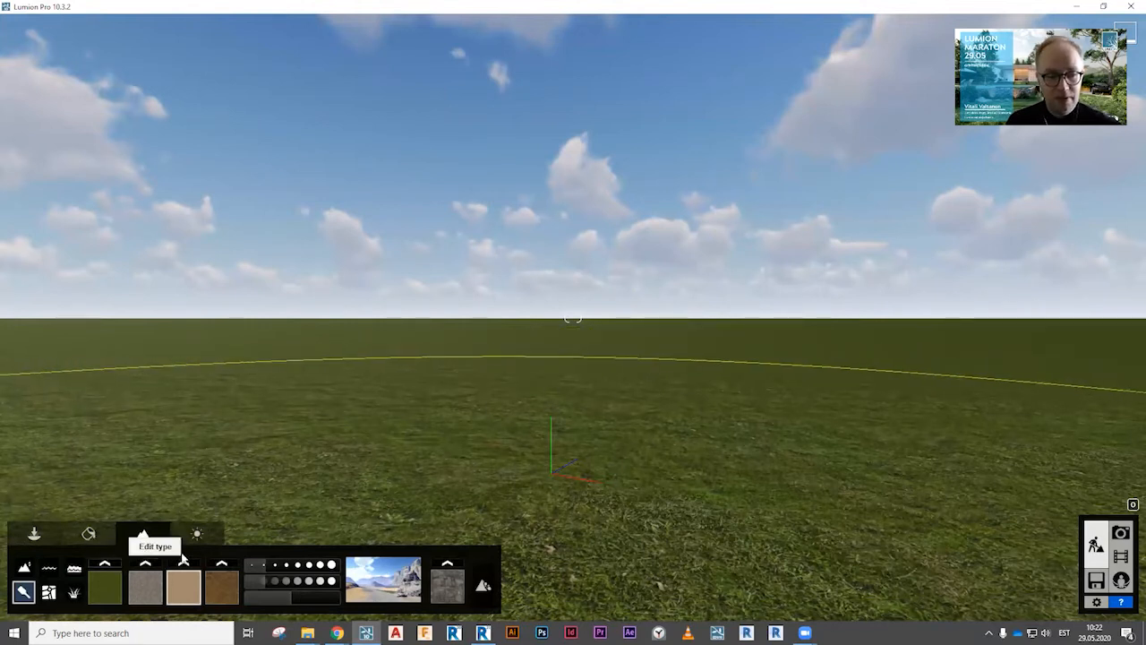
pyautogui.click(197, 534)
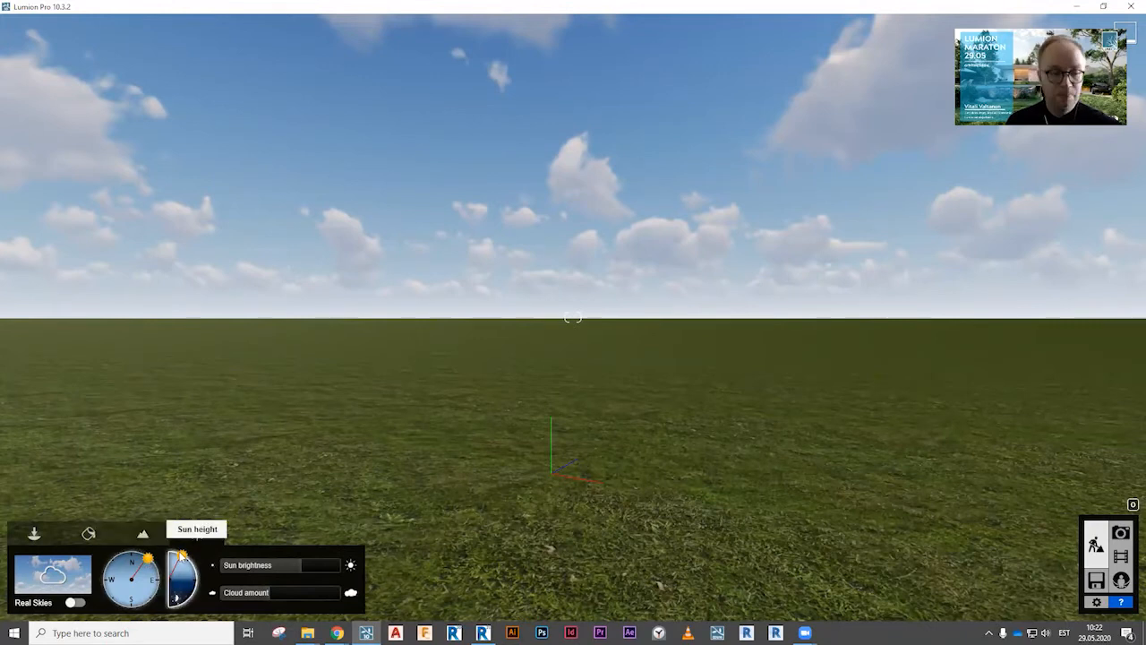
pyautogui.moveTo(182, 559)
pyautogui.mouseDown()
pyautogui.moveTo(180, 606)
pyautogui.moveTo(183, 557)
pyautogui.mouseUp()
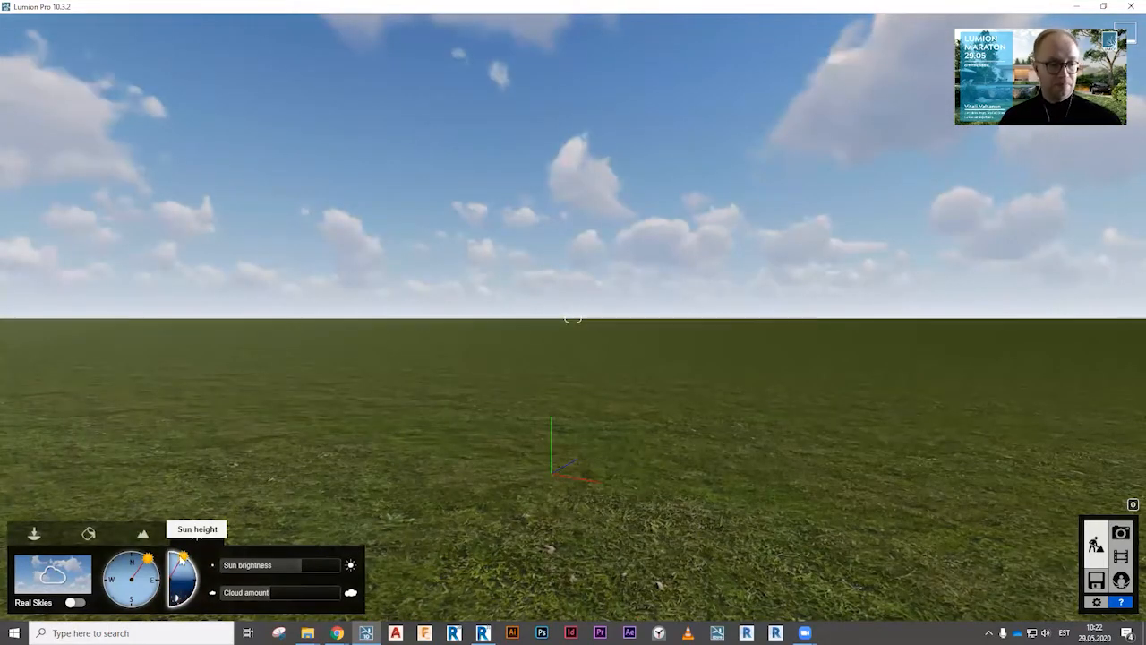
pyautogui.click(34, 534)
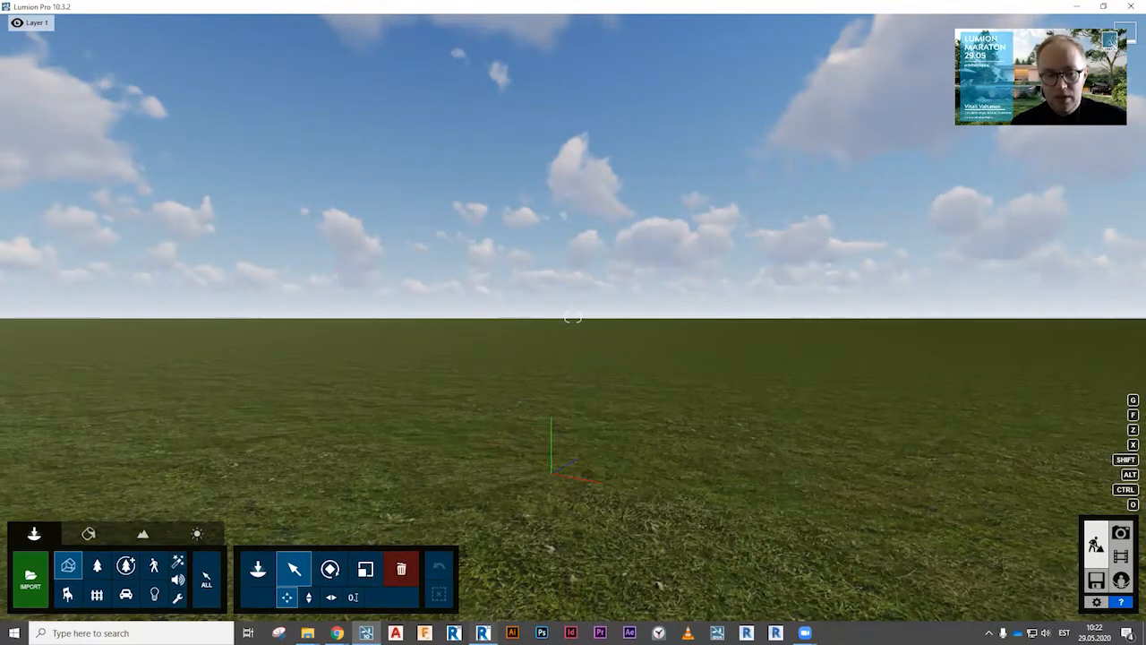
# Switch to Revit and start exporting the 3D view to Lumion from Base Point (project north) with high surface smoothing and collected textures.
pyautogui.moveTo(482, 633)
pyautogui.click(484, 582)
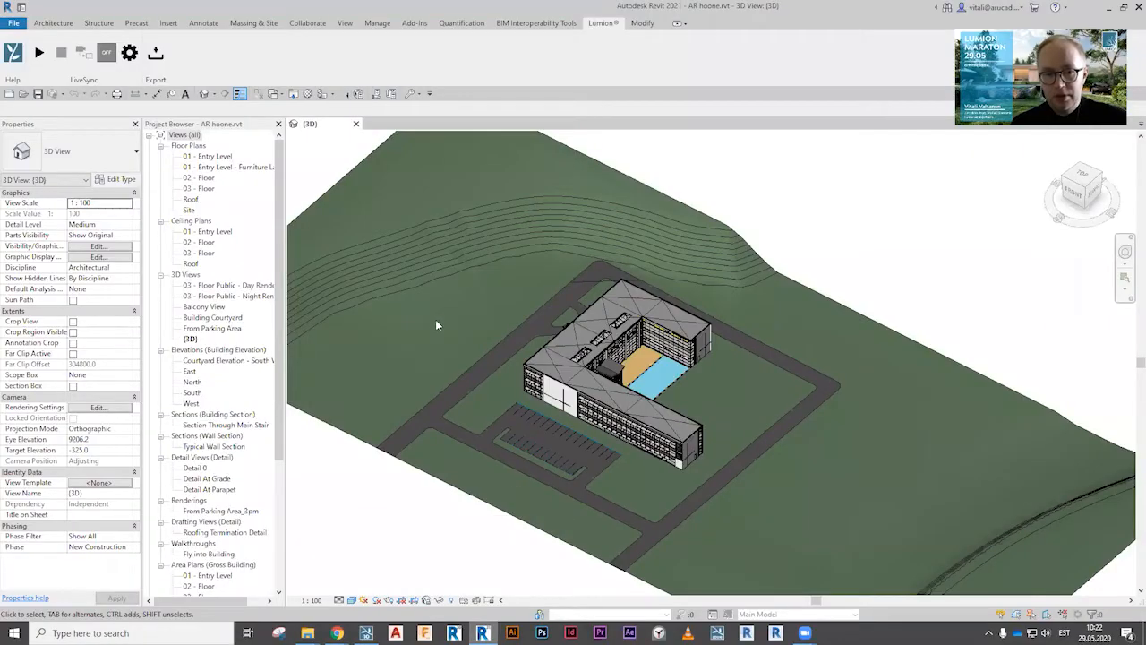
pyautogui.moveTo(502, 505); pyautogui.dragTo(468, 519, button='middle')
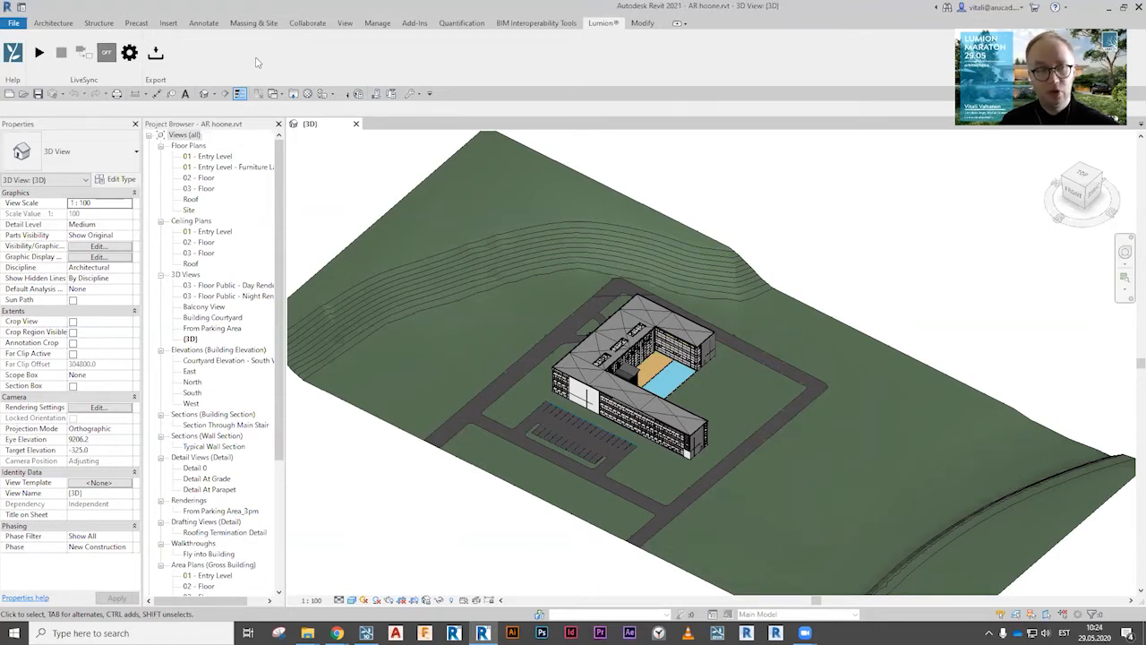
pyautogui.click(155, 53)
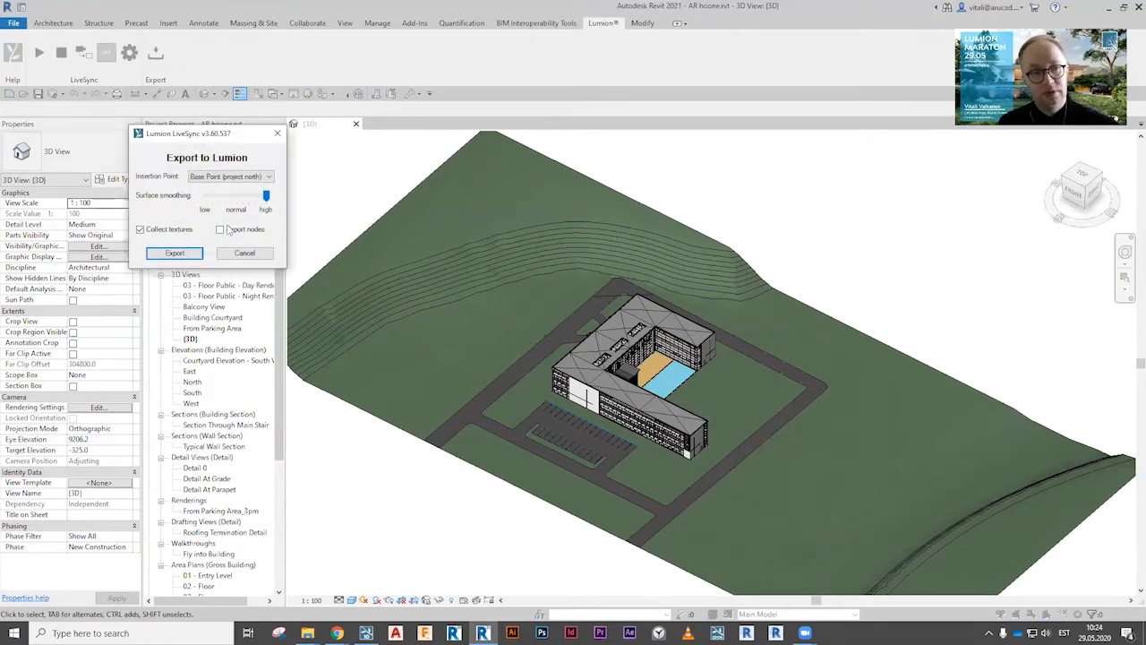
pyautogui.click(179, 256)
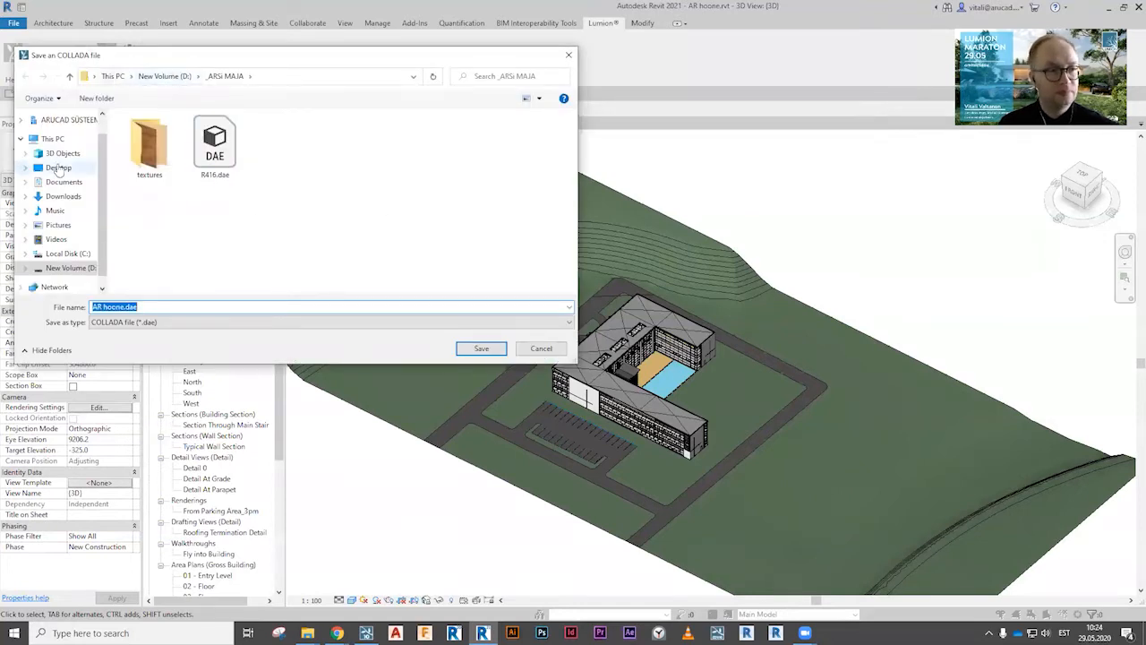
# Save the COLLADA export over AR hoone.dae in Desktop > _LUMION marketing > _LUMION MARATON > AR.
pyautogui.scroll(1, 54, 139)
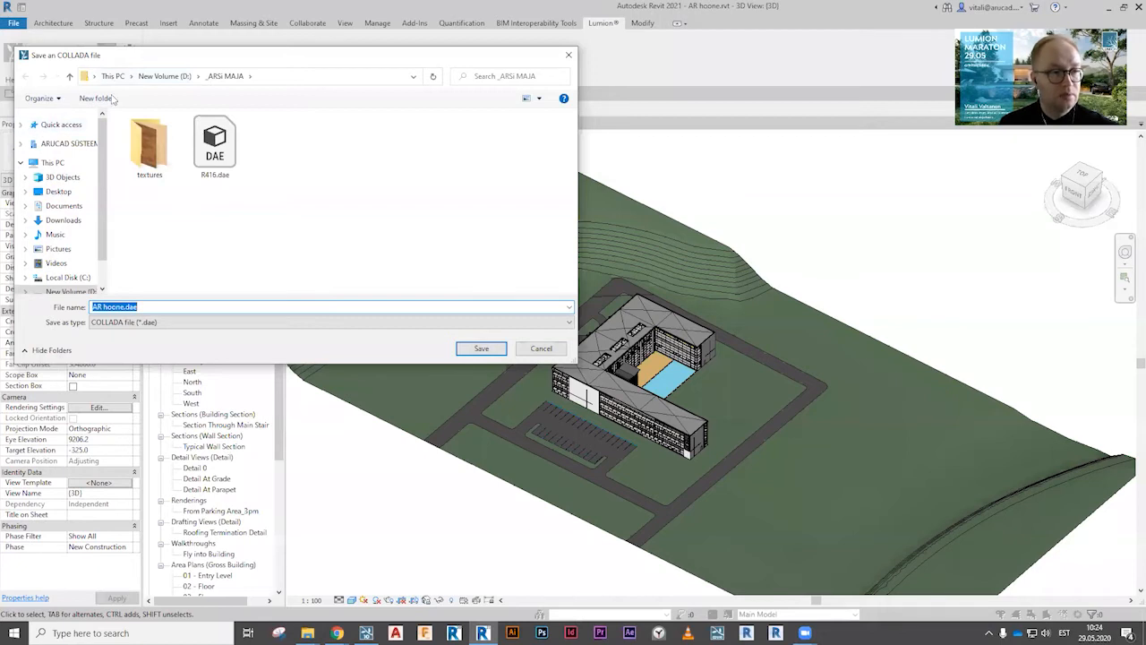
pyautogui.click(59, 190)
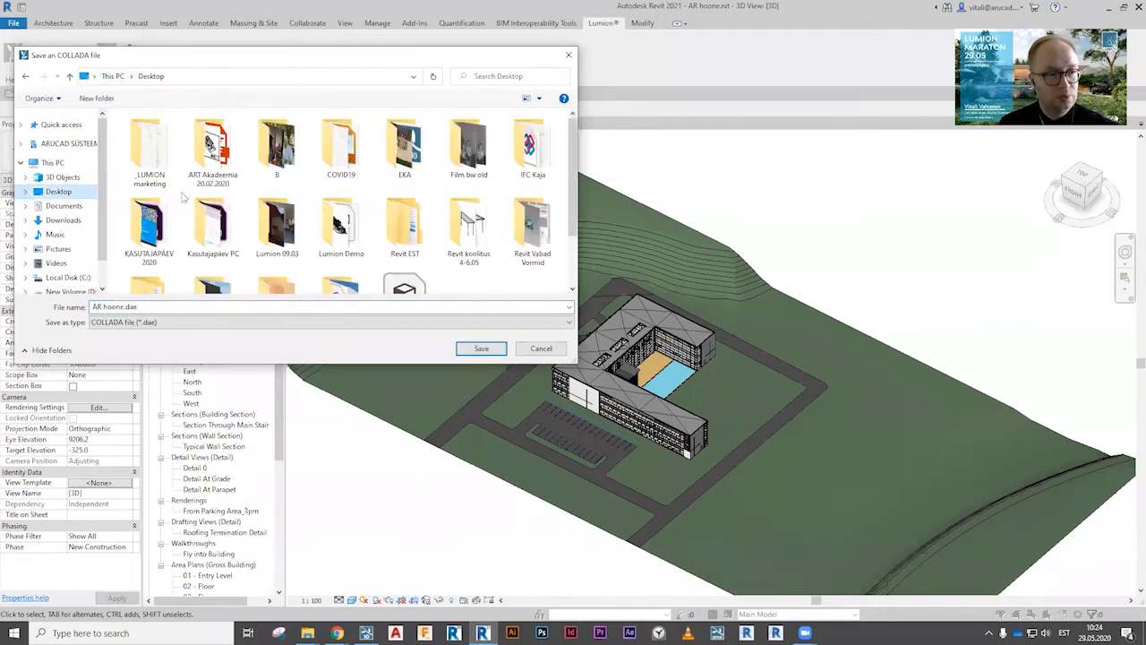
pyautogui.doubleClick(152, 152)
pyautogui.doubleClick(179, 133)
pyautogui.doubleClick(166, 147)
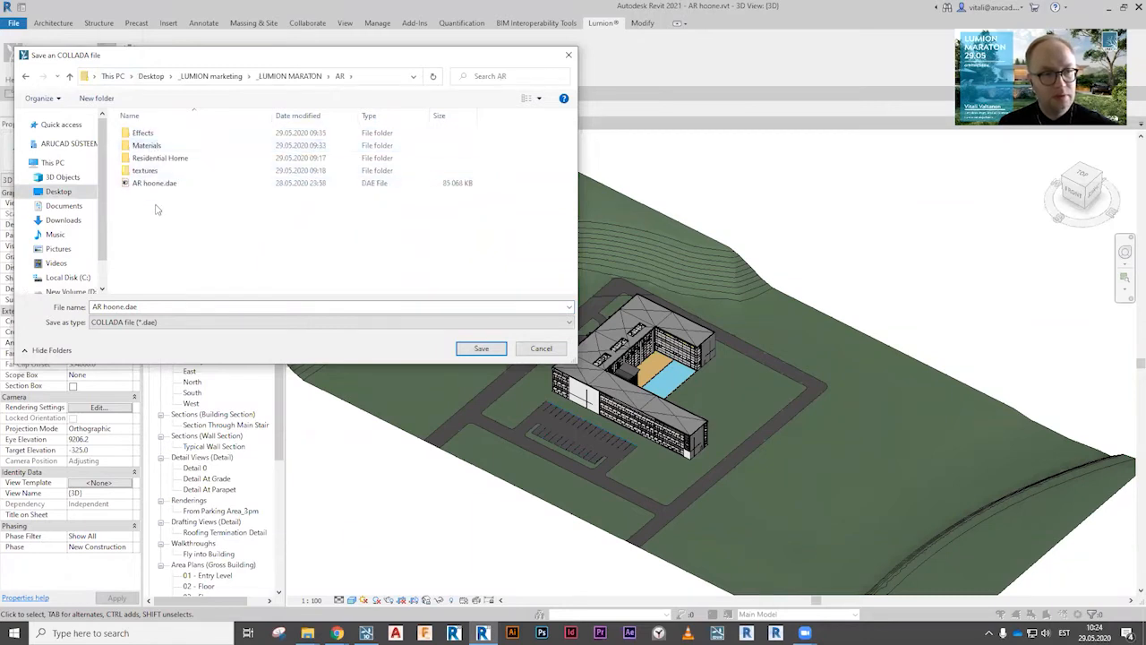
pyautogui.click(156, 183)
pyautogui.click(481, 348)
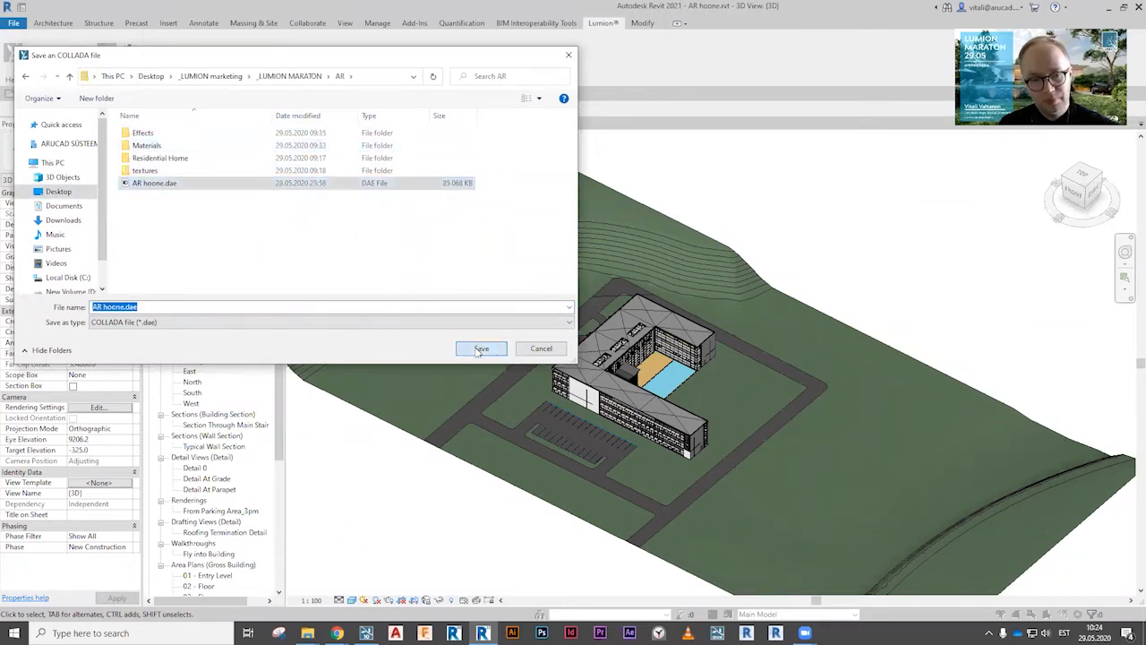
# Switch to Lumion and open AR hoone.dae from the AR folder for import as a new model.
pyautogui.click(603, 318)
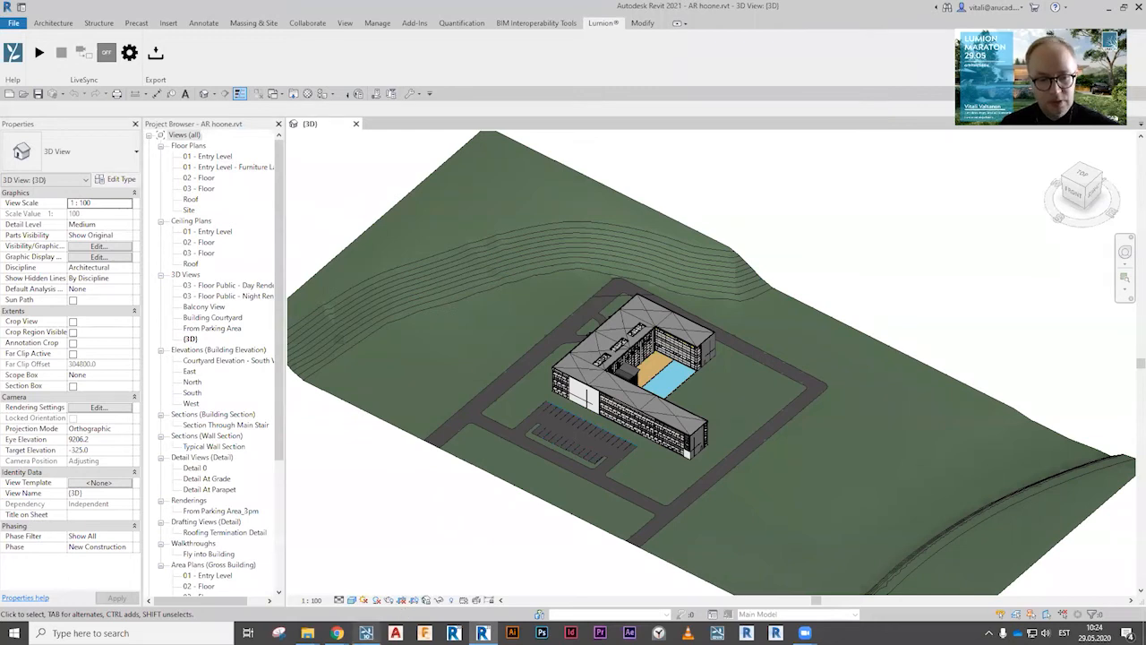
pyautogui.click(366, 632)
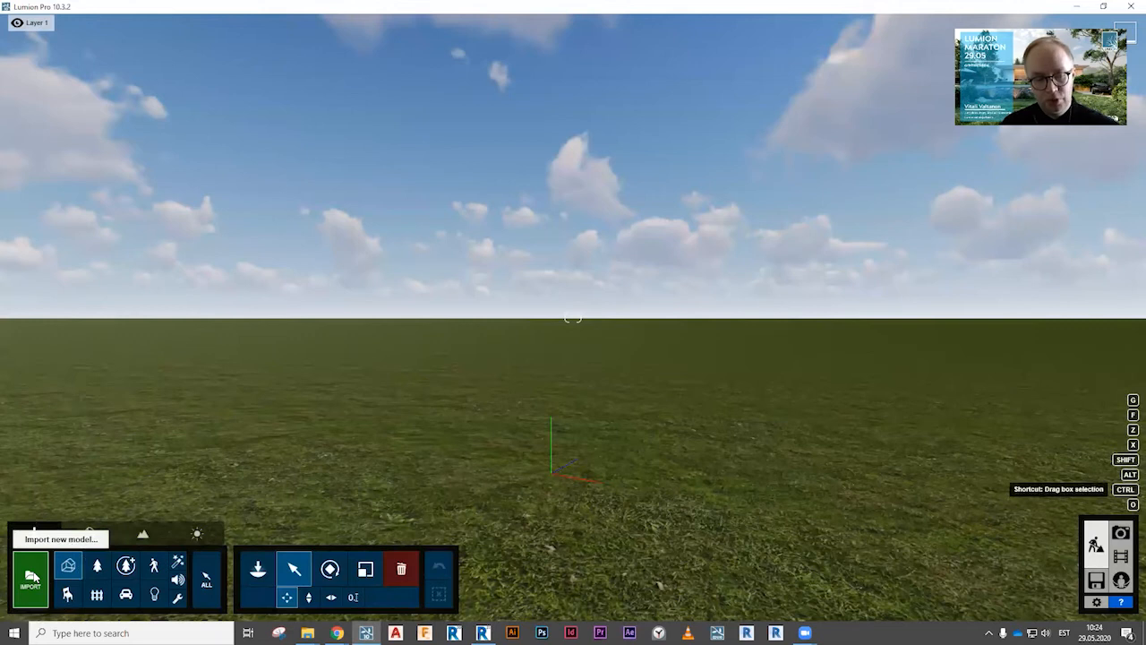
pyautogui.click(33, 578)
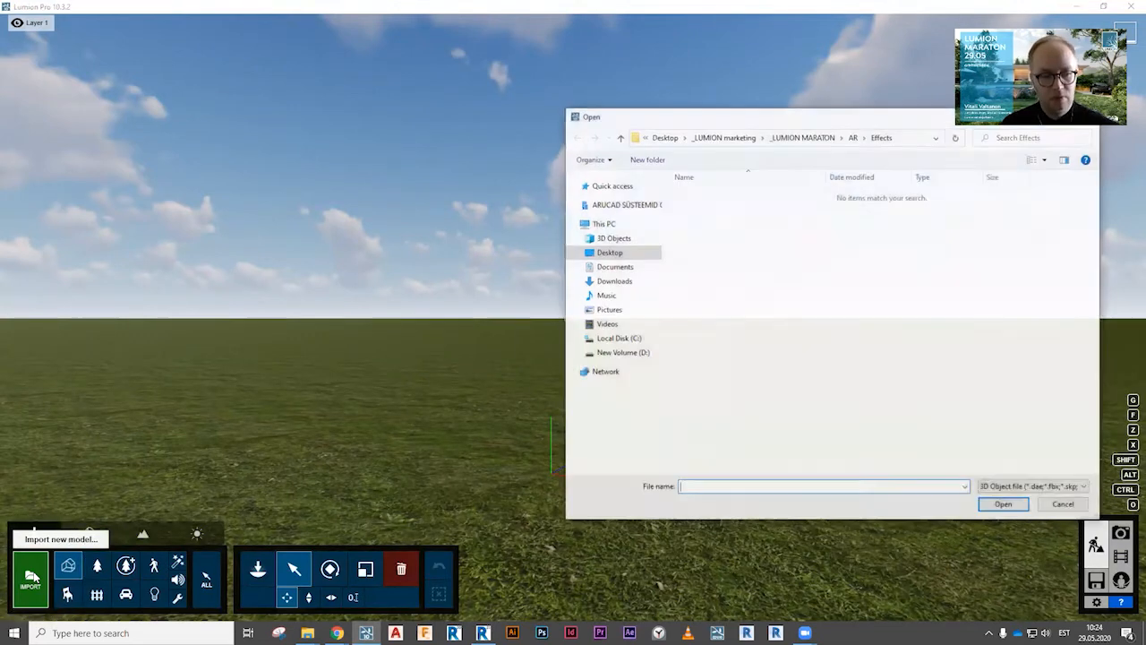
pyautogui.click(853, 137)
pyautogui.click(708, 244)
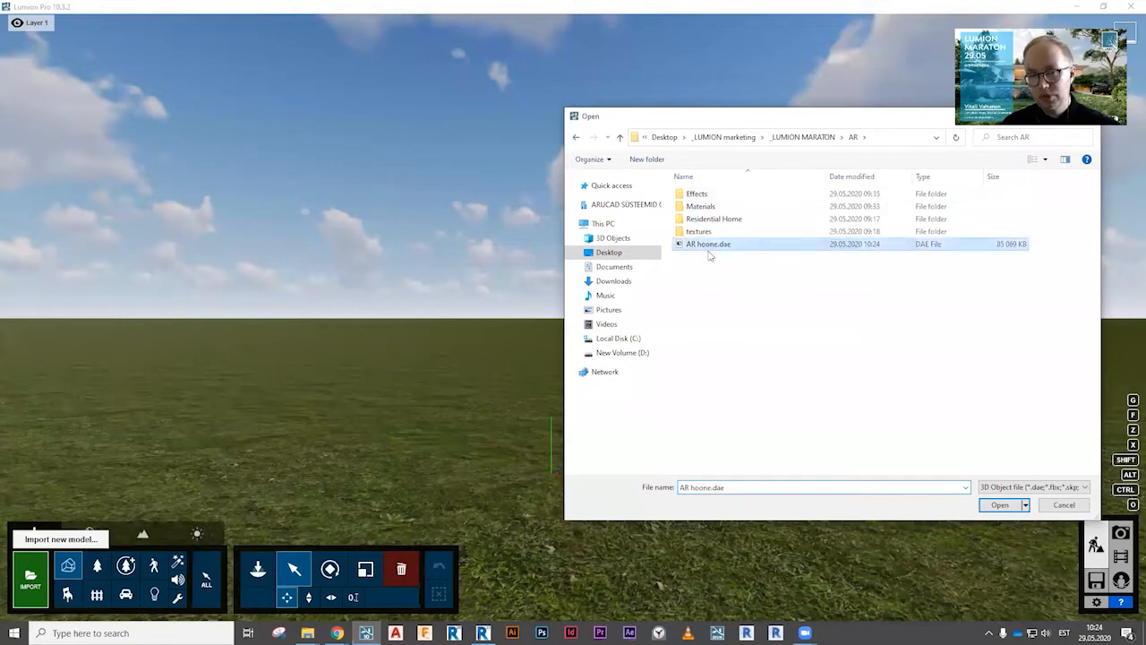
pyautogui.moveTo(828, 121); pyautogui.dragTo(638, 121)
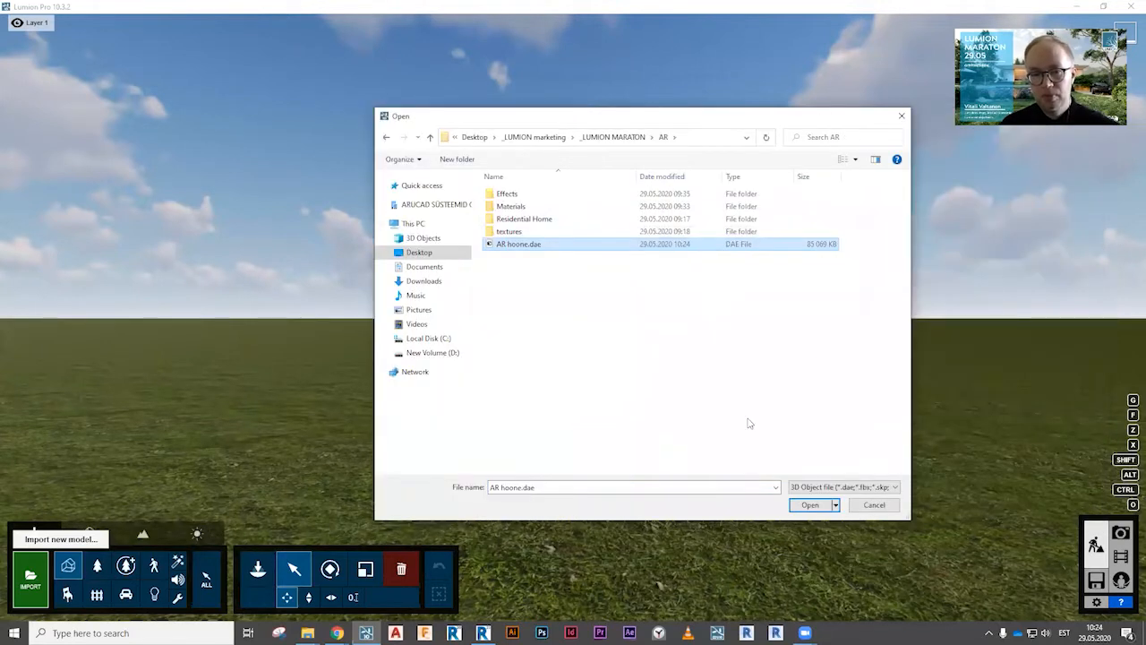
pyautogui.click(810, 505)
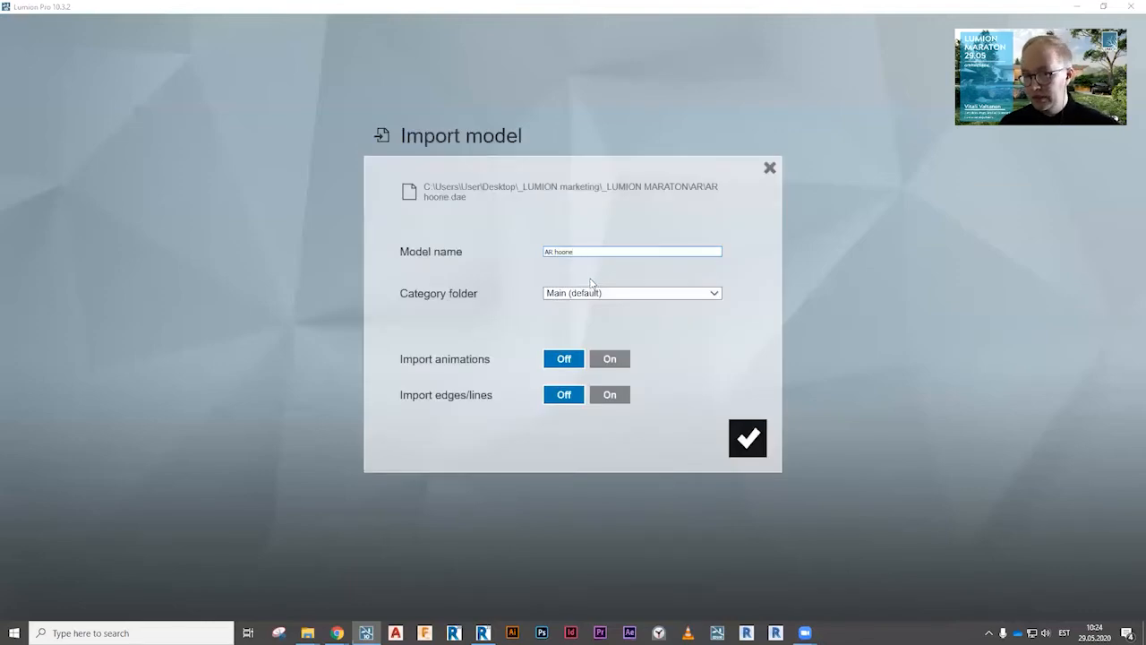
# Import the model as AR hoone into a new category folder named Lumion Maraton, with animations and edges/lines off.
pyautogui.click(609, 292)
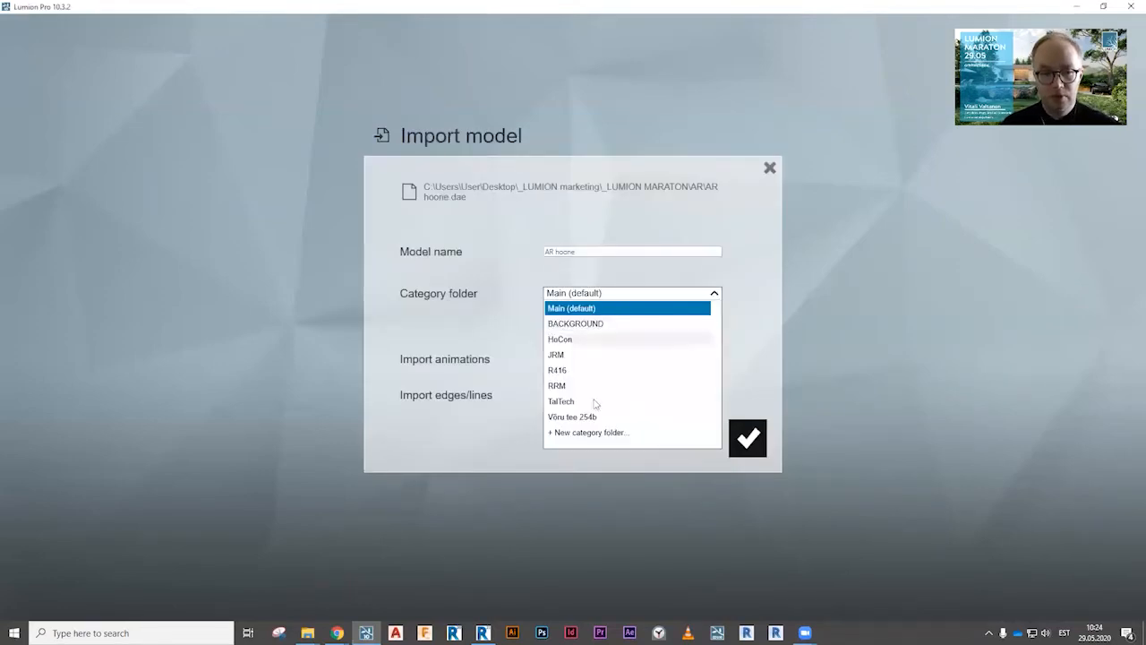
pyautogui.click(603, 434)
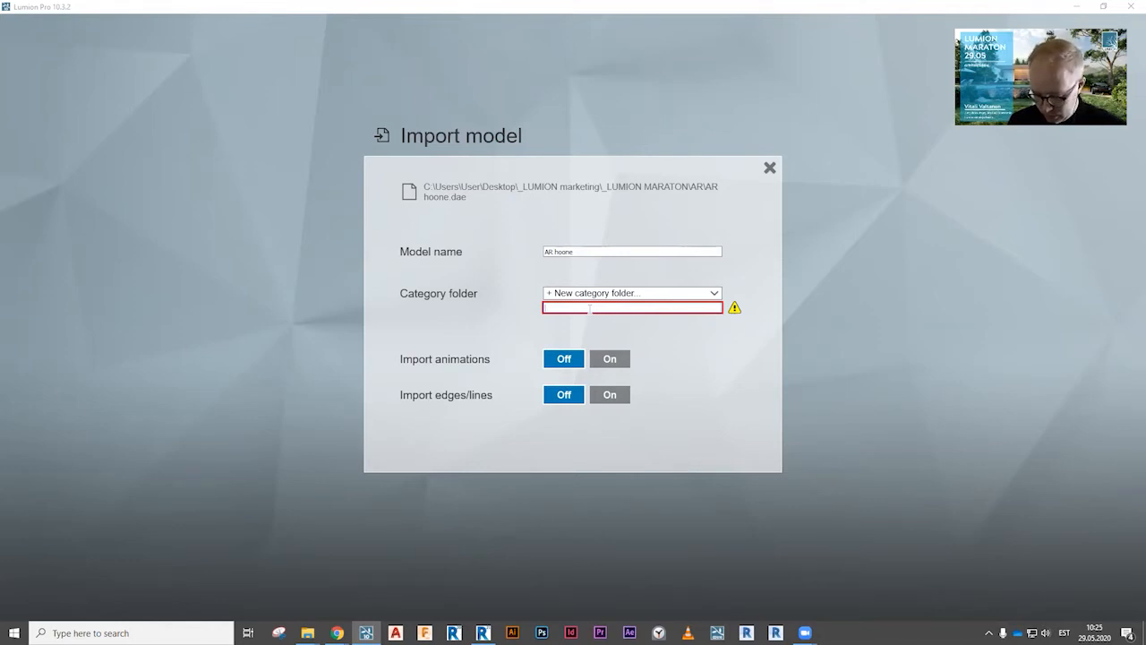
pyautogui.write('Lumion Maraton')
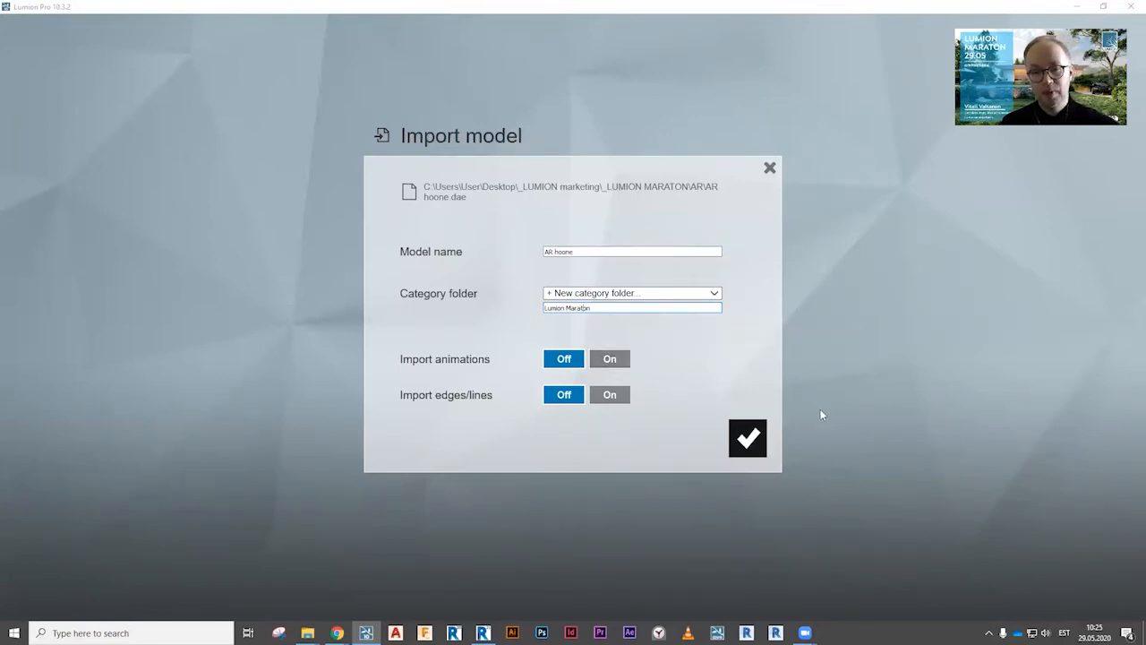
pyautogui.click(756, 436)
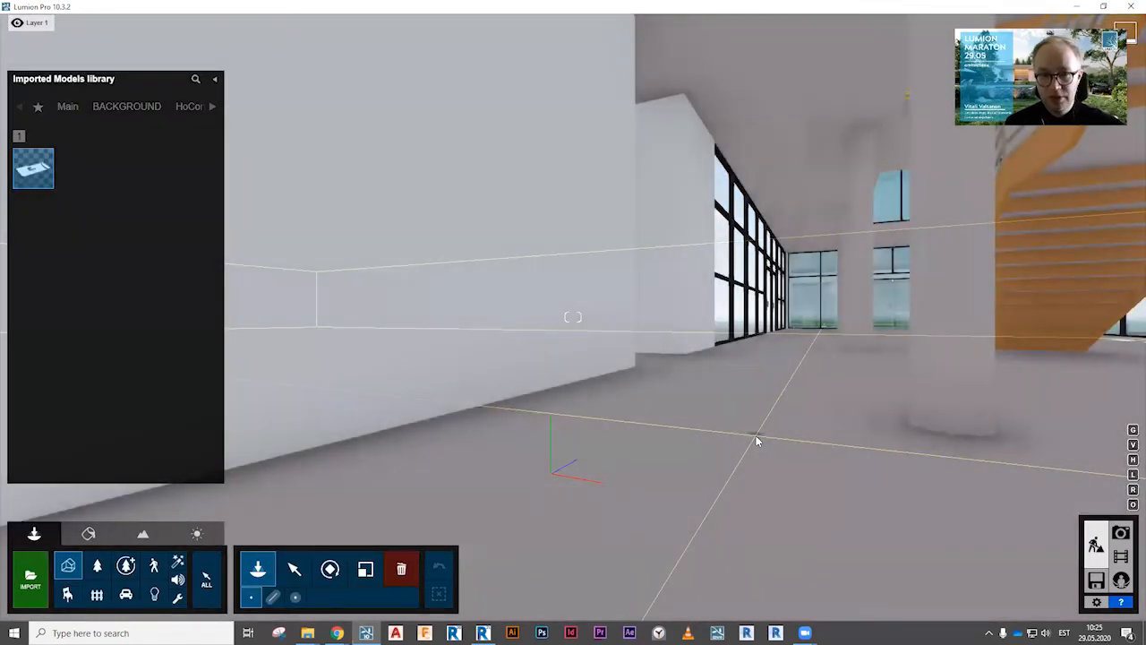
# Place the imported AR hoone model in the scene near the origin and end the placement.
pyautogui.press('s')
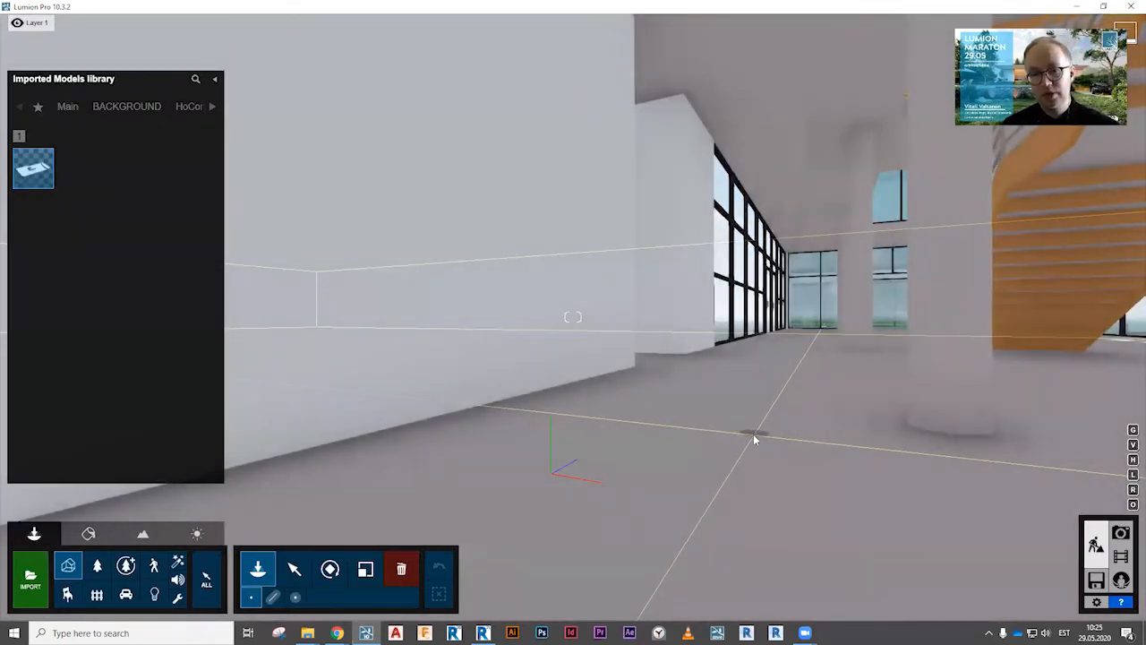
pyautogui.press('s')
pyautogui.press('w')
pyautogui.press('d')
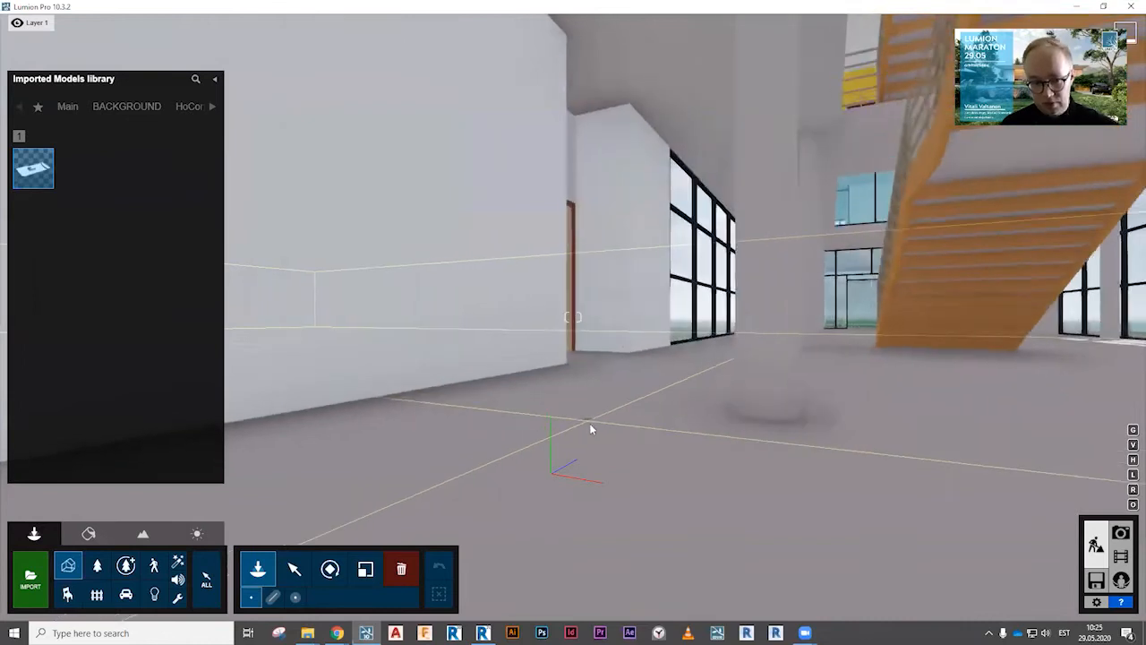
pyautogui.press('w')
pyautogui.press('d')
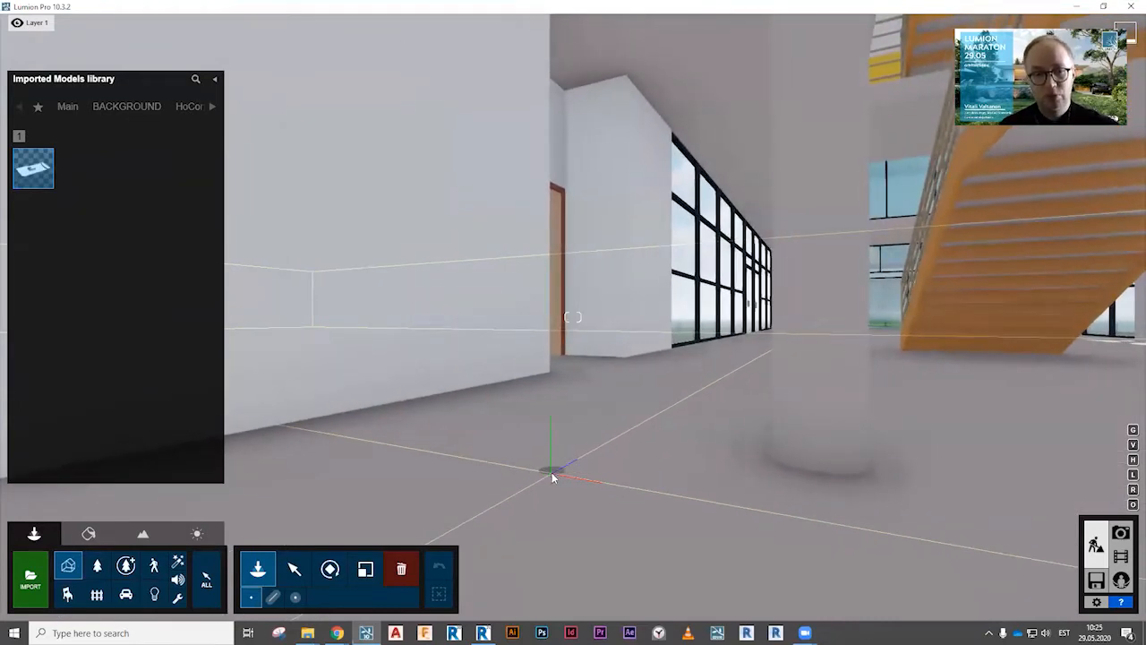
pyautogui.press('w')
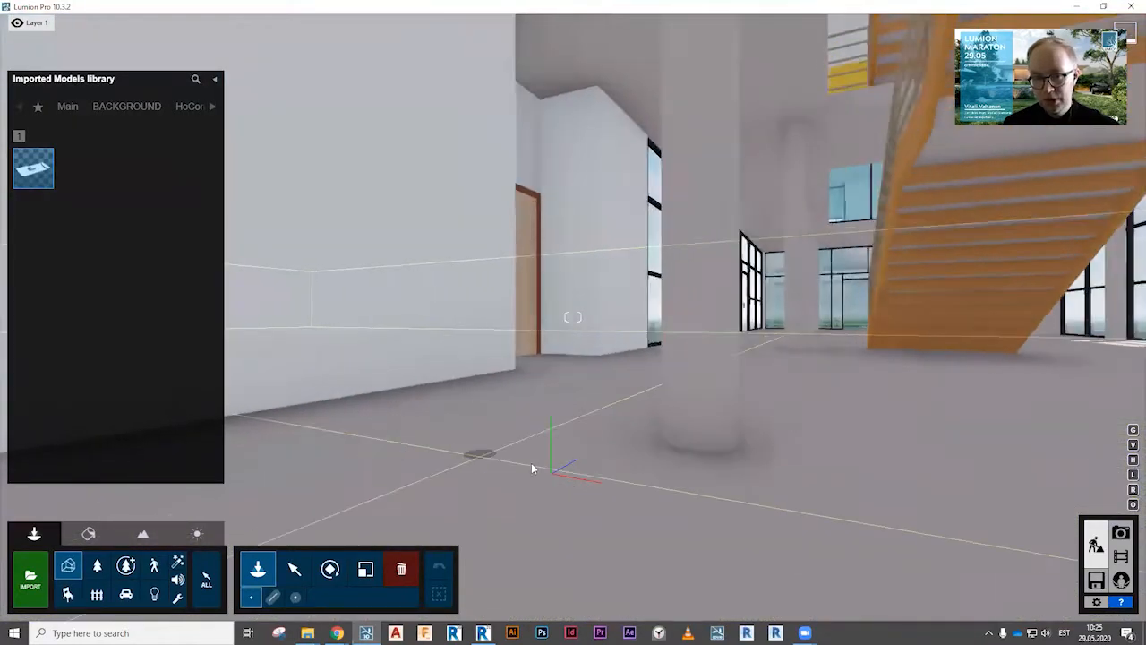
pyautogui.press('a')
pyautogui.click(580, 467)
pyautogui.click(679, 415)
pyautogui.click(901, 350)
pyautogui.click(673, 323)
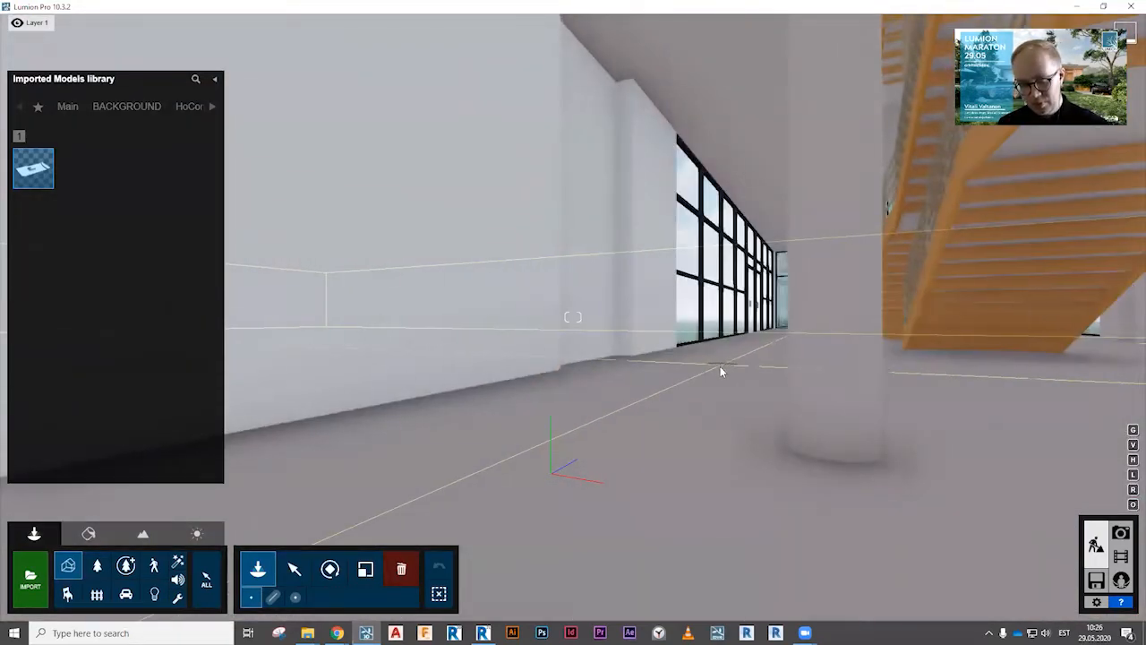
pyautogui.press('Escape')
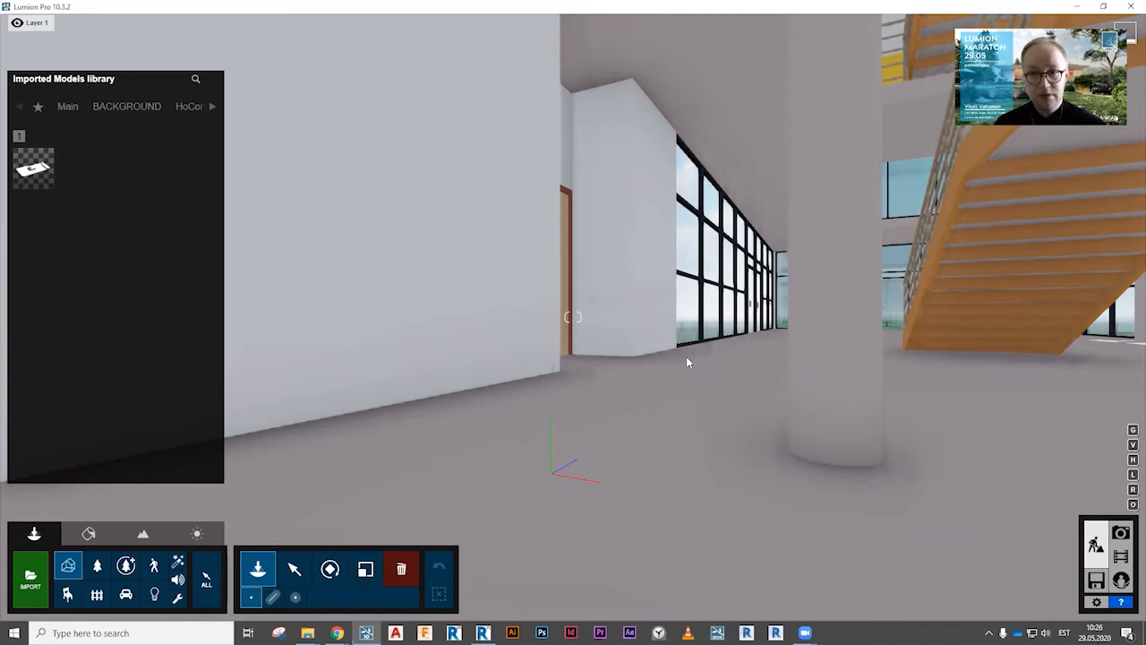
# Fly through the interior and out of the building to examine its facades, entrance canopy and surroundings from outside.
pyautogui.press('w')
pyautogui.press('d')
pyautogui.press('s')
pyautogui.press('a')
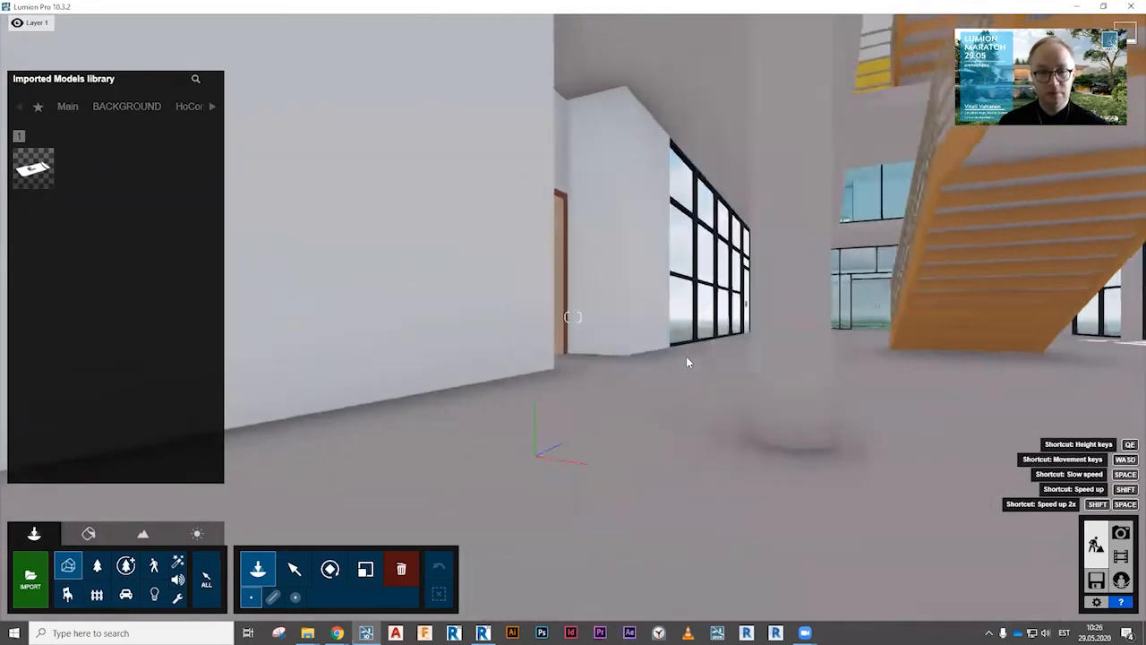
pyautogui.press('w')
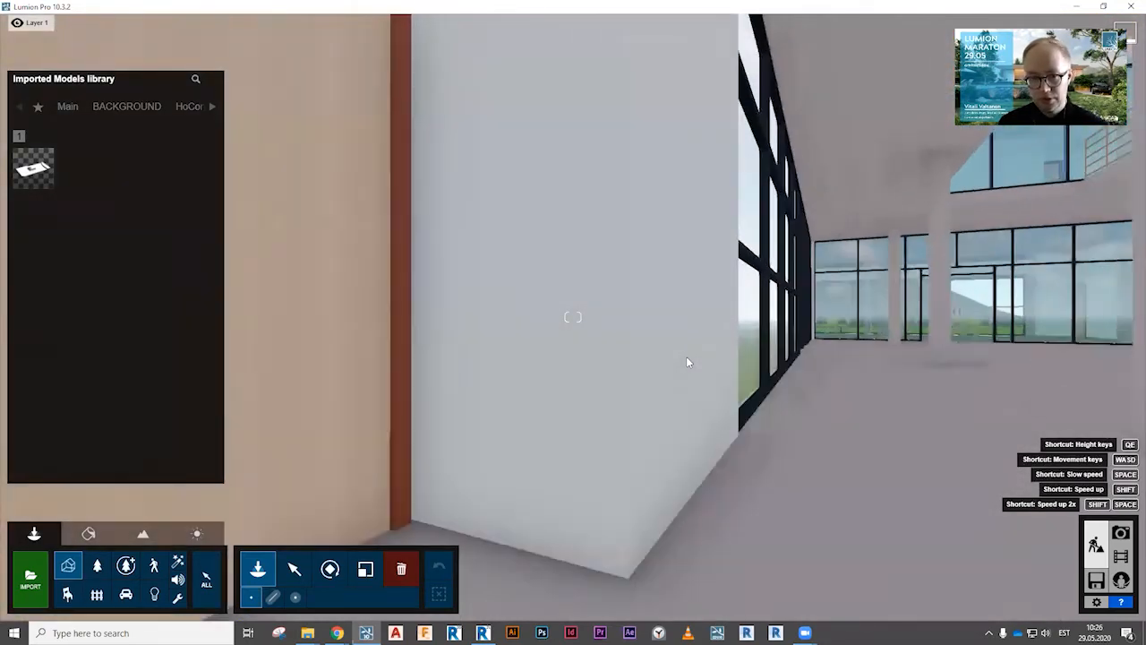
pyautogui.press('w')
pyautogui.moveTo(687, 362); pyautogui.dragTo(850, 375, button='right')
pyautogui.press('s')
pyautogui.press('a')
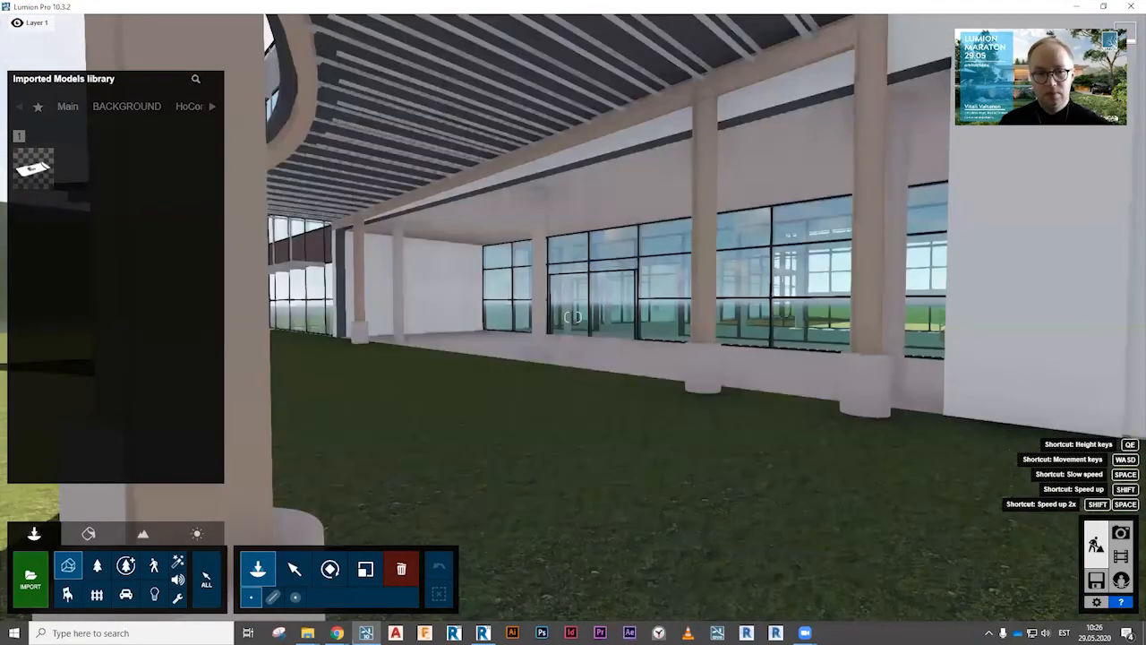
pyautogui.press('s')
pyautogui.press('s')
pyautogui.press('a')
pyautogui.moveTo(765, 347); pyautogui.dragTo(797, 353, button='right')
pyautogui.press('s')
pyautogui.press('q')
pyautogui.press('q')
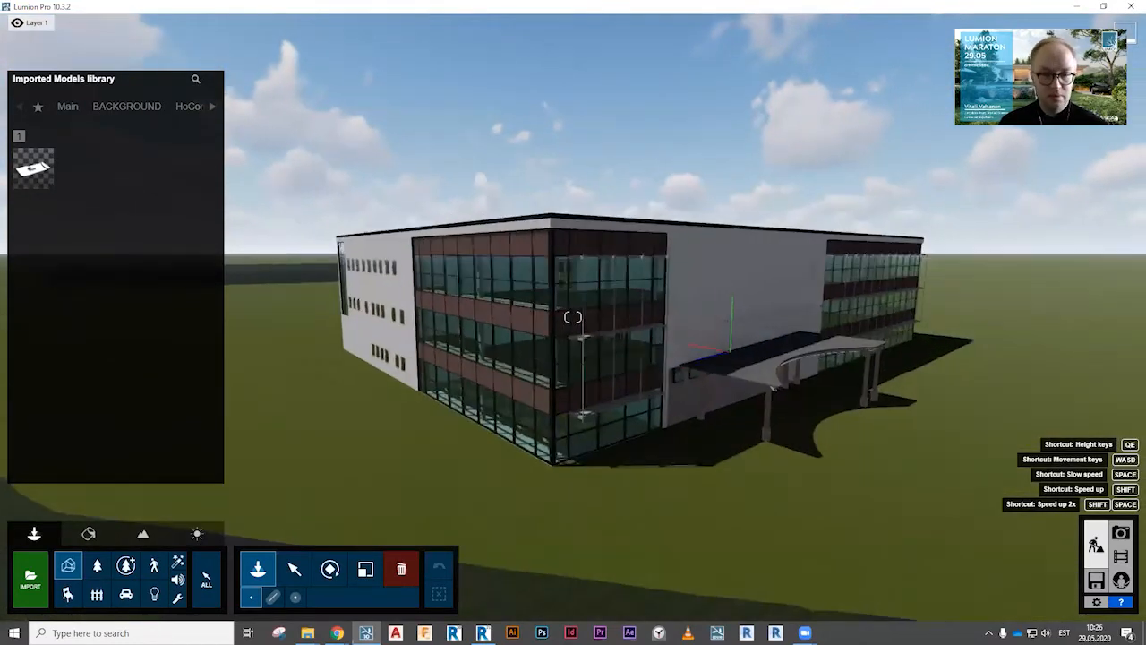
pyautogui.press('e')
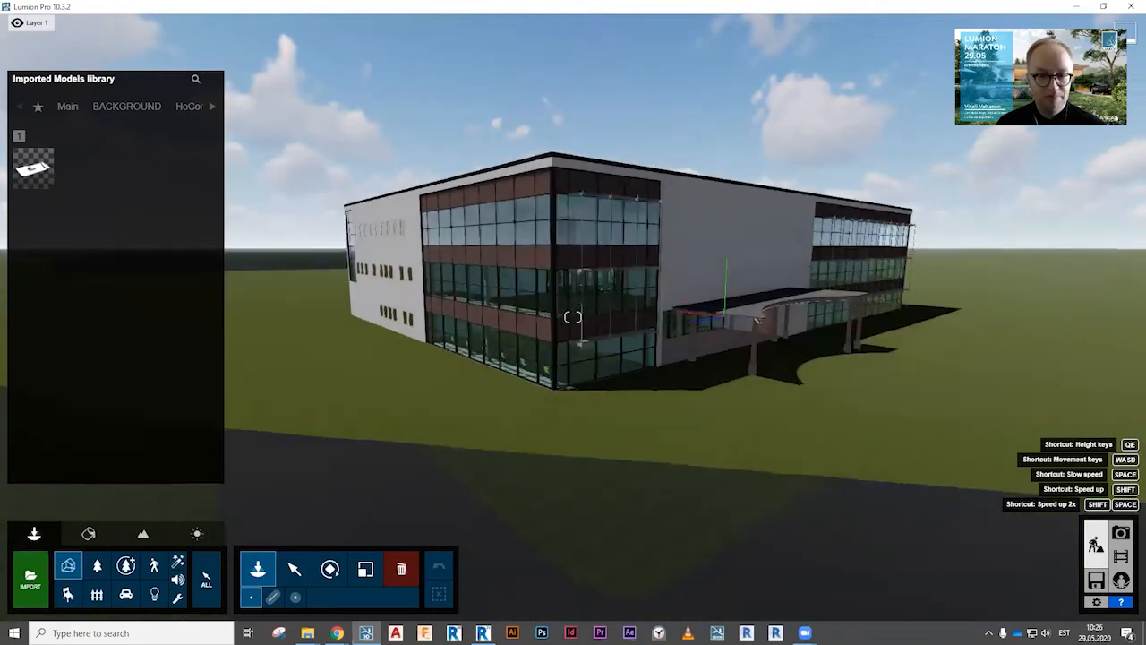
pyautogui.press('s')
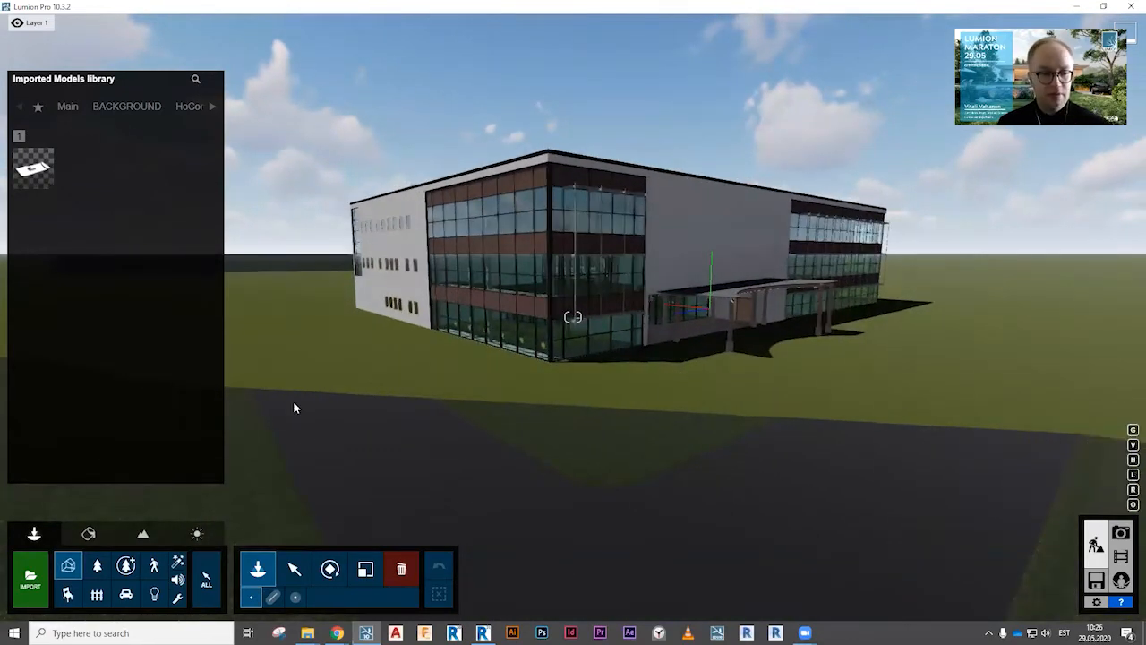
# Activate object selection and highlight the AR hoone building together with its terrain.
pyautogui.click(293, 568)
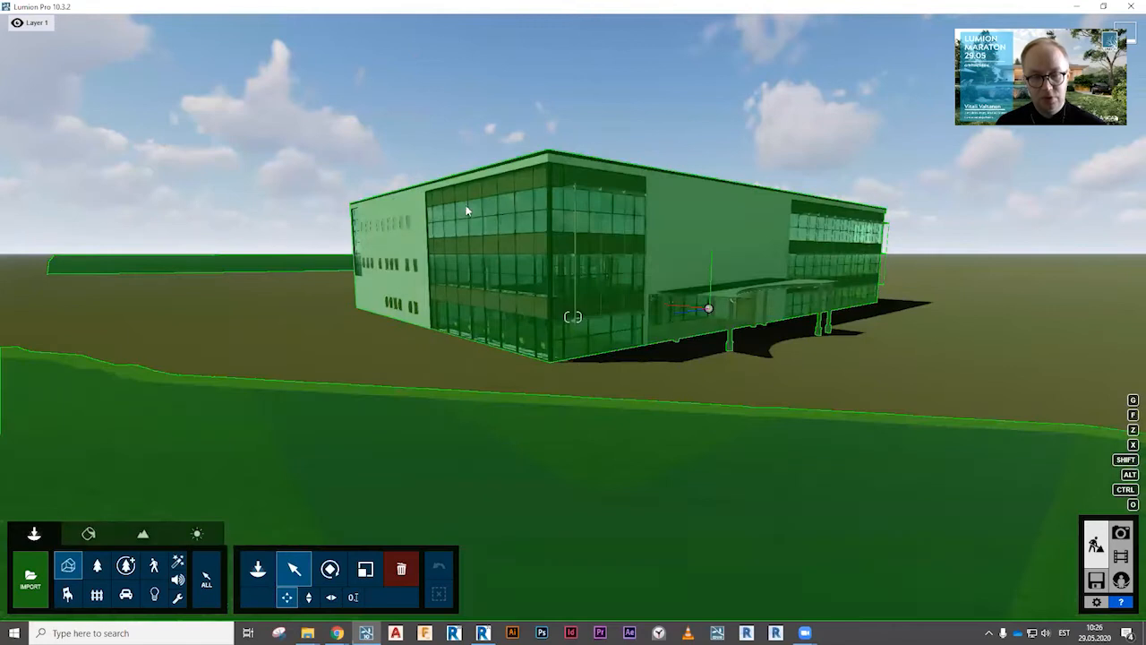
pyautogui.click(596, 234)
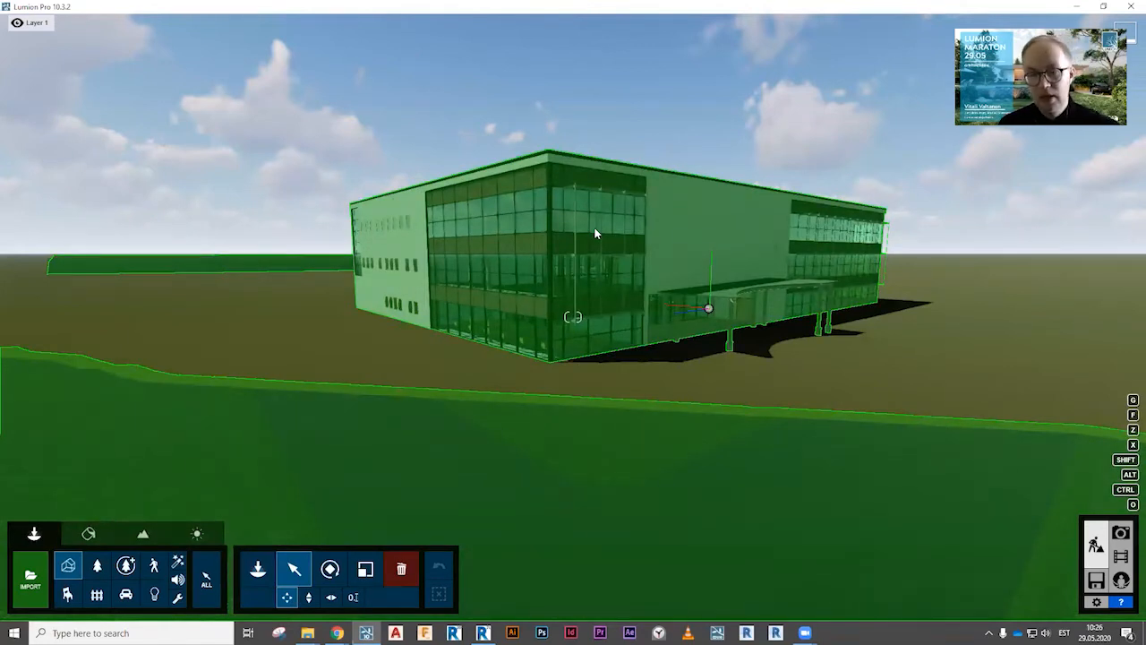
pyautogui.click(1089, 321)
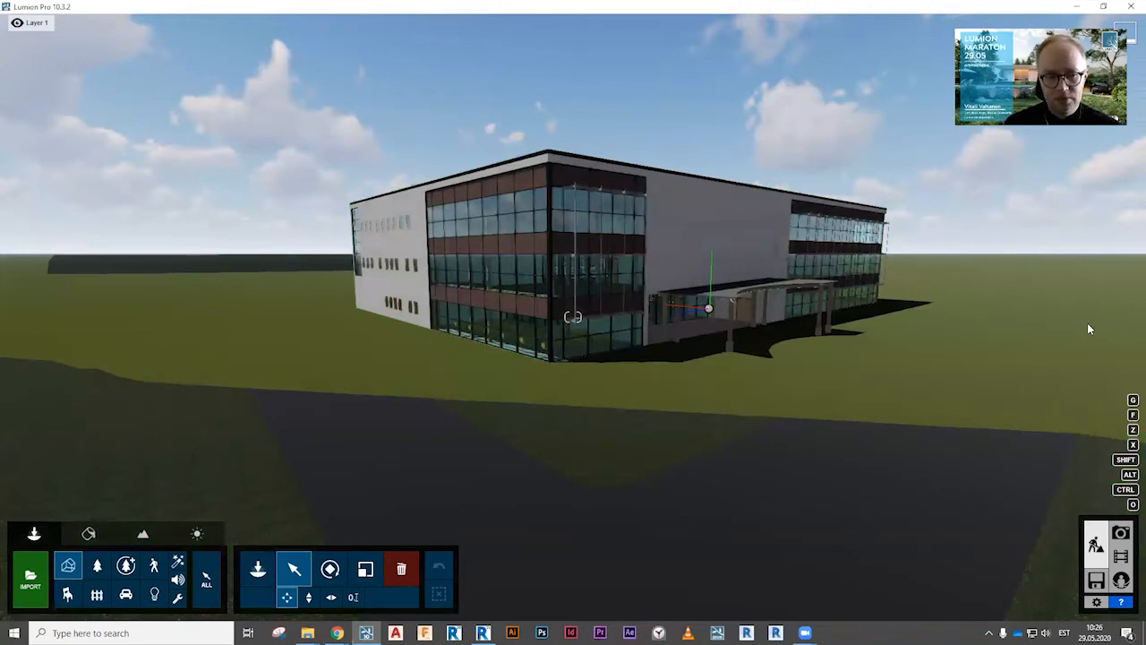
pyautogui.moveTo(1063, 139)
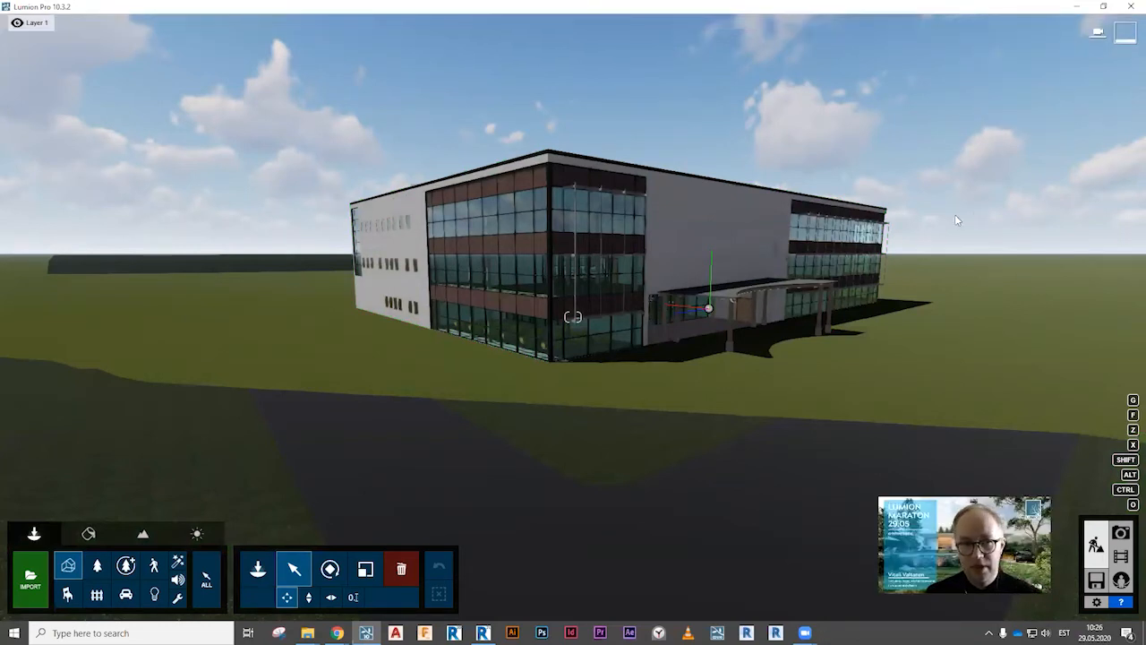
pyautogui.click(103, 450)
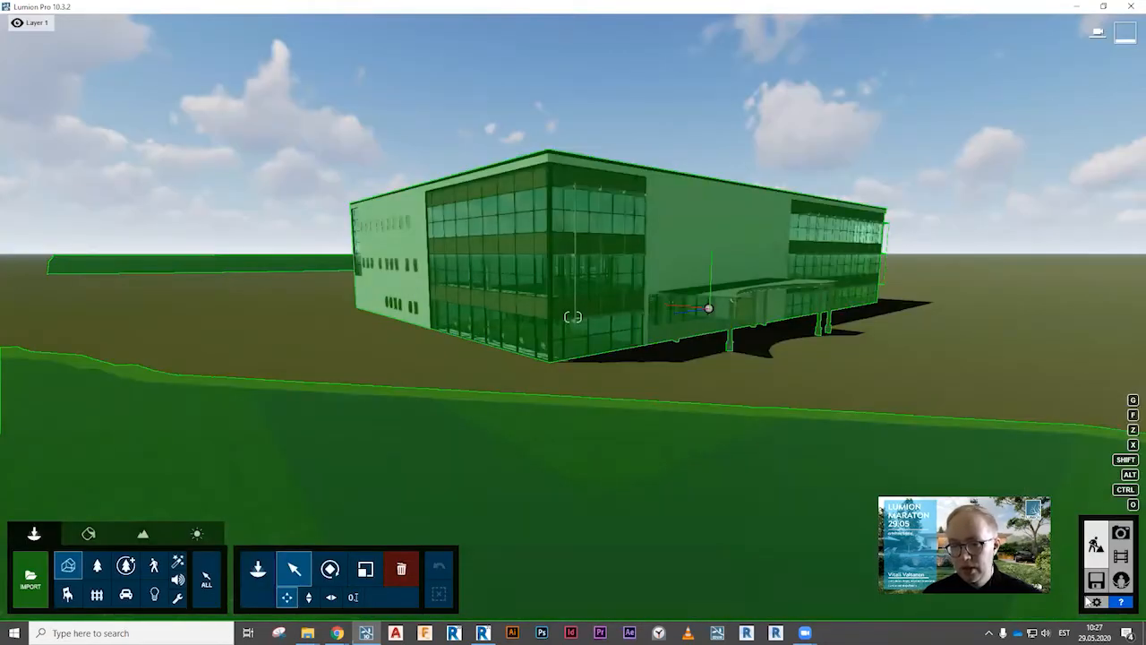
pyautogui.moveTo(1127, 607)
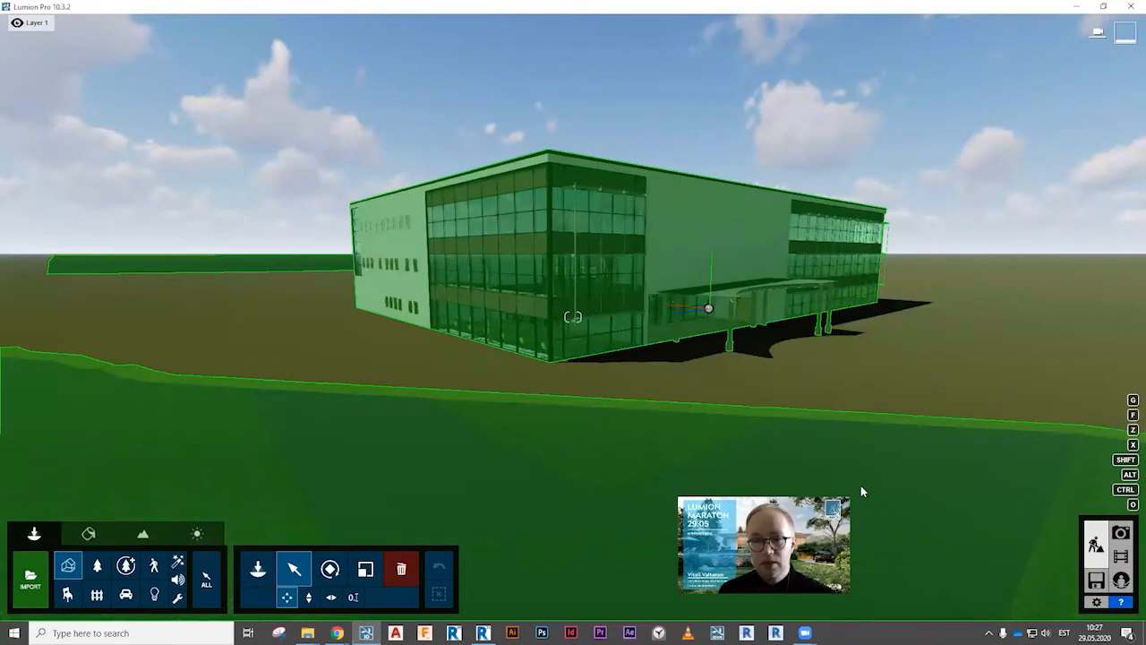
# Select the AR hoone model by its insertion point near the building's opposite corner and move it horizontally.
pyautogui.moveTo(606, 324); pyautogui.dragTo(572, 316, button='right')
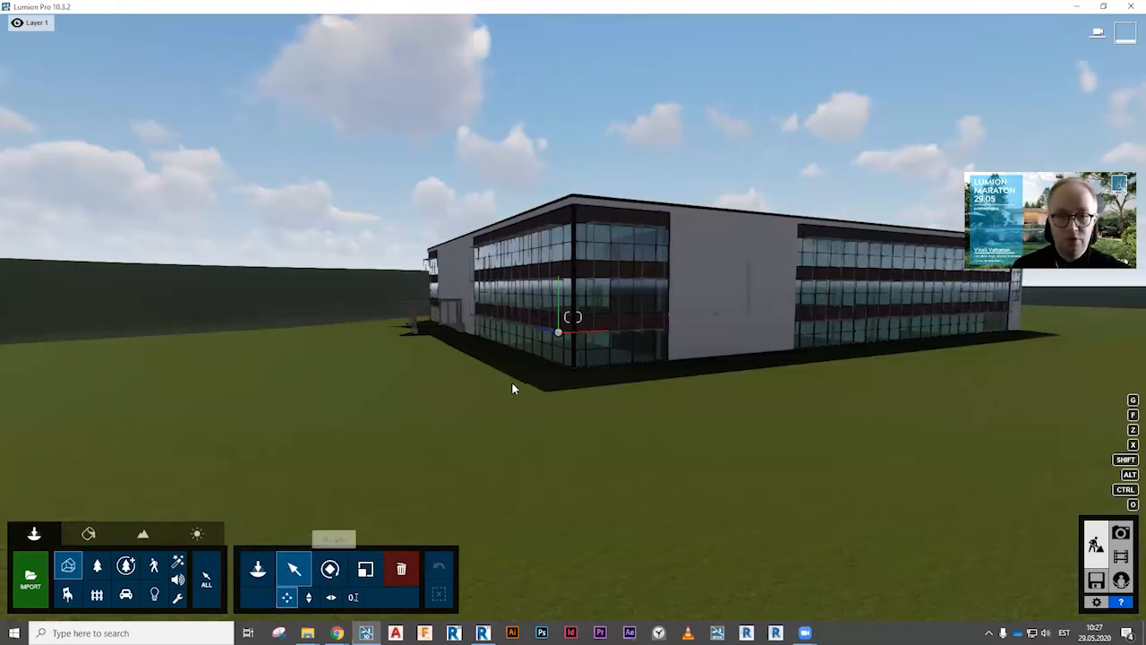
pyautogui.click(556, 333)
pyautogui.scroll(5, 500, 388)
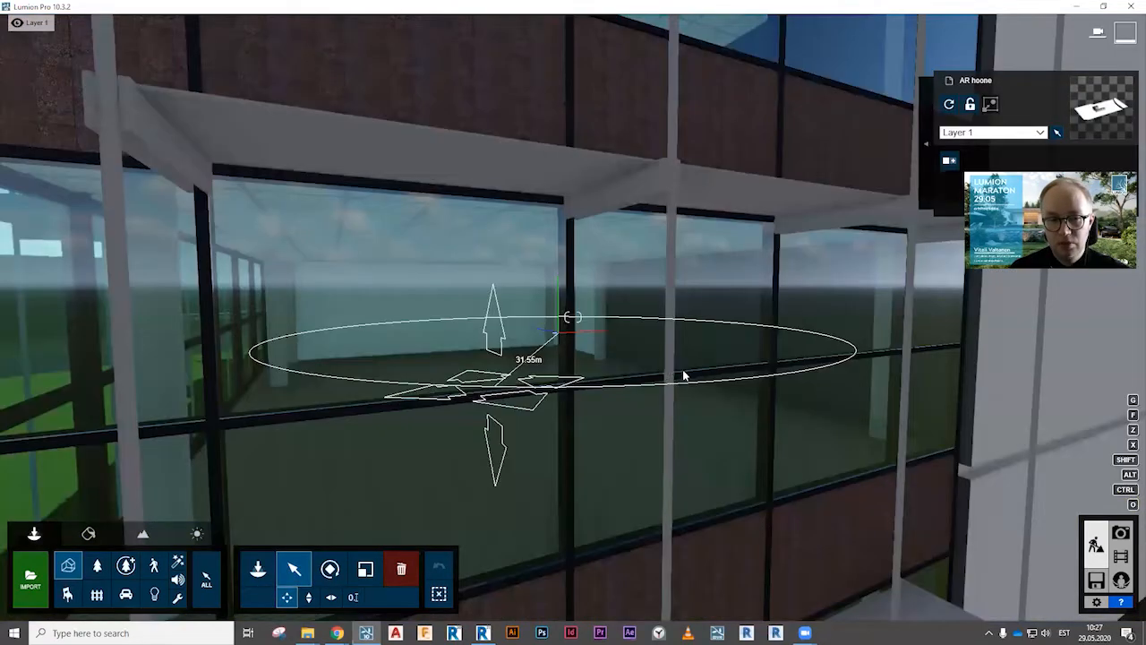
pyautogui.moveTo(683, 375); pyautogui.dragTo(493, 289, button='right')
pyautogui.moveTo(594, 339); pyautogui.dragTo(514, 376)
pyautogui.scroll(-5, 518, 380)
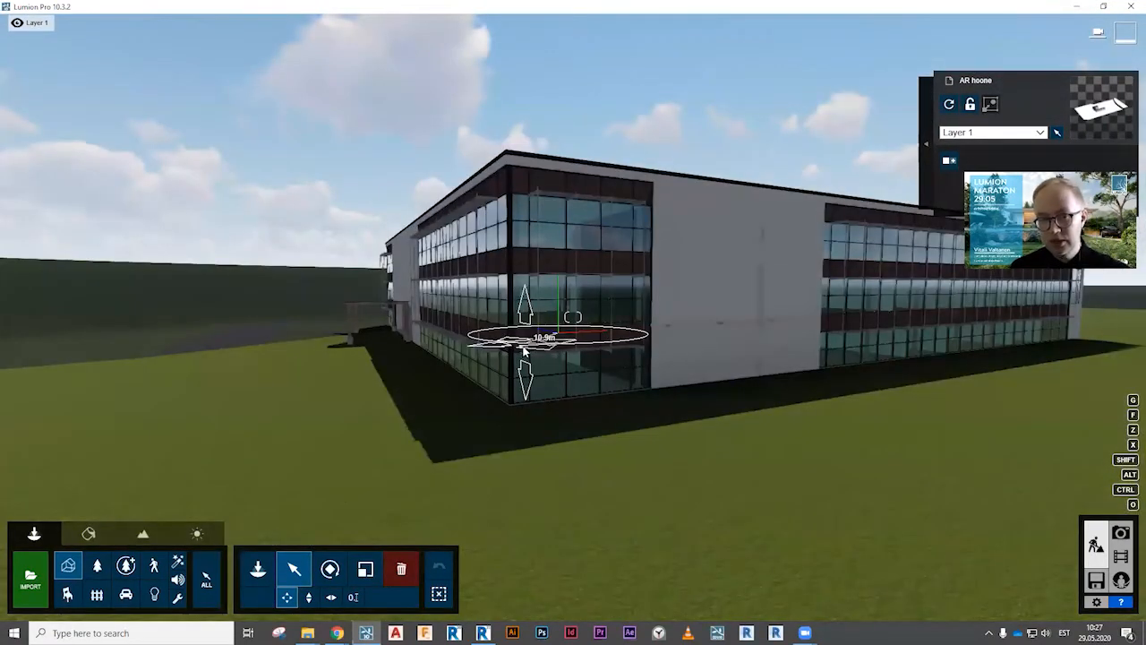
pyautogui.moveTo(524, 348); pyautogui.dragTo(526, 343)
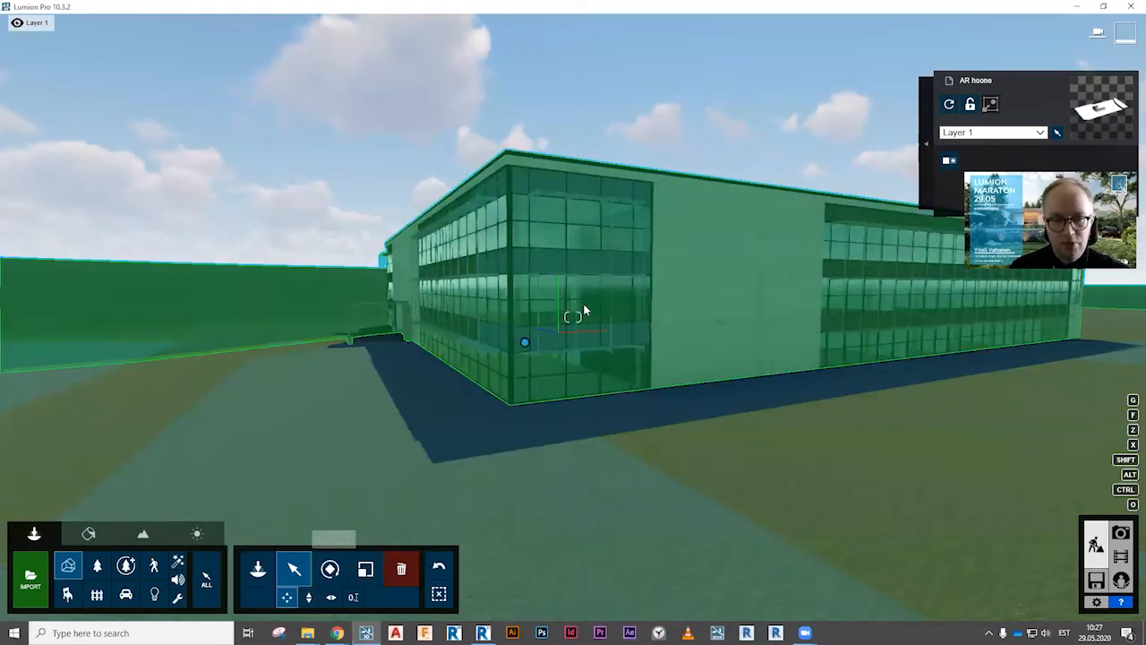
# Raise the AR hoone model with the vertical move until its own terrain lies above the flat grass.
pyautogui.click(310, 598)
pyautogui.moveTo(524, 340); pyautogui.dragTo(537, 100)
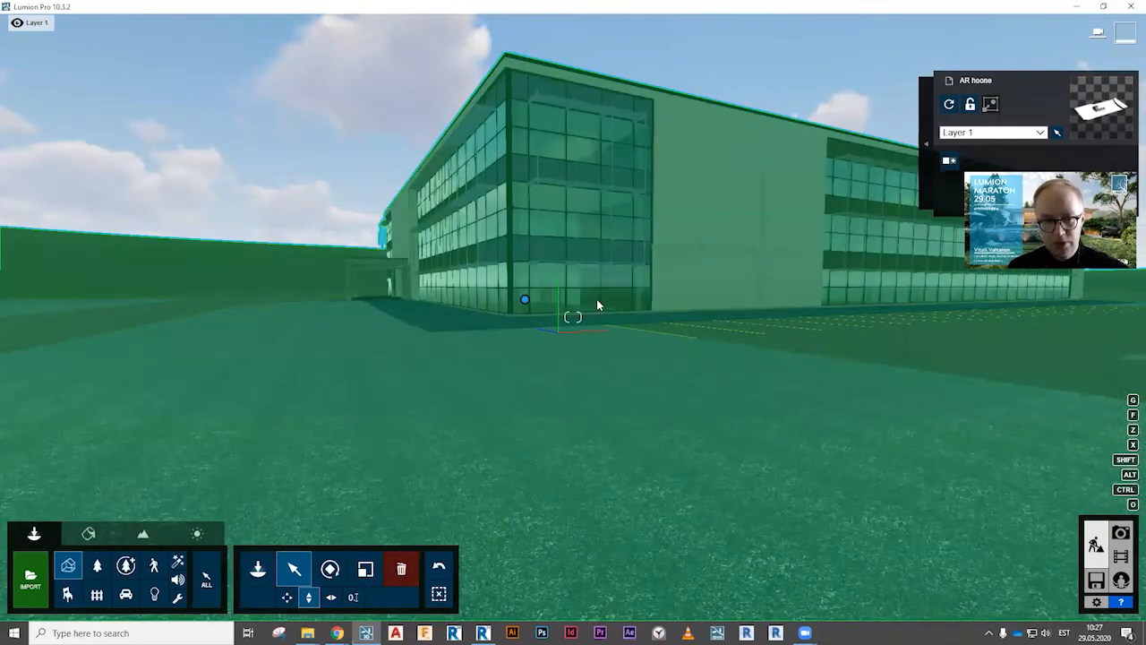
pyautogui.press('w')
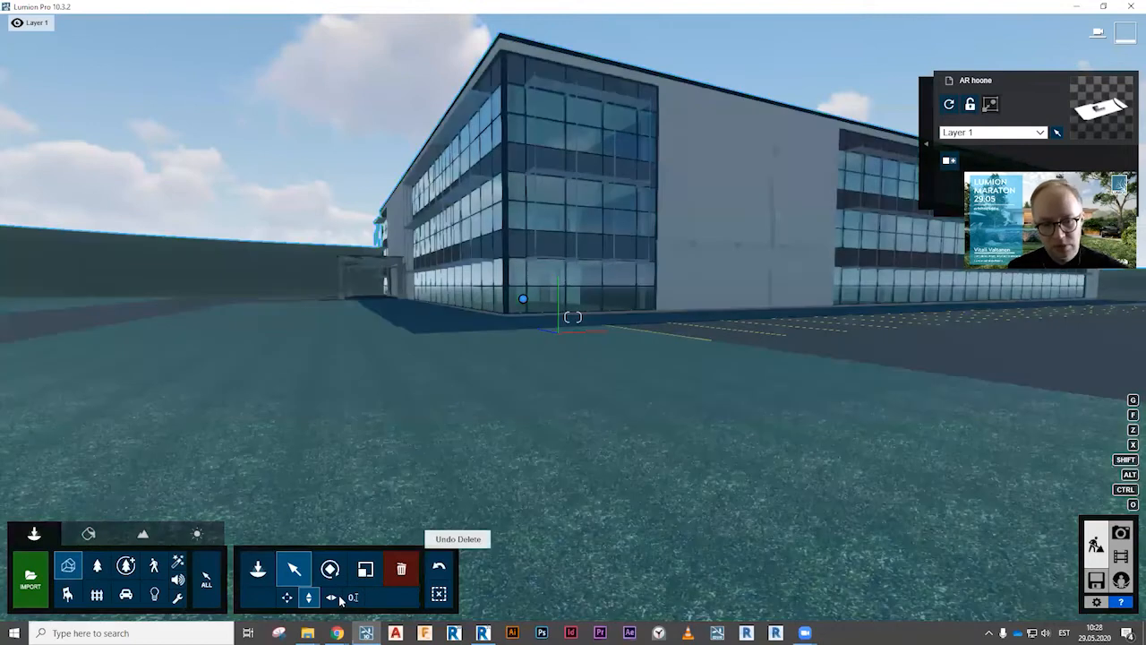
pyautogui.press('ctrl')
pyautogui.press('ctrl')
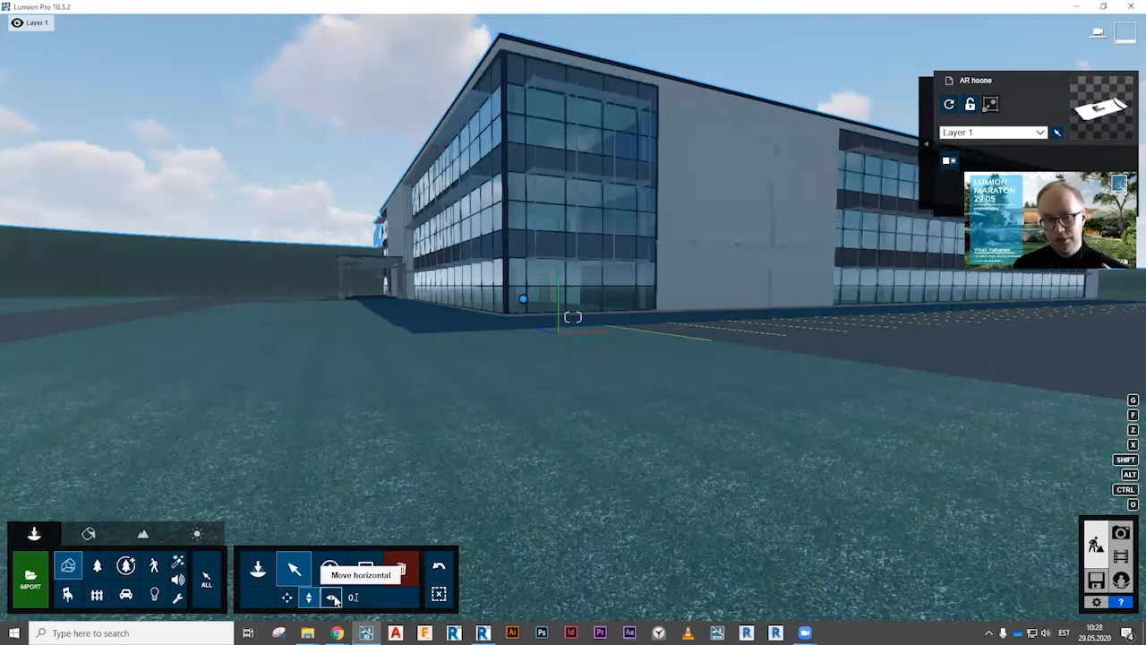
# Open the numeric X, Y and Z position fields of the AR hoone model for editing.
pyautogui.click(355, 602)
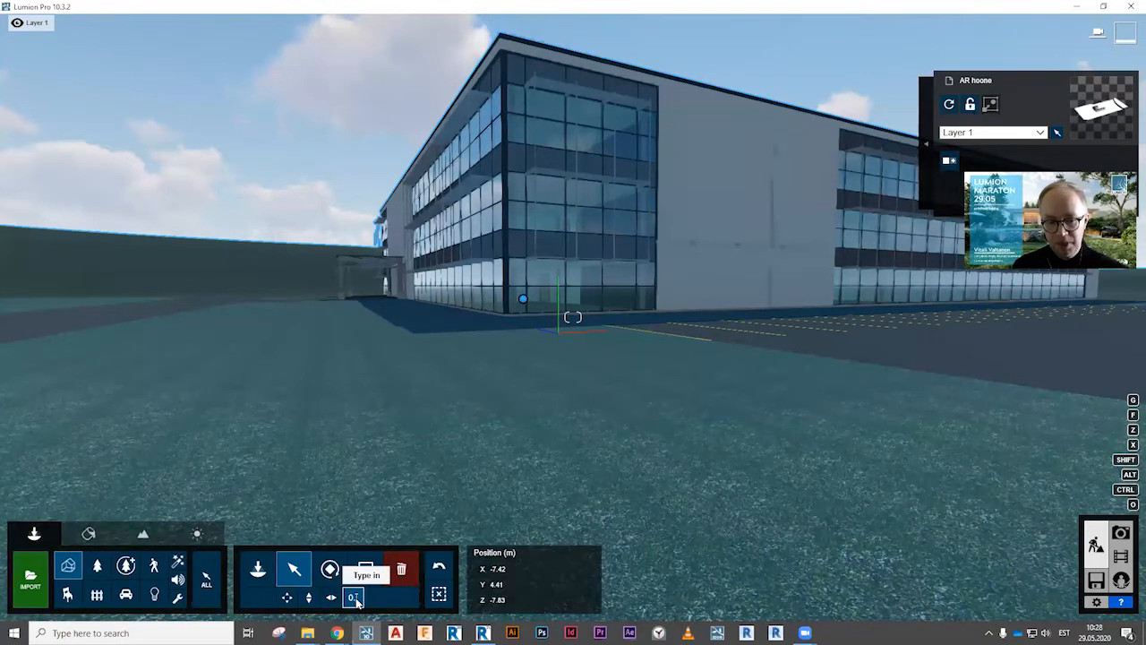
pyautogui.click(493, 597)
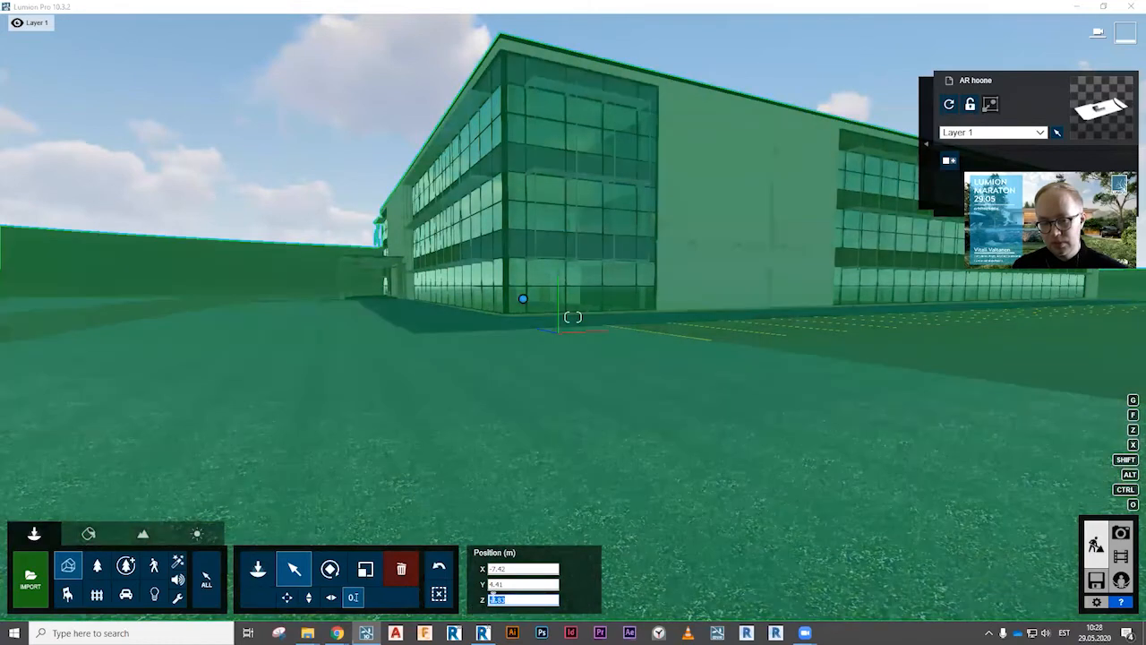
pyautogui.click(510, 583)
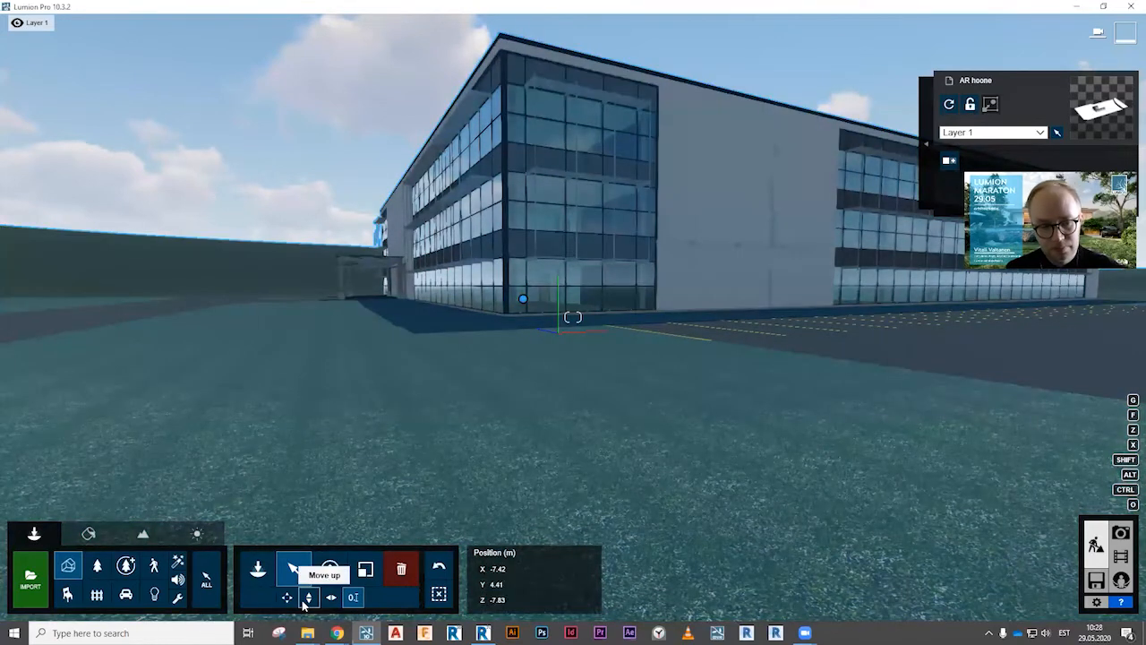
# Adjust the height of the AR hoone model with the vertical move while viewing its ground from farther back.
pyautogui.click(308, 597)
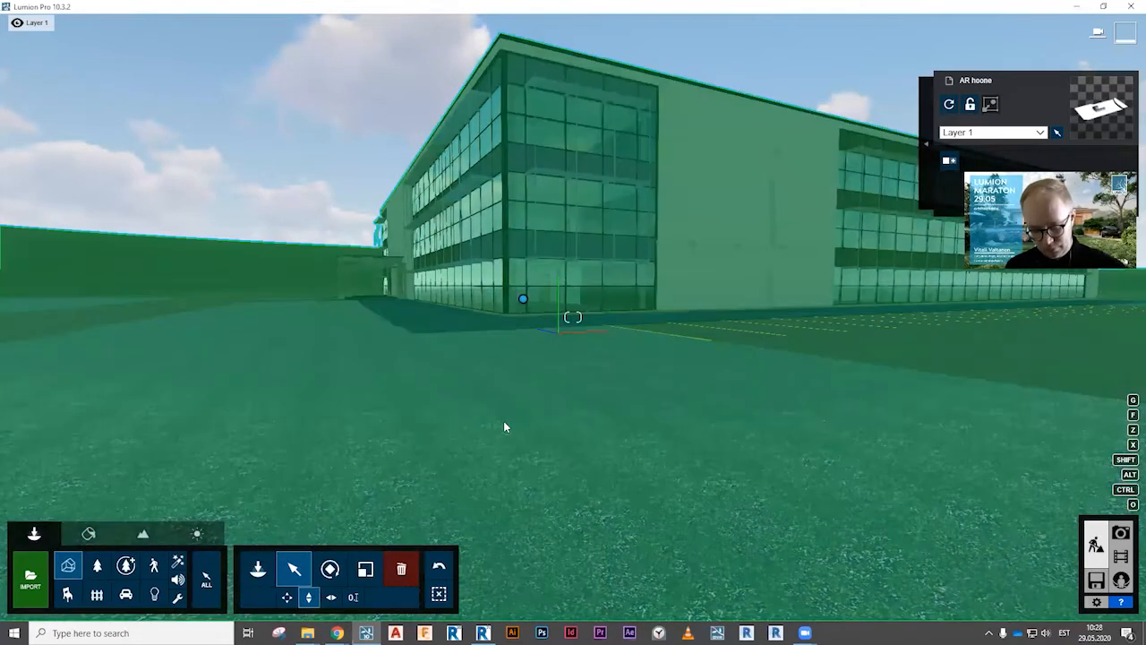
pyautogui.moveTo(548, 380); pyautogui.dragTo(553, 380)
pyautogui.press('w')
pyautogui.press('w')
pyautogui.moveTo(573, 317); pyautogui.dragTo(573, 317, button='right')
pyautogui.press('s')
pyautogui.moveTo(553, 384); pyautogui.dragTo(554, 387)
pyautogui.moveTo(566, 394)
pyautogui.mouseDown(button='right')
pyautogui.moveTo(608, 403)
pyautogui.moveTo(565, 393)
pyautogui.mouseUp(button='right')
pyautogui.press('a')
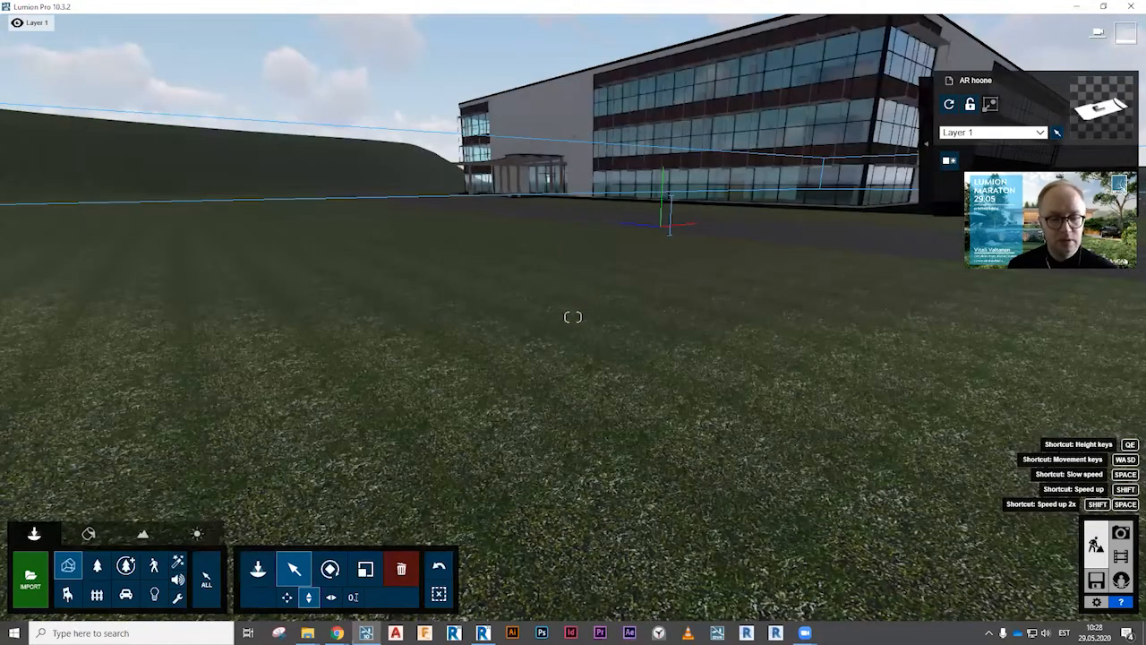
pyautogui.moveTo(565, 393); pyautogui.dragTo(566, 401)
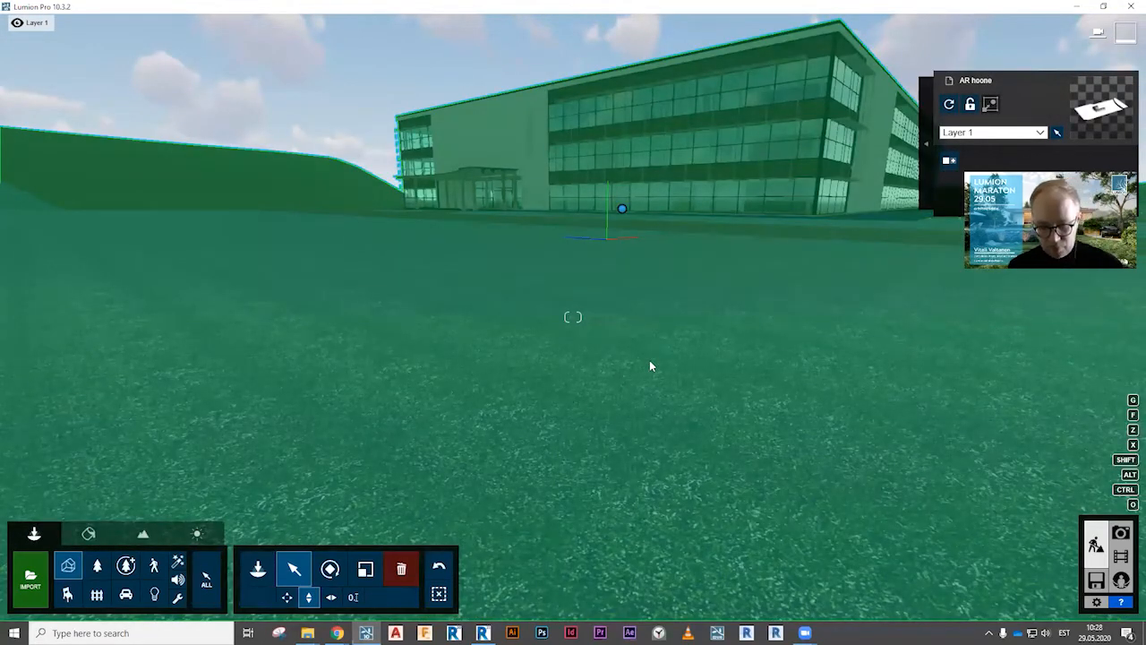
pyautogui.moveTo(734, 224); pyautogui.dragTo(734, 222)
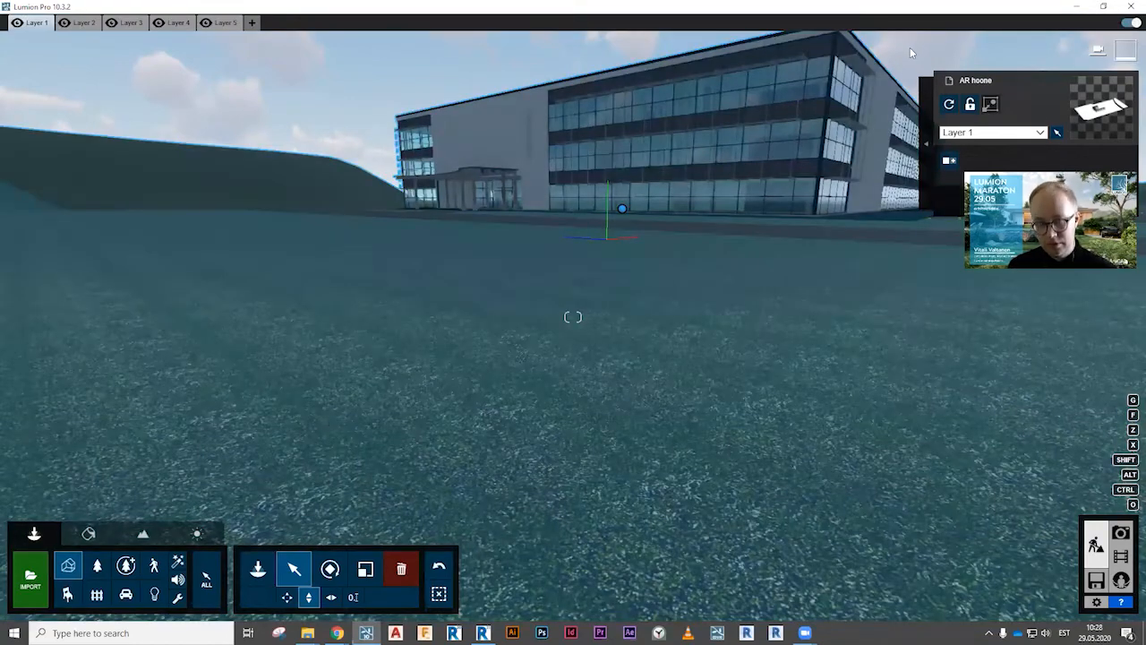
# Fly past the building's front corner and around to the courtyard to examine its glass facades and pool.
pyautogui.moveTo(721, 190); pyautogui.dragTo(725, 189, button='right')
pyautogui.press('w')
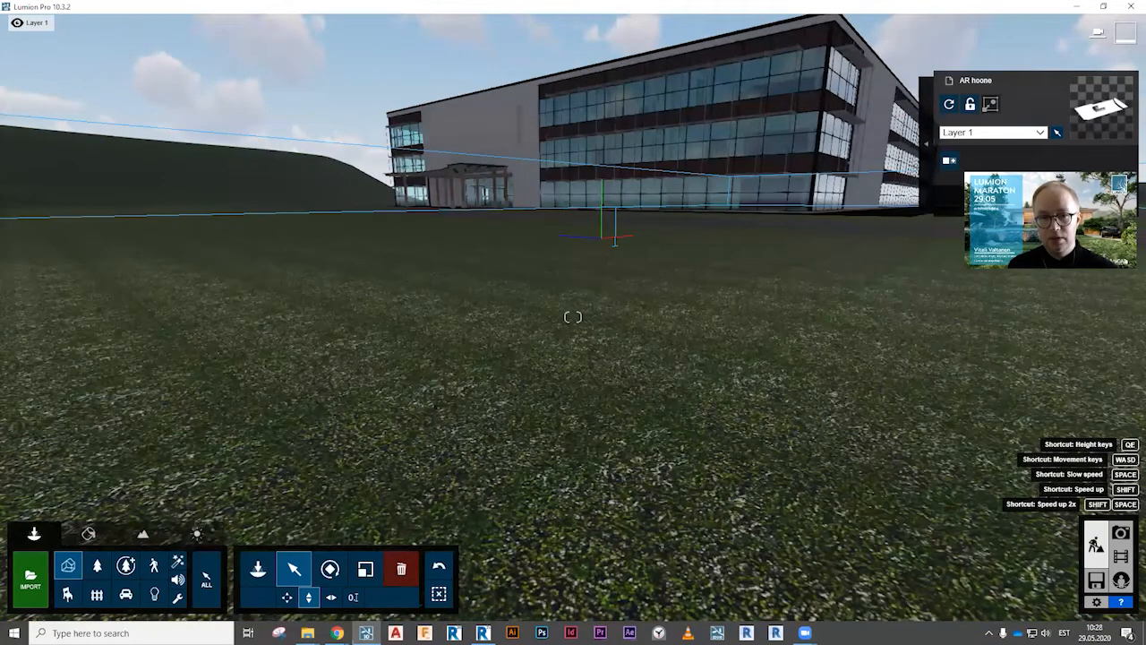
pyautogui.hotkey('shift', 'w')
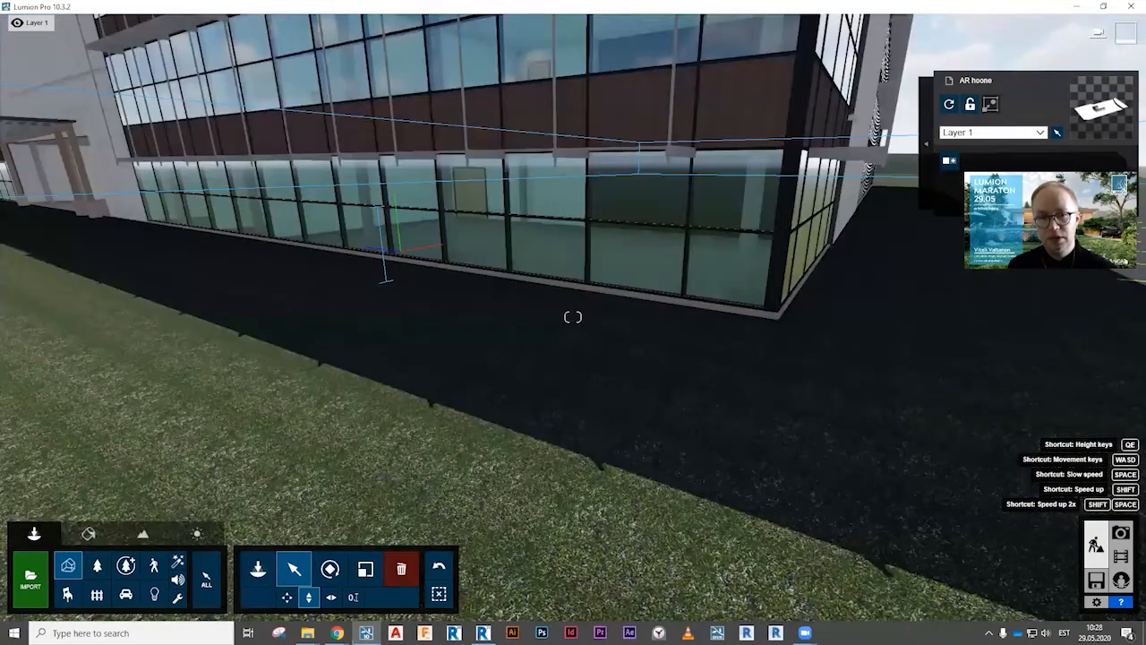
pyautogui.press('q')
pyautogui.hotkey('shift', 'w')
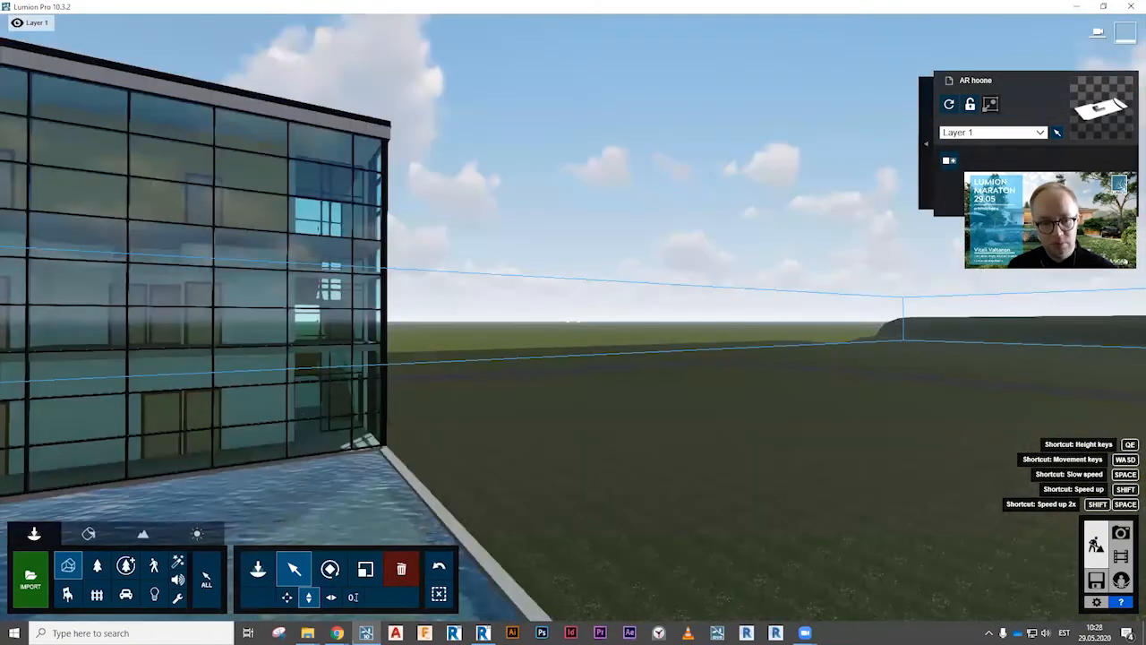
pyautogui.moveTo(573, 321); pyautogui.dragTo(429, 319, button='right')
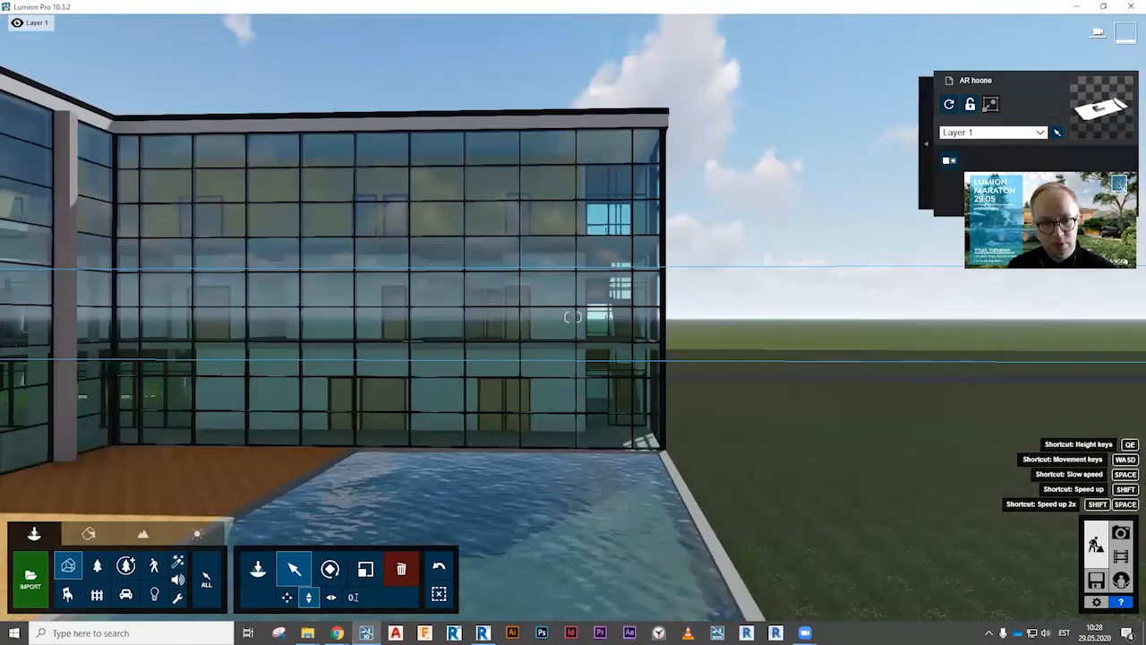
pyautogui.moveTo(573, 317); pyautogui.dragTo(412, 317, button='right')
pyautogui.moveTo(573, 316); pyautogui.dragTo(529, 421, button='right')
pyautogui.press('w')
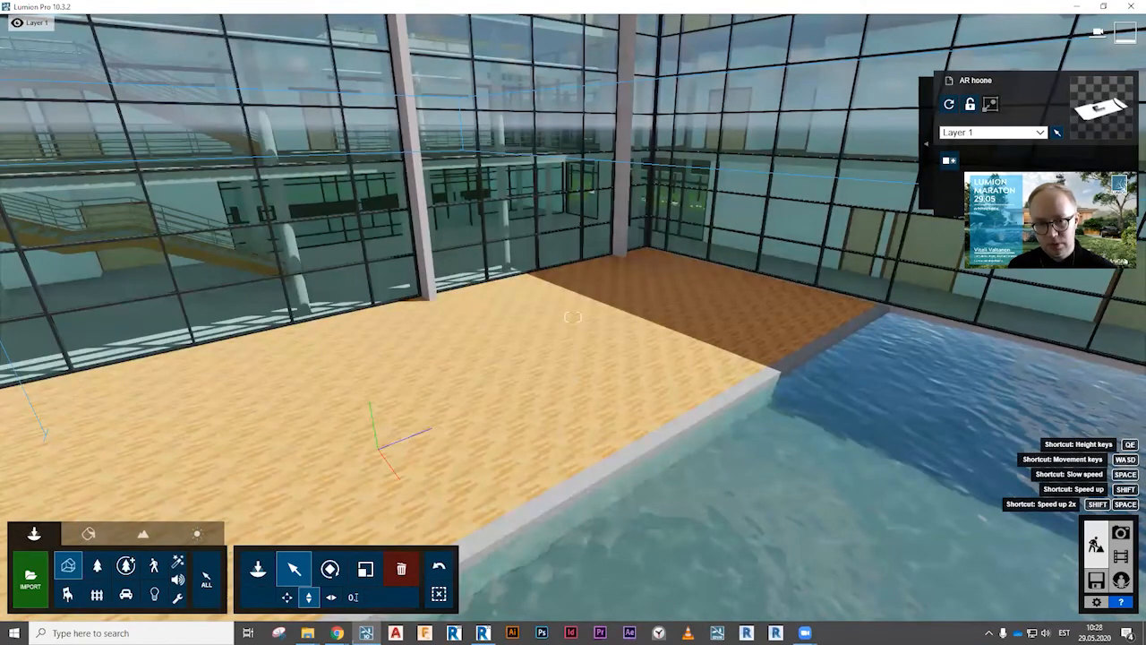
# Examine the courtyard's pool, glazed stair volume and wooden terrace from several sides.
pyautogui.moveTo(573, 317); pyautogui.dragTo(466, 309, button='right')
pyautogui.press('d')
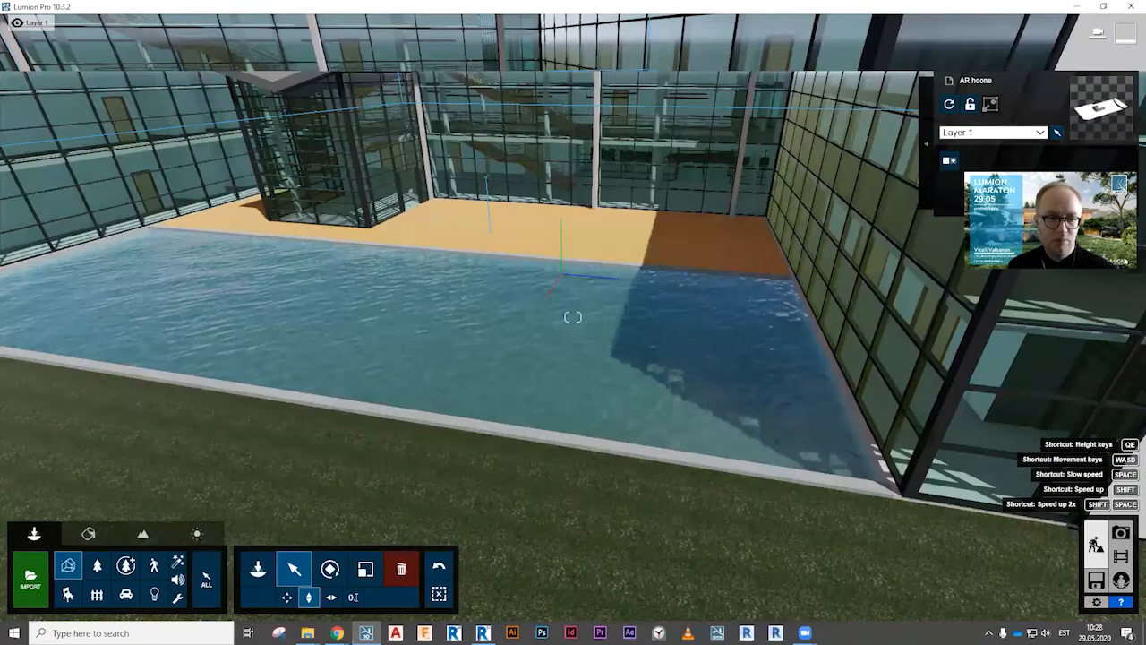
pyautogui.moveTo(573, 317); pyautogui.dragTo(430, 323, button='right')
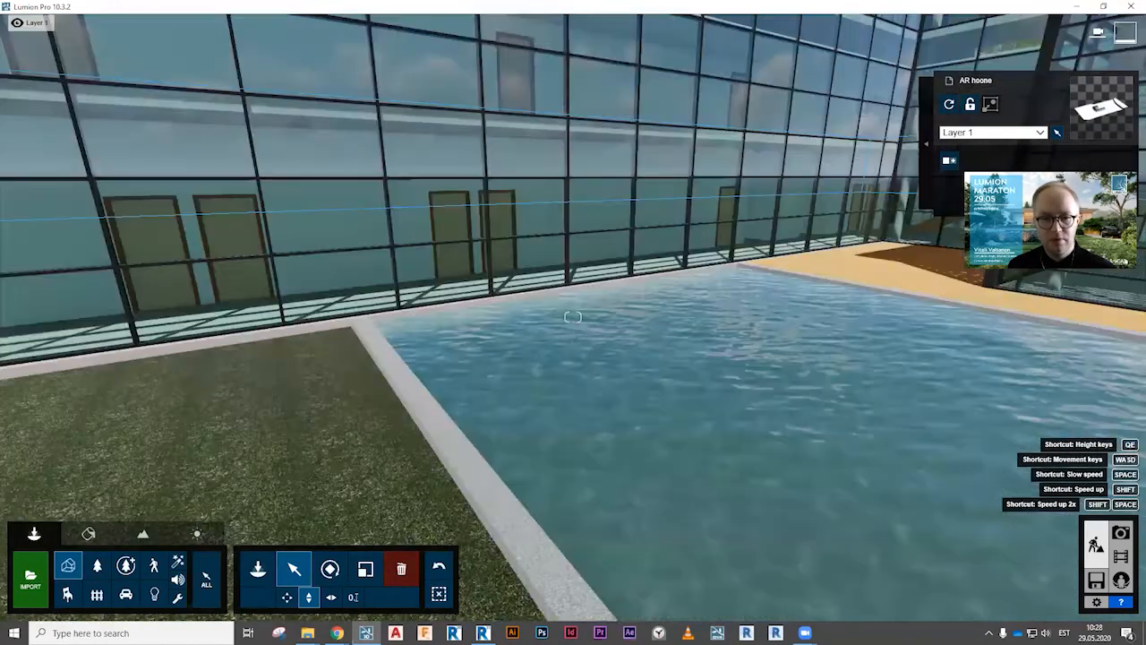
pyautogui.press('w')
pyautogui.moveTo(573, 317); pyautogui.dragTo(448, 269, button='right')
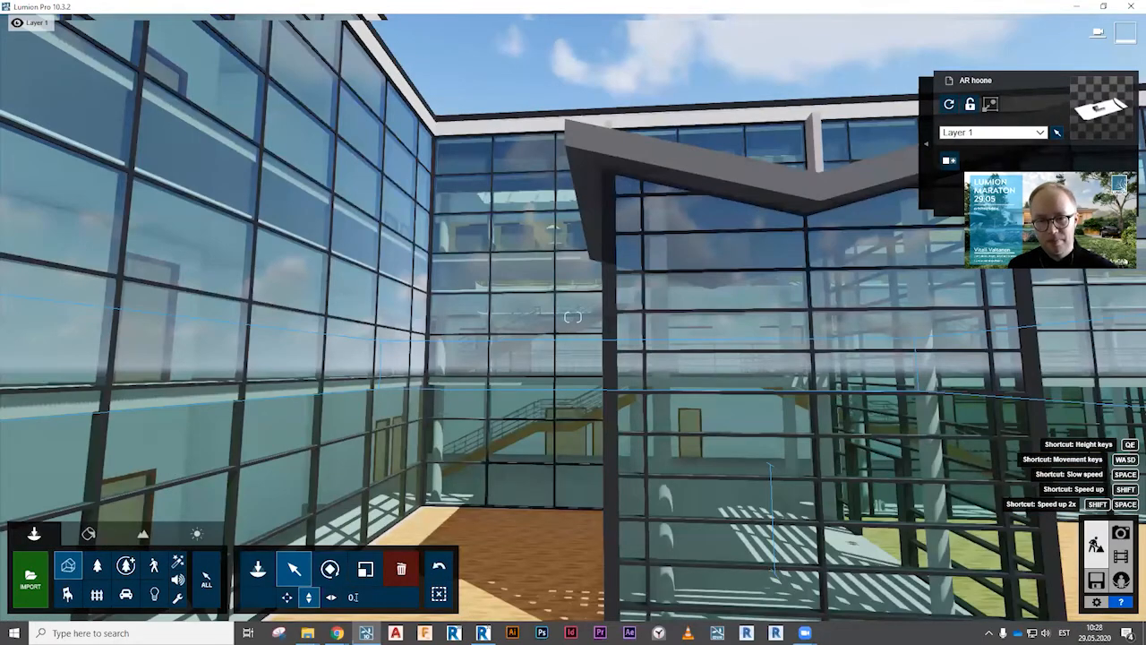
pyautogui.press('d')
pyautogui.moveTo(573, 317); pyautogui.dragTo(600, 376, button='right')
pyautogui.press('d')
pyautogui.moveTo(703, 209); pyautogui.dragTo(645, 246, button='right')
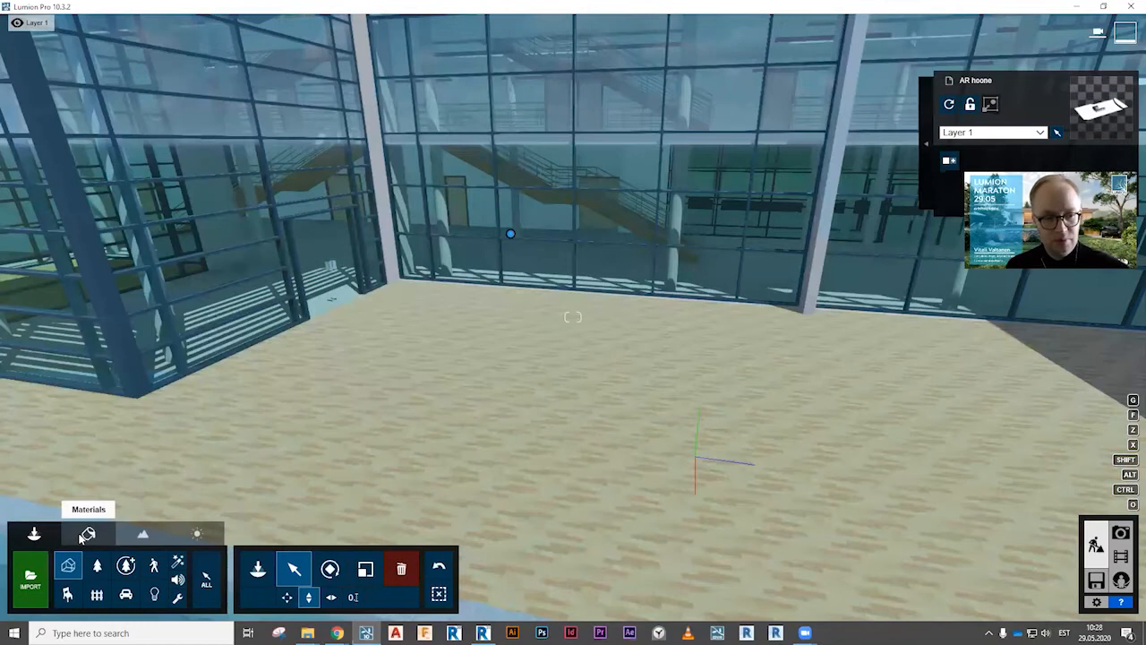
# Switch to the material editor and select the Wood - Flooring surface of the courtyard terrace.
pyautogui.click(87, 534)
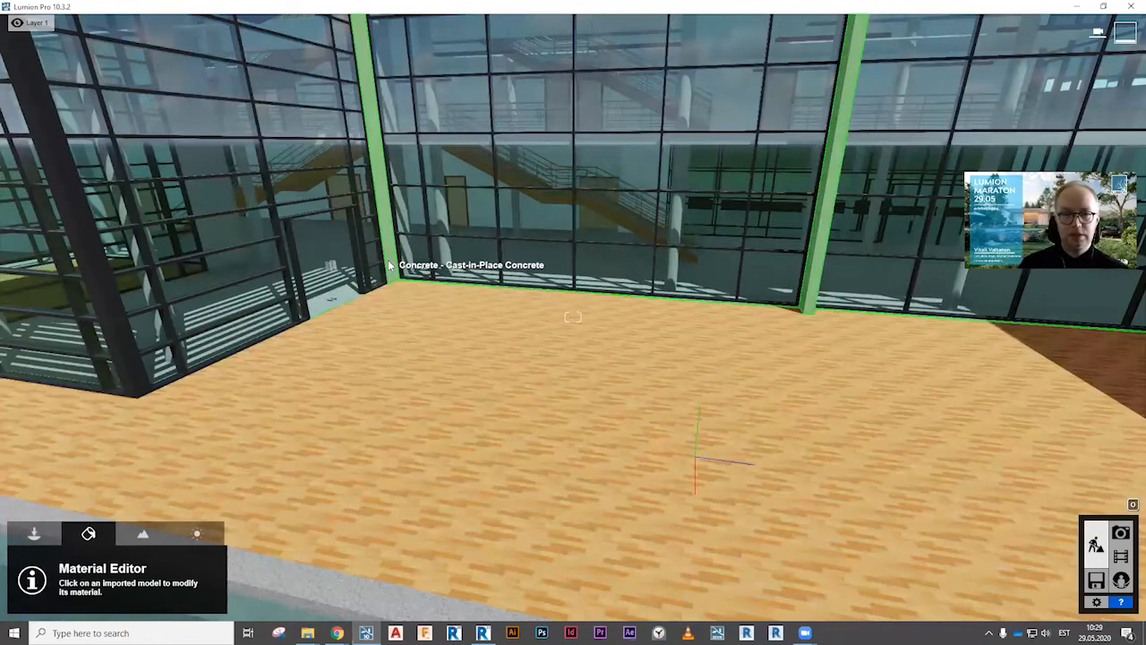
pyautogui.press('s')
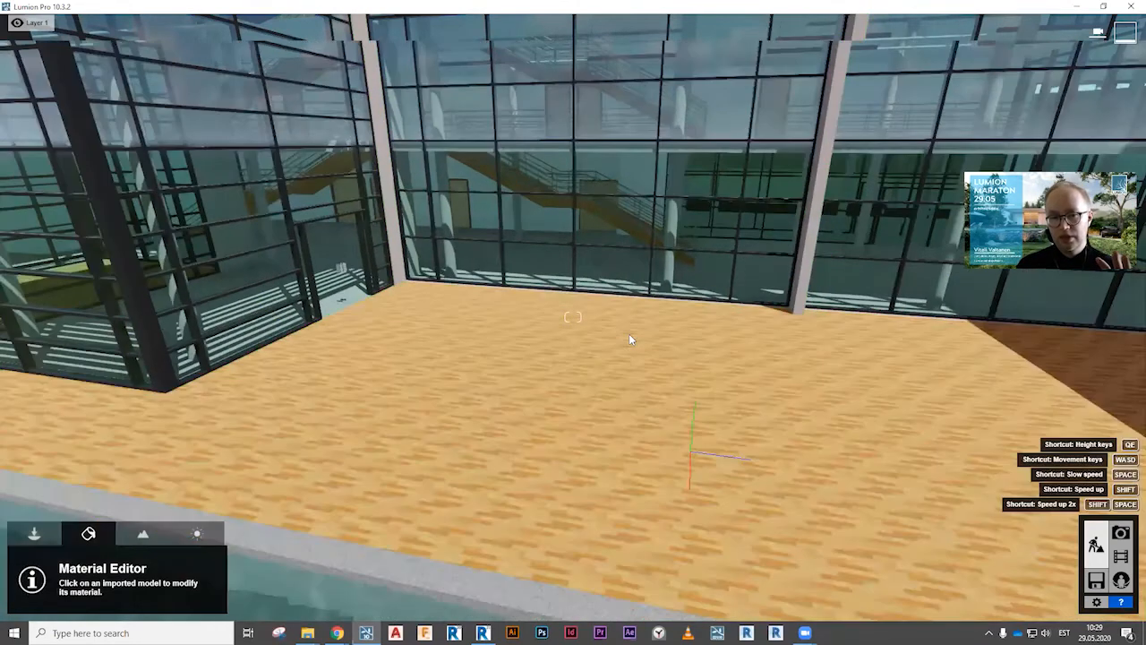
pyautogui.press('s')
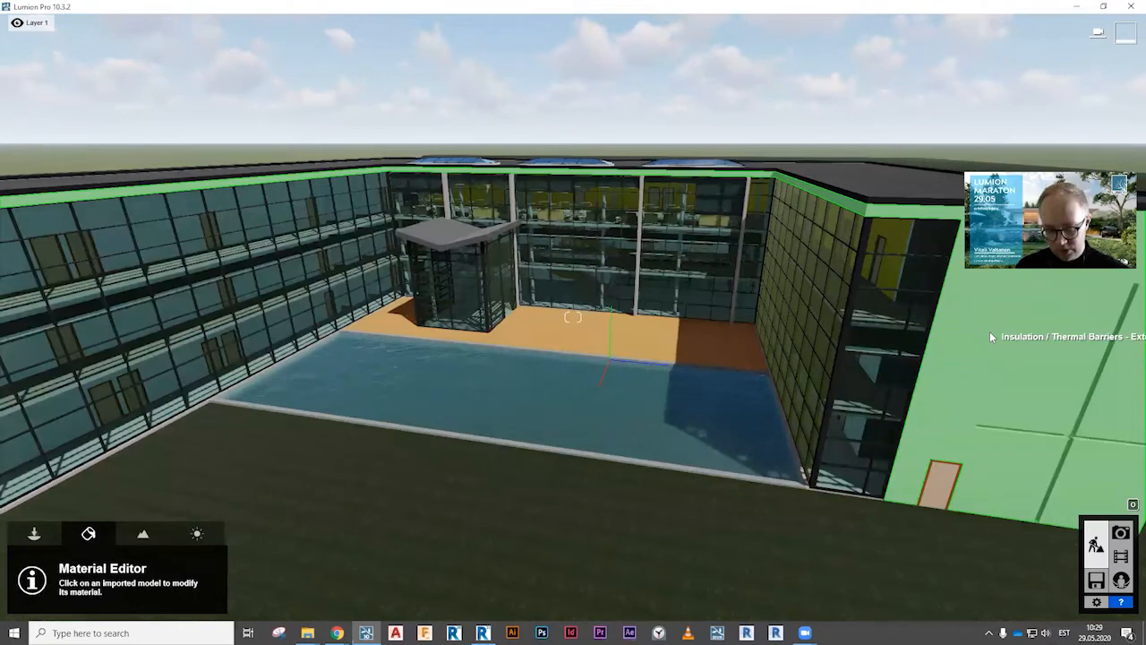
pyautogui.press('w')
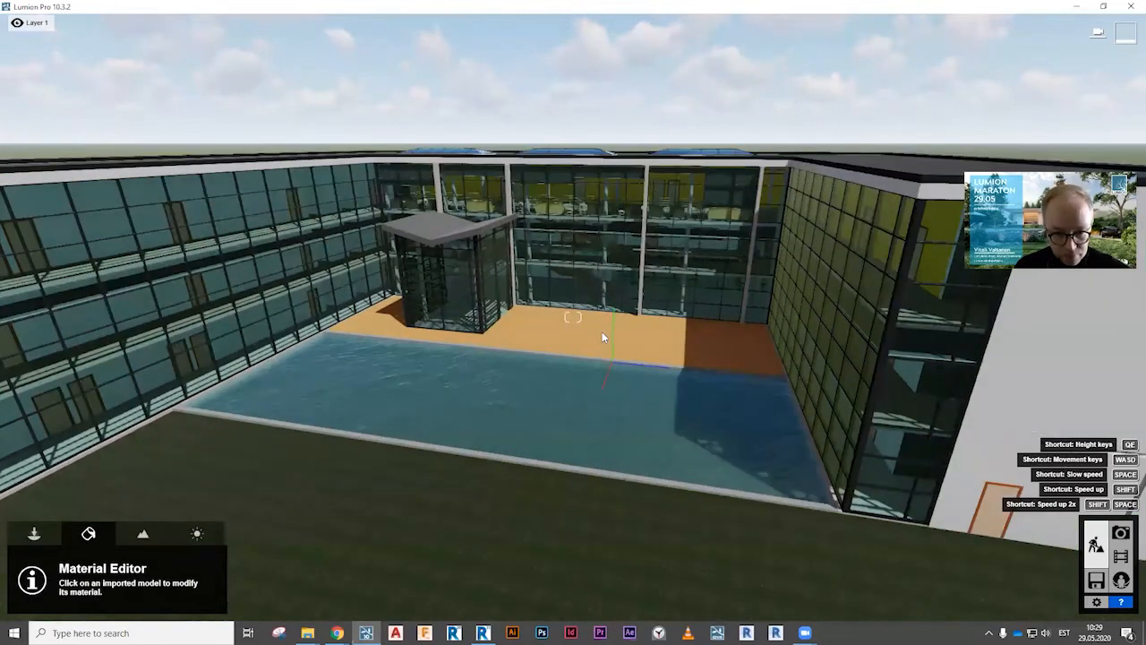
pyautogui.press('w')
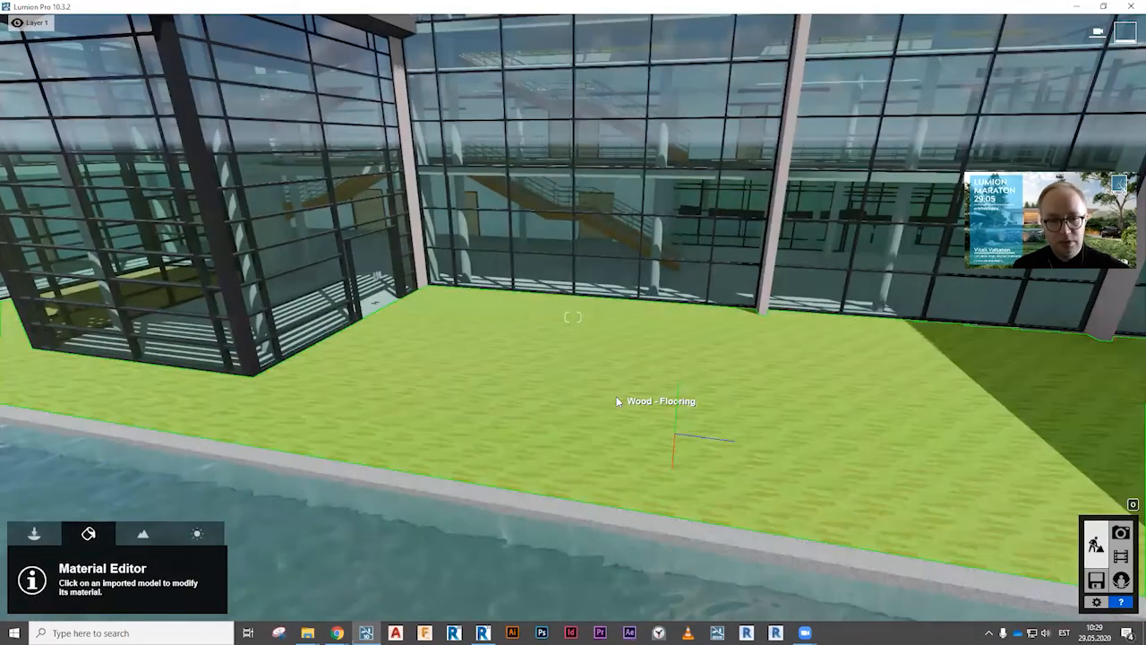
pyautogui.click(616, 400)
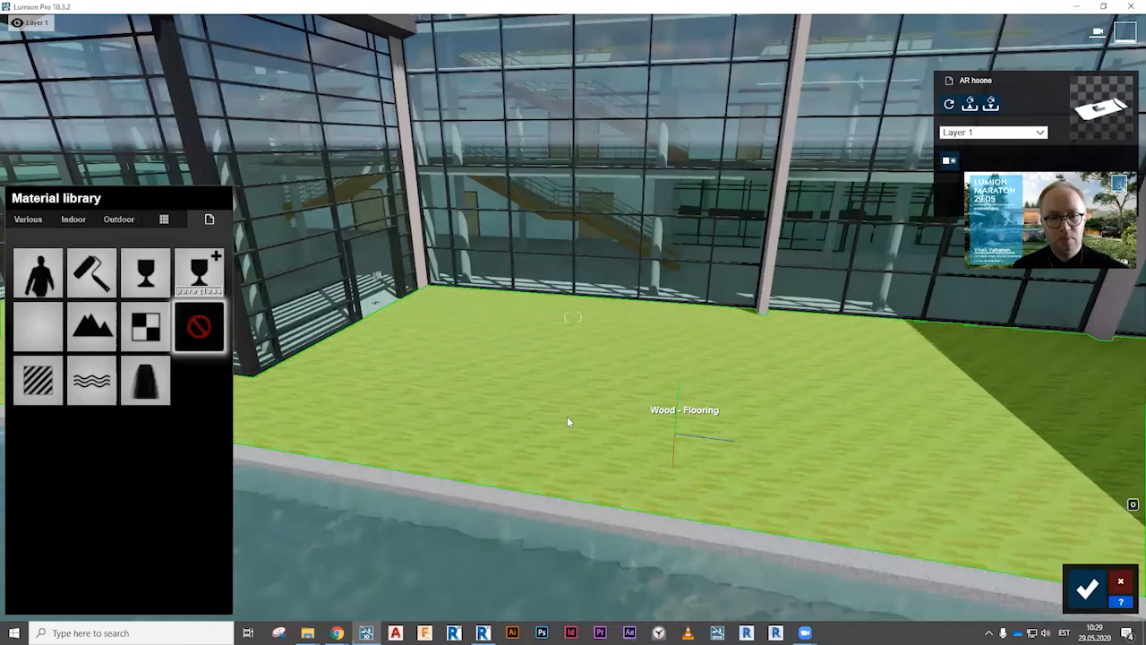
pyautogui.moveTo(569, 416); pyautogui.dragTo(528, 400, button='right')
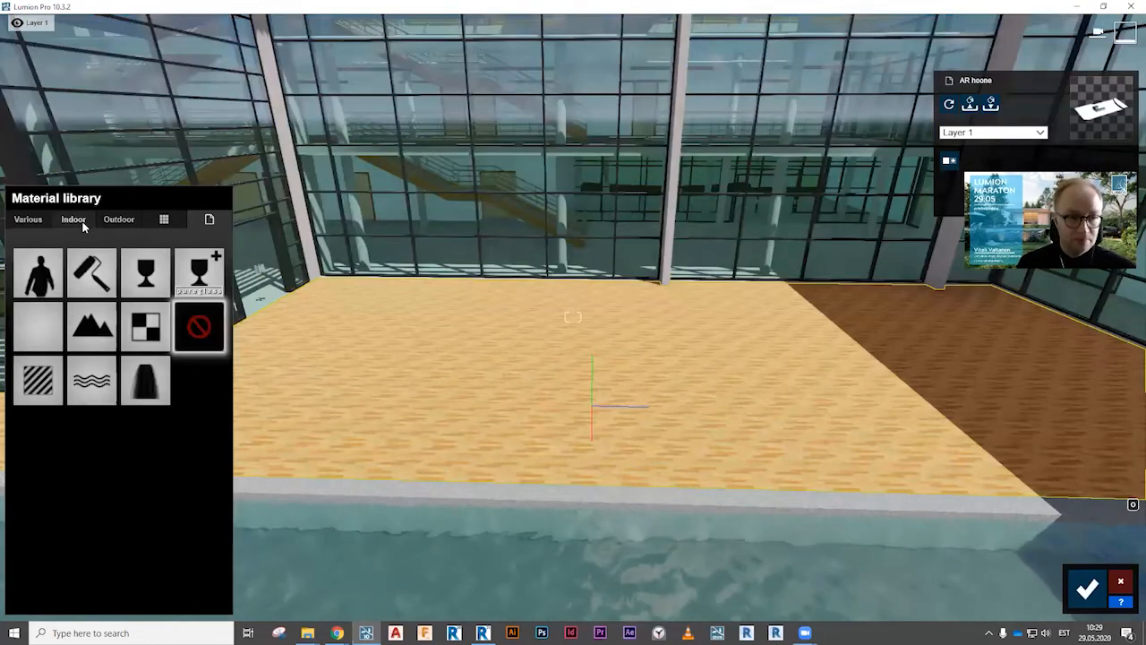
# Keep the imported material on the terrace floor and examine its wood texture up close.
pyautogui.click(202, 329)
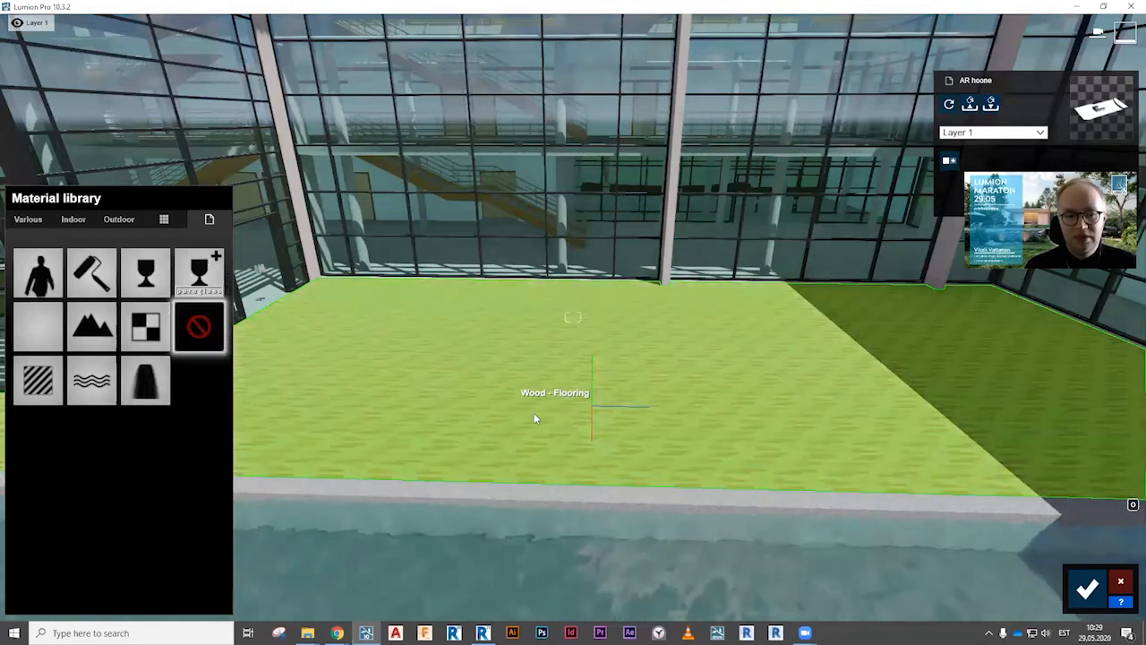
pyautogui.press('w')
pyautogui.moveTo(546, 435); pyautogui.dragTo(619, 410, button='right')
pyautogui.press('w')
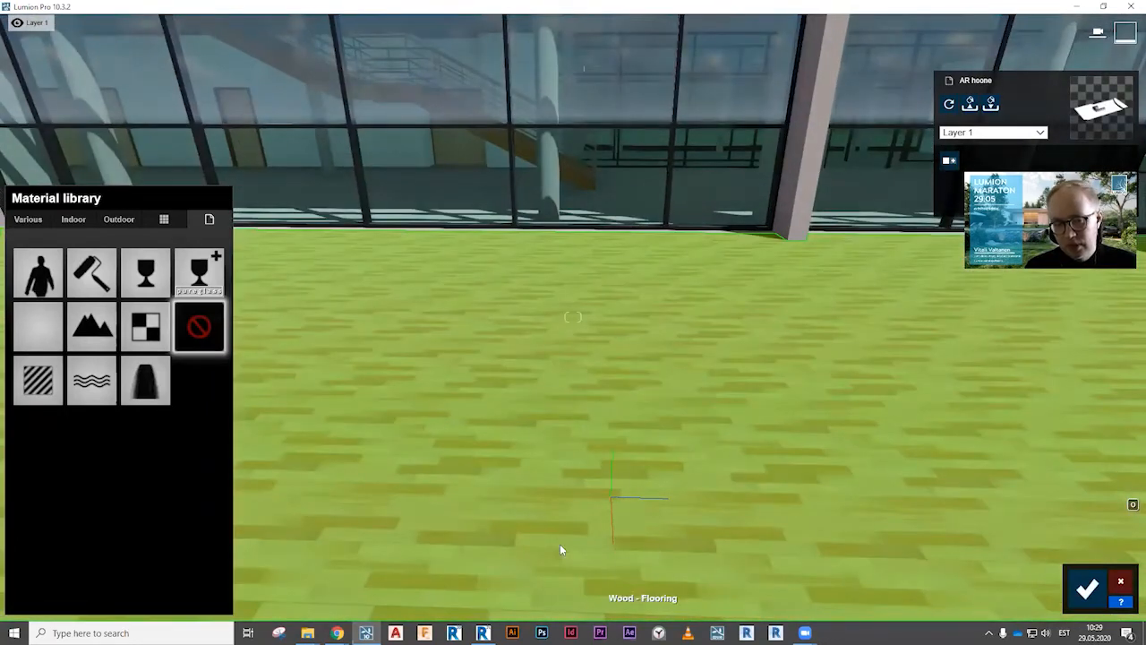
pyautogui.moveTo(556, 486); pyautogui.dragTo(559, 485, button='right')
pyautogui.press('s')
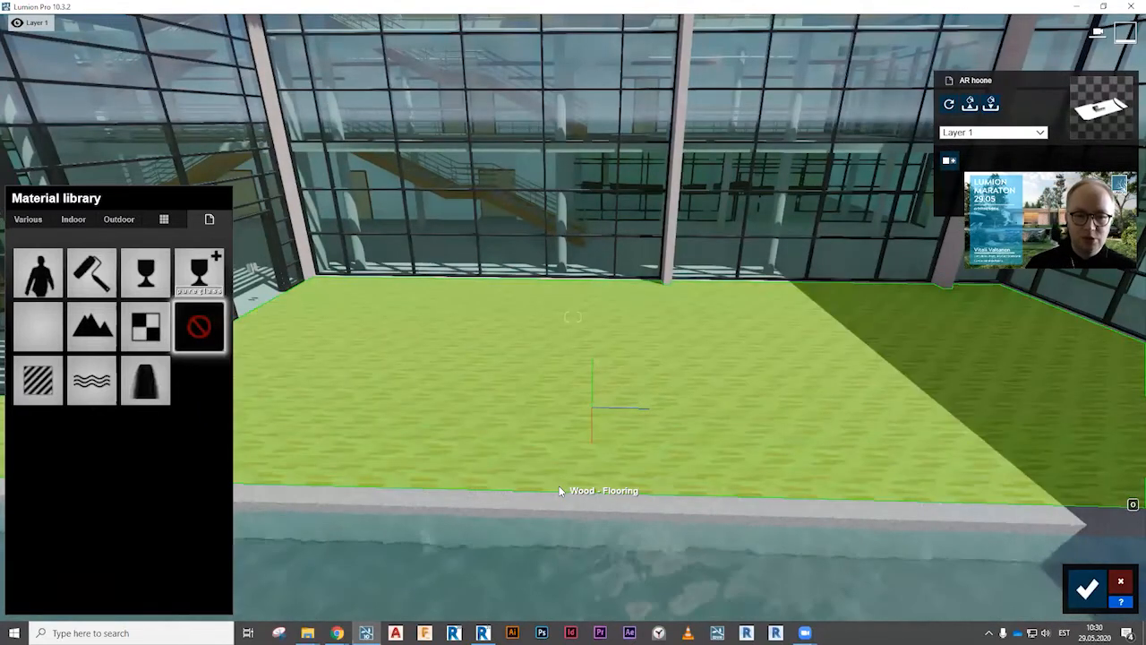
# Browse the material library categories and apply the outdoor wood Polii Wood Flooring 06 3k to the terrace floor.
pyautogui.click(553, 490)
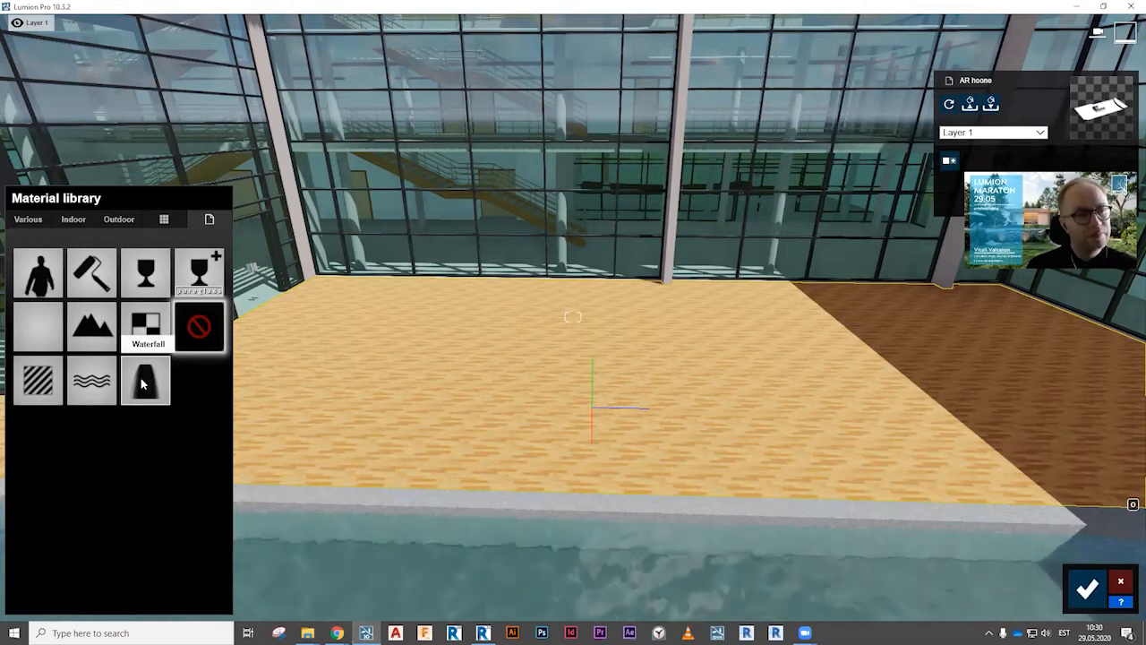
pyautogui.click(114, 220)
pyautogui.click(79, 222)
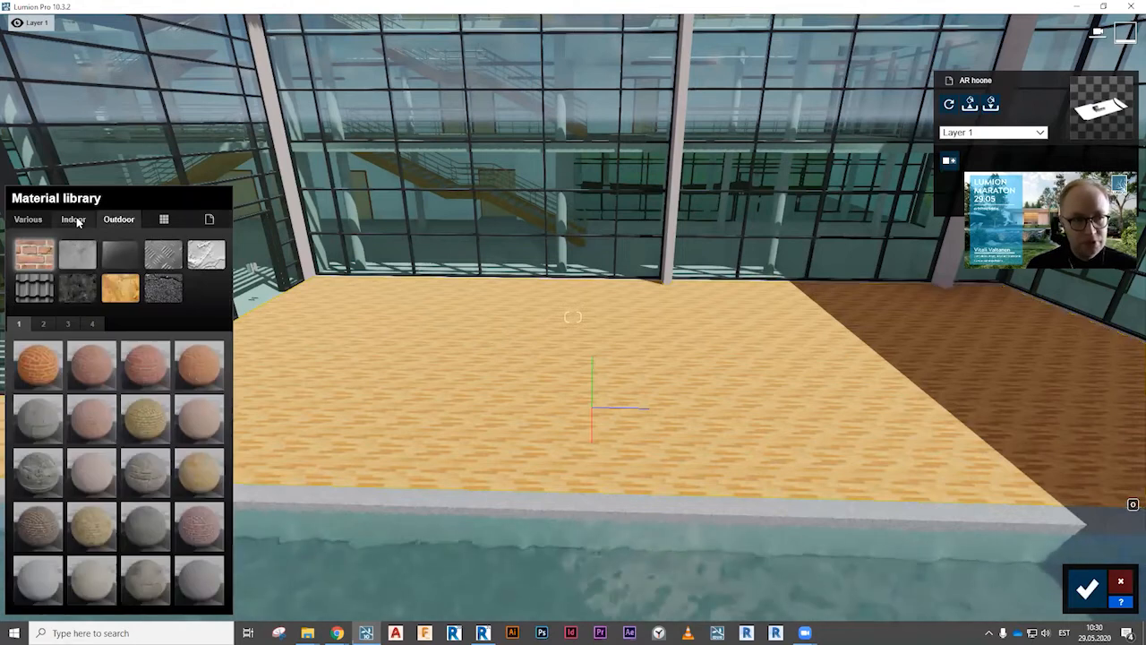
pyautogui.click(28, 219)
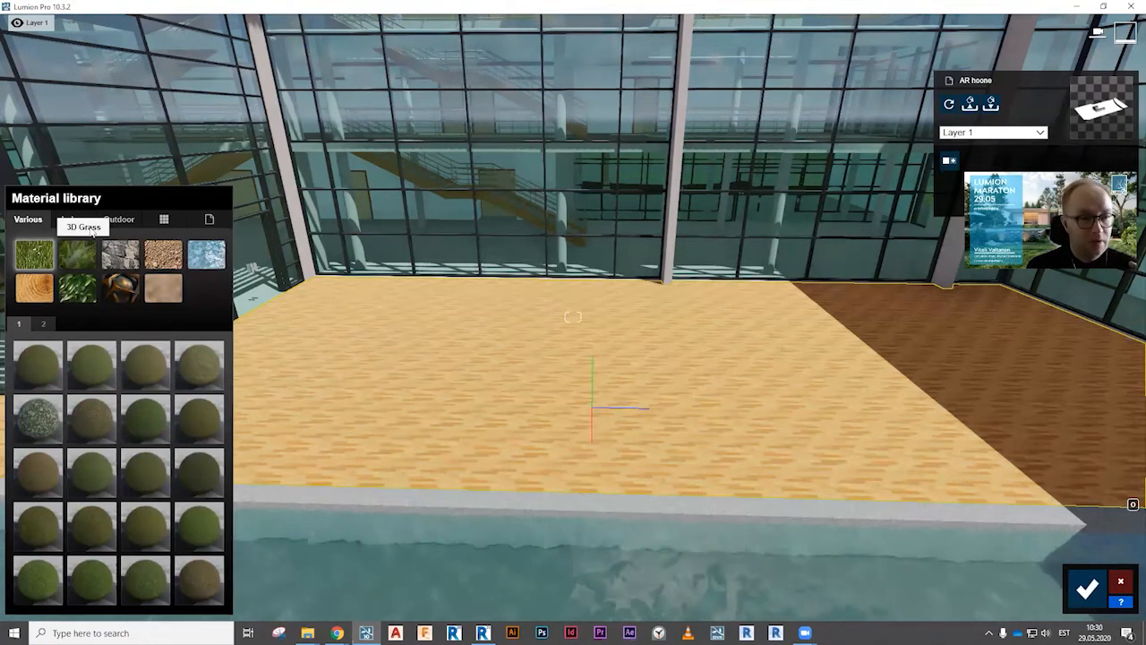
pyautogui.click(119, 219)
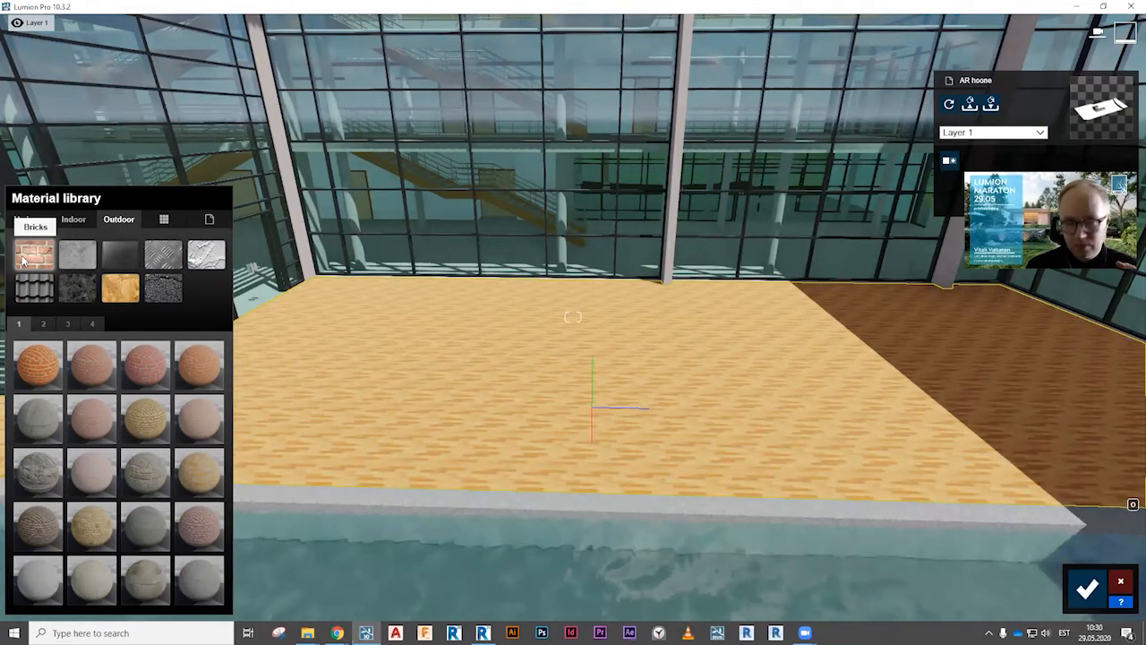
pyautogui.click(124, 286)
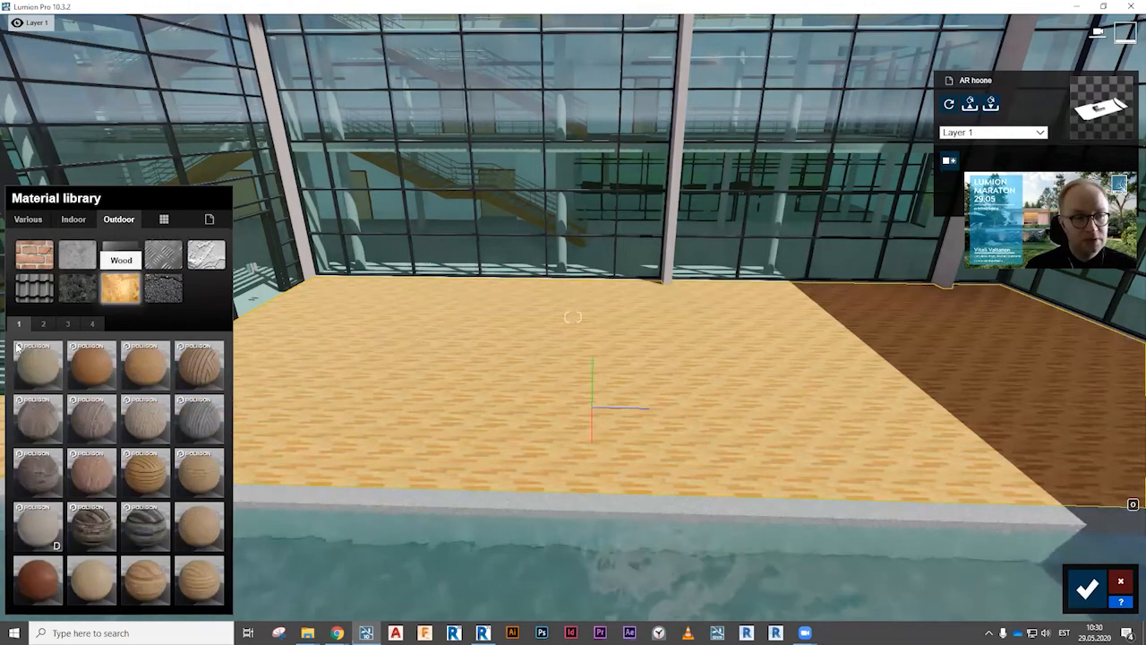
pyautogui.click(201, 375)
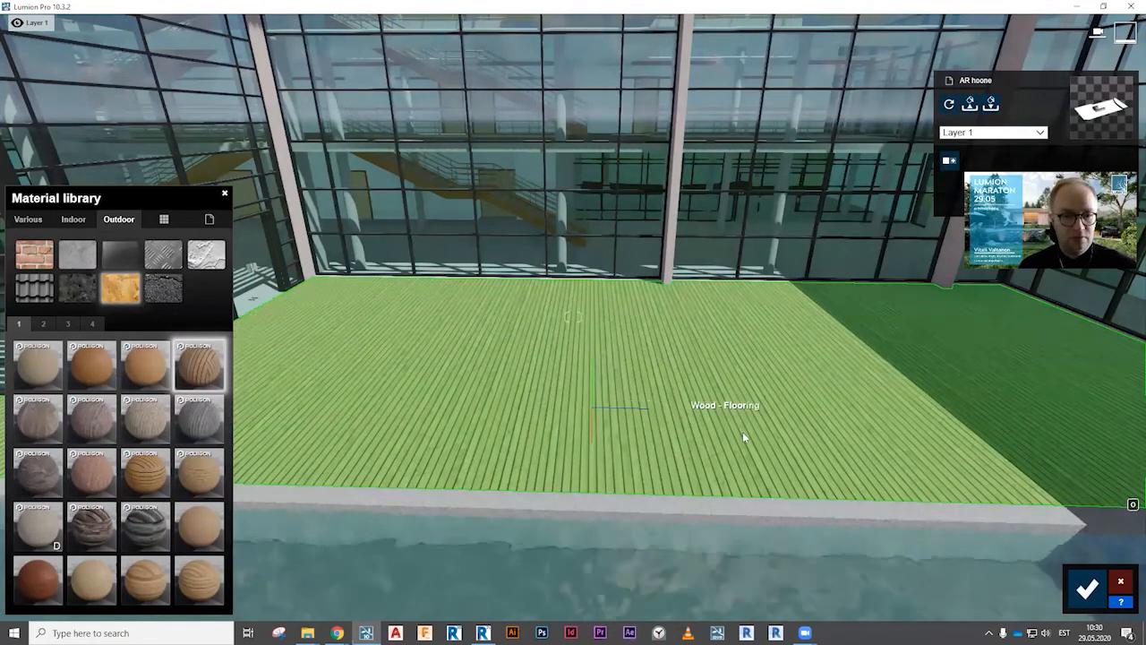
# Examine the terrace's new wood planking from close up and from different angles.
pyautogui.moveTo(700, 448); pyautogui.dragTo(520, 465, button='right')
pyautogui.press('w')
pyautogui.press('w')
pyautogui.press('s')
pyautogui.press('w')
pyautogui.press('s')
pyautogui.press('d')
pyautogui.press('a')
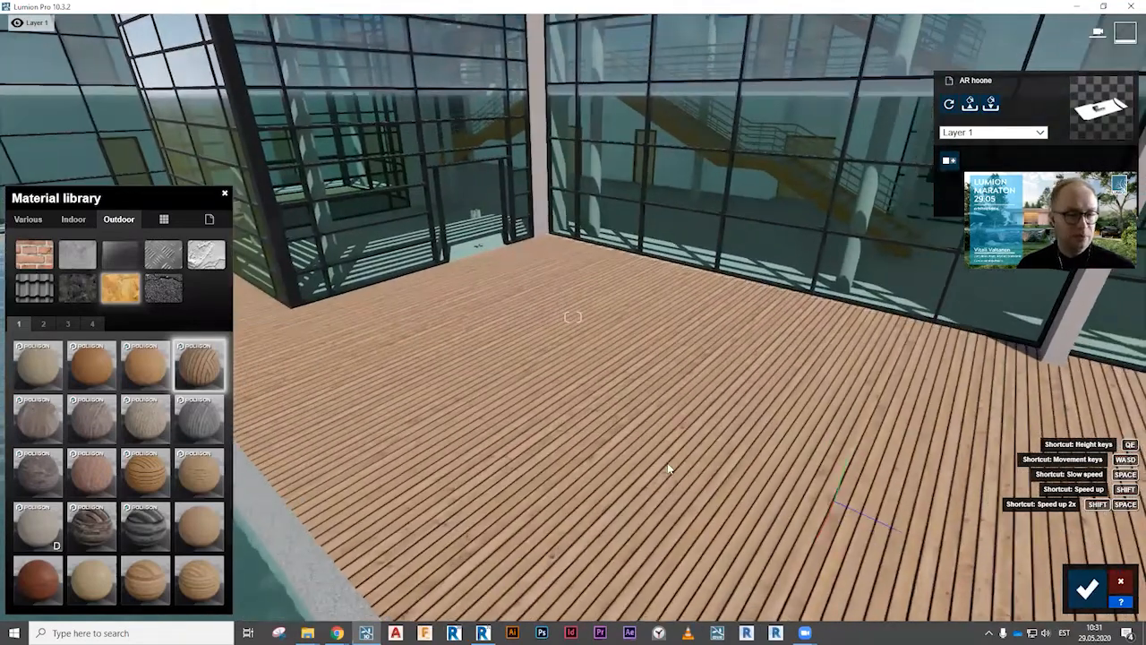
# Try neighbouring wood materials such as Polii Wood PlanksWorn 32 3k, return to Polii Wood Flooring 06 3k and open its settings.
pyautogui.click(198, 418)
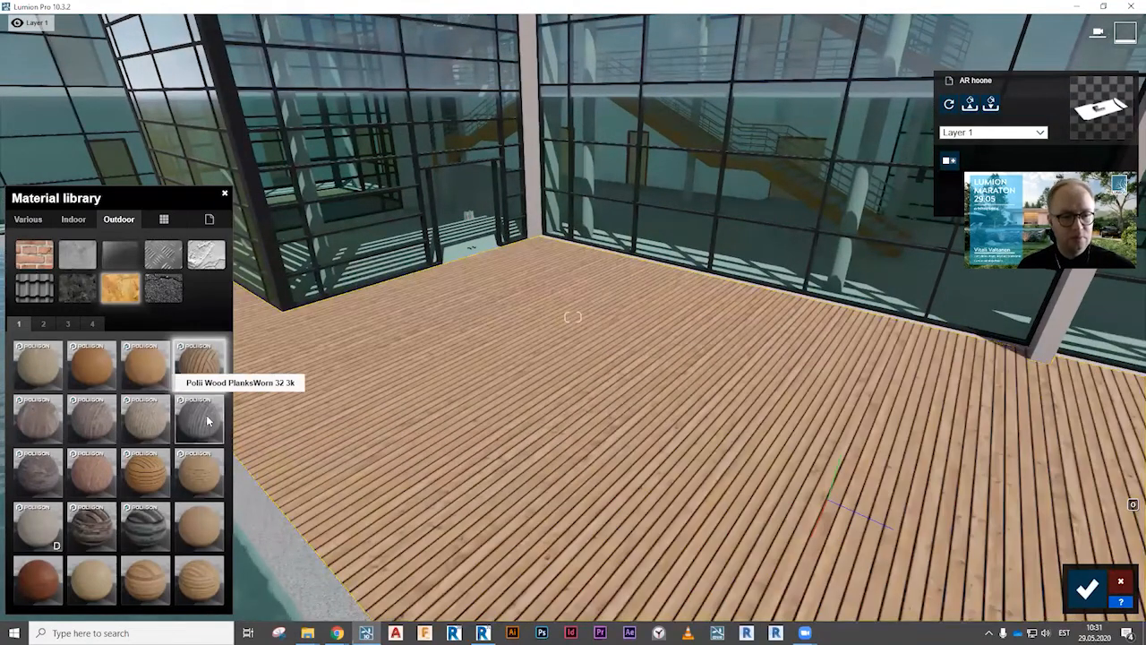
pyautogui.click(145, 418)
pyautogui.click(191, 365)
pyautogui.click(187, 369)
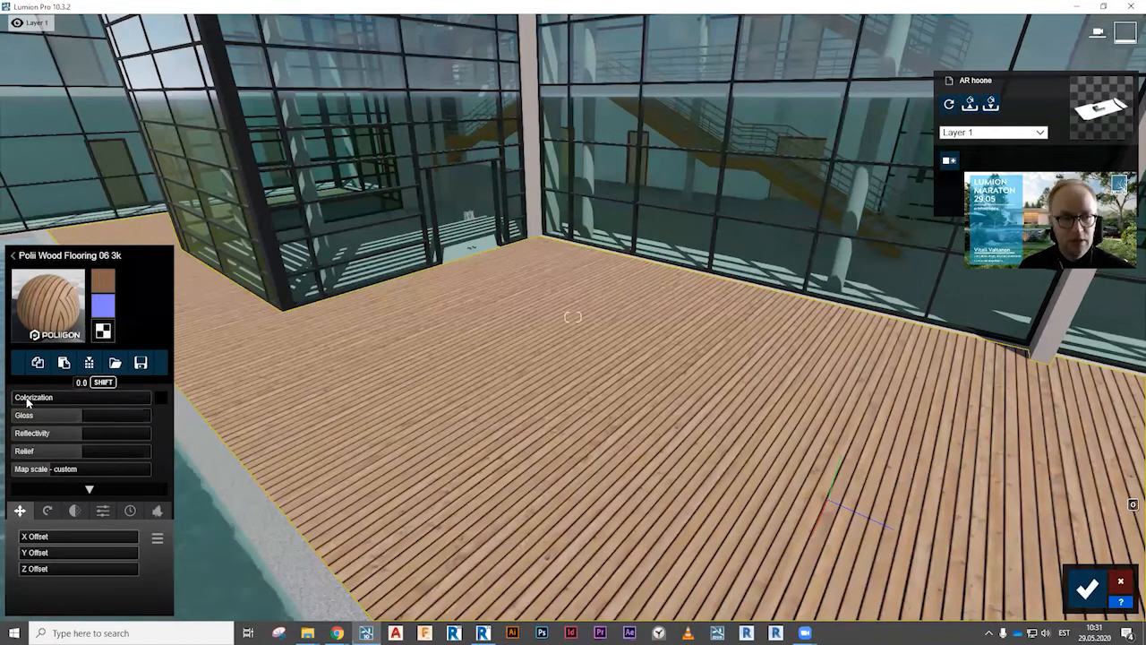
# Try tinting the terrace's wood flooring green with Colorization at 0.4.
pyautogui.moveTo(18, 400); pyautogui.dragTo(69, 397)
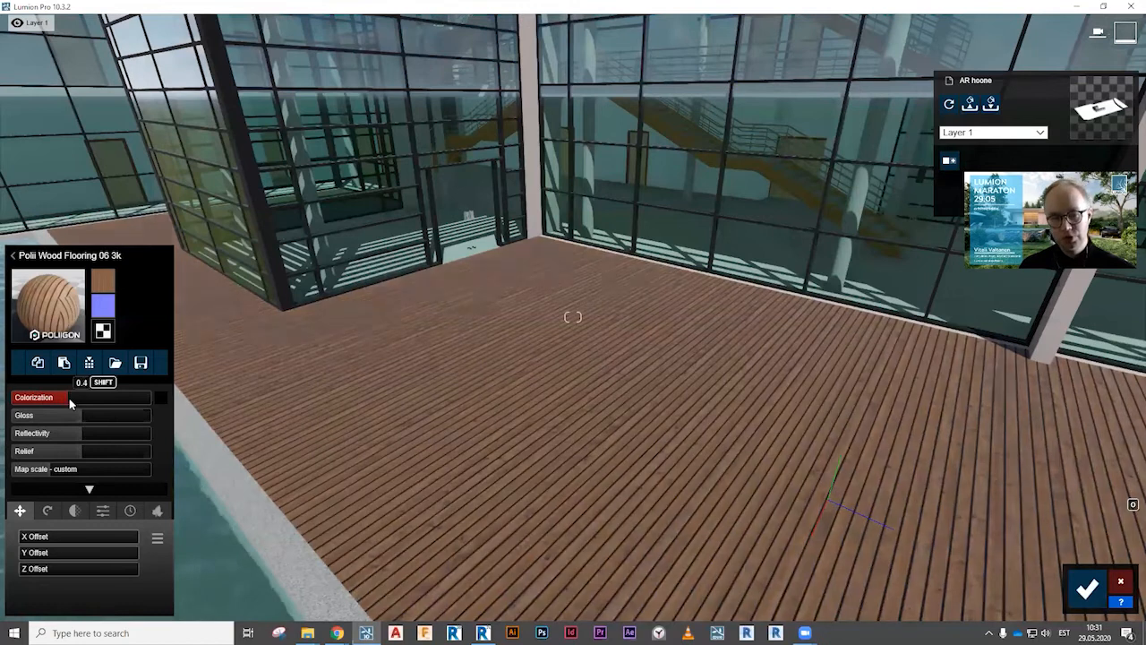
pyautogui.click(161, 400)
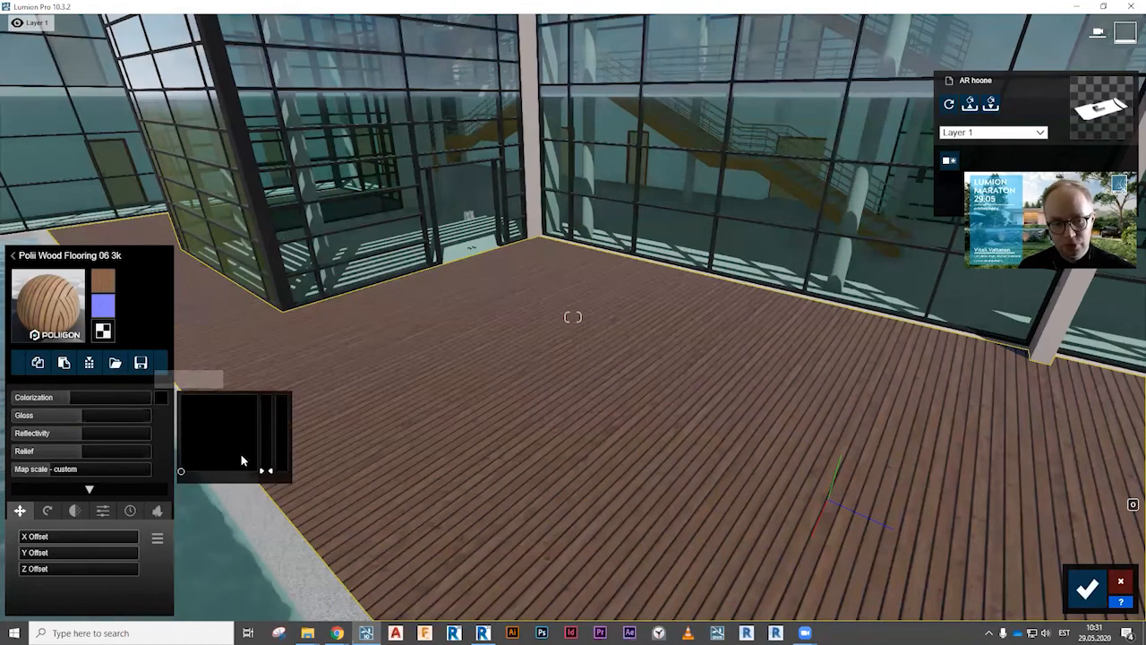
pyautogui.moveTo(266, 470); pyautogui.dragTo(266, 432)
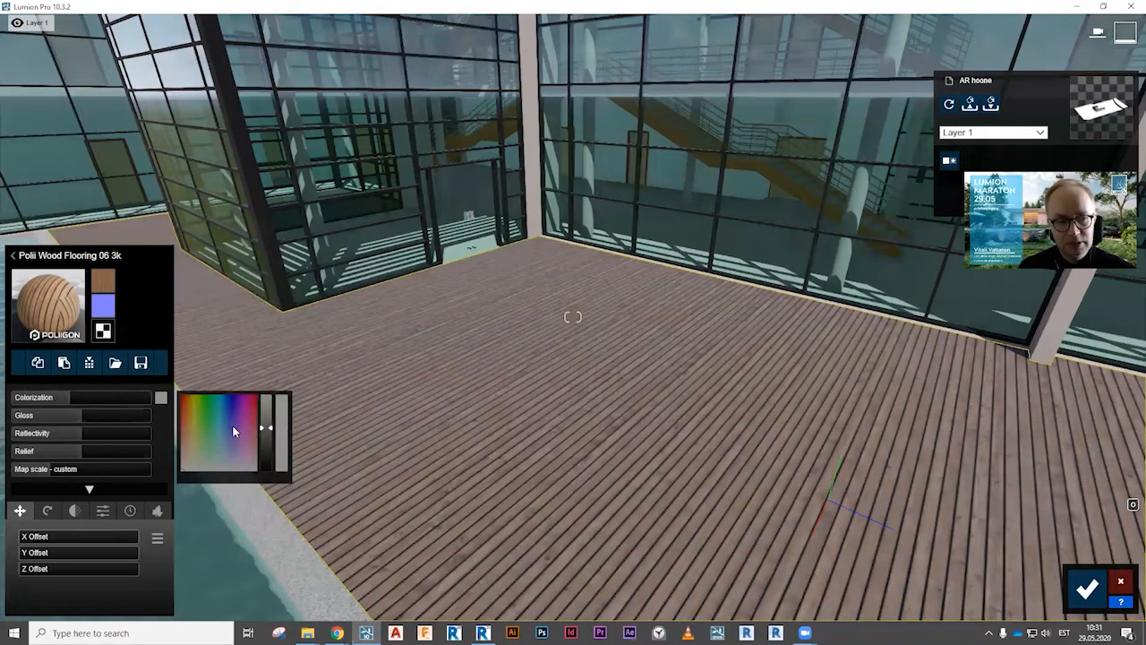
pyautogui.click(200, 442)
pyautogui.click(199, 412)
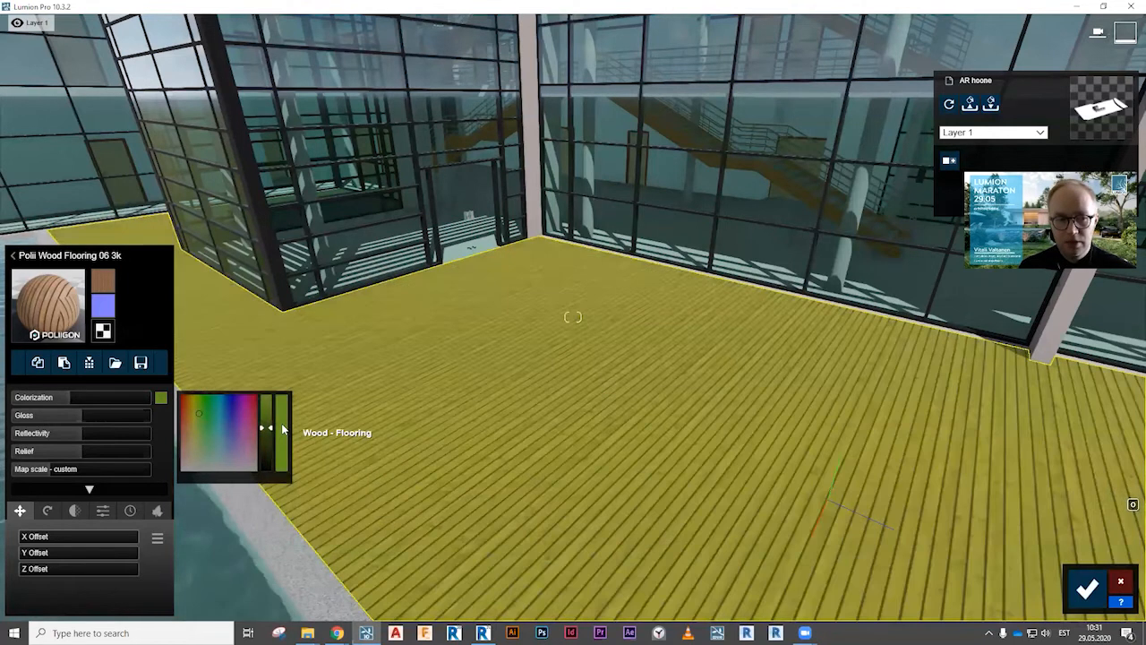
pyautogui.press('ctrl')
pyautogui.press('ctrl')
pyautogui.press('ctrl')
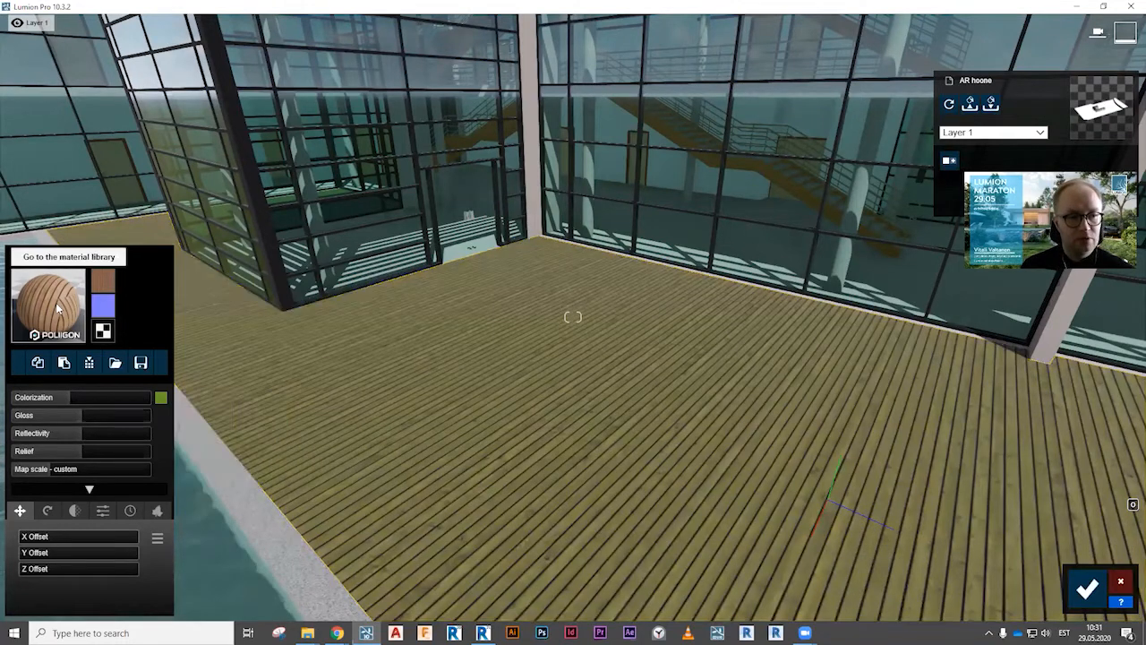
# Try the outdoor wood Polii Wood PlanksWorn 20 3k on the terrace floor and open its tint colour choices.
pyautogui.click(72, 315)
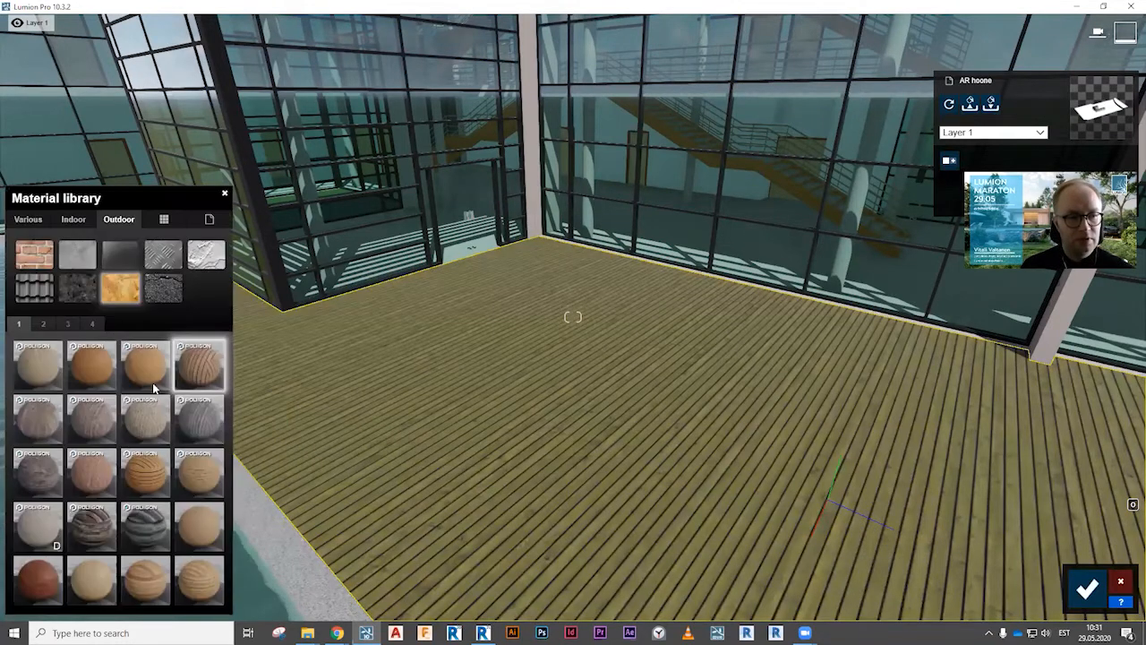
pyautogui.click(150, 421)
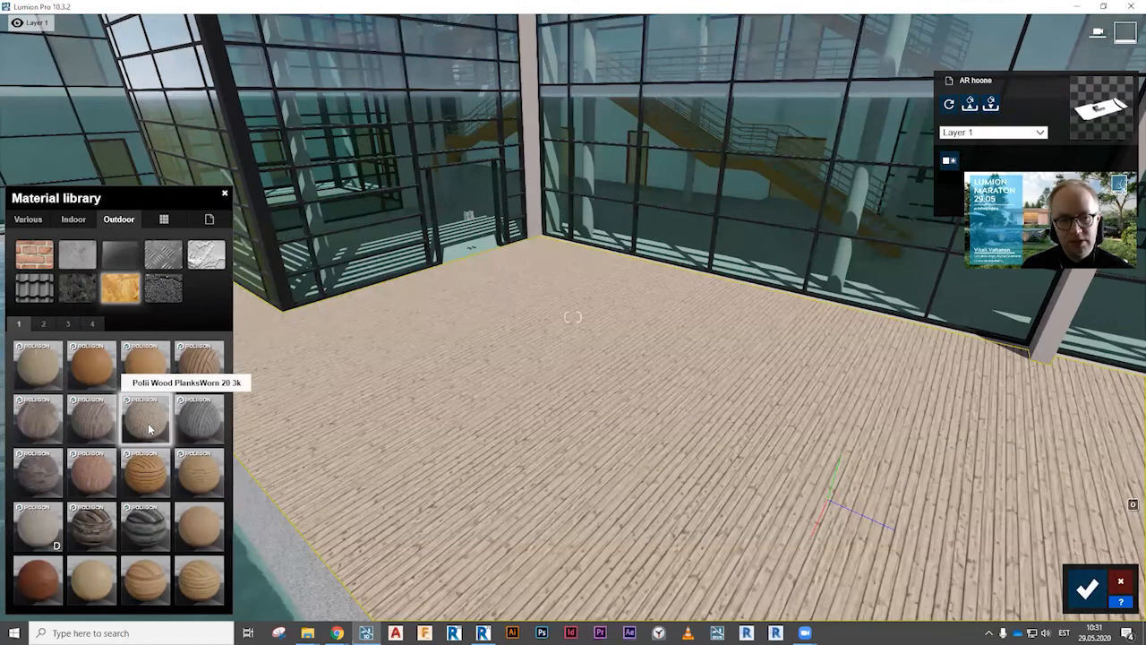
pyautogui.click(150, 430)
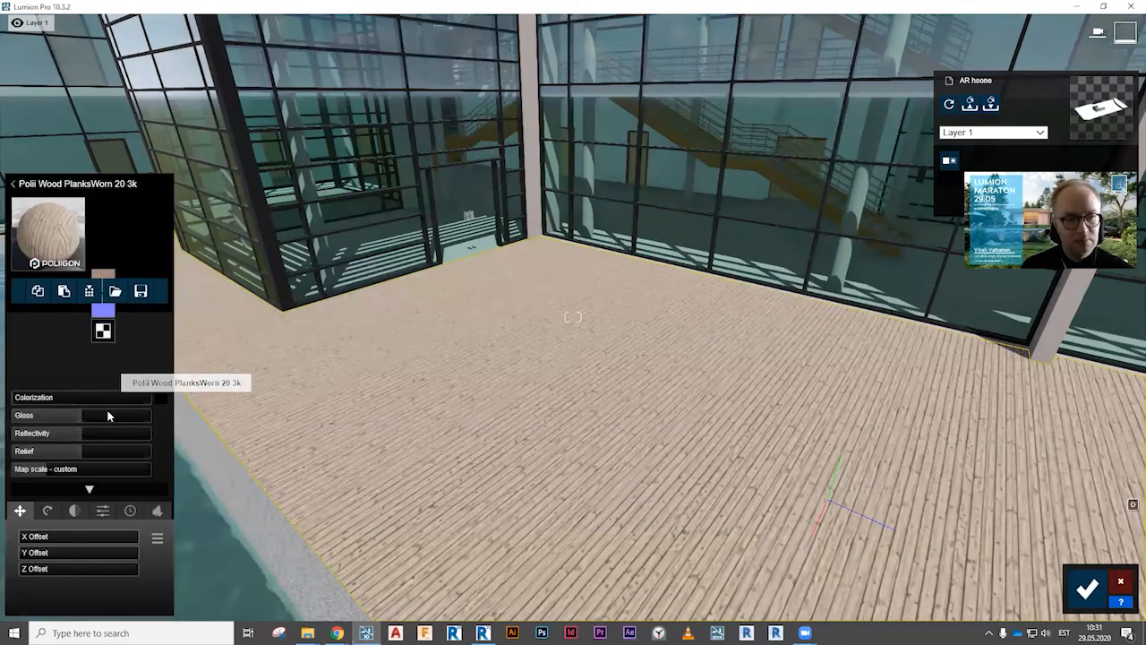
pyautogui.click(160, 399)
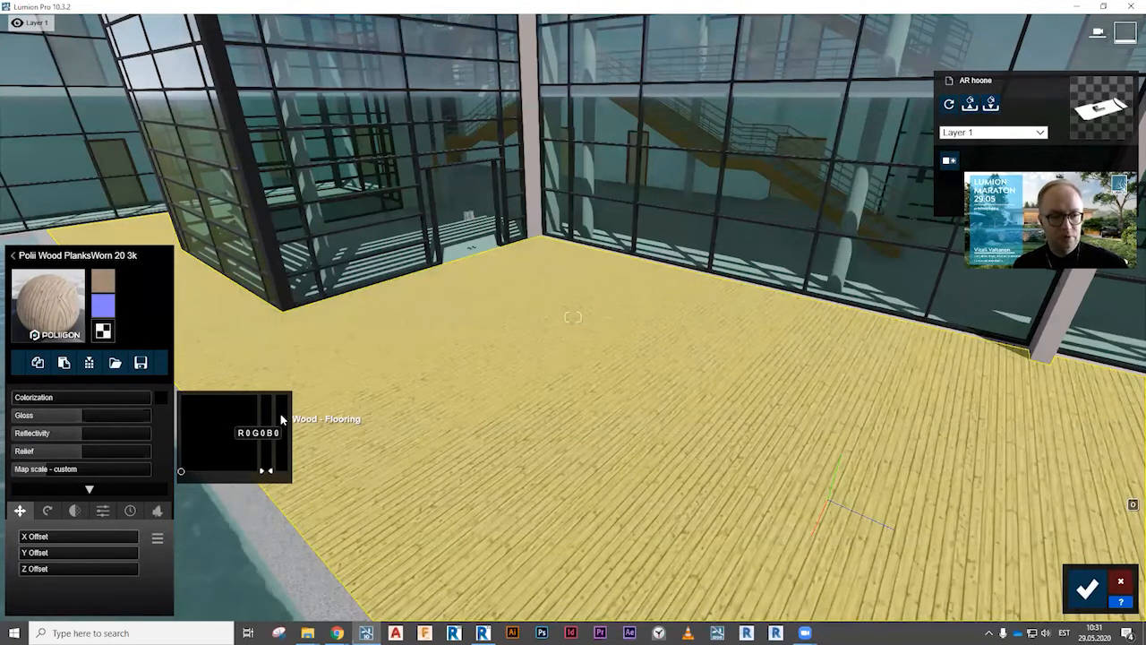
# Reapply Polii Wood Flooring 06 3k to the terrace floor and try a light RGB 235 tint colour.
pyautogui.click(12, 255)
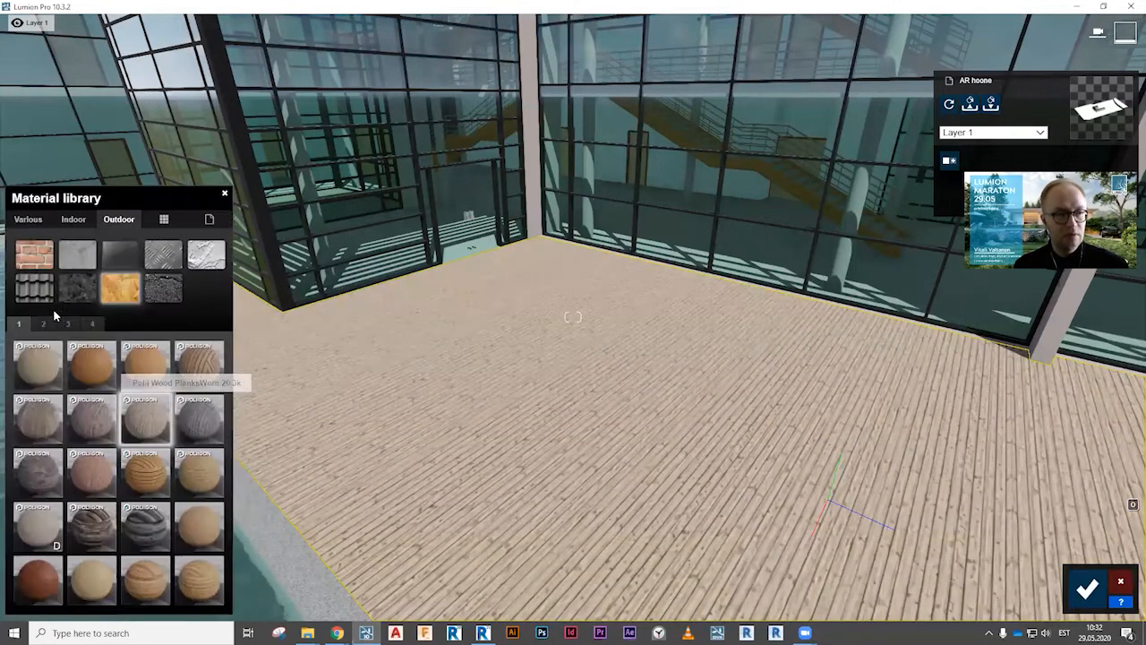
pyautogui.click(200, 370)
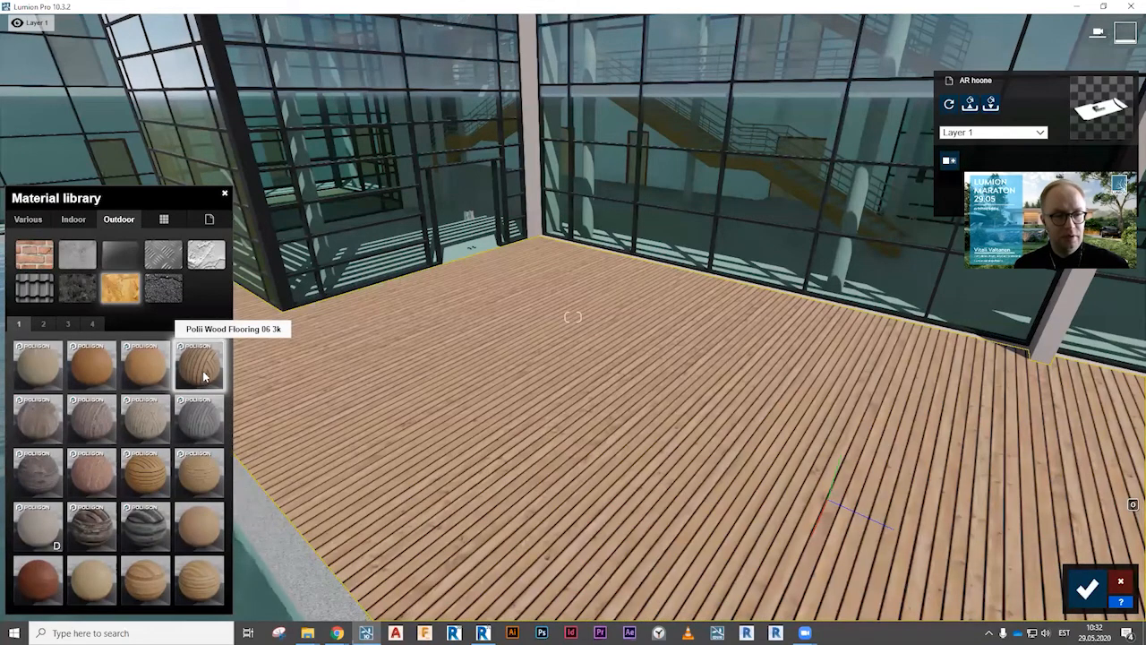
pyautogui.click(201, 381)
pyautogui.click(160, 397)
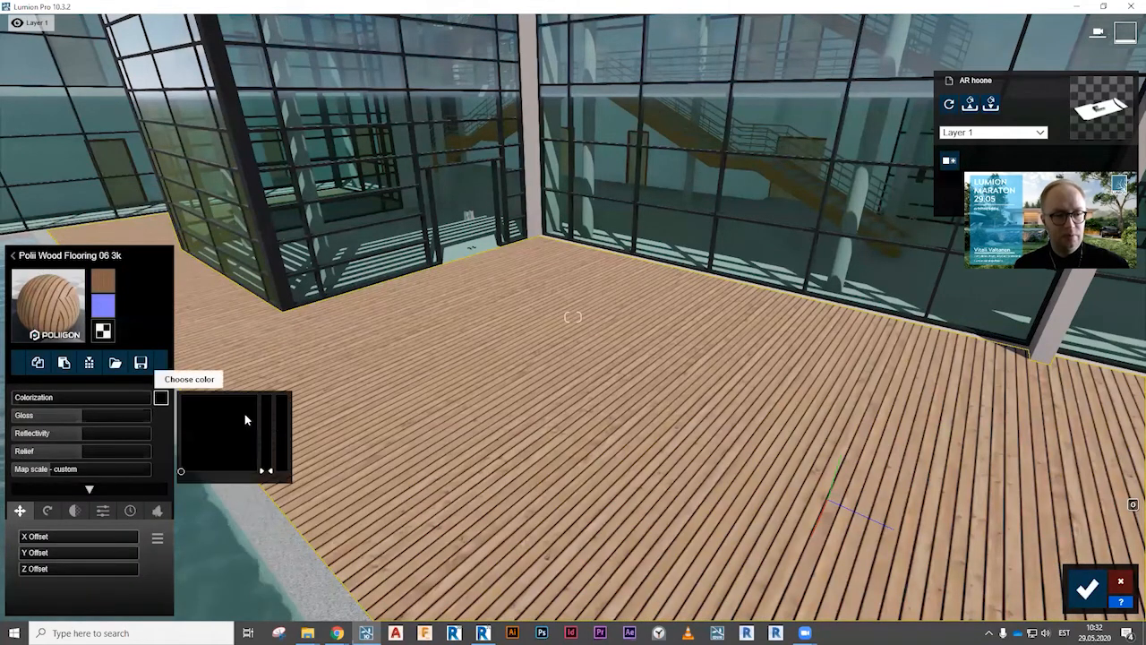
pyautogui.moveTo(268, 448); pyautogui.dragTo(266, 400)
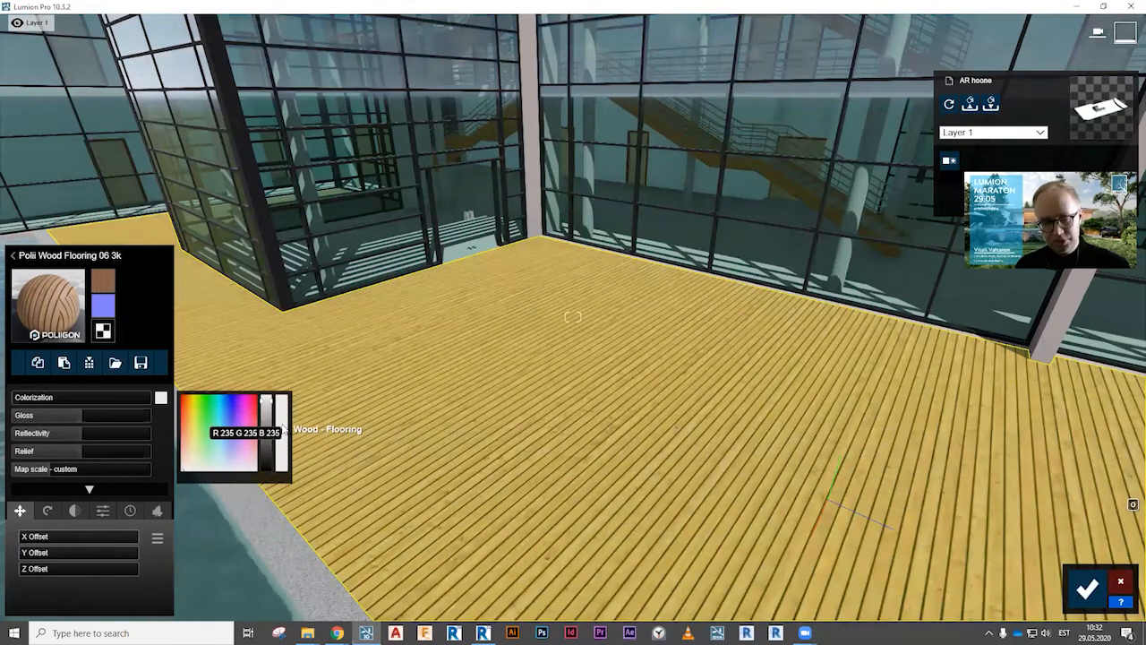
pyautogui.click(283, 430)
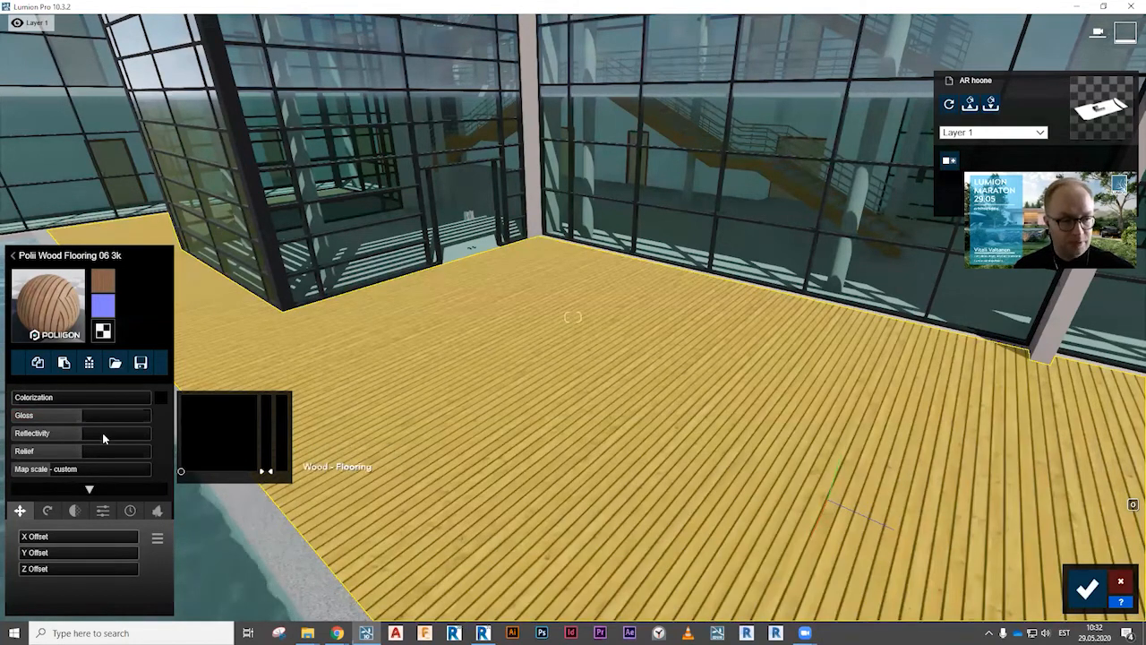
pyautogui.click(78, 413)
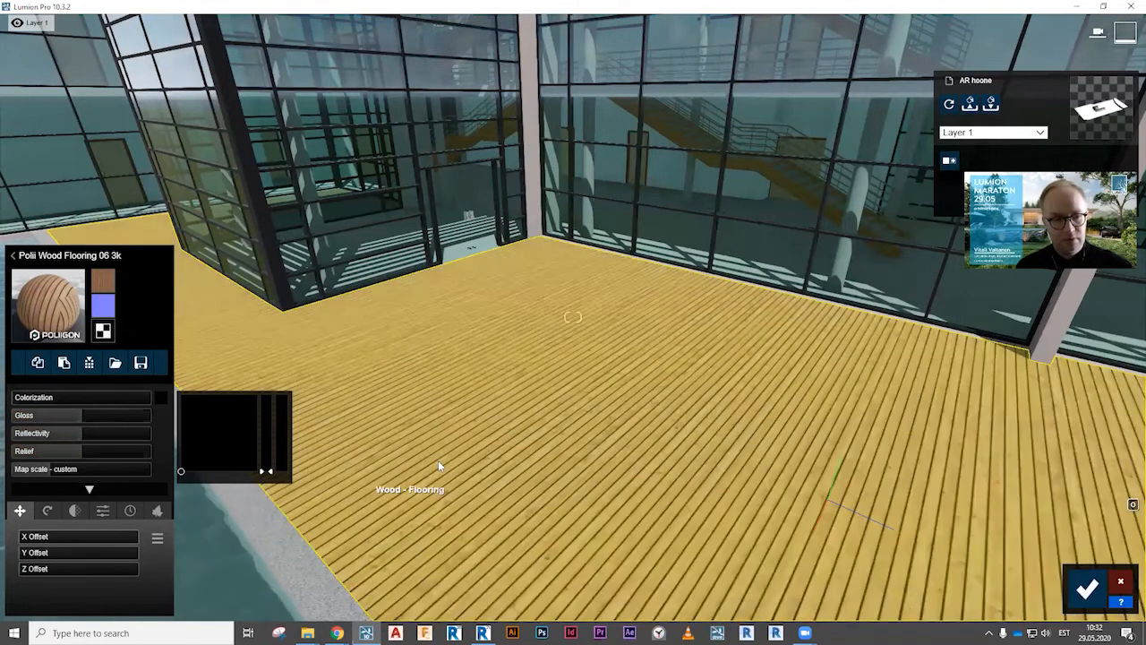
# Compare relief strengths up to 2.0 on the terrace planks from close up and settle on a lower relief.
pyautogui.press('w')
pyautogui.moveTo(438, 461); pyautogui.dragTo(371, 421, button='right')
pyautogui.press('w')
pyautogui.press('w')
pyautogui.press('w')
pyautogui.moveTo(416, 340)
pyautogui.mouseDown(button='right')
pyautogui.moveTo(409, 376)
pyautogui.moveTo(402, 354)
pyautogui.mouseUp(button='right')
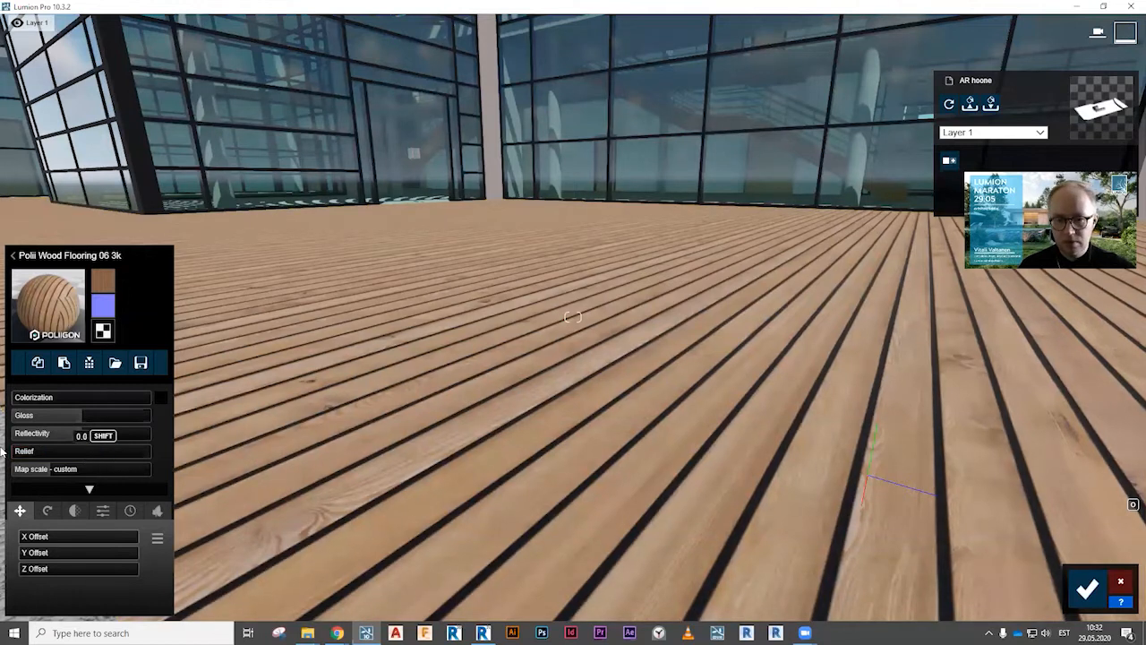
pyautogui.moveTo(168, 459)
pyautogui.mouseDown()
pyautogui.moveTo(43, 467)
pyautogui.moveTo(188, 470)
pyautogui.mouseUp()
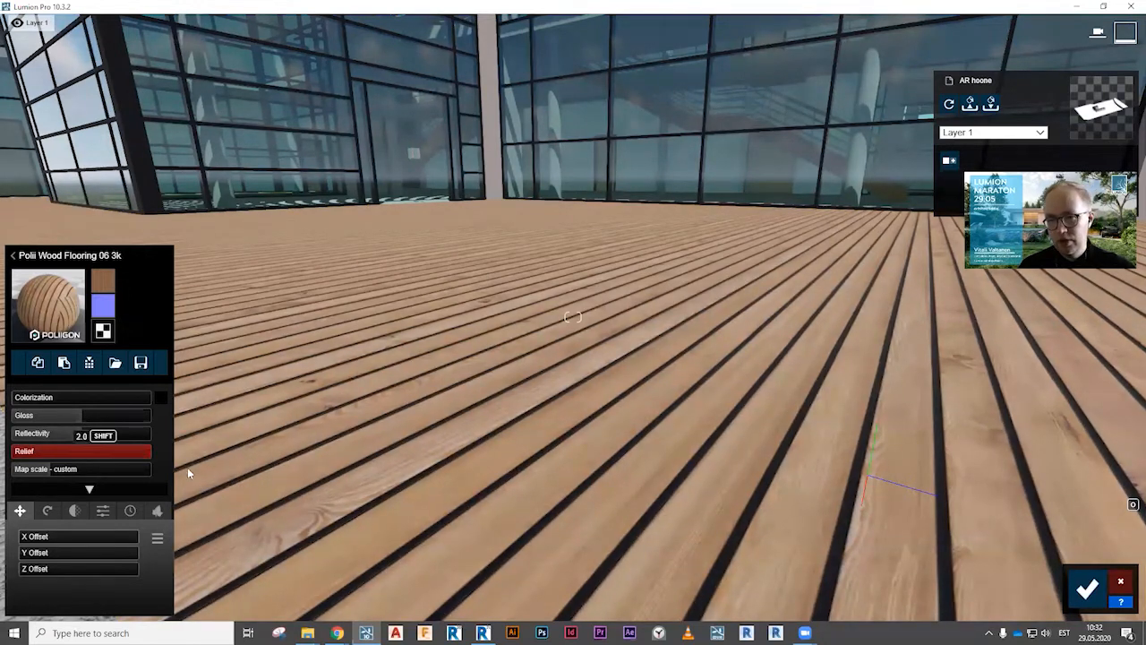
pyautogui.moveTo(81, 474); pyautogui.dragTo(89, 476)
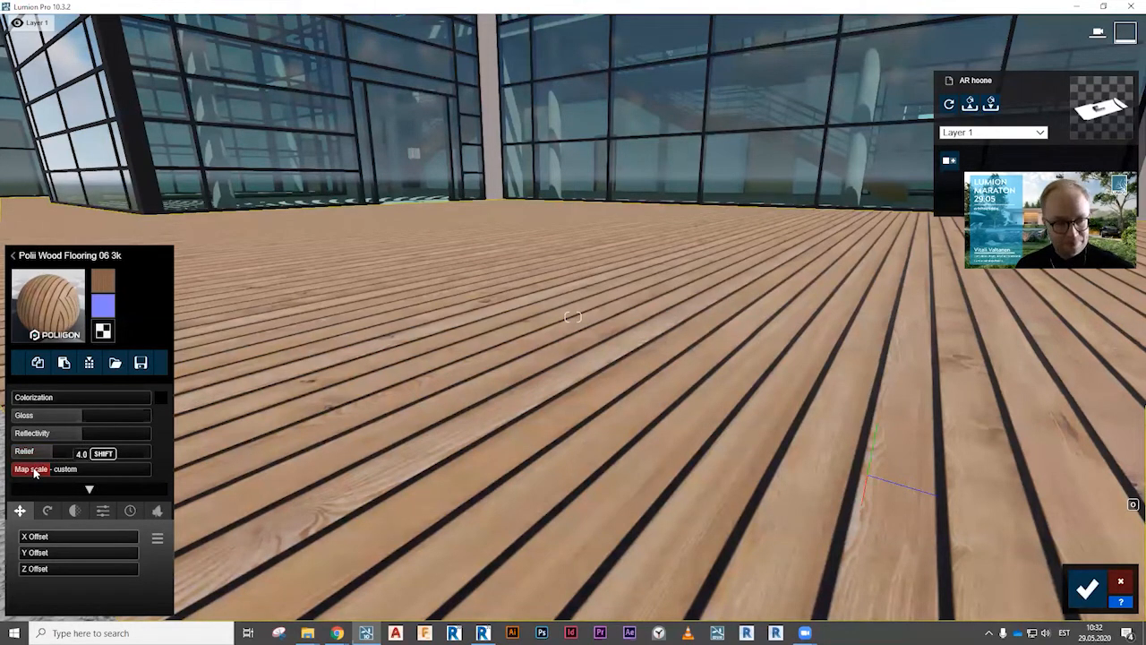
# Experiment with the flooring texture's placement, using a map scale of 8.7, a Z offset of 0.3 and heading rotation.
pyautogui.moveTo(50, 472); pyautogui.dragTo(64, 482)
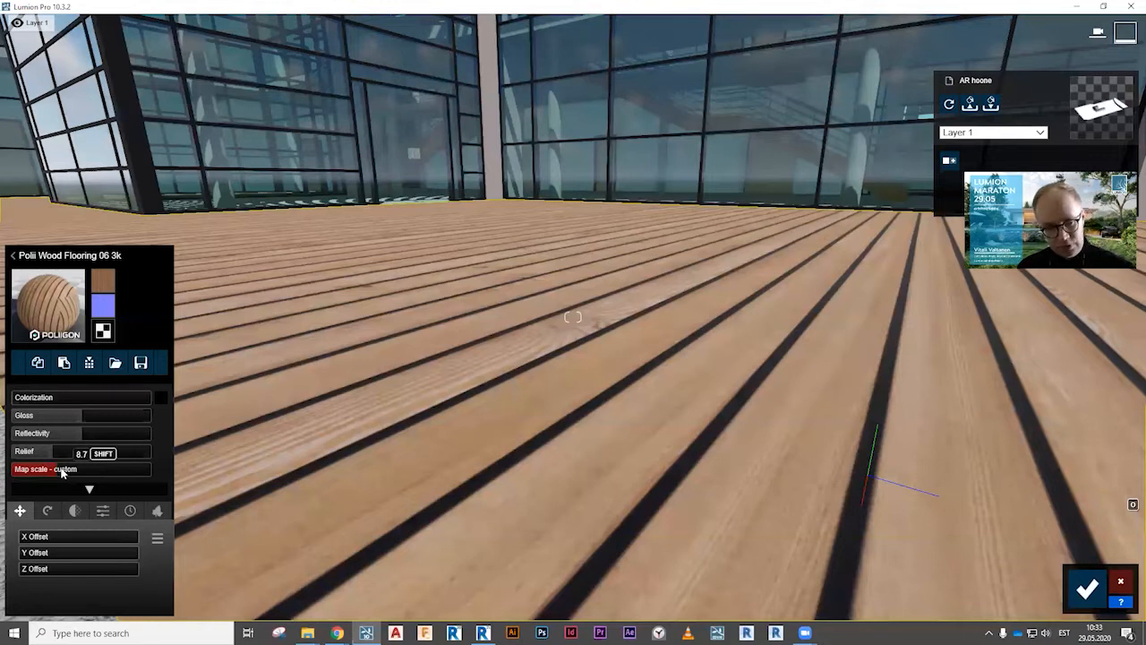
pyautogui.moveTo(2, 472)
pyautogui.keyDown('shift'); pyautogui.mouseDown()
pyautogui.moveTo(3, 445)
pyautogui.moveTo(57, 437)
pyautogui.moveTo(36, 438)
pyautogui.moveTo(17, 438)
pyautogui.moveTo(56, 471)
pyautogui.moveTo(98, 467)
pyautogui.moveTo(90, 481)
pyautogui.moveTo(75, 468)
pyautogui.moveTo(3, 475)
pyautogui.mouseUp(); pyautogui.keyUp('shift')
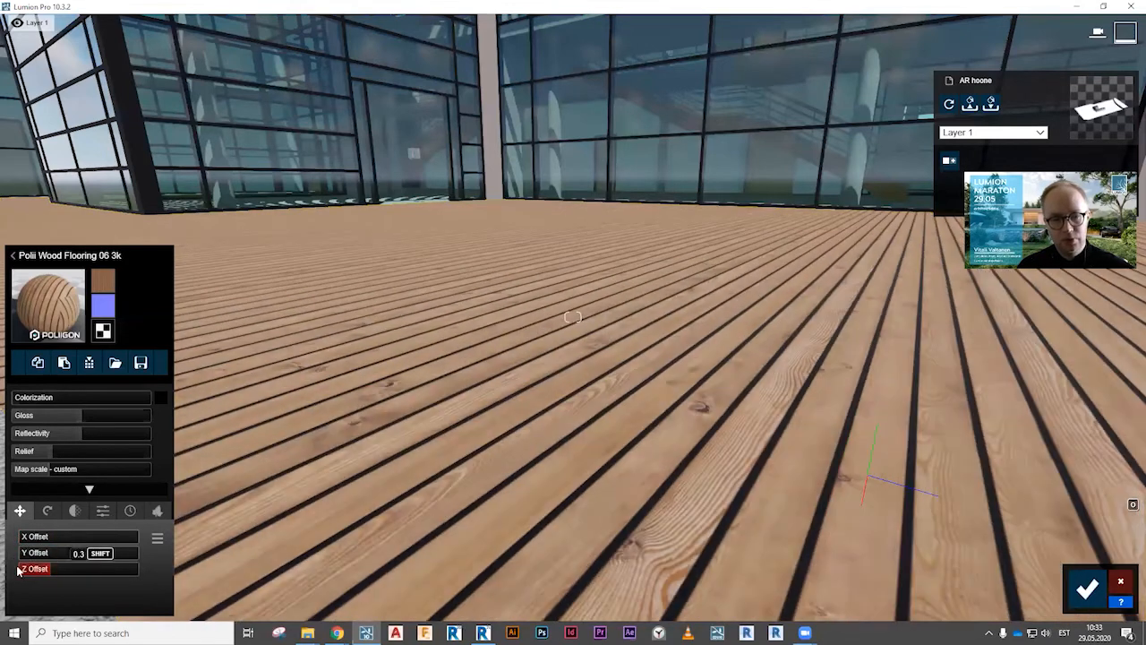
pyautogui.click(47, 510)
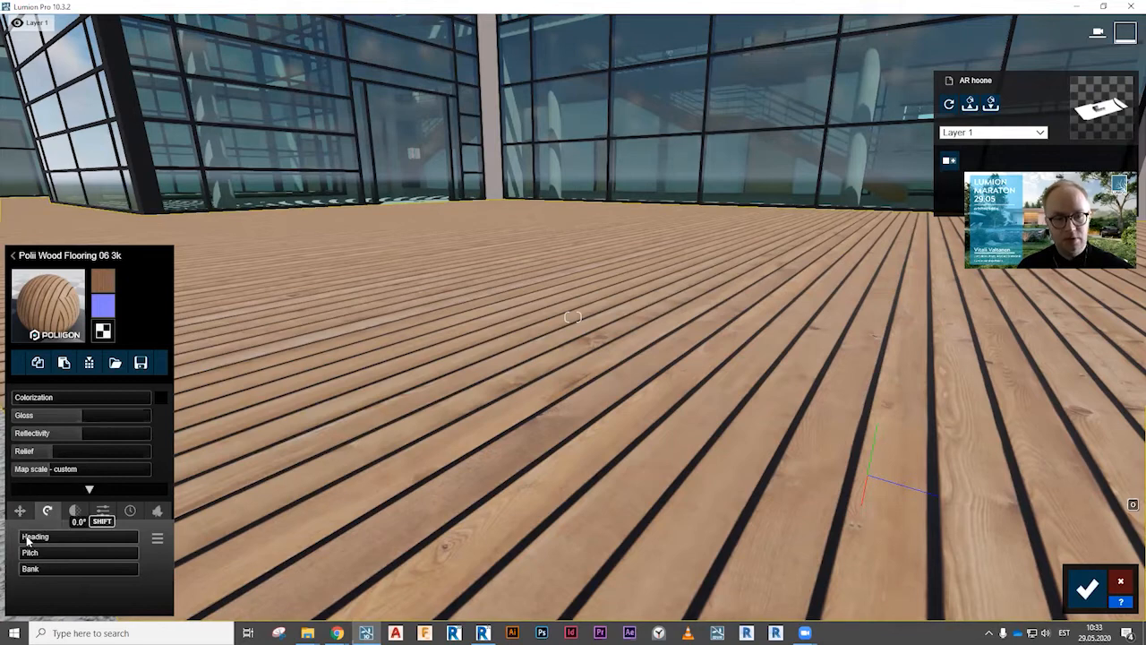
pyautogui.moveTo(32, 538); pyautogui.dragTo(2, 537)
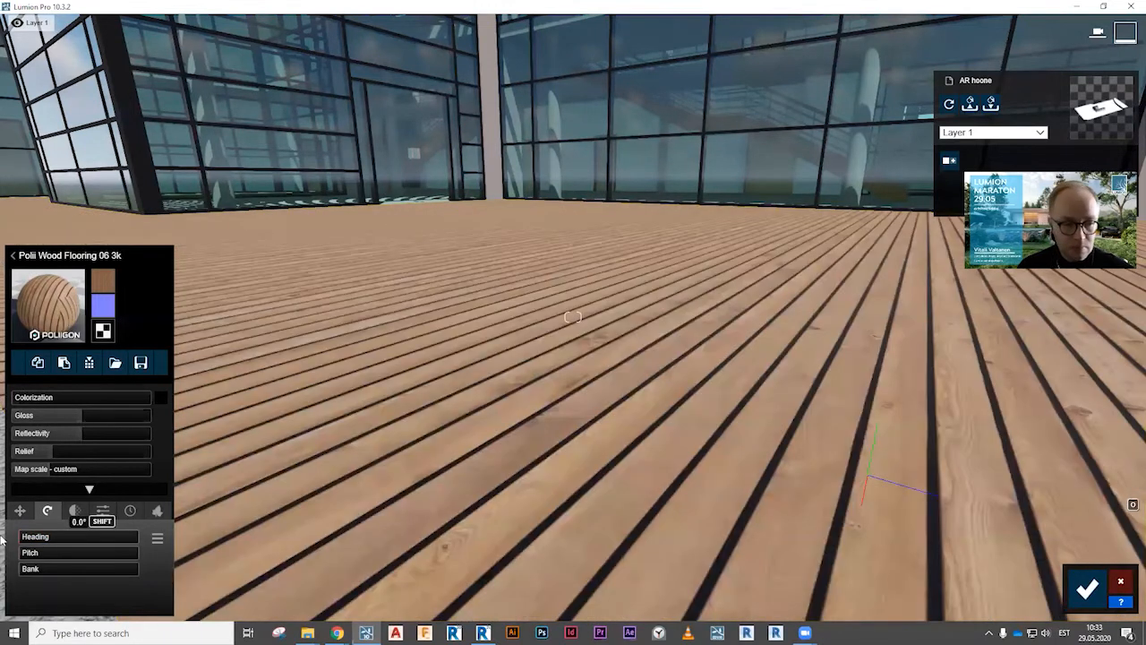
# Try a transparency of 0.9 on the terrace flooring and switch the material back to Waxiness.
pyautogui.click(74, 510)
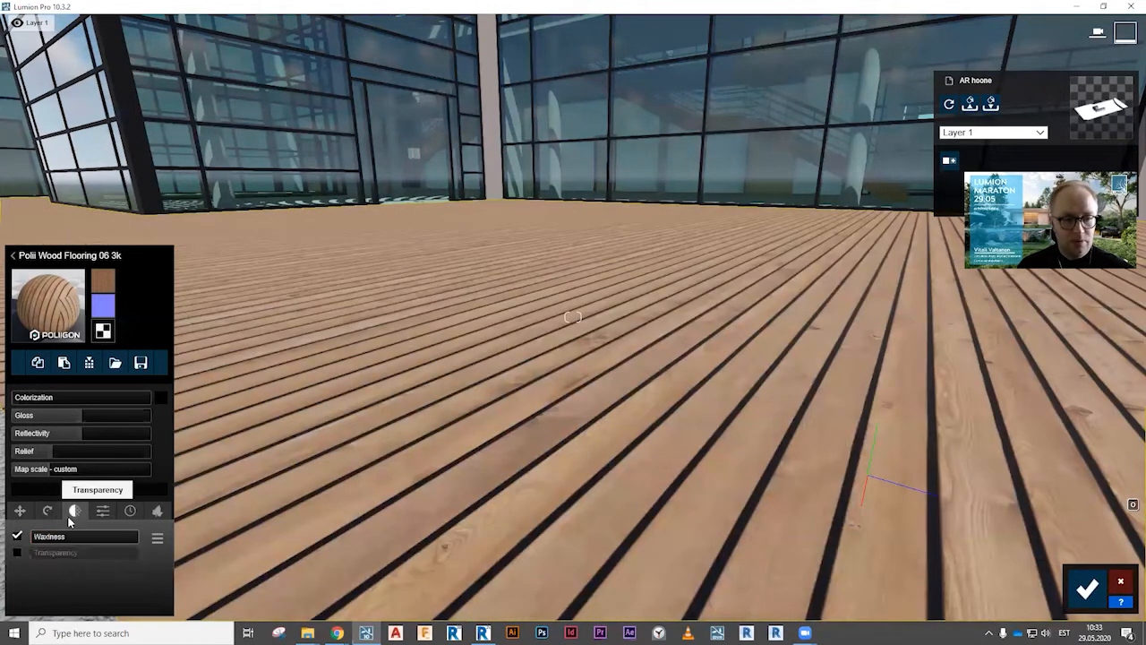
pyautogui.click(18, 552)
pyautogui.moveTo(110, 552); pyautogui.dragTo(37, 555)
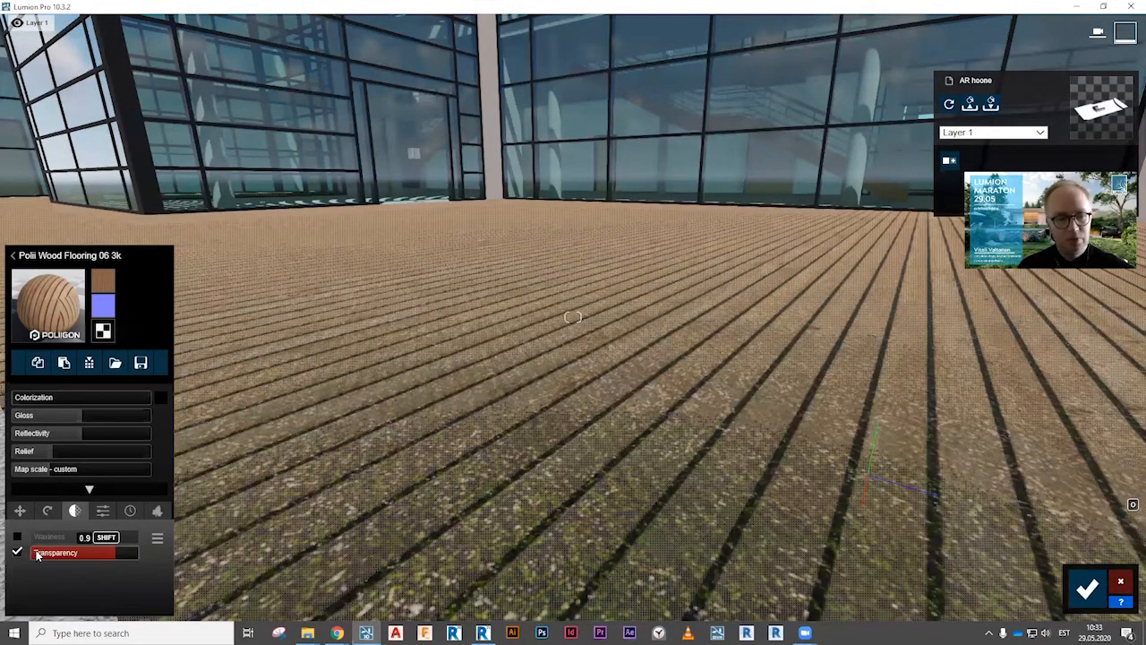
pyautogui.click(18, 552)
pyautogui.click(18, 537)
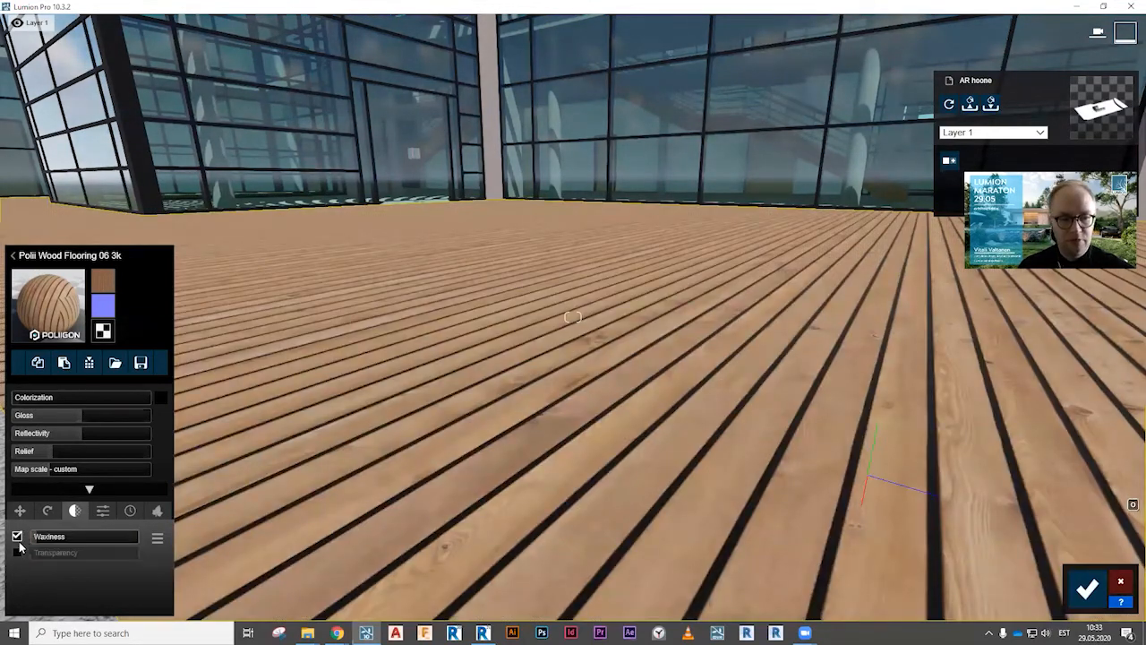
# Try an Emissive value of 10.9 on the terrace flooring and turn the glow back off.
pyautogui.click(106, 511)
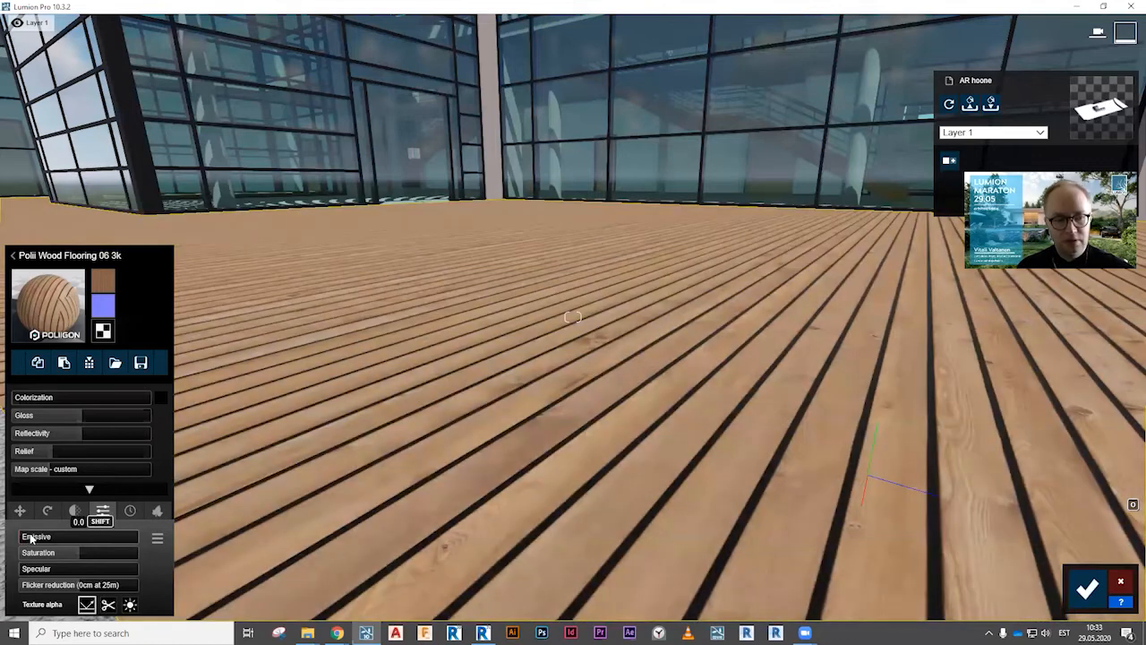
pyautogui.moveTo(32, 537); pyautogui.dragTo(68, 538)
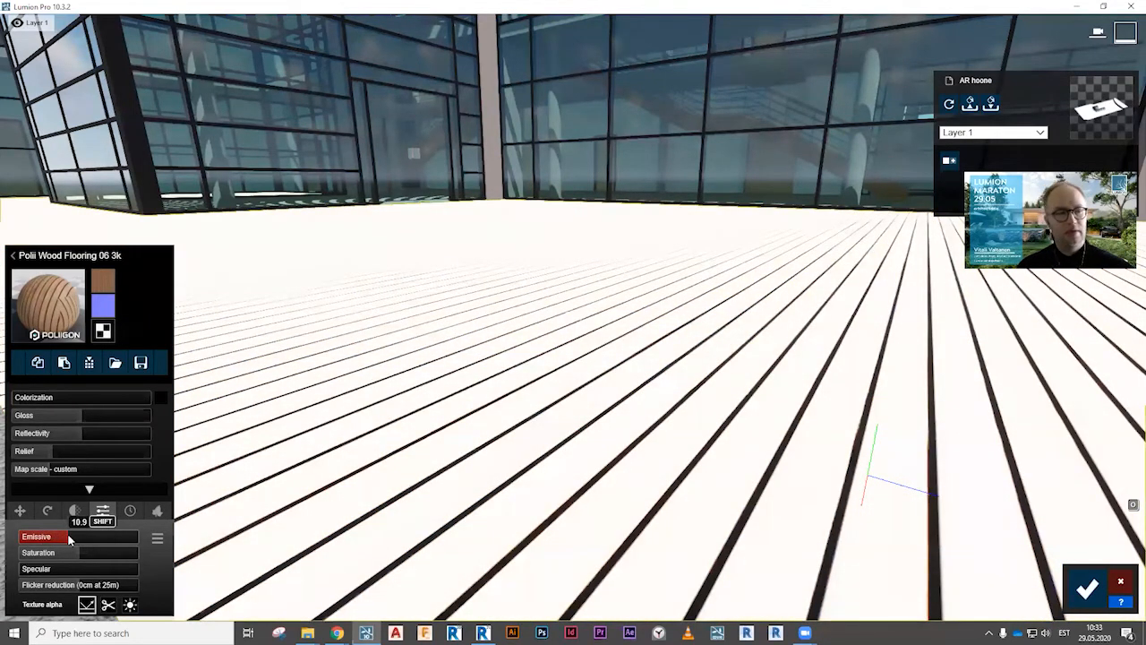
pyautogui.moveTo(69, 537); pyautogui.dragTo(18, 537)
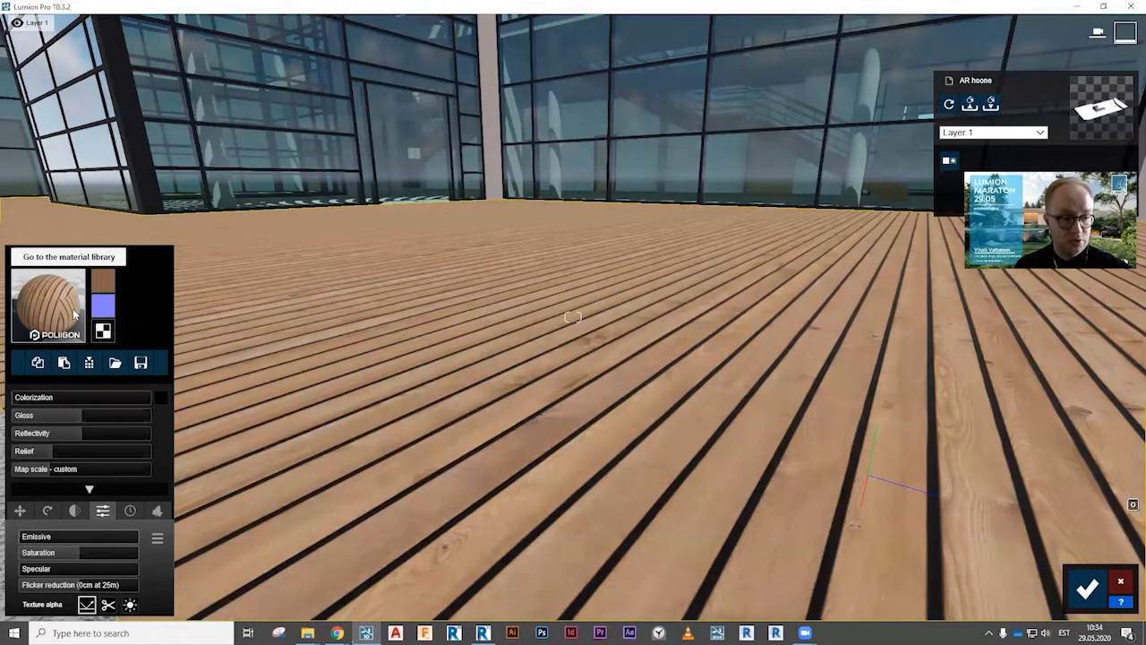
# Try the grey stone weathering style at 0.8 on the terrace flooring, judged from a wider view.
pyautogui.click(131, 512)
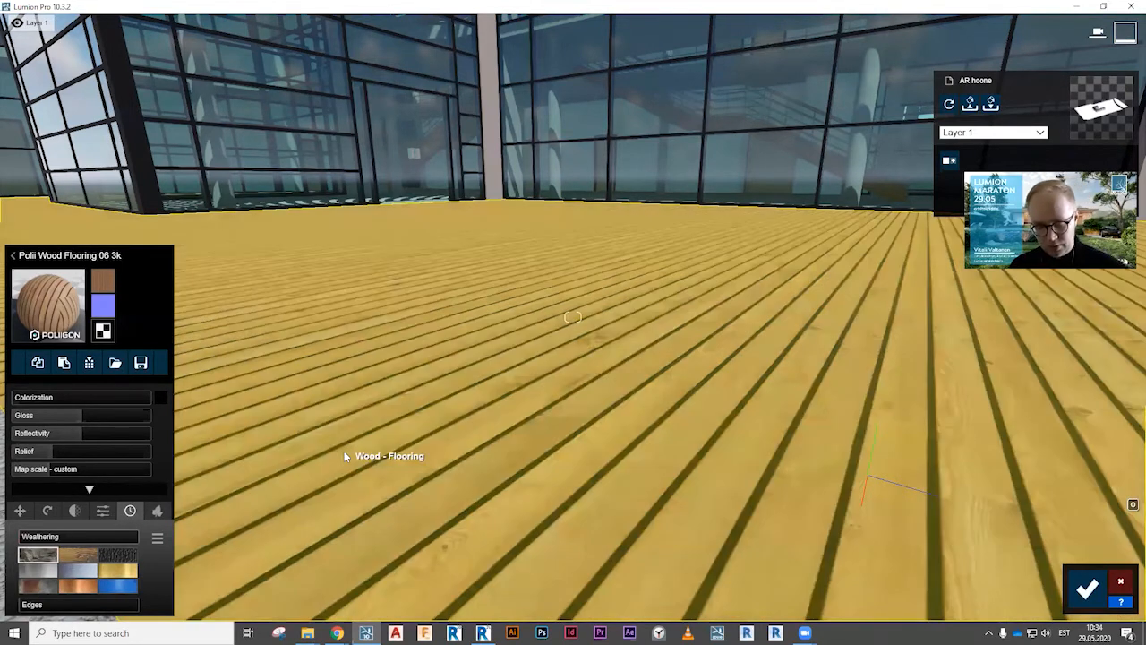
pyautogui.press('s')
pyautogui.moveTo(407, 412)
pyautogui.mouseDown(button='right')
pyautogui.moveTo(555, 474)
pyautogui.moveTo(580, 387)
pyautogui.moveTo(404, 408)
pyautogui.moveTo(403, 420)
pyautogui.mouseUp(button='right')
pyautogui.press('e')
pyautogui.press('q')
pyautogui.press('s')
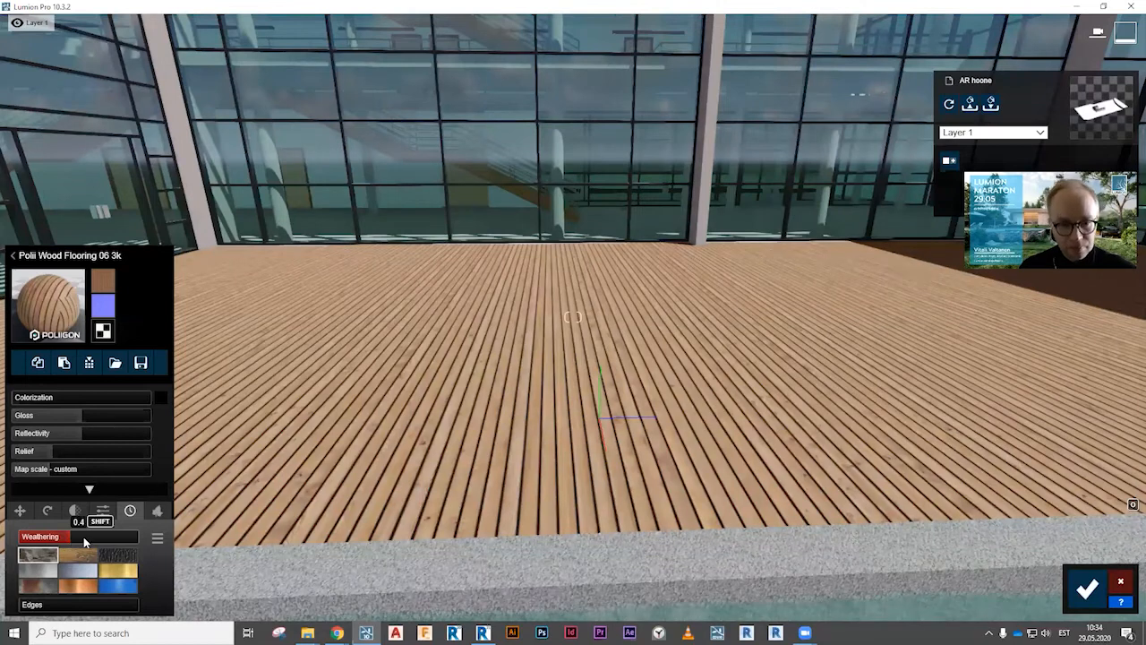
pyautogui.moveTo(112, 543); pyautogui.dragTo(147, 544)
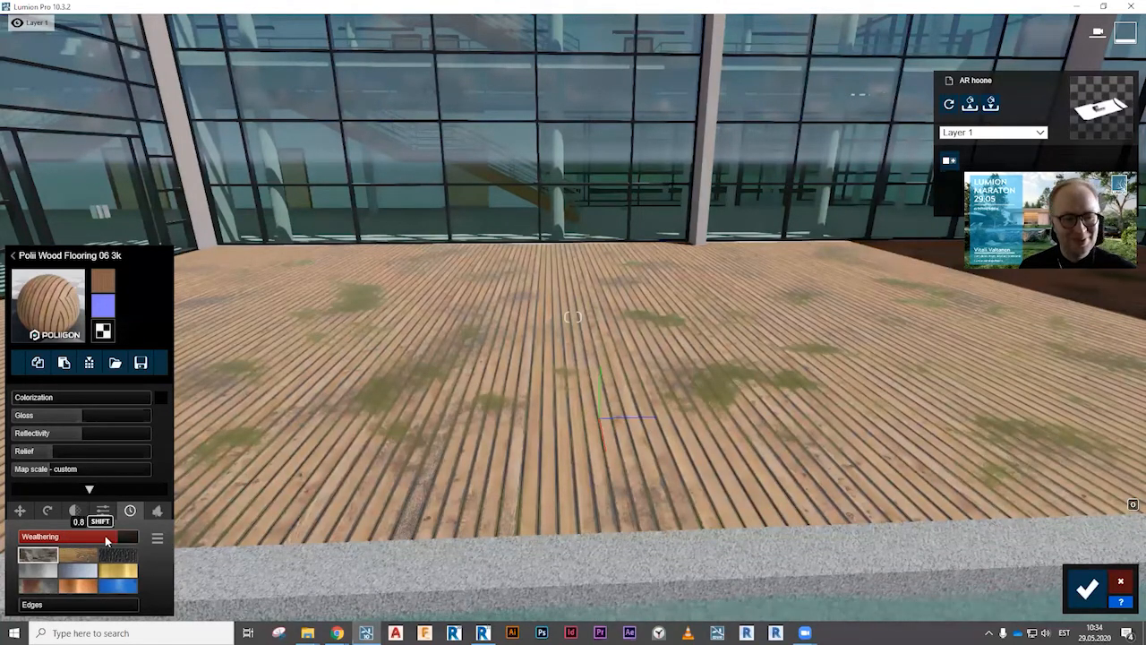
# Weather the terrace flooring at 0.9 with the brown wood style and examine the planks from close up.
pyautogui.moveTo(105, 535); pyautogui.dragTo(96, 538)
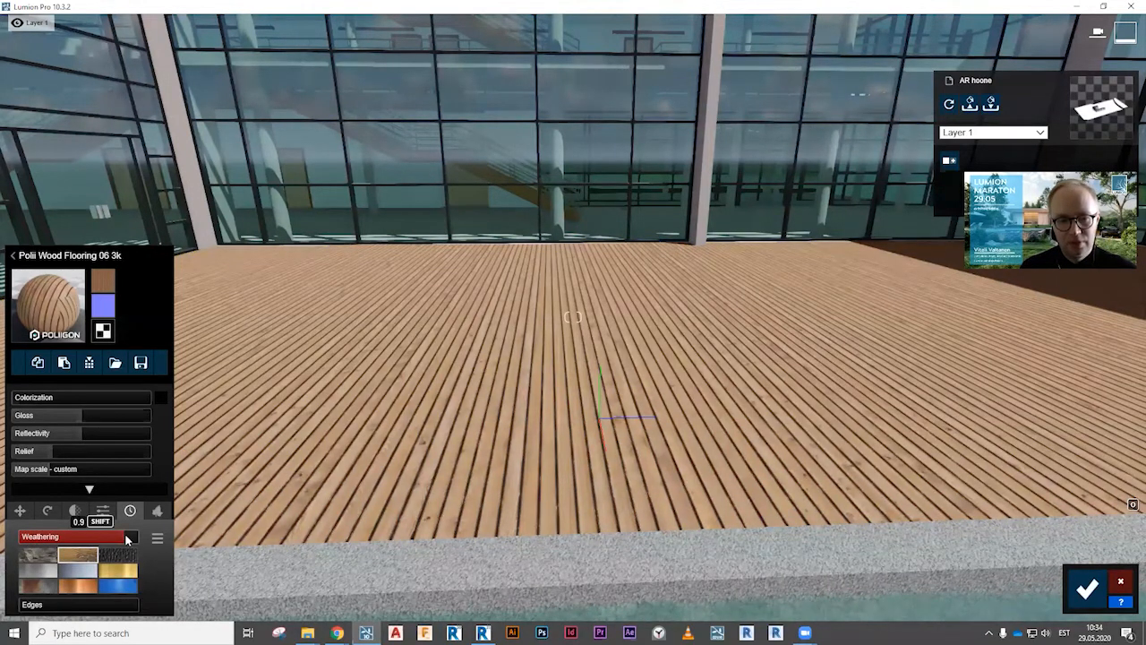
pyautogui.press('w')
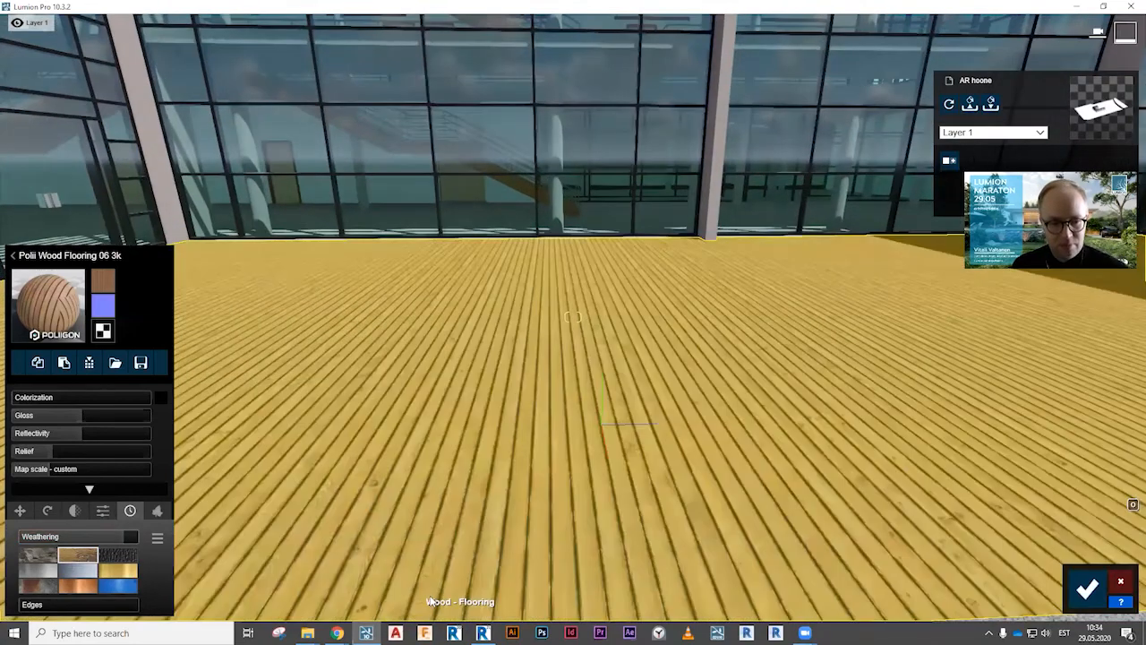
pyautogui.press('e')
pyautogui.press('e')
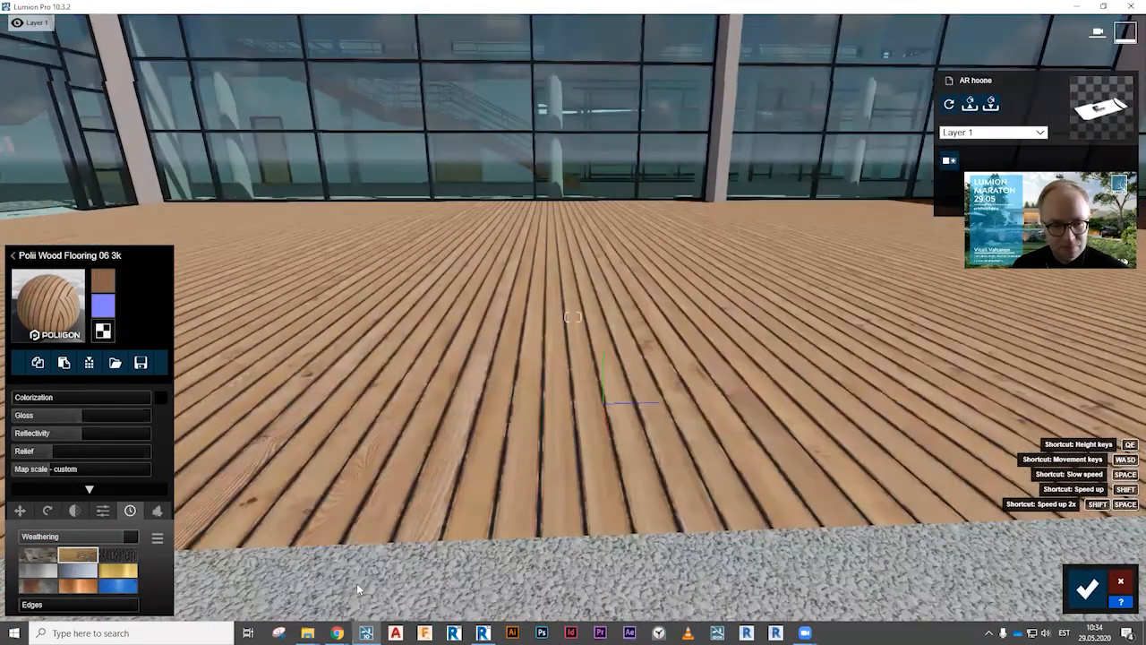
pyautogui.press('w')
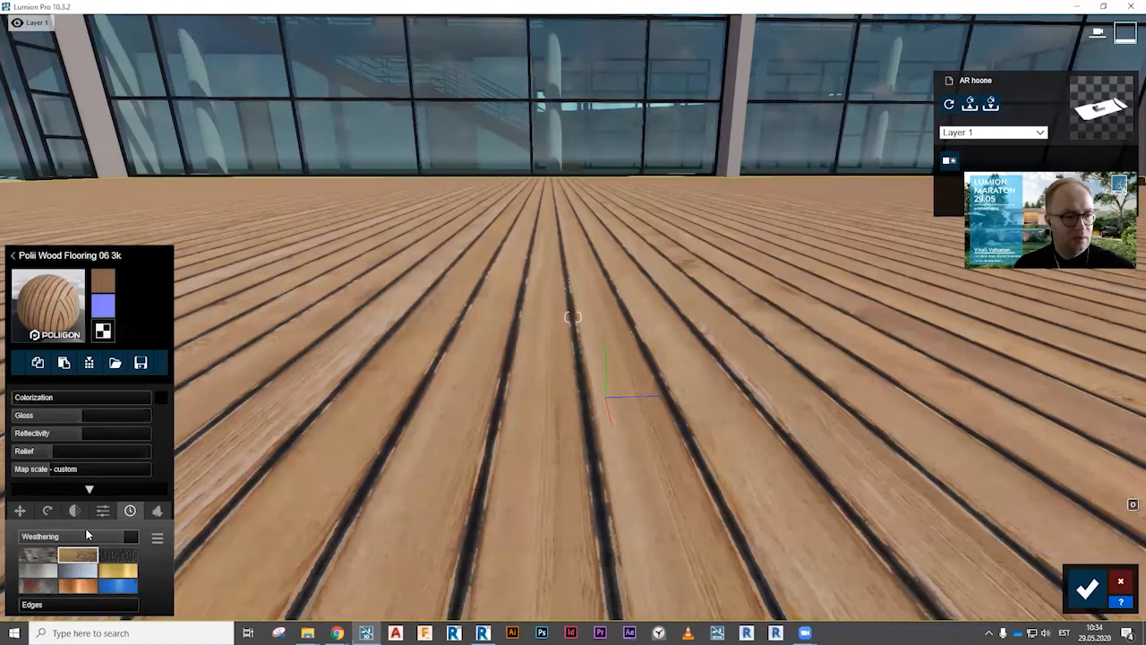
# Remove the weathering effect from the terrace's wood flooring and check the clean planks from further back.
pyautogui.moveTo(117, 536); pyautogui.dragTo(13, 536)
pyautogui.press('s')
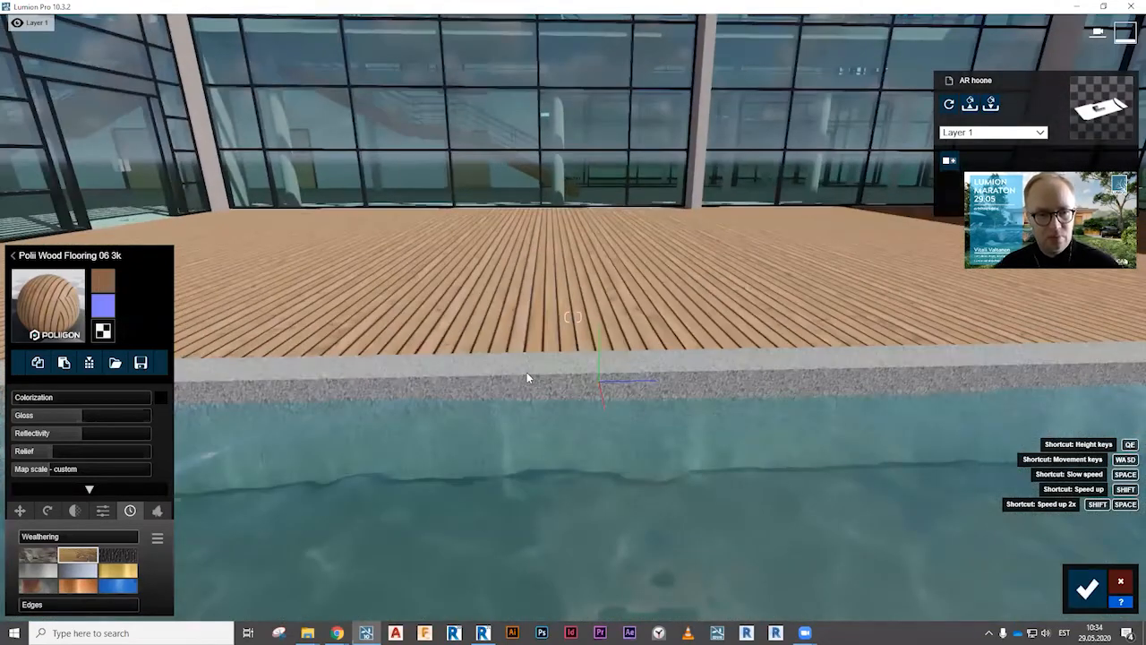
# Select the precast concrete pool edge beside the terrace and browse the outdoor concrete materials for it.
pyautogui.moveTo(526, 374); pyautogui.dragTo(295, 359, button='right')
pyautogui.press('w')
pyautogui.press('d')
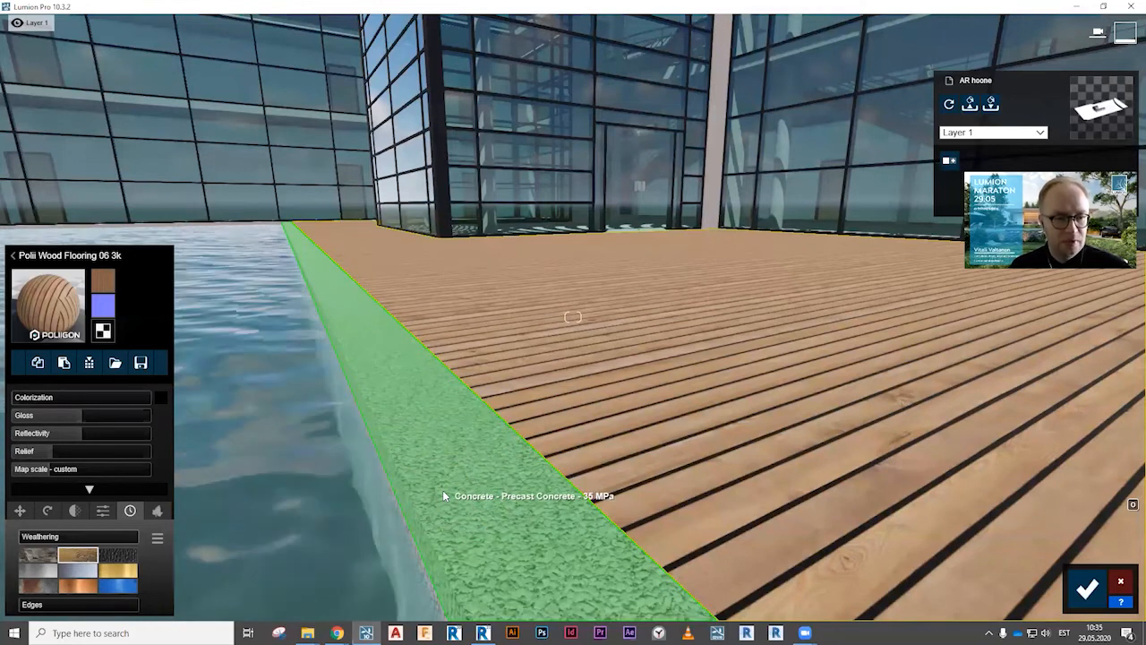
pyautogui.click(443, 489)
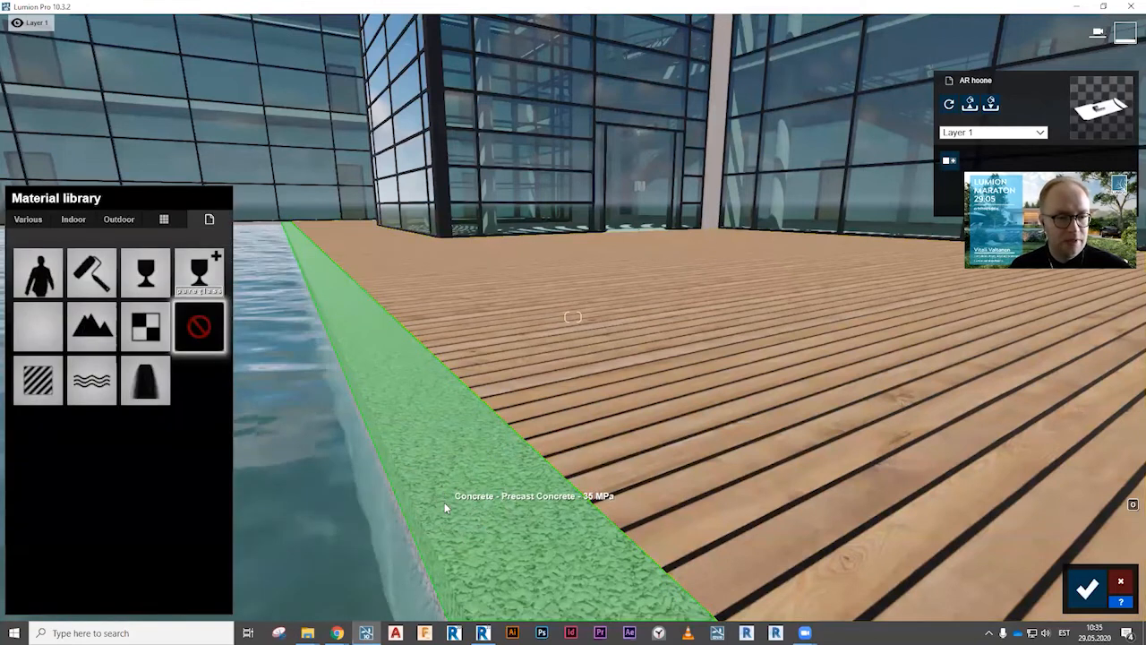
pyautogui.click(127, 224)
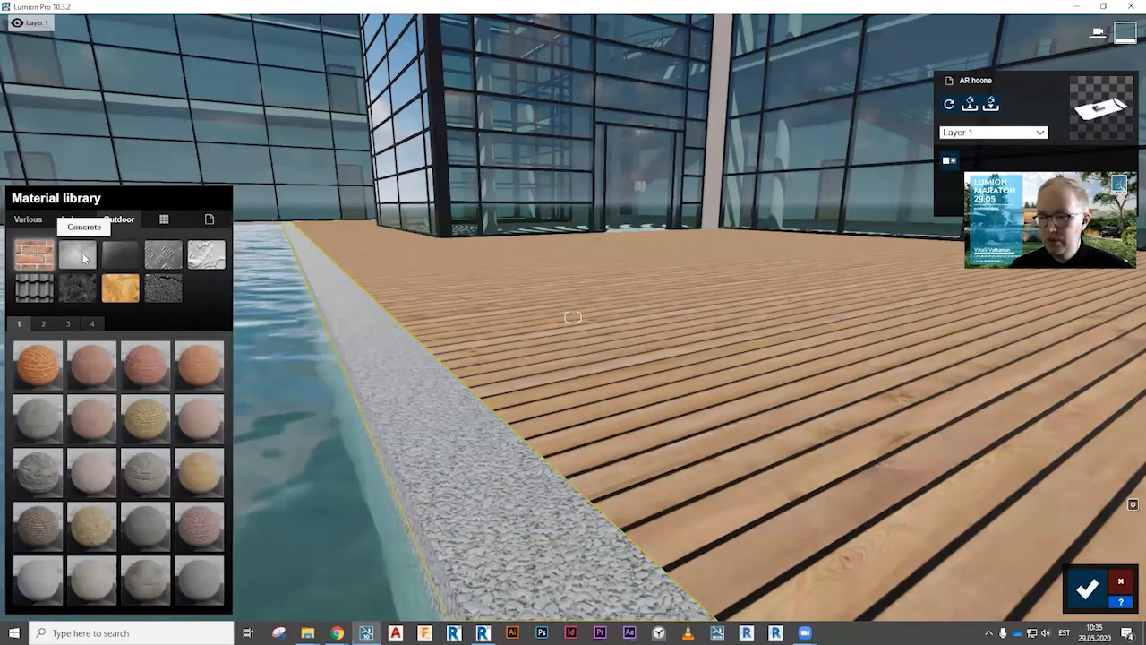
pyautogui.click(84, 257)
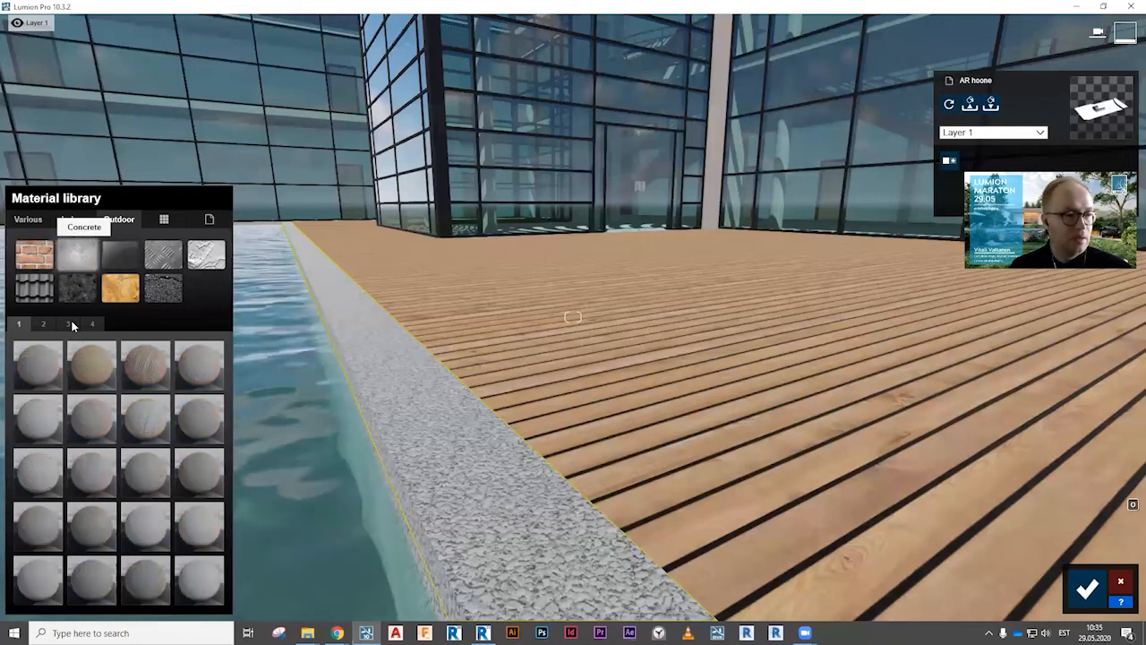
# Try several concretes from the library's first page on the pool edge, including a tiled one and a speckled grey one.
pyautogui.click(44, 372)
pyautogui.click(33, 418)
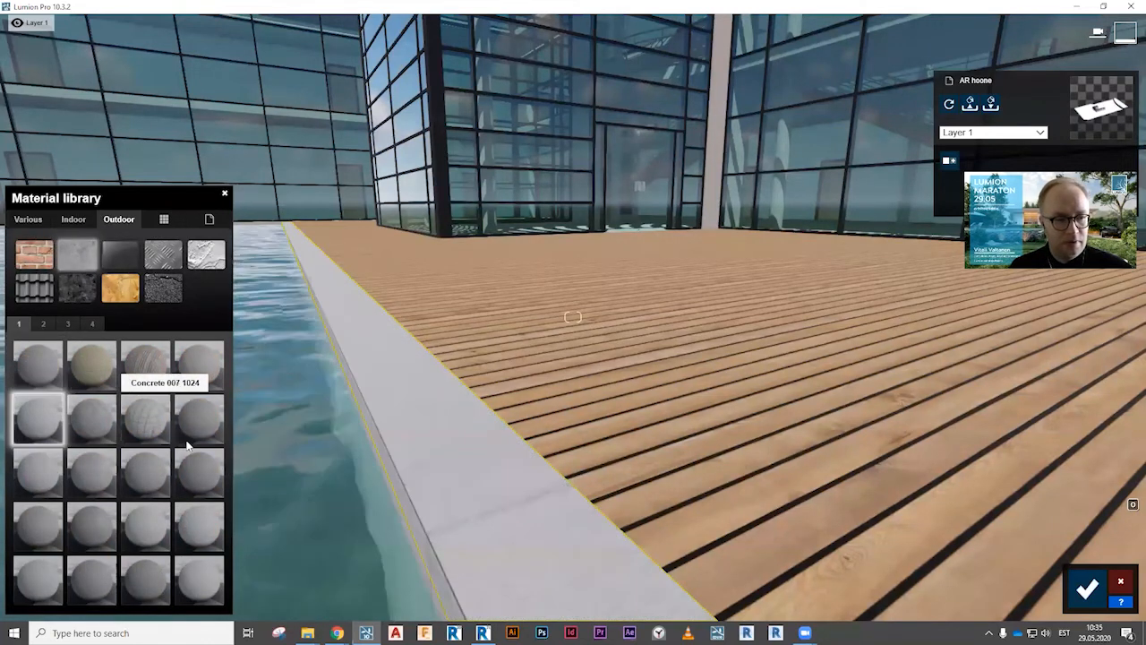
pyautogui.click(137, 421)
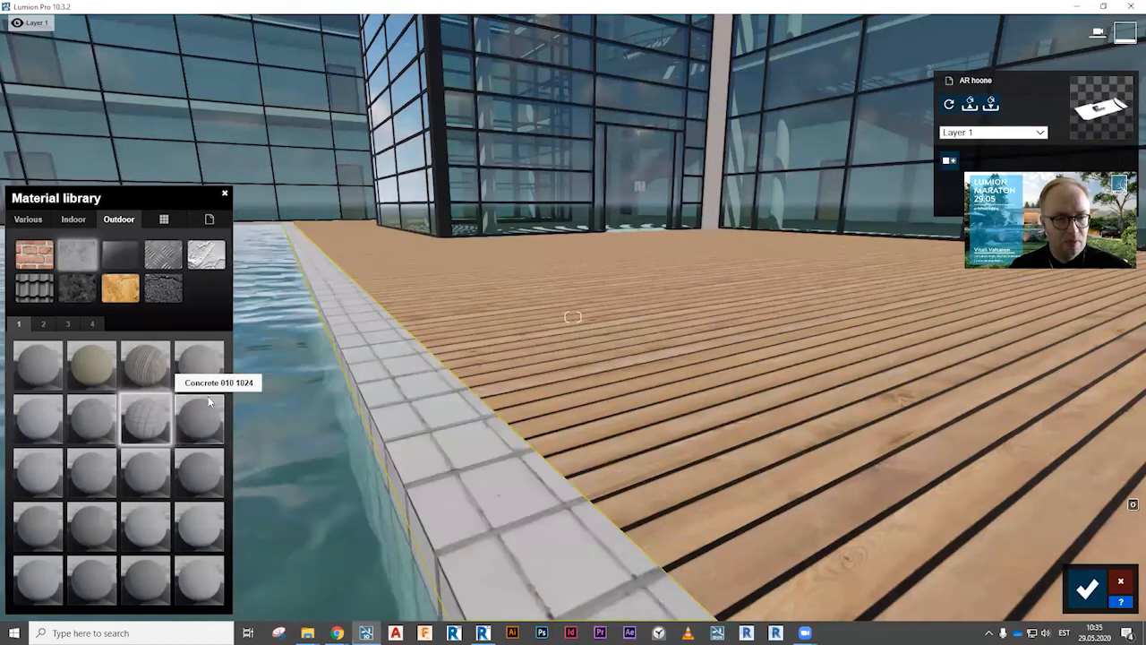
pyautogui.click(202, 416)
pyautogui.click(193, 467)
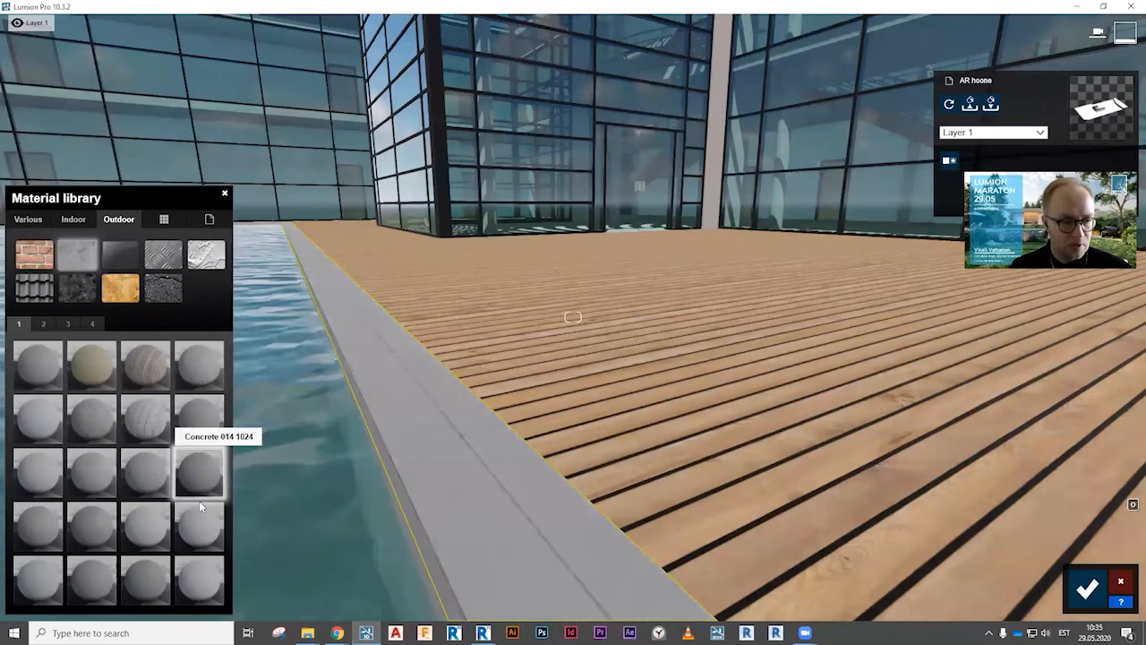
pyautogui.click(202, 524)
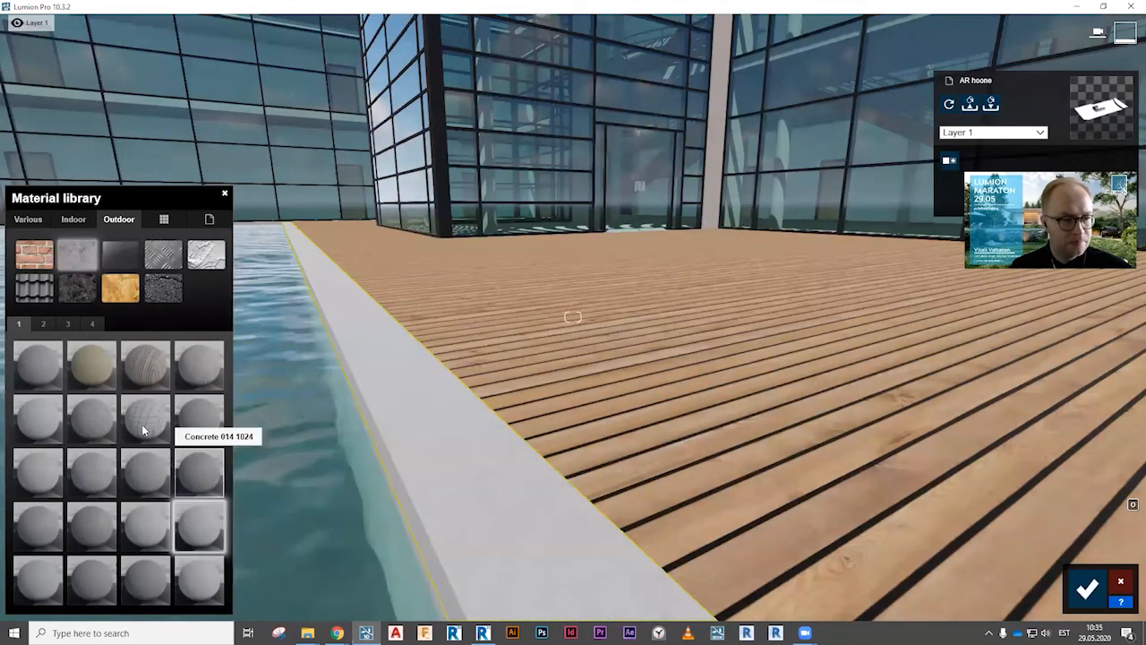
pyautogui.click(40, 368)
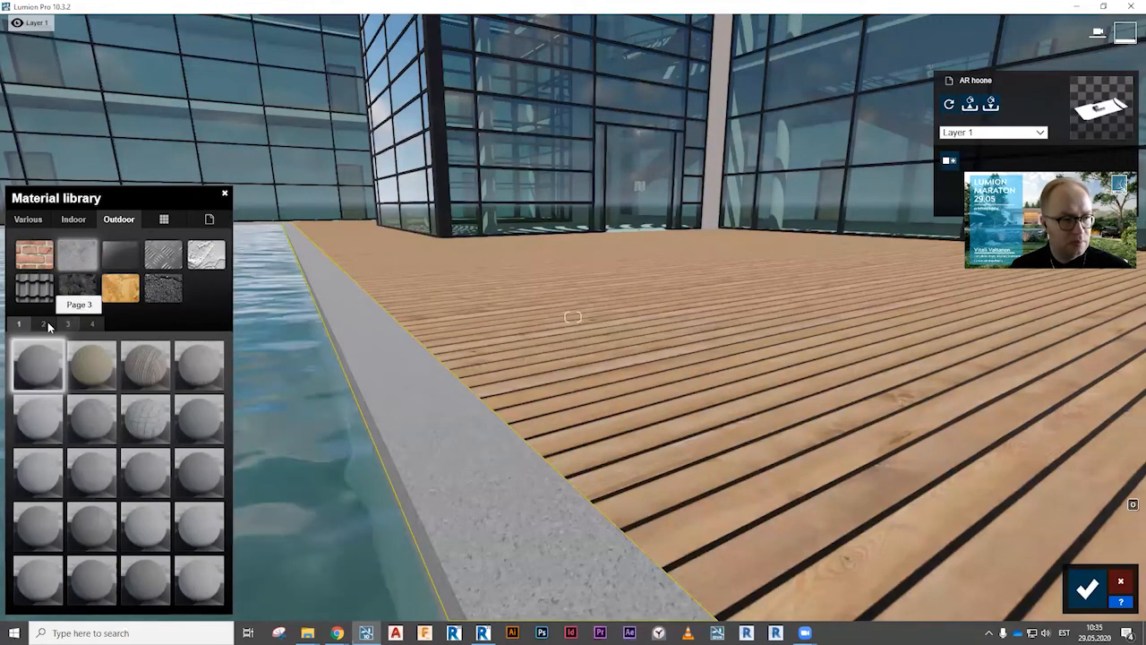
# Try Concrete 025 1024 from the second page on the pool edge, followed by more first-page concretes such as Concrete 010 1024.
pyautogui.click(45, 323)
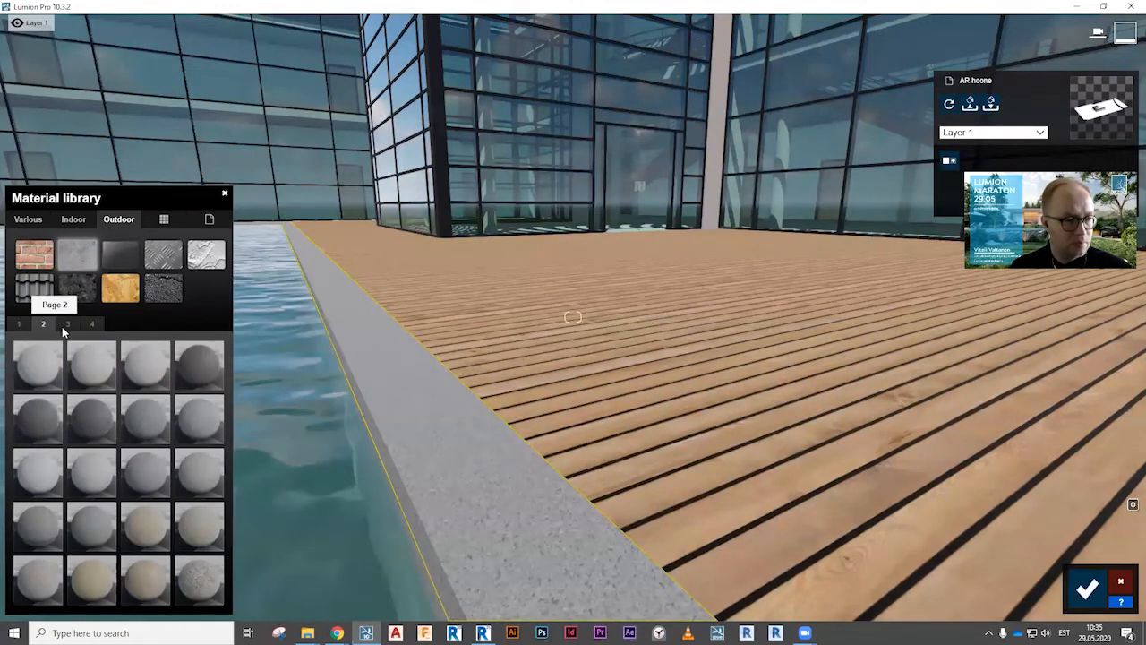
pyautogui.click(151, 365)
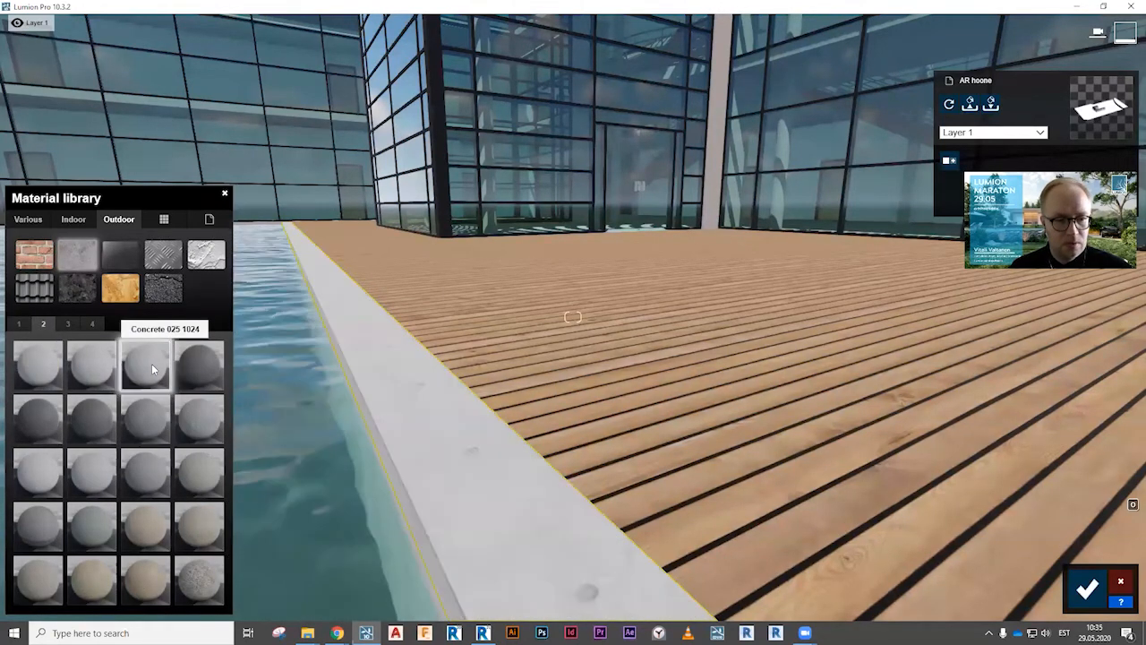
pyautogui.click(18, 323)
pyautogui.click(42, 362)
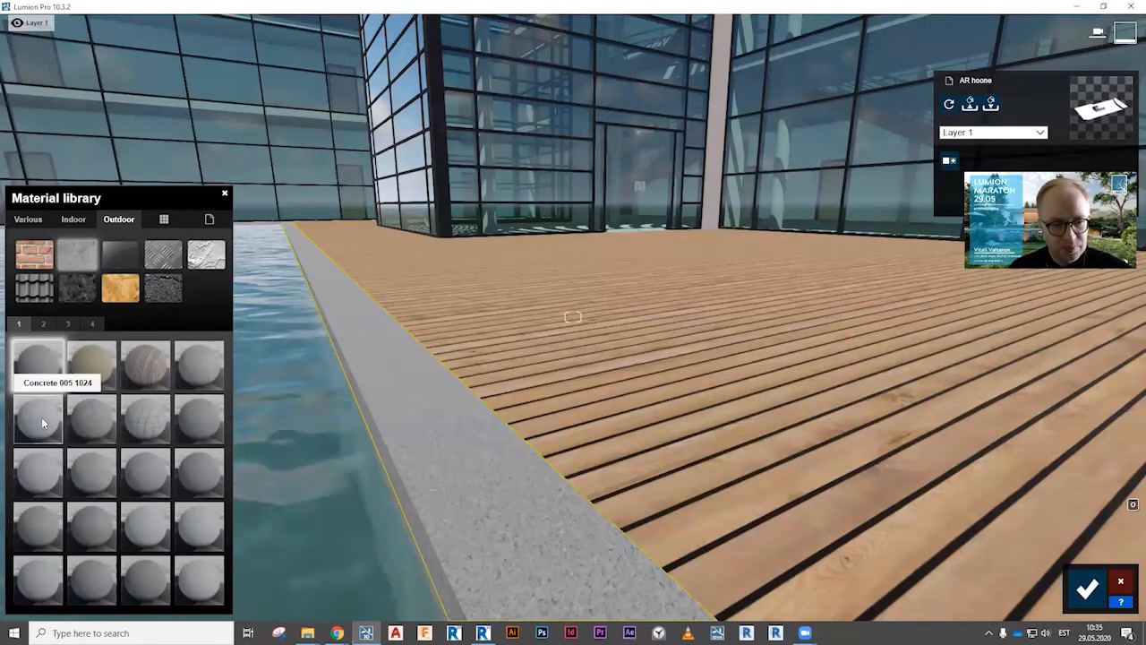
pyautogui.click(195, 367)
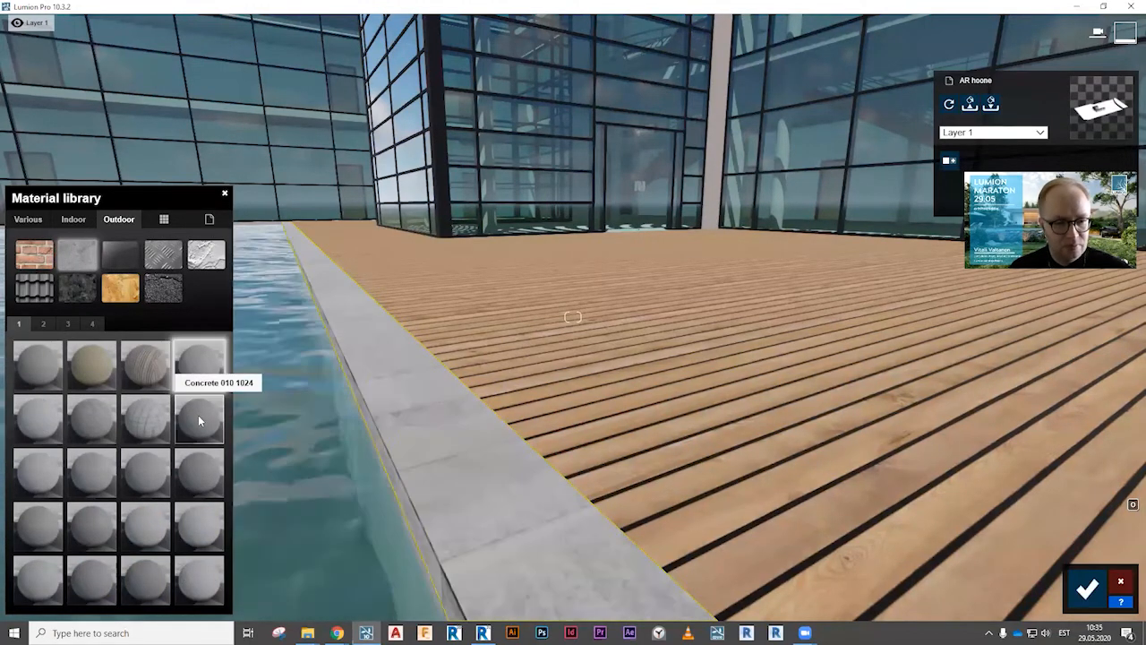
pyautogui.click(198, 415)
# Apply Concrete 017 1024 to the pool edge and examine its surface from a low, close angle.
pyautogui.click(146, 526)
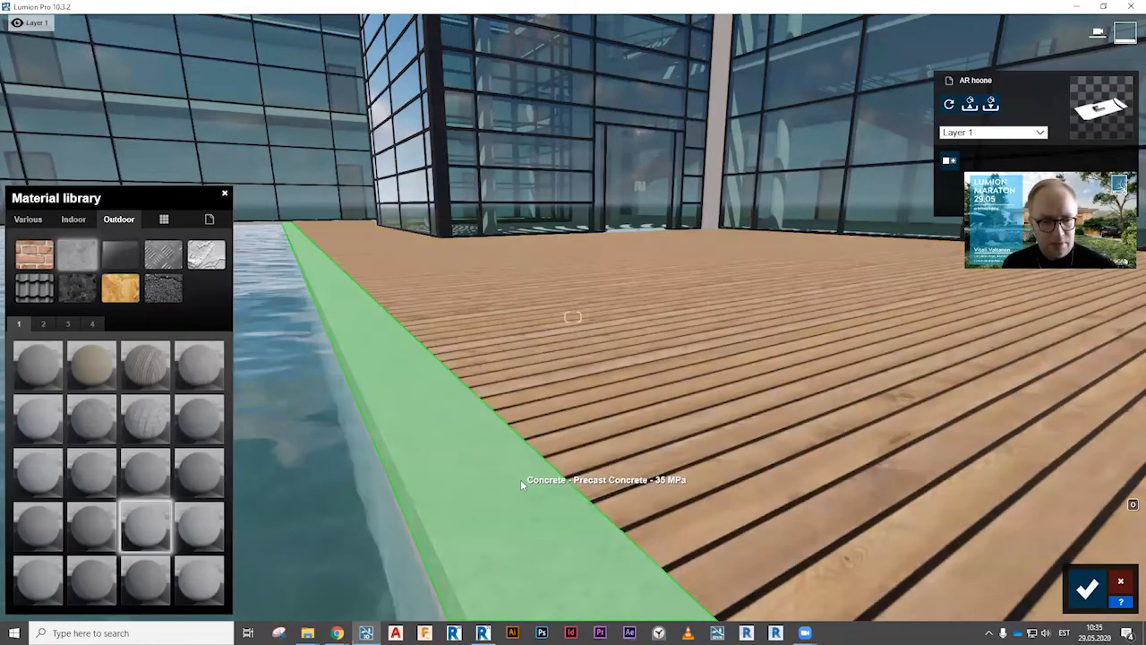
pyautogui.moveTo(520, 484); pyautogui.dragTo(480, 400, button='middle')
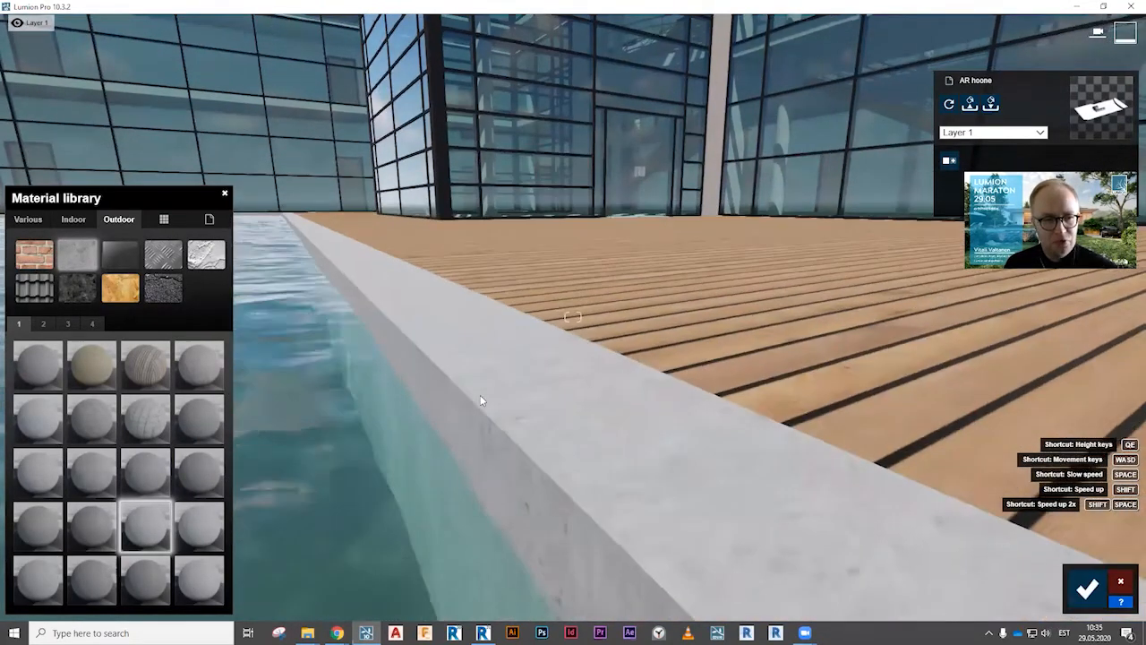
pyautogui.moveTo(481, 401); pyautogui.dragTo(434, 355, button='right')
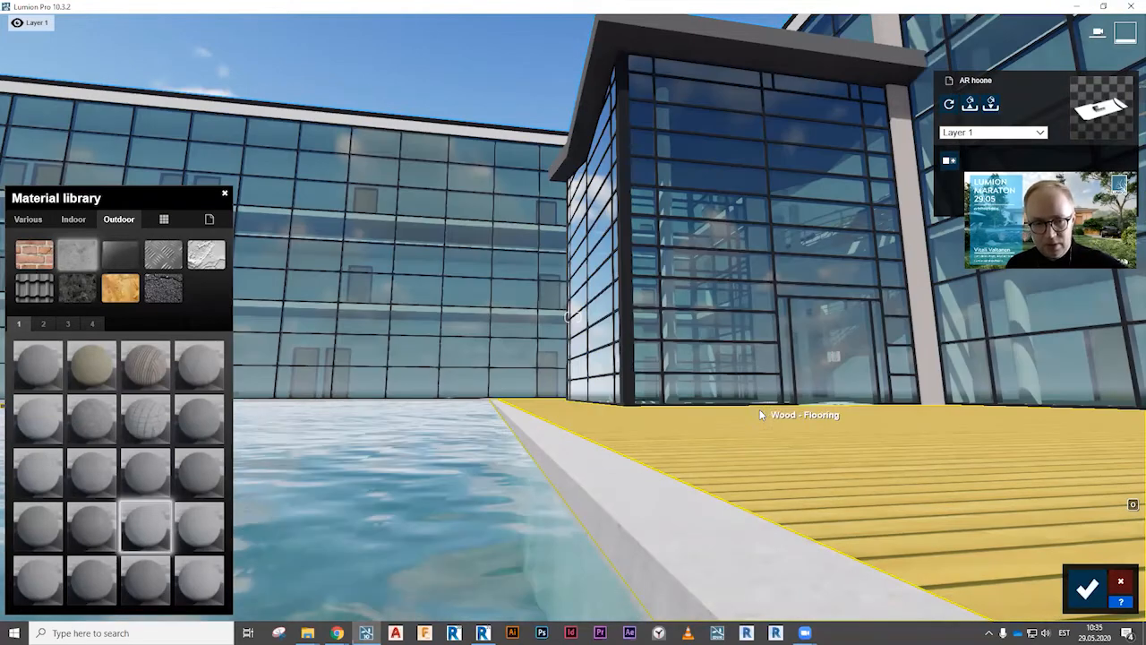
pyautogui.moveTo(759, 409); pyautogui.dragTo(458, 516, button='right')
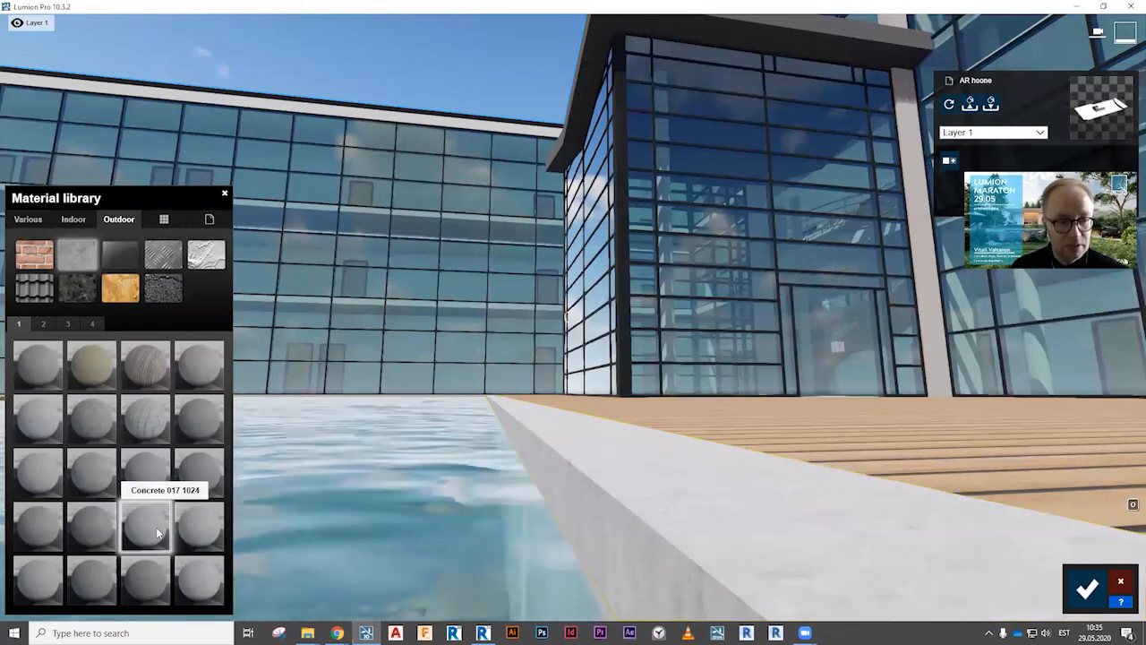
# Open the pool edge's Concrete 017 1024 settings and try the Edges effect.
pyautogui.click(155, 528)
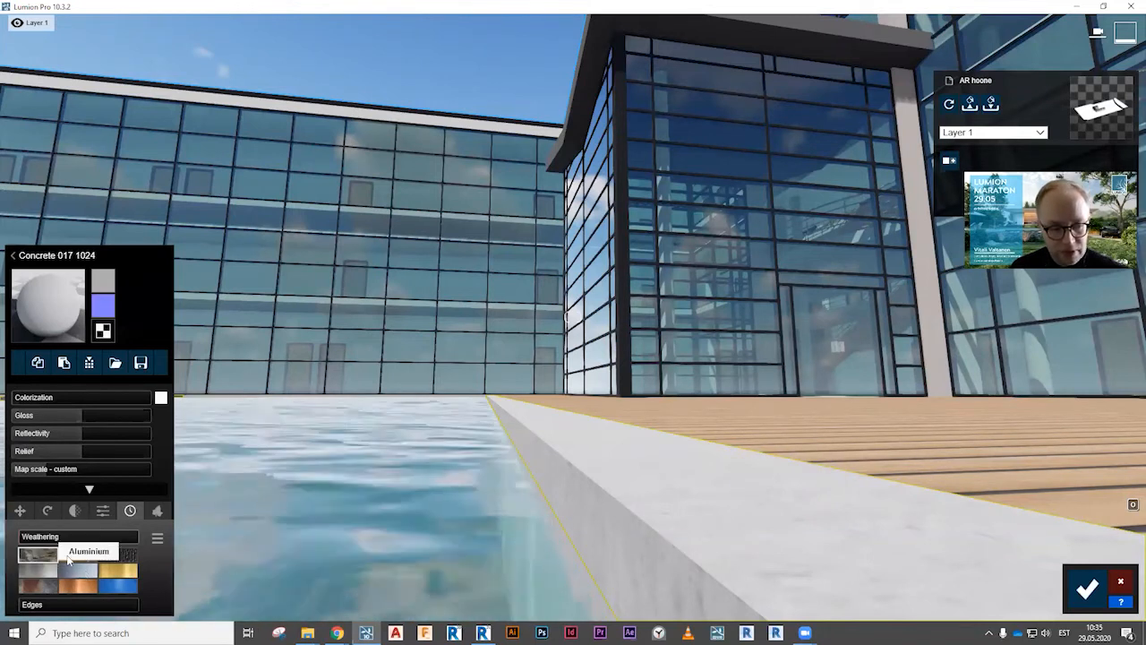
pyautogui.moveTo(31, 607)
pyautogui.moveTo(24, 607)
pyautogui.mouseDown()
pyautogui.moveTo(37, 606)
pyautogui.moveTo(25, 607)
pyautogui.mouseUp()
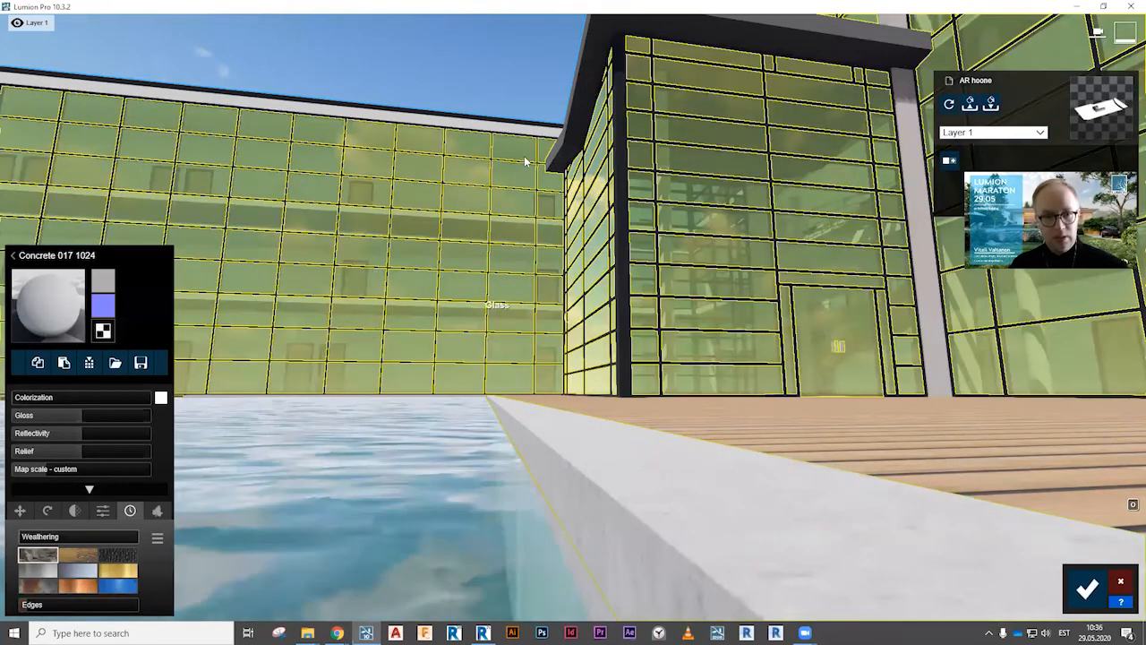
# Examine the terrace, pool edge and glazed entrance from a higher view over the pool, and save the material changes.
pyautogui.press('s')
pyautogui.press('q')
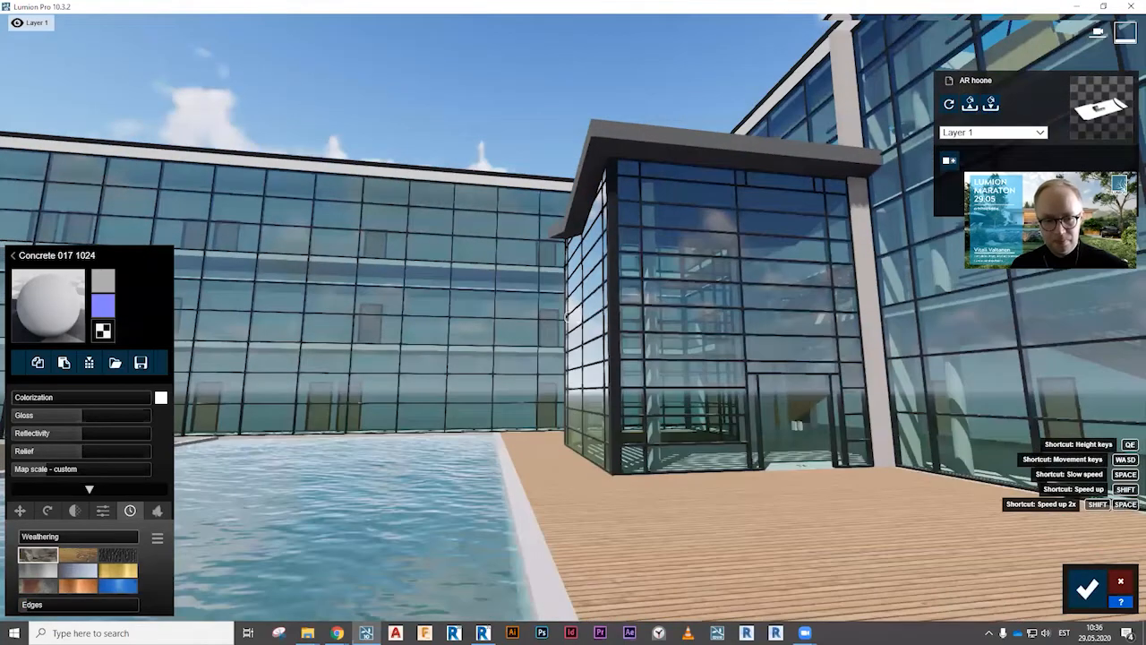
pyautogui.moveTo(573, 318); pyautogui.dragTo(743, 351, button='right')
pyautogui.press('a')
pyautogui.press('s')
pyautogui.press('q')
pyautogui.moveTo(573, 317); pyautogui.dragTo(743, 317, button='right')
pyautogui.moveTo(573, 317); pyautogui.dragTo(363, 328, button='right')
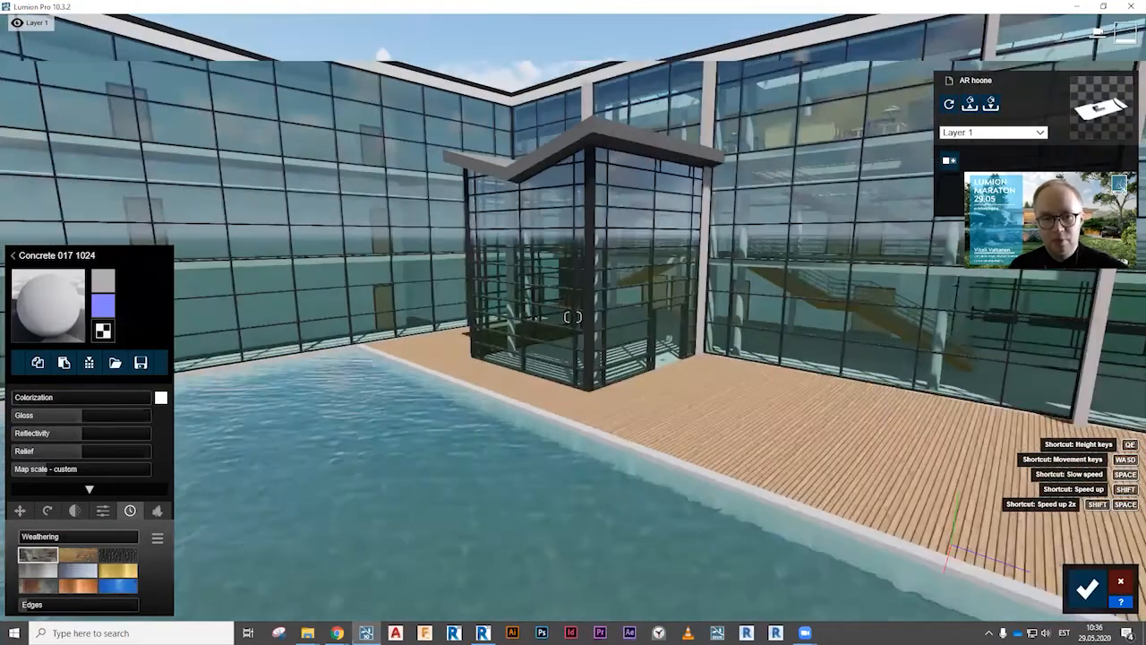
pyautogui.moveTo(590, 394); pyautogui.dragTo(536, 398, button='right')
pyautogui.press('w')
pyautogui.press('d')
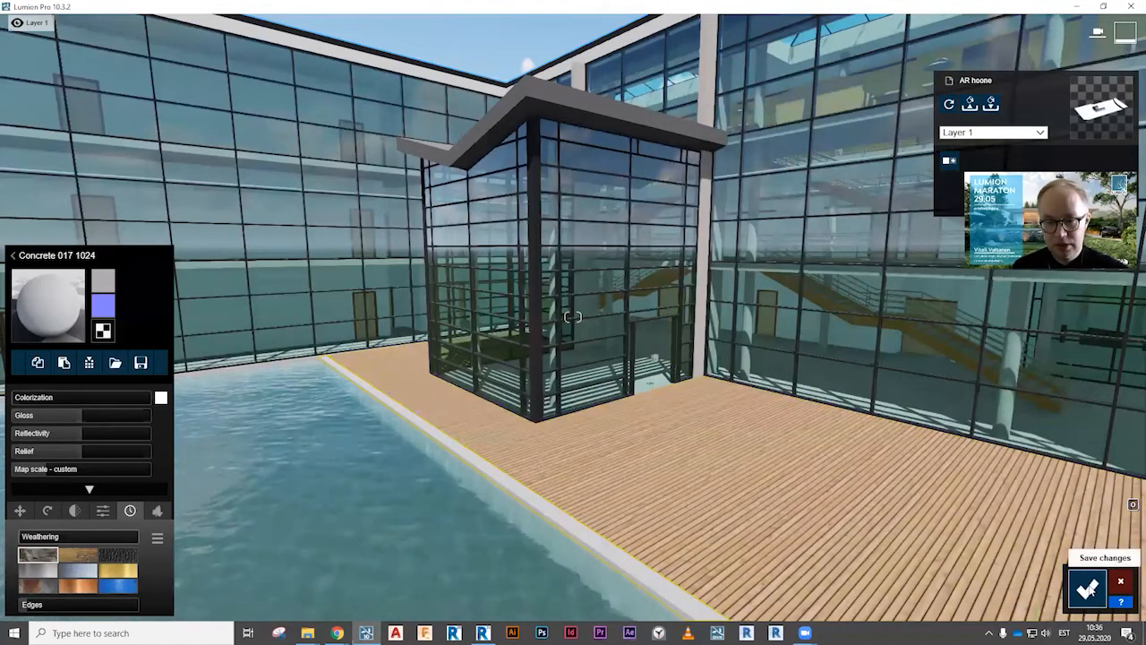
pyautogui.click(1088, 588)
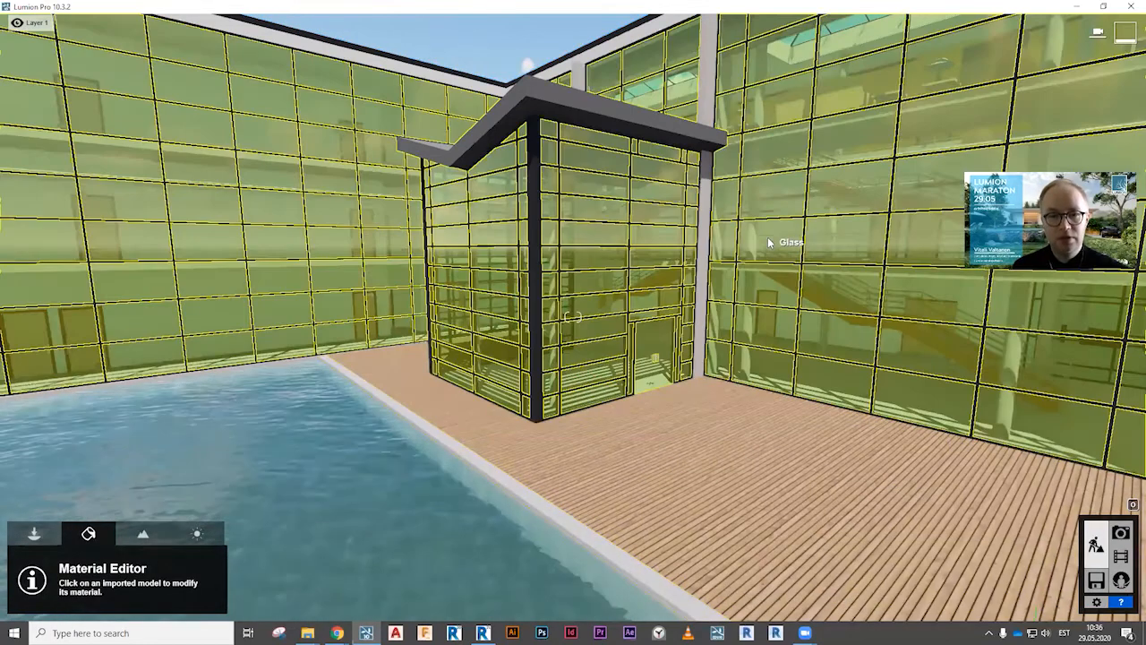
# Replace the material of the building's glass facades with the custom Glass Advanced (pureglass) material.
pyautogui.click(767, 236)
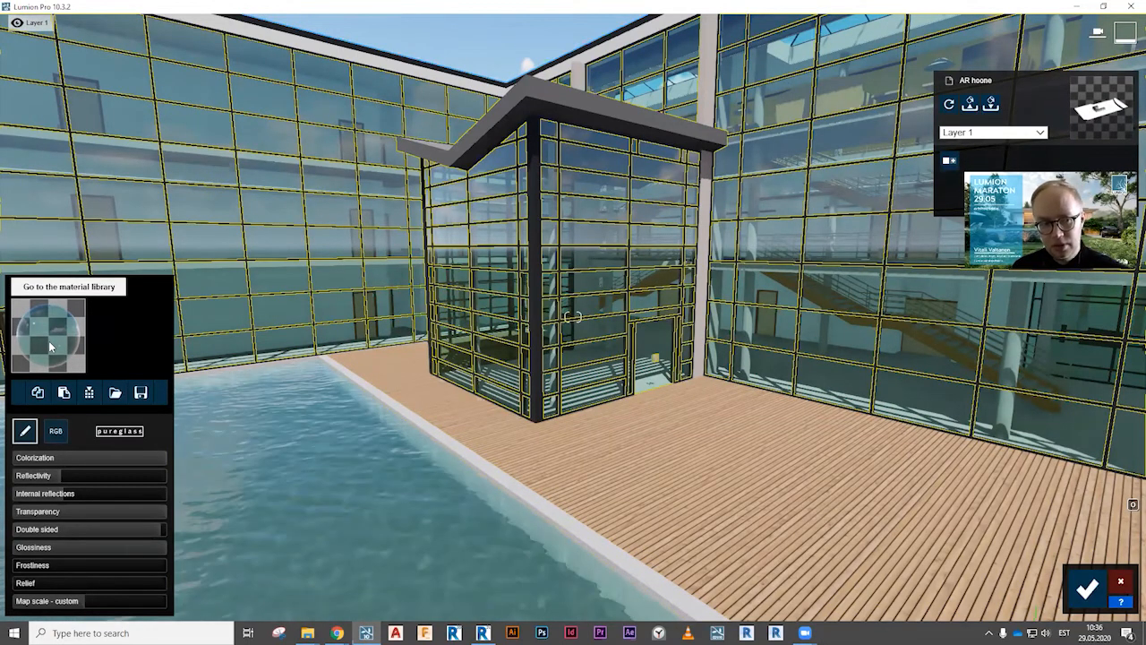
pyautogui.click(48, 340)
pyautogui.click(215, 220)
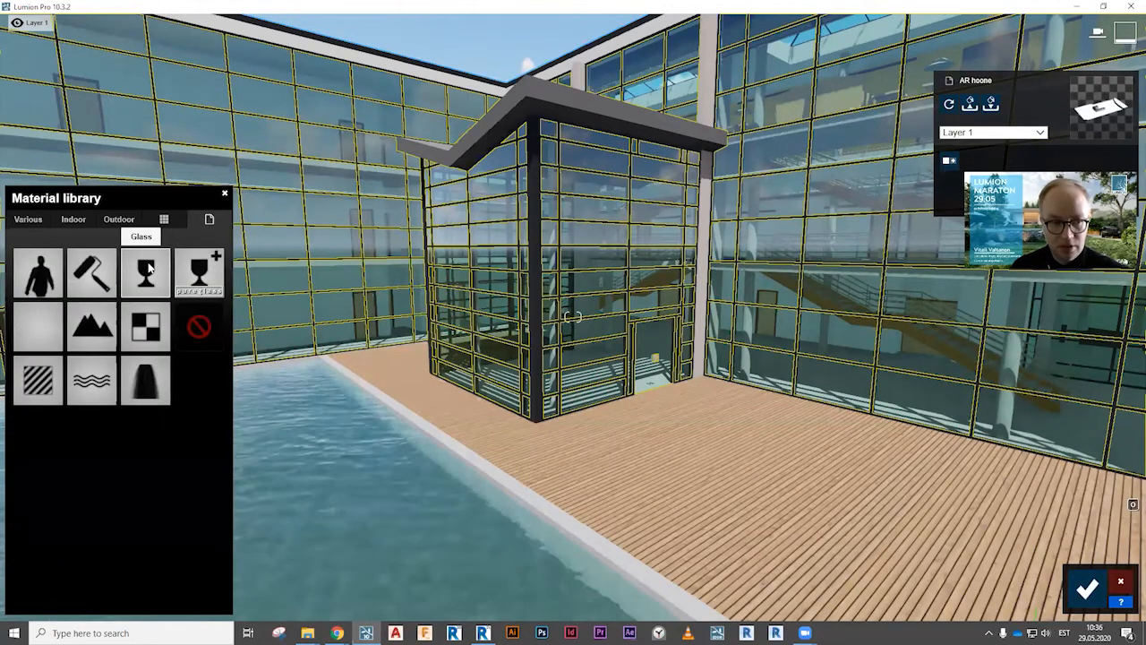
pyautogui.click(202, 278)
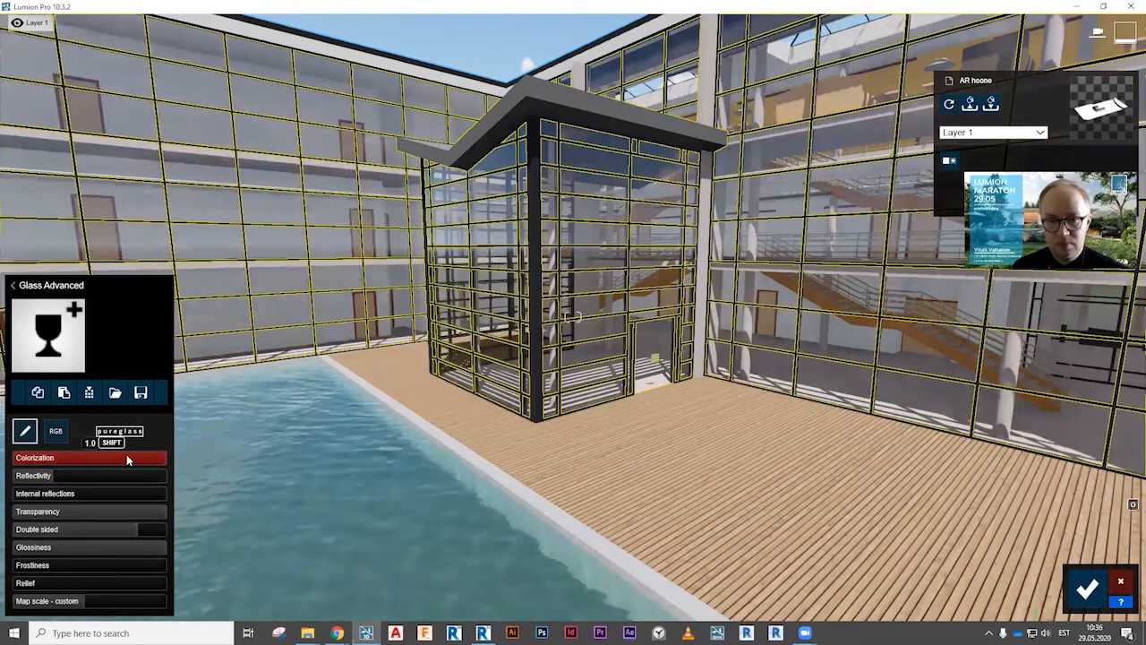
# Try a lower Colorization on the facade glass and set its colour to a dark neutral grey.
pyautogui.moveTo(126, 458); pyautogui.dragTo(13, 460)
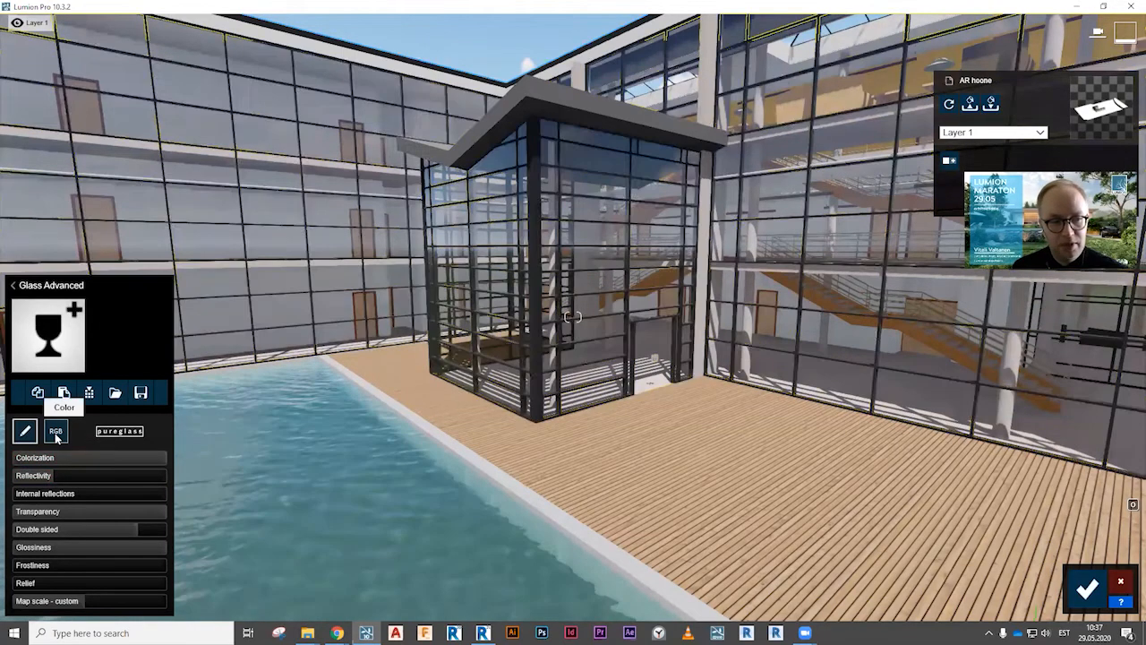
pyautogui.click(56, 431)
pyautogui.moveTo(126, 506)
pyautogui.mouseDown()
pyautogui.moveTo(123, 534)
pyautogui.moveTo(120, 480)
pyautogui.moveTo(48, 470)
pyautogui.moveTo(32, 559)
pyautogui.mouseUp()
pyautogui.moveTo(125, 481); pyautogui.dragTo(117, 511)
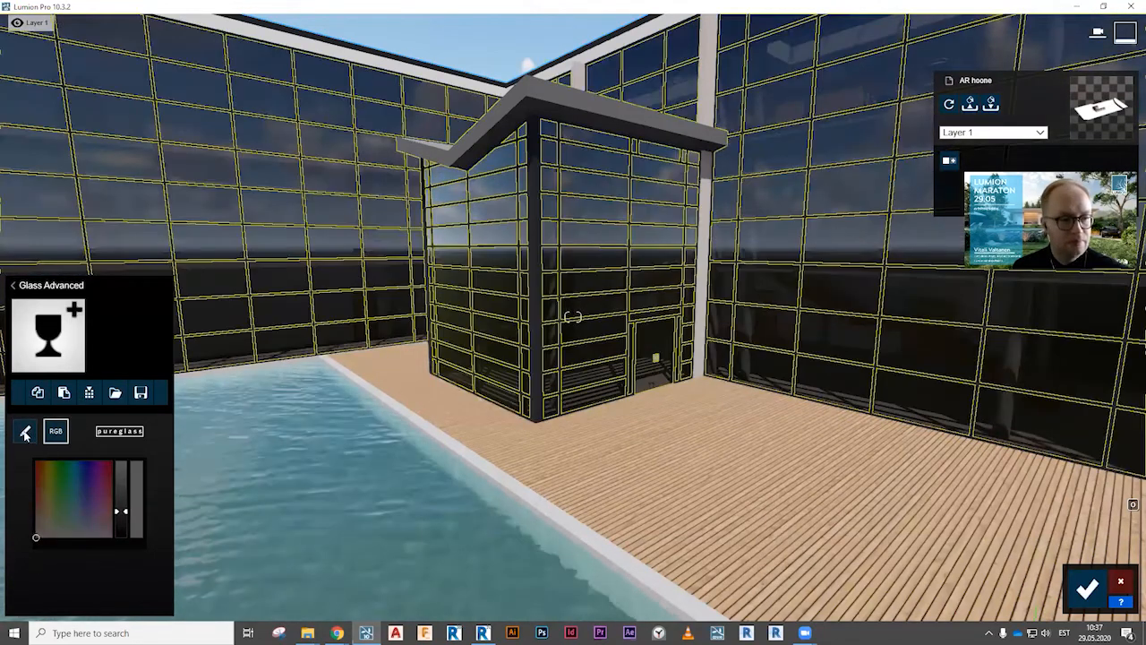
# Lower the facade glass's Colorization past 0.3 to leave only a faint dark tint.
pyautogui.click(26, 433)
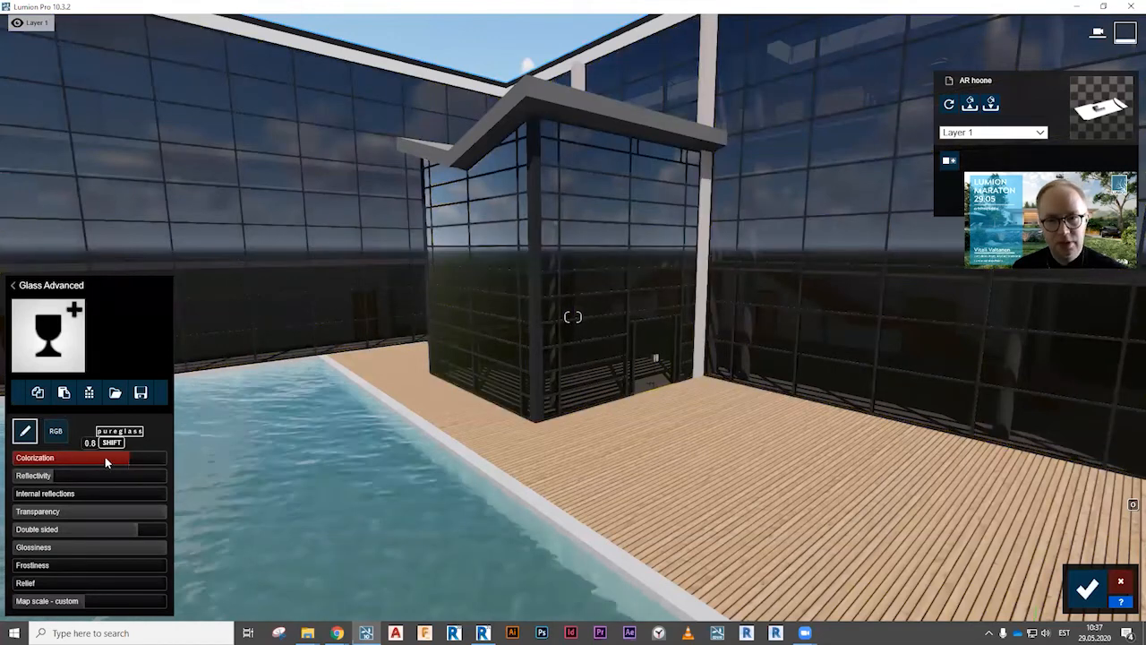
pyautogui.moveTo(105, 457); pyautogui.dragTo(61, 451)
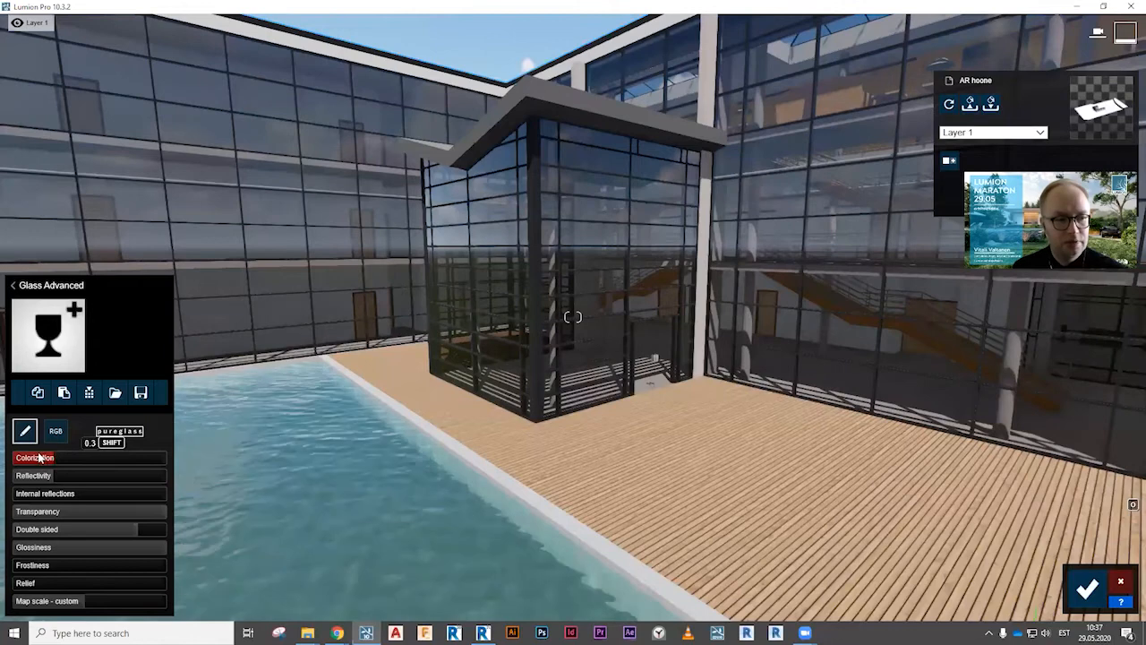
pyautogui.moveTo(40, 456); pyautogui.dragTo(31, 459)
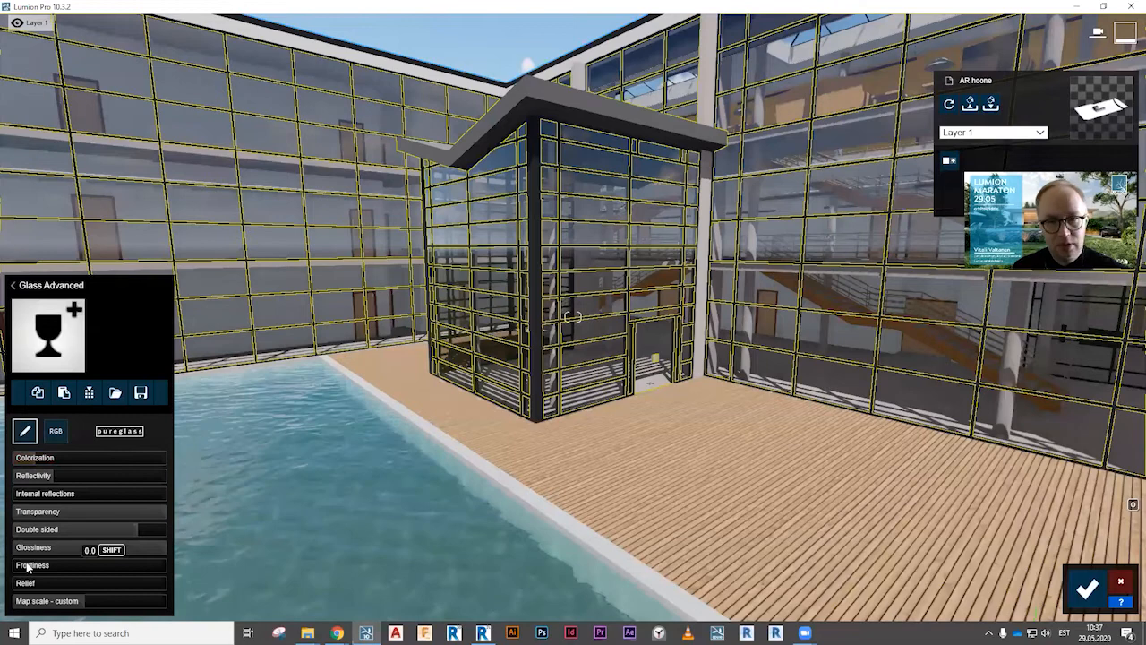
# Set the facade glass's Frostiness to 0, keep its Glossiness at maximum and set its Transparency just below 1.0.
pyautogui.moveTo(64, 573)
pyautogui.mouseDown()
pyautogui.moveTo(140, 578)
pyautogui.moveTo(3, 574)
pyautogui.moveTo(123, 583)
pyautogui.moveTo(105, 604)
pyautogui.moveTo(184, 600)
pyautogui.moveTo(87, 602)
pyautogui.moveTo(11, 583)
pyautogui.mouseUp()
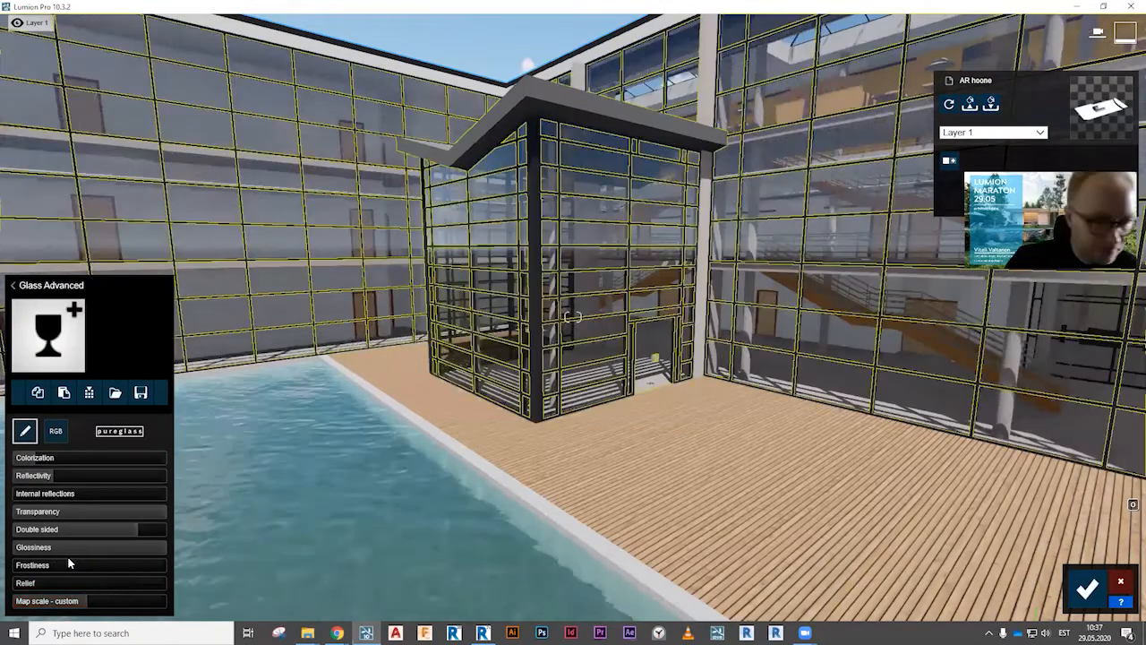
pyautogui.moveTo(55, 549); pyautogui.dragTo(165, 510)
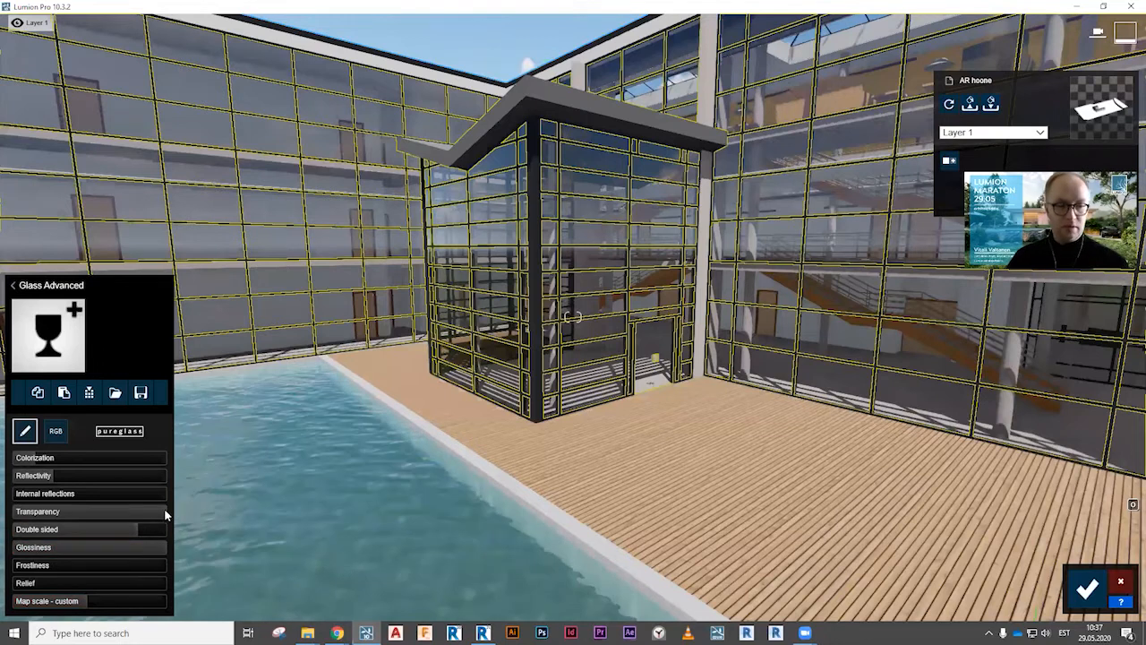
pyautogui.click(164, 510)
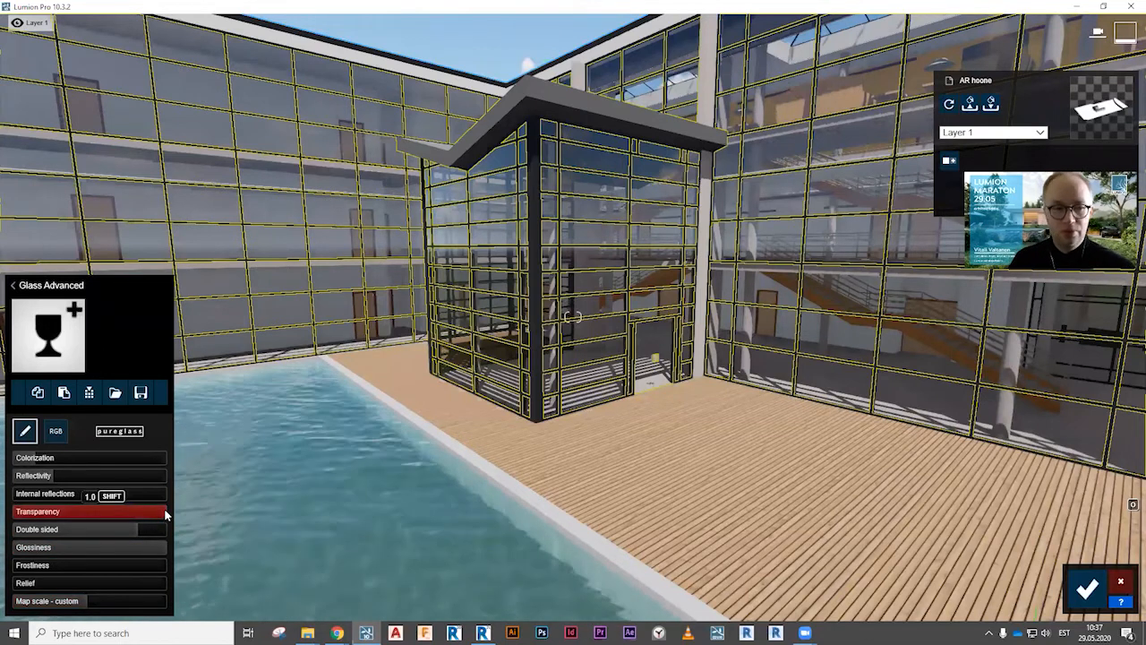
pyautogui.moveTo(157, 512)
pyautogui.mouseDown()
pyautogui.moveTo(38, 511)
pyautogui.moveTo(163, 510)
pyautogui.mouseUp()
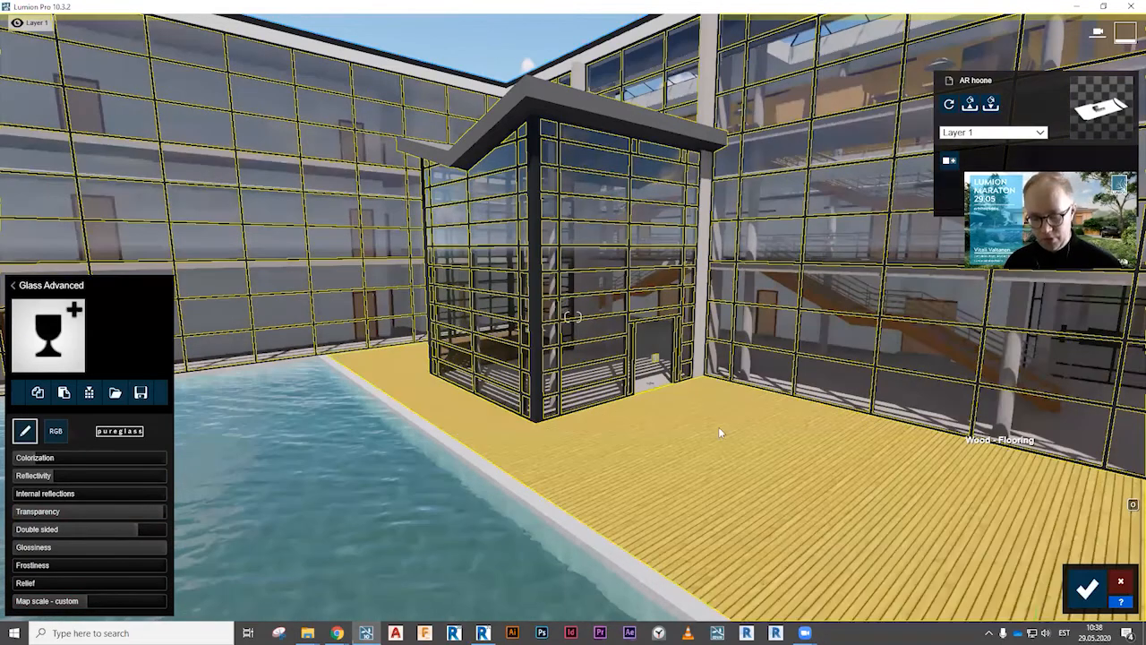
# Examine the glazed facades and the pool courtyard from a distance across the lawn.
pyautogui.press('s')
pyautogui.moveTo(649, 467); pyautogui.dragTo(635, 401, button='right')
pyautogui.press('s')
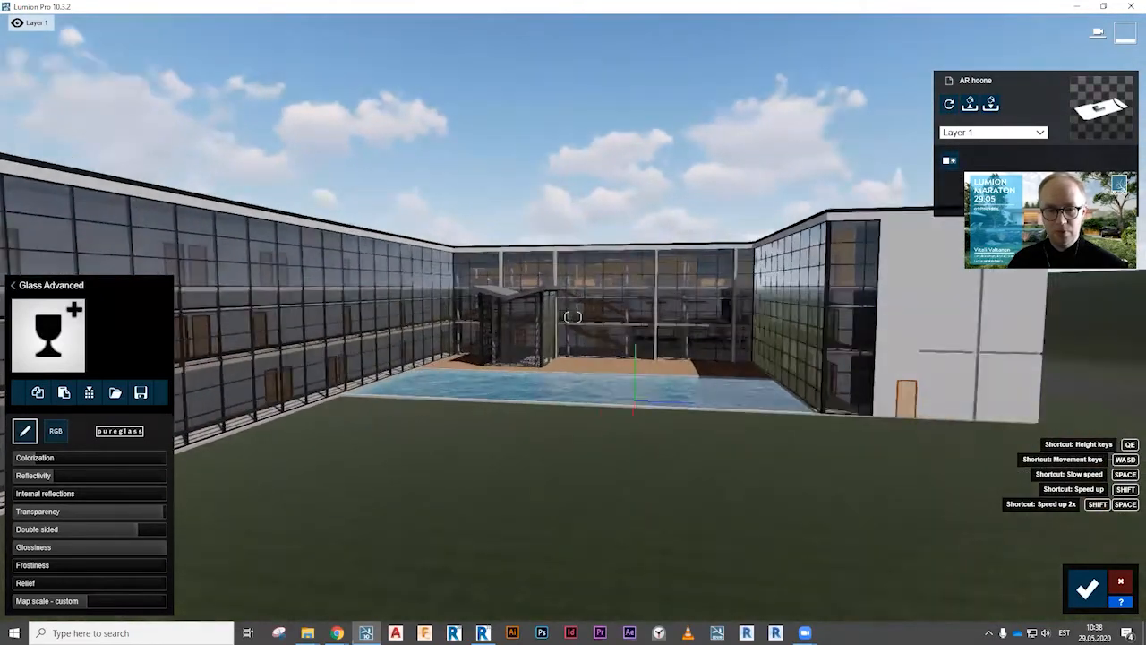
pyautogui.press('s')
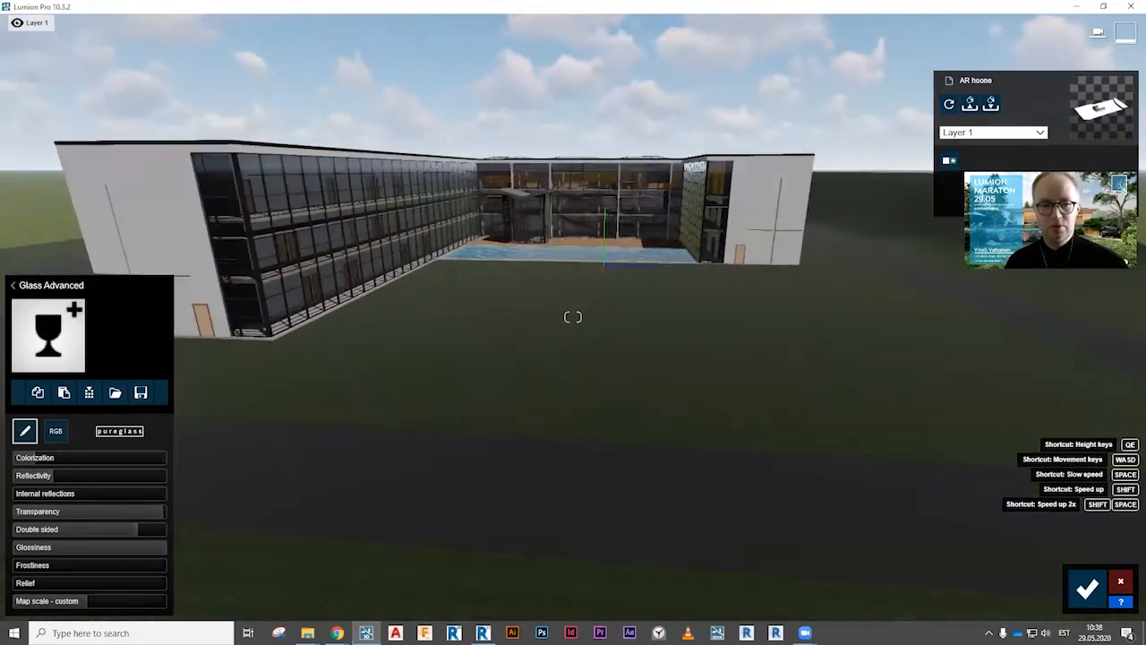
pyautogui.press('s')
pyautogui.press('a')
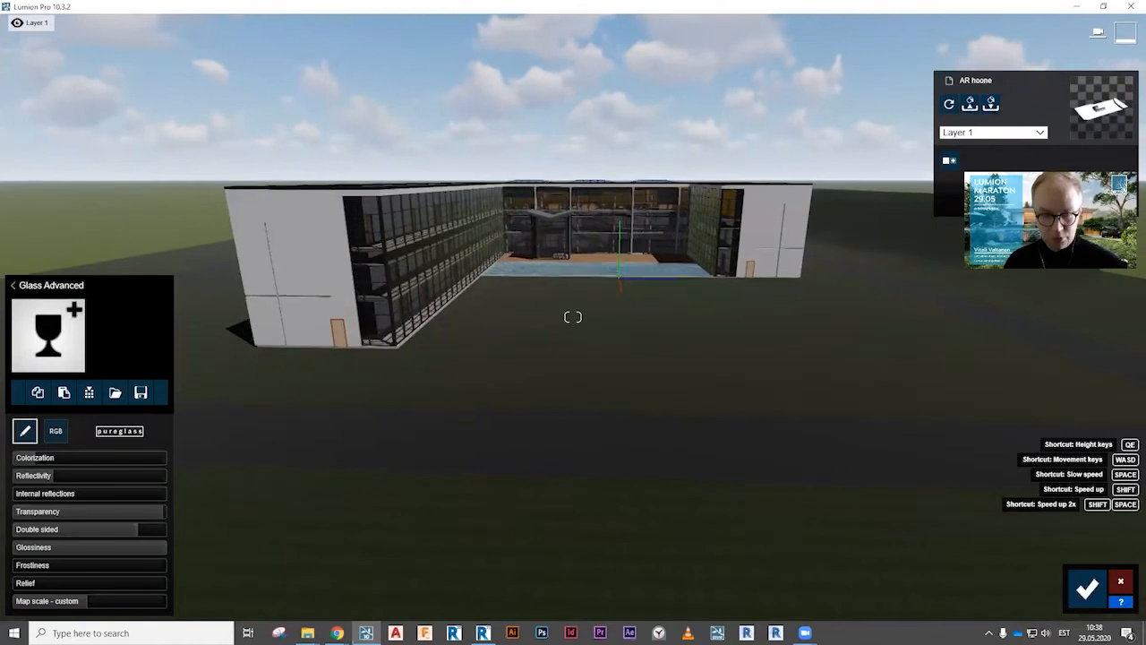
pyautogui.press('a')
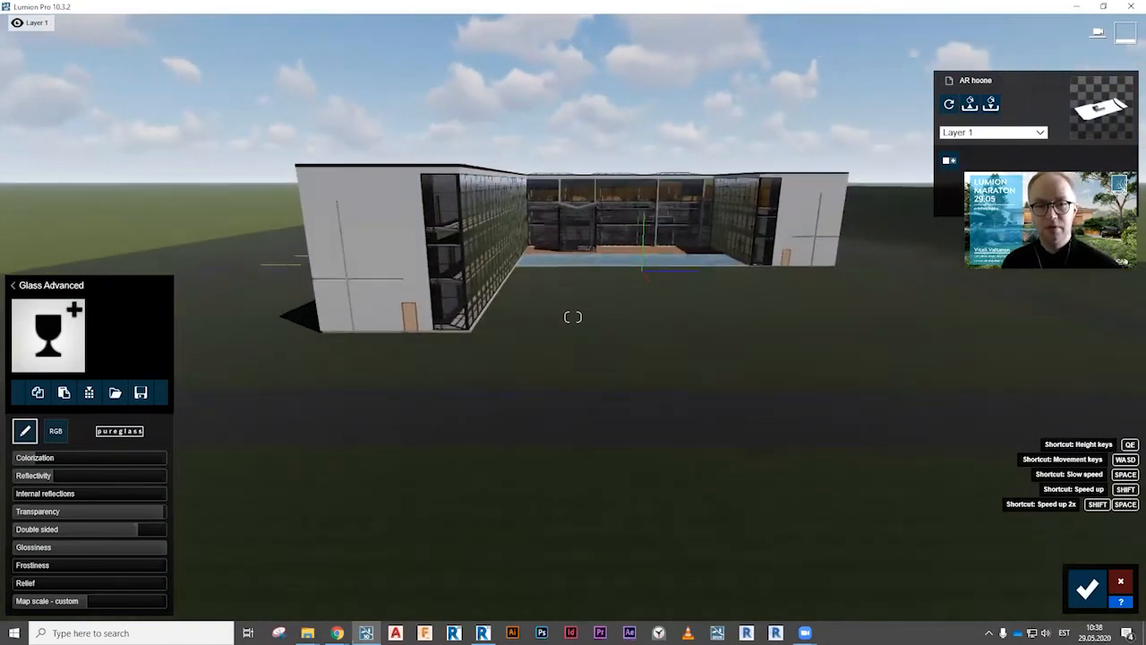
pyautogui.press('e')
pyautogui.moveTo(573, 317); pyautogui.dragTo(550, 273, button='right')
pyautogui.press('w')
pyautogui.press('d')
# Examine the Site - Grass surface close up beside the glazed wing and across the courtyard.
pyautogui.moveTo(572, 317); pyautogui.dragTo(479, 322, button='right')
pyautogui.press('w')
pyautogui.press('w')
pyautogui.press('d')
pyautogui.moveTo(573, 317); pyautogui.dragTo(521, 425, button='right')
pyautogui.press('w')
pyautogui.press('d')
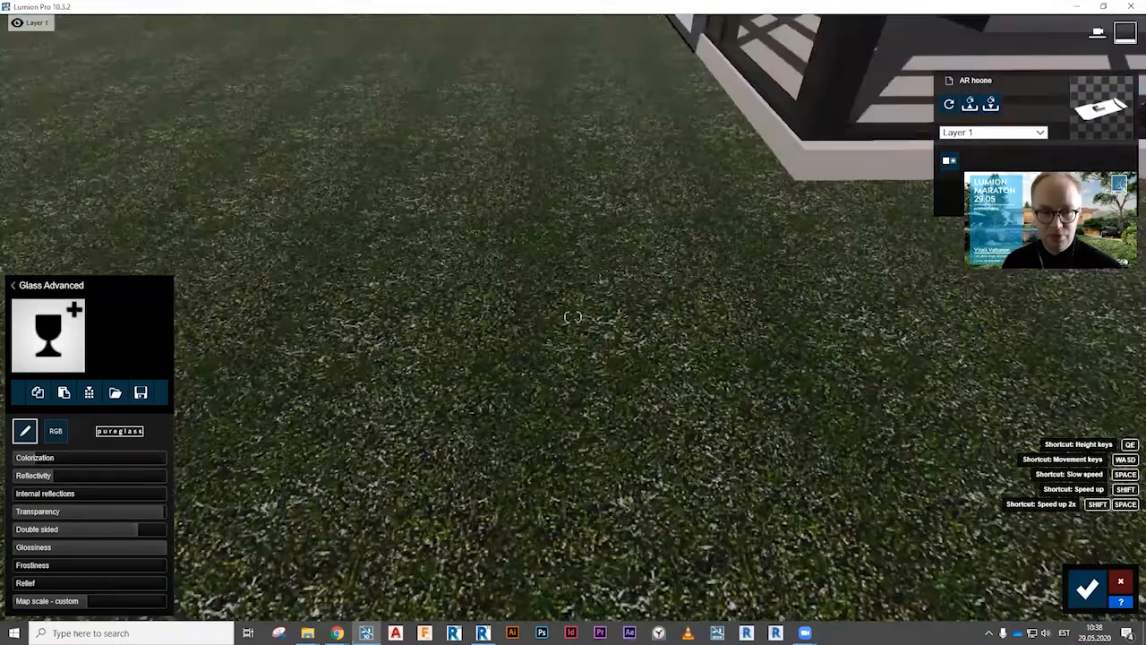
pyautogui.press('w')
pyautogui.moveTo(573, 316); pyautogui.dragTo(618, 295, button='right')
pyautogui.press('s')
pyautogui.moveTo(782, 346)
pyautogui.mouseDown(button='right')
pyautogui.moveTo(775, 309)
pyautogui.moveTo(781, 345)
pyautogui.mouseUp(button='right')
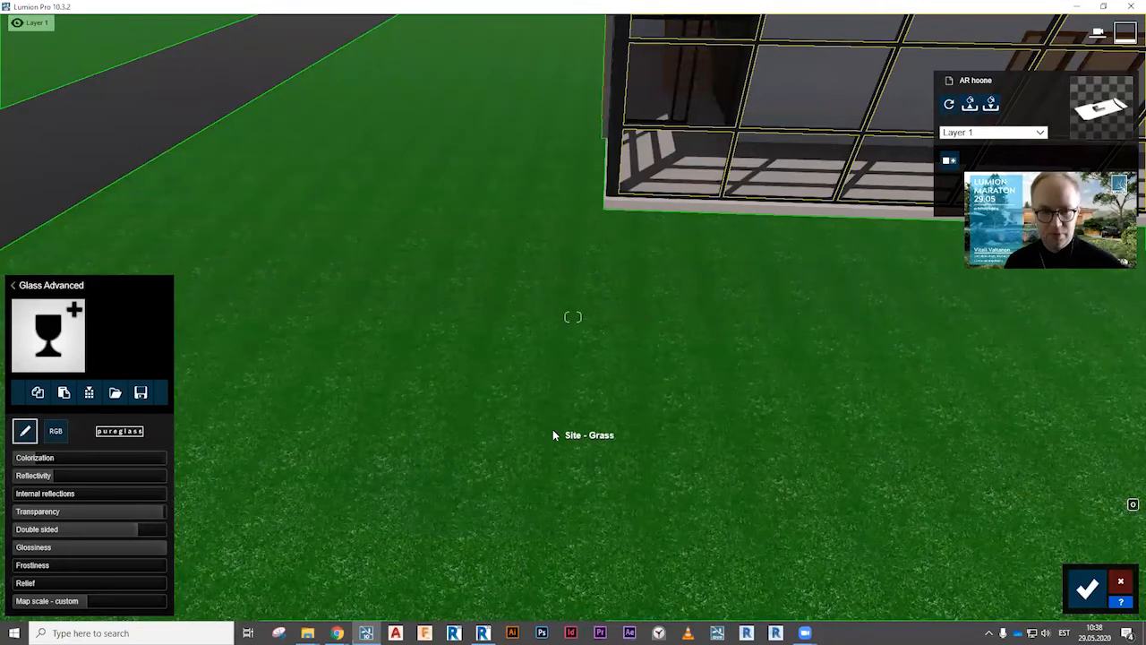
pyautogui.moveTo(553, 435); pyautogui.dragTo(553, 433, button='right')
pyautogui.moveTo(562, 317); pyautogui.dragTo(573, 310, button='right')
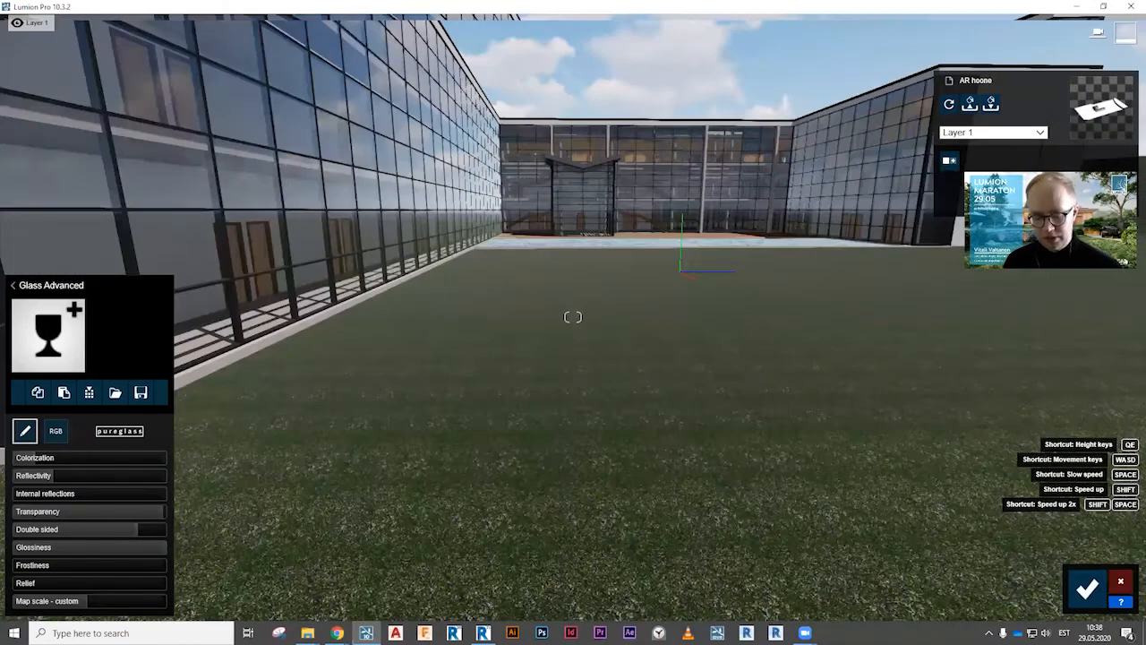
pyautogui.press('w')
pyautogui.moveTo(603, 356); pyautogui.dragTo(543, 364, button='right')
pyautogui.press('w')
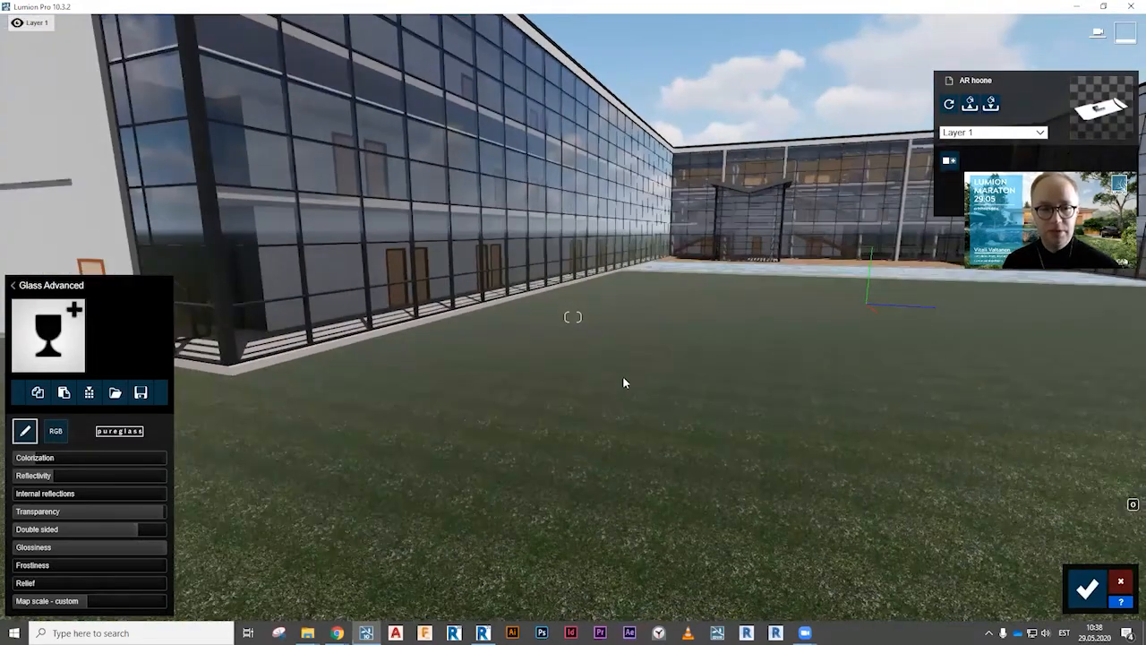
# Assign the Landscape material to the Site - Grass surface and save the material changes.
pyautogui.click(619, 400)
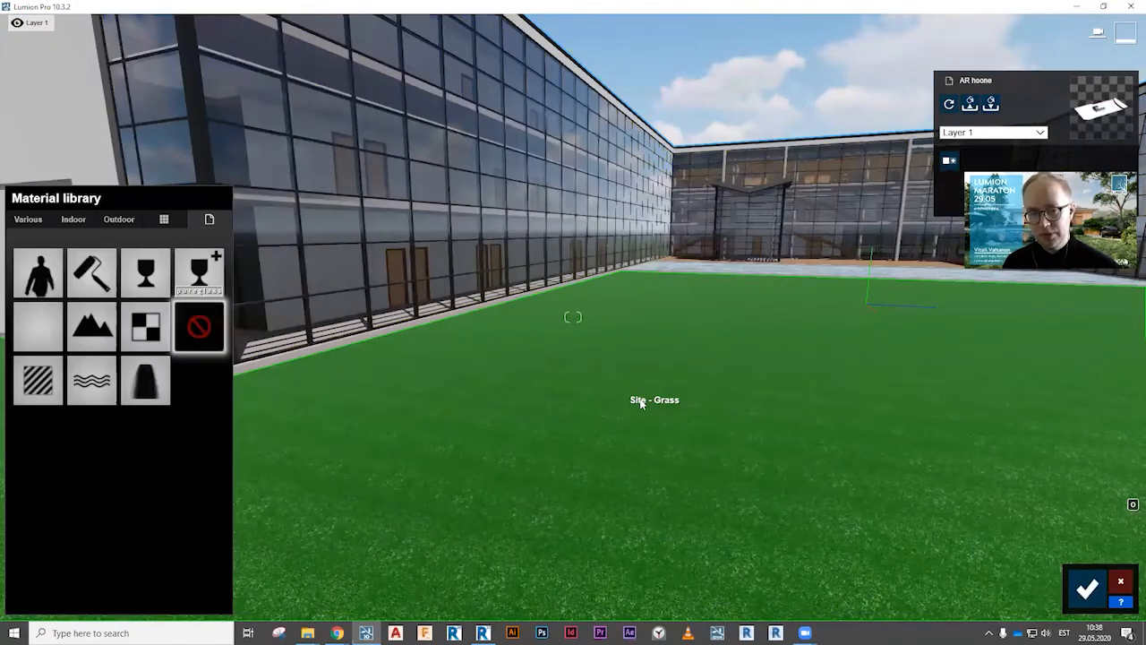
pyautogui.click(632, 400)
pyautogui.click(634, 402)
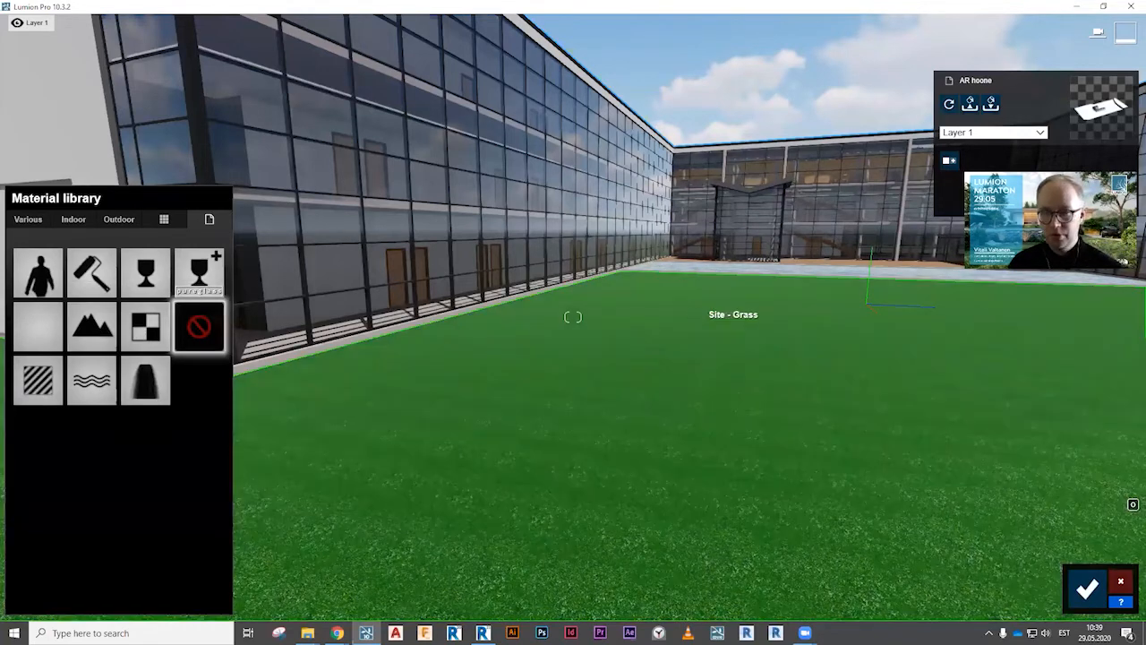
pyautogui.moveTo(699, 315); pyautogui.dragTo(718, 349, button='right')
pyautogui.press('s')
pyautogui.press('w')
pyautogui.press('q')
pyautogui.press('q')
pyautogui.moveTo(667, 273); pyautogui.dragTo(676, 315, button='right')
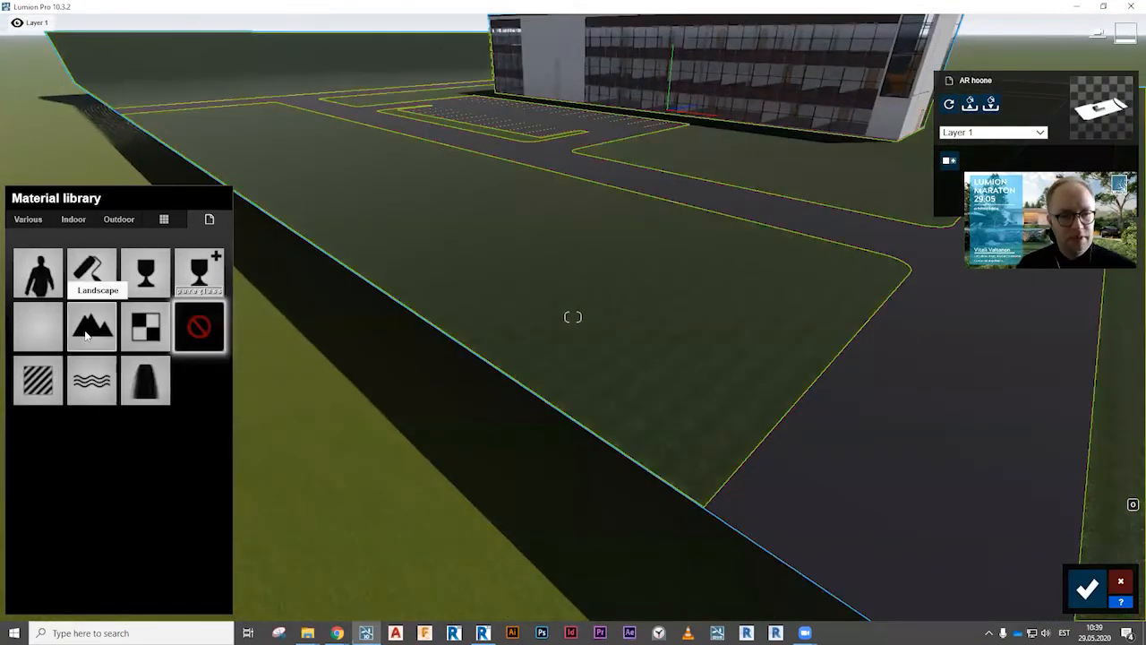
pyautogui.click(92, 326)
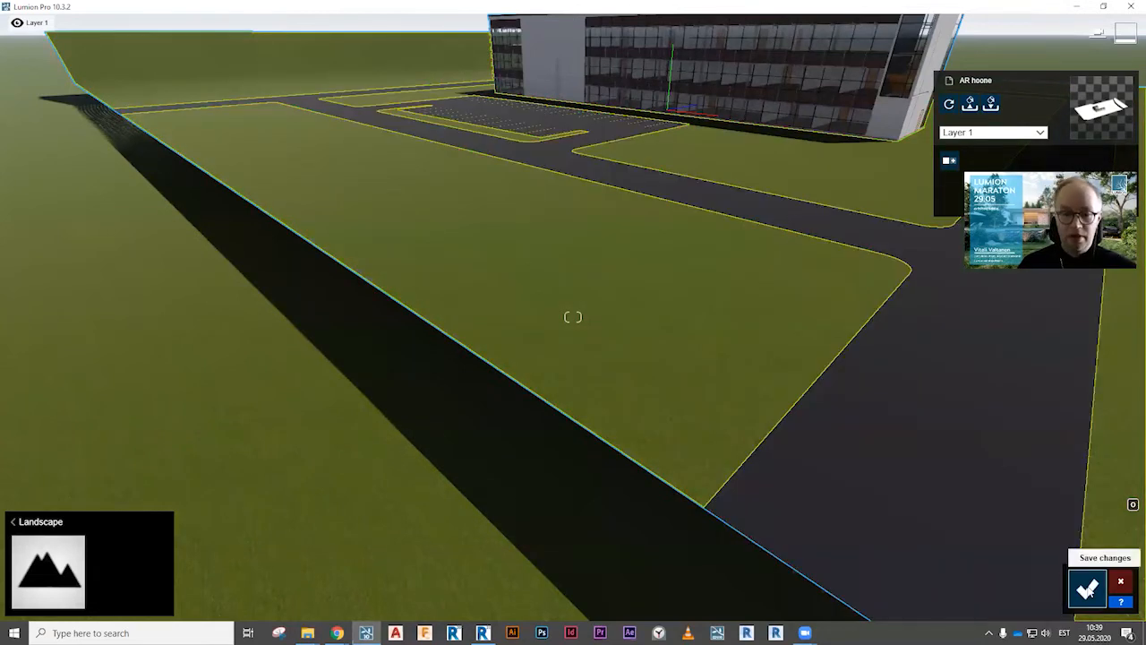
pyautogui.click(1086, 588)
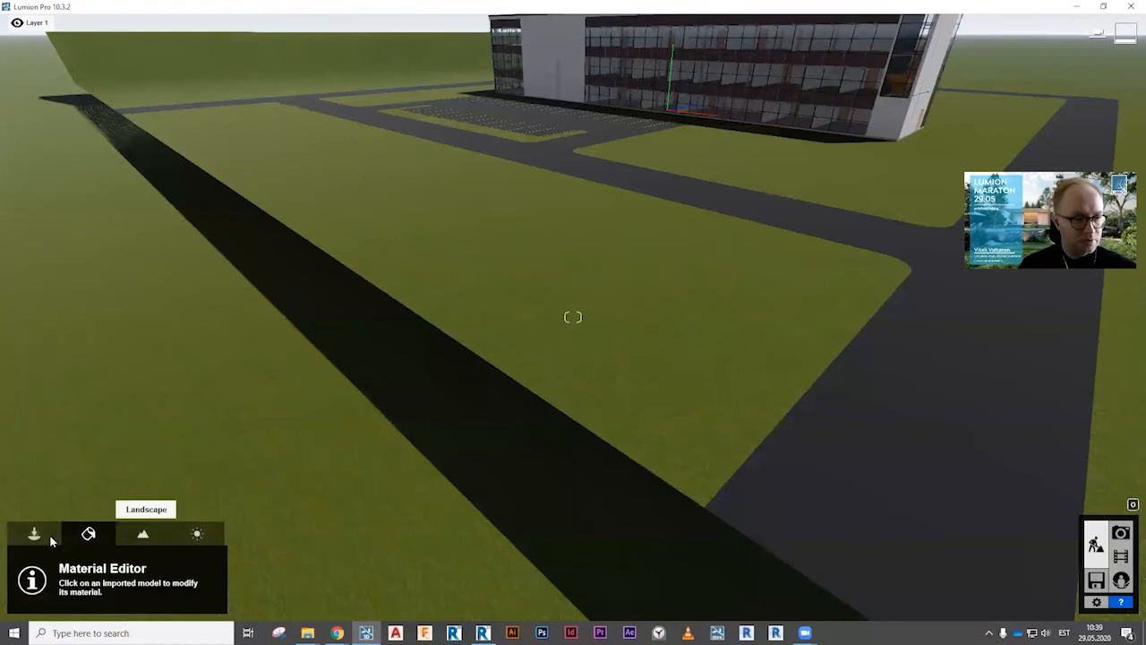
# Lower the AR hoone model slightly so its site edge sits closer to the surrounding terrain.
pyautogui.click(49, 537)
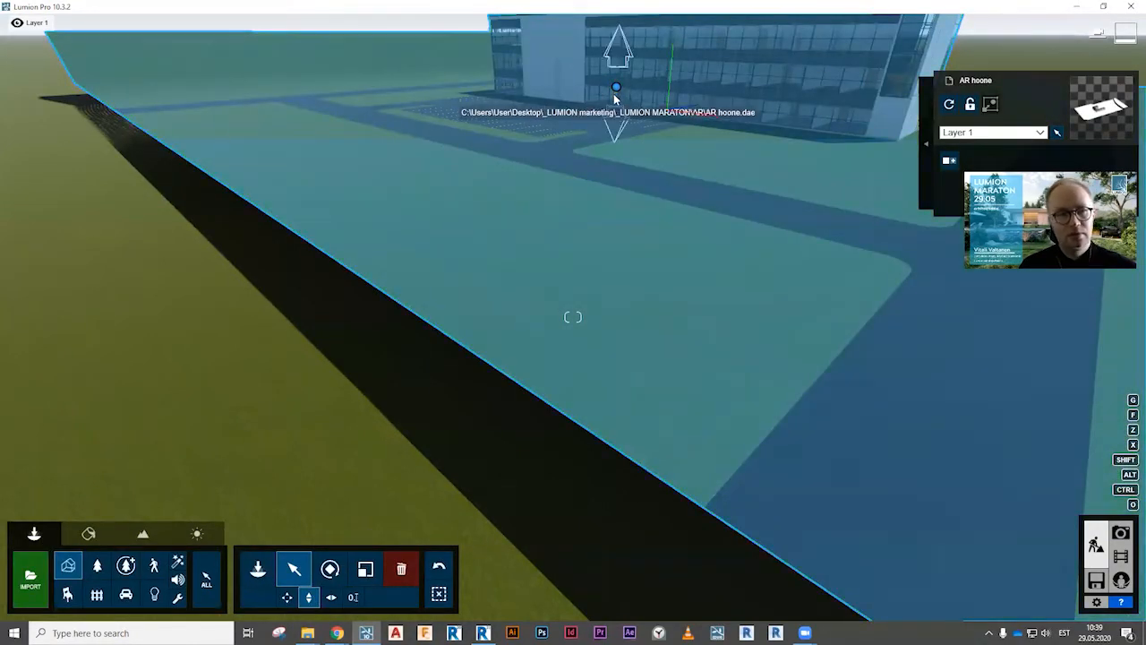
pyautogui.moveTo(615, 93); pyautogui.dragTo(637, 228)
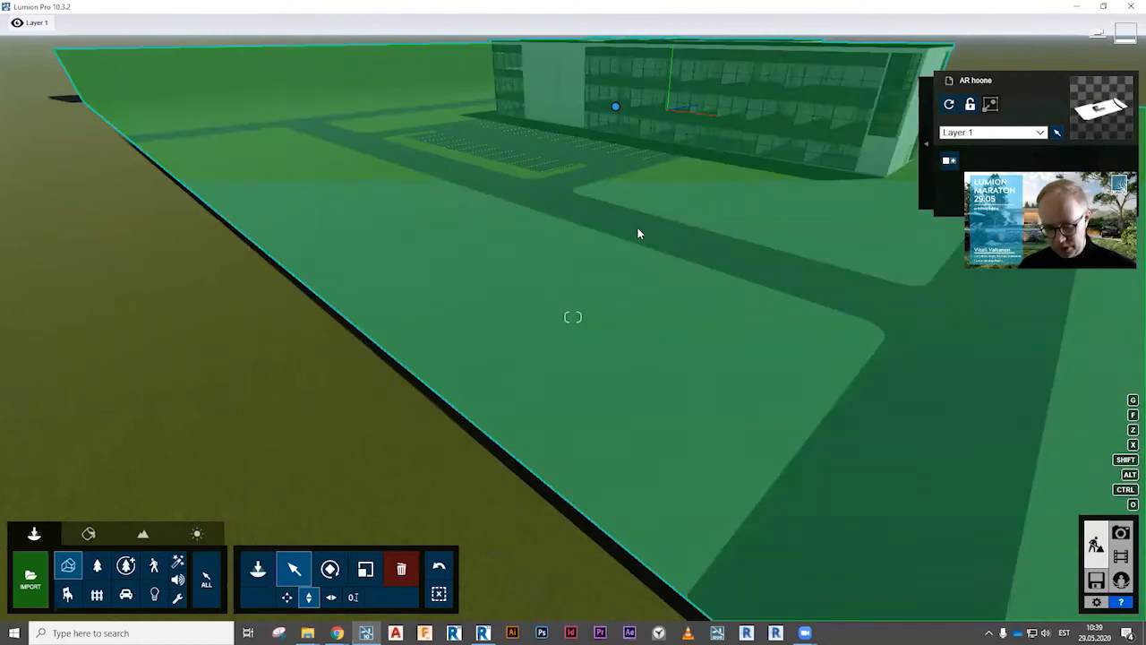
pyautogui.moveTo(622, 296)
pyautogui.mouseDown(button='right')
pyautogui.moveTo(622, 333)
pyautogui.moveTo(593, 246)
pyautogui.moveTo(564, 310)
pyautogui.moveTo(594, 305)
pyautogui.mouseUp(button='right')
pyautogui.press('e')
pyautogui.press('d')
pyautogui.press('a')
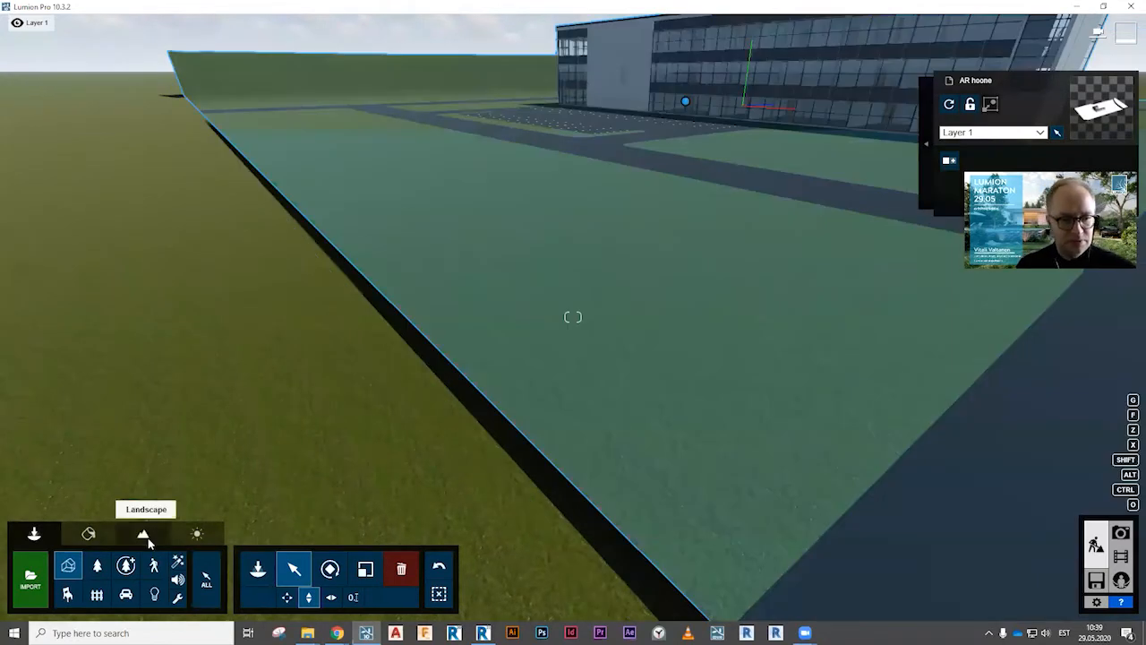
# Paint a grey gravel patch on the terrain outside the site edge, using a 1.9 Tile size and a small brush.
pyautogui.click(142, 535)
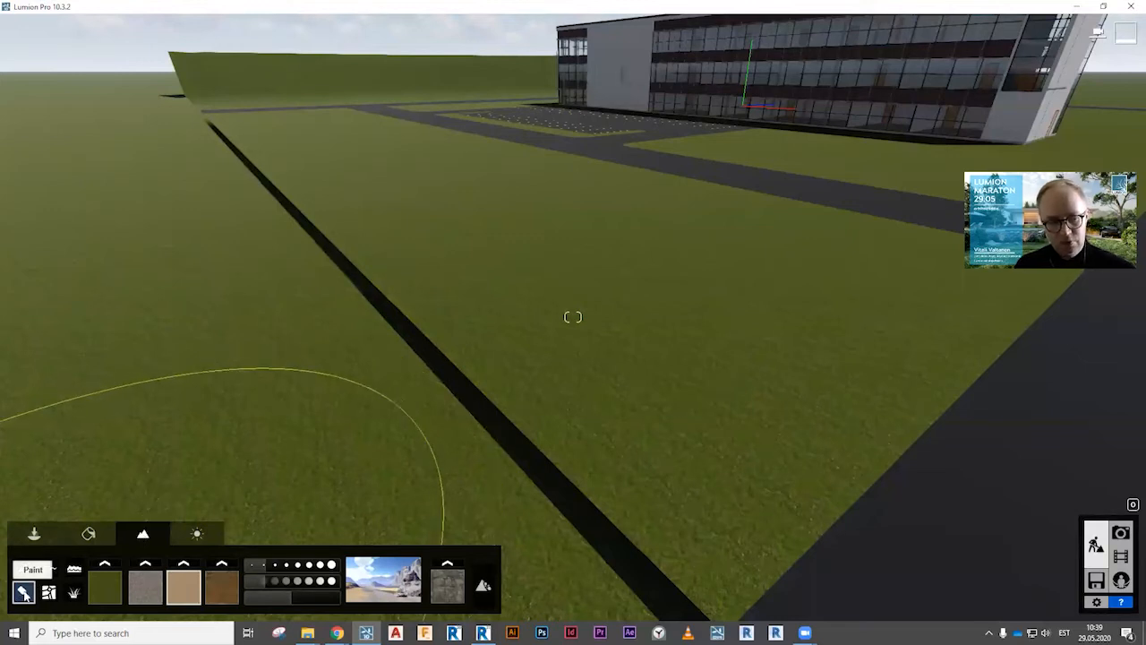
pyautogui.click(145, 580)
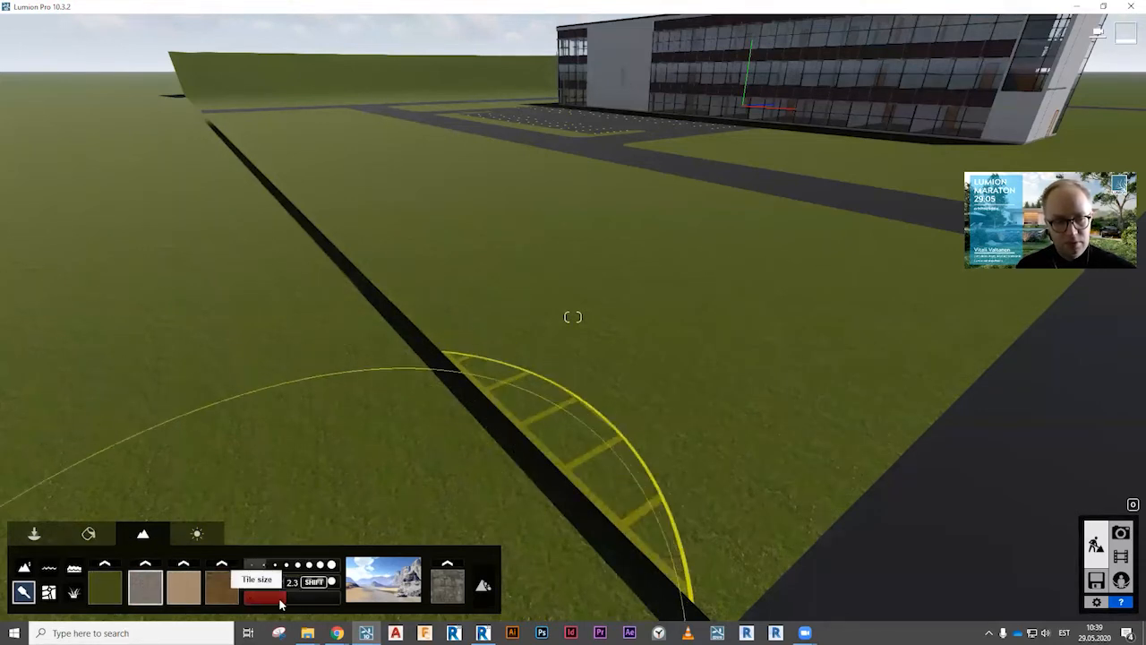
pyautogui.moveTo(279, 599); pyautogui.dragTo(283, 599)
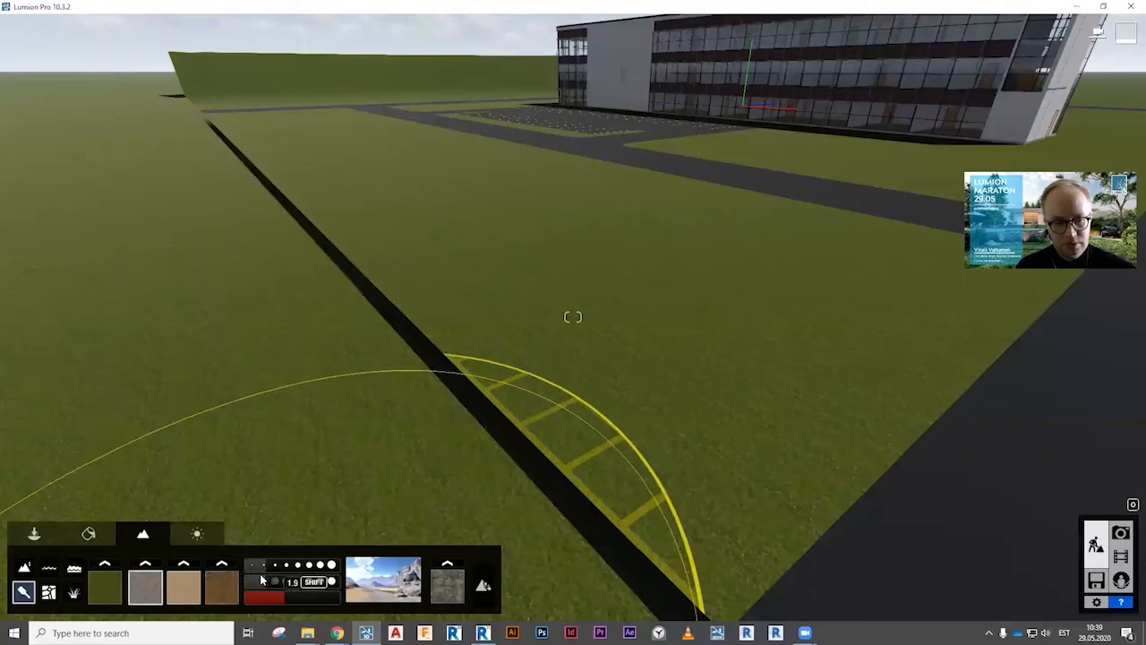
pyautogui.click(254, 566)
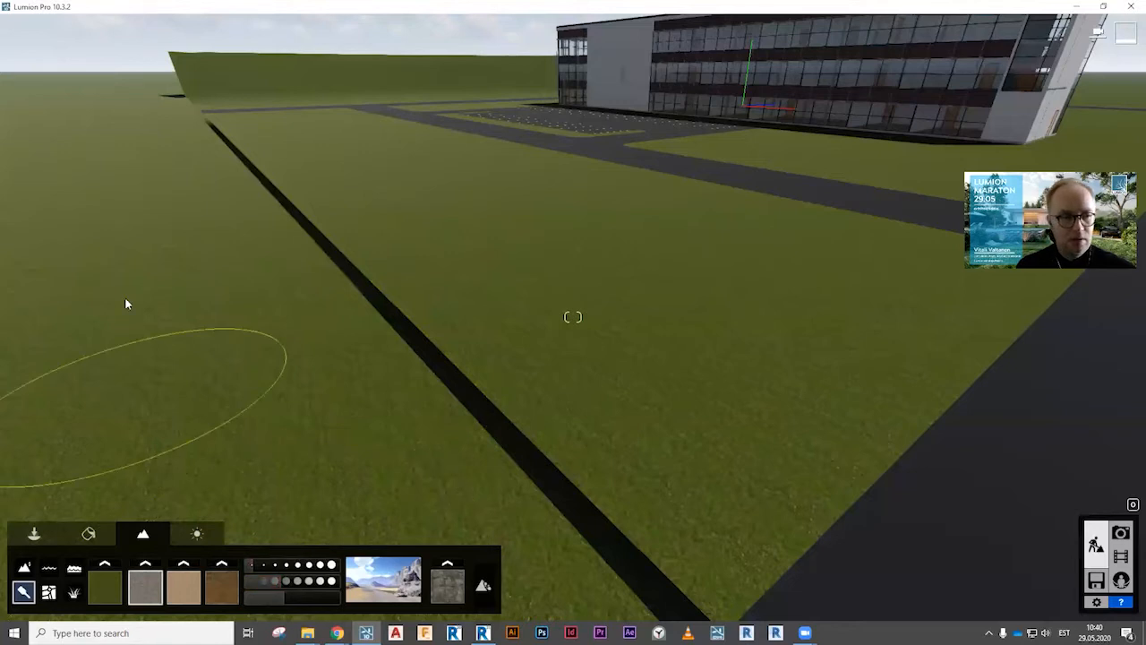
pyautogui.moveTo(148, 306)
pyautogui.mouseDown()
pyautogui.moveTo(215, 307)
pyautogui.moveTo(138, 355)
pyautogui.moveTo(205, 437)
pyautogui.moveTo(238, 414)
pyautogui.moveTo(247, 376)
pyautogui.mouseUp()
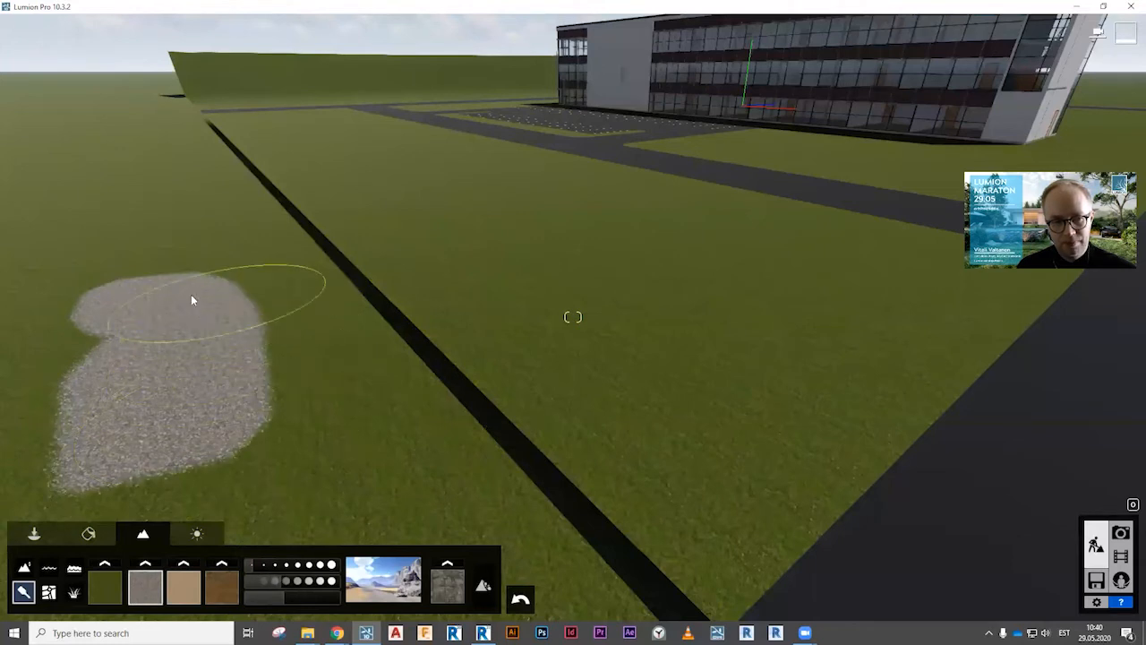
pyautogui.moveTo(106, 331); pyautogui.dragTo(111, 357)
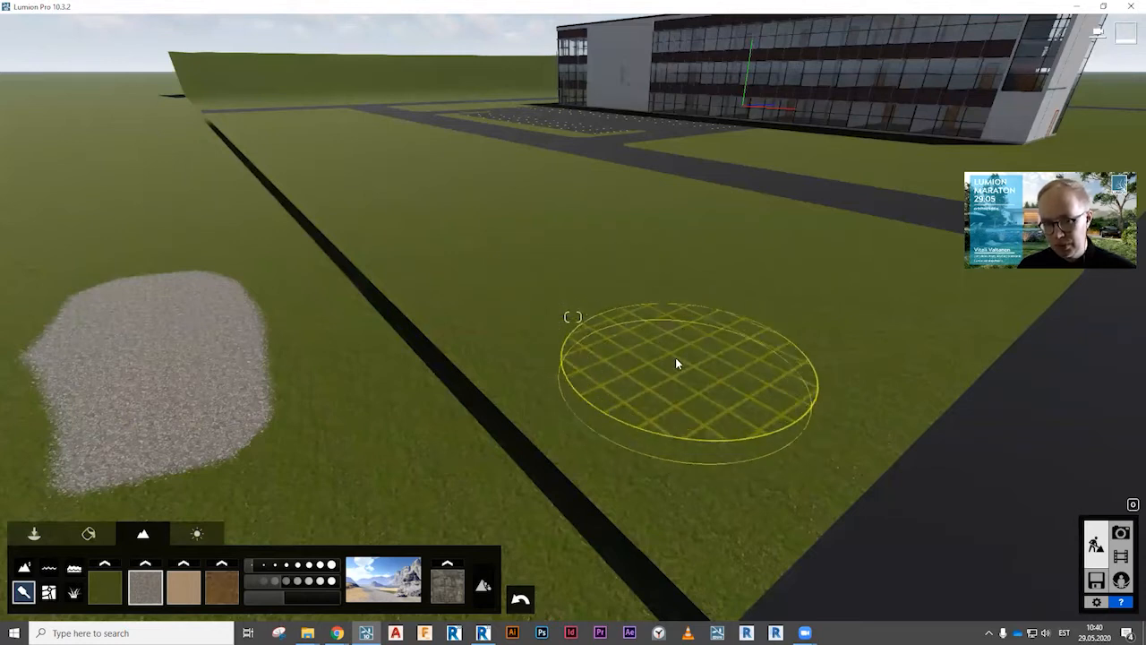
# Paint grey gravel over the model's landscape lawn between the site edge and the asphalt road.
pyautogui.moveTo(668, 356)
pyautogui.mouseDown()
pyautogui.moveTo(741, 335)
pyautogui.moveTo(800, 339)
pyautogui.moveTo(957, 438)
pyautogui.moveTo(953, 576)
pyautogui.moveTo(990, 453)
pyautogui.mouseUp()
pyautogui.press('ctrl')
pyautogui.press('ctrl')
pyautogui.moveTo(988, 449)
pyautogui.mouseDown()
pyautogui.moveTo(928, 397)
pyautogui.moveTo(967, 364)
pyautogui.moveTo(862, 370)
pyautogui.moveTo(795, 476)
pyautogui.moveTo(713, 409)
pyautogui.moveTo(744, 361)
pyautogui.moveTo(768, 401)
pyautogui.mouseUp()
# Extend the gravel patch farther across the lawn away from the road, keeping gravel as the paint texture.
pyautogui.moveTo(779, 398)
pyautogui.mouseDown(button='right')
pyautogui.moveTo(836, 401)
pyautogui.moveTo(811, 418)
pyautogui.moveTo(810, 439)
pyautogui.mouseUp(button='right')
pyautogui.press('w')
pyautogui.press('d')
pyautogui.press('s')
pyautogui.press('e')
pyautogui.press('q')
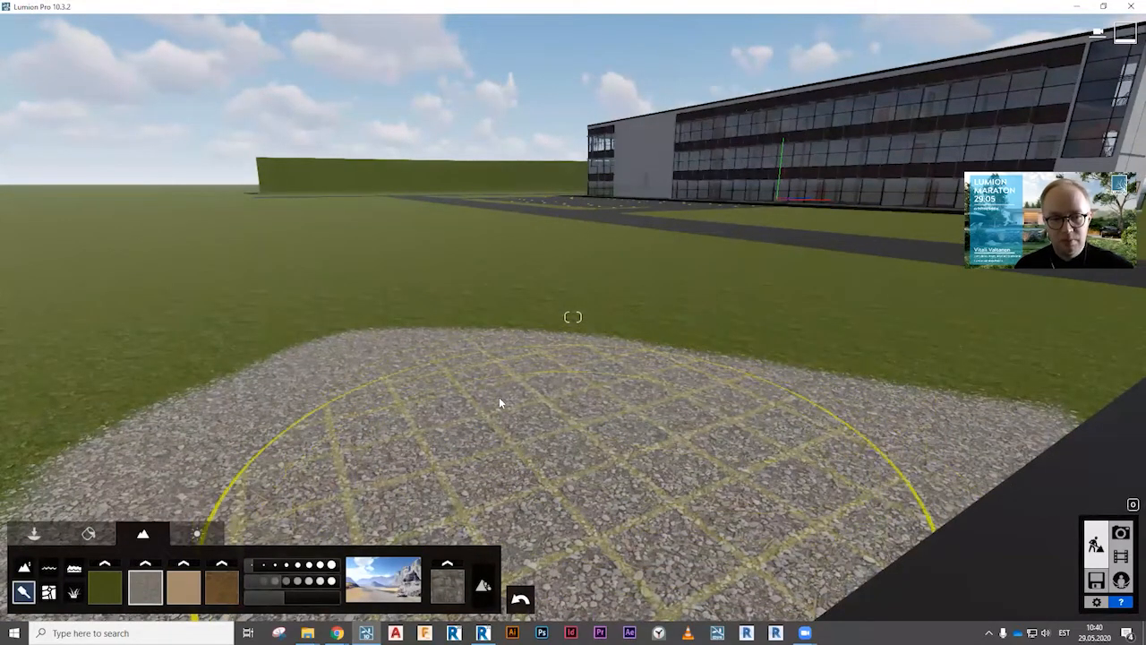
pyautogui.click(450, 306)
pyautogui.moveTo(387, 305)
pyautogui.mouseDown()
pyautogui.moveTo(341, 281)
pyautogui.moveTo(298, 322)
pyautogui.mouseUp()
pyautogui.moveTo(349, 382); pyautogui.dragTo(444, 407)
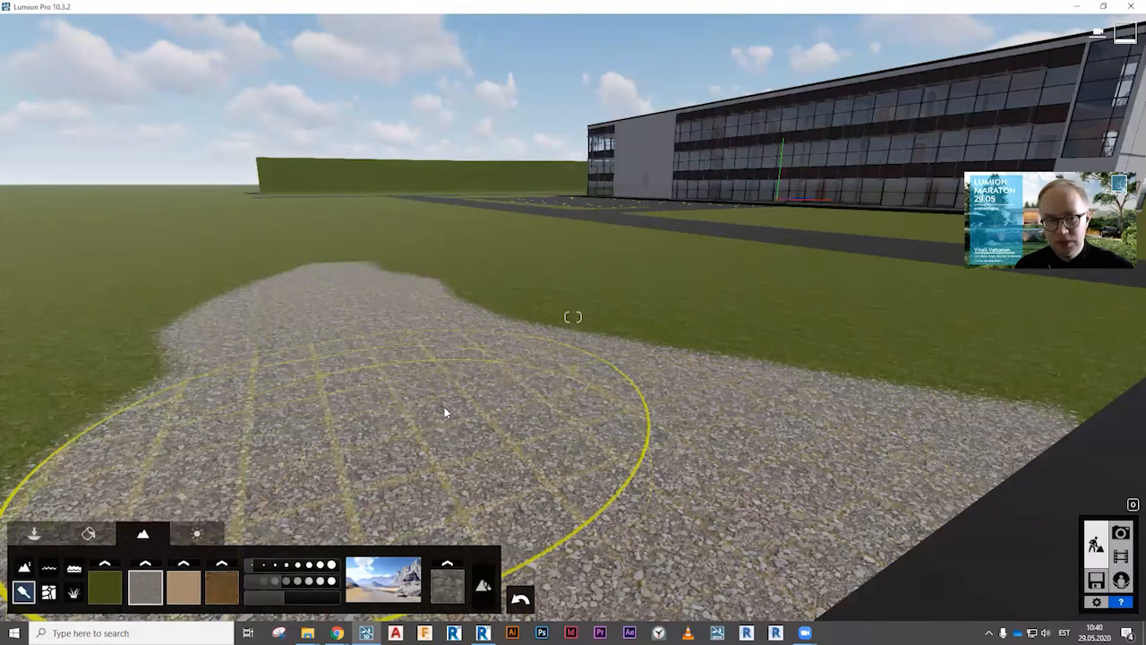
pyautogui.click(119, 585)
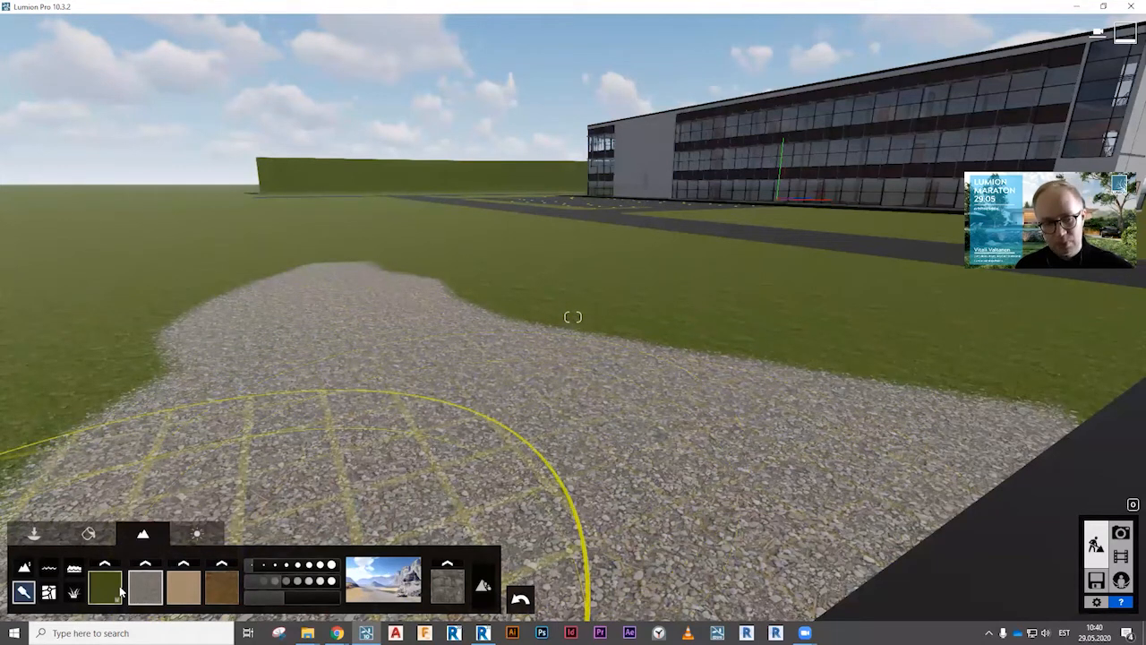
pyautogui.click(137, 587)
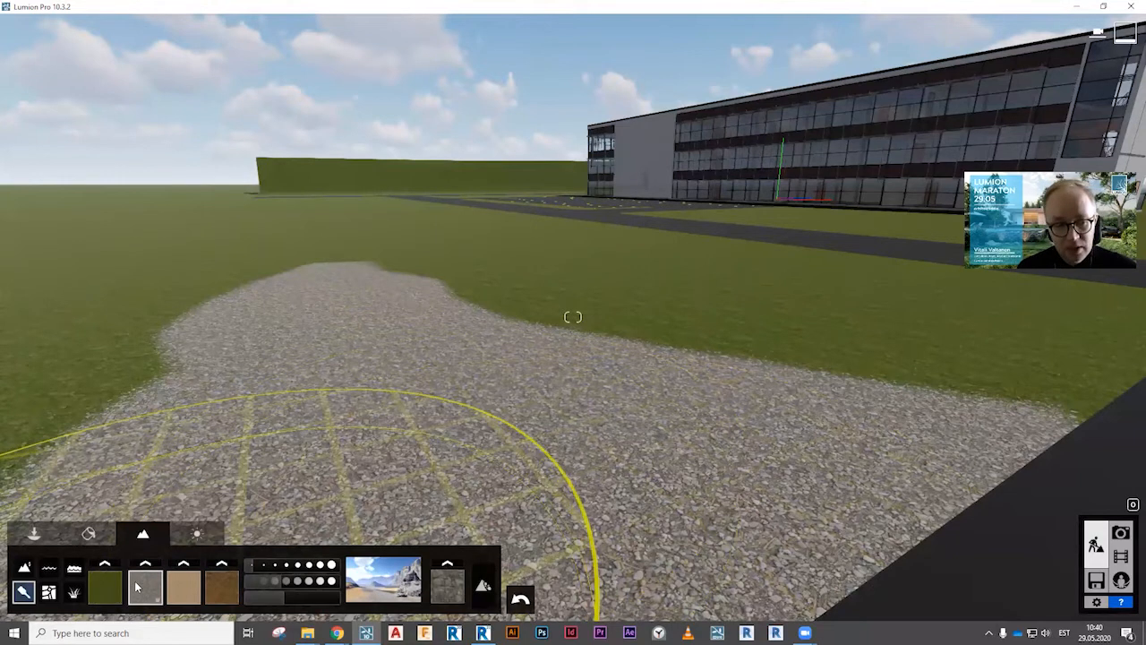
# Replace the sand paint texture with the mottled moss-and-rock landscape texture and paint it over the middle of the gravel.
pyautogui.click(183, 565)
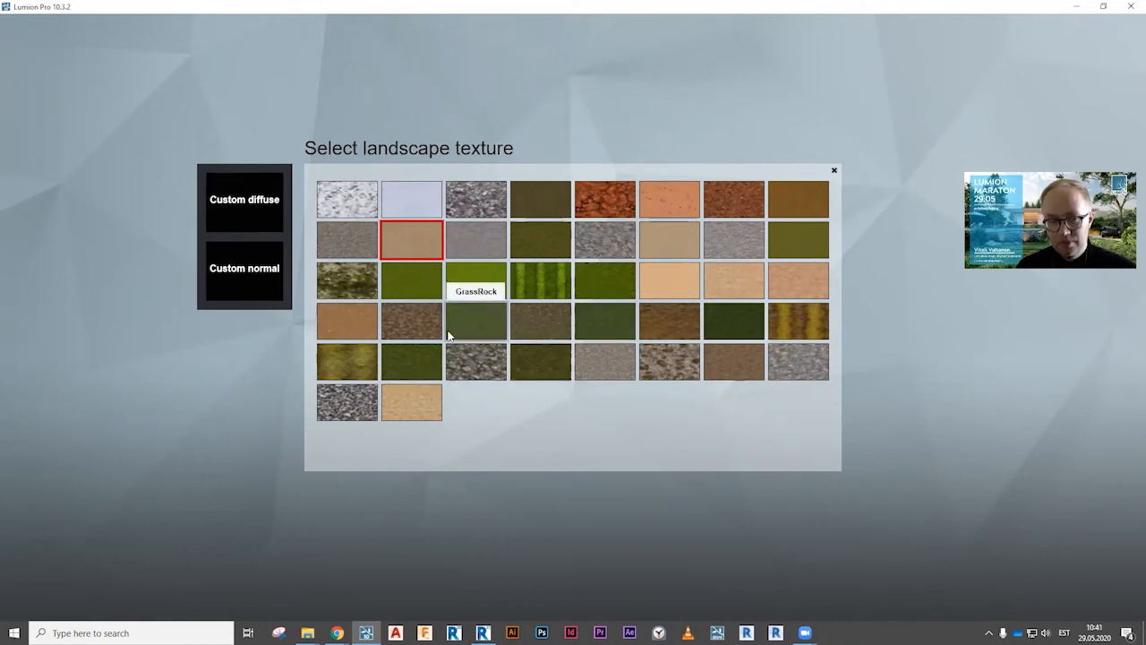
pyautogui.click(347, 279)
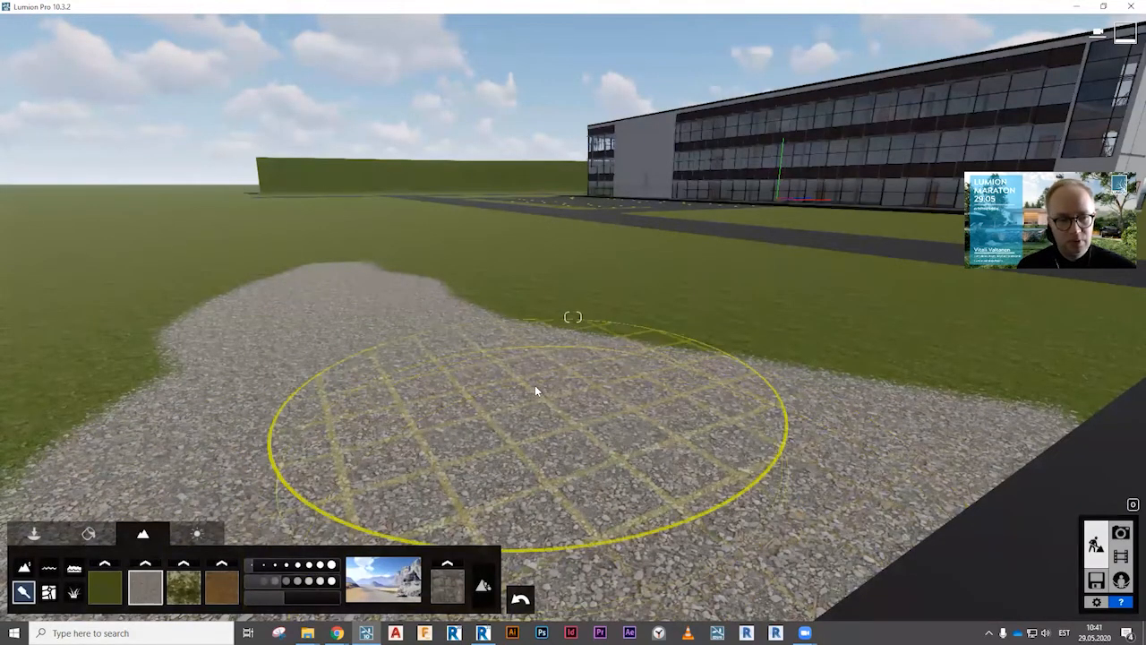
pyautogui.click(185, 586)
pyautogui.moveTo(488, 369)
pyautogui.mouseDown()
pyautogui.moveTo(422, 404)
pyautogui.moveTo(657, 439)
pyautogui.moveTo(634, 353)
pyautogui.moveTo(484, 337)
pyautogui.moveTo(381, 285)
pyautogui.moveTo(513, 360)
pyautogui.moveTo(525, 570)
pyautogui.mouseUp()
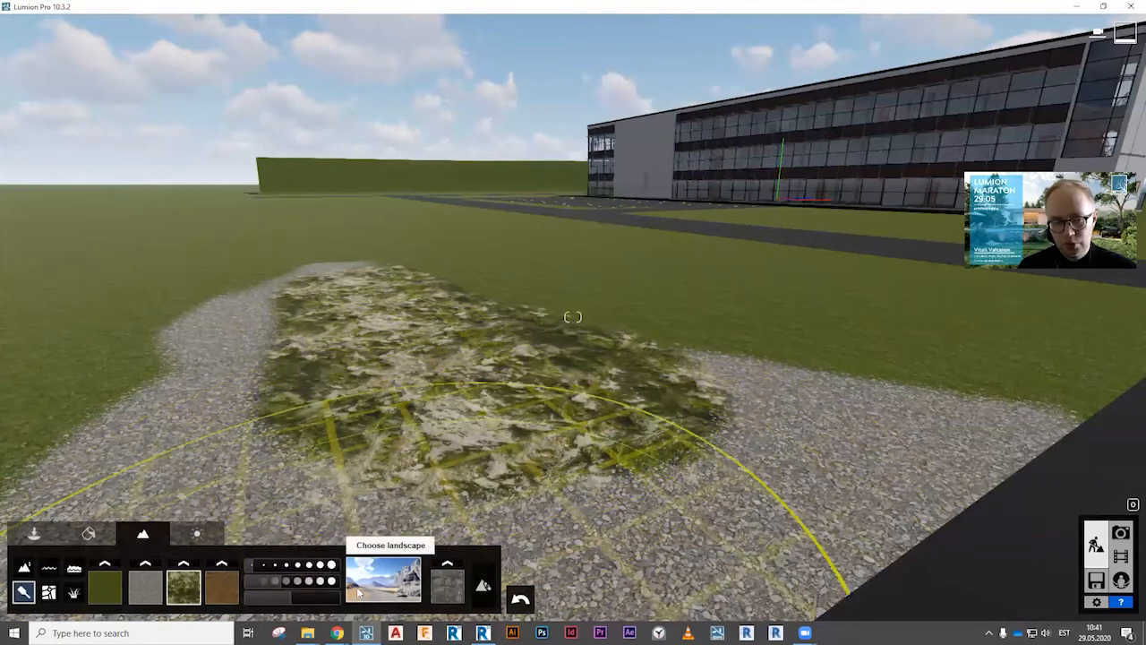
# Try a Tile size of 1.0 for the moss-and-rock texture and set it to 4.3.
pyautogui.click(291, 598)
pyautogui.moveTo(291, 597); pyautogui.dragTo(271, 604)
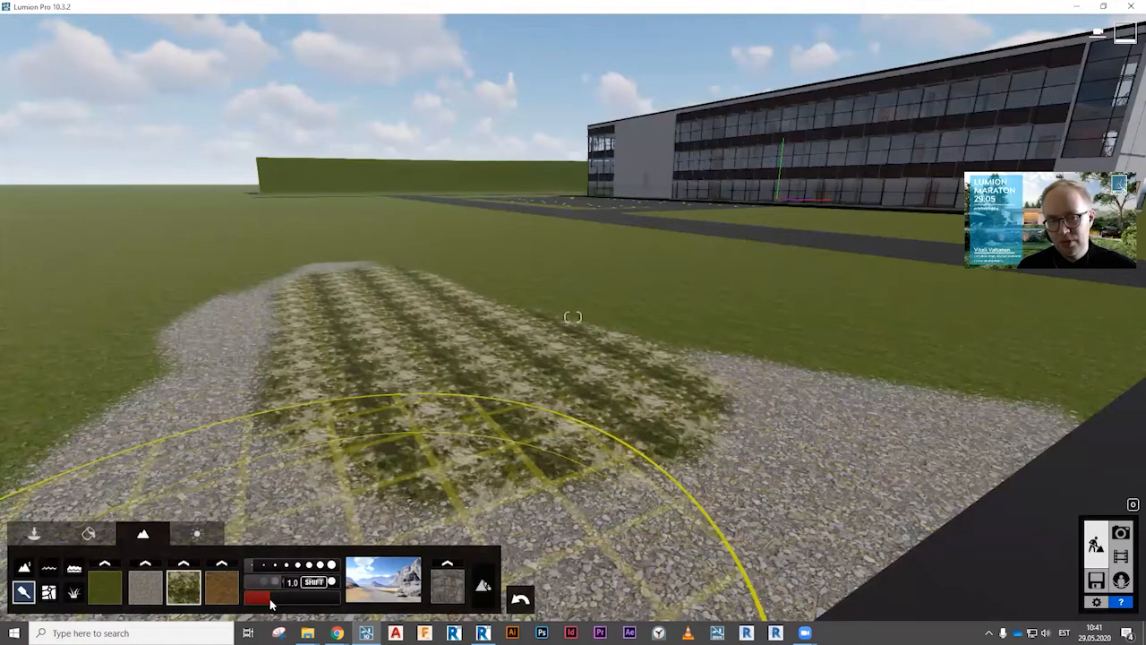
pyautogui.moveTo(269, 604); pyautogui.dragTo(292, 602)
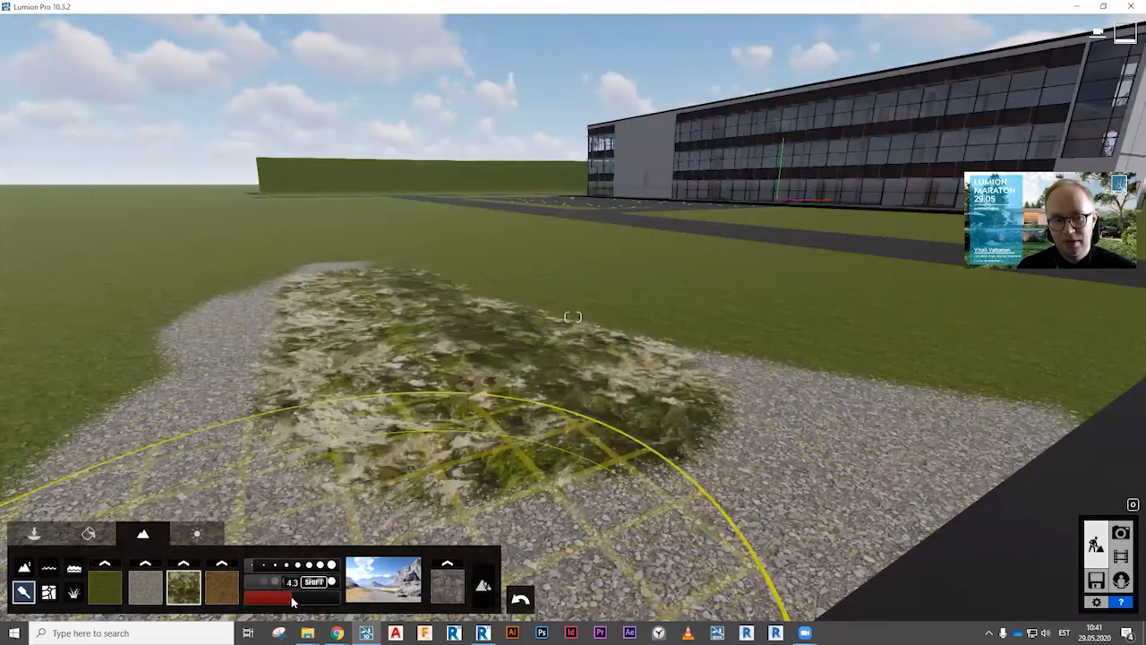
# Paint the grey gravel texture back over the whole moss-and-rock area in the middle of the patch.
pyautogui.click(152, 586)
pyautogui.moveTo(481, 271)
pyautogui.mouseDown()
pyautogui.moveTo(478, 339)
pyautogui.moveTo(491, 313)
pyautogui.moveTo(371, 282)
pyautogui.moveTo(363, 307)
pyautogui.mouseUp()
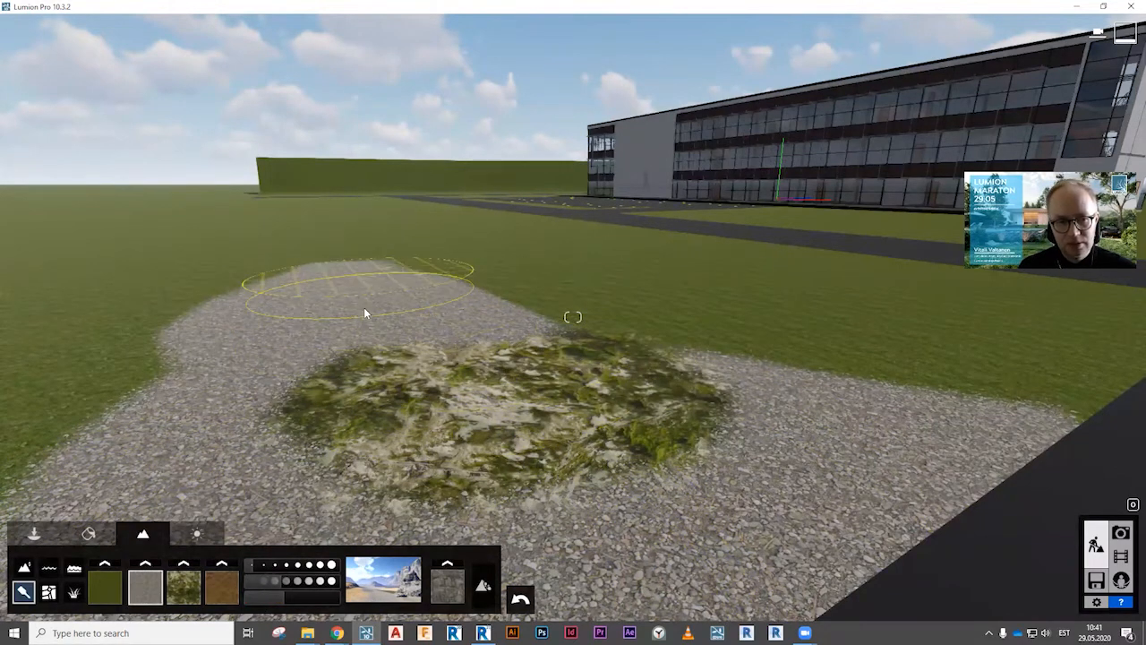
pyautogui.moveTo(557, 409)
pyautogui.mouseDown()
pyautogui.moveTo(592, 360)
pyautogui.moveTo(549, 346)
pyautogui.mouseUp()
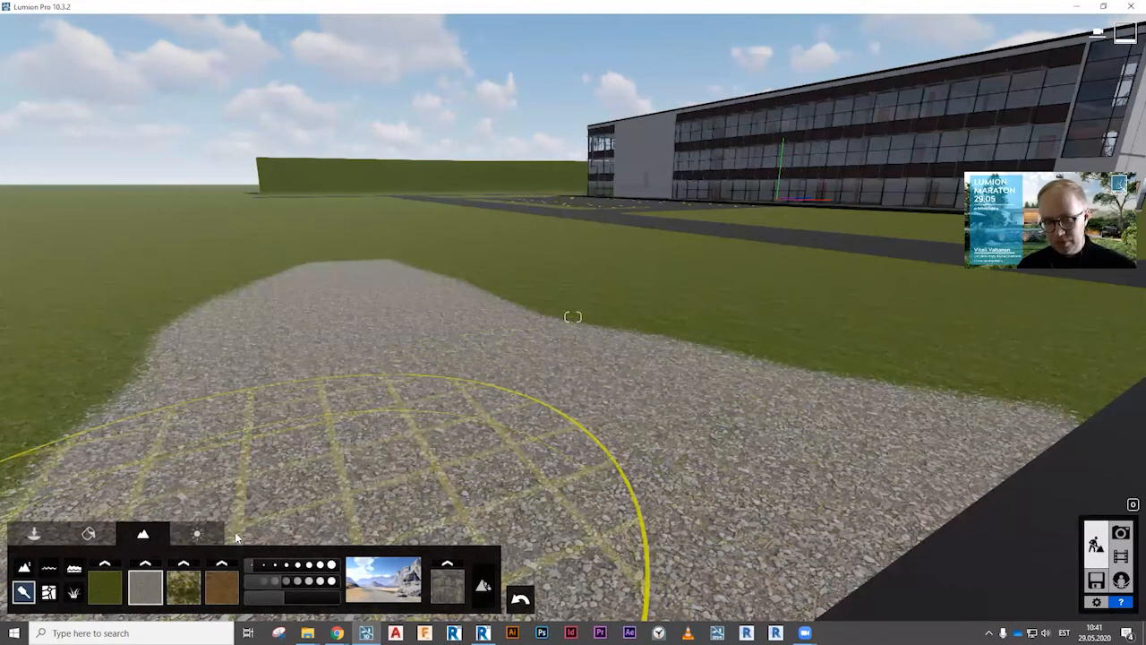
# Turn on the 3D landscape grass for the terrain around the gravel patches.
pyautogui.press('s')
pyautogui.moveTo(406, 431)
pyautogui.mouseDown(button='right')
pyautogui.moveTo(406, 421)
pyautogui.moveTo(625, 410)
pyautogui.moveTo(475, 405)
pyautogui.mouseUp(button='right')
pyautogui.press('w')
pyautogui.press('e')
pyautogui.press('d')
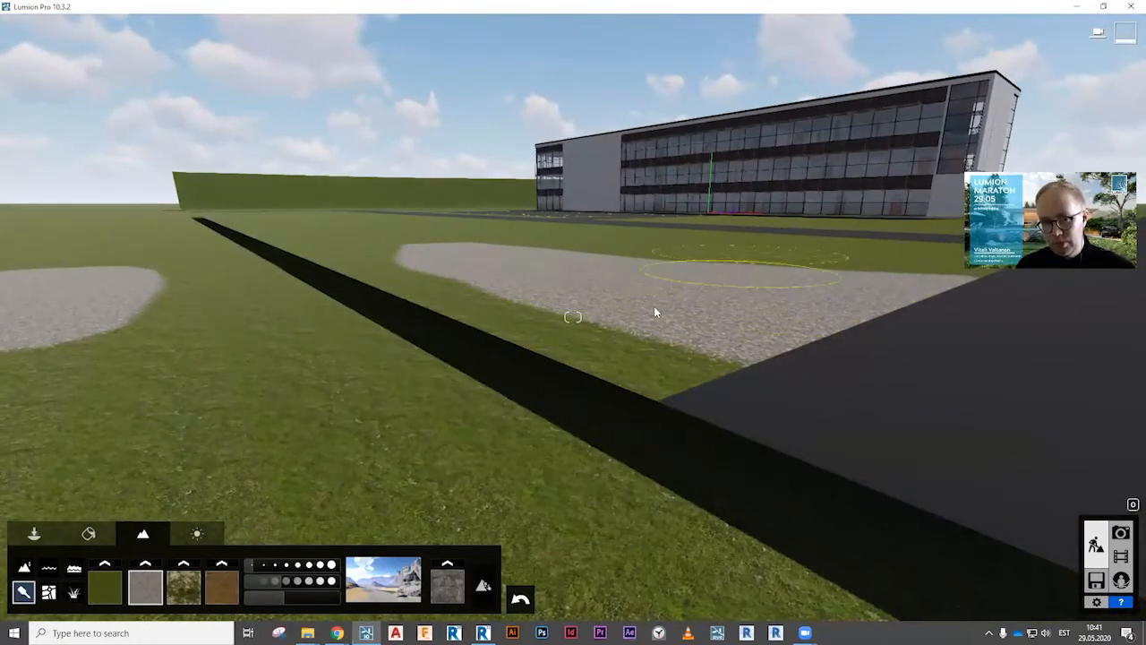
pyautogui.press('a')
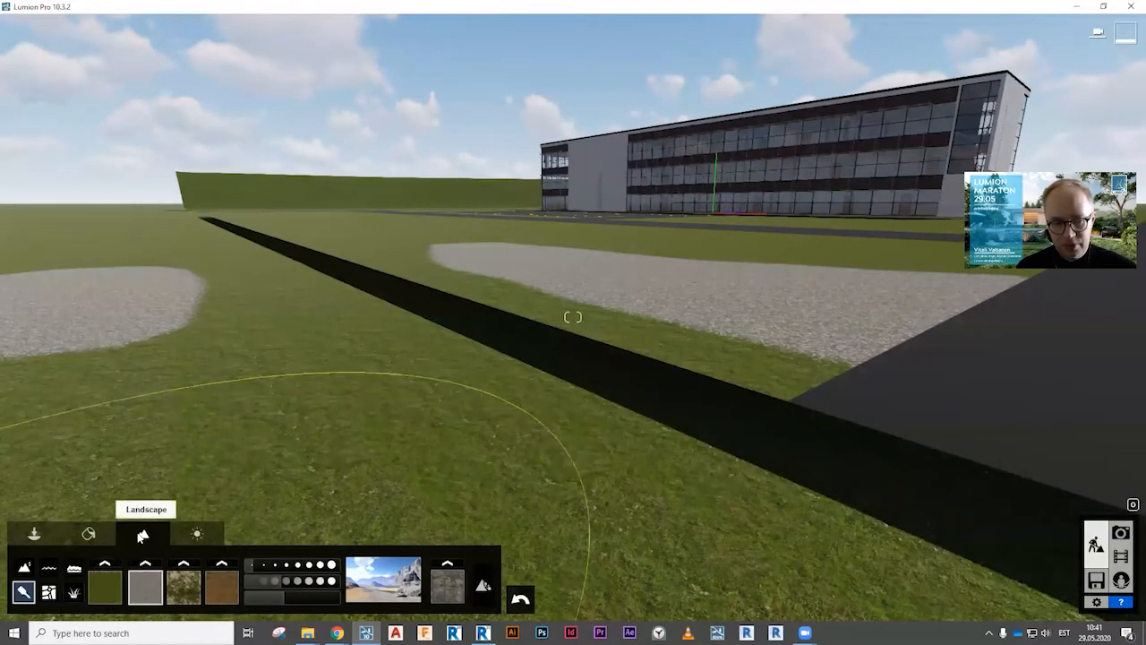
pyautogui.press('ctrl')
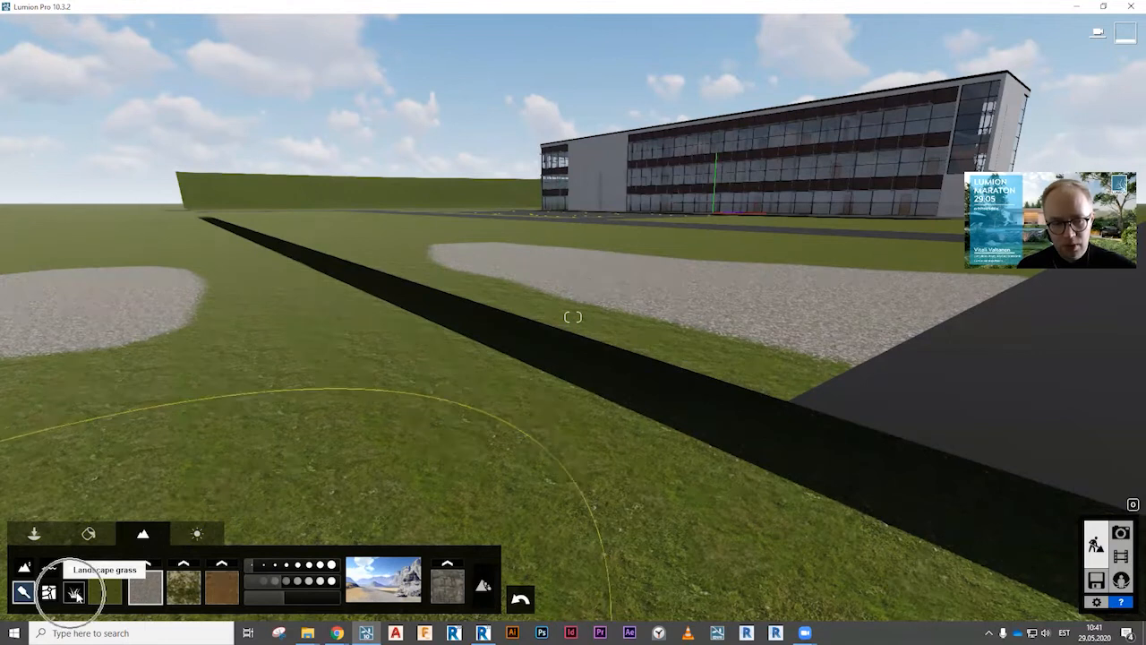
pyautogui.click(76, 593)
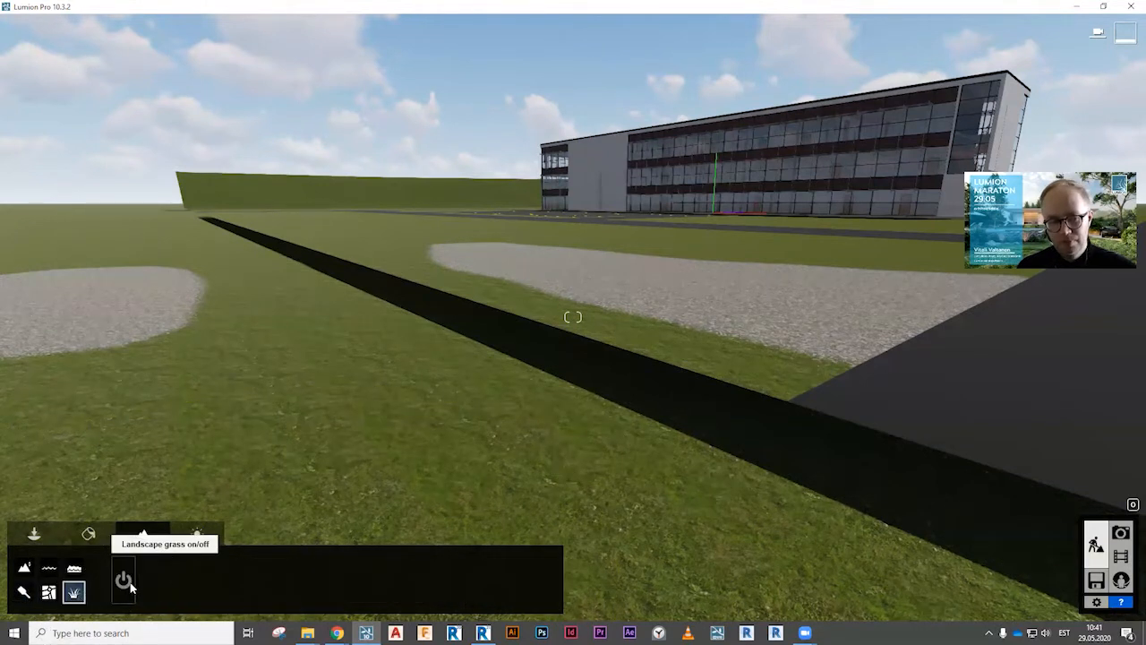
pyautogui.click(125, 580)
pyautogui.click(125, 581)
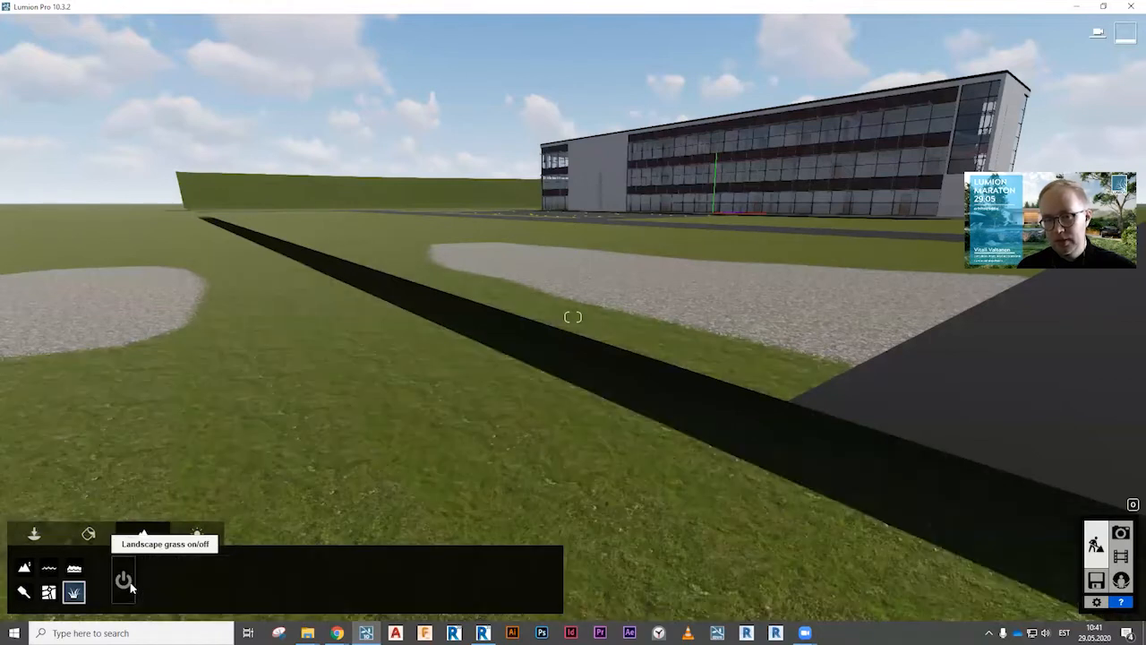
pyautogui.click(130, 585)
# Inspect the landscape grass up close beside the gravel and asphalt, and adjust the grass height.
pyautogui.press('w')
pyautogui.moveTo(595, 322); pyautogui.dragTo(465, 416, button='right')
pyautogui.press('w')
pyautogui.moveTo(555, 394); pyautogui.dragTo(504, 333, button='right')
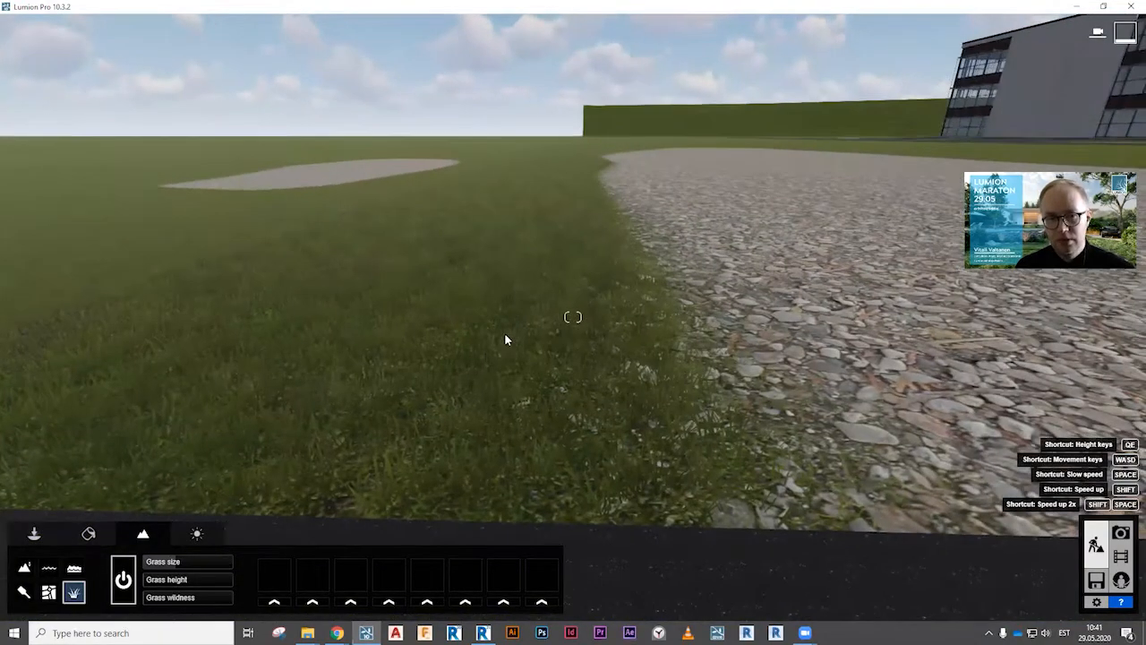
pyautogui.press('s')
pyautogui.moveTo(537, 327); pyautogui.dragTo(617, 374, button='right')
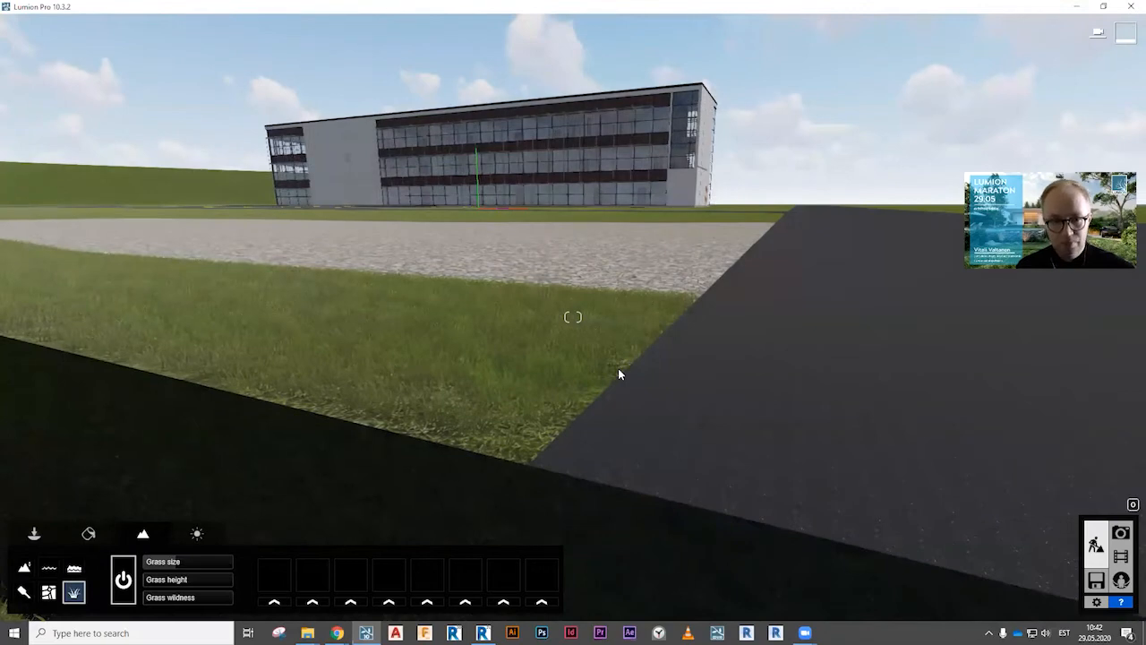
pyautogui.press('q')
pyautogui.press('w')
pyautogui.press('s')
pyautogui.moveTo(593, 378); pyautogui.dragTo(540, 345, button='right')
pyautogui.press('e')
pyautogui.press('w')
pyautogui.moveTo(506, 418); pyautogui.dragTo(515, 421, button='right')
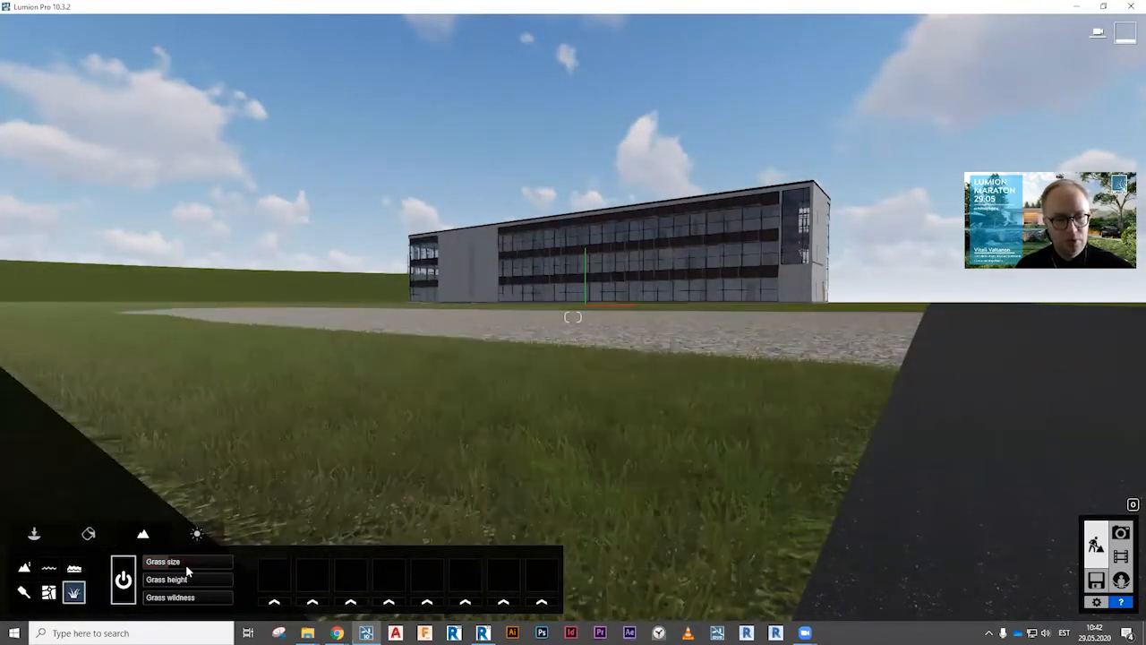
pyautogui.moveTo(168, 581)
pyautogui.mouseDown()
pyautogui.moveTo(210, 582)
pyautogui.moveTo(184, 582)
pyautogui.mouseUp()
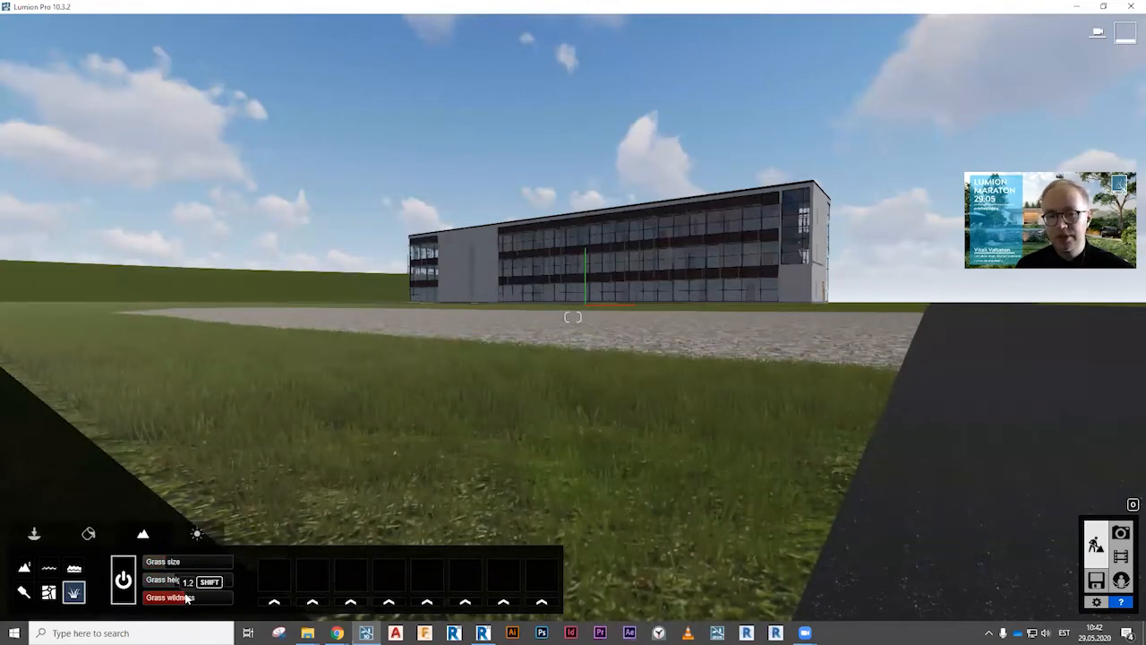
# Switch from grass settings to the green grass paint texture and cover the near part of the gravel patch beside the asphalt.
pyautogui.press('d')
pyautogui.press('q')
pyautogui.moveTo(447, 179); pyautogui.dragTo(412, 243, button='right')
pyautogui.press('e')
pyautogui.press('q')
pyautogui.moveTo(214, 327); pyautogui.dragTo(295, 324, button='right')
pyautogui.press('q')
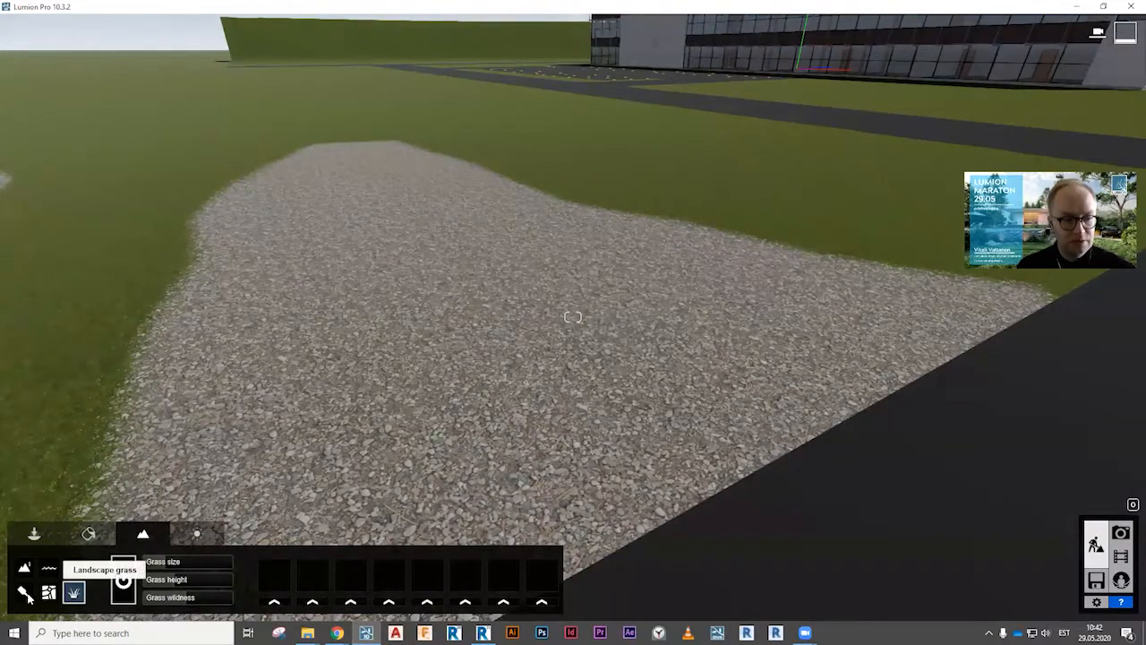
pyautogui.click(23, 592)
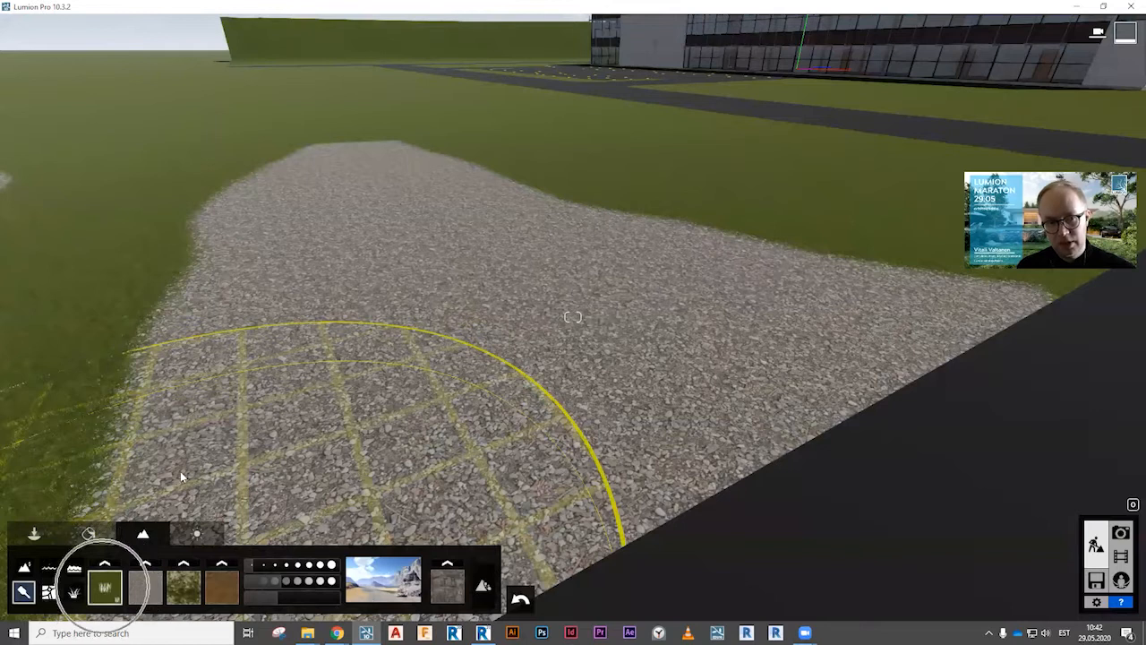
pyautogui.moveTo(628, 429)
pyautogui.mouseDown()
pyautogui.moveTo(671, 437)
pyautogui.moveTo(501, 325)
pyautogui.moveTo(477, 284)
pyautogui.mouseUp()
pyautogui.press('e')
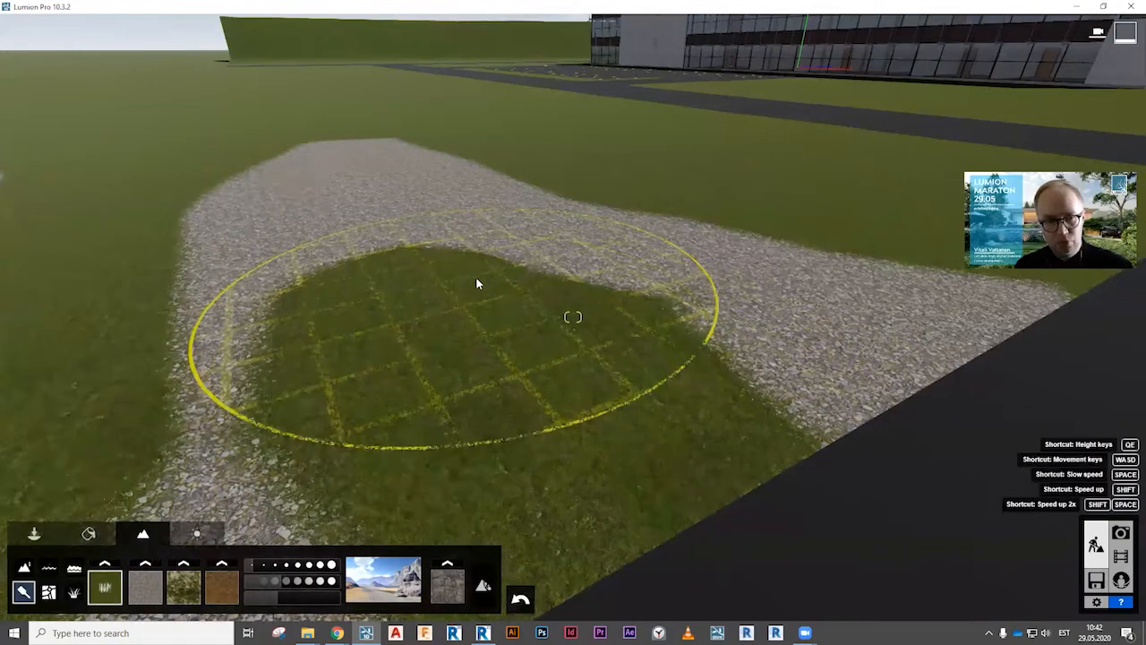
# Extend the grass texture across the middle of the gravel patch toward its far end.
pyautogui.press('e')
pyautogui.moveTo(476, 283); pyautogui.dragTo(396, 336, button='right')
pyautogui.press('a')
pyautogui.press('q')
pyautogui.moveTo(507, 416)
pyautogui.mouseDown()
pyautogui.moveTo(321, 378)
pyautogui.moveTo(209, 213)
pyautogui.moveTo(353, 202)
pyautogui.moveTo(445, 263)
pyautogui.mouseUp()
# Paint grass over the leftover gravel strip in the lawn between the asphalt surfaces.
pyautogui.moveTo(445, 264); pyautogui.dragTo(324, 336, button='right')
pyautogui.press('q')
pyautogui.press('q')
pyautogui.press('e')
pyautogui.press('w')
pyautogui.press('q')
pyautogui.moveTo(476, 364)
pyautogui.mouseDown()
pyautogui.moveTo(767, 363)
pyautogui.moveTo(588, 191)
pyautogui.moveTo(484, 135)
pyautogui.moveTo(527, 141)
pyautogui.mouseUp()
pyautogui.press('w')
pyautogui.press('q')
pyautogui.press('q')
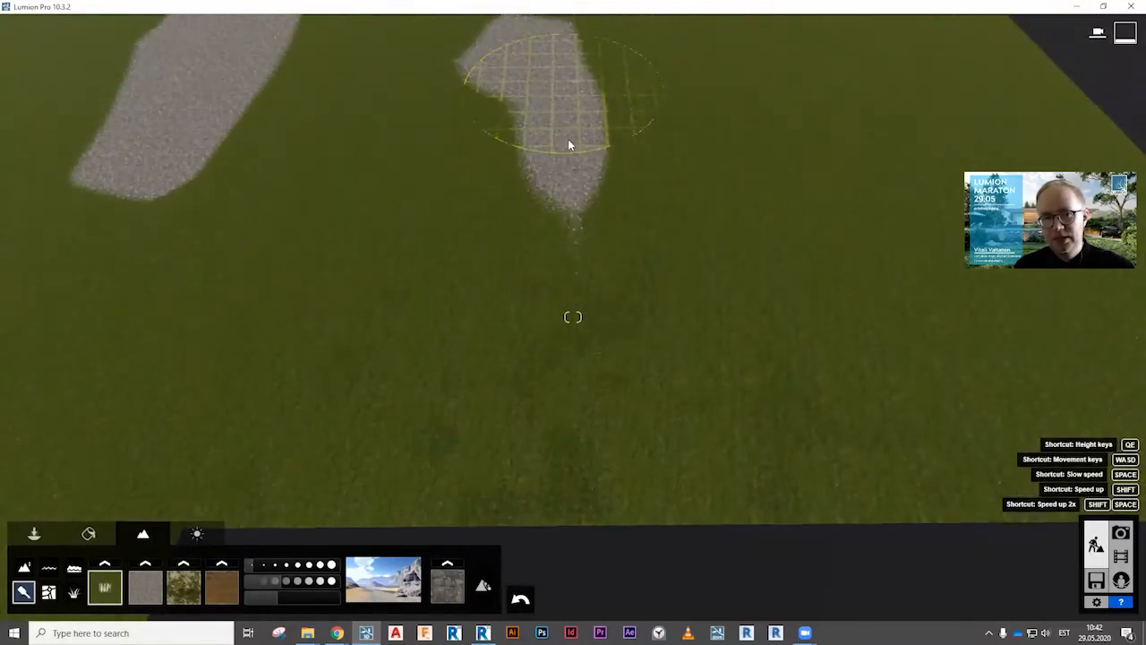
pyautogui.moveTo(578, 345)
pyautogui.mouseDown()
pyautogui.moveTo(556, 178)
pyautogui.moveTo(525, 148)
pyautogui.moveTo(599, 254)
pyautogui.mouseUp()
# Open the Site - Grass material of the lawn in the building's courtyard for editing.
pyautogui.moveTo(557, 347); pyautogui.dragTo(658, 210, button='right')
pyautogui.press('e')
pyautogui.press('q')
pyautogui.moveTo(573, 317); pyautogui.dragTo(580, 269, button='right')
pyautogui.press('w')
pyautogui.press('w')
pyautogui.press('d')
pyautogui.press('q')
pyautogui.press('w')
pyautogui.press('d')
pyautogui.press('w')
pyautogui.press('e')
pyautogui.press('w')
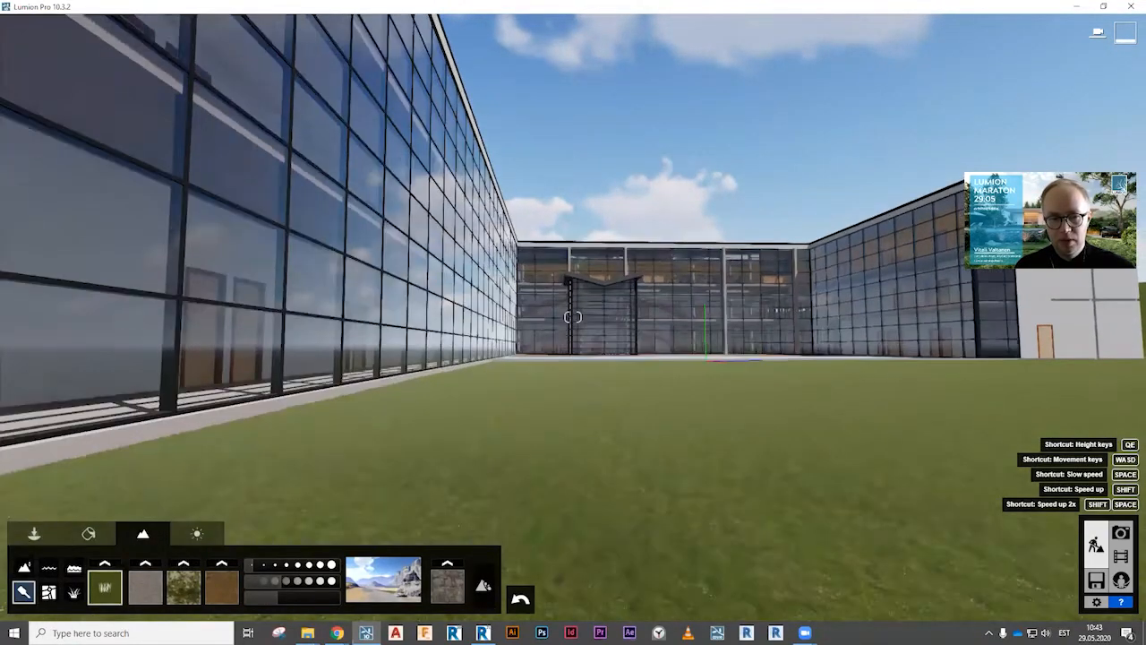
pyautogui.click(88, 534)
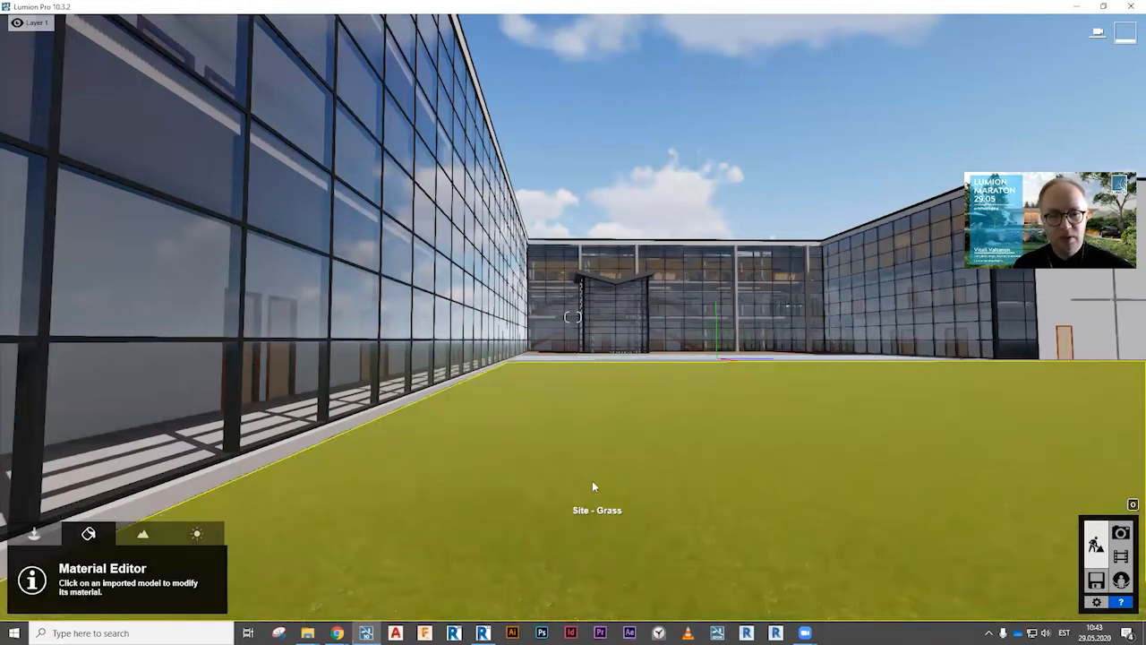
pyautogui.click(591, 484)
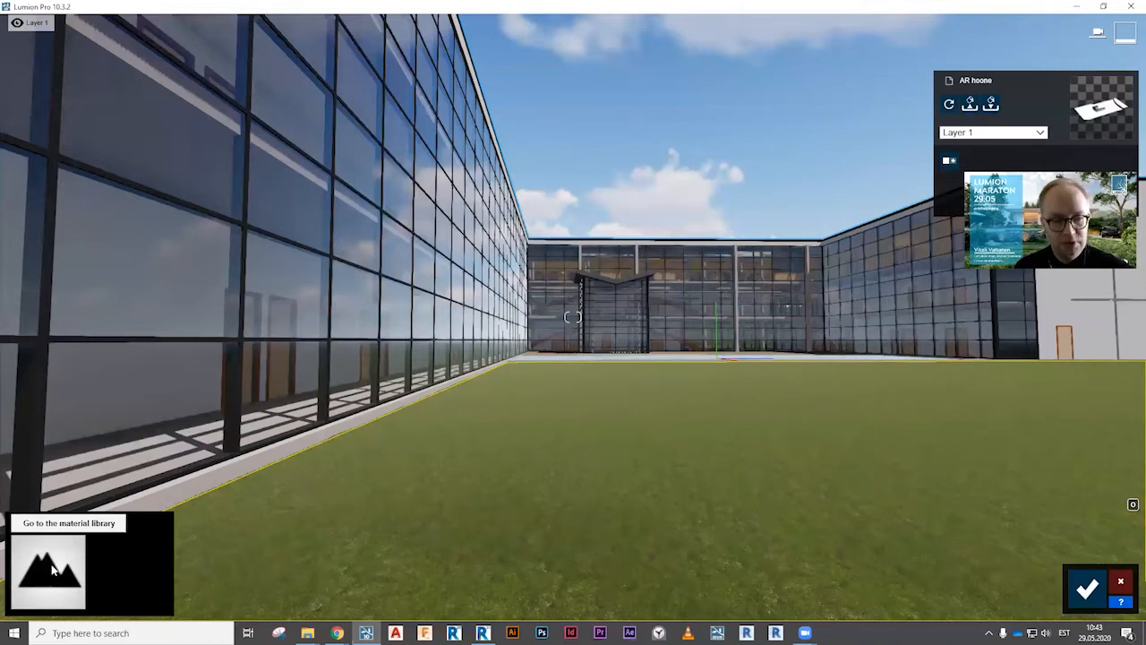
# Try the long, tufted 3D Grass material from the library's Various category on the courtyard lawn.
pyautogui.click(52, 569)
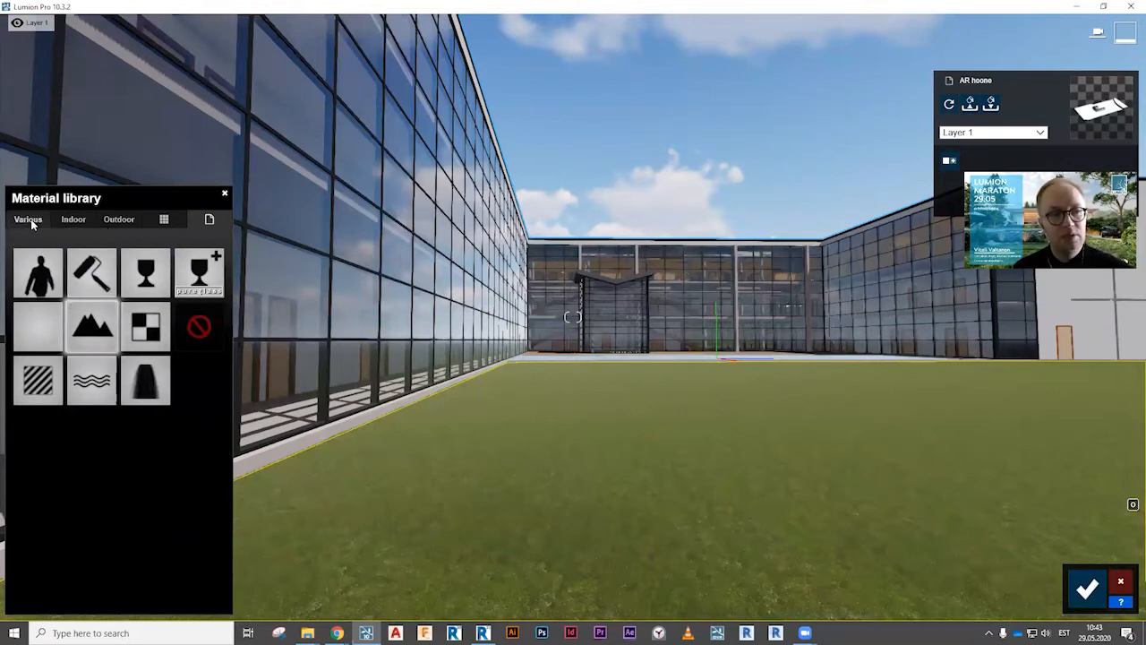
pyautogui.click(118, 220)
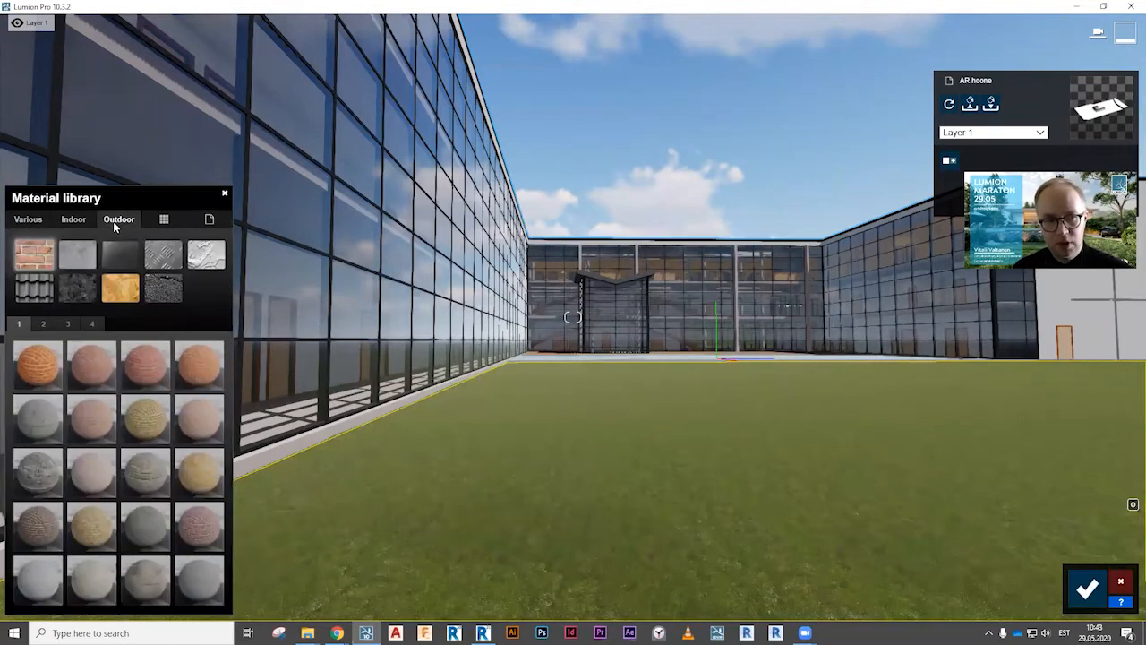
pyautogui.click(28, 221)
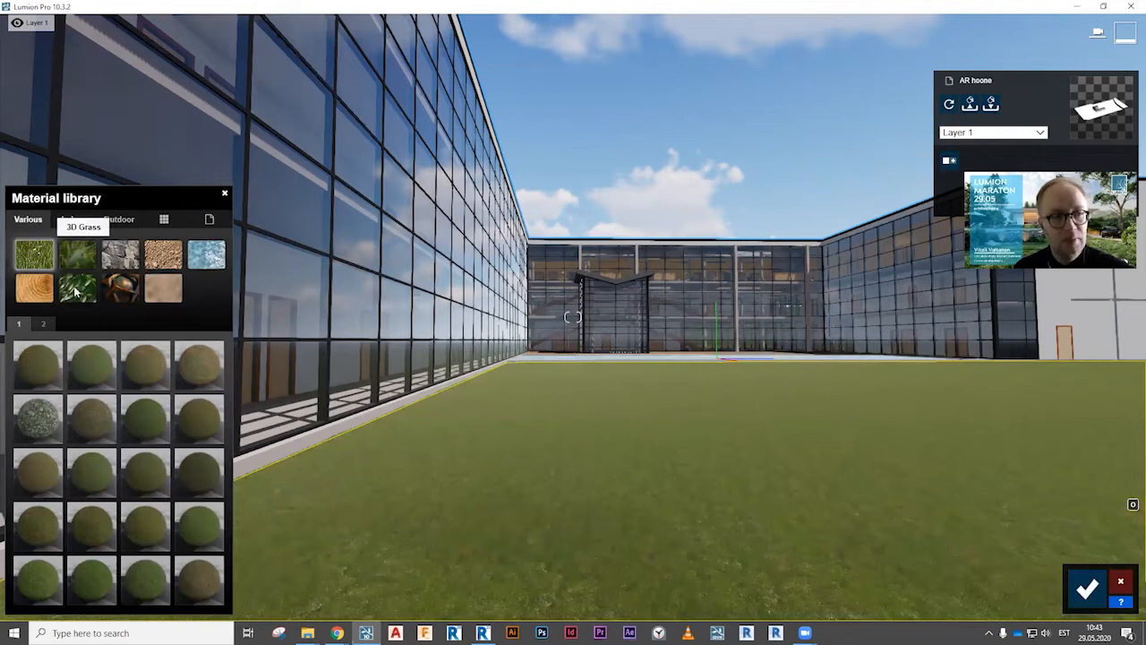
pyautogui.click(73, 243)
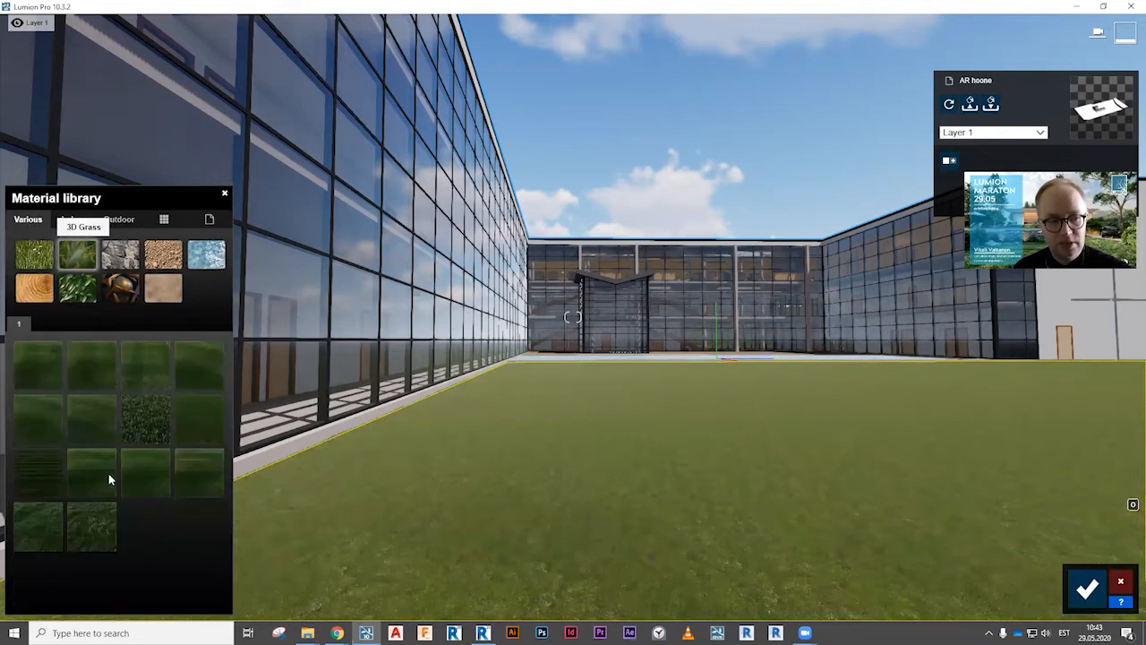
pyautogui.click(98, 530)
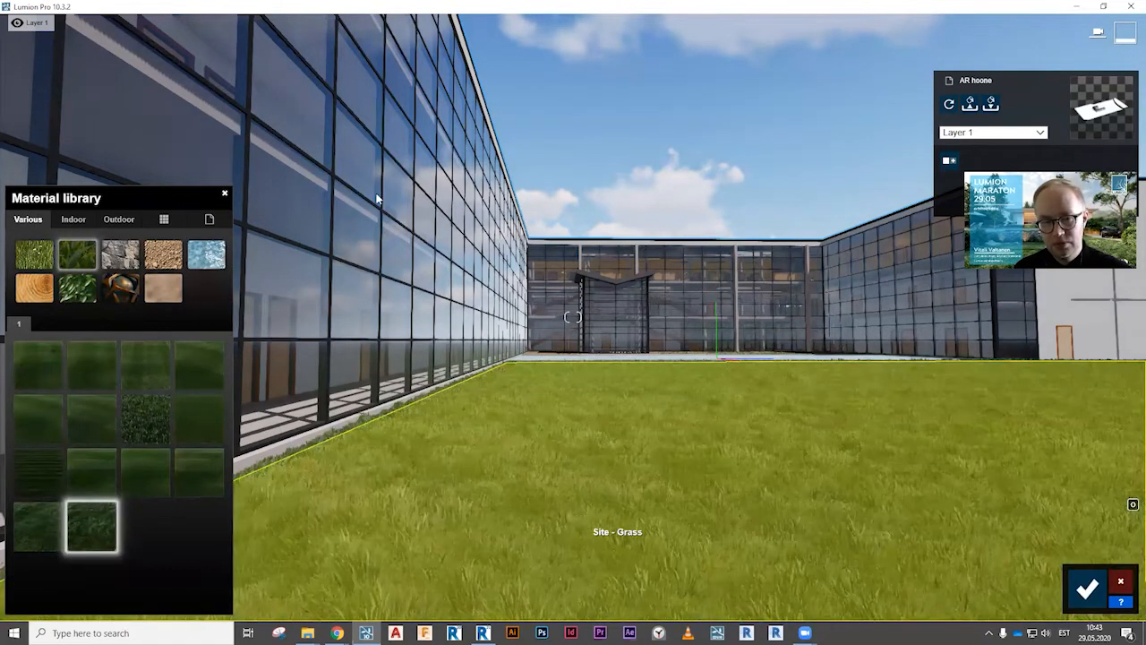
# View the tufted grass near the glass facade, and try the short, dense 3D Grass material on the courtyard lawn.
pyautogui.press('a')
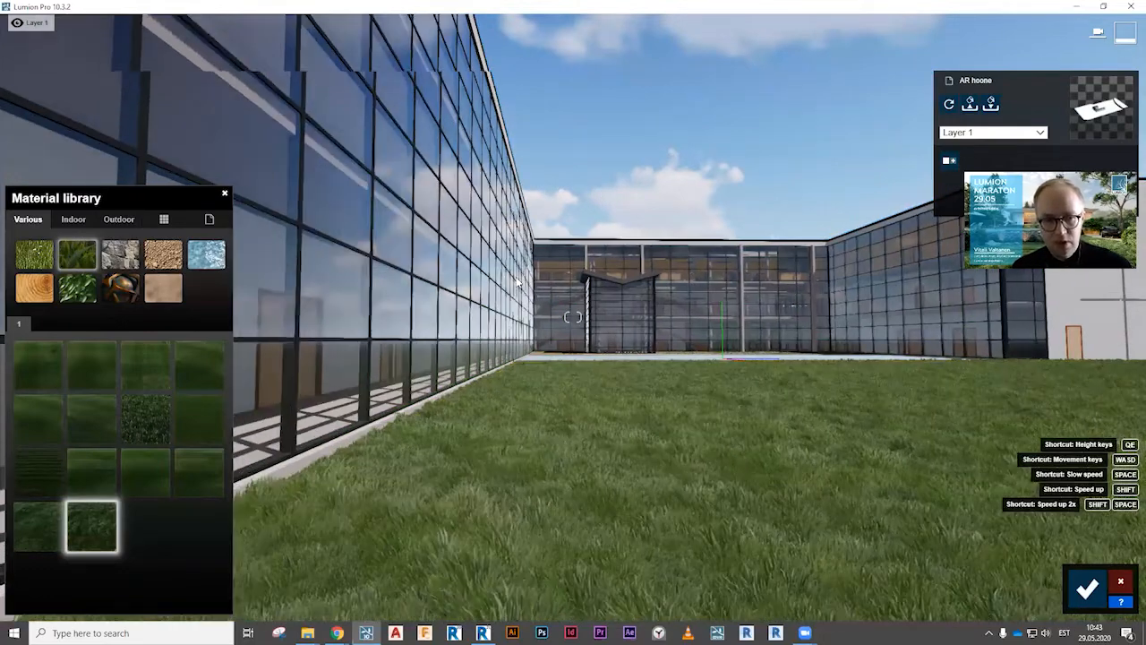
pyautogui.press('e')
pyautogui.press('a')
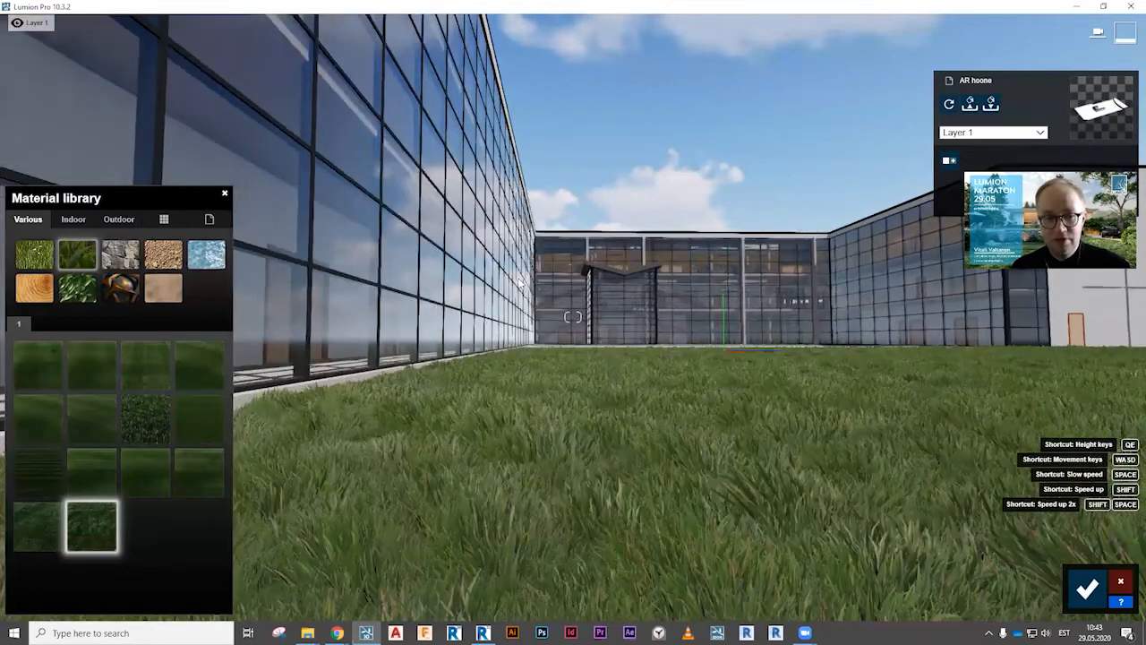
pyautogui.press('a')
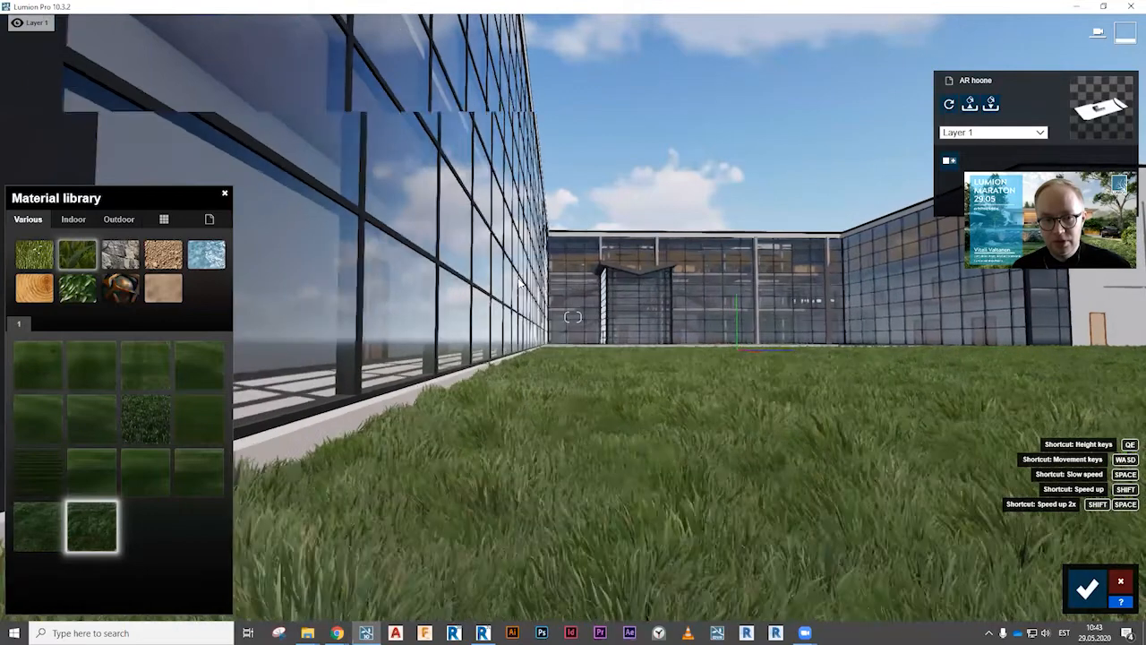
pyautogui.press('a')
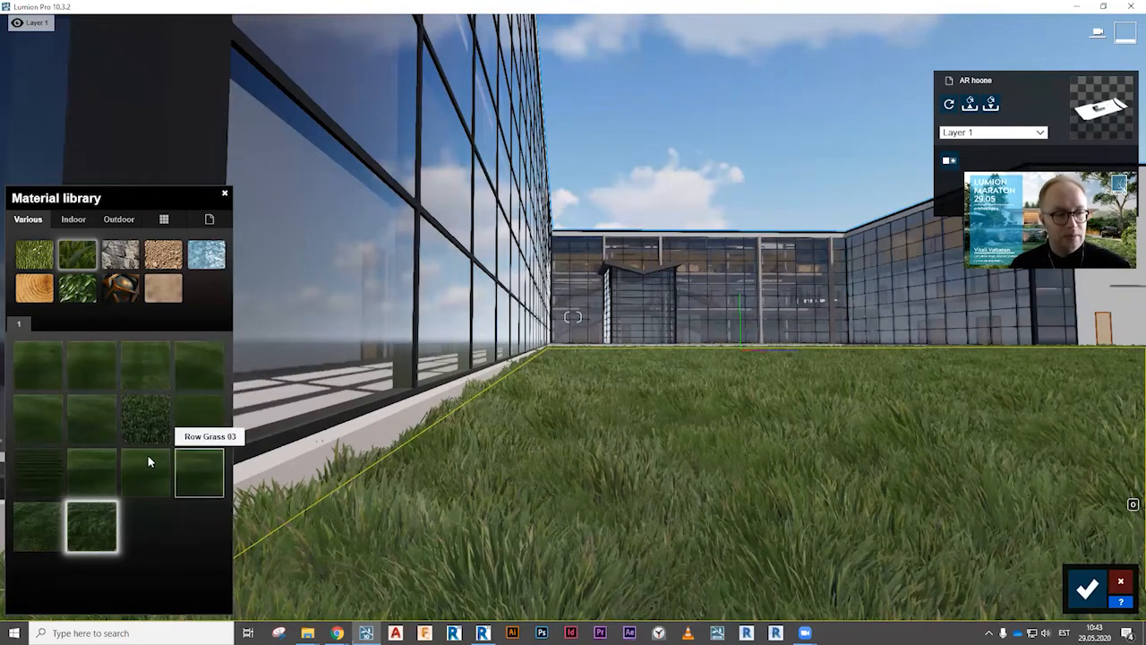
pyautogui.click(145, 419)
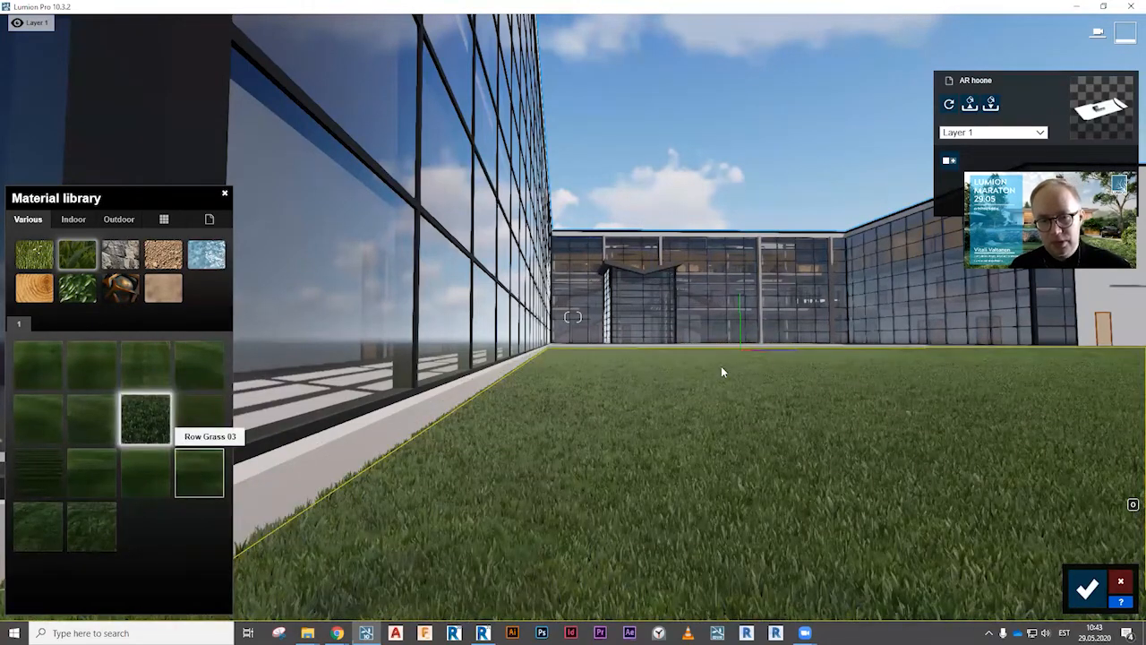
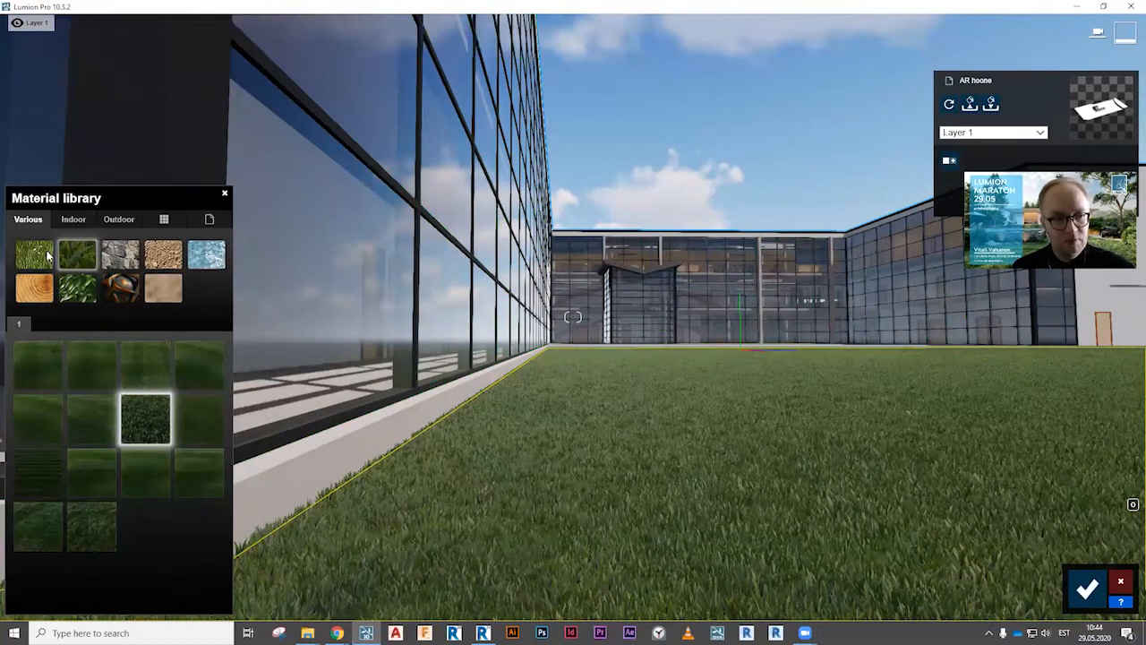
# Assign the Landscape material to the courtyard lawn again and save the material changes.
pyautogui.click(208, 220)
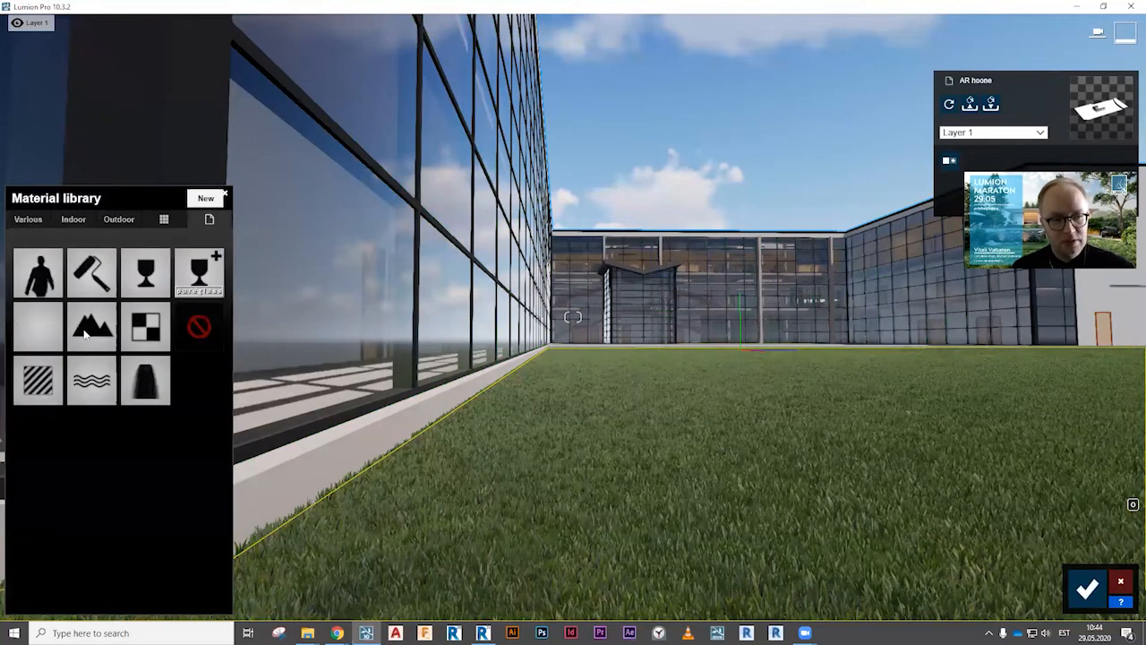
pyautogui.click(92, 320)
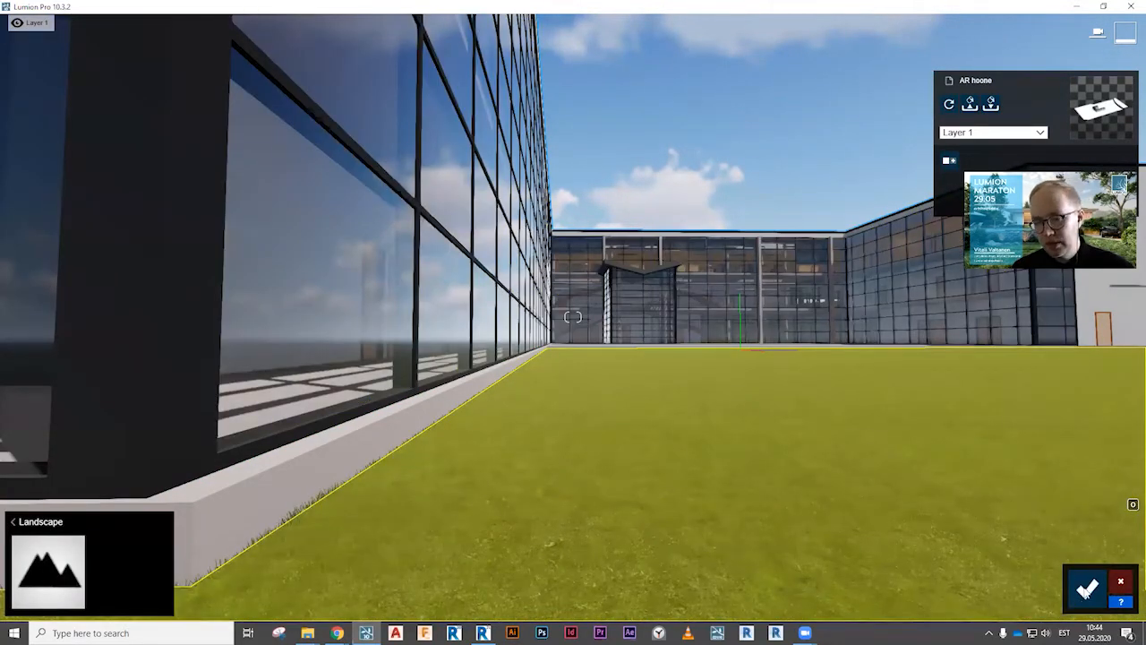
pyautogui.click(1085, 591)
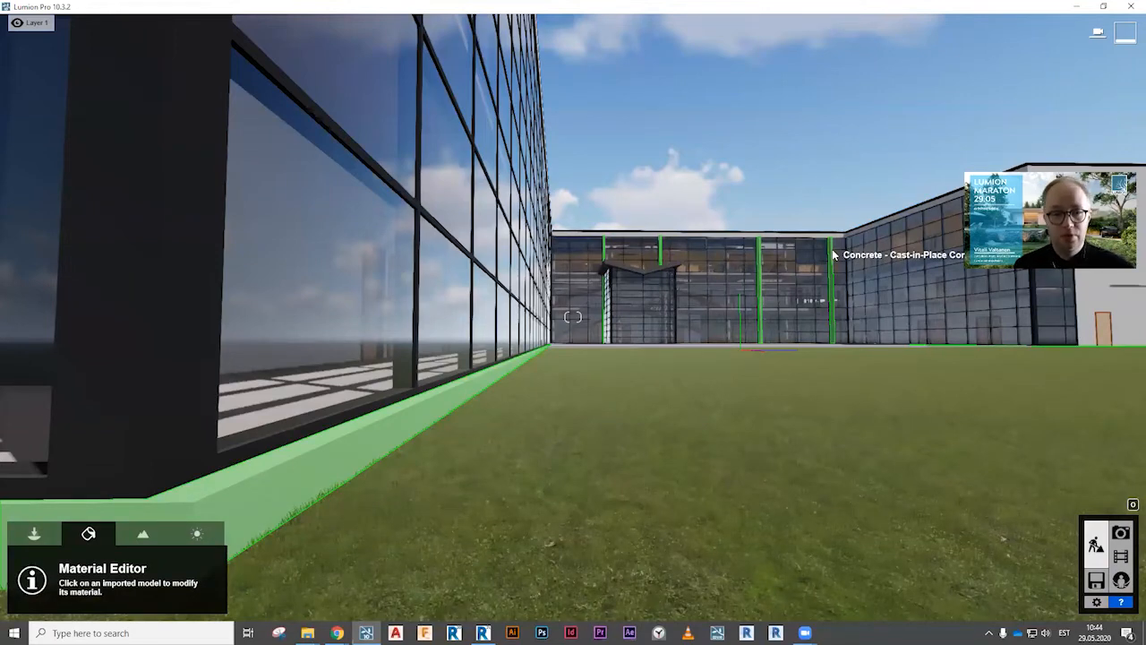
# Examine the courtyard pool, the wooden deck, the roof and the building's white end wall from several viewpoints.
pyautogui.press('w')
pyautogui.press('q')
pyautogui.moveTo(830, 267); pyautogui.dragTo(851, 313, button='right')
pyautogui.press('w')
pyautogui.press('q')
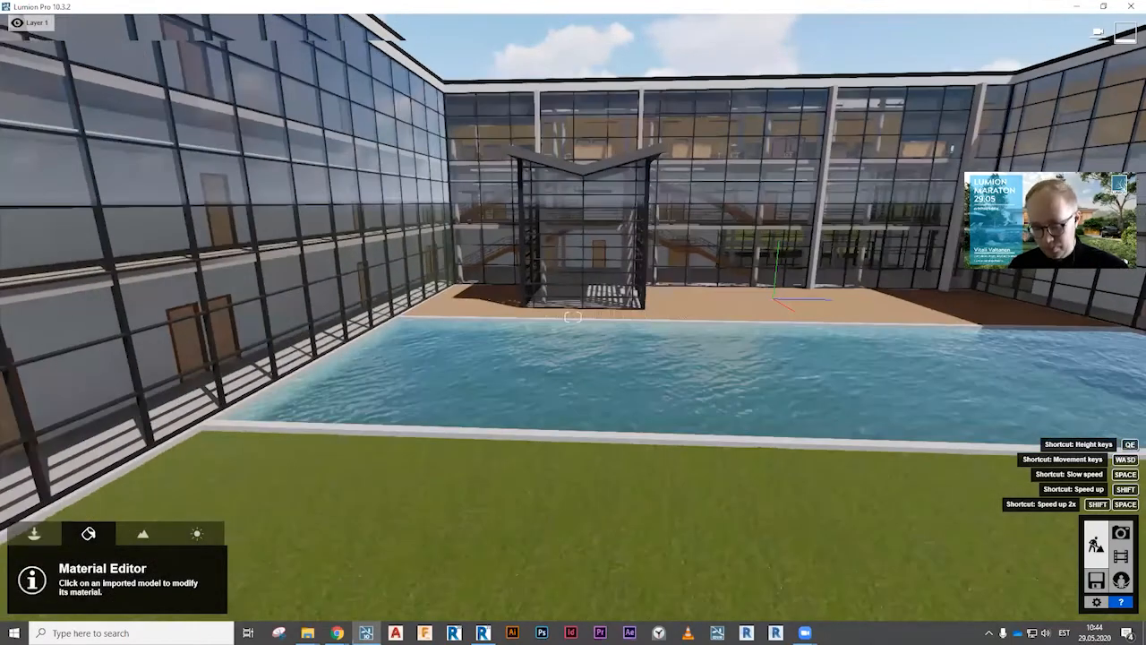
pyautogui.press('s')
pyautogui.press('s')
pyautogui.press('q')
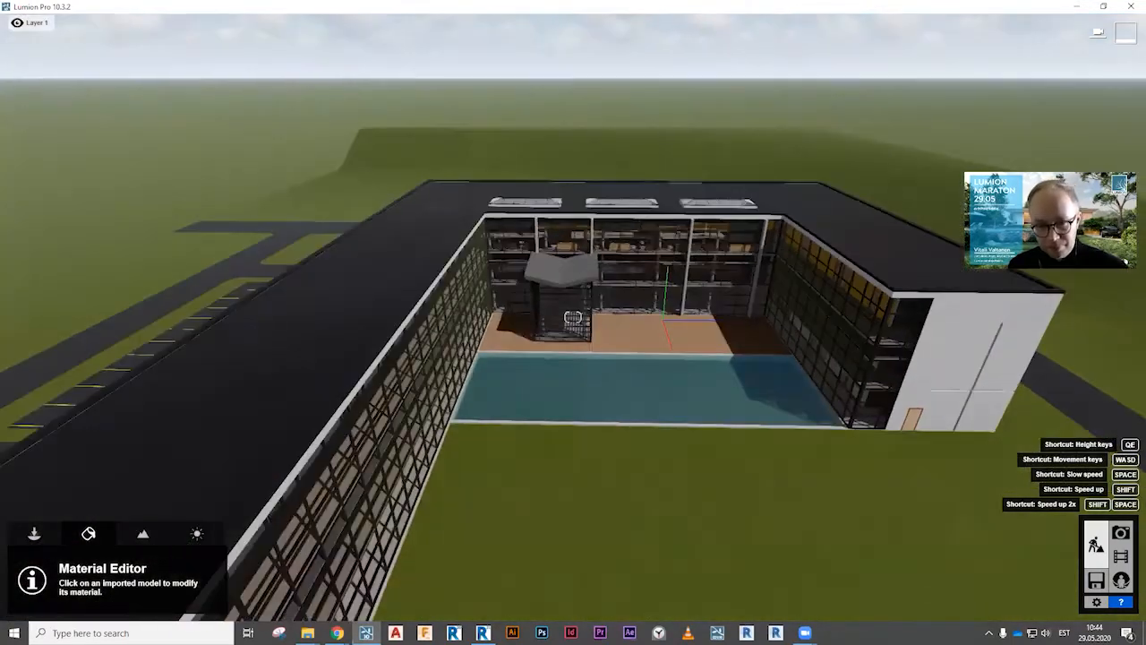
pyautogui.press('e')
pyautogui.moveTo(573, 317); pyautogui.dragTo(488, 281, button='right')
pyautogui.press('s')
pyautogui.press('a')
pyautogui.press('d')
pyautogui.press('w')
pyautogui.press('d')
pyautogui.press('s')
pyautogui.press('w')
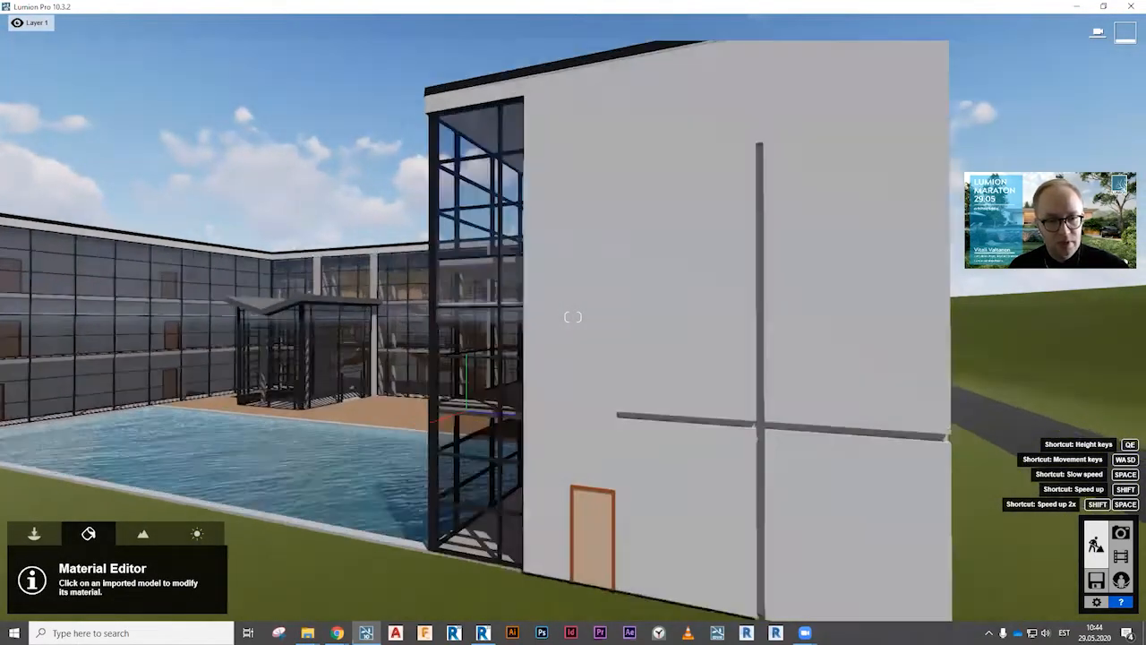
# Assign the Standard material to the building's External Wall Insulation surface and remove its normal map.
pyautogui.press('a')
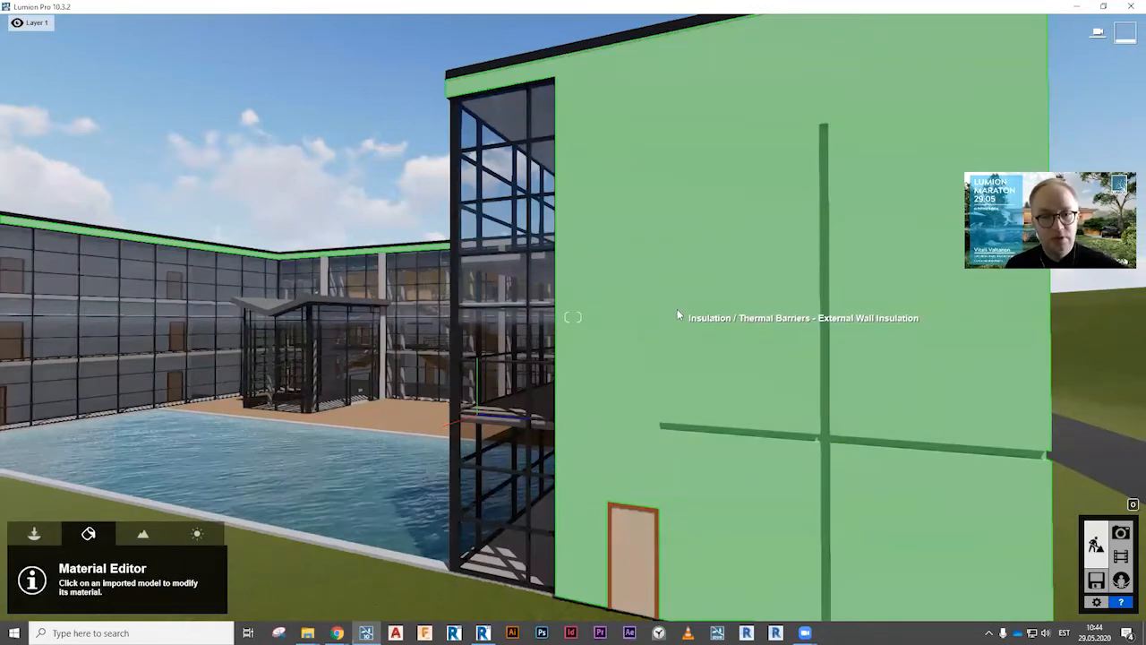
pyautogui.click(678, 312)
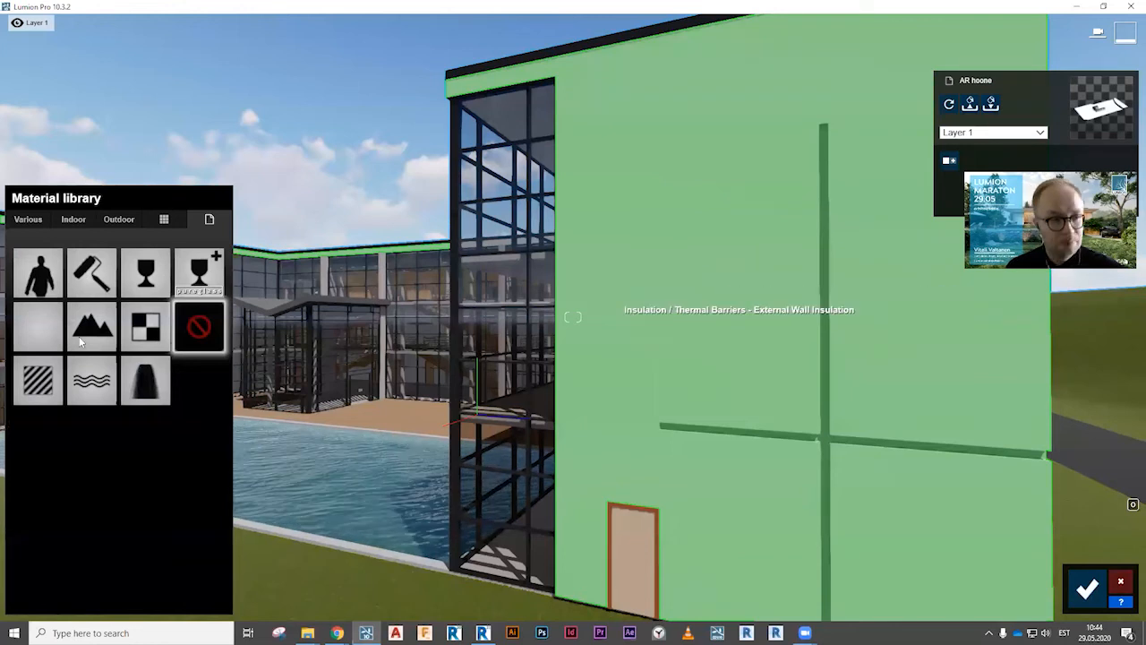
pyautogui.click(36, 385)
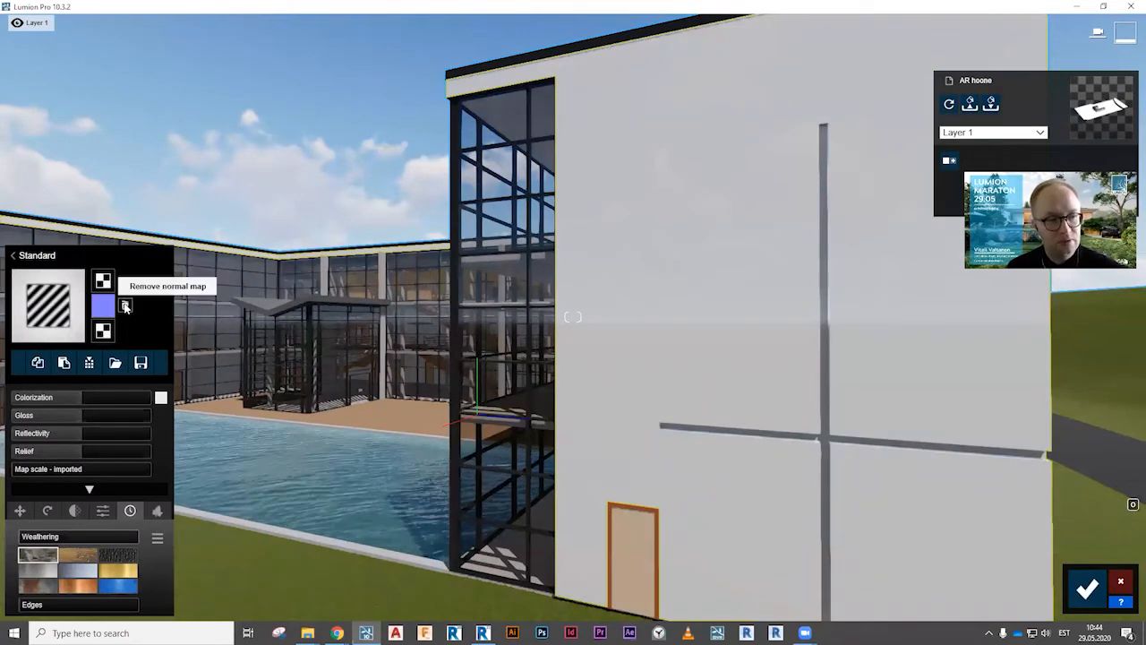
pyautogui.click(125, 307)
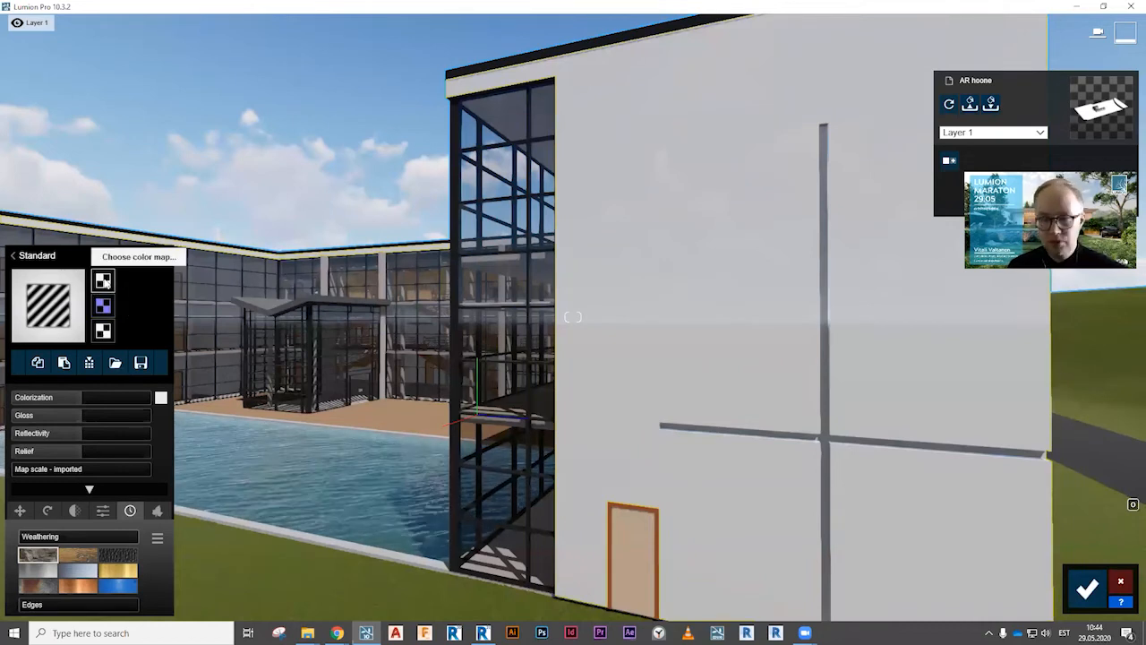
# Start choosing a color map for the wall material and search the AR, Desktop and MA folders for a texture image.
pyautogui.click(104, 281)
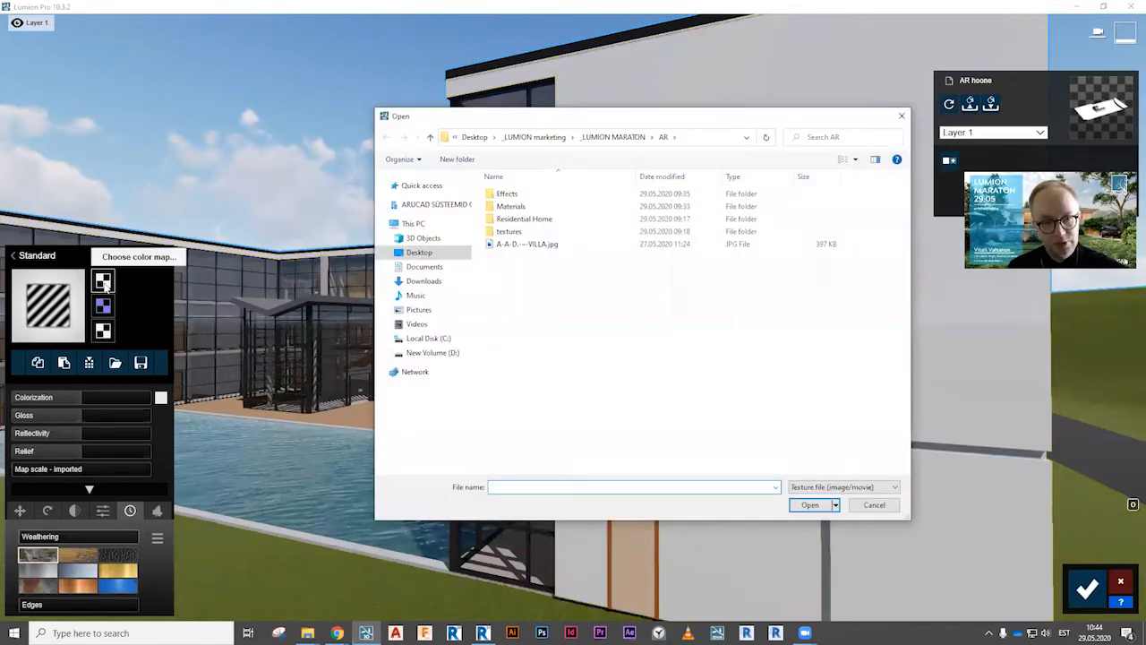
pyautogui.click(614, 138)
pyautogui.doubleClick(581, 214)
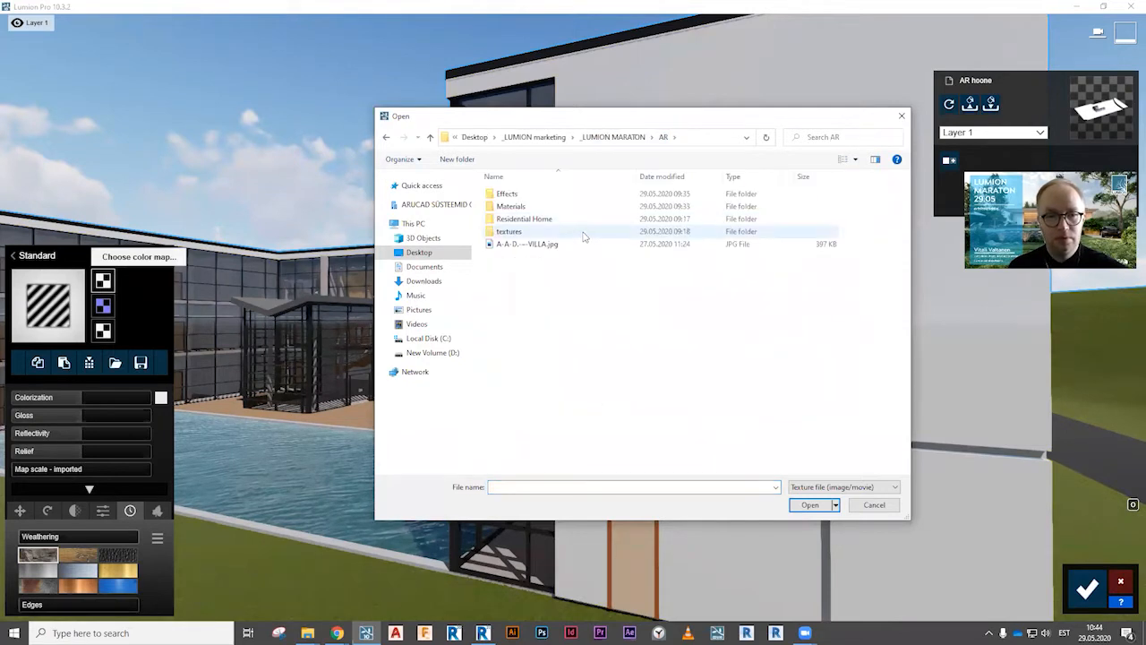
pyautogui.click(547, 247)
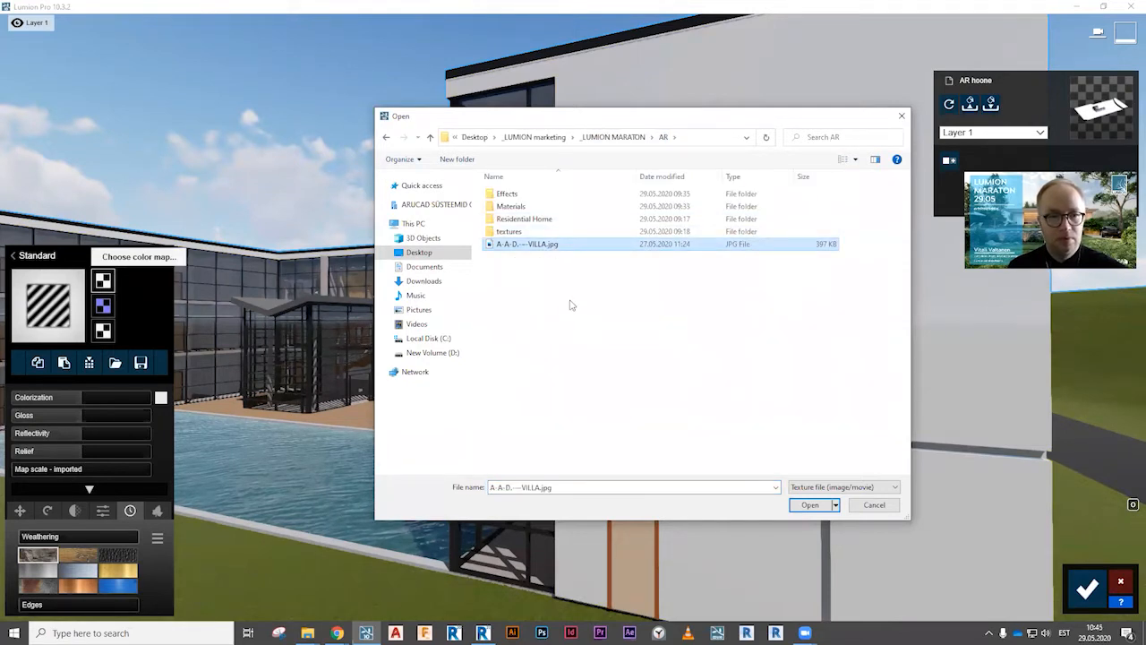
pyautogui.hotkey('alt', 'Left')
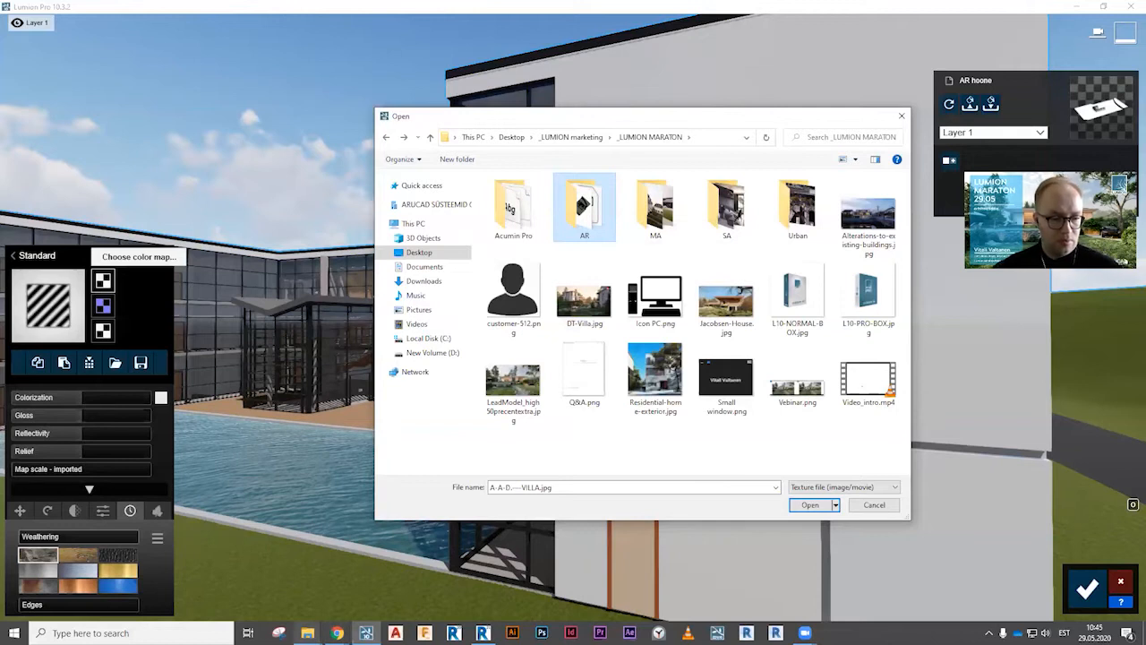
pyautogui.moveTo(308, 633)
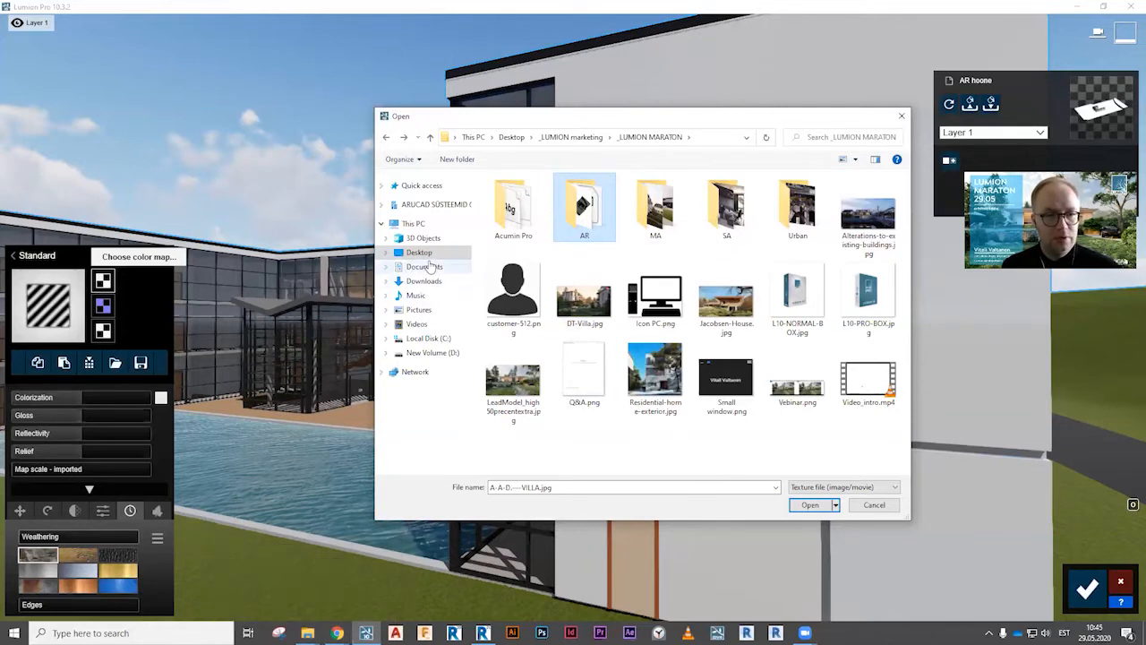
pyautogui.click(419, 252)
pyautogui.scroll(-10, 761, 449)
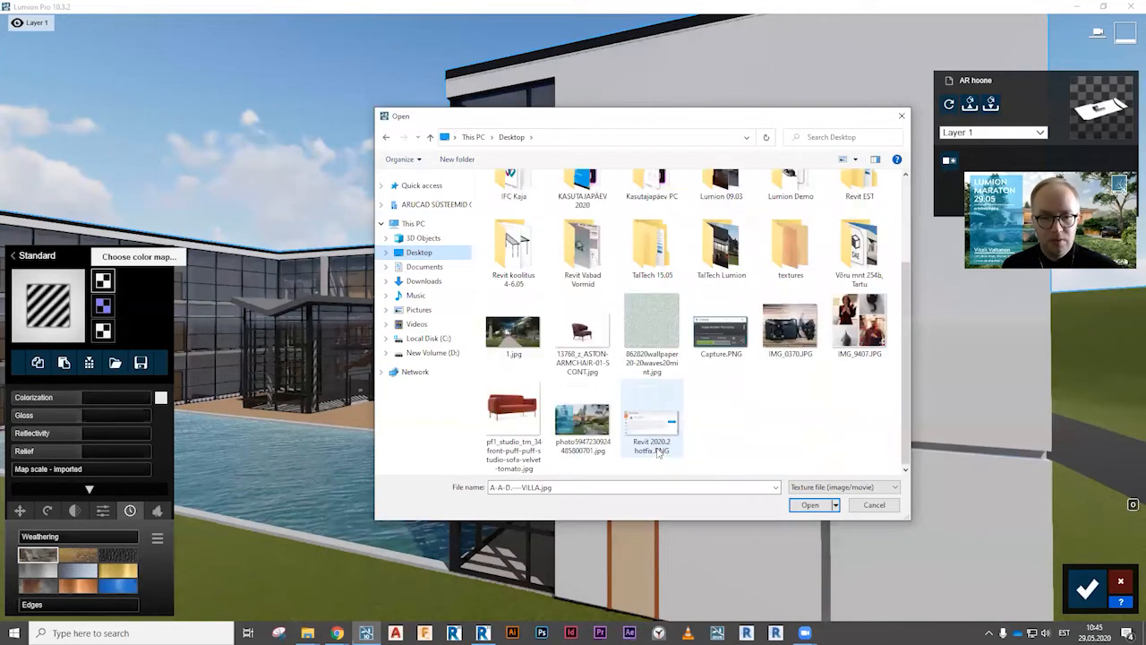
pyautogui.scroll(3, 809, 435)
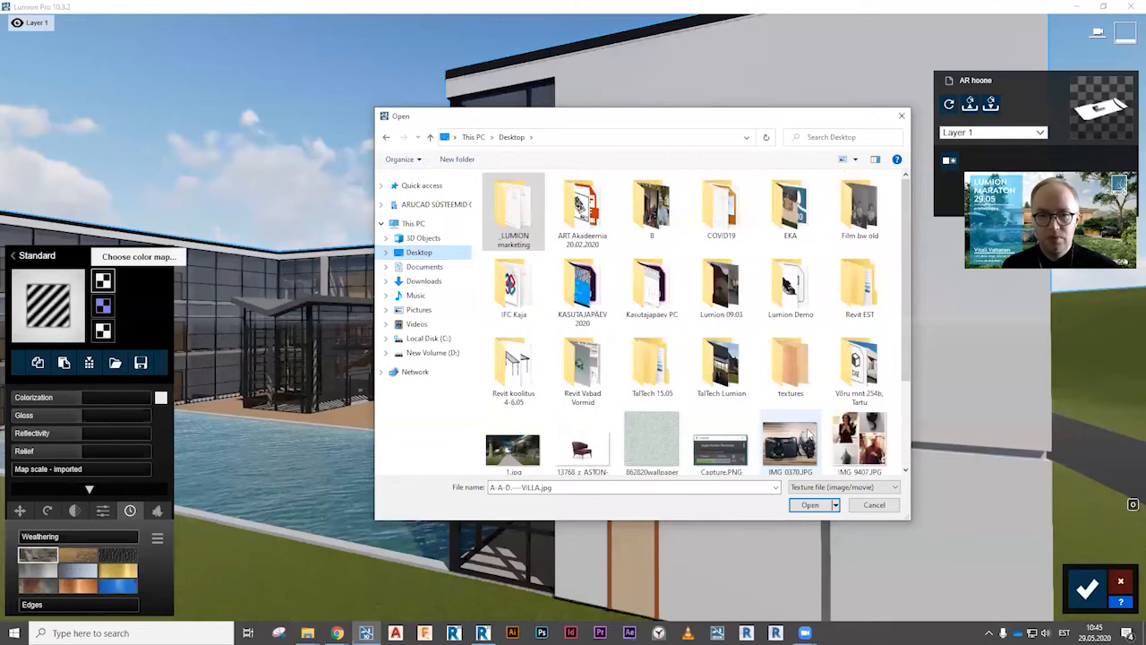
pyautogui.scroll(-3, 801, 421)
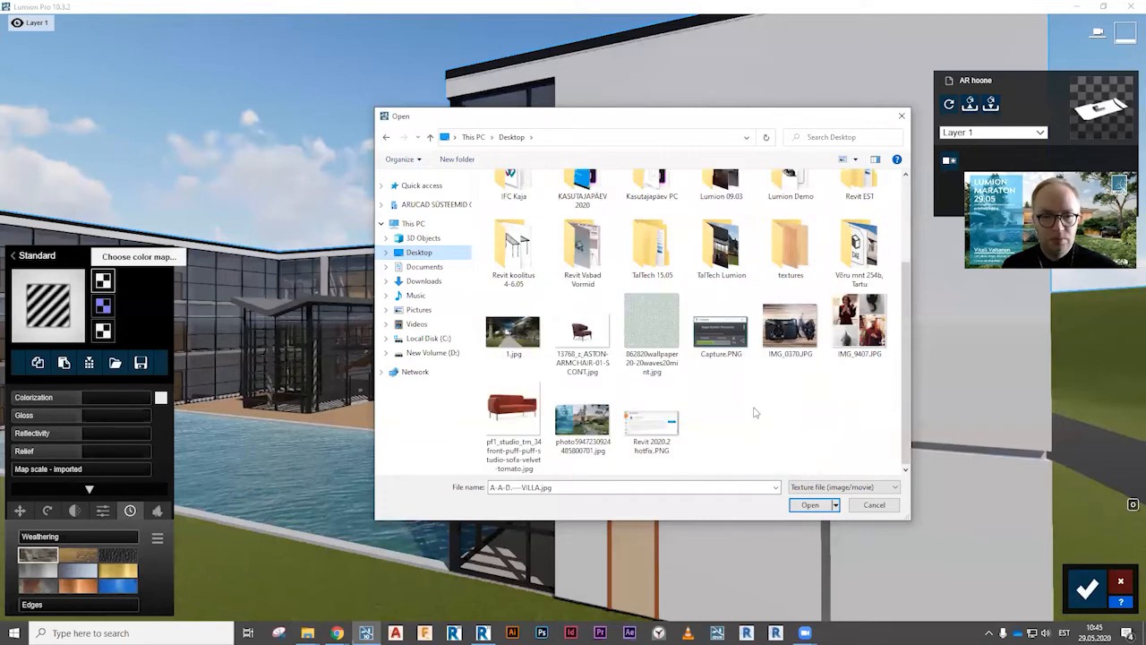
pyautogui.hotkey('alt', 'Left')
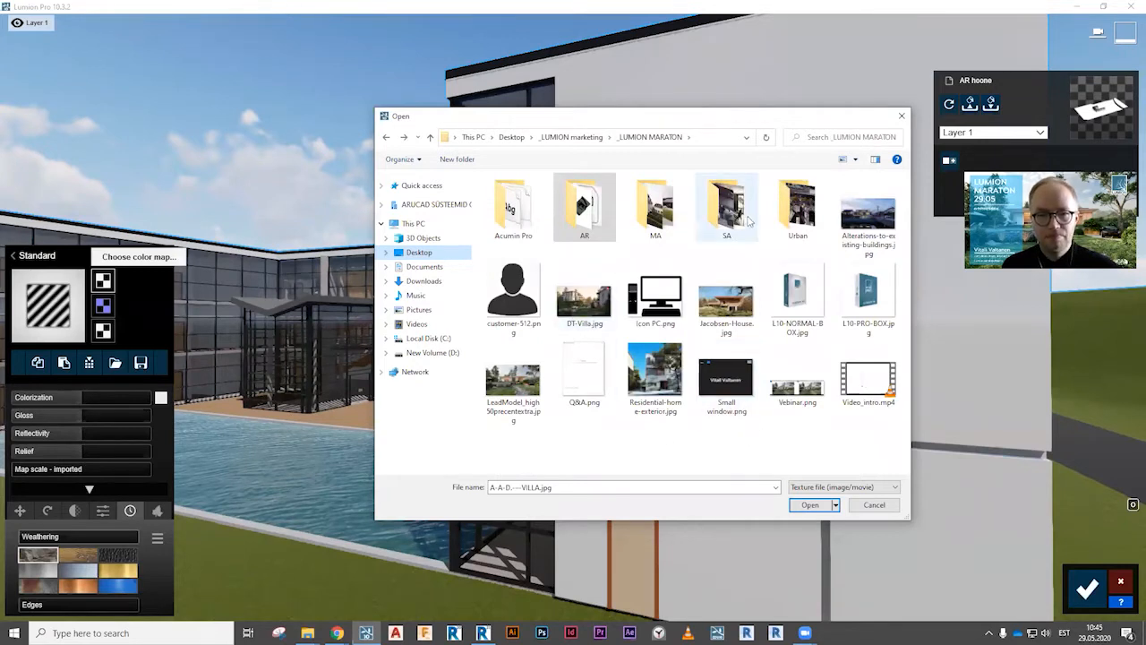
pyautogui.doubleClick(649, 219)
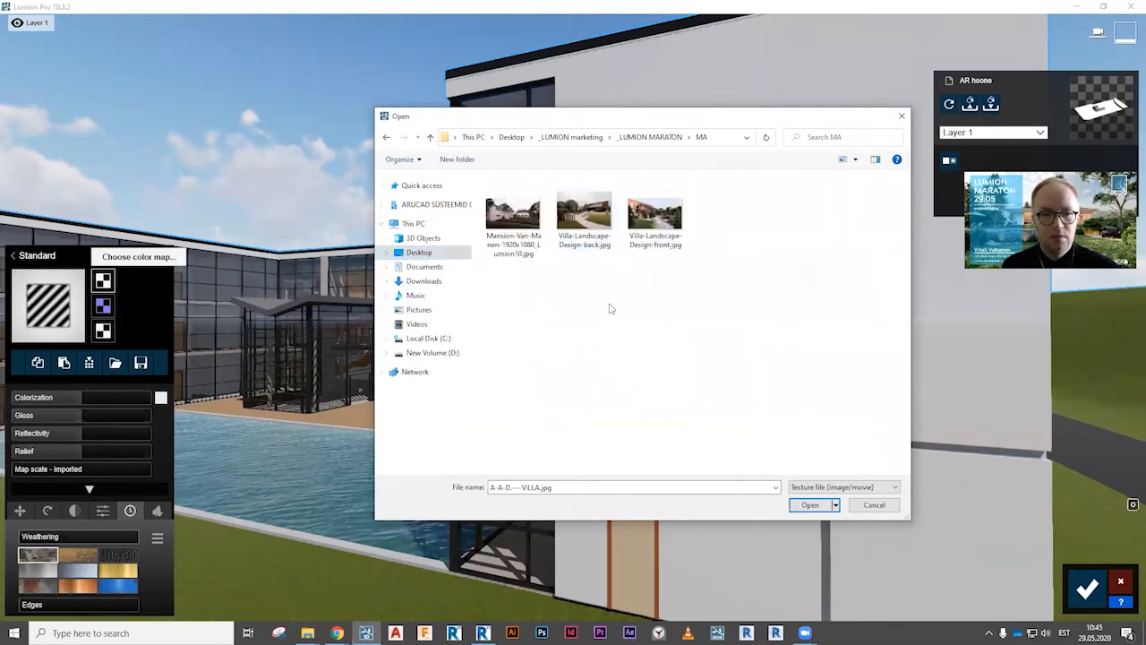
pyautogui.hotkey('alt', 'Left')
# Show the AR folder's files as large icons and load 128_wall stone blocks texture-seamless.jpg from its Materials folder as the wall's color map.
pyautogui.doubleClick(590, 214)
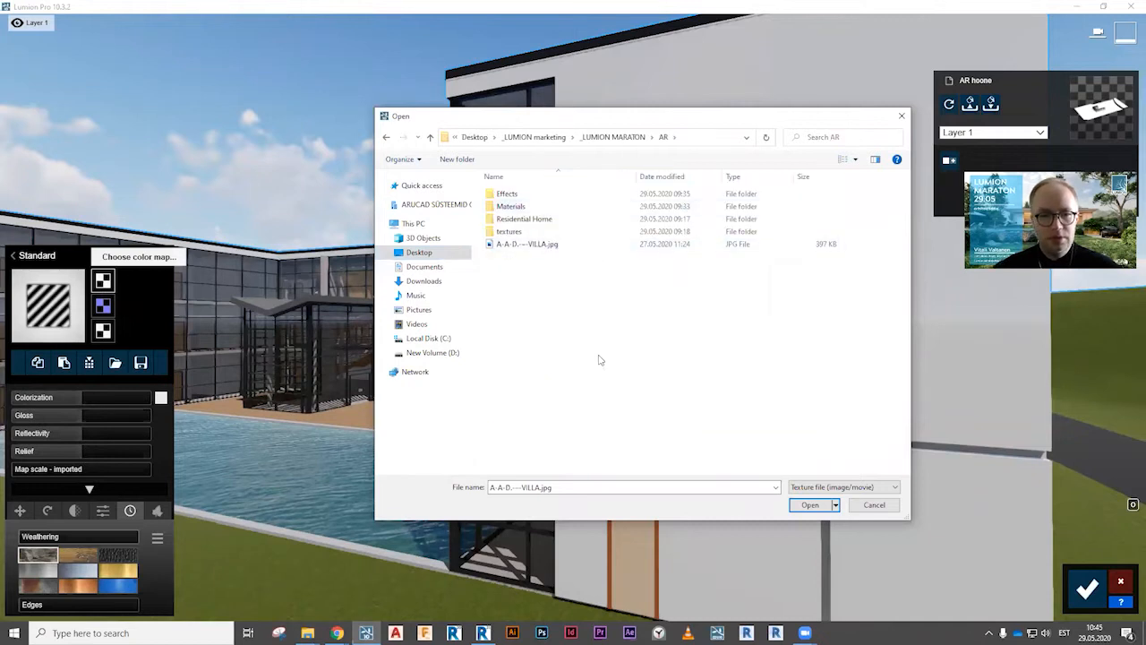
pyautogui.click(532, 246)
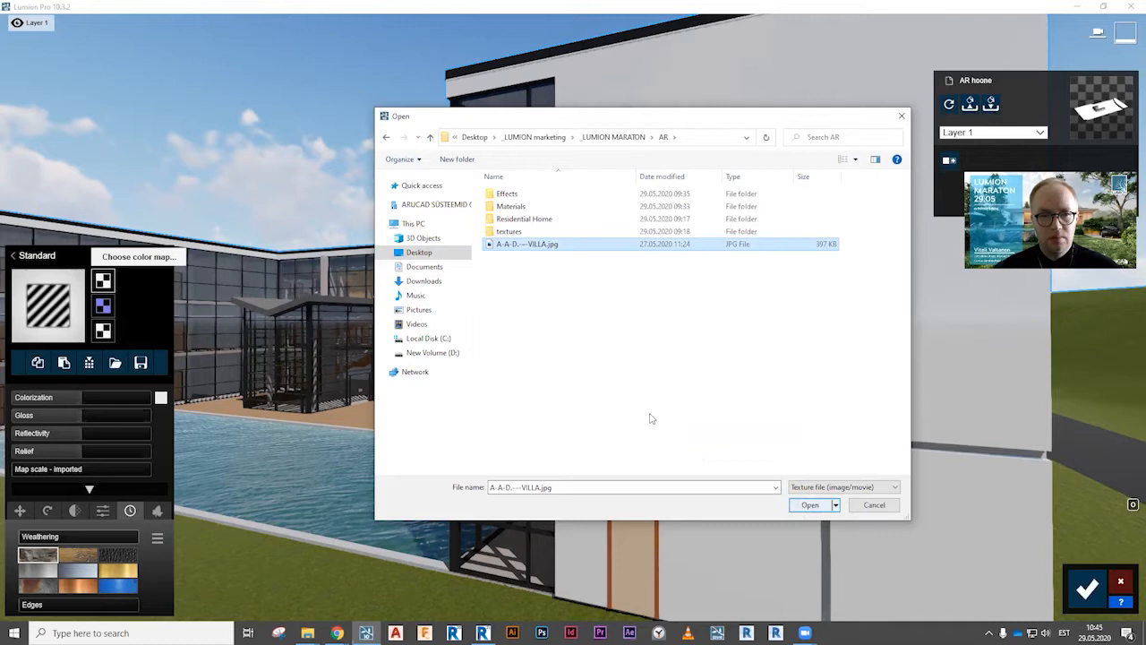
pyautogui.click(854, 159)
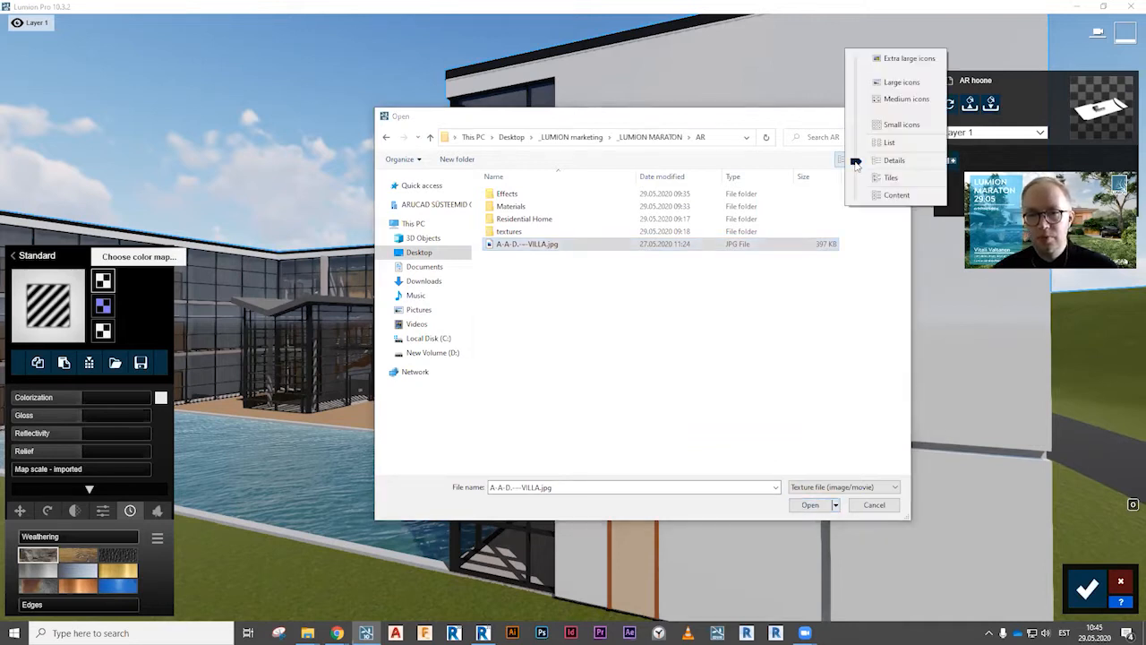
pyautogui.click(894, 85)
pyautogui.doubleClick(584, 207)
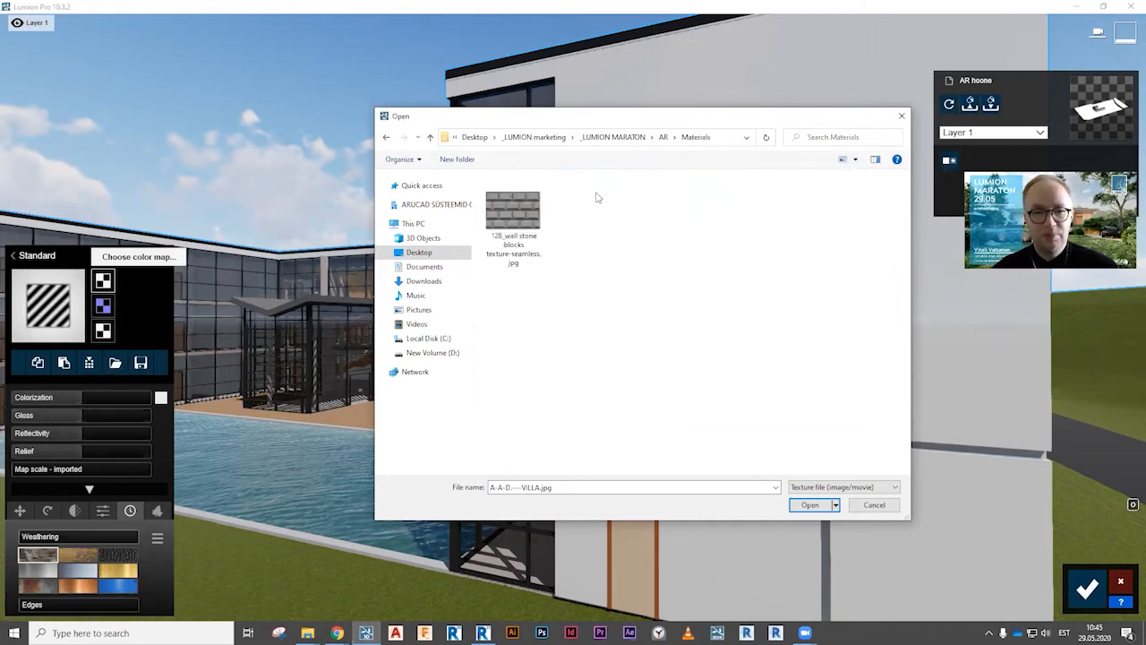
pyautogui.click(526, 213)
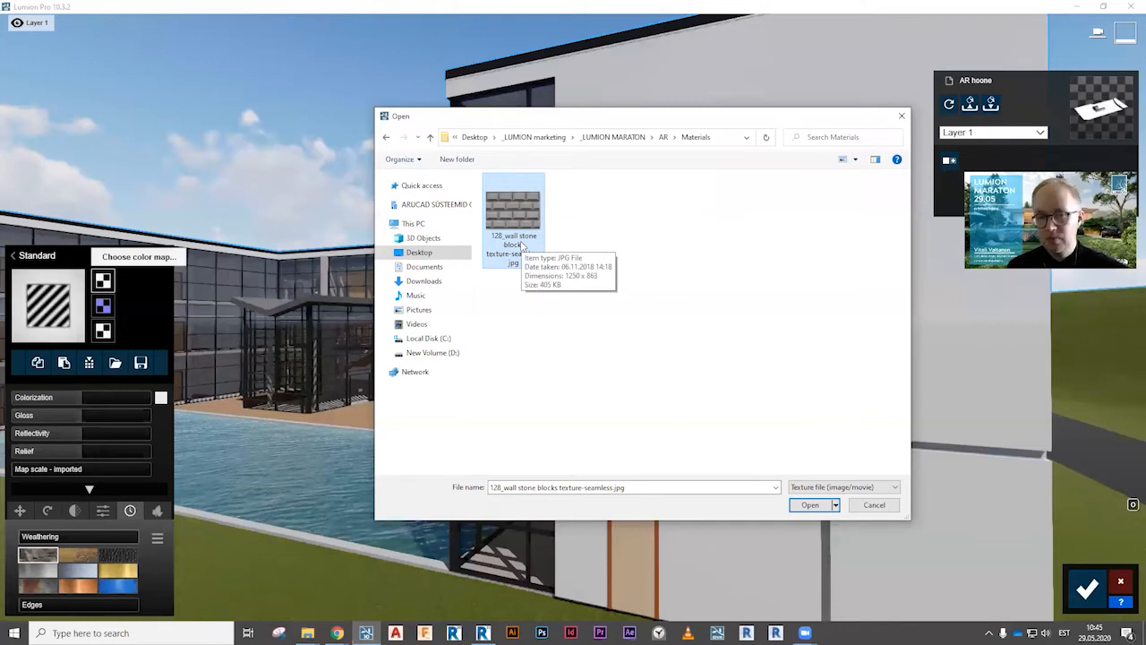
pyautogui.click(808, 505)
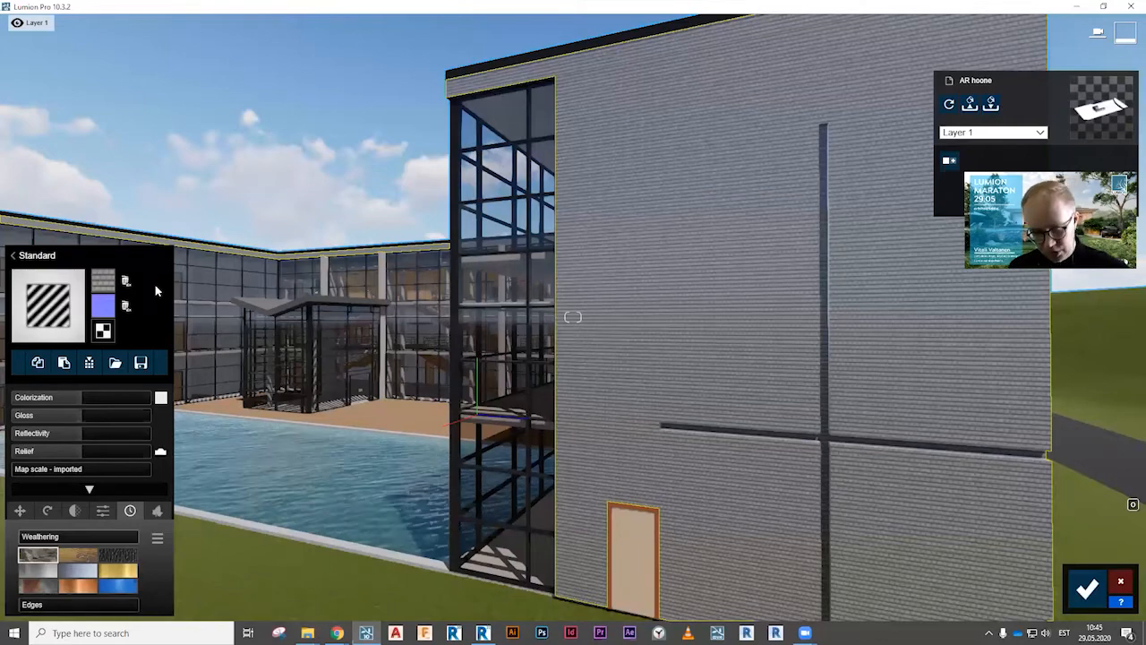
# Examine the stone block texture around the end wall's corner and door, and preview the material's color and normal maps.
pyautogui.press('w')
pyautogui.press('d')
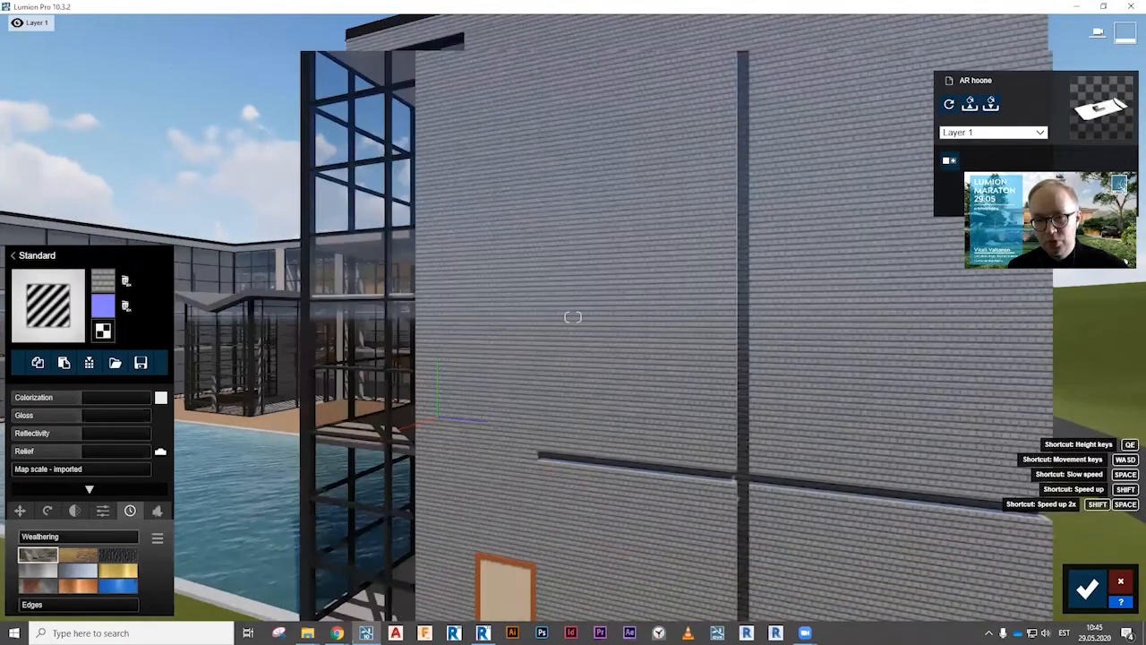
pyautogui.press('w')
pyautogui.press('d')
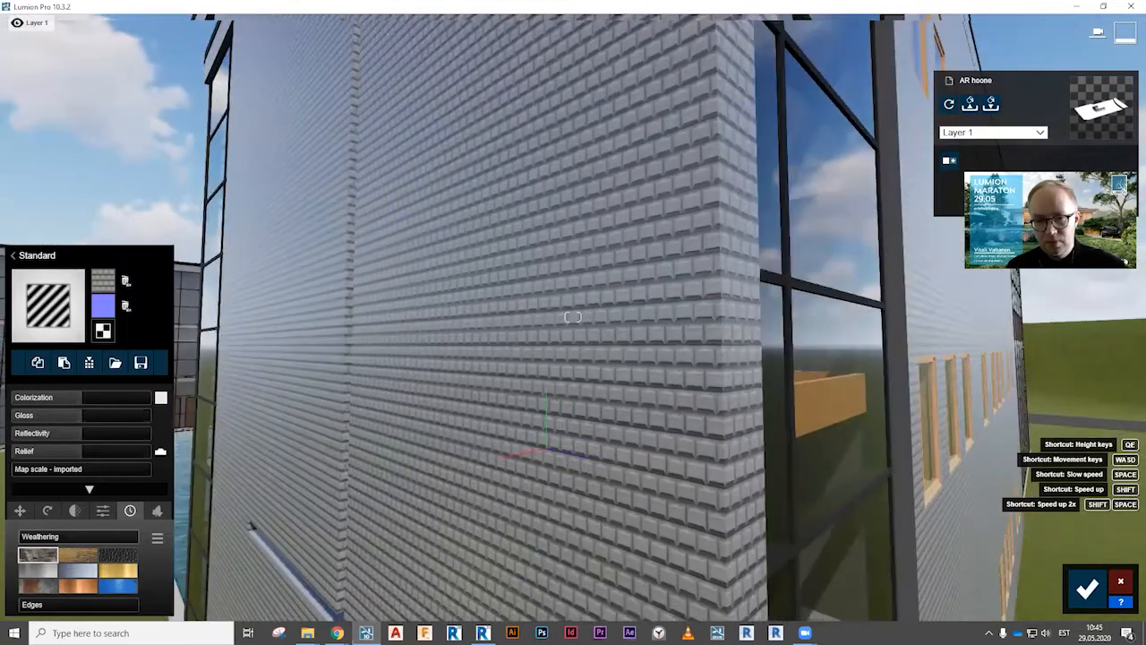
pyautogui.press('s')
pyautogui.press('e')
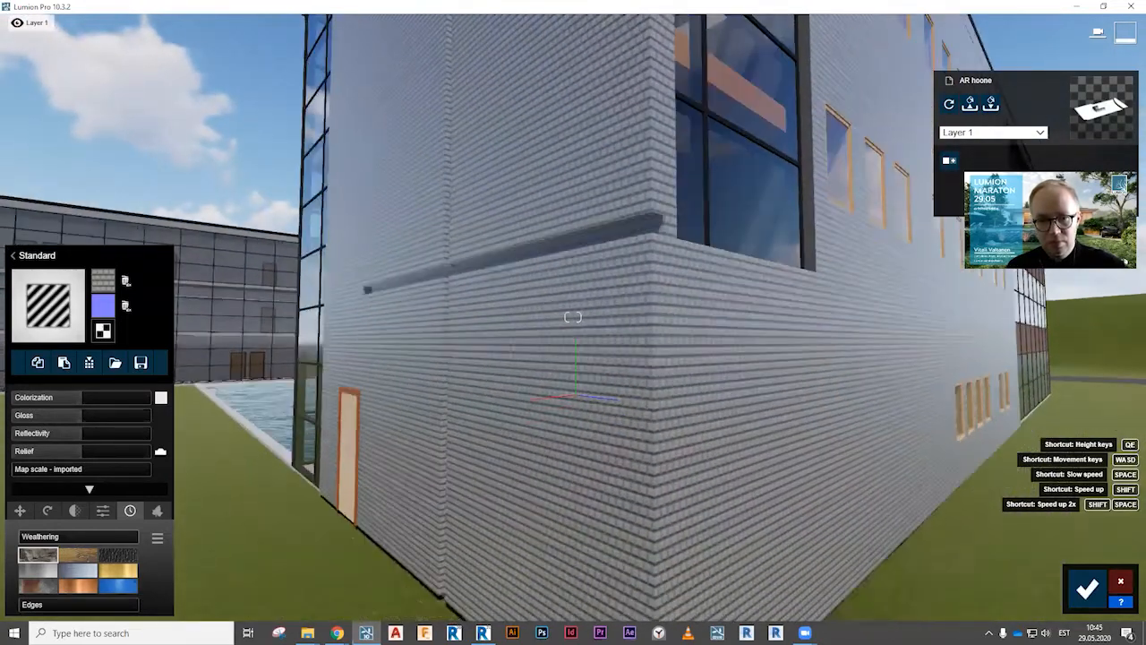
pyautogui.press('w')
pyautogui.press('d')
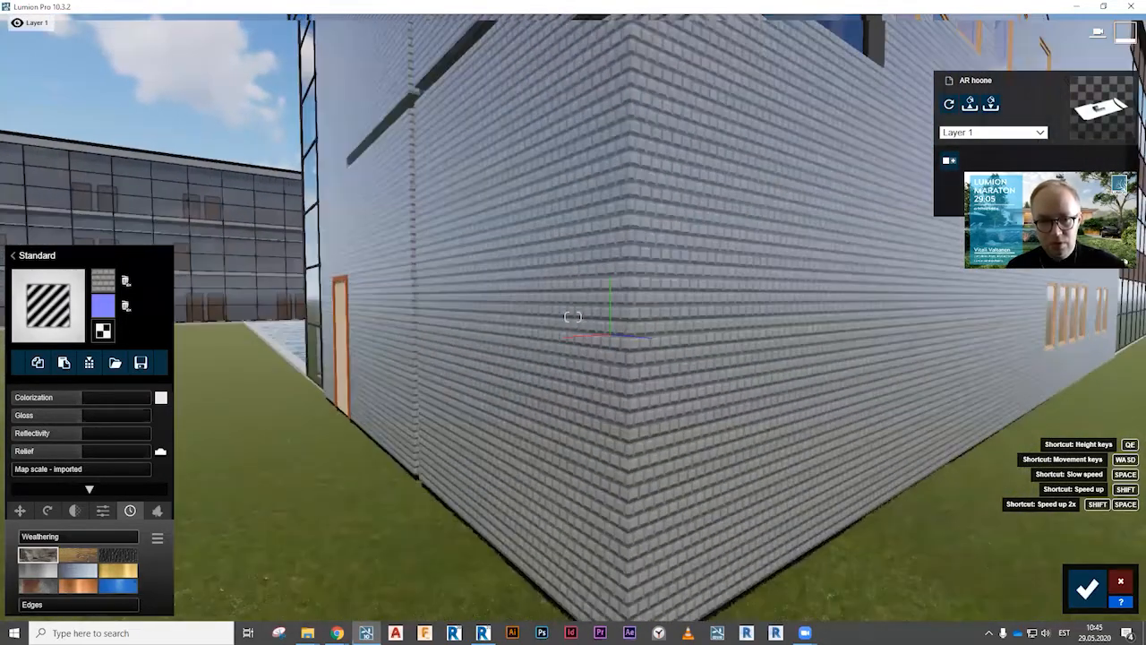
pyautogui.press('a')
pyautogui.press('s')
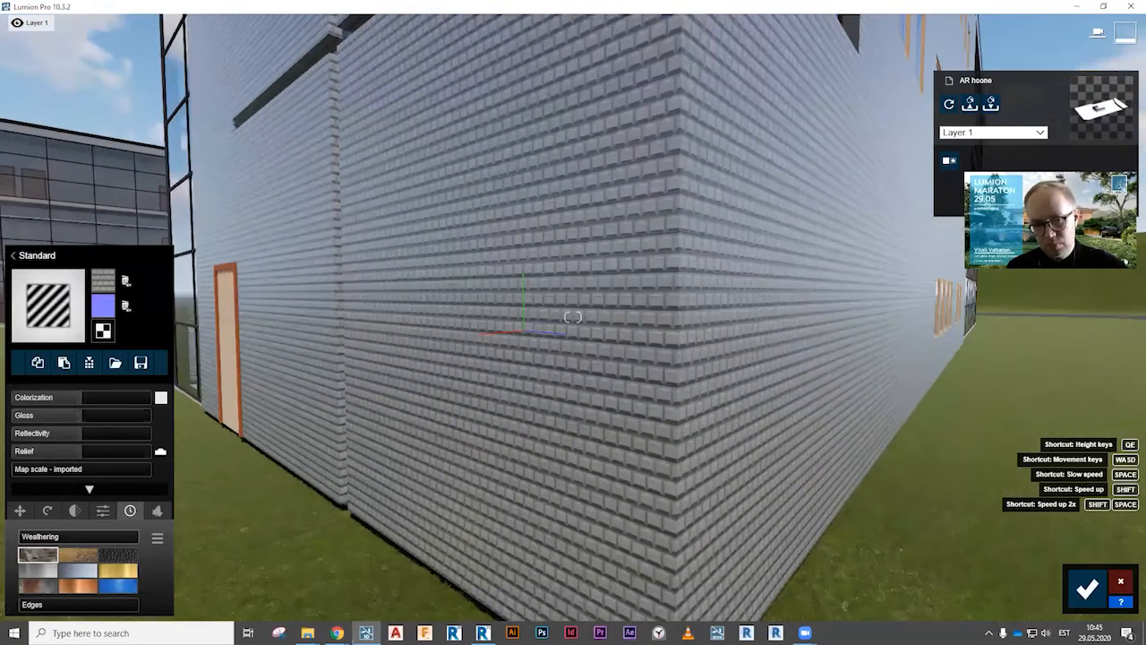
pyautogui.press('a')
pyautogui.press('a')
pyautogui.press('w')
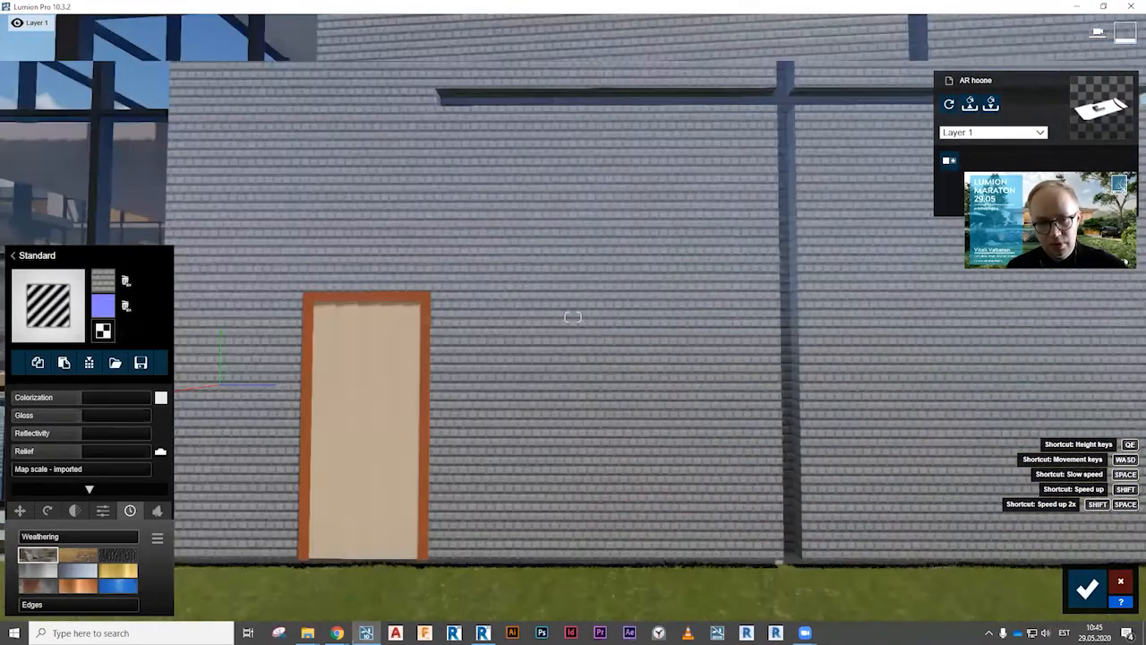
pyautogui.press('d')
pyautogui.press('d')
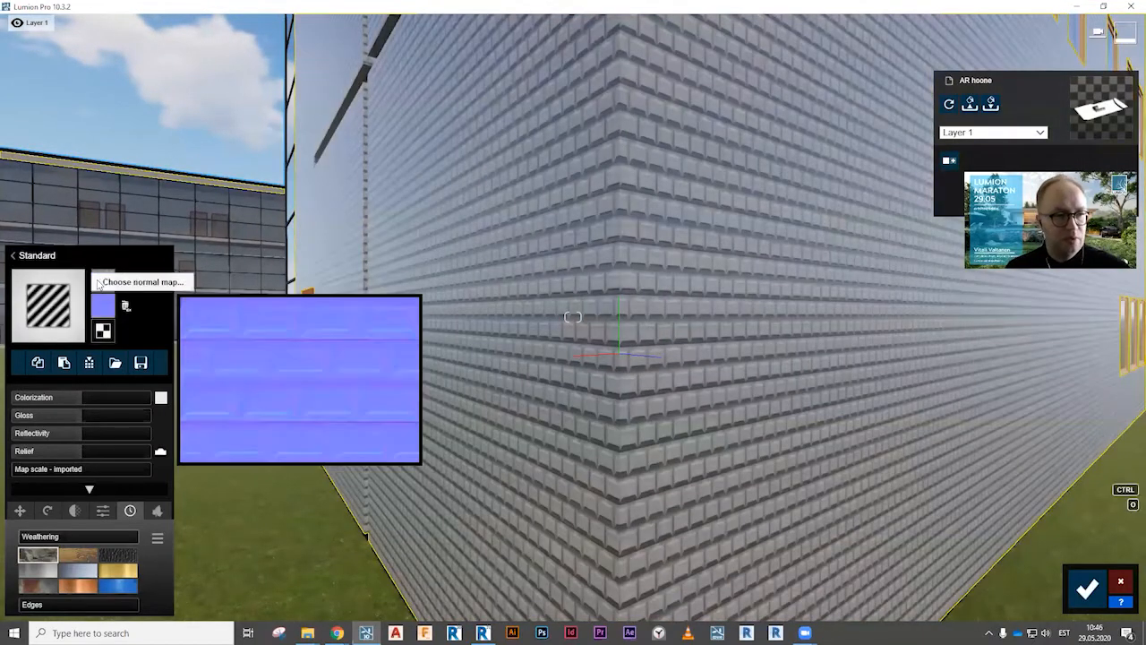
pyautogui.moveTo(99, 284)
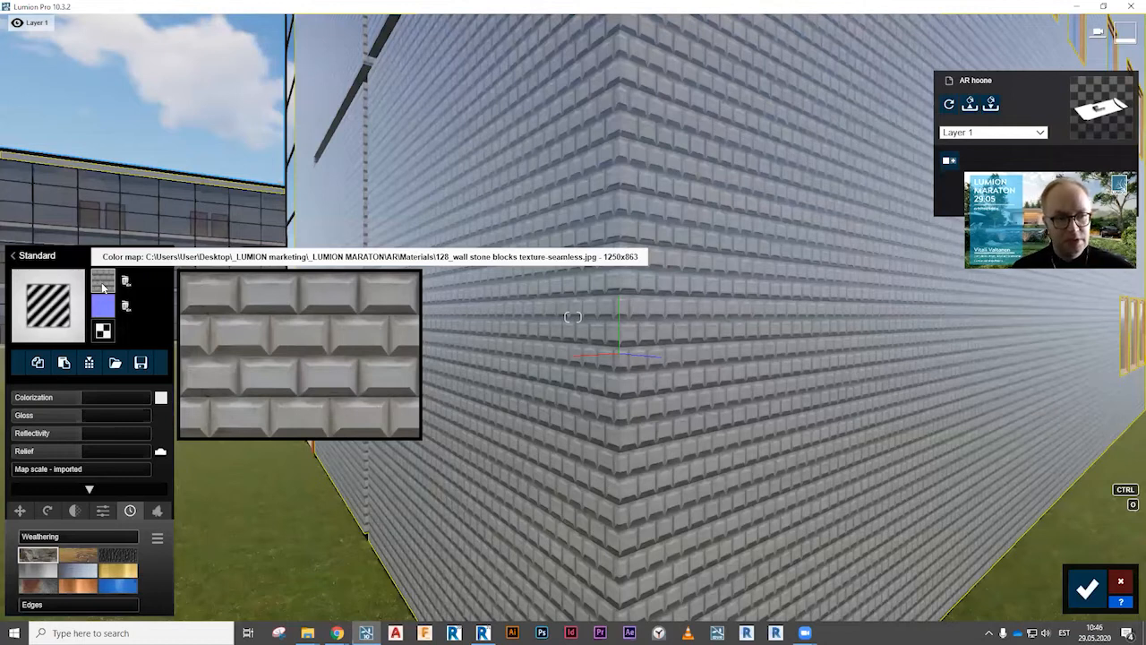
pyautogui.moveTo(110, 306)
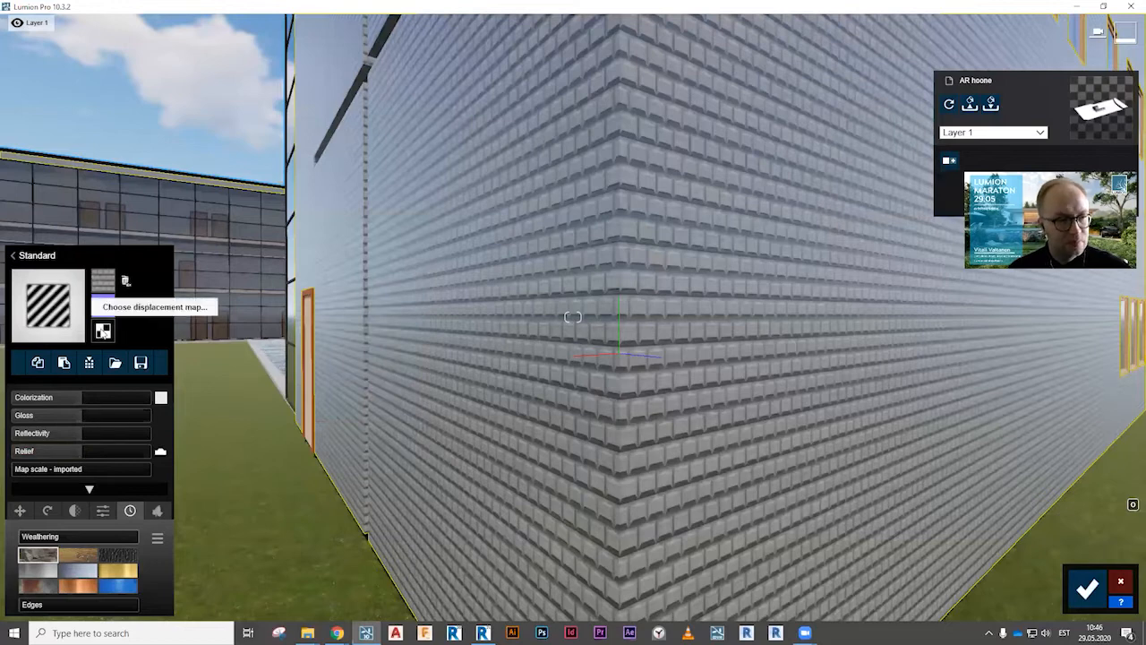
pyautogui.click(103, 331)
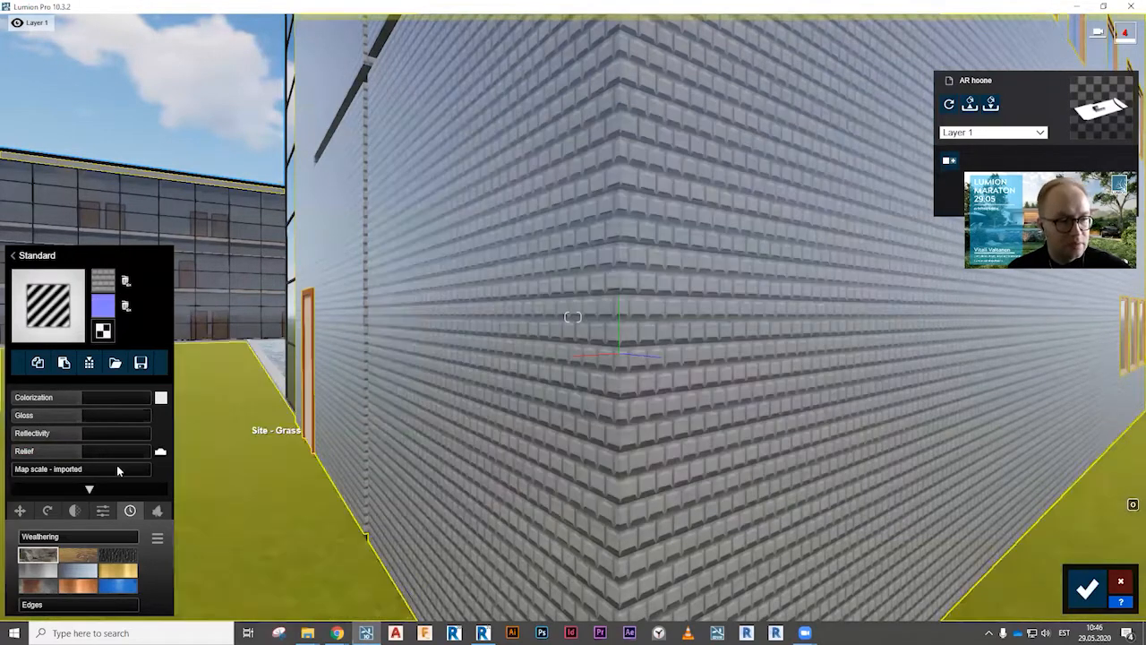
# Try a low Relief of about 0.2 on the wall material and inspect the corner blocks up close.
pyautogui.moveTo(81, 452); pyautogui.dragTo(24, 444)
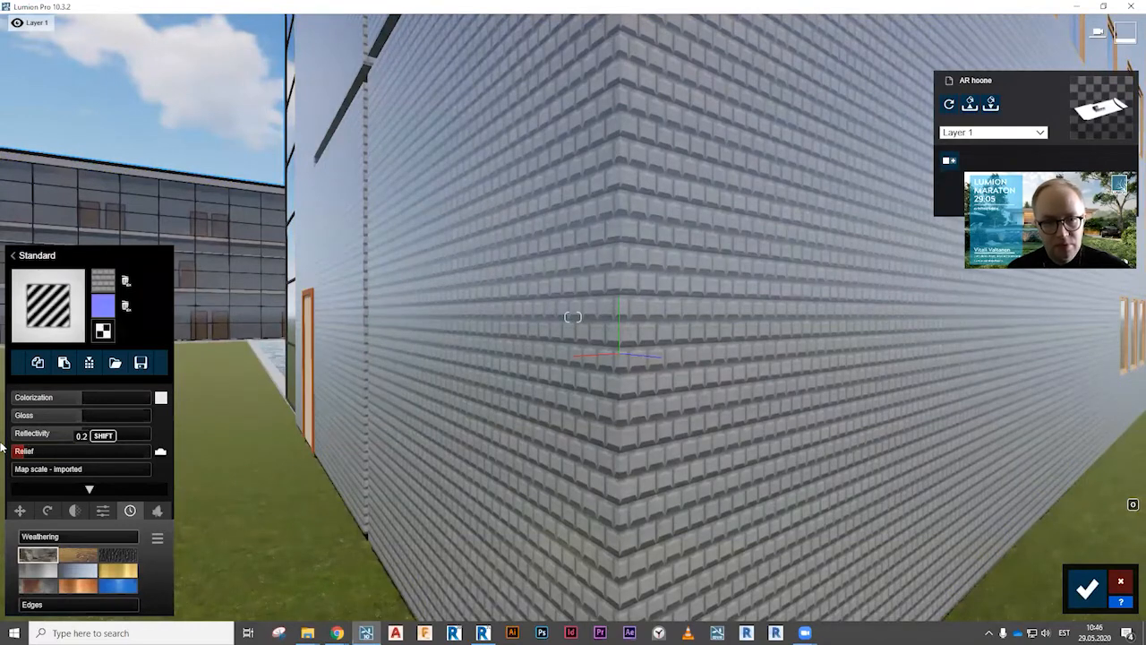
pyautogui.press('w')
pyautogui.moveTo(573, 361)
pyautogui.mouseDown(button='right')
pyautogui.moveTo(412, 358)
pyautogui.moveTo(553, 350)
pyautogui.mouseUp(button='right')
pyautogui.press('d')
pyautogui.press('a')
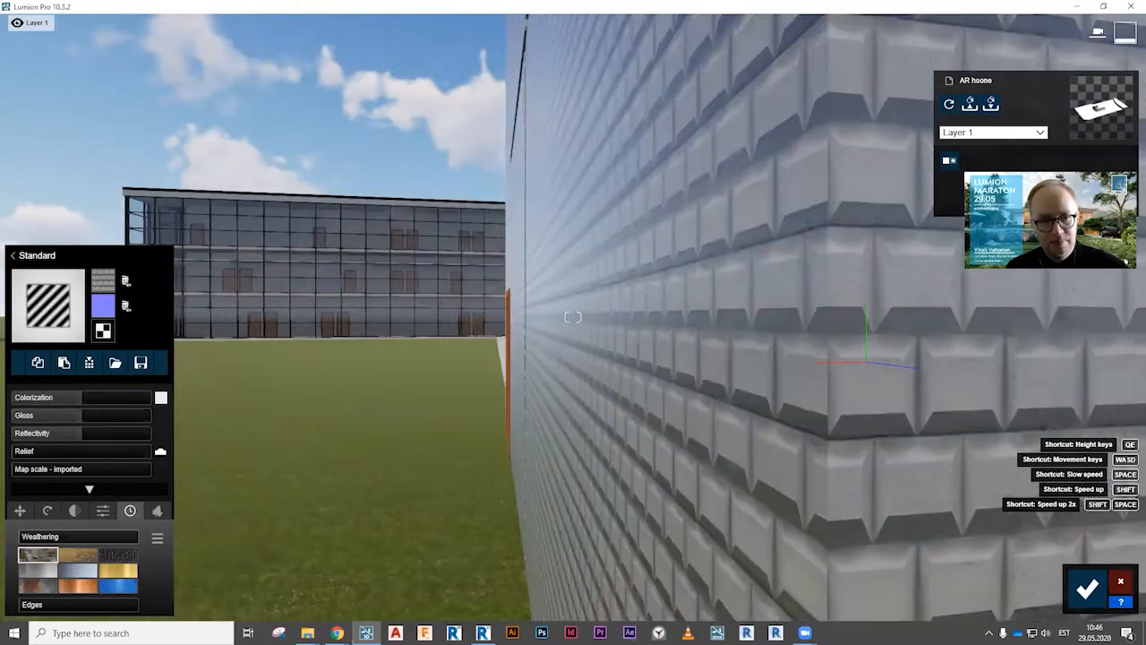
# Raise the wall material's Relief to about 2.0 and inspect the stone blocks from farther back.
pyautogui.moveTo(22, 454); pyautogui.dragTo(188, 466)
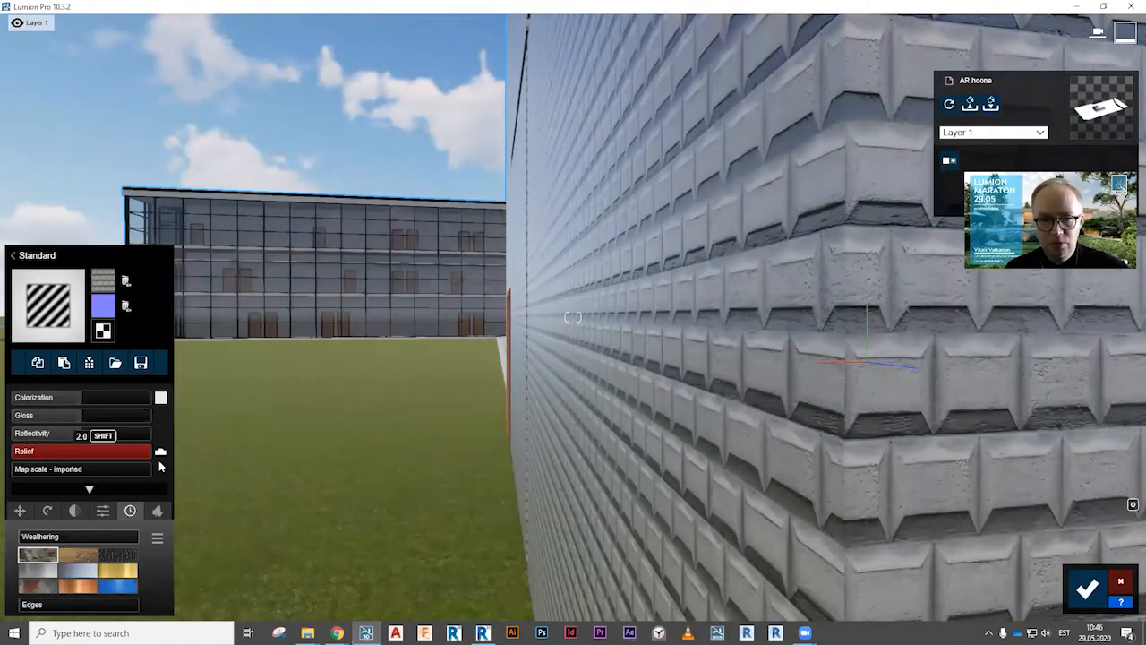
pyautogui.moveTo(101, 466); pyautogui.dragTo(128, 466)
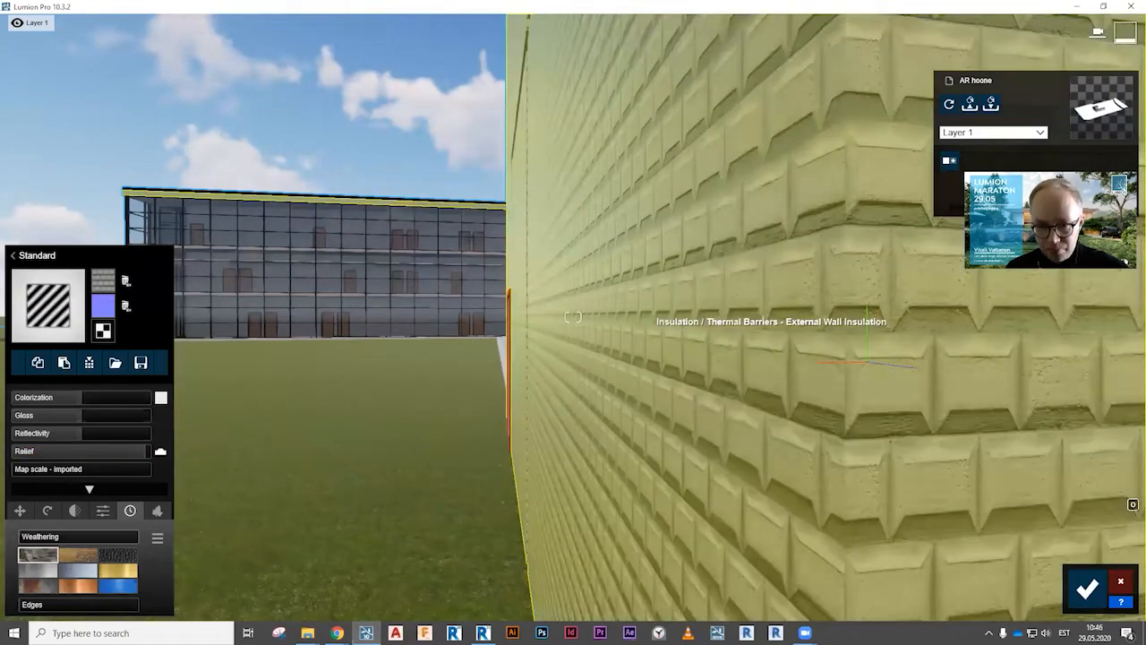
pyautogui.press('a')
pyautogui.moveTo(696, 302); pyautogui.dragTo(945, 302, button='right')
pyautogui.moveTo(785, 305); pyautogui.dragTo(795, 307, button='right')
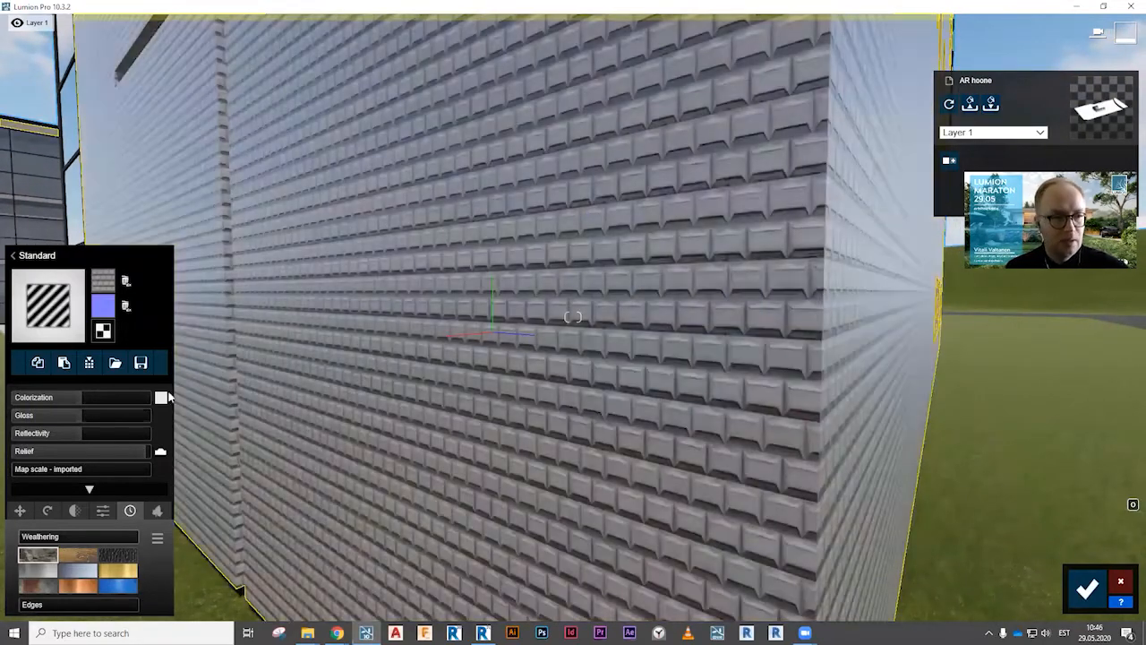
# Enlarge the stone blocks with a custom map scale and slightly soften the wall corners with the Edges setting.
pyautogui.moveTo(24, 473); pyautogui.dragTo(41, 475)
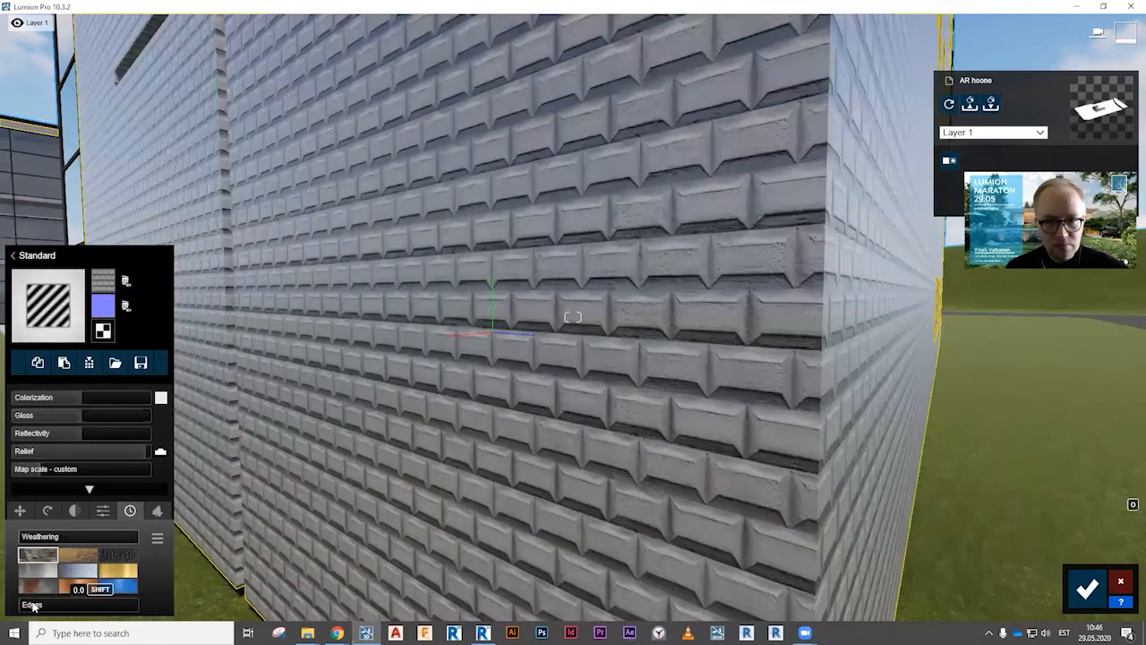
pyautogui.moveTo(32, 605); pyautogui.dragTo(43, 606)
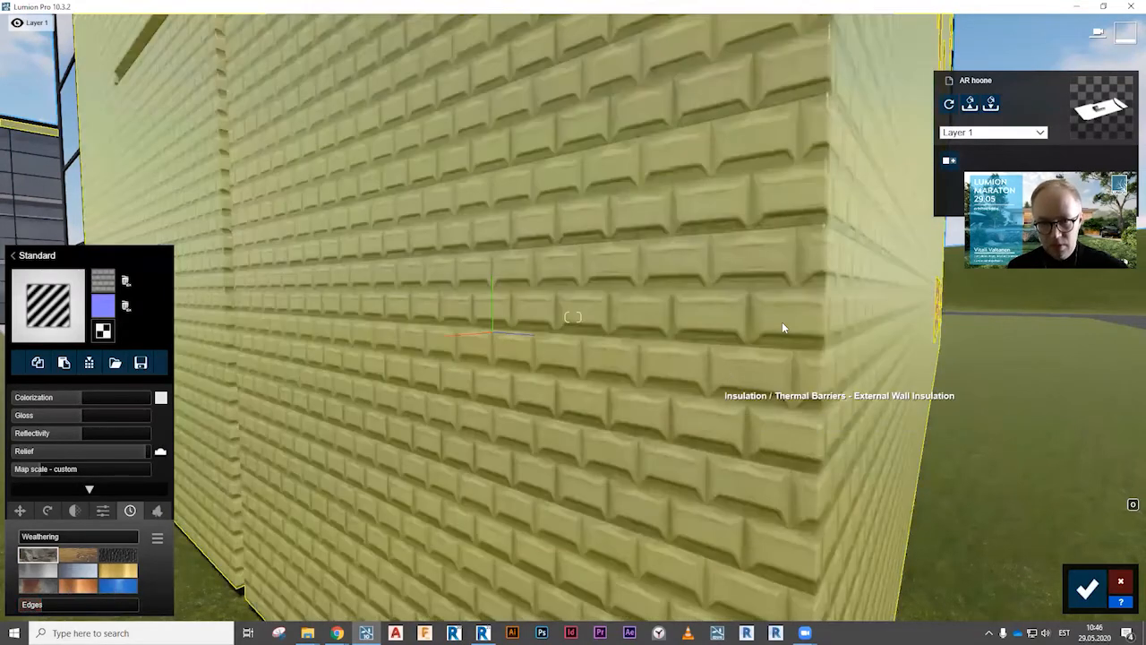
# Look over the building's glazed courtyard and the surrounding site, and save the material changes.
pyautogui.moveTo(782, 321)
pyautogui.mouseDown(button='right')
pyautogui.moveTo(933, 321)
pyautogui.moveTo(940, 300)
pyautogui.moveTo(881, 353)
pyautogui.moveTo(821, 358)
pyautogui.moveTo(788, 334)
pyautogui.mouseUp(button='right')
pyautogui.press('s')
pyautogui.press('a')
pyautogui.press('s')
pyautogui.press('d')
pyautogui.press('q')
pyautogui.press('w')
pyautogui.press('s')
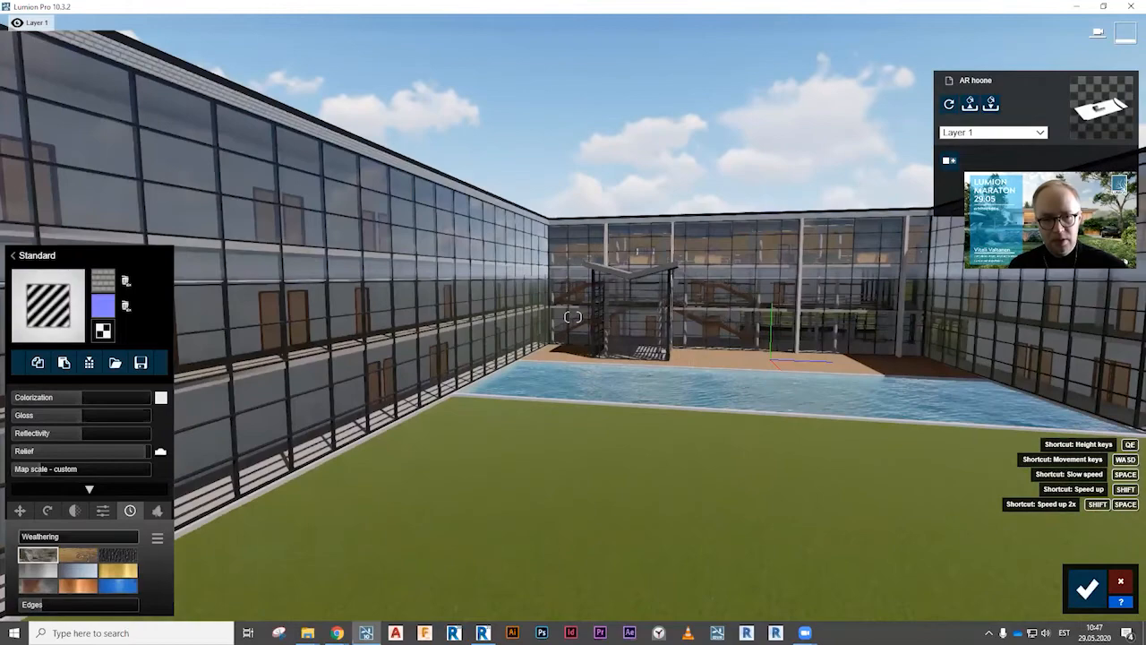
pyautogui.press('s')
pyautogui.moveTo(787, 334); pyautogui.dragTo(829, 313, button='right')
pyautogui.press('a')
pyautogui.press('w')
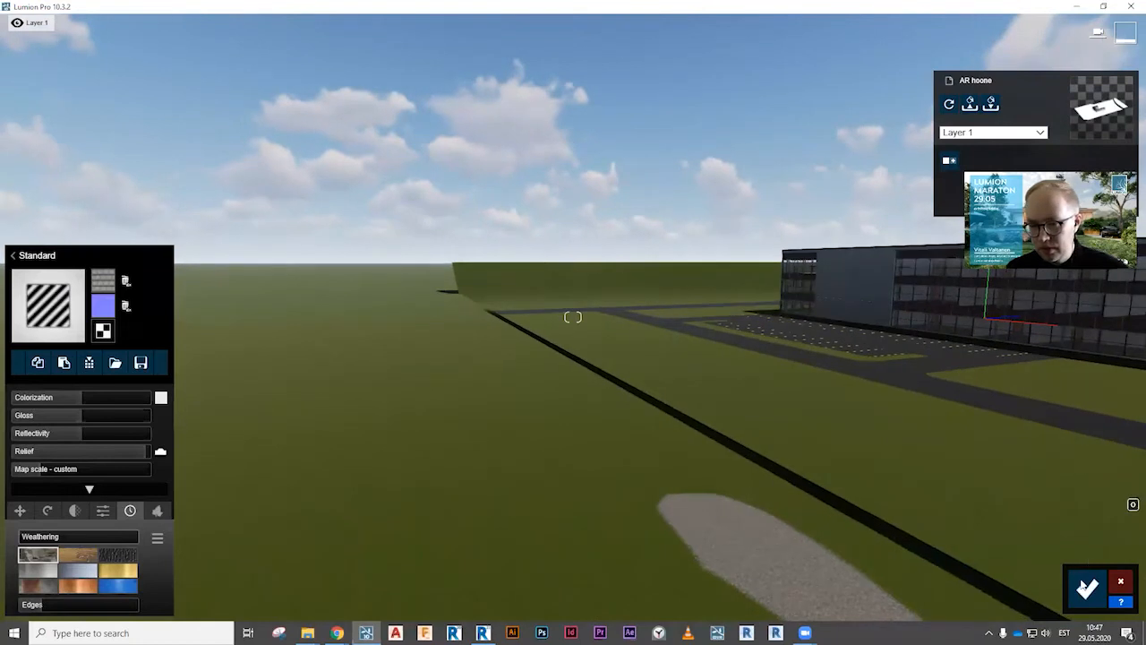
pyautogui.click(1087, 588)
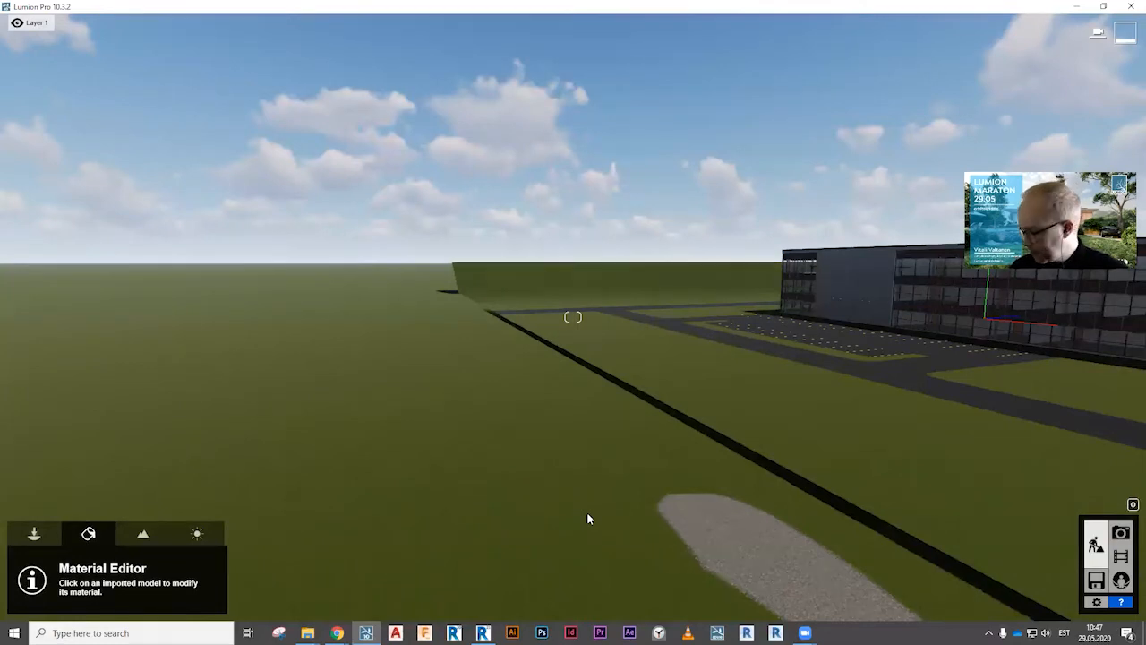
# Raise several low hills on the open grass beside the site with the terrain Raise brush.
pyautogui.click(143, 537)
pyautogui.click(27, 569)
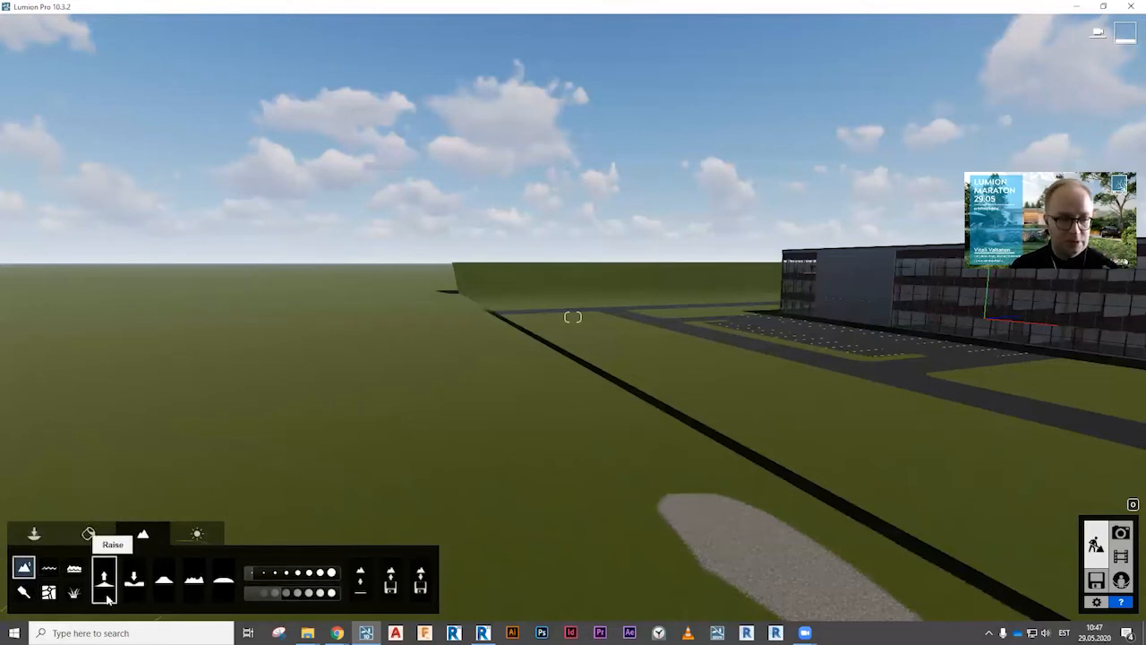
pyautogui.moveTo(445, 486); pyautogui.dragTo(366, 449)
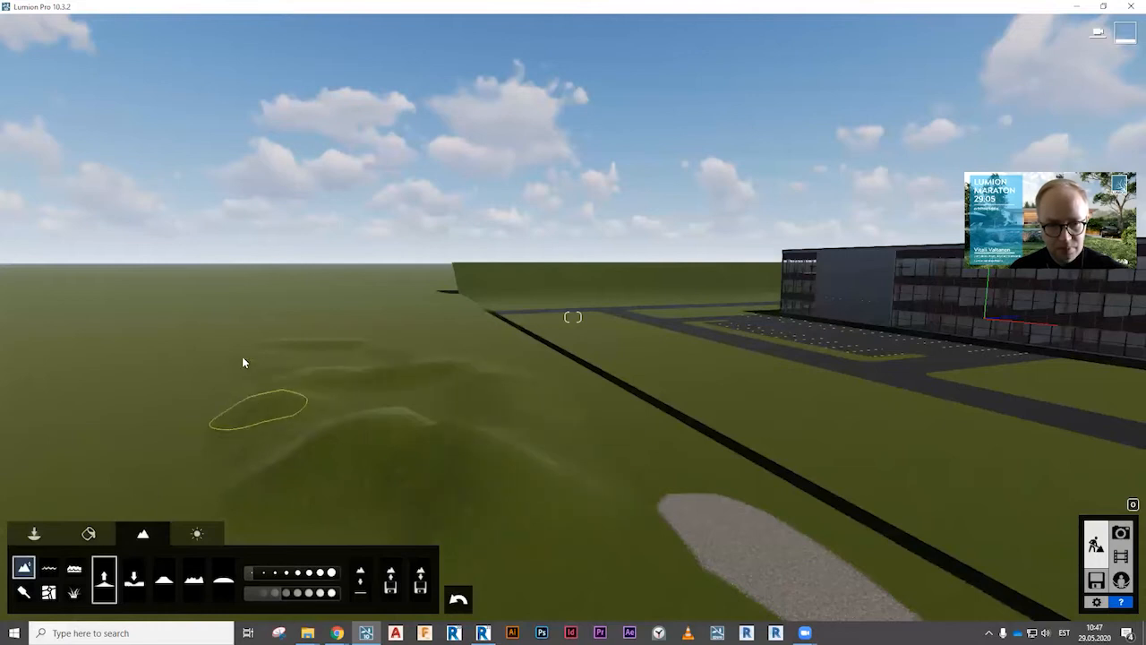
# Lower the ground in front of the hills into a deep hollow and cut away its rocky edge.
pyautogui.click(133, 581)
pyautogui.moveTo(589, 507)
pyautogui.mouseDown()
pyautogui.moveTo(674, 563)
pyautogui.moveTo(779, 602)
pyautogui.moveTo(571, 500)
pyautogui.moveTo(503, 605)
pyautogui.moveTo(577, 603)
pyautogui.moveTo(465, 568)
pyautogui.moveTo(420, 525)
pyautogui.moveTo(419, 473)
pyautogui.moveTo(449, 462)
pyautogui.moveTo(463, 511)
pyautogui.moveTo(456, 539)
pyautogui.mouseUp()
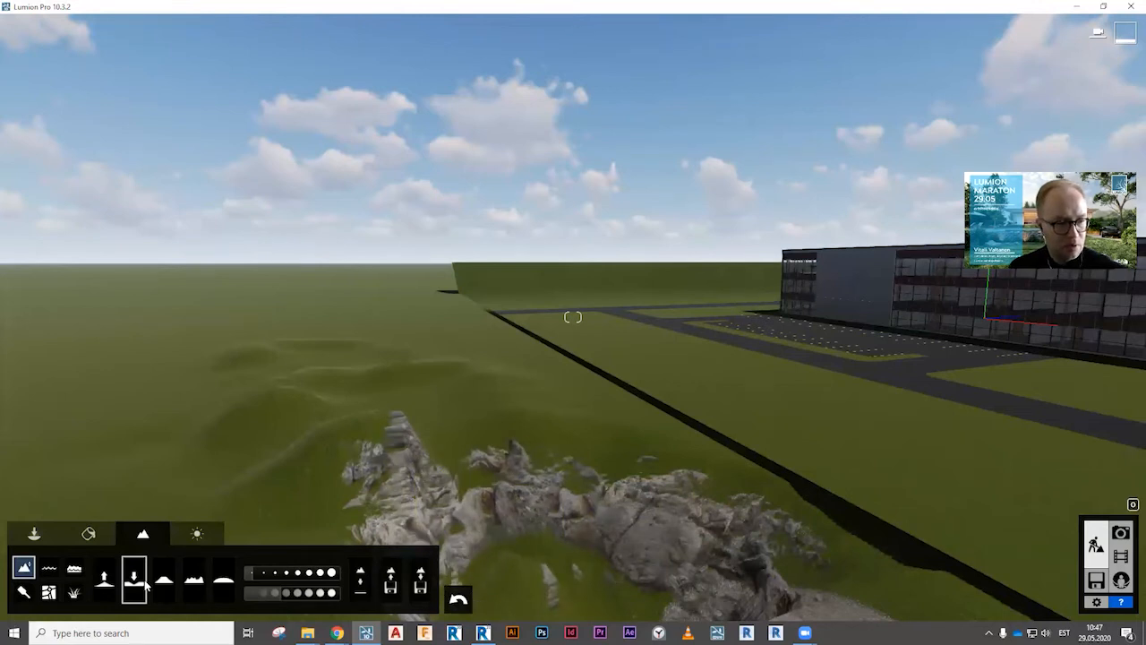
pyautogui.moveTo(277, 591); pyautogui.dragTo(259, 594)
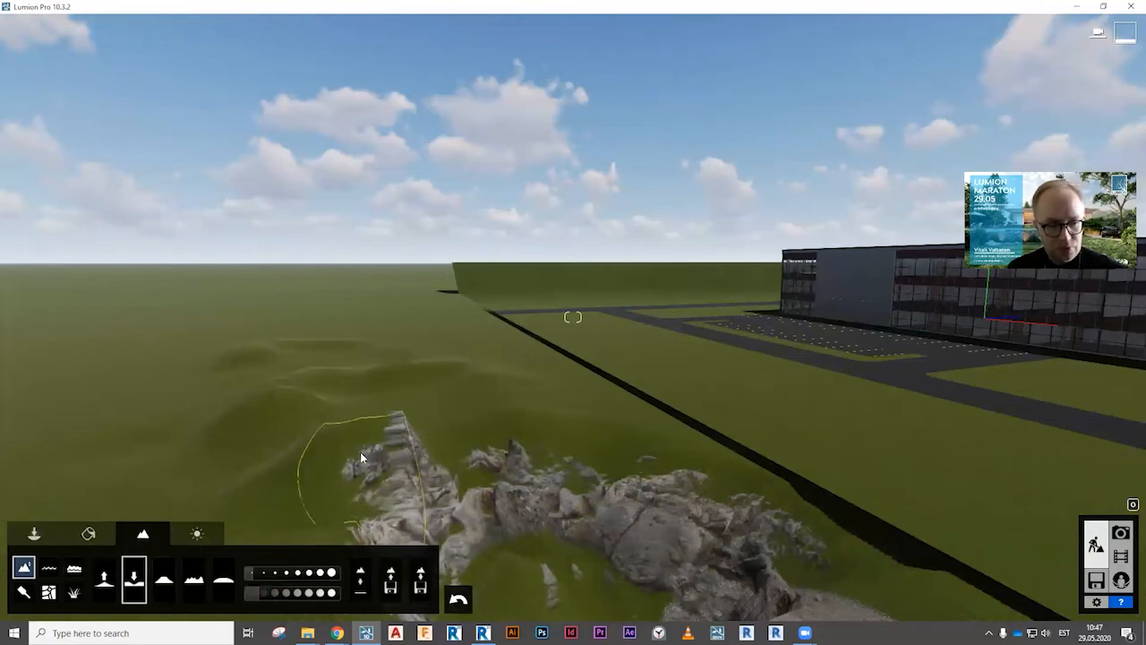
pyautogui.moveTo(425, 460); pyautogui.dragTo(335, 460)
pyautogui.moveTo(340, 521); pyautogui.dragTo(305, 546)
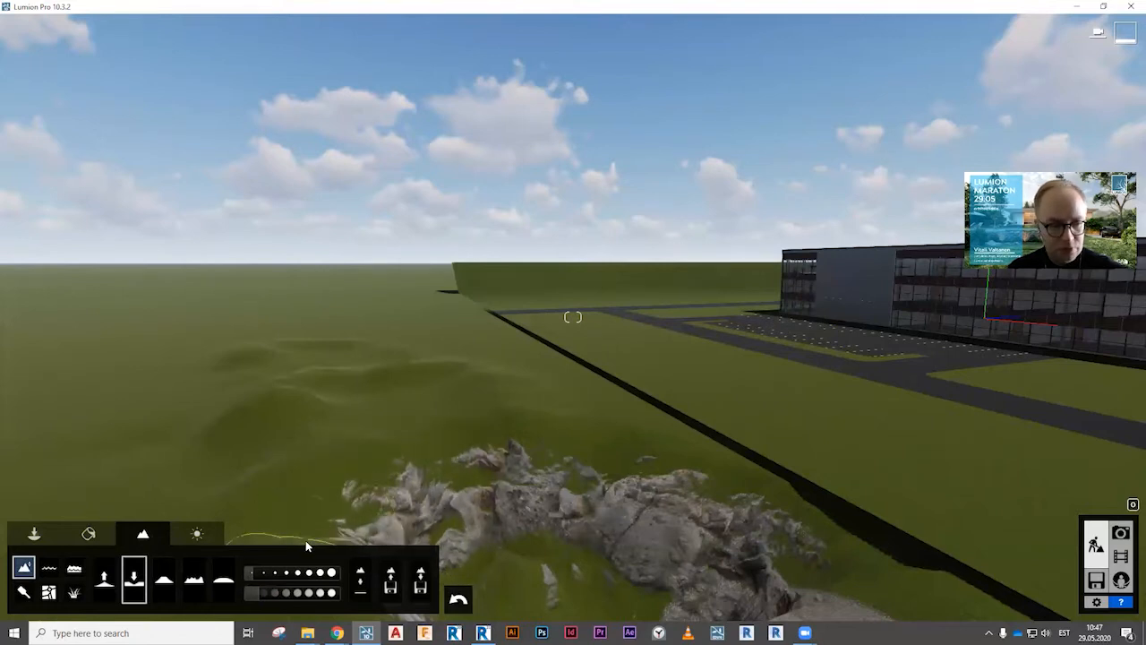
# Try a rectangular water surface over the hollow at different heights and delete it.
pyautogui.click(50, 570)
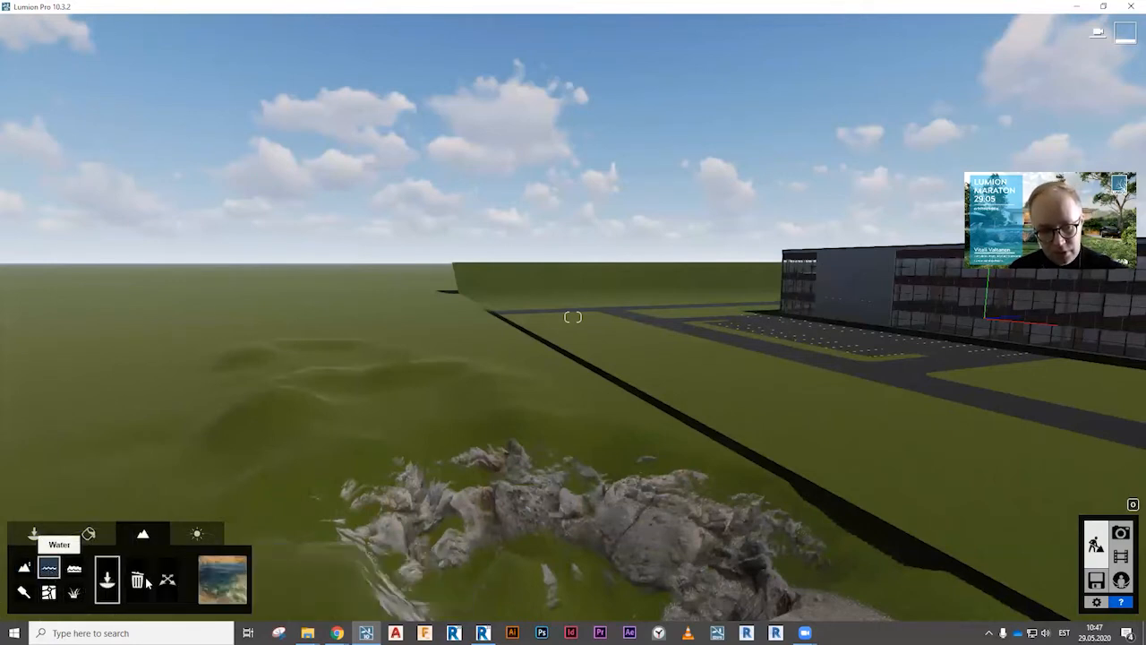
pyautogui.moveTo(360, 403); pyautogui.dragTo(858, 544)
pyautogui.moveTo(527, 450); pyautogui.dragTo(556, 575)
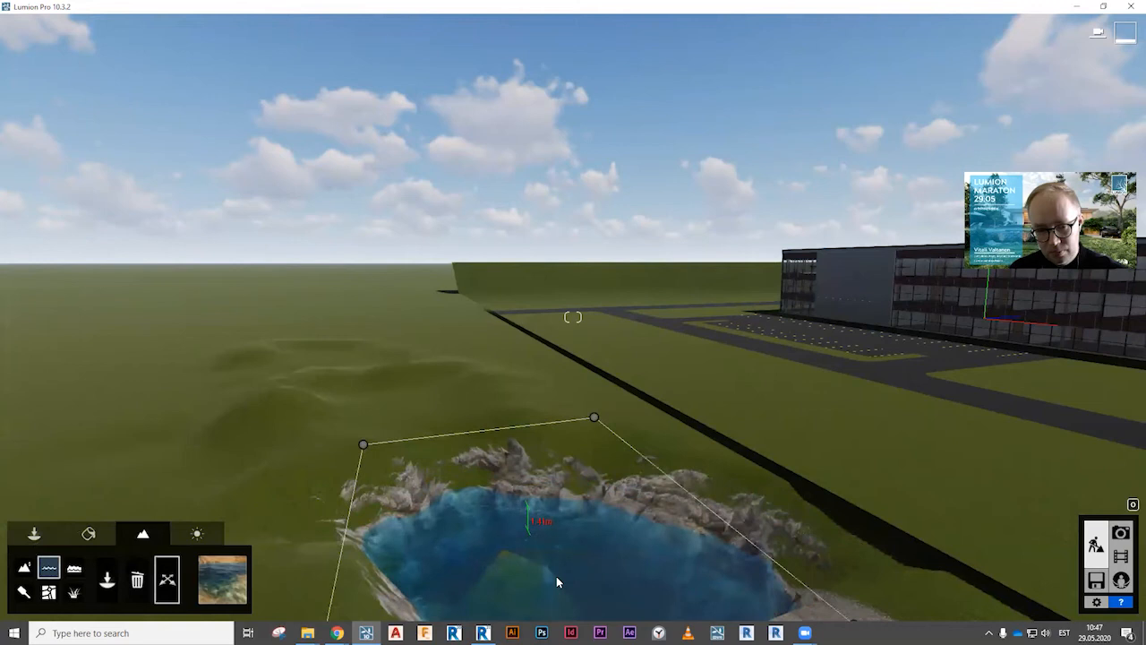
pyautogui.moveTo(526, 495); pyautogui.dragTo(510, 309)
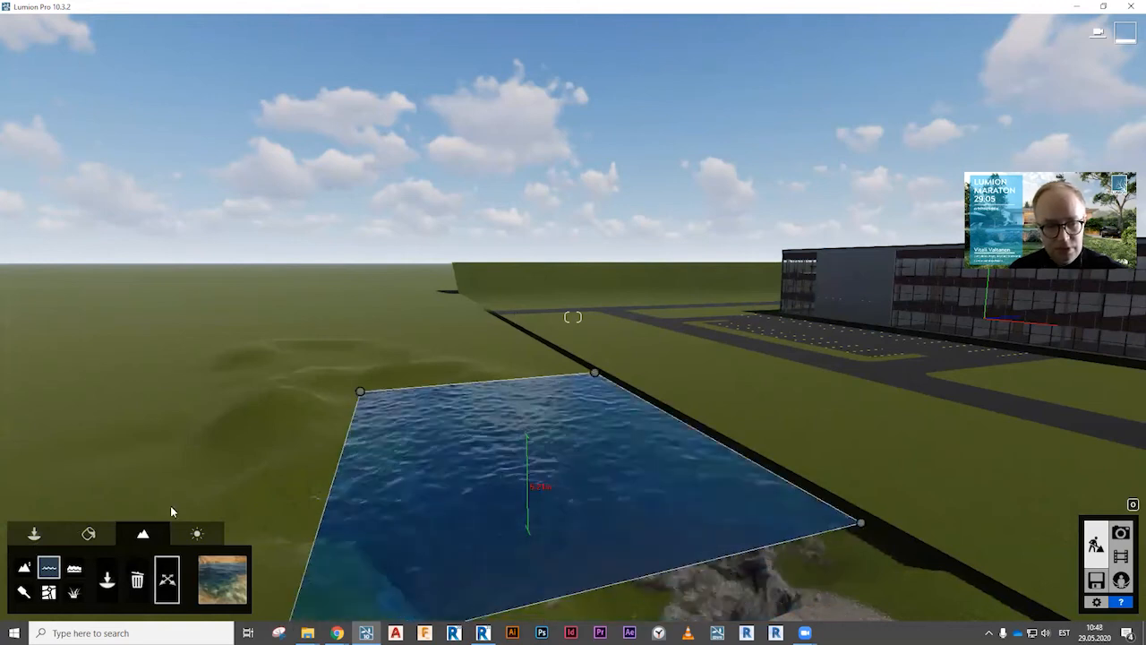
pyautogui.click(137, 580)
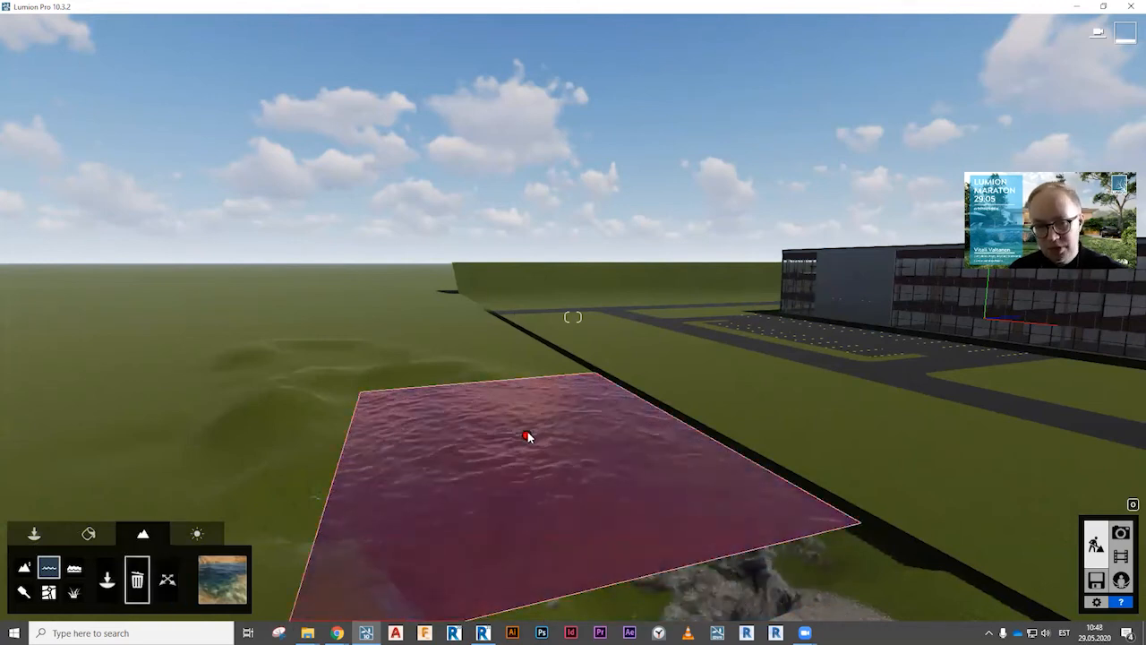
pyautogui.click(528, 433)
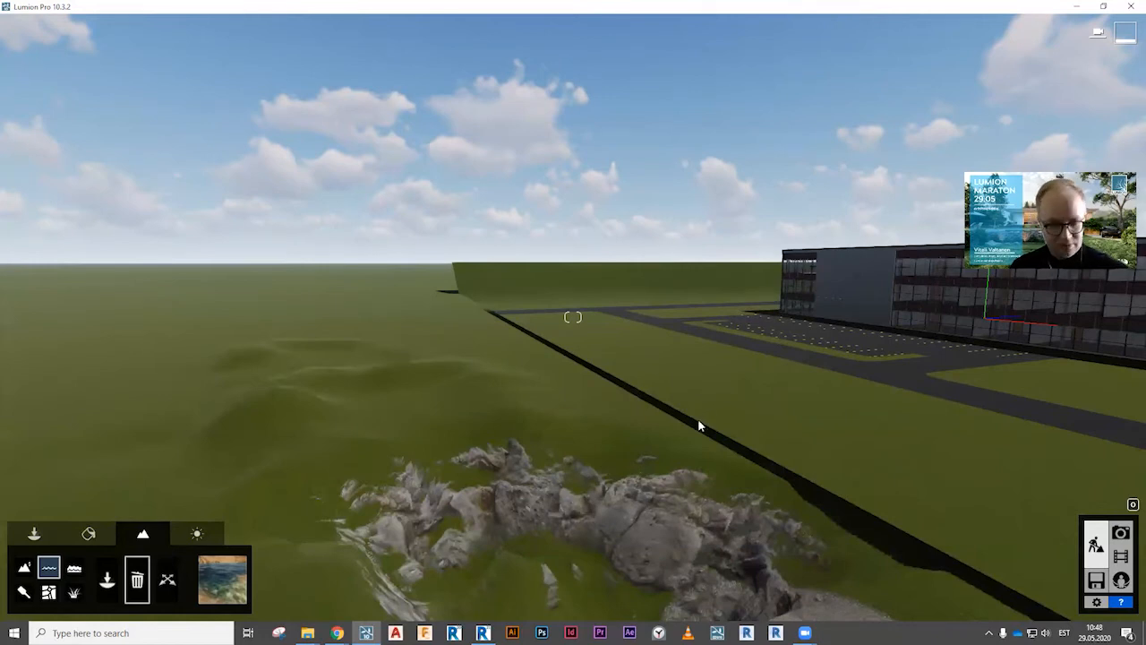
# Turn on the ocean, view its waves around the building, and turn it off.
pyautogui.click(77, 569)
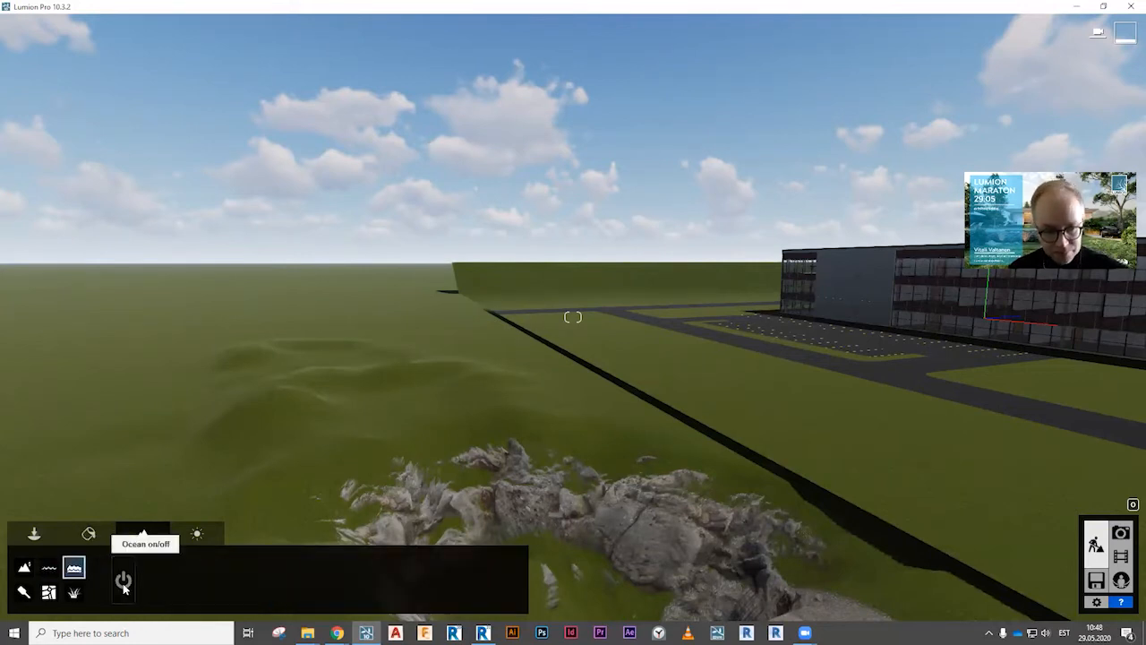
pyautogui.click(123, 583)
pyautogui.moveTo(573, 317); pyautogui.dragTo(573, 317, button='right')
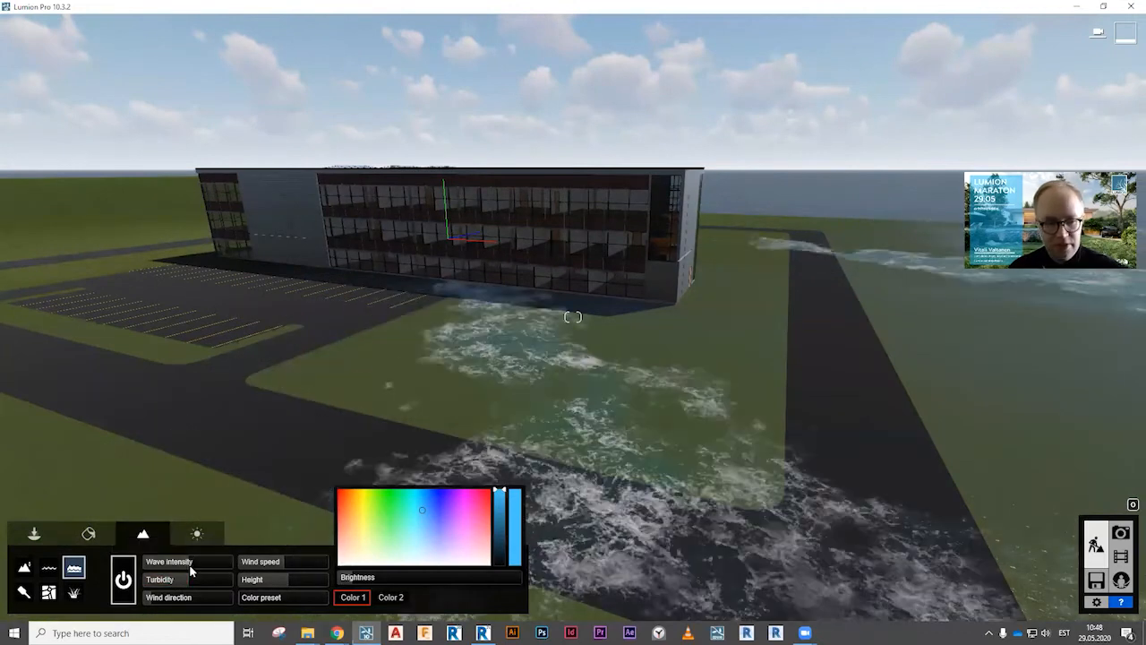
pyautogui.moveTo(192, 563)
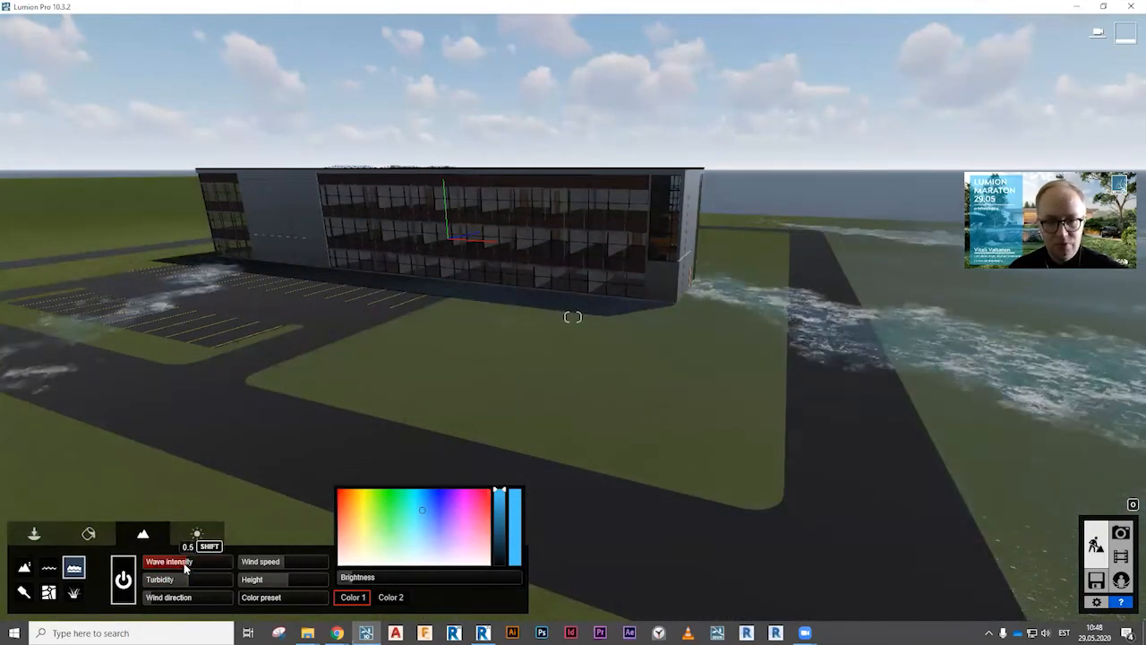
pyautogui.moveTo(187, 584)
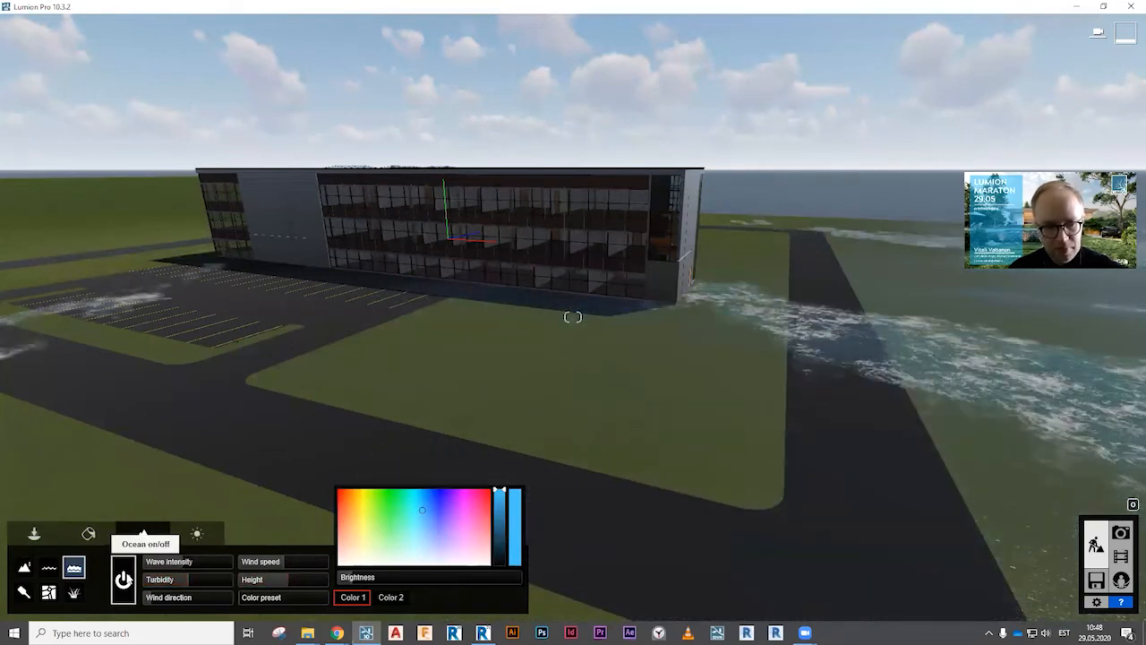
pyautogui.click(124, 581)
# Flatten the entire terrain to remove the sculpted hills and hollow.
pyautogui.moveTo(305, 491); pyautogui.dragTo(63, 548, button='right')
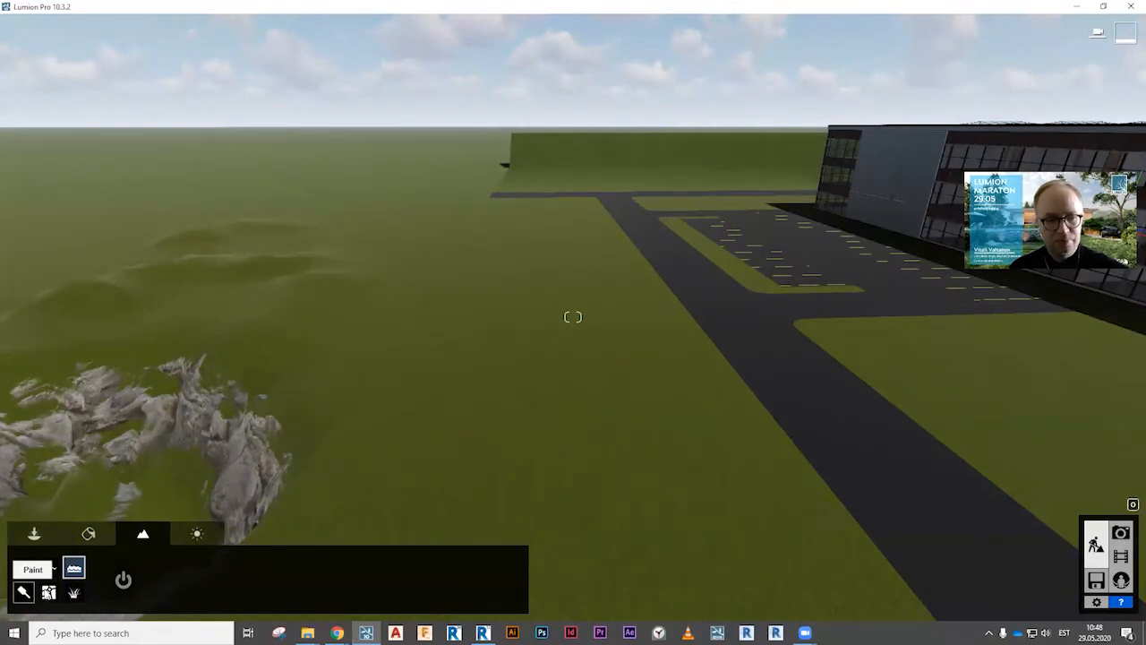
pyautogui.click(23, 567)
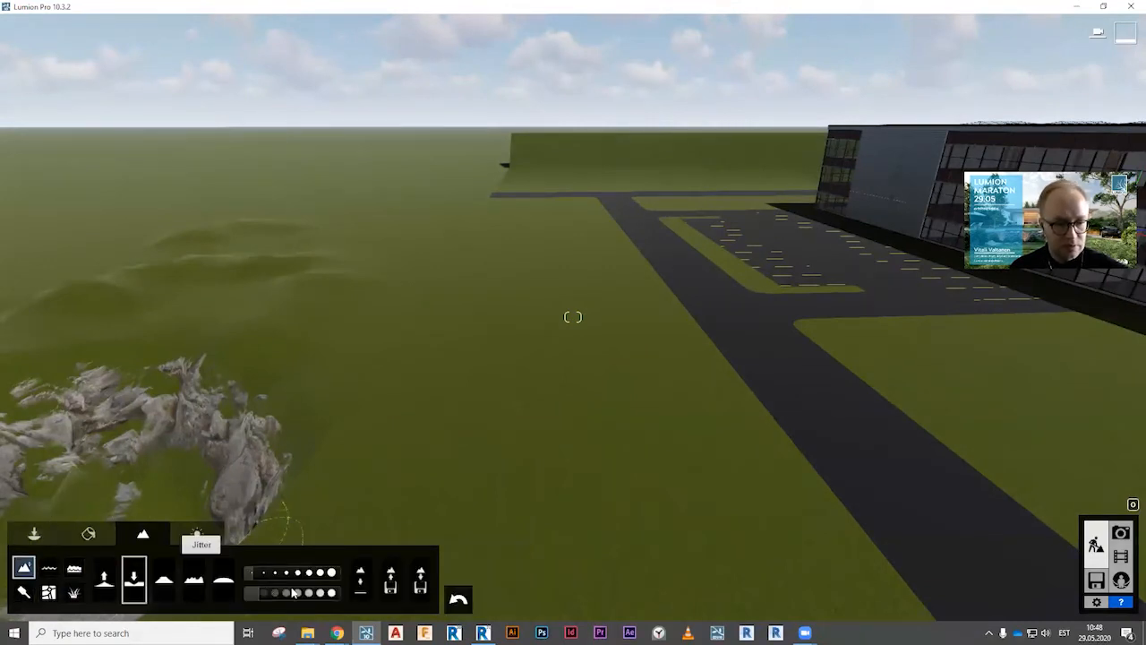
pyautogui.click(360, 580)
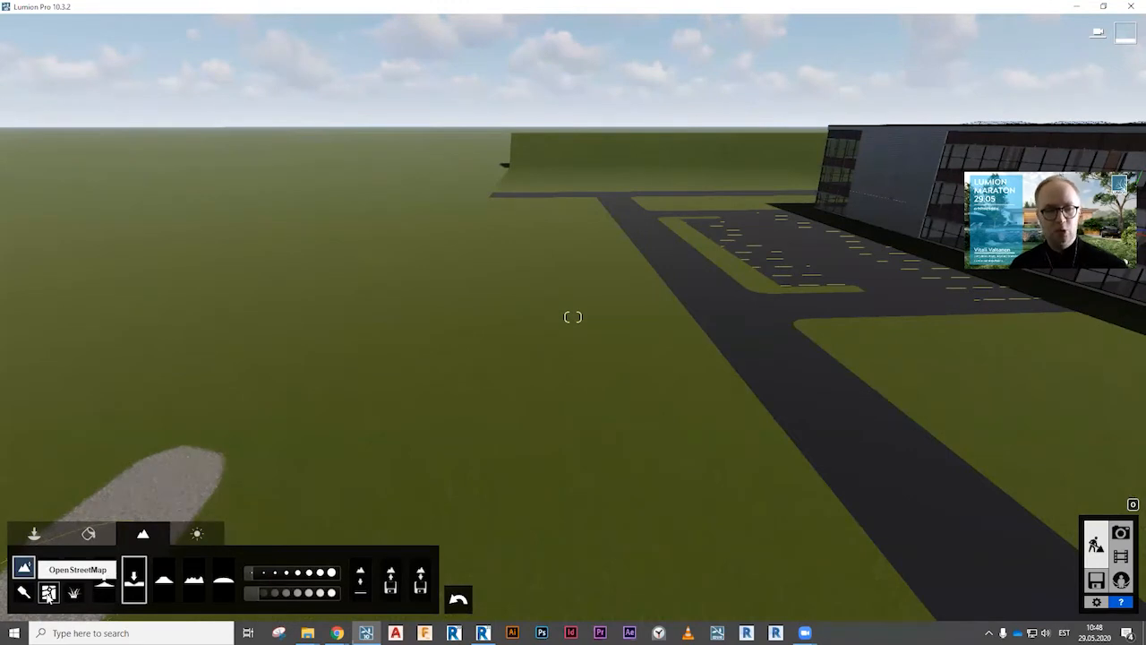
# Turn on OpenStreetMap for the landscape and accept the beta welcome message.
pyautogui.press('ctrl')
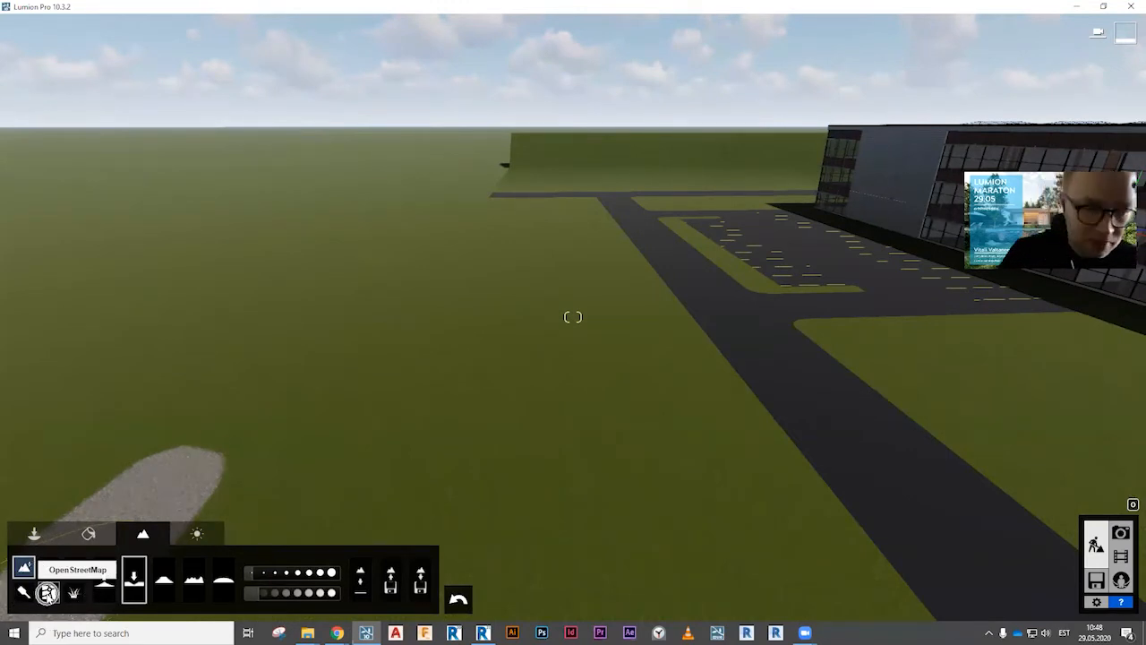
pyautogui.click(49, 595)
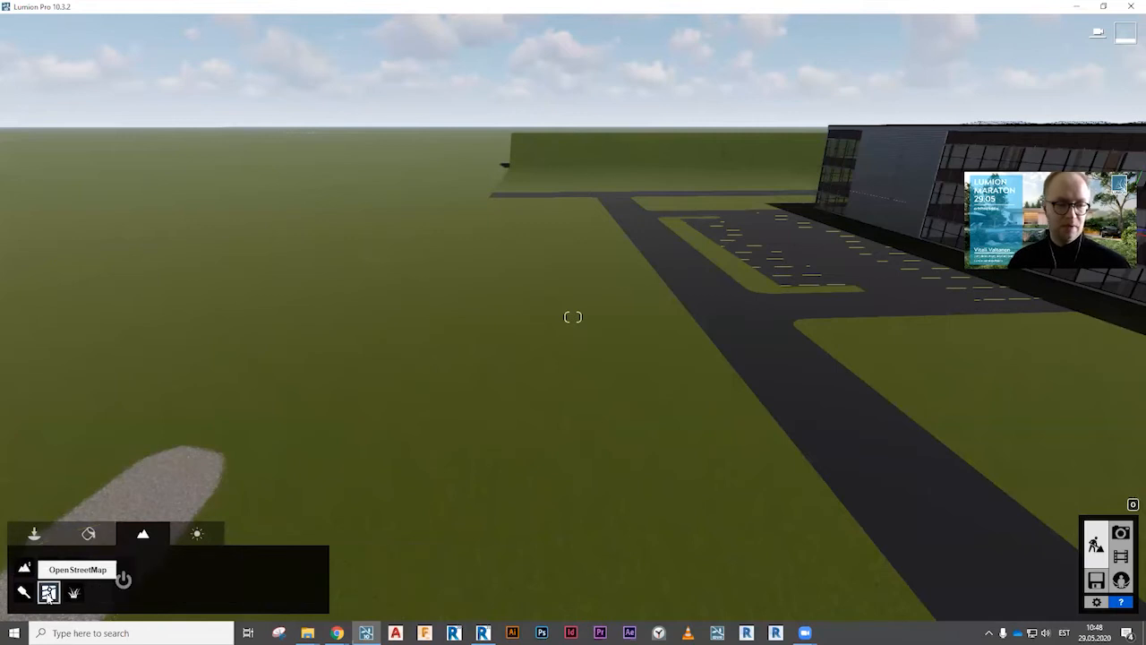
pyautogui.click(123, 580)
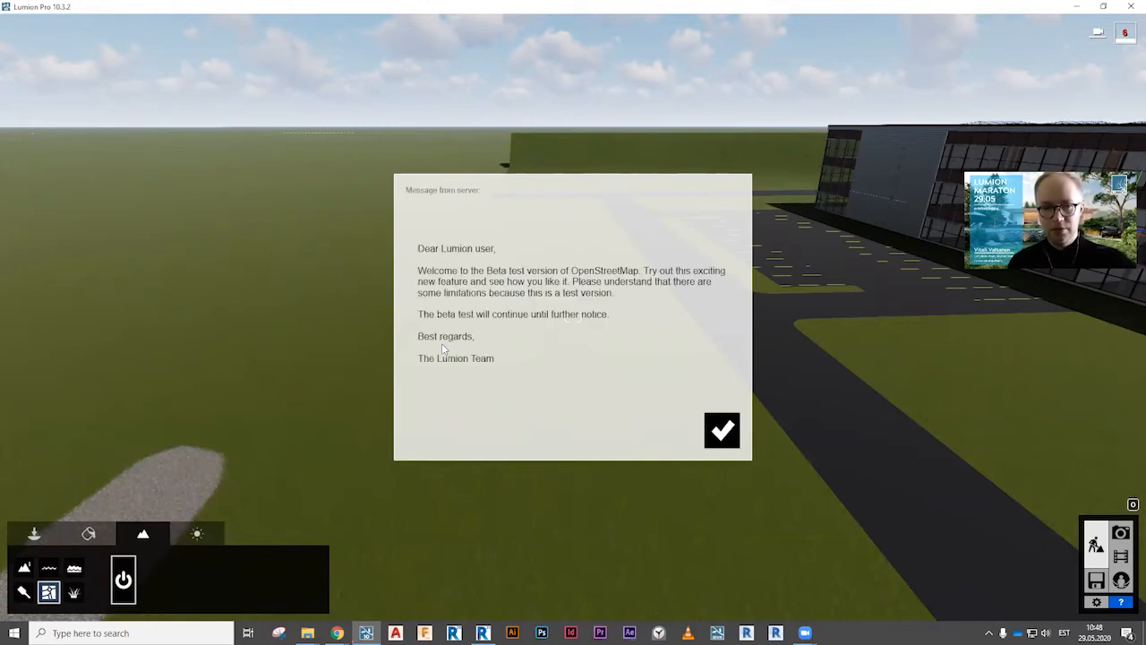
pyautogui.click(731, 435)
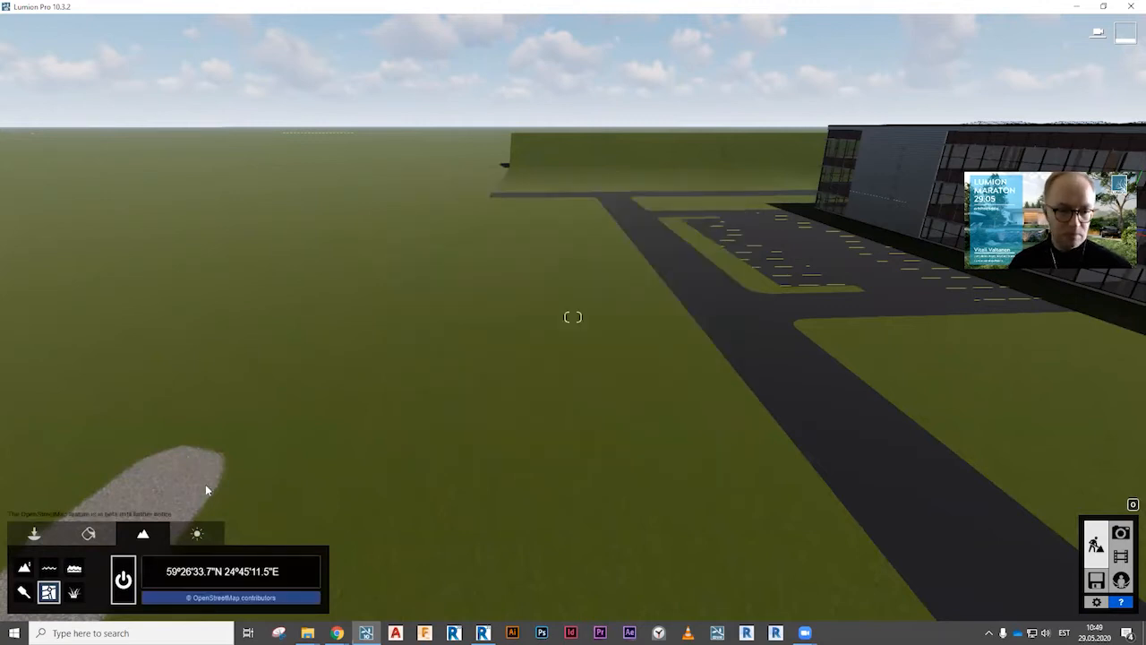
# Download OSM data with a 0.7 km range around 59°26'24.3"N 24°45'04.10"E in central Tallinn.
pyautogui.click(200, 573)
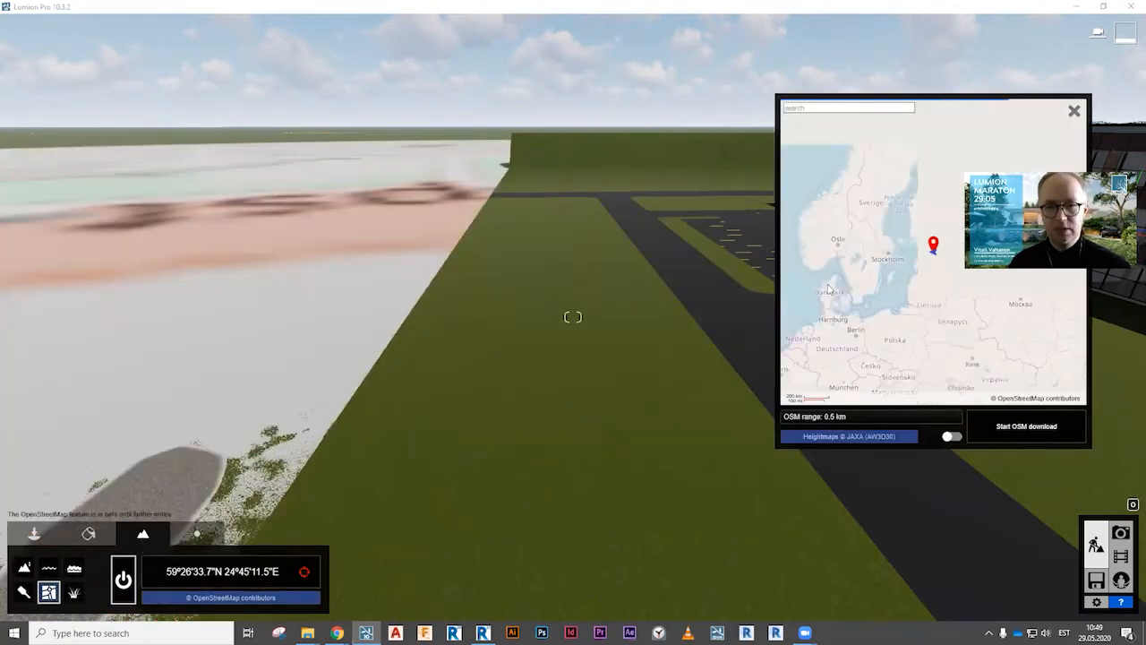
pyautogui.scroll(5, 934, 251)
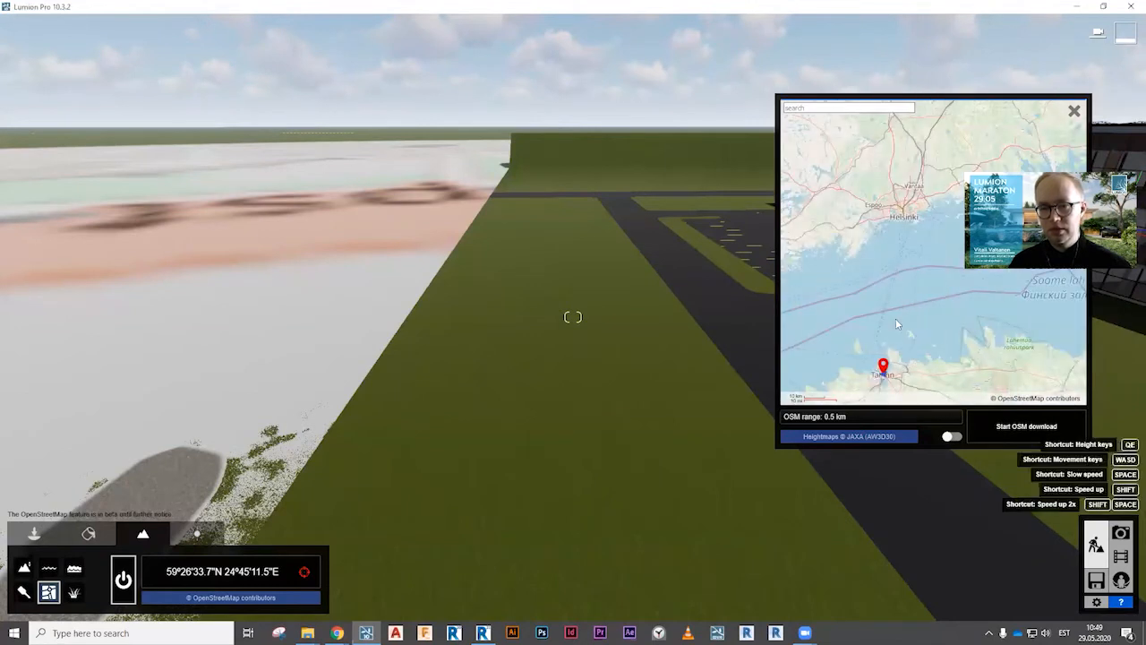
pyautogui.scroll(2, 890, 383)
pyautogui.scroll(3, 911, 267)
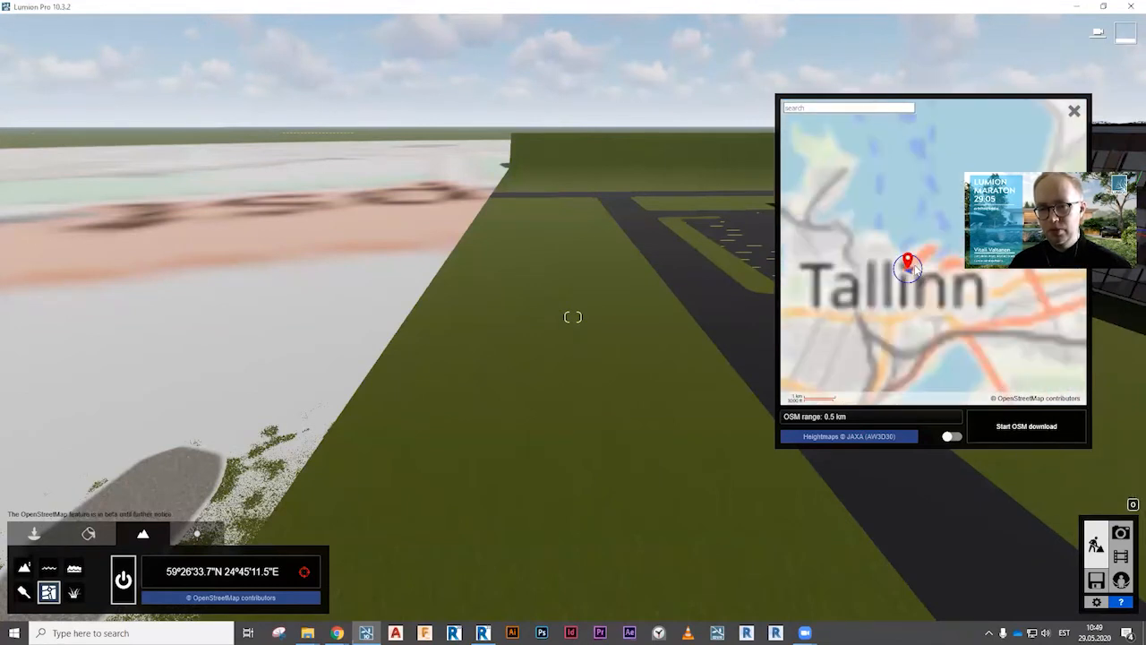
pyautogui.scroll(2, 907, 266)
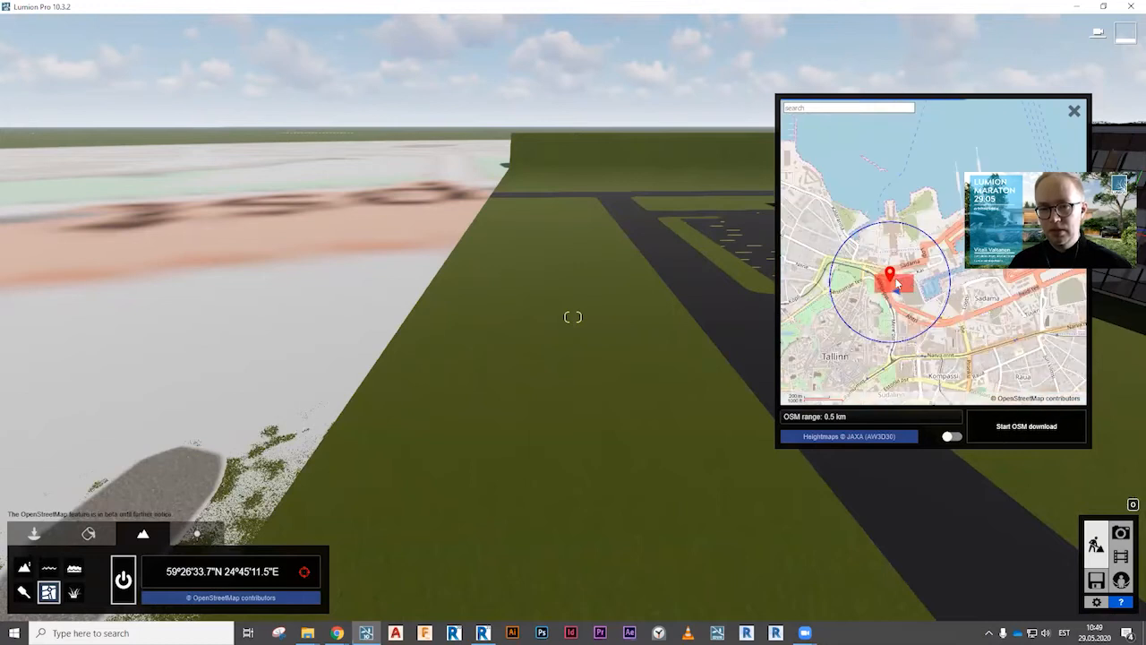
pyautogui.moveTo(906, 277); pyautogui.dragTo(877, 307)
pyautogui.moveTo(786, 417)
pyautogui.mouseDown()
pyautogui.moveTo(804, 419)
pyautogui.moveTo(794, 419)
pyautogui.mouseUp()
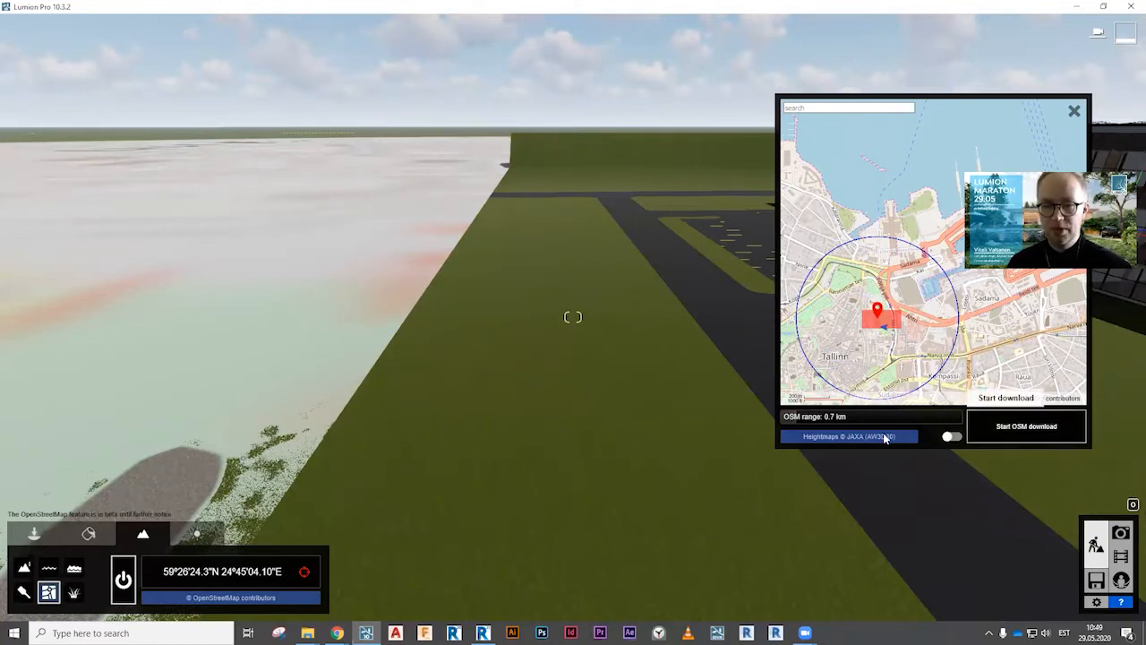
pyautogui.click(1039, 430)
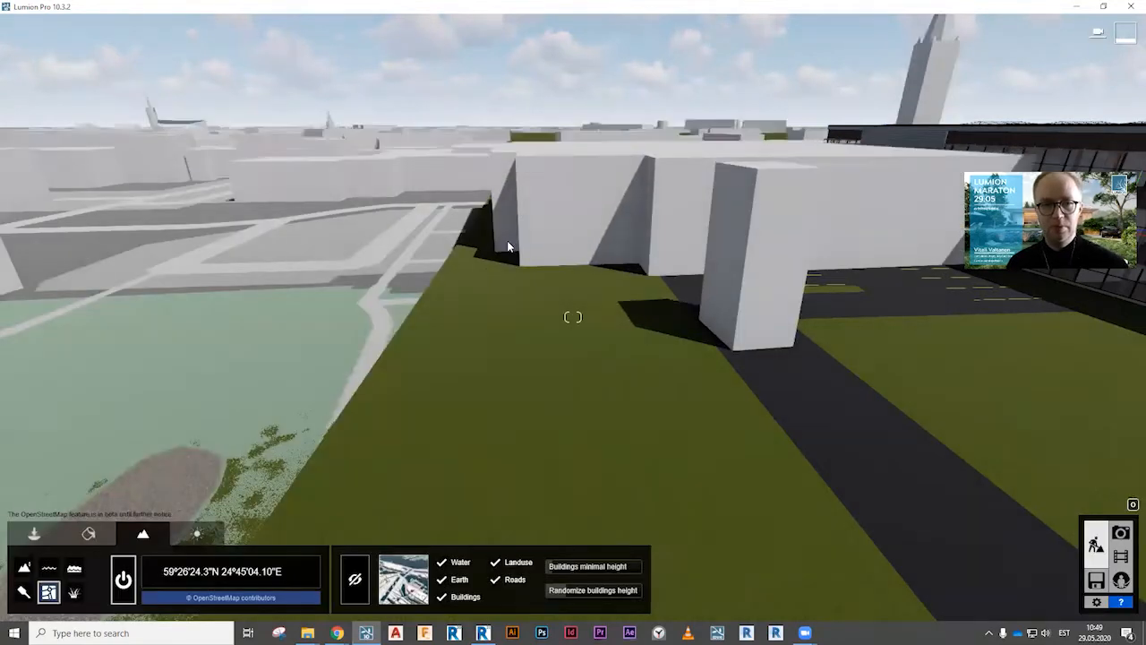
# Examine how the imported city buildings, roads and land areas surround and overlap the building and its site.
pyautogui.moveTo(800, 271); pyautogui.dragTo(582, 161, button='right')
pyautogui.moveTo(573, 317); pyautogui.dragTo(18, 277, button='right')
pyautogui.press('s')
pyautogui.press('w')
pyautogui.press('w')
pyautogui.press('q')
pyautogui.press('w')
pyautogui.press('s')
pyautogui.press('s')
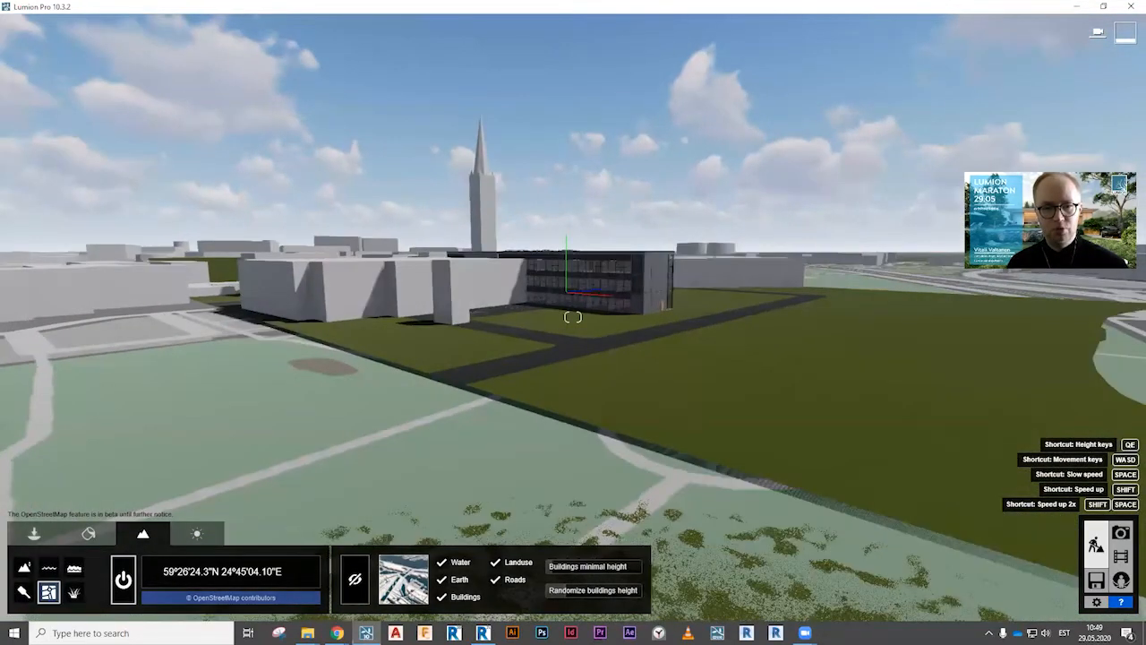
pyautogui.press('e')
pyautogui.moveTo(572, 316); pyautogui.dragTo(680, 315, button='right')
pyautogui.press('w')
pyautogui.press('w')
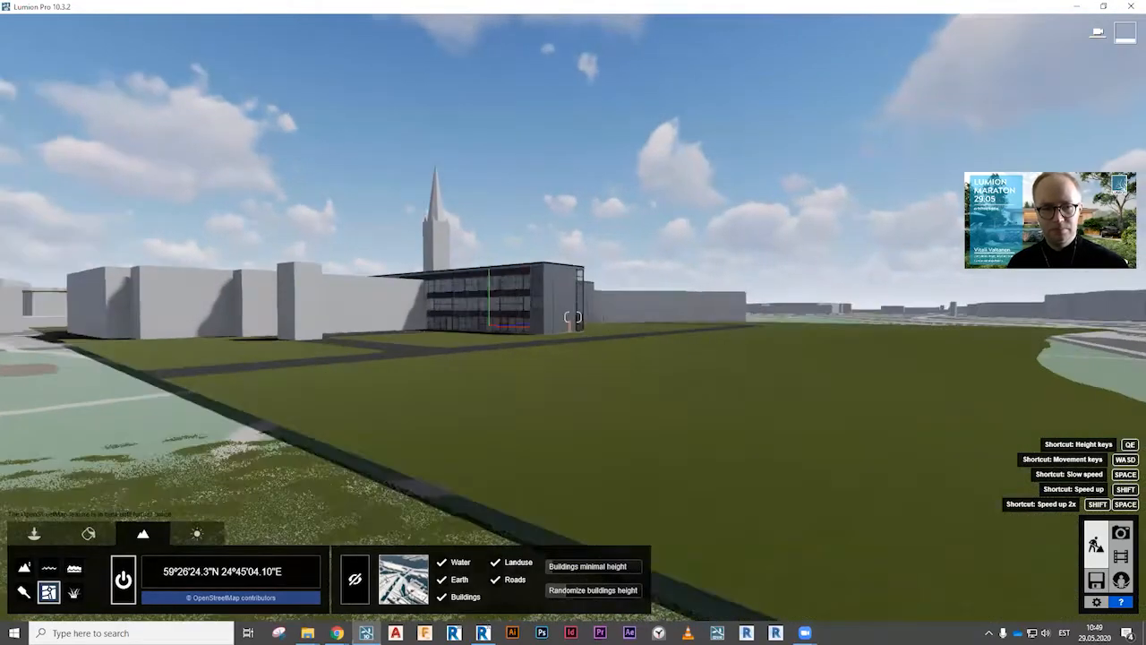
pyautogui.moveTo(573, 317); pyautogui.dragTo(394, 316, button='right')
pyautogui.press('w')
pyautogui.press('q')
pyautogui.moveTo(572, 316); pyautogui.dragTo(627, 360, button='right')
pyautogui.press('w')
pyautogui.press('q')
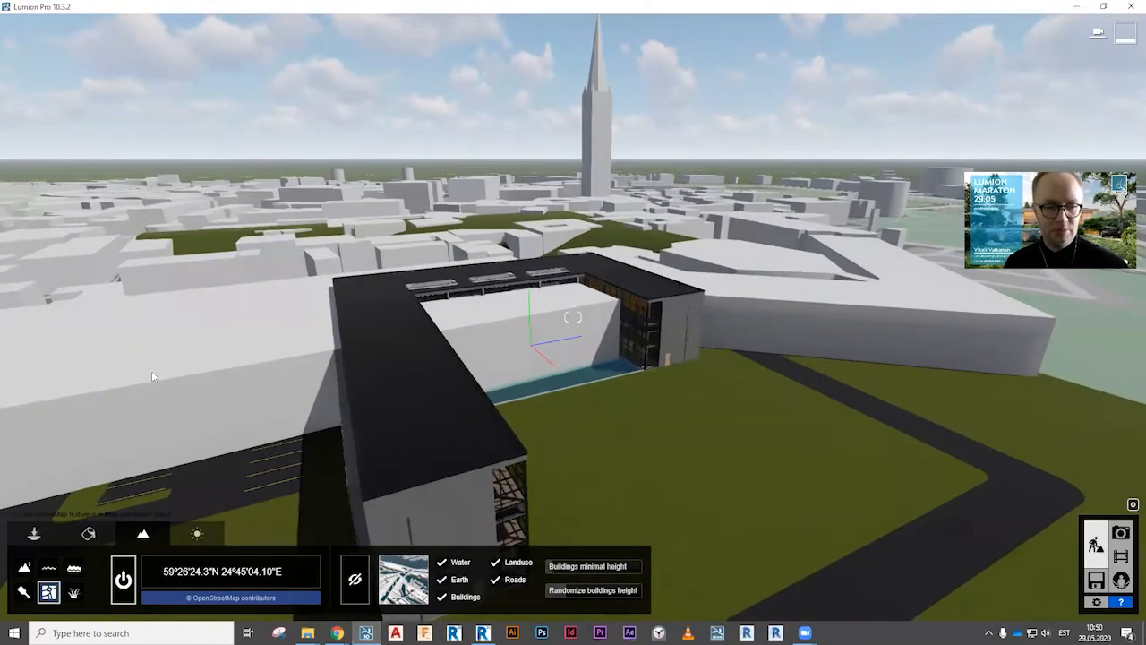
# Hide the individual OpenStreetMap buildings that overlap the model's courtyard, parking lot and neighbouring hill.
pyautogui.click(354, 579)
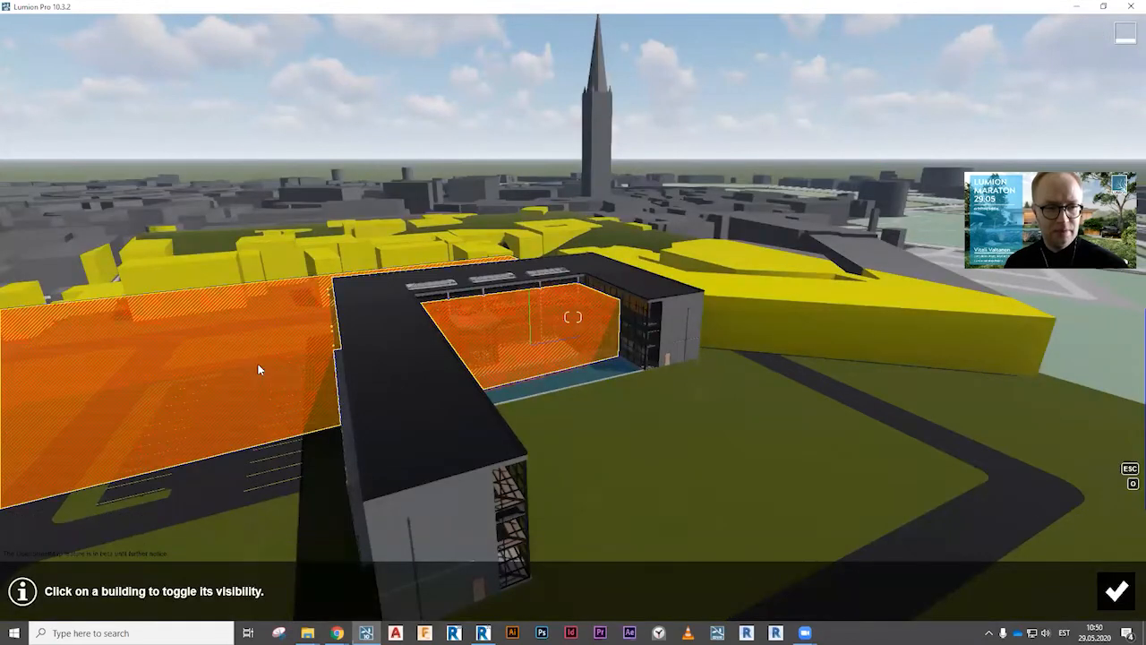
pyautogui.click(258, 364)
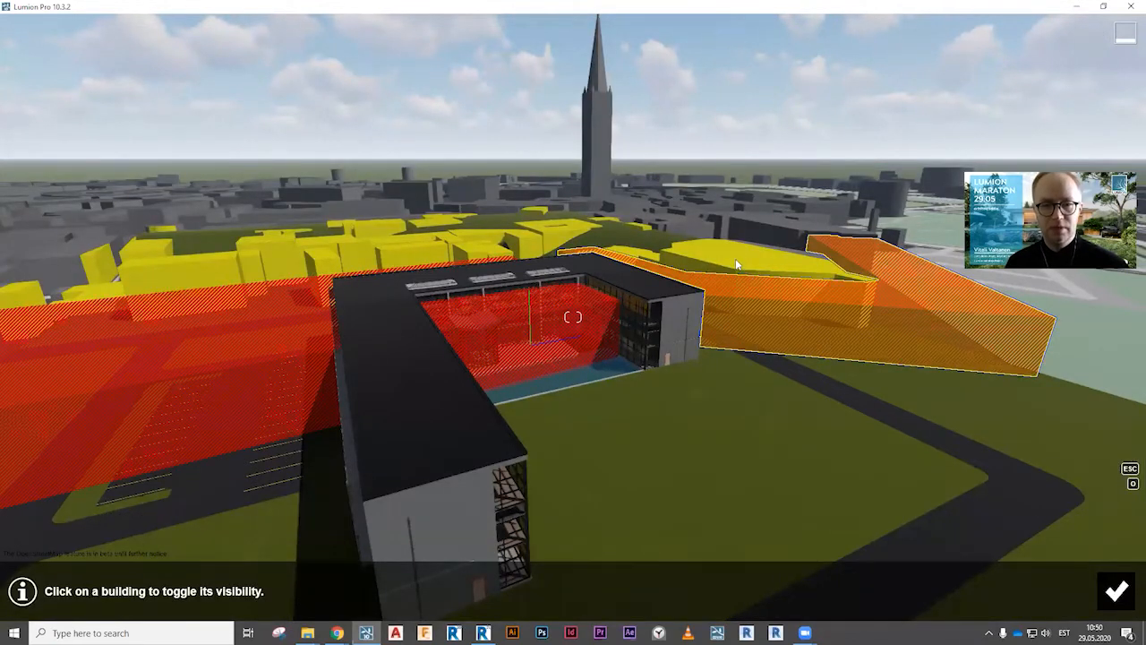
pyautogui.click(740, 267)
pyautogui.click(645, 256)
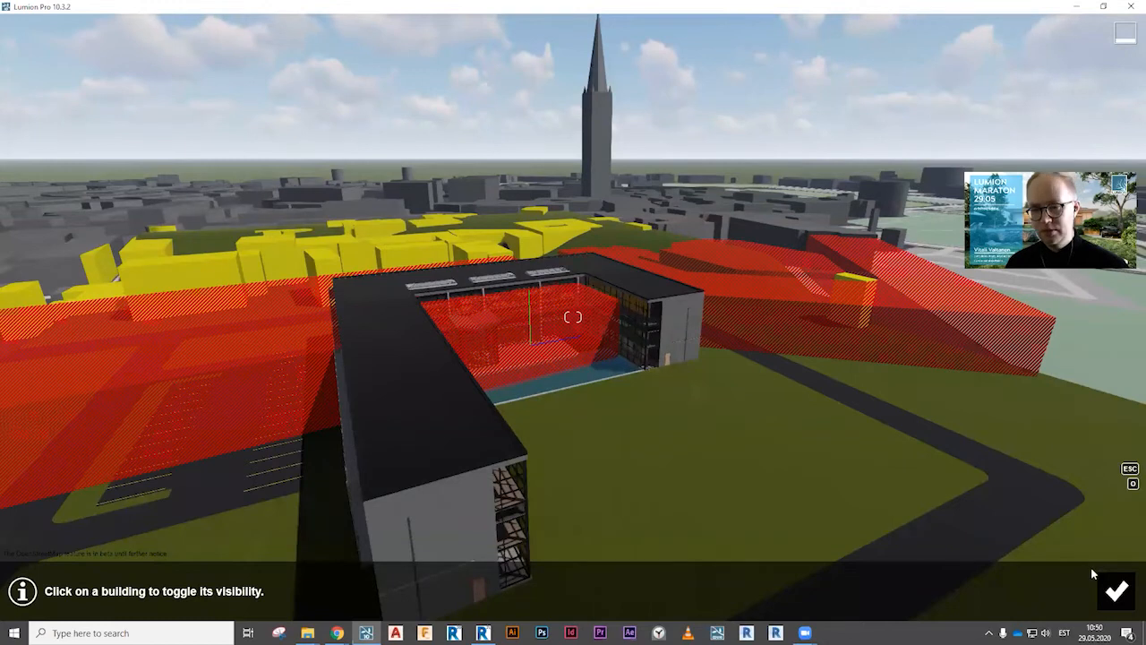
pyautogui.click(1110, 590)
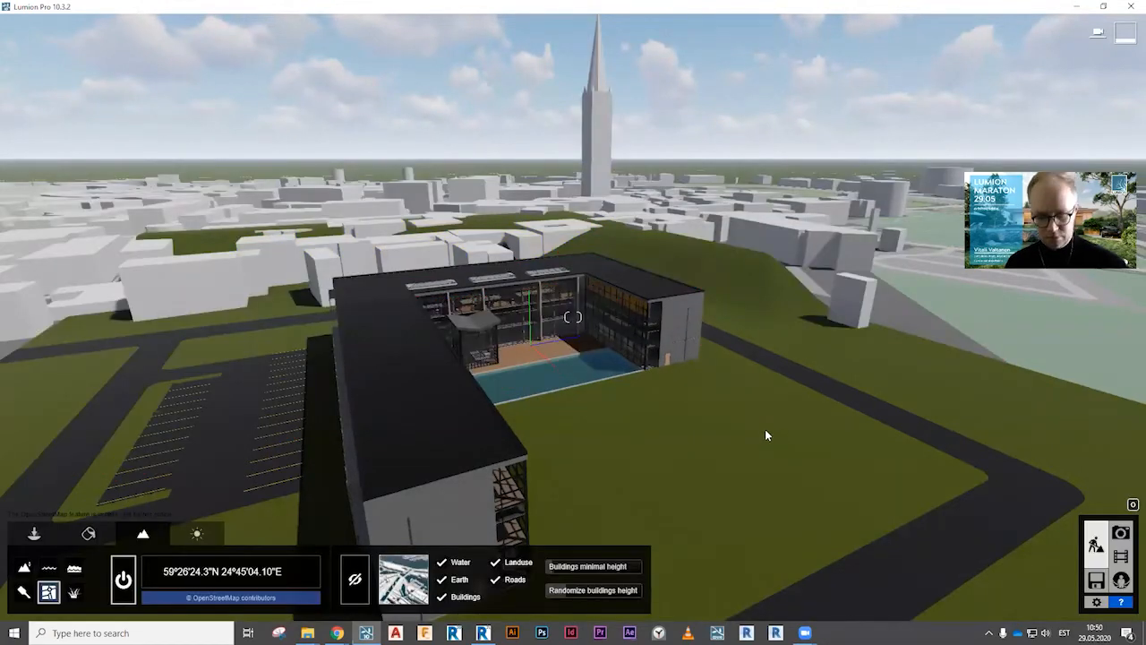
# Turn off the OpenStreetMap surroundings for the landscape.
pyautogui.press('w')
pyautogui.moveTo(779, 425); pyautogui.dragTo(673, 329, button='right')
pyautogui.press('w')
pyautogui.press('e')
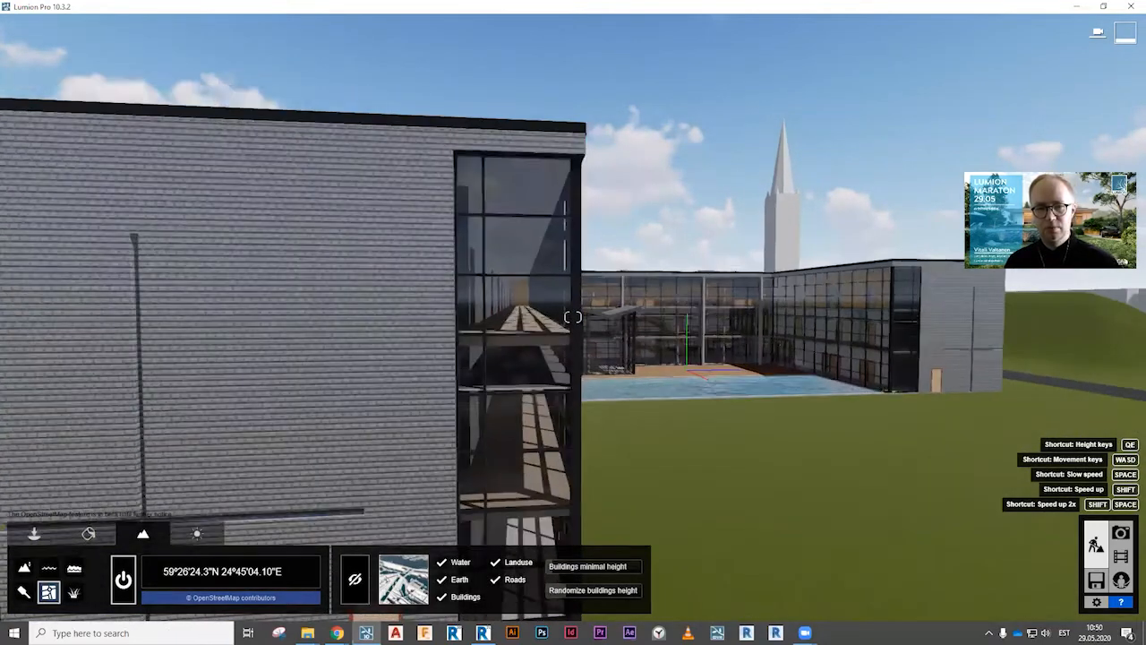
pyautogui.press('s')
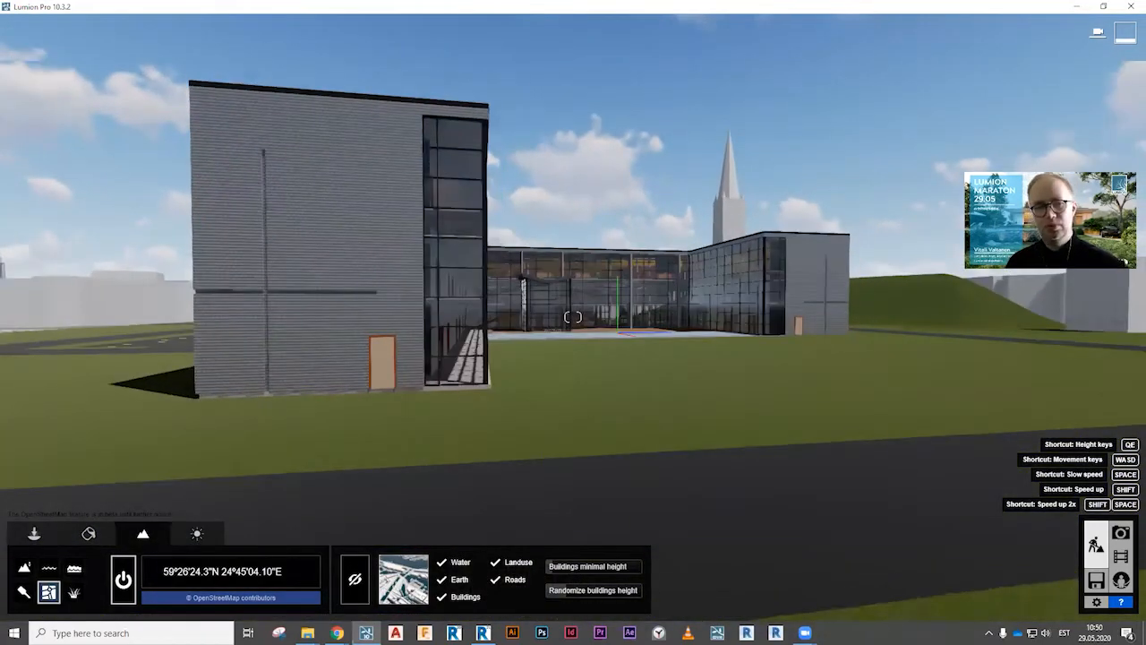
pyautogui.press('s')
pyautogui.press('d')
pyautogui.press('q')
pyautogui.moveTo(877, 414); pyautogui.dragTo(790, 427, button='right')
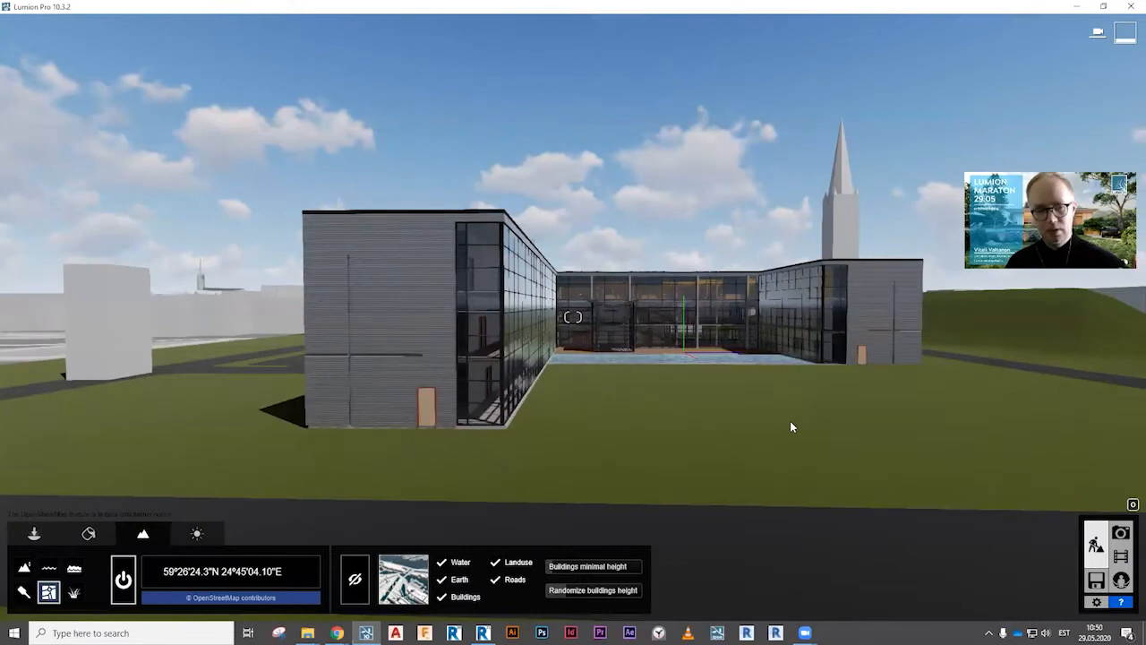
pyautogui.click(123, 580)
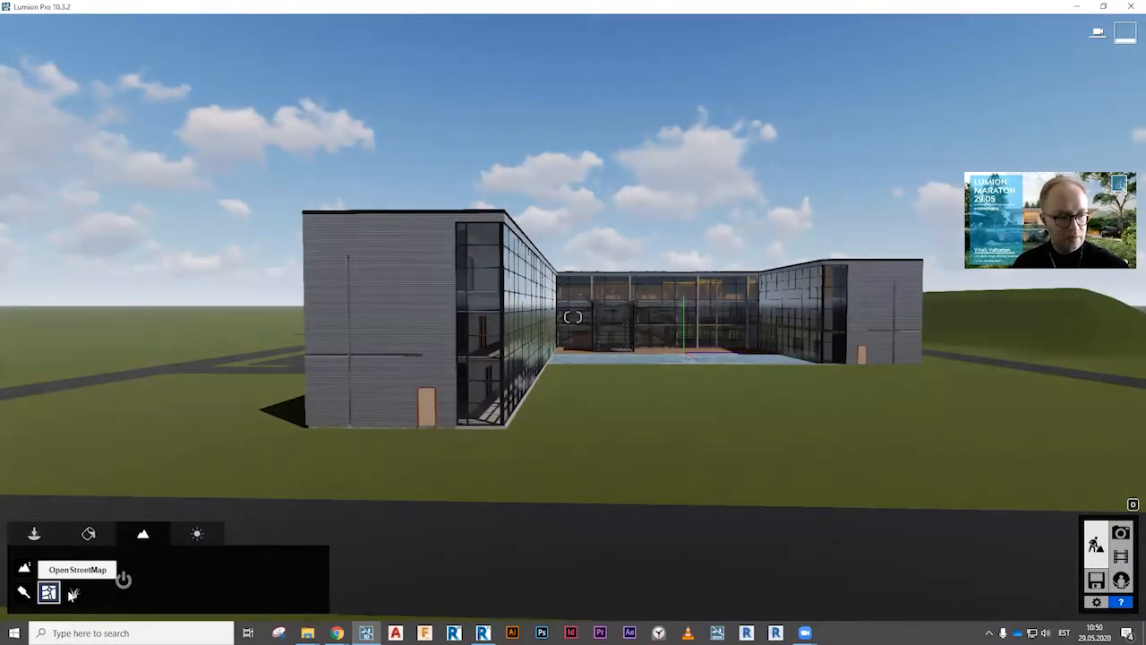
# Replace the External Wall Insulation material with the outdoor Concrete 017 1024 material and save the change.
pyautogui.click(89, 534)
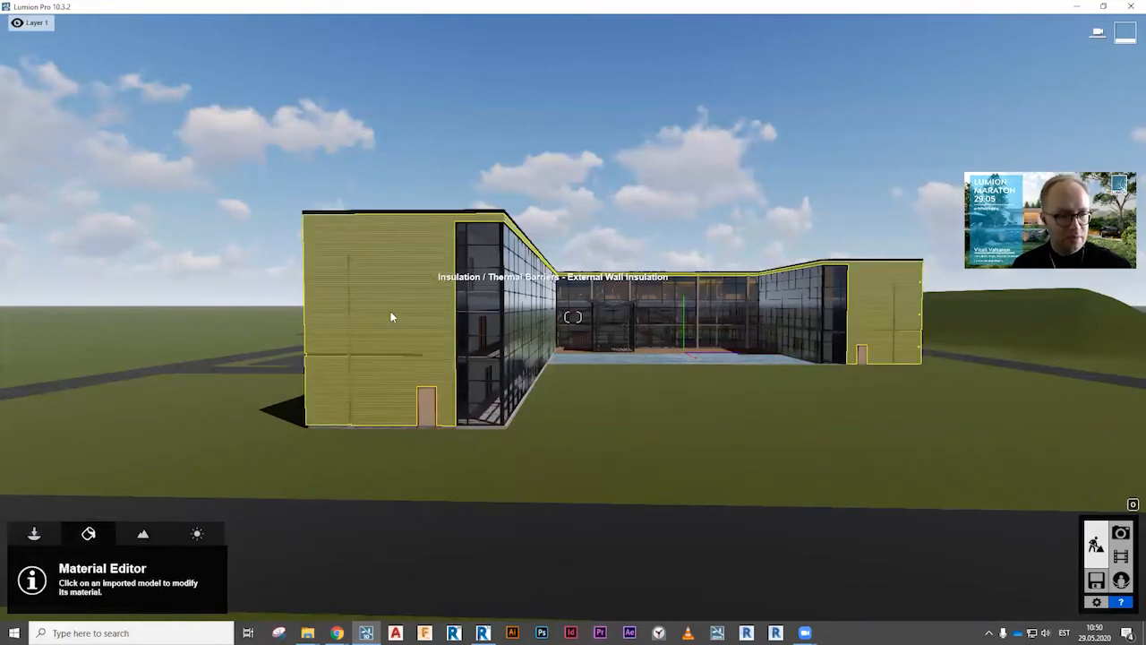
pyautogui.click(328, 320)
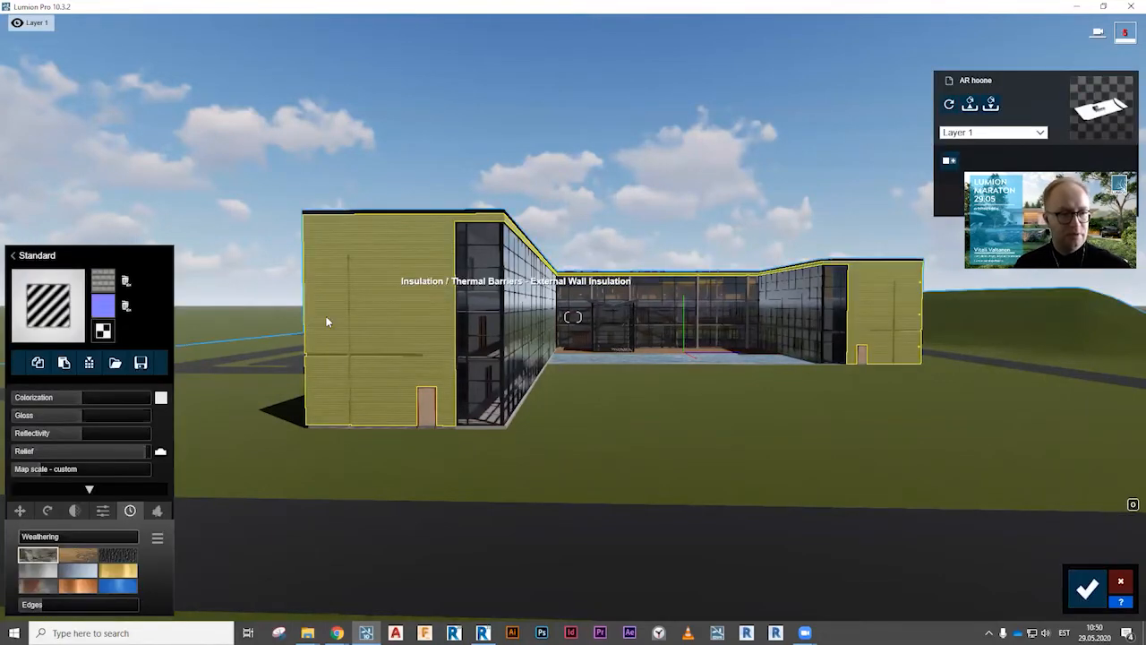
pyautogui.click(51, 301)
pyautogui.click(121, 222)
pyautogui.click(76, 255)
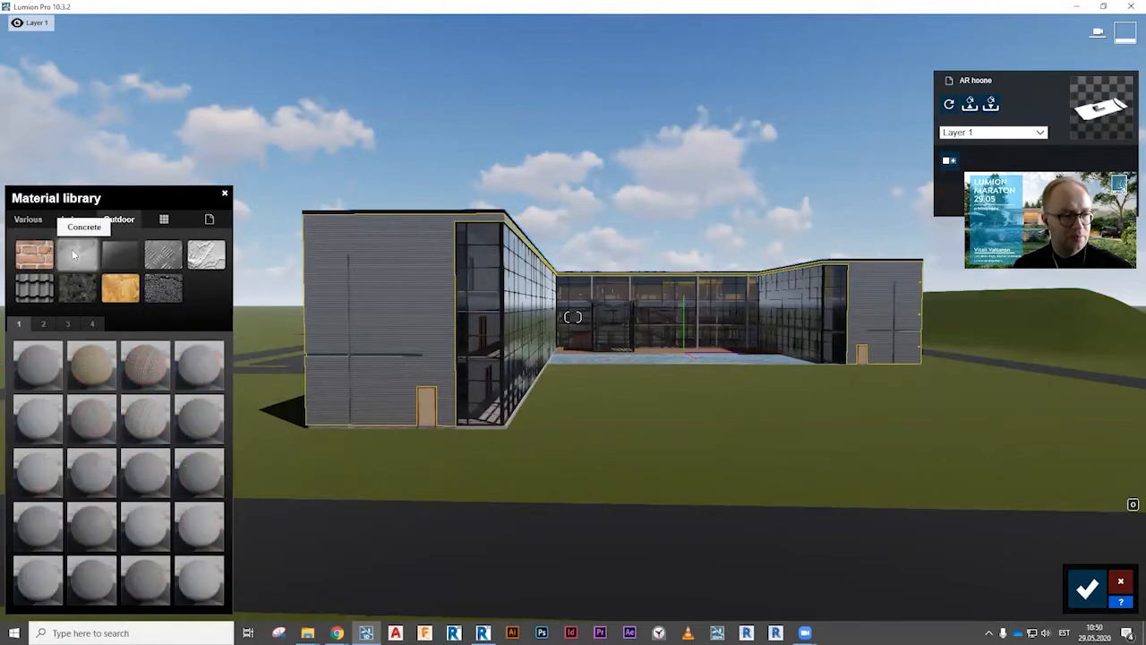
pyautogui.click(38, 415)
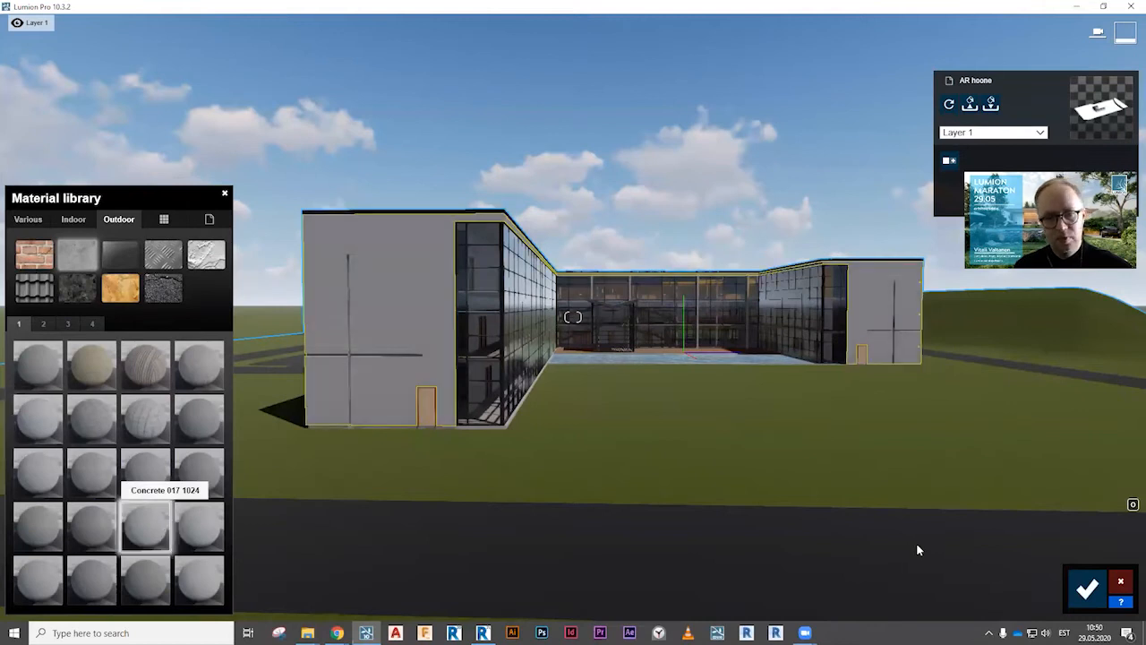
pyautogui.click(1087, 588)
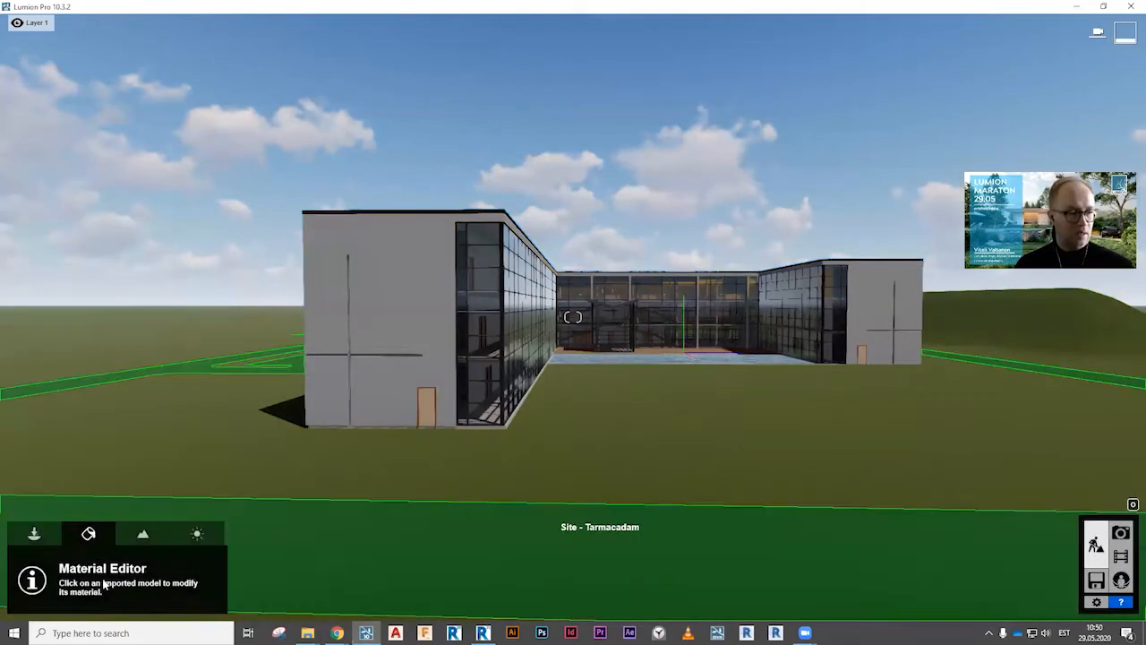
# Switch to placing Nature objects and open the library of broadleaf trees.
pyautogui.click(35, 535)
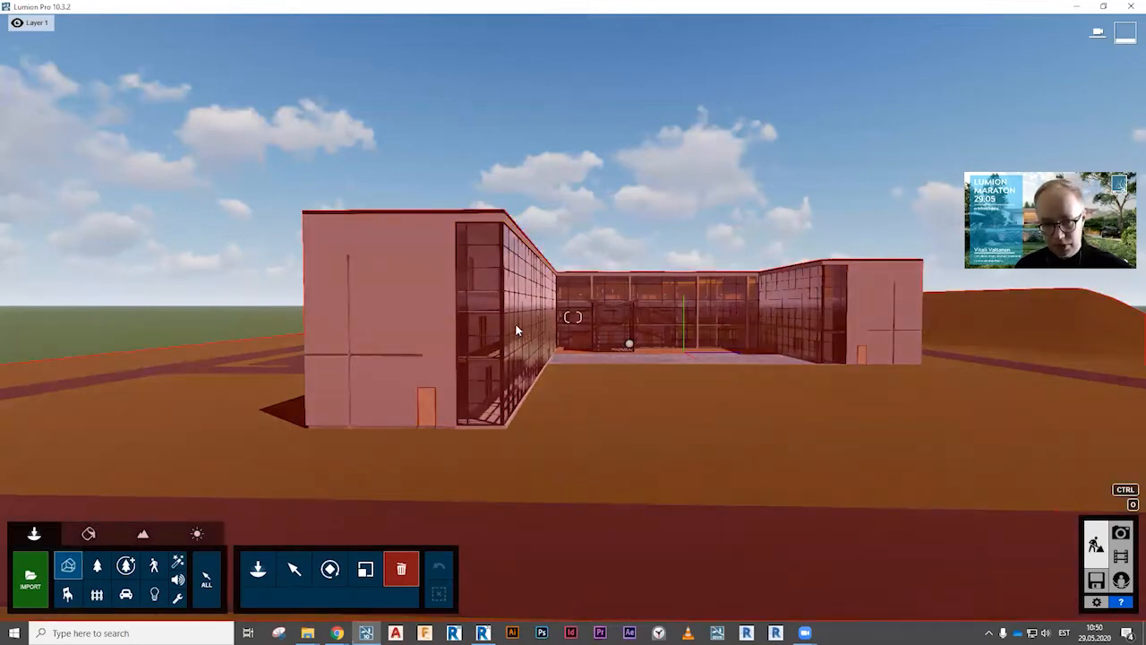
pyautogui.click(296, 569)
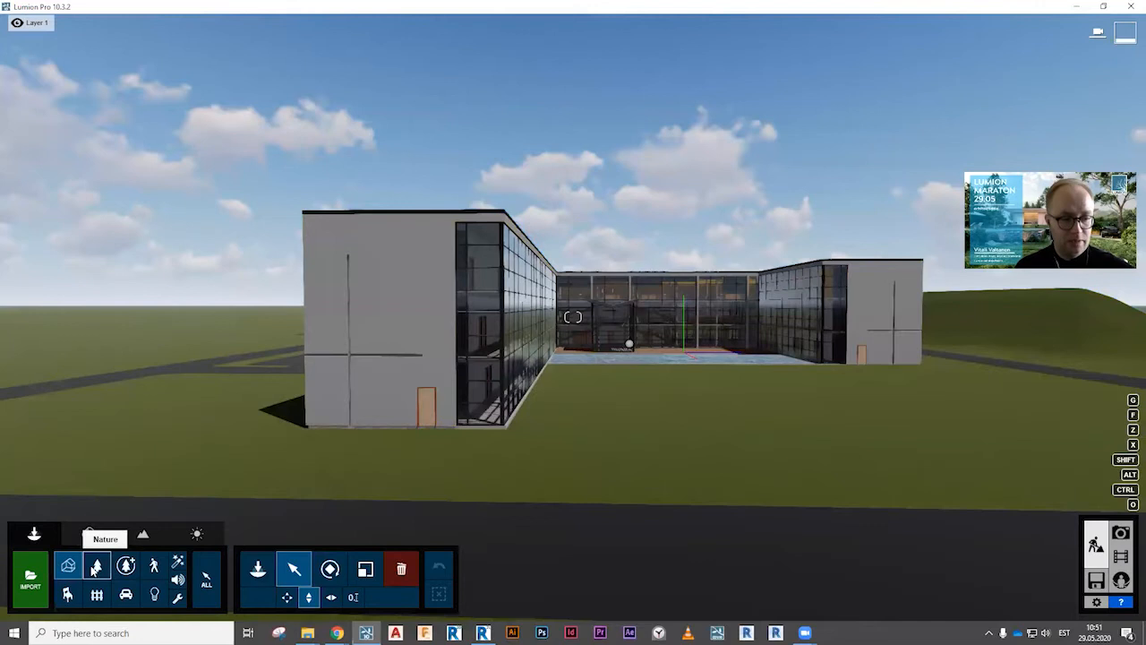
pyautogui.click(95, 567)
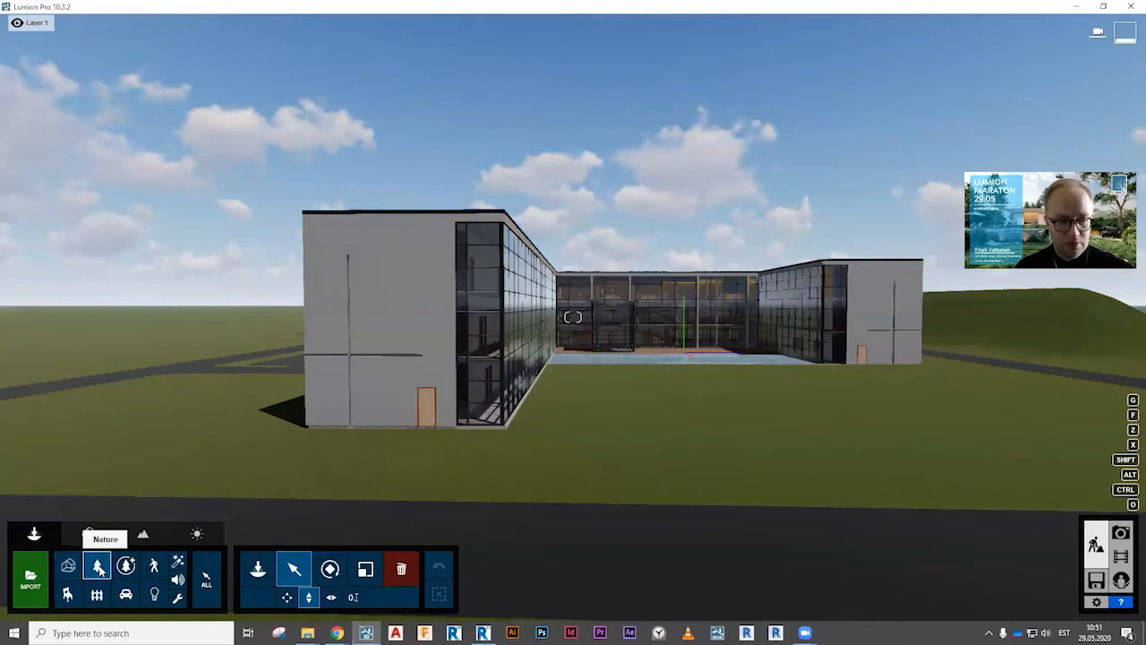
pyautogui.click(256, 573)
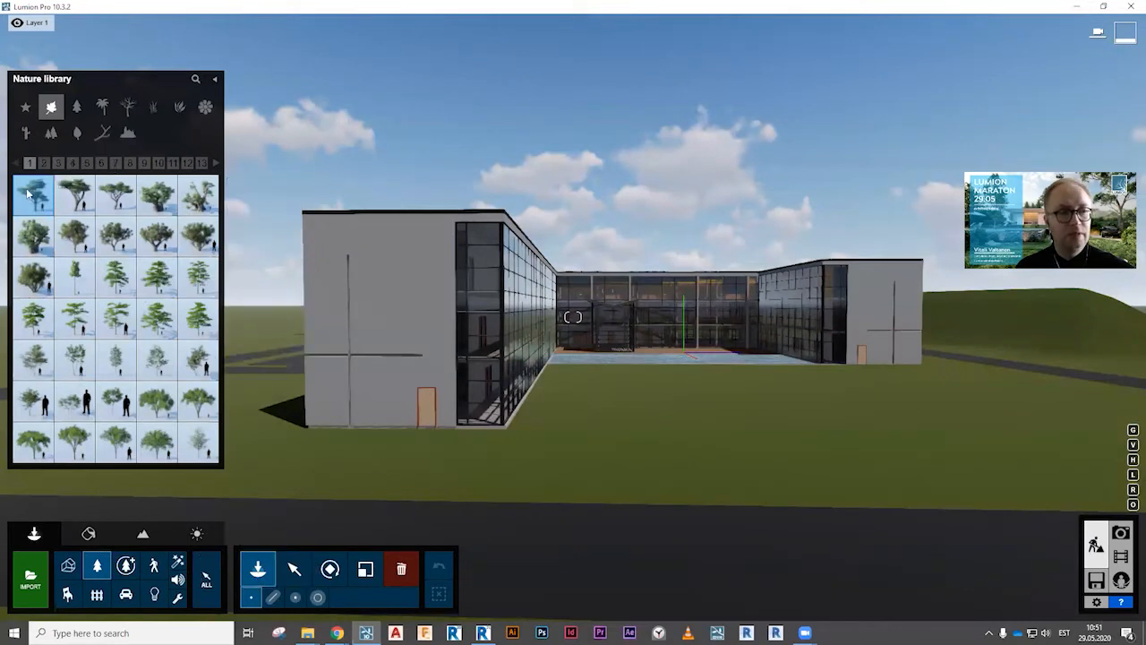
# Try out two different broadleaf trees on the lawn in front of the courtyard.
pyautogui.moveTo(36, 204)
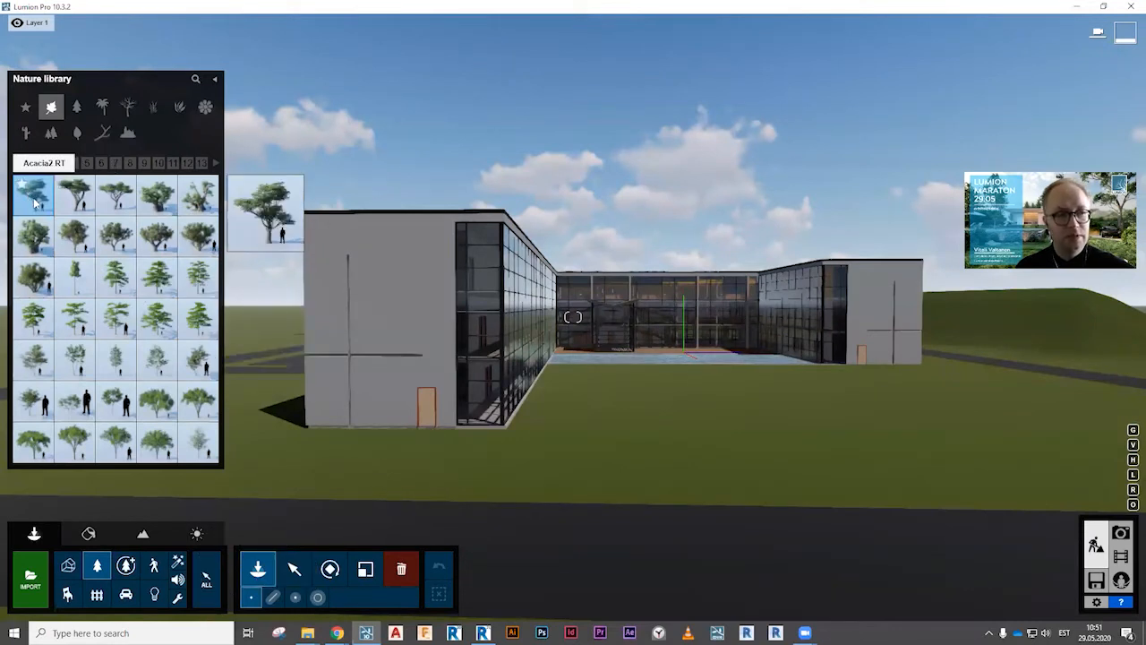
pyautogui.click(75, 357)
pyautogui.click(607, 482)
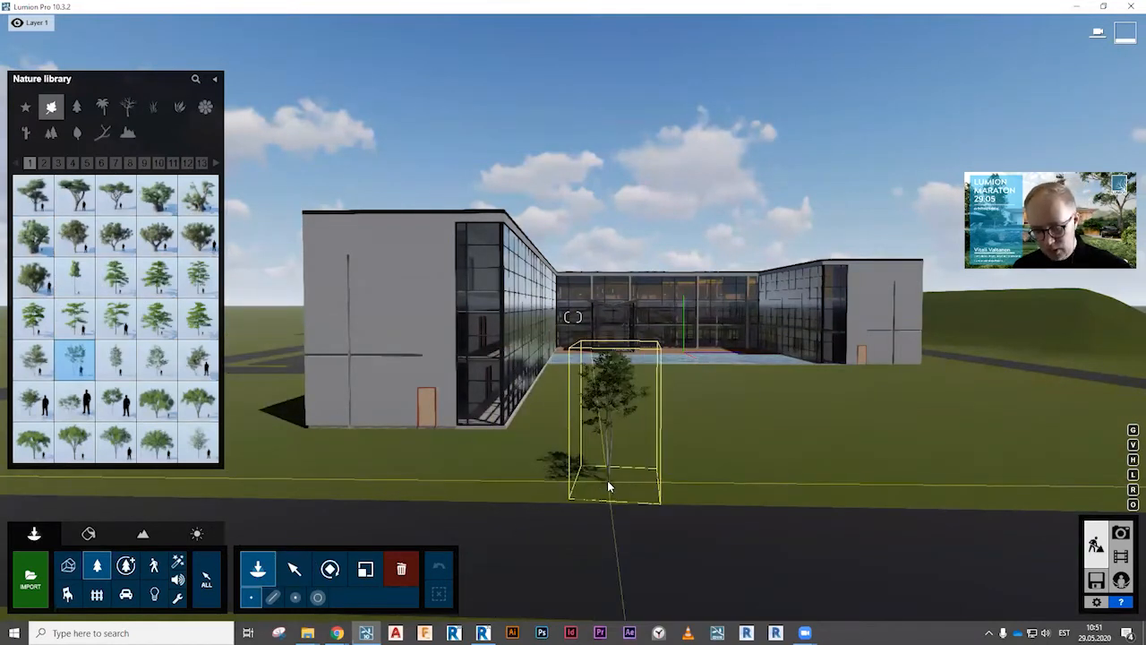
pyautogui.press('w')
pyautogui.press('d')
pyautogui.press('w')
pyautogui.press('e')
pyautogui.moveTo(585, 486)
pyautogui.mouseDown(button='right')
pyautogui.moveTo(585, 437)
pyautogui.moveTo(585, 483)
pyautogui.mouseUp(button='right')
pyautogui.press('w')
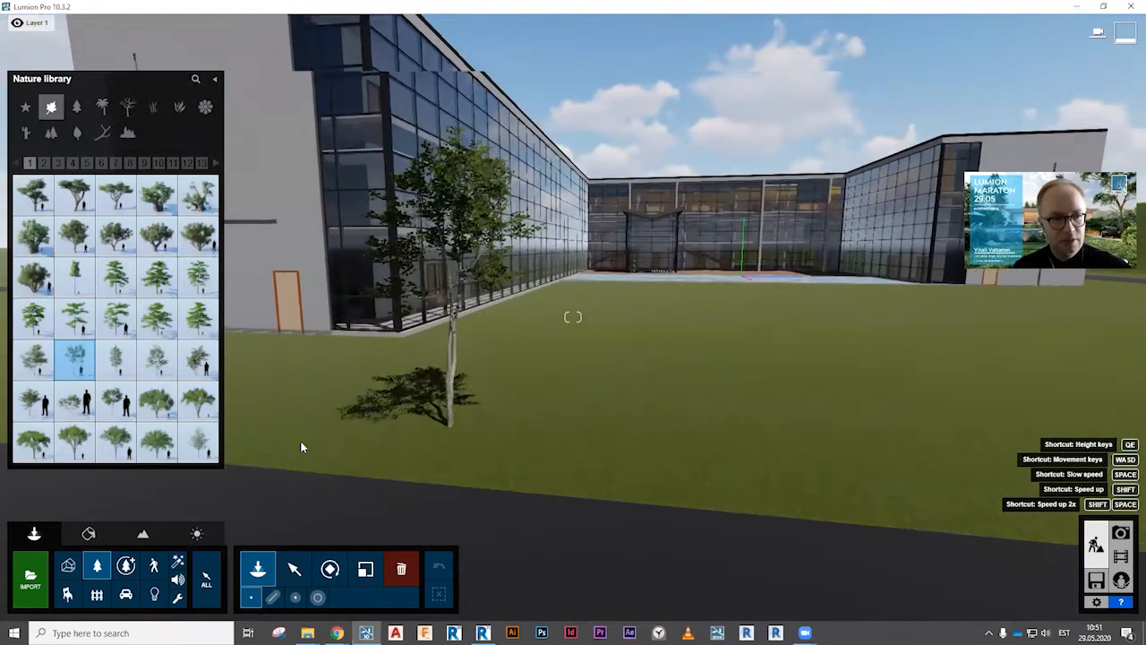
pyautogui.click(113, 278)
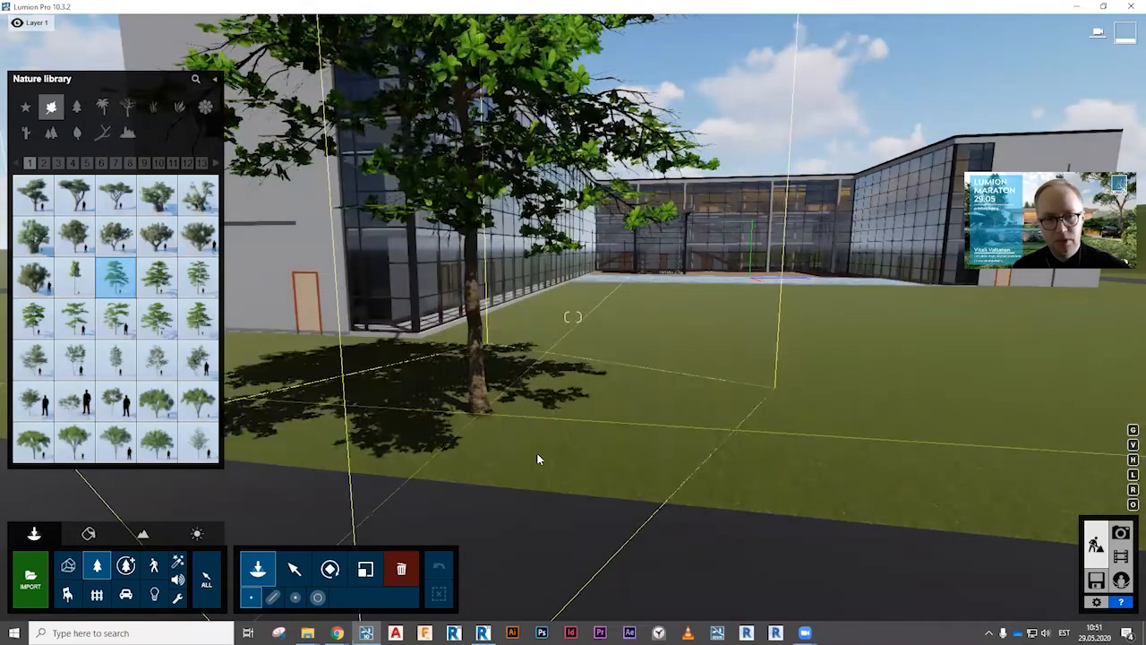
pyautogui.click(582, 461)
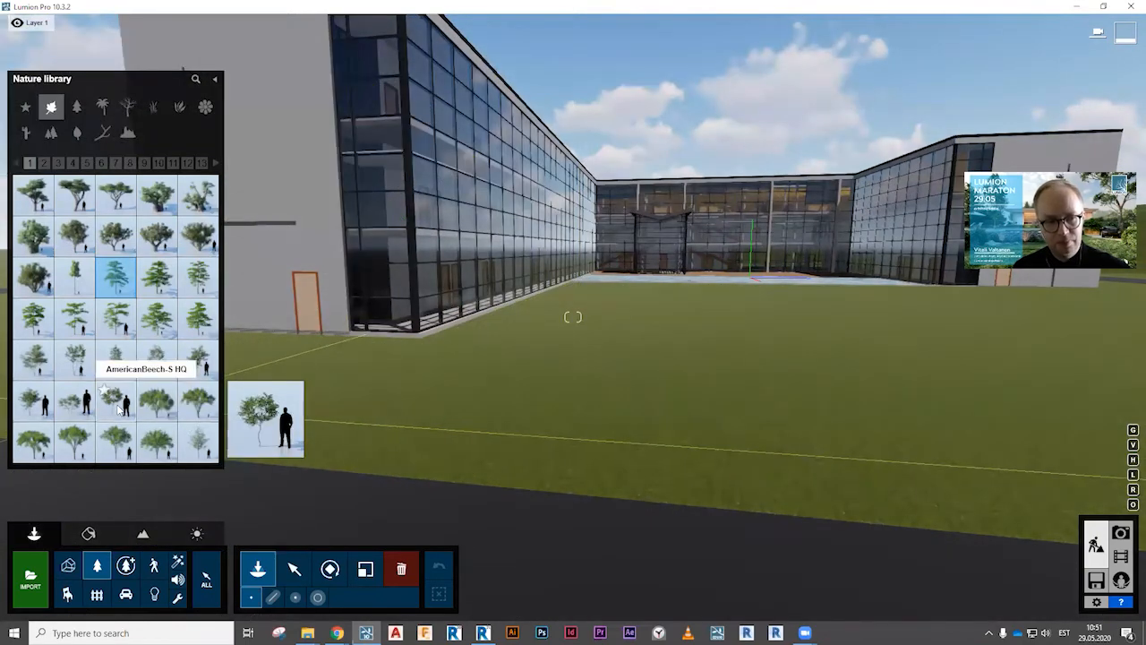
# Place two AmericanBeech-S HQ trees on the courtyard lawn near the pool, varying their rotation and size.
pyautogui.click(116, 401)
pyautogui.click(525, 444)
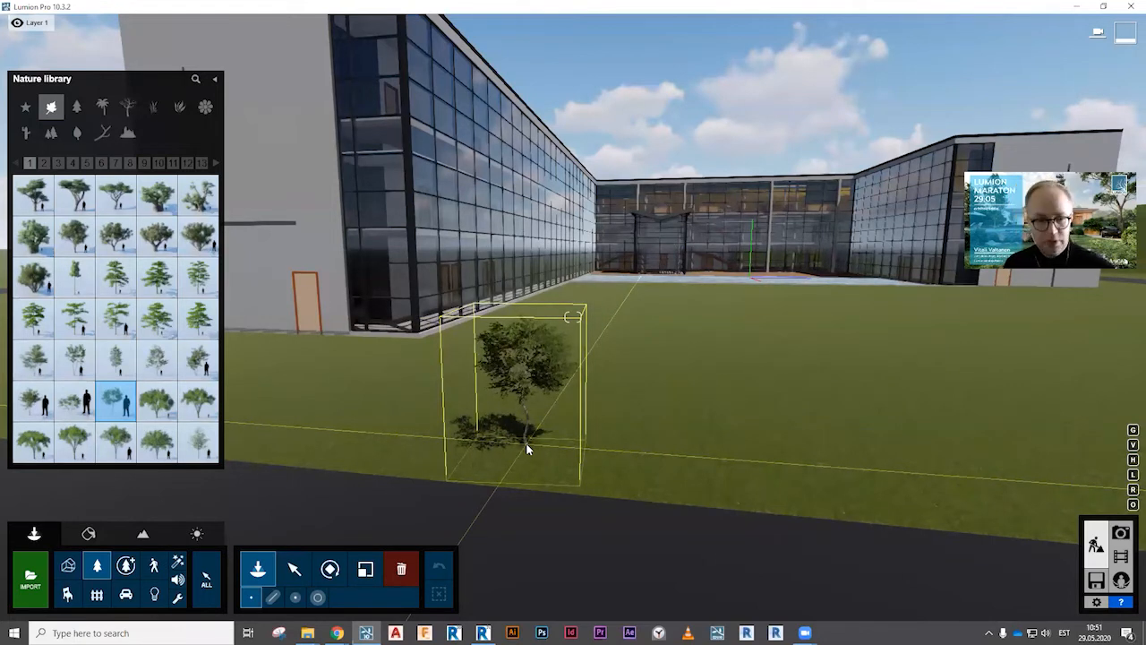
pyautogui.press('r')
pyautogui.moveTo(526, 442)
pyautogui.mouseDown()
pyautogui.moveTo(510, 437)
pyautogui.moveTo(611, 451)
pyautogui.moveTo(427, 448)
pyautogui.moveTo(537, 430)
pyautogui.moveTo(555, 383)
pyautogui.moveTo(449, 349)
pyautogui.moveTo(506, 374)
pyautogui.moveTo(527, 463)
pyautogui.moveTo(528, 422)
pyautogui.mouseUp()
pyautogui.press('l')
pyautogui.moveTo(573, 317)
pyautogui.mouseDown()
pyautogui.moveTo(572, 269)
pyautogui.moveTo(572, 329)
pyautogui.mouseUp()
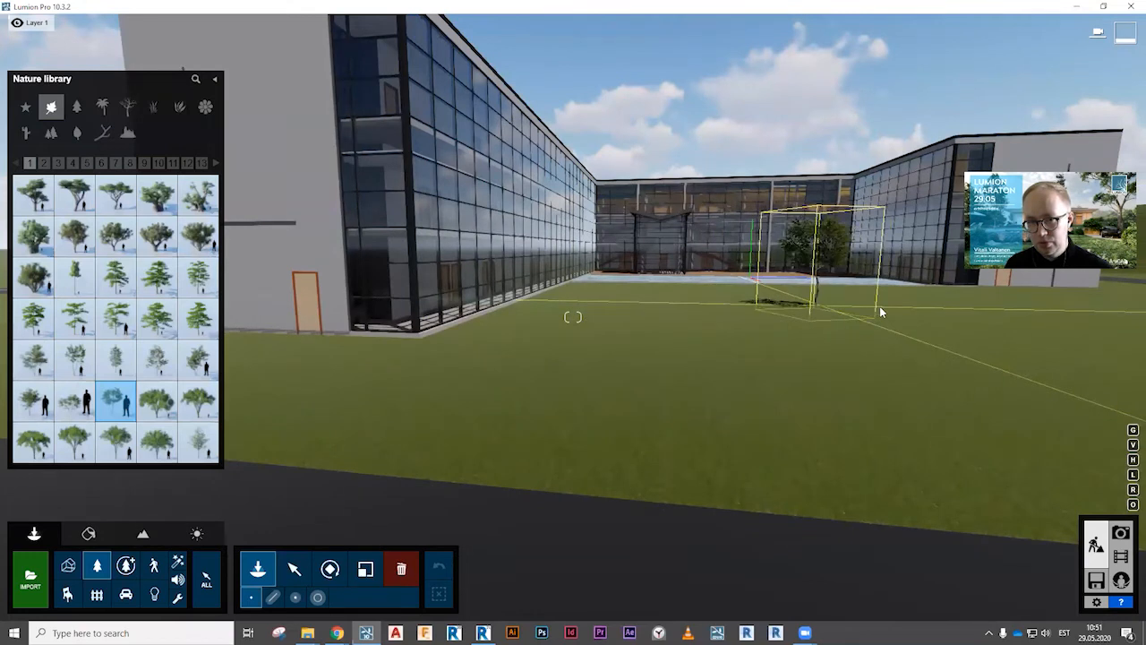
pyautogui.click(879, 307)
pyautogui.press('l')
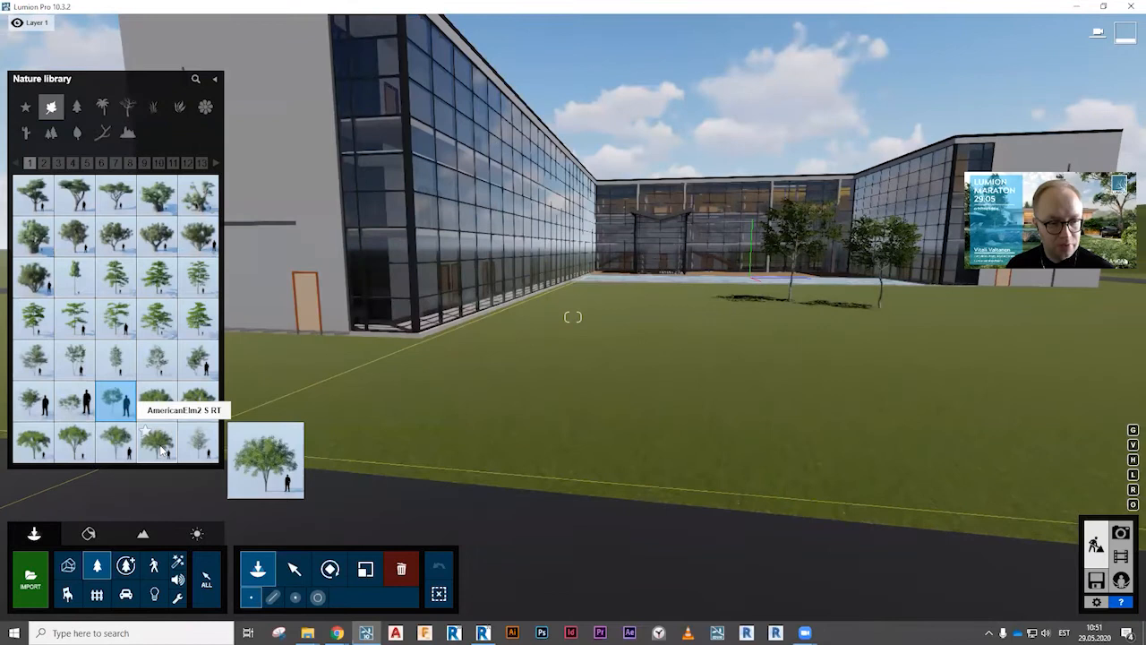
# Browse the clustered, conifer and palm tree categories of the Nature library.
pyautogui.click(51, 133)
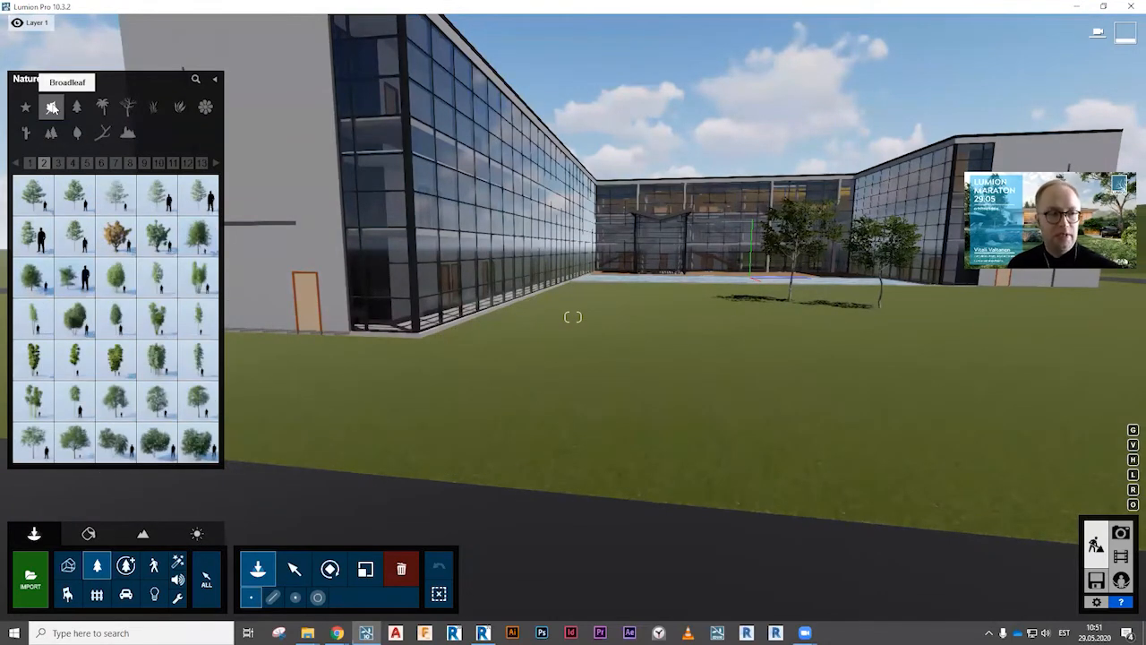
pyautogui.click(77, 109)
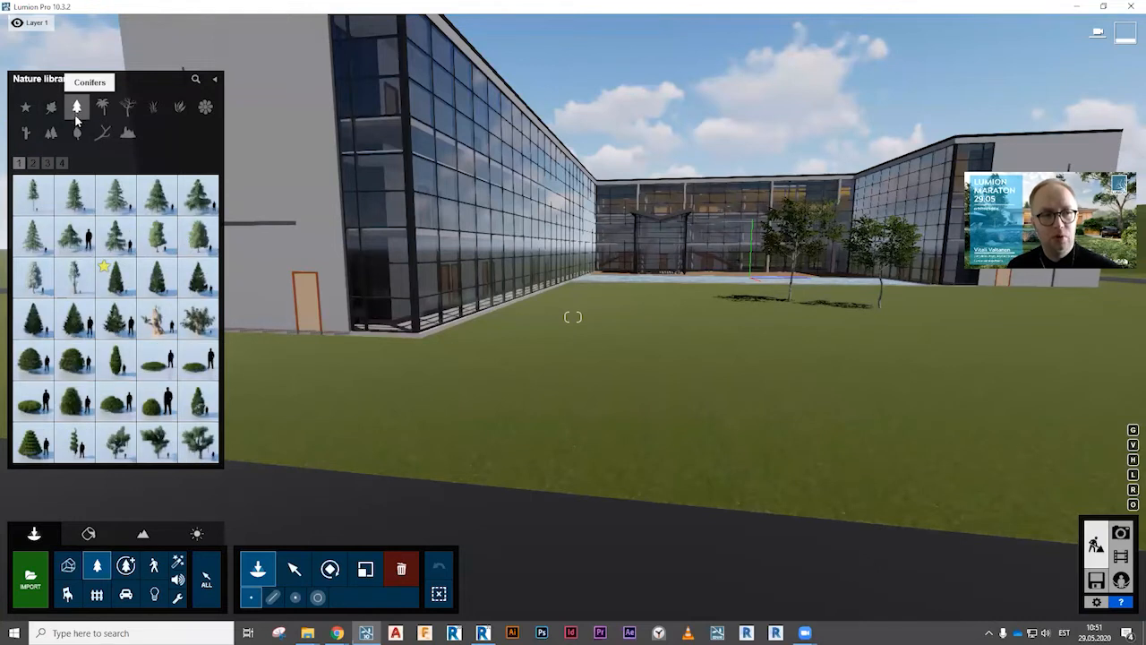
pyautogui.click(33, 163)
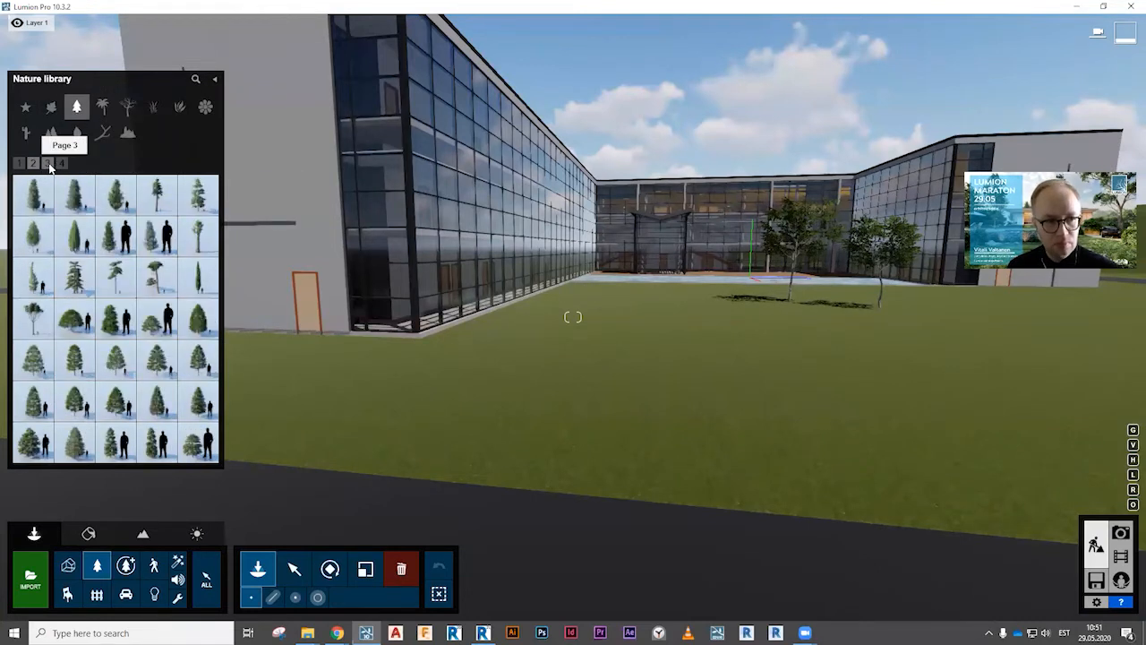
pyautogui.click(47, 163)
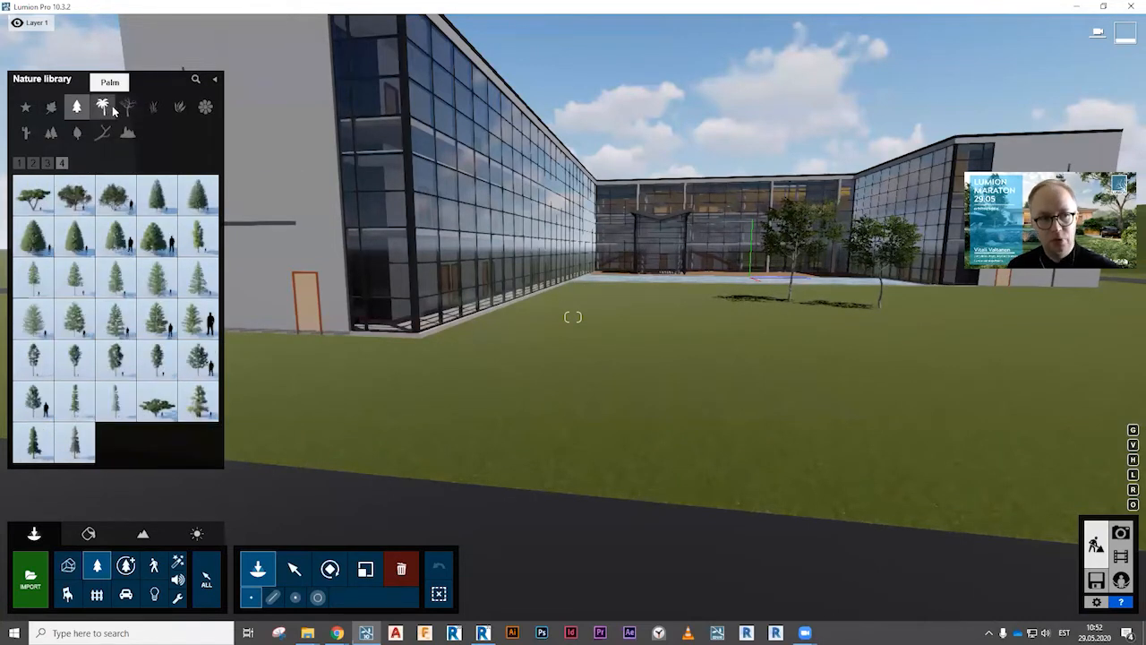
pyautogui.click(113, 108)
# Try out a leafless birch tree on the lawn in front of the building's courtyard.
pyautogui.click(129, 109)
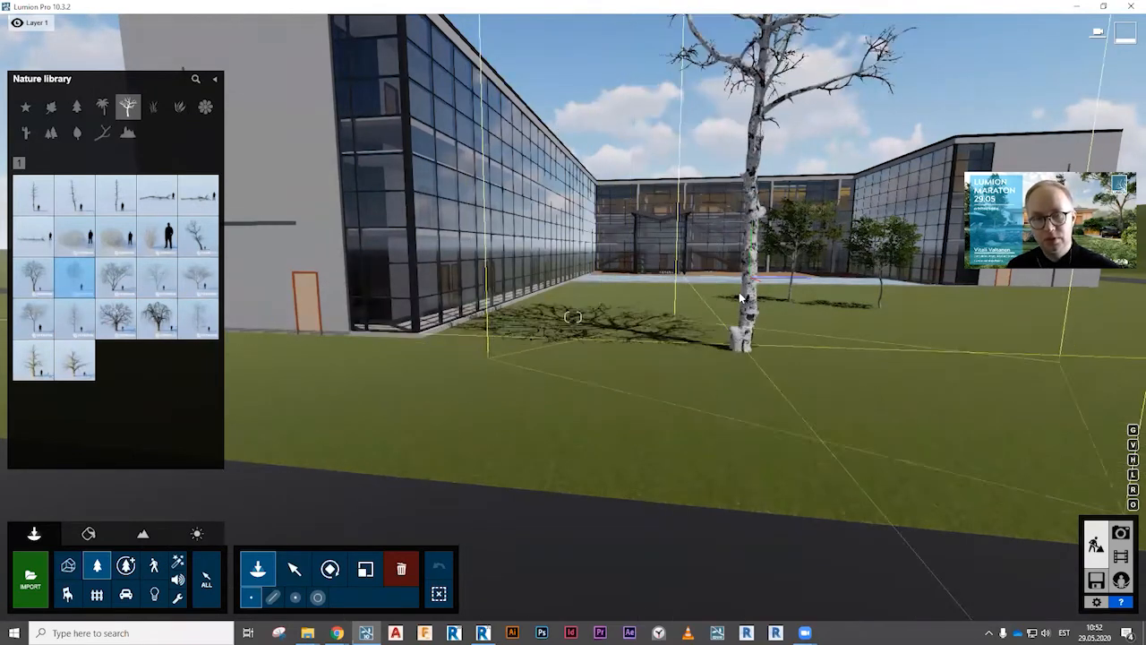
pyautogui.click(757, 369)
pyautogui.press('w')
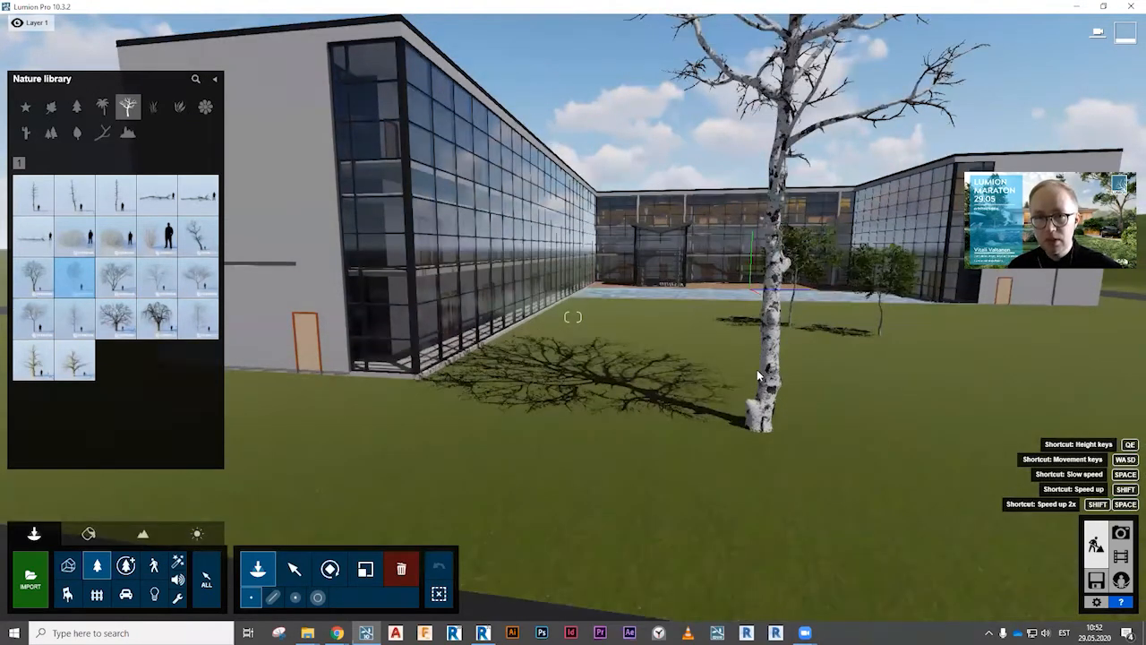
pyautogui.press('s')
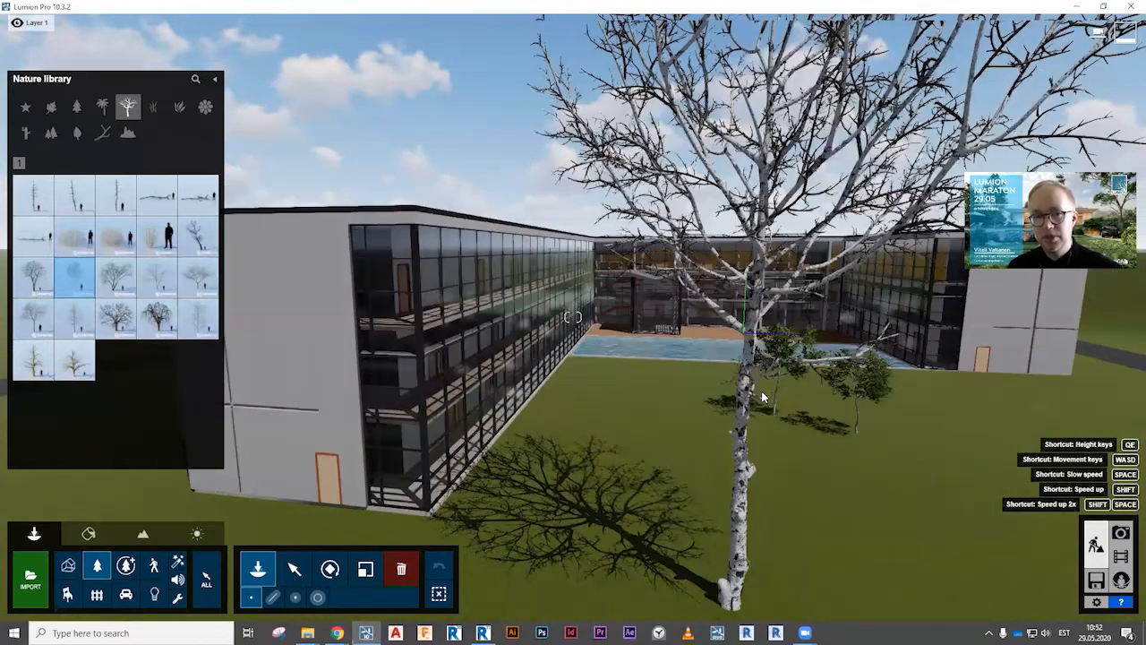
pyautogui.press('q')
pyautogui.press('e')
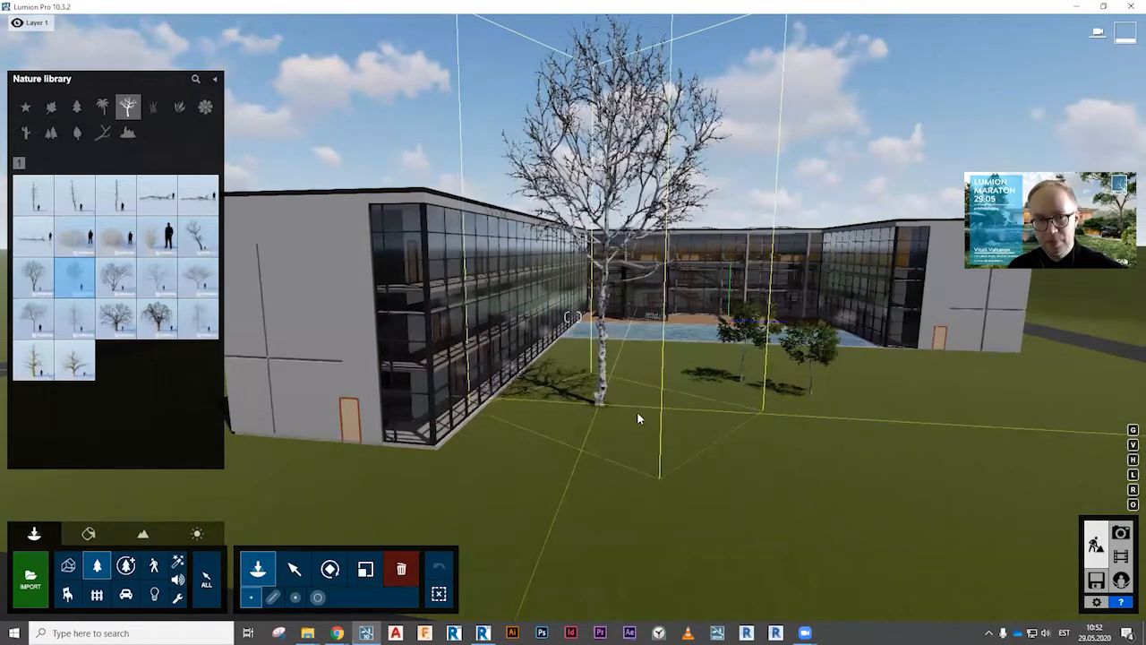
# Place an Esparto grass plant on the lawn beside the courtyard pool.
pyautogui.click(152, 107)
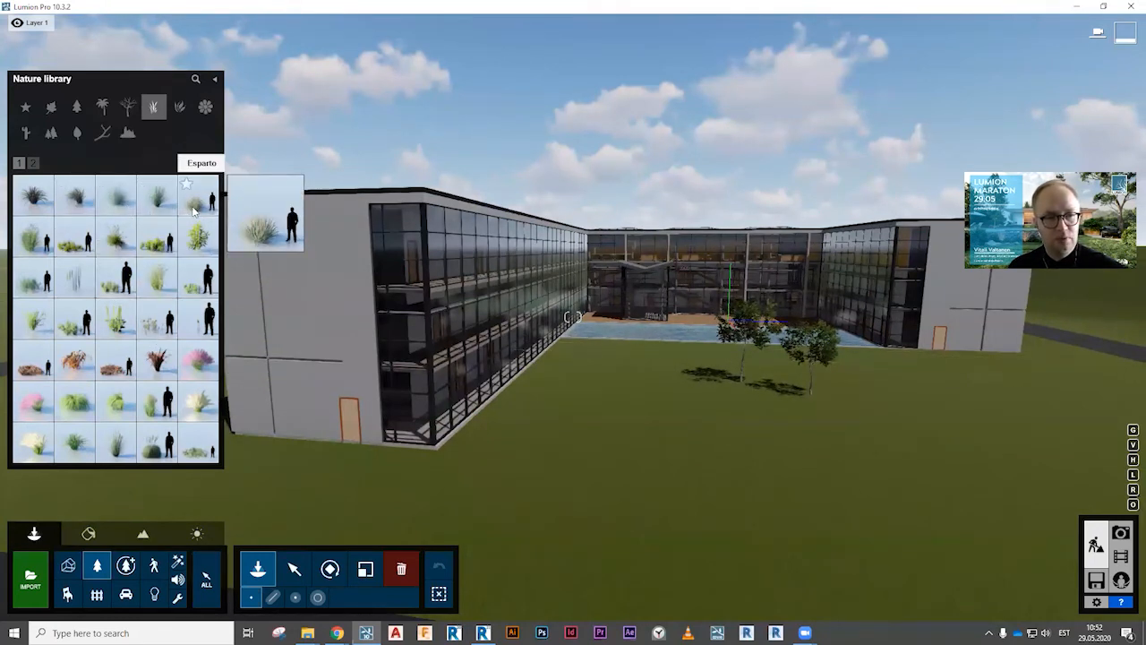
pyautogui.press('w')
pyautogui.moveTo(653, 358); pyautogui.dragTo(727, 351, button='right')
pyautogui.press('w')
pyautogui.moveTo(465, 305); pyautogui.dragTo(457, 358, button='right')
pyautogui.click(362, 368)
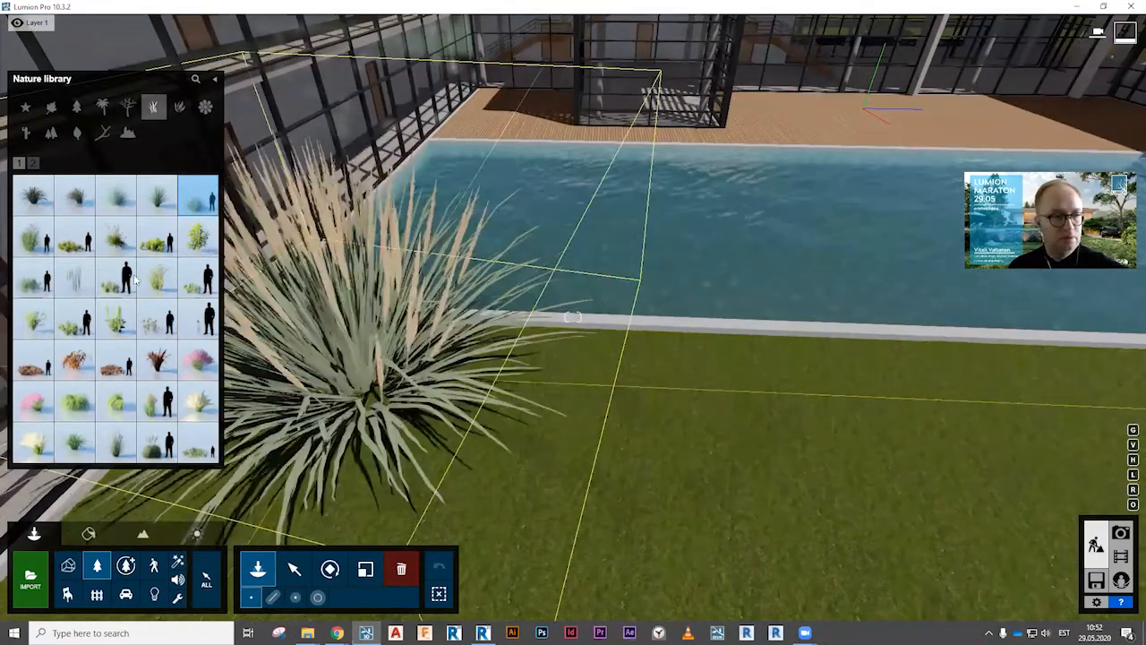
# Place a row of dark grass tufts with varied rotation along the lawn at the corner of the courtyard pool.
pyautogui.click(74, 237)
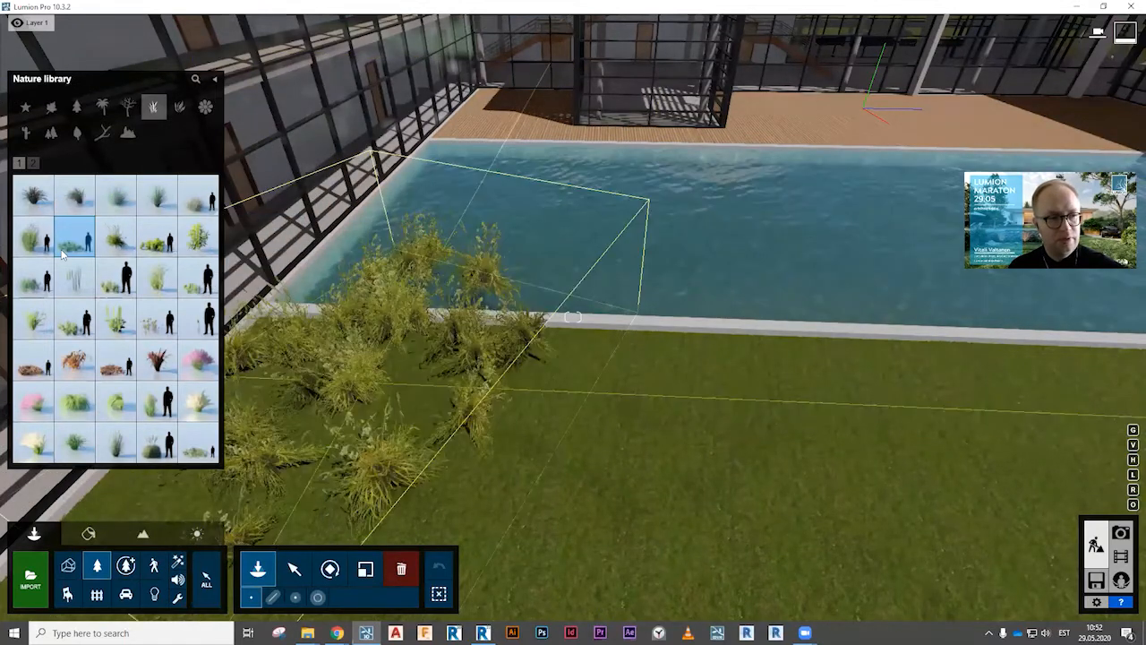
pyautogui.click(75, 197)
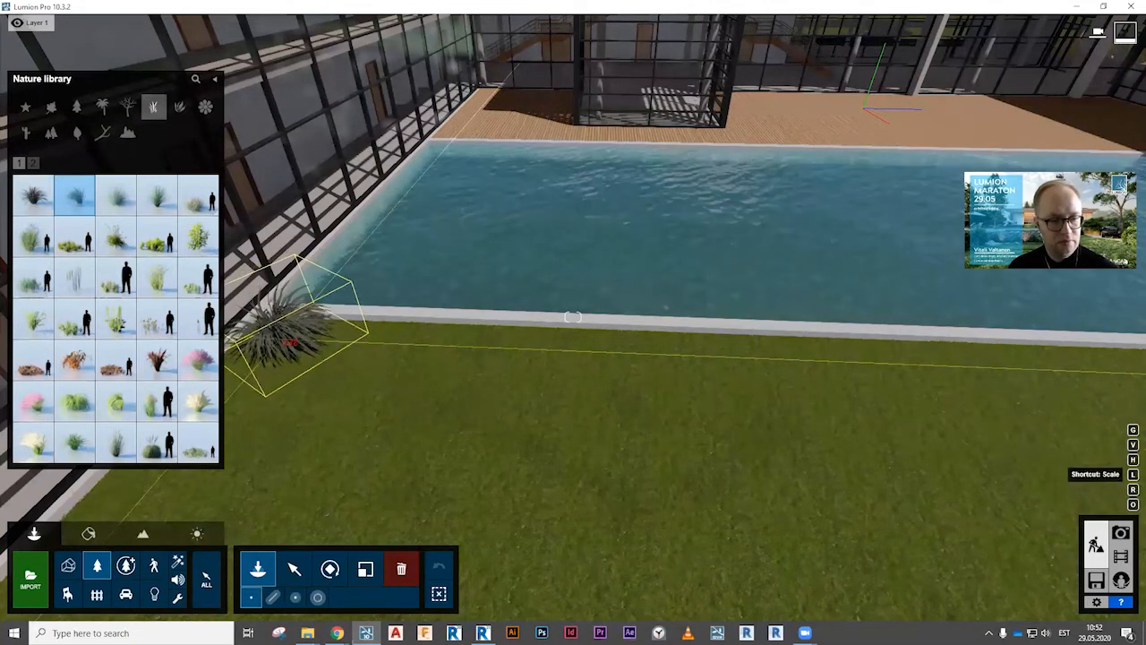
pyautogui.press('r')
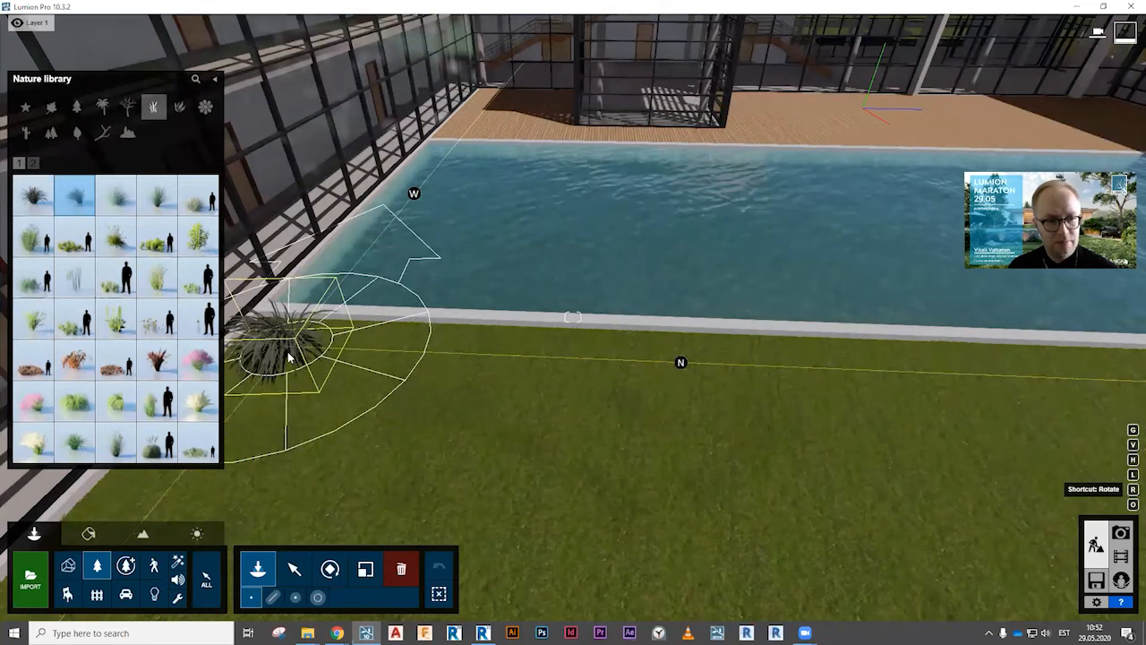
pyautogui.click(283, 346)
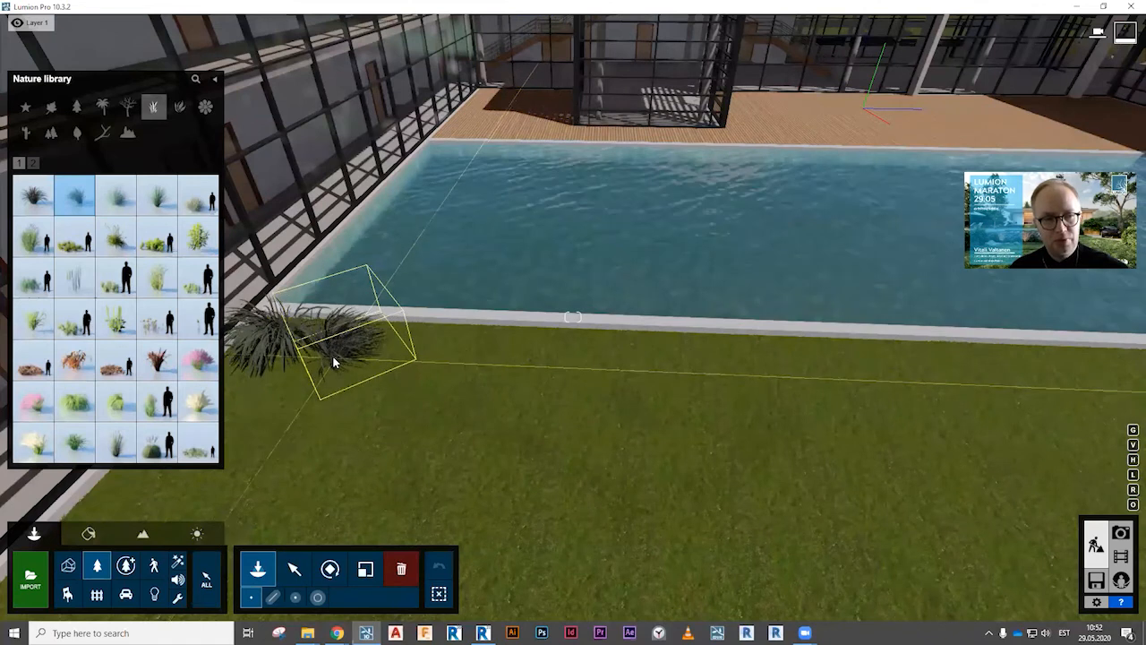
pyautogui.click(367, 359)
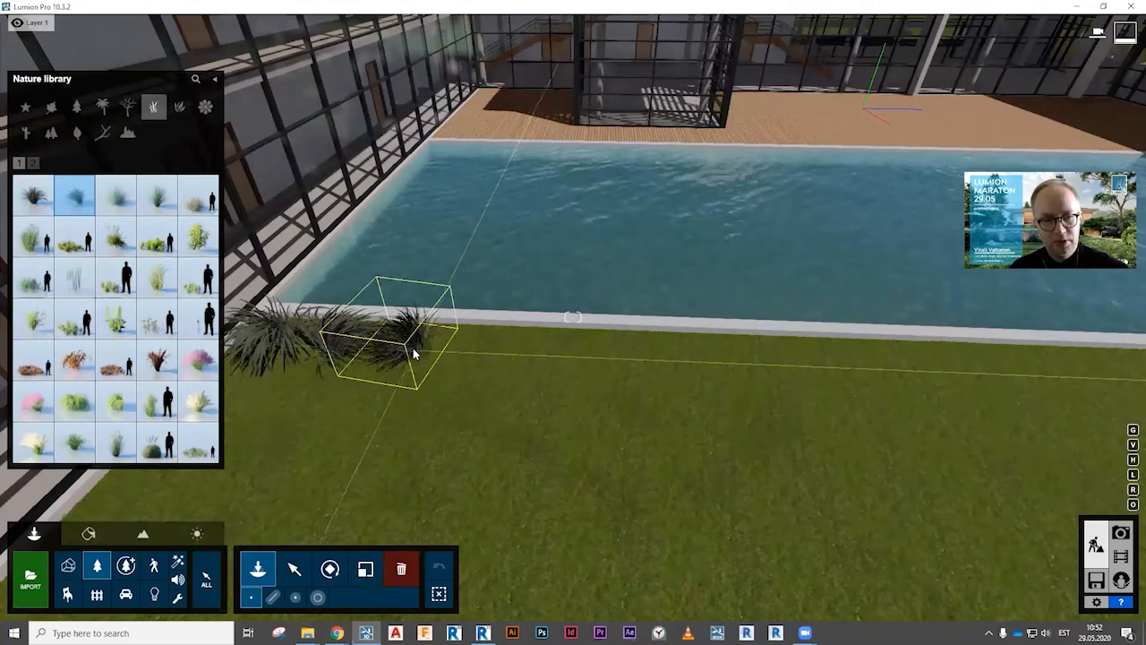
pyautogui.click(483, 360)
pyautogui.click(351, 372)
pyautogui.click(304, 393)
# Browse the first three pages of the Plants category in the Nature library.
pyautogui.press('s')
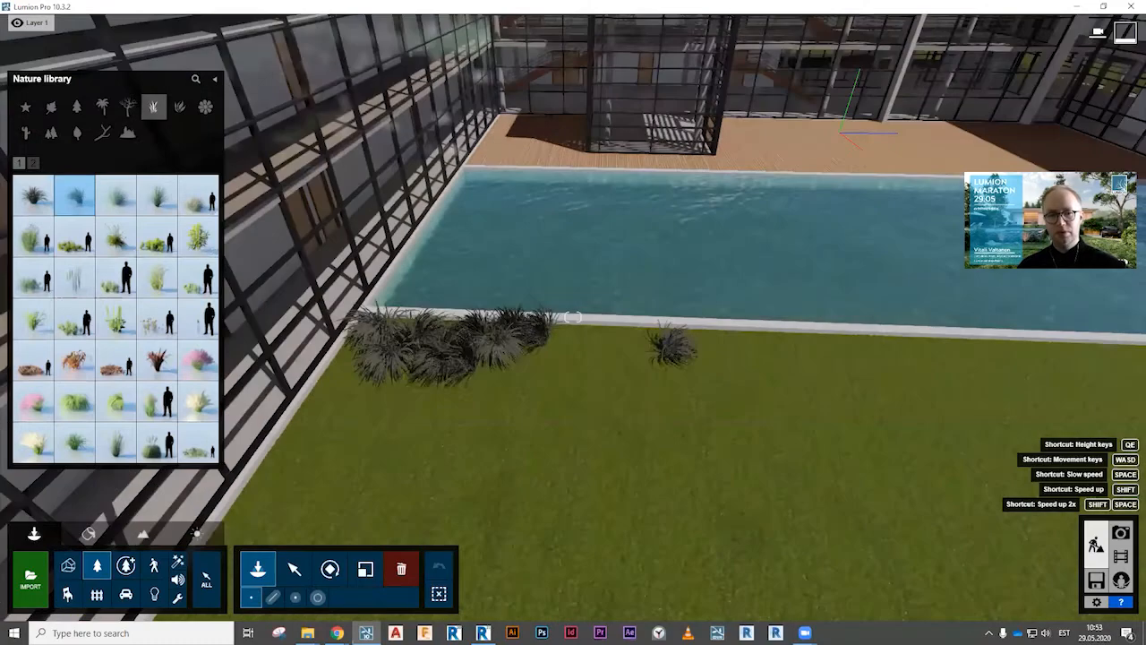
pyautogui.moveTo(703, 323); pyautogui.dragTo(717, 300, button='right')
pyautogui.press('e')
pyautogui.moveTo(637, 347); pyautogui.dragTo(645, 341, button='right')
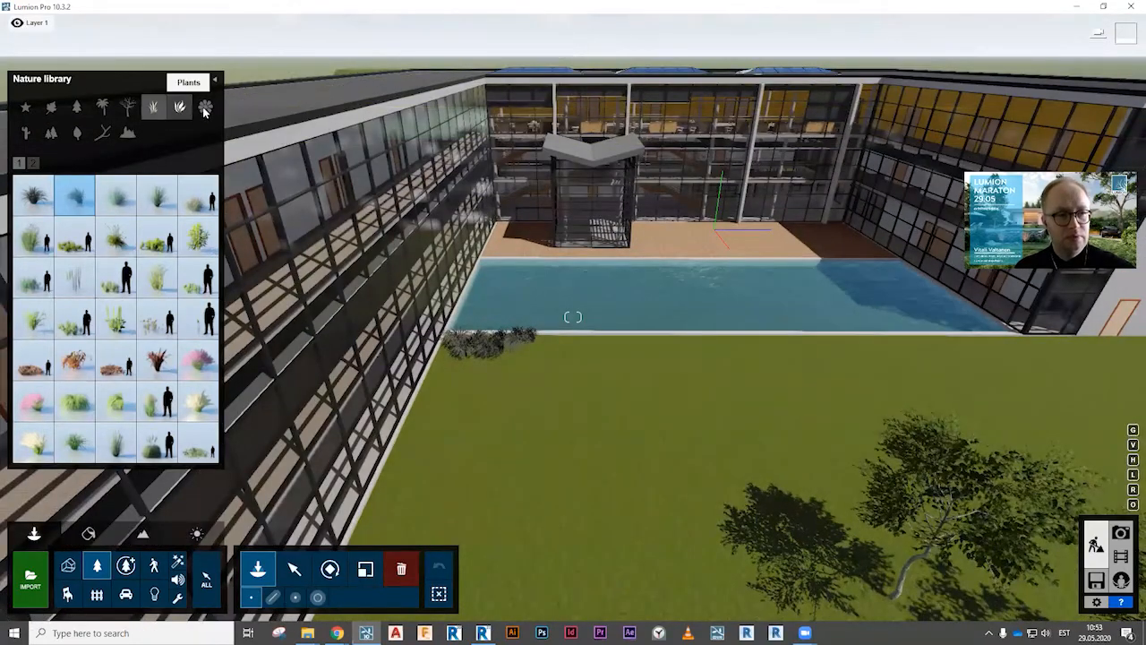
pyautogui.click(179, 107)
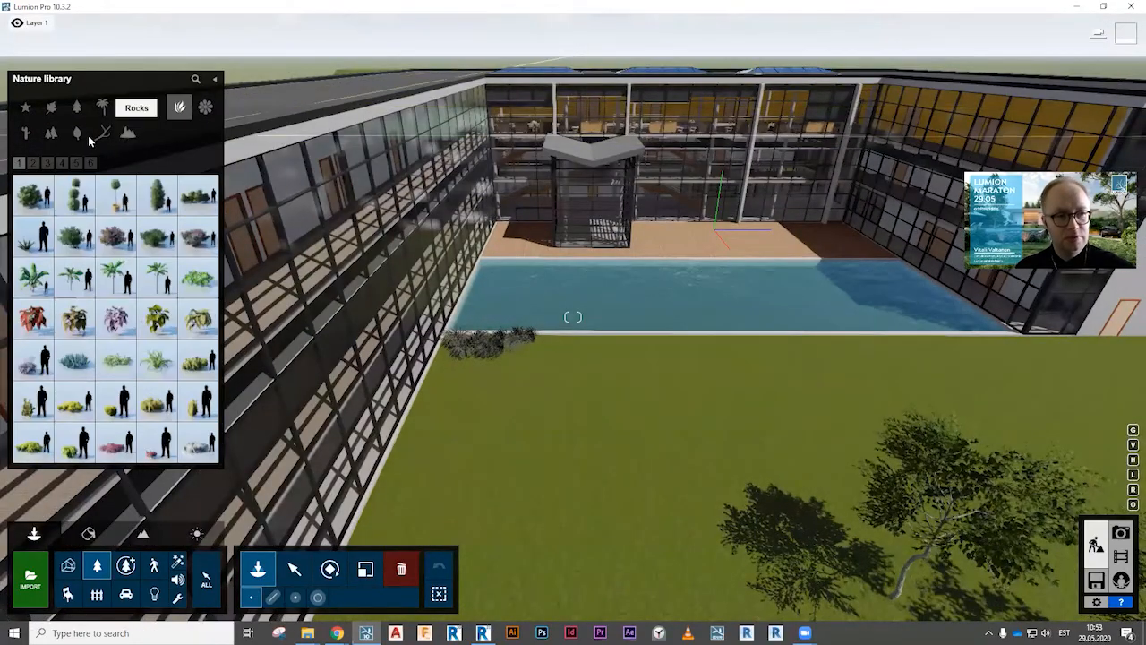
pyautogui.click(33, 163)
pyautogui.click(47, 163)
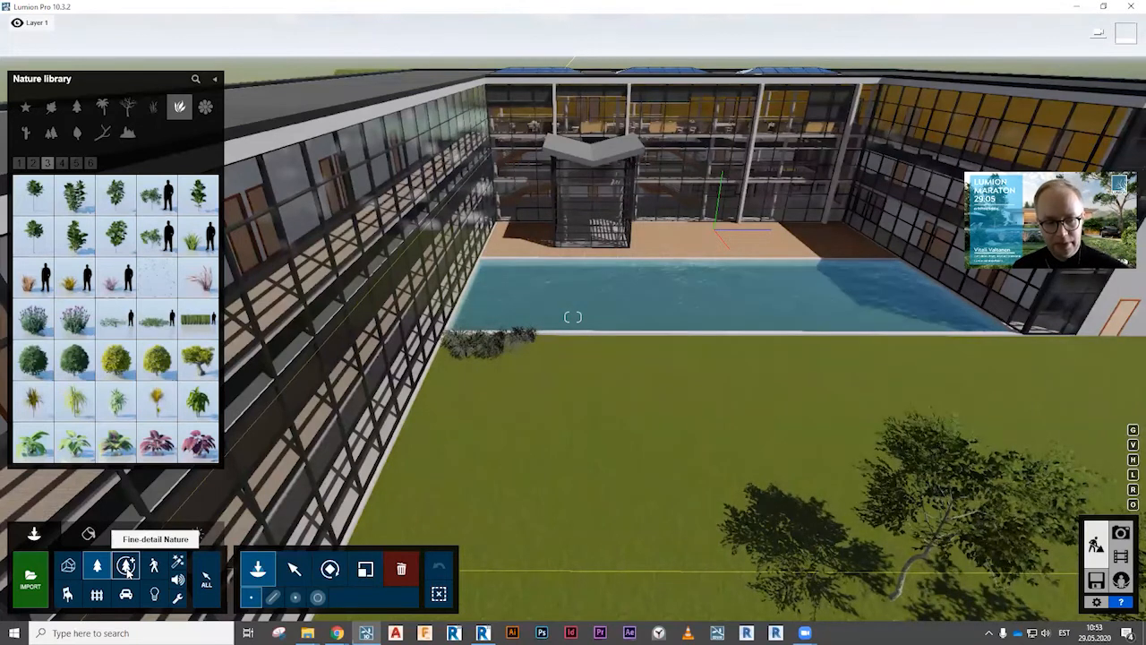
# Browse the Fine-detail Nature trees and preview a tall conifer at full height beside the glazed facade.
pyautogui.click(126, 566)
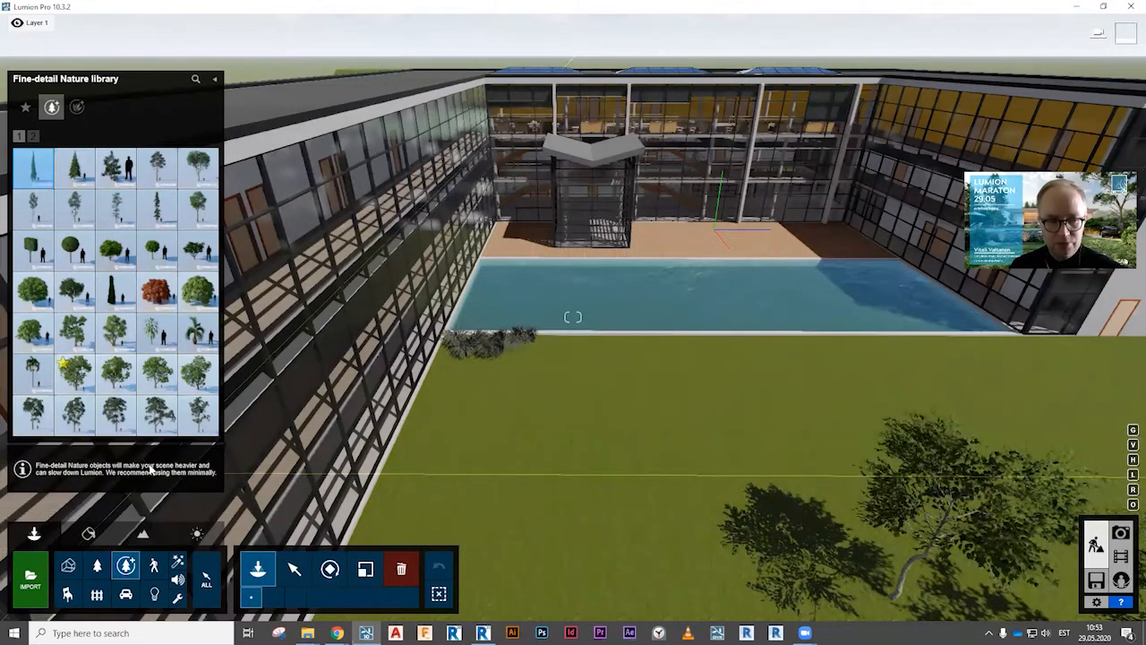
pyautogui.scroll(2, 603, 424)
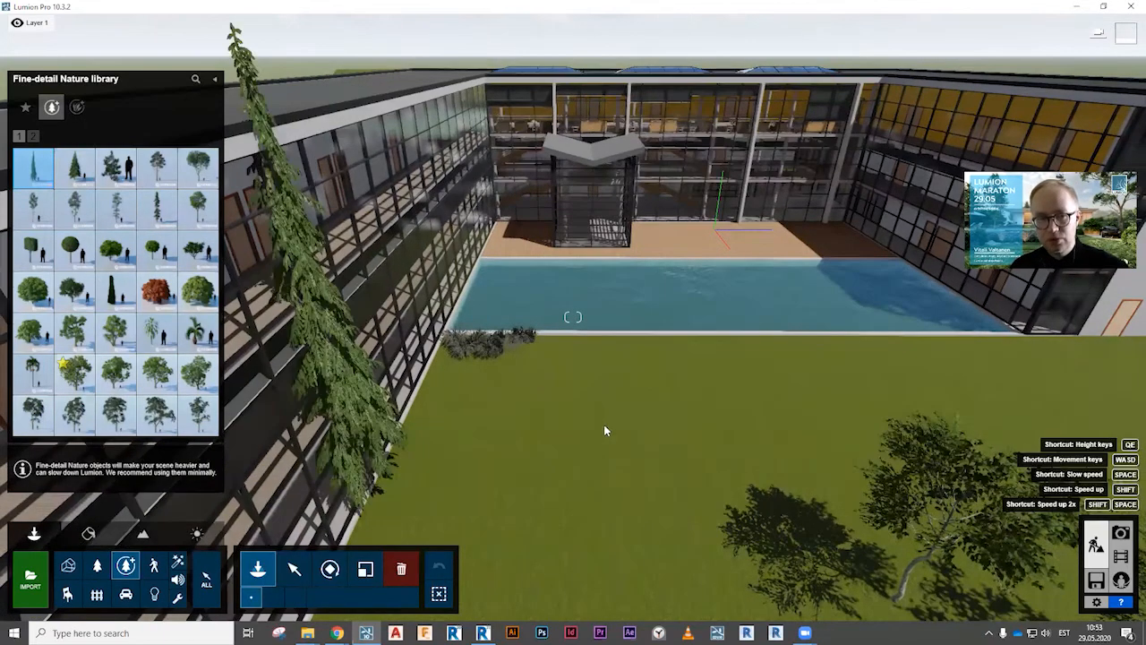
pyautogui.moveTo(613, 406); pyautogui.dragTo(640, 327, button='right')
pyautogui.press('e')
pyautogui.press('q')
pyautogui.moveTo(640, 326); pyautogui.dragTo(861, 439, button='middle')
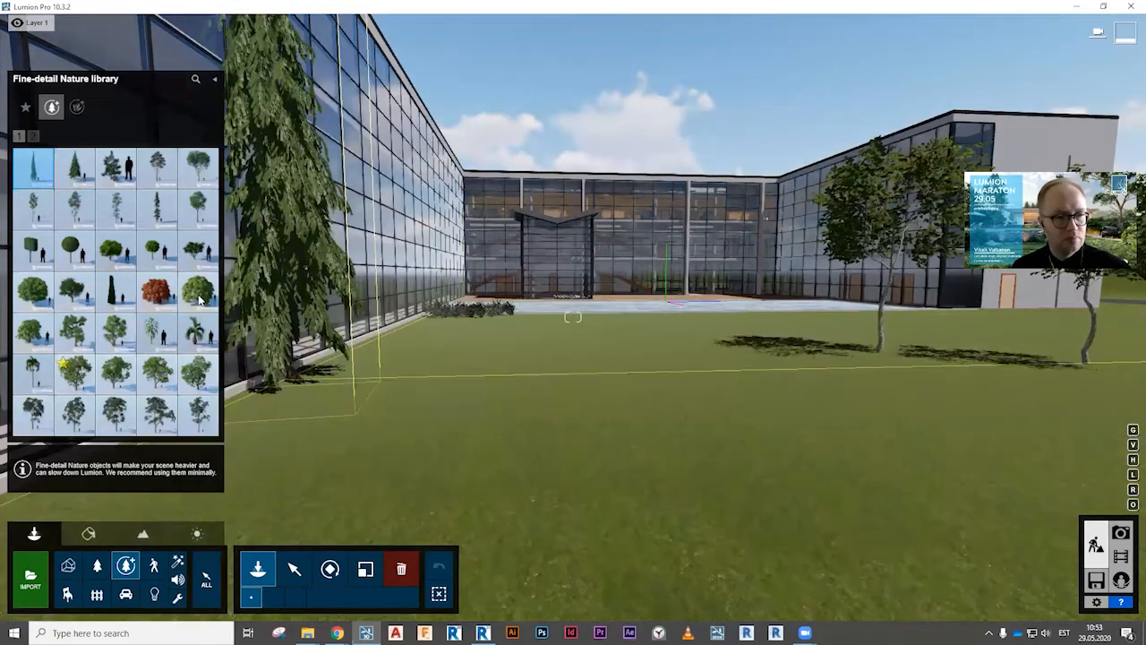
pyautogui.click(198, 291)
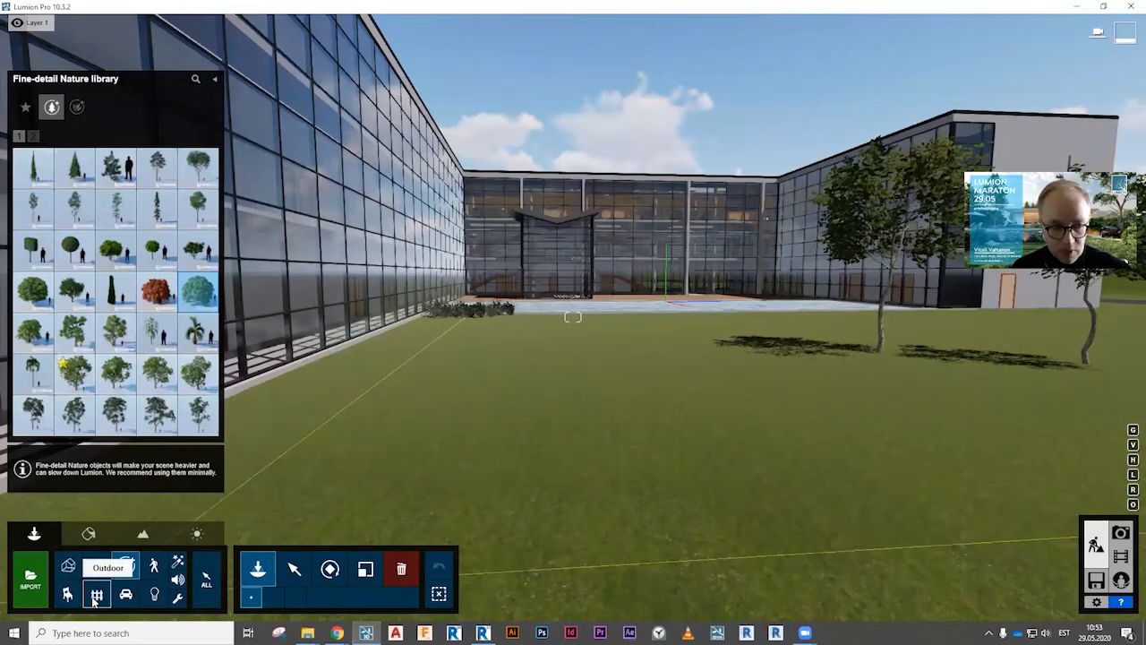
# Place the Man Caucasian 0007 Walk character on the wooden deck behind the pool, at the edge of the shadow.
pyautogui.click(155, 568)
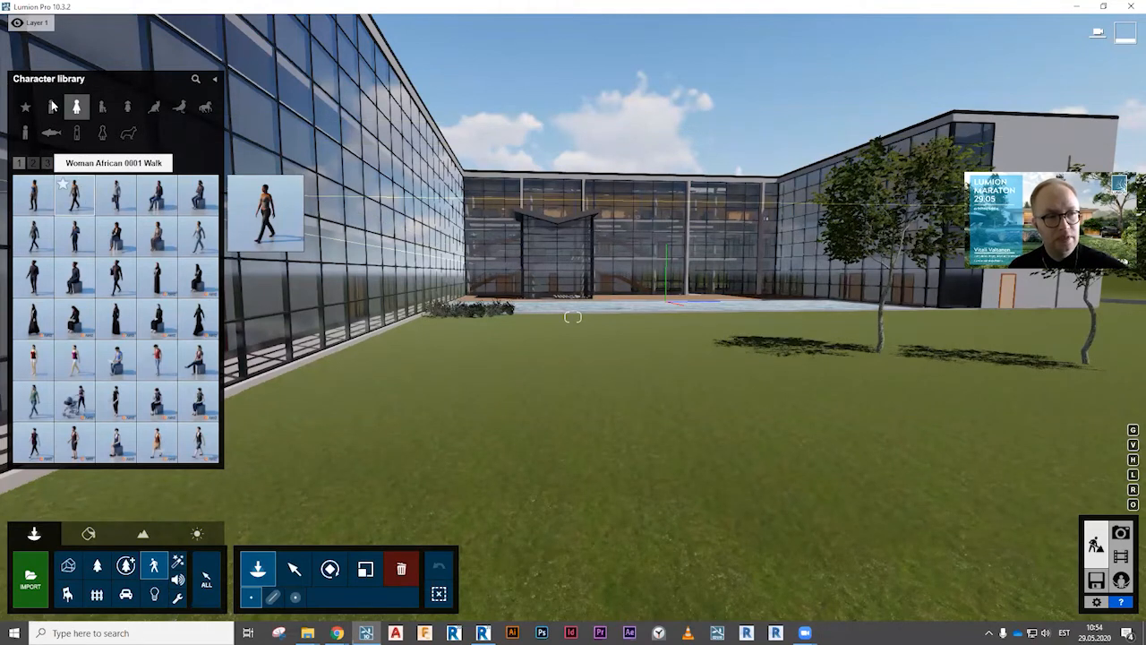
pyautogui.click(48, 162)
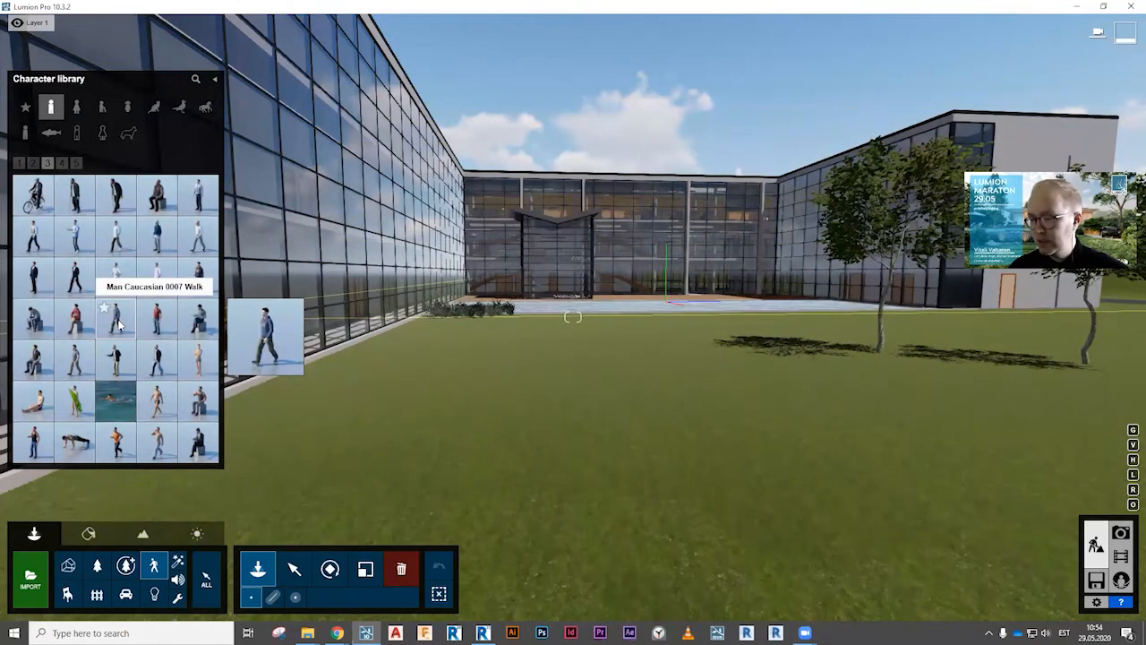
pyautogui.click(520, 374)
pyautogui.moveTo(574, 367); pyautogui.dragTo(552, 335, button='right')
pyautogui.press('w')
pyautogui.click(828, 334)
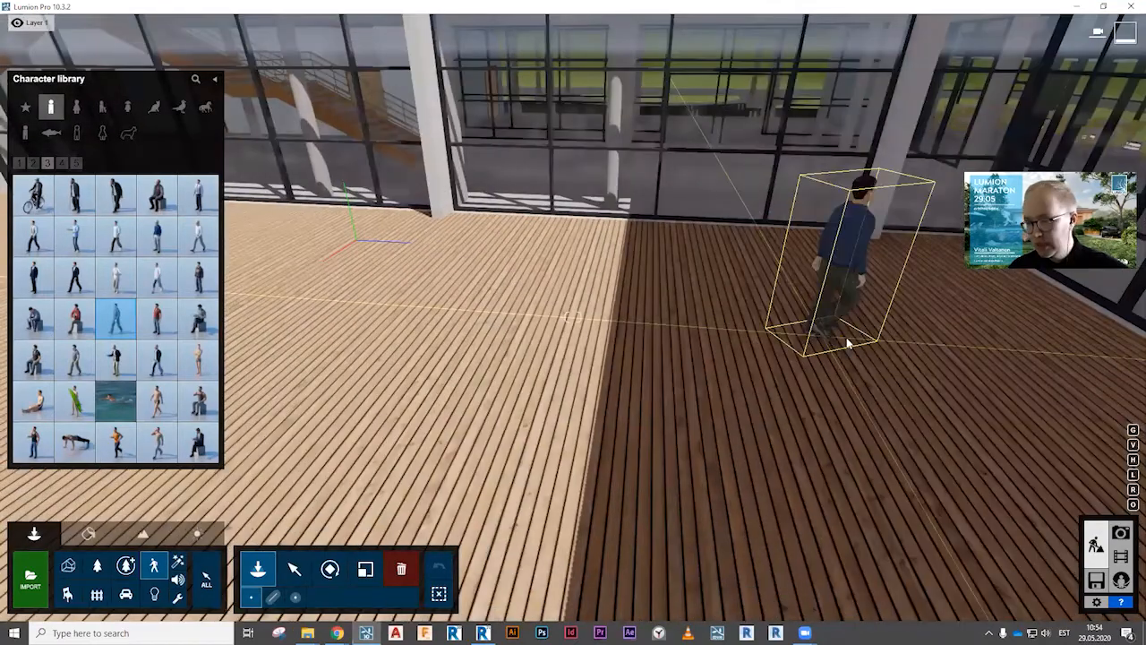
pyautogui.moveTo(805, 342); pyautogui.dragTo(652, 305)
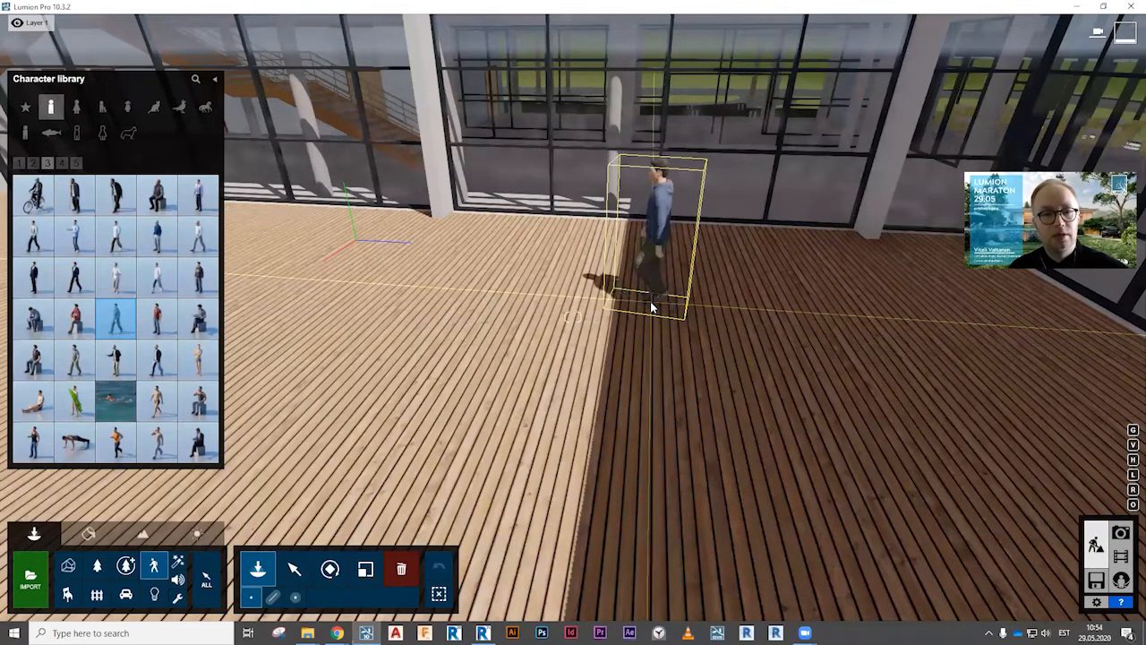
pyautogui.click(600, 397)
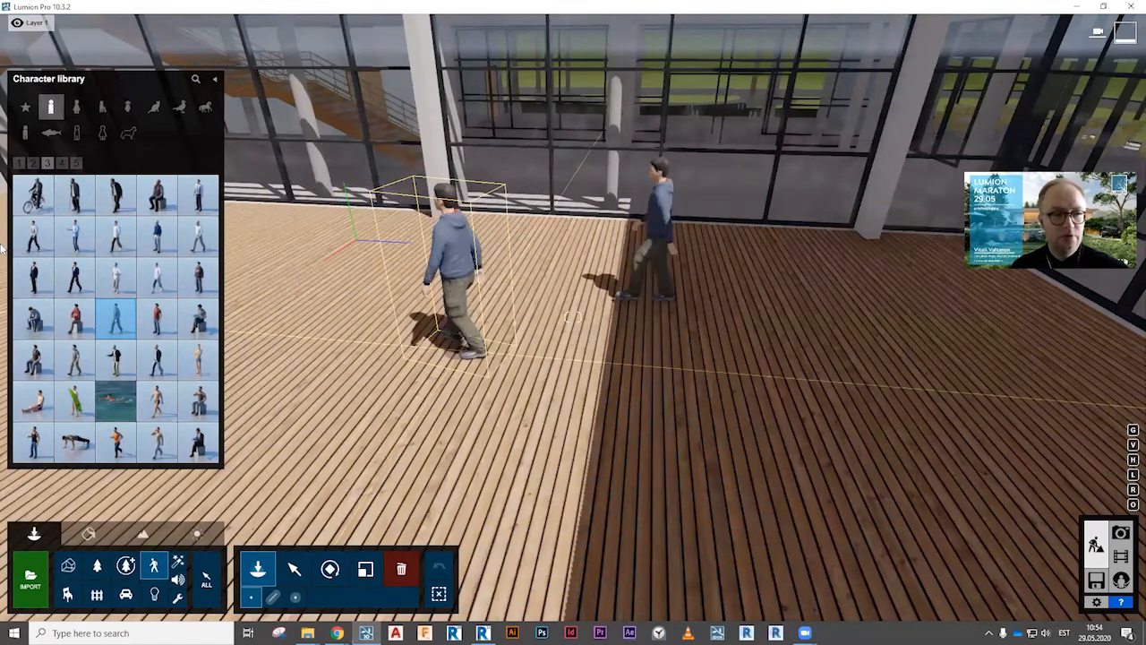
# Place two Man Asian 0015 Bicycle characters on the asphalt road outside the building, rotated to ride along it.
pyautogui.click(38, 200)
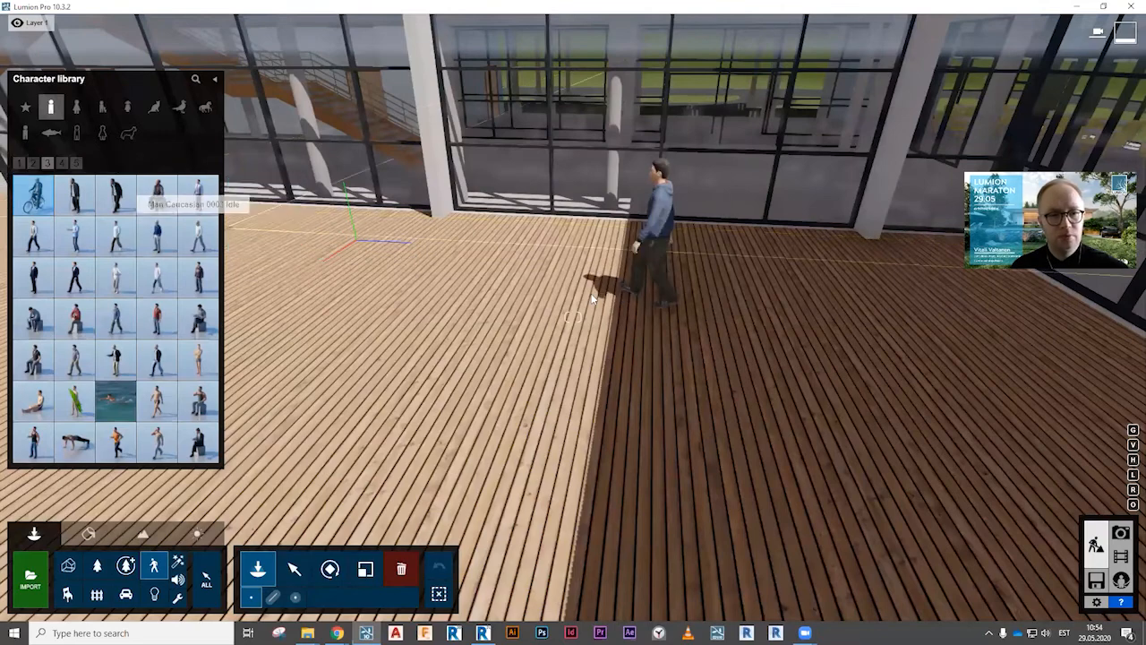
pyautogui.click(512, 270)
pyautogui.press('w')
pyautogui.press('s')
pyautogui.moveTo(591, 298); pyautogui.dragTo(752, 302, button='right')
pyautogui.moveTo(573, 316); pyautogui.dragTo(295, 239, button='right')
pyautogui.press('s')
pyautogui.press('a')
pyautogui.press('a')
pyautogui.moveTo(538, 269); pyautogui.dragTo(547, 317, button='right')
pyautogui.press('s')
pyautogui.click(528, 404)
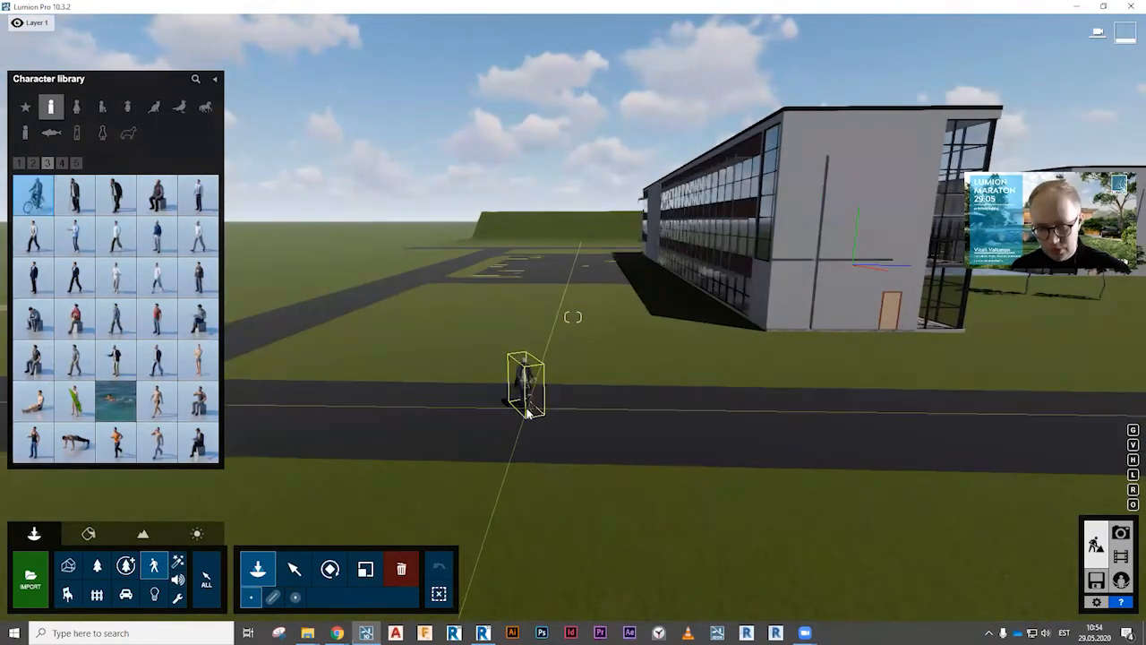
pyautogui.press('r')
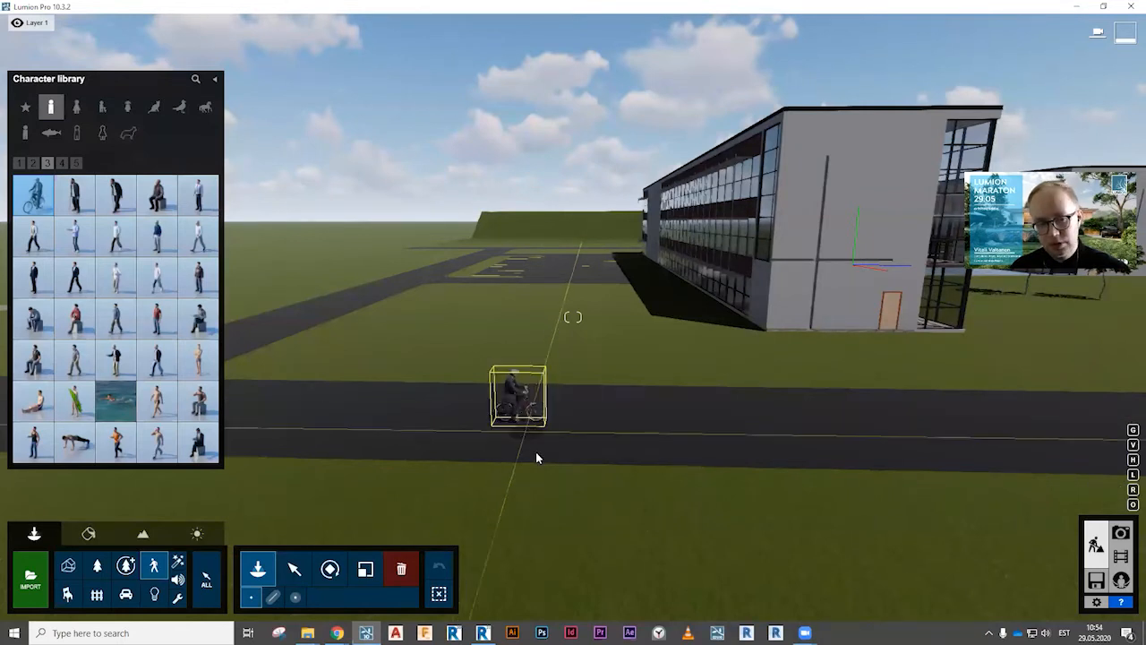
pyautogui.click(536, 449)
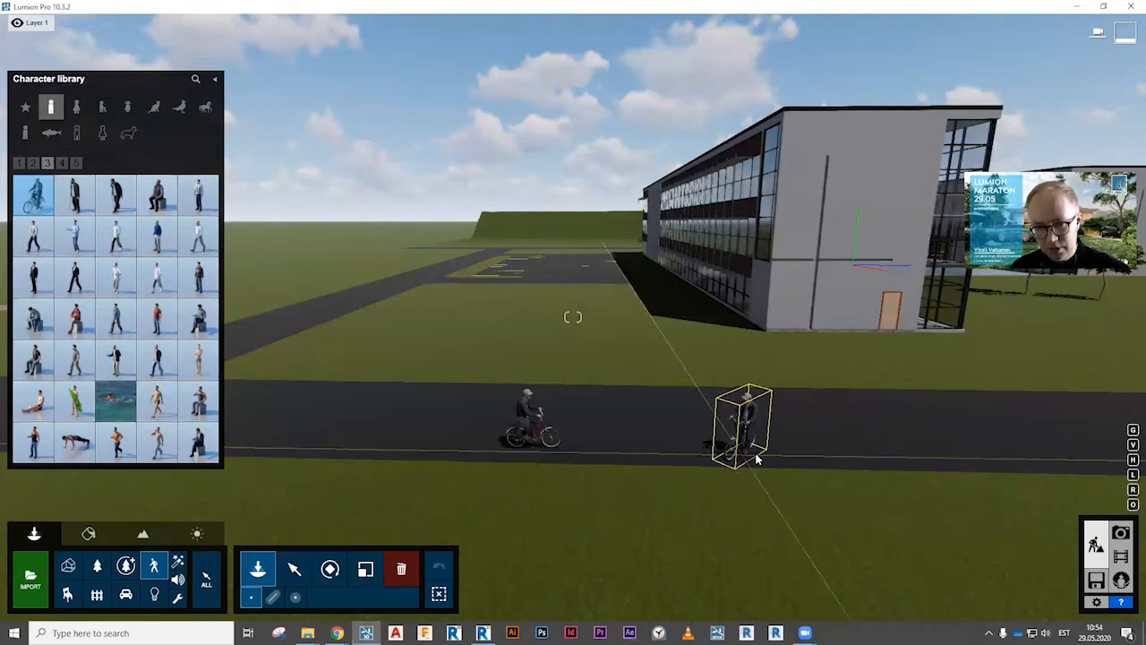
pyautogui.press('r')
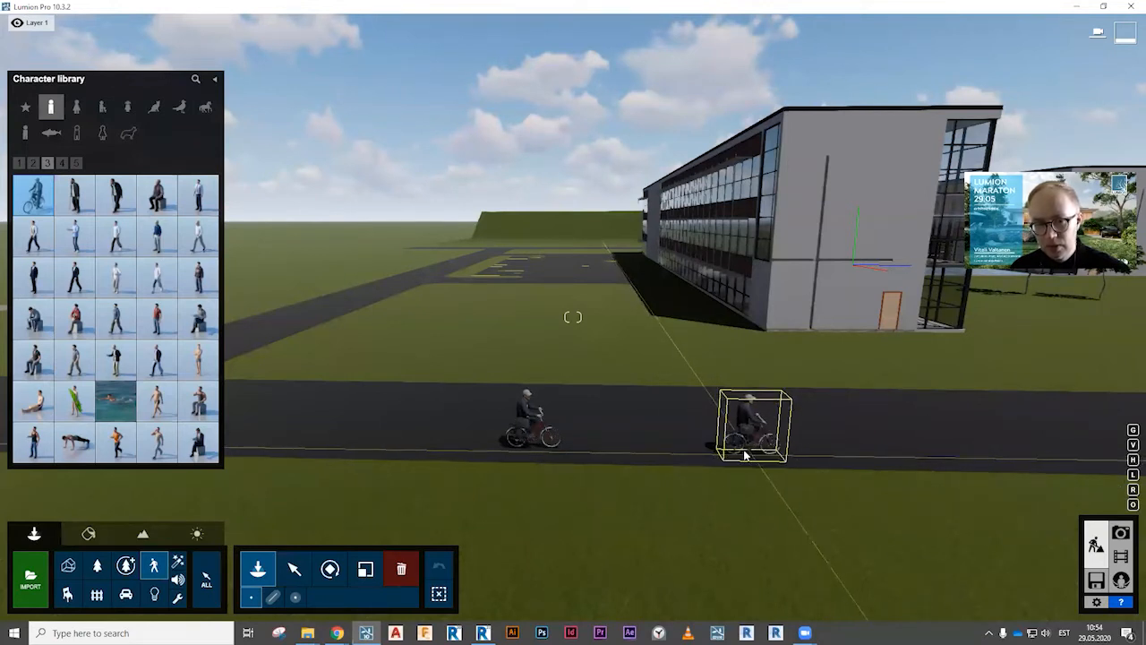
pyautogui.press('Escape')
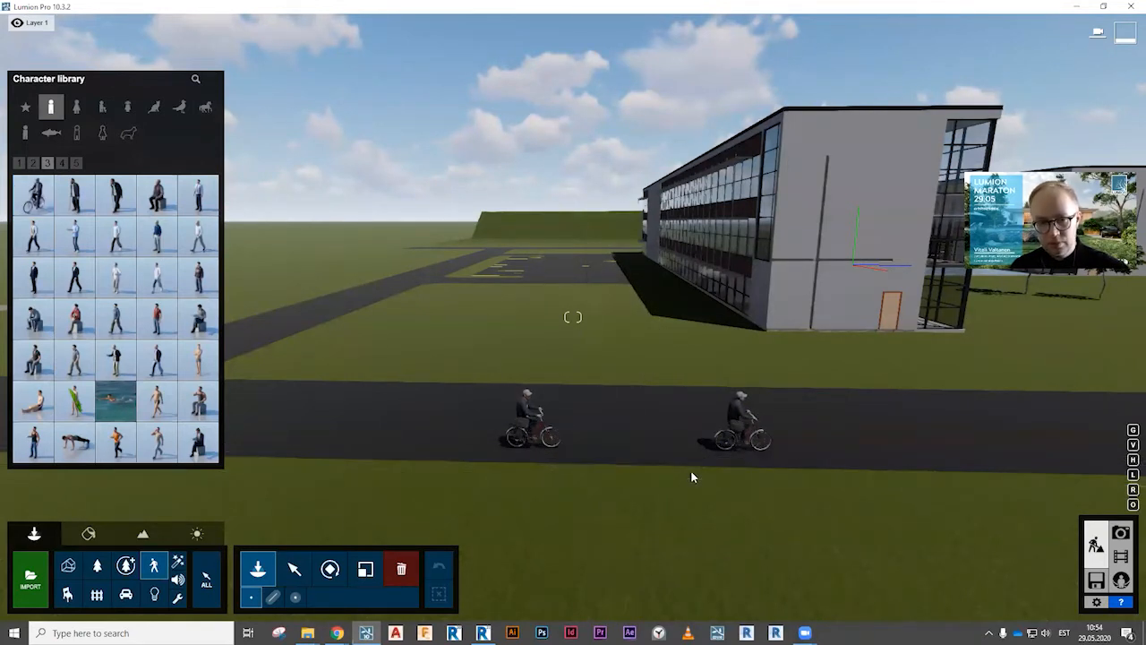
# Select the rear cyclist and apply full-strength white coloring to him.
pyautogui.press('w')
pyautogui.press('s')
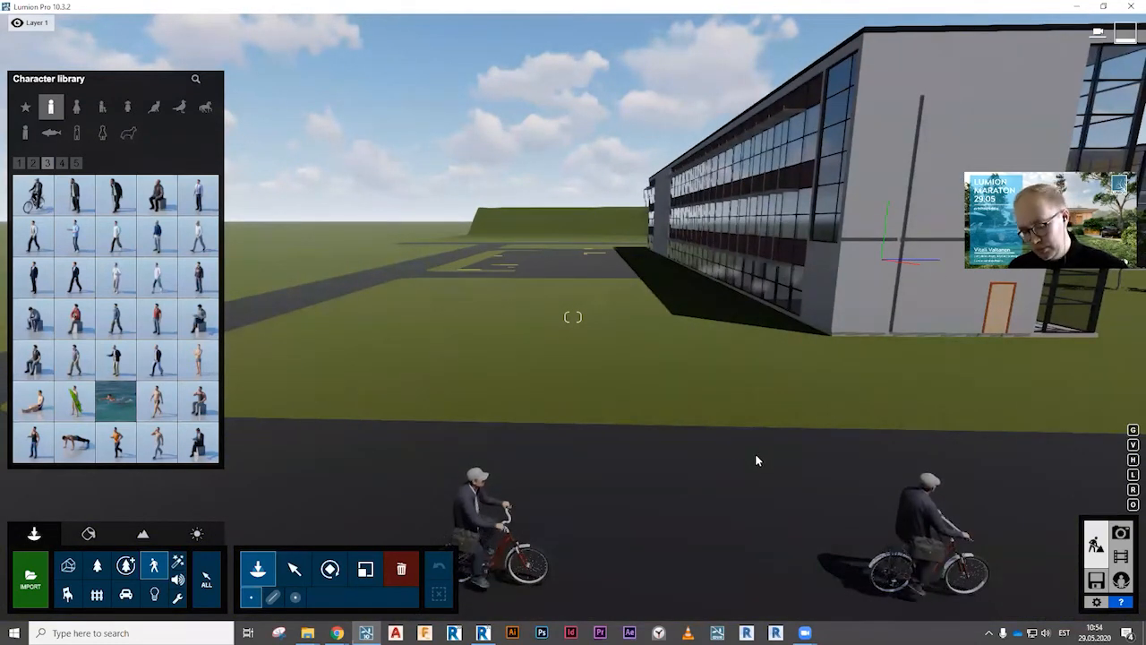
pyautogui.press('w')
pyautogui.press('e')
pyautogui.moveTo(756, 453)
pyautogui.mouseDown(button='right')
pyautogui.moveTo(785, 399)
pyautogui.moveTo(779, 457)
pyautogui.moveTo(810, 449)
pyautogui.moveTo(757, 453)
pyautogui.mouseUp(button='right')
pyautogui.press('e')
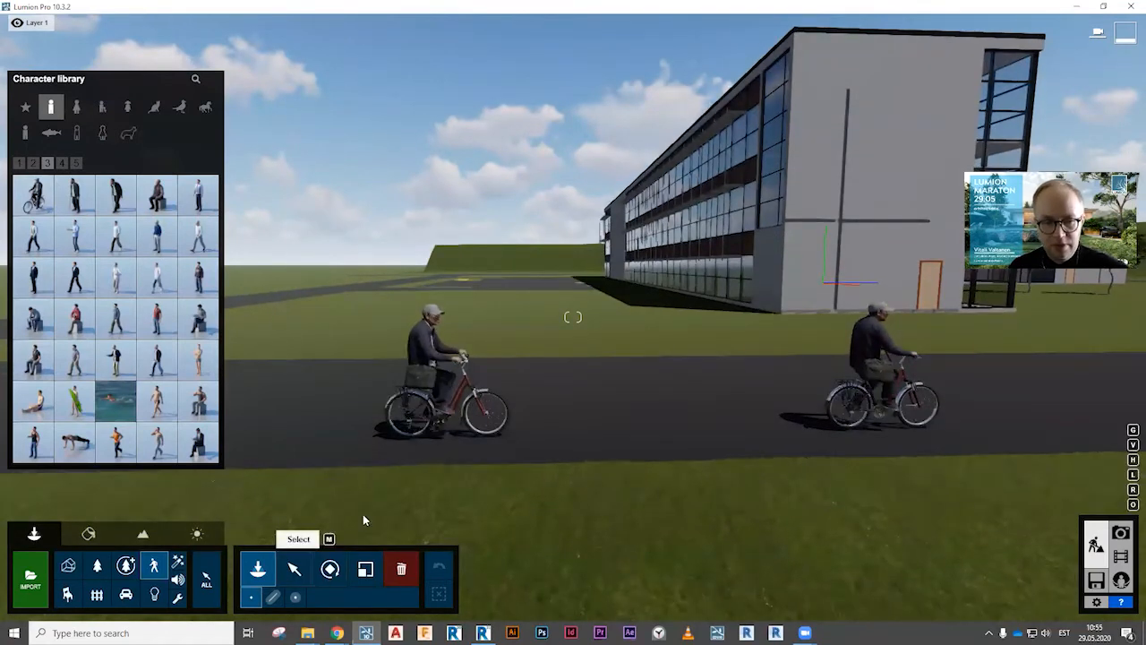
pyautogui.press('m')
pyautogui.click(450, 439)
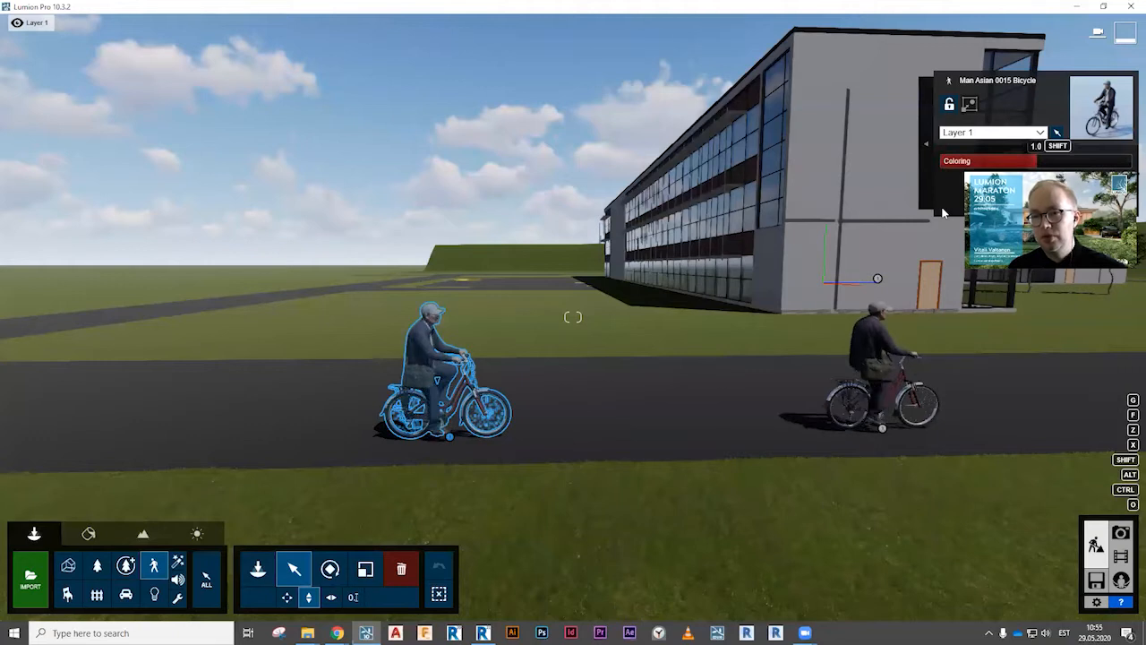
pyautogui.moveTo(934, 161); pyautogui.dragTo(1128, 167)
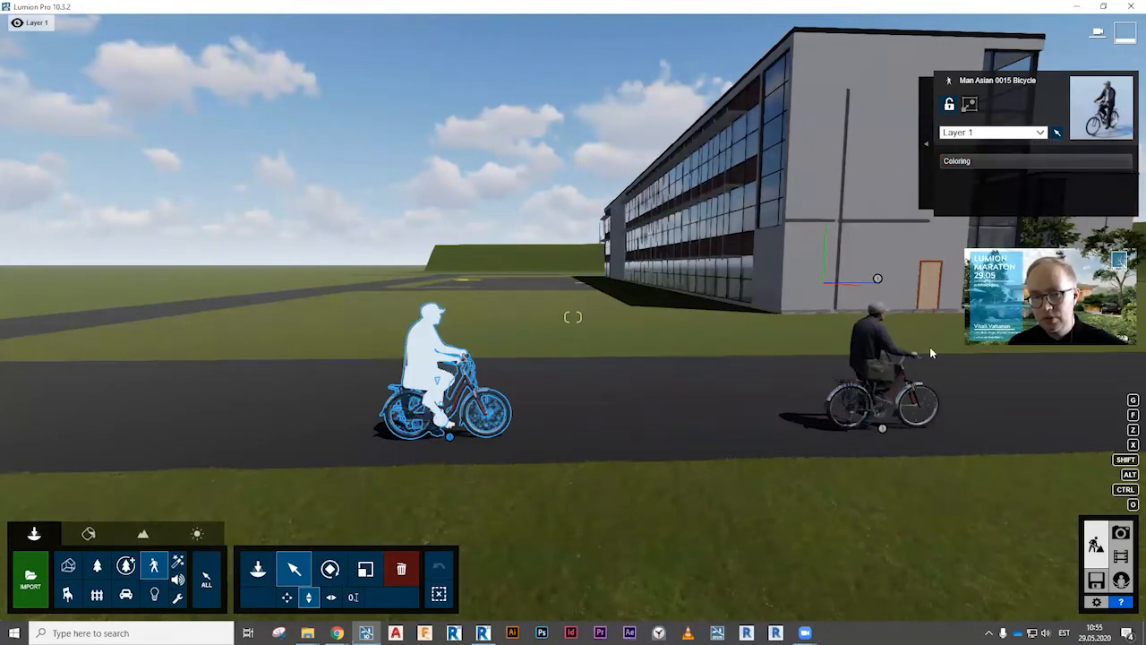
# Color the front cyclist black, deselect him and view the result up close.
pyautogui.click(884, 432)
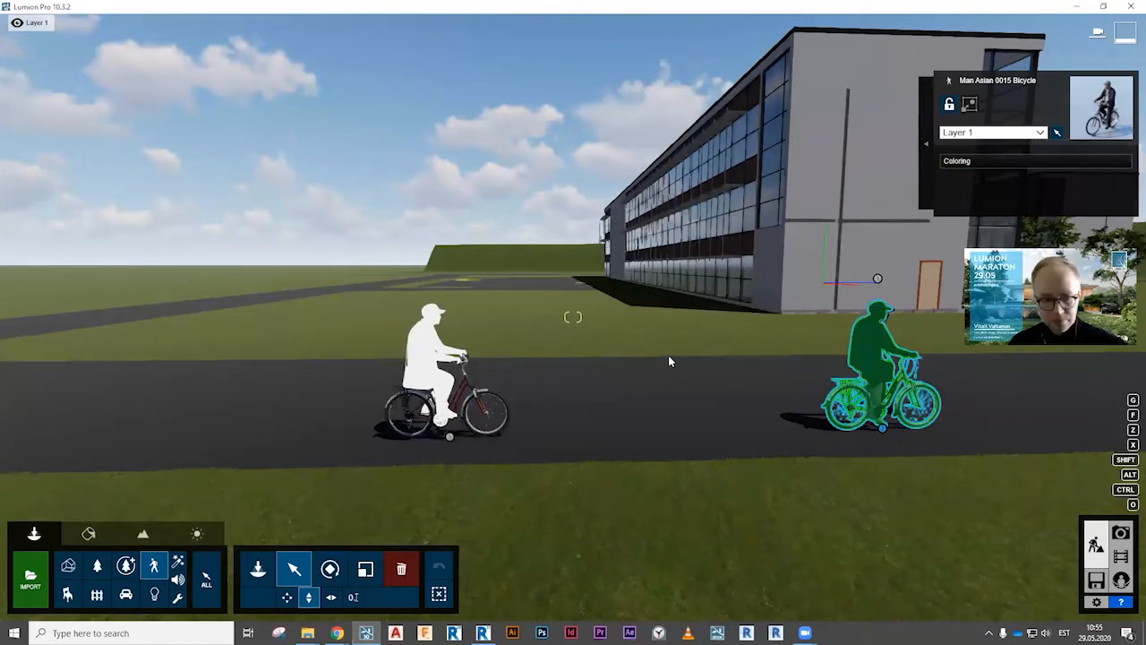
pyautogui.click(437, 595)
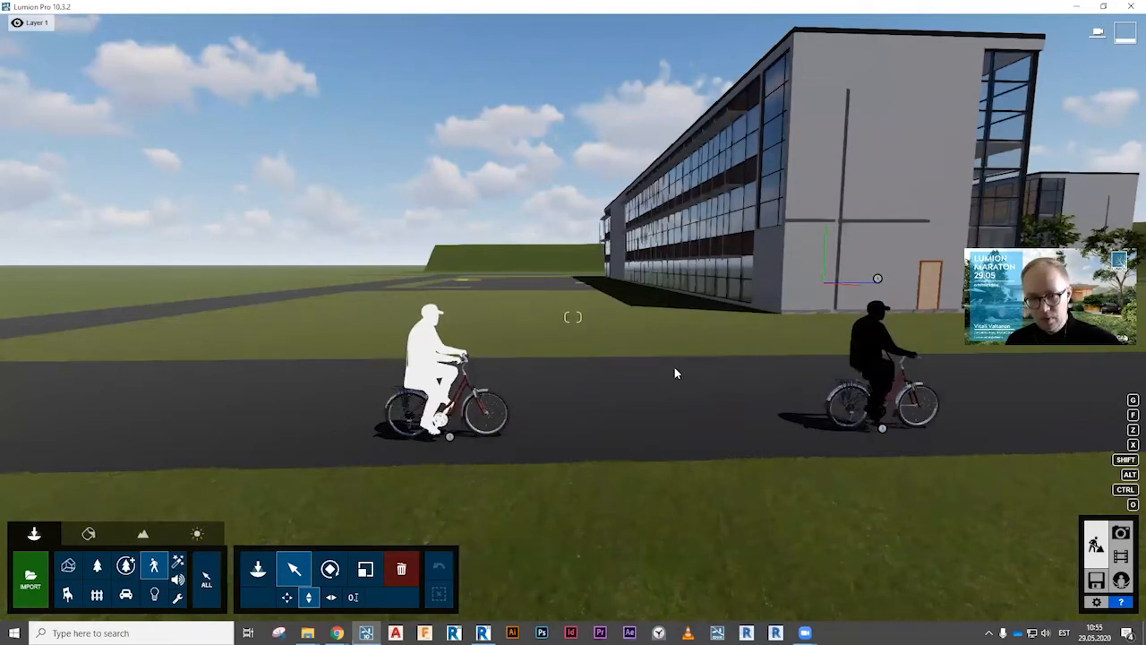
pyautogui.press('d')
pyautogui.press('w')
pyautogui.press('w')
pyautogui.press('d')
pyautogui.press('e')
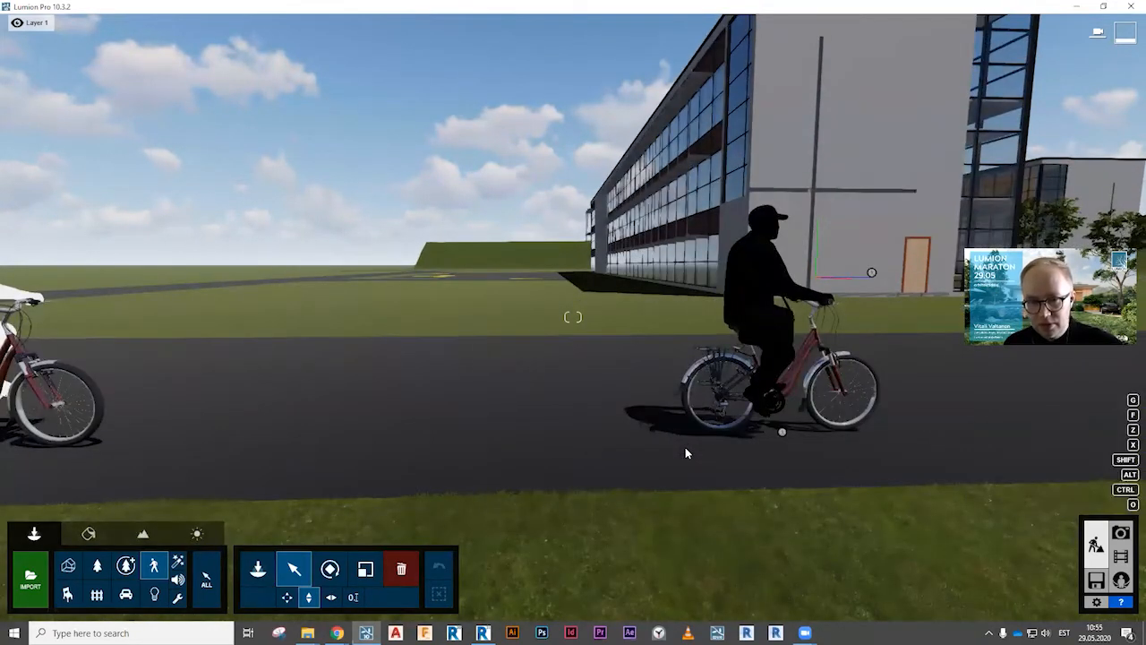
# Place two Fish 007 Redfish Circle characters in the courtyard pool, spaced apart in the open water.
pyautogui.press('d')
pyautogui.press('s')
pyautogui.press('d')
pyautogui.press('q')
pyautogui.moveTo(525, 411); pyautogui.dragTo(580, 467, button='right')
pyautogui.press('w')
pyautogui.press('w')
pyautogui.press('d')
pyautogui.press('q')
pyautogui.press('w')
pyautogui.press('d')
pyautogui.press('w')
pyautogui.press('w')
pyautogui.press('q')
pyautogui.press('d')
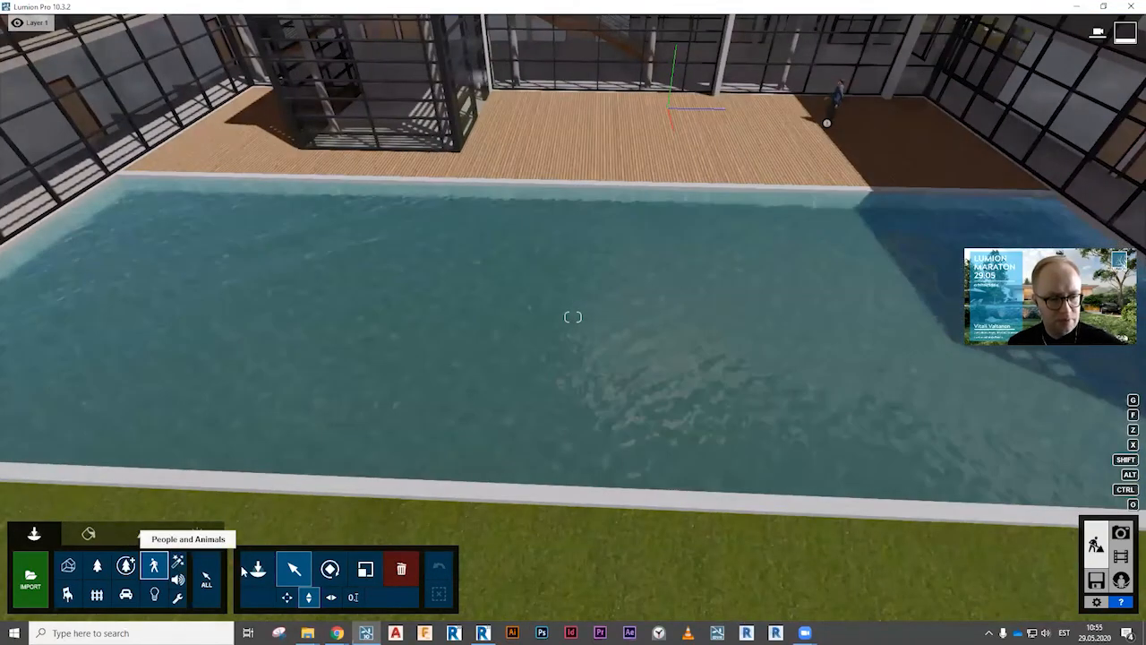
pyautogui.click(154, 573)
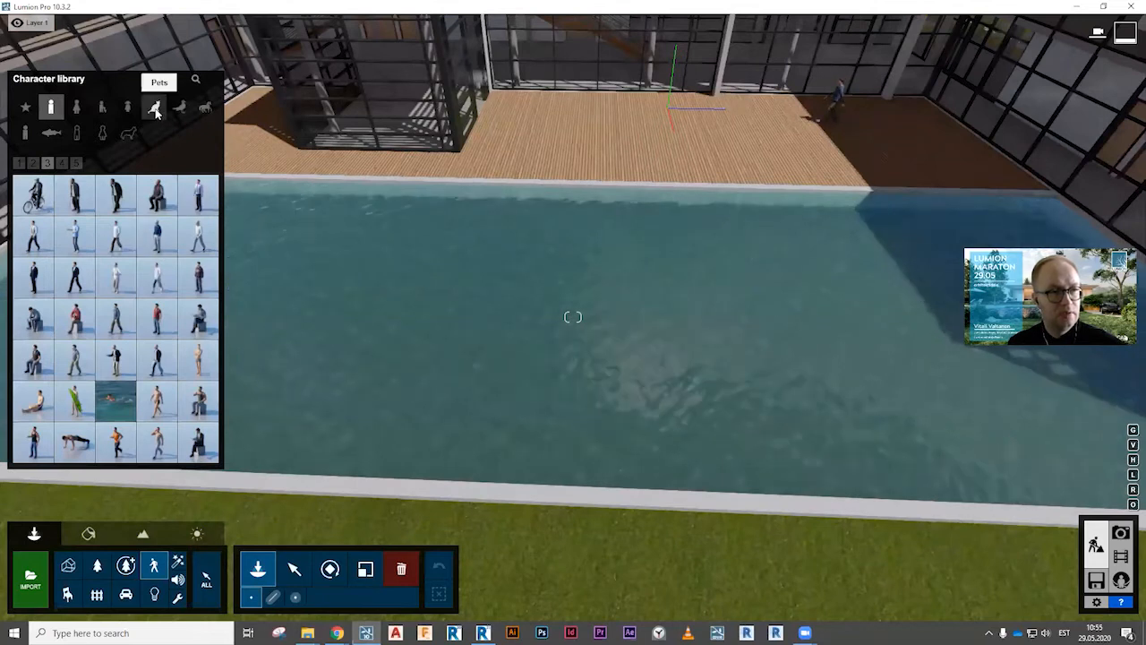
pyautogui.click(76, 132)
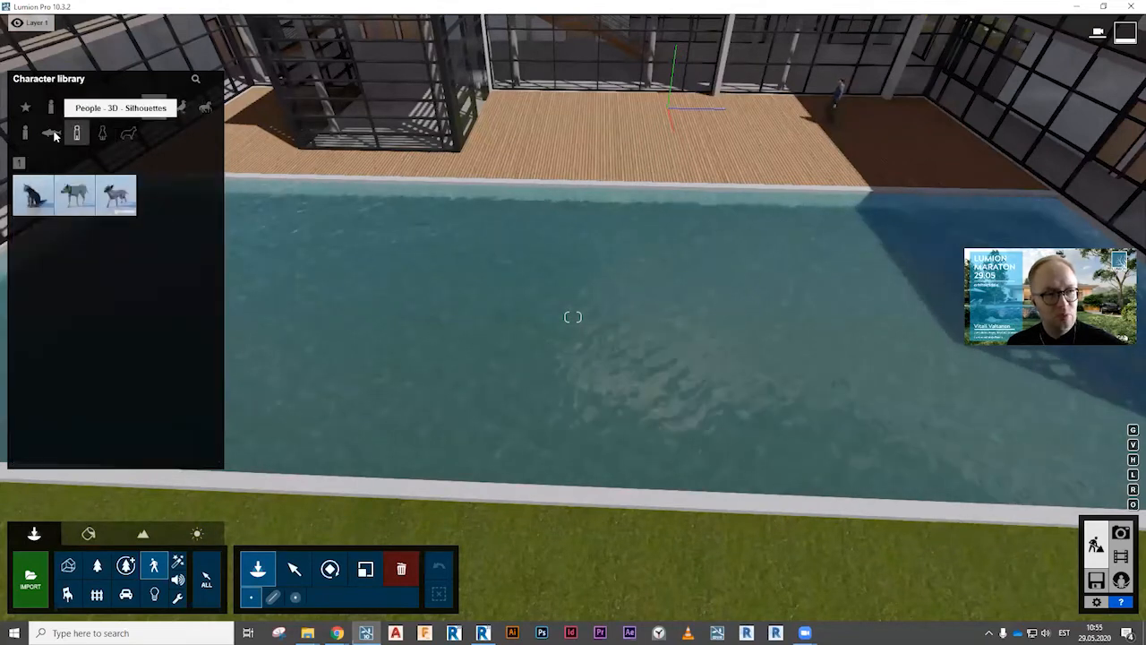
pyautogui.click(51, 132)
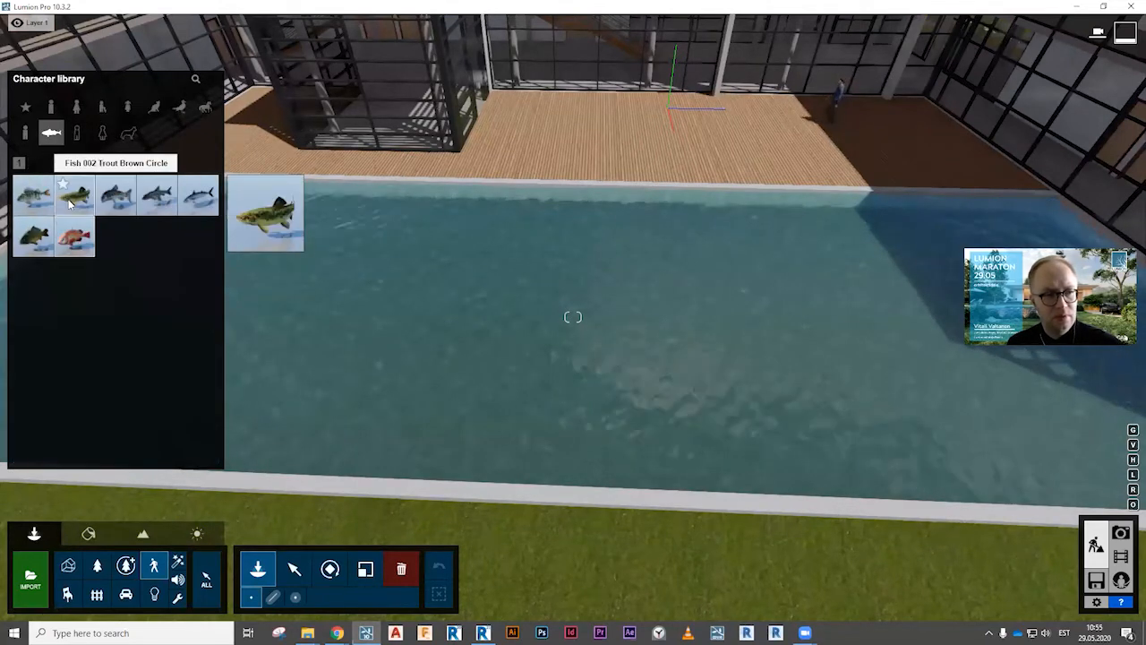
pyautogui.click(73, 240)
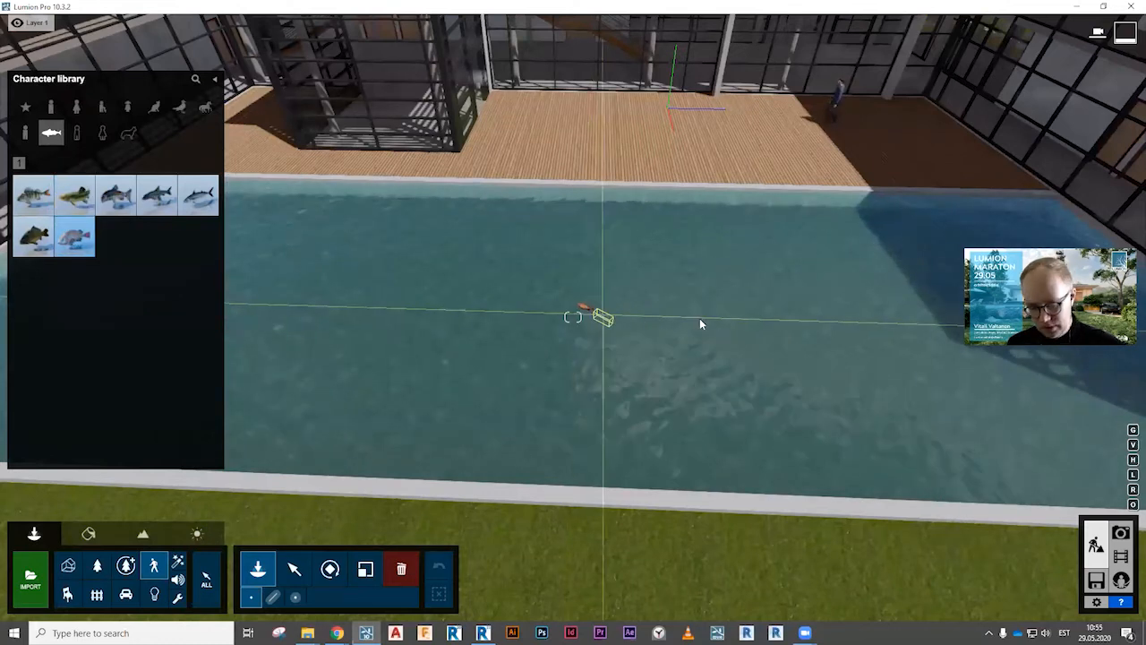
pyautogui.click(706, 319)
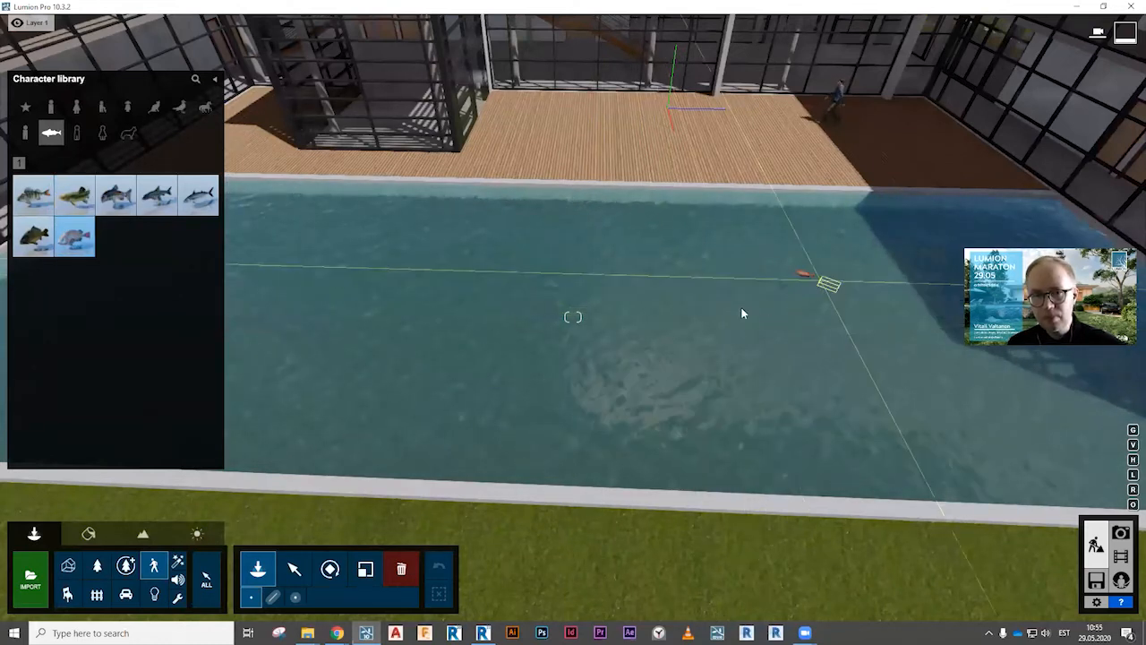
pyautogui.click(685, 377)
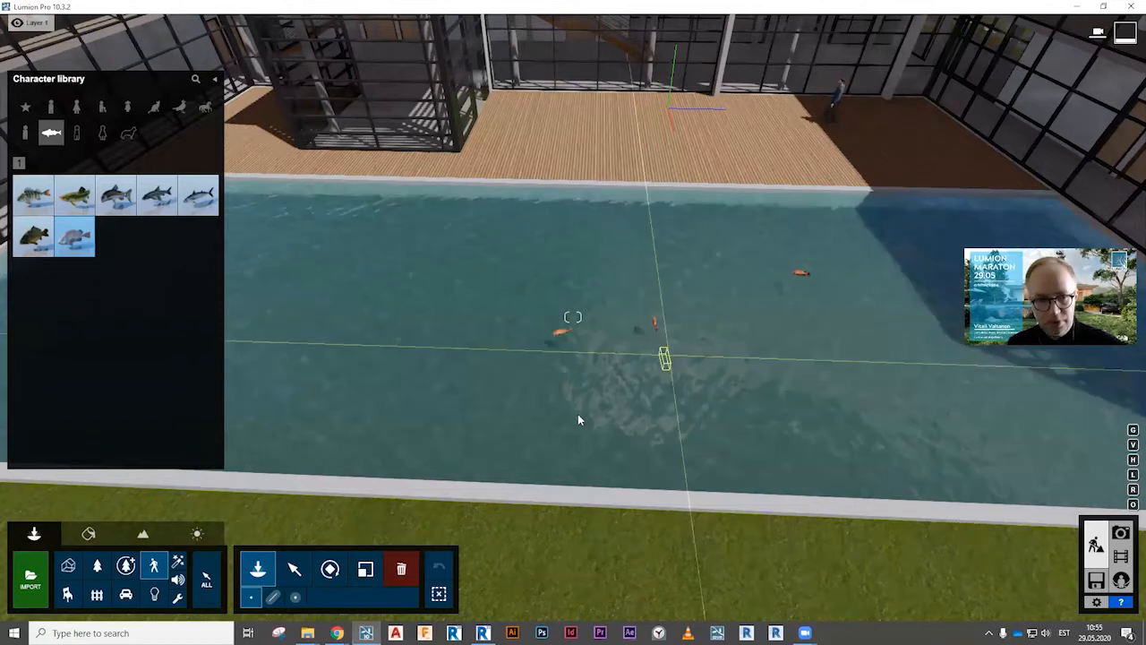
# Lower both redfish vertically so they swim deeper in the pool water.
pyautogui.click(294, 570)
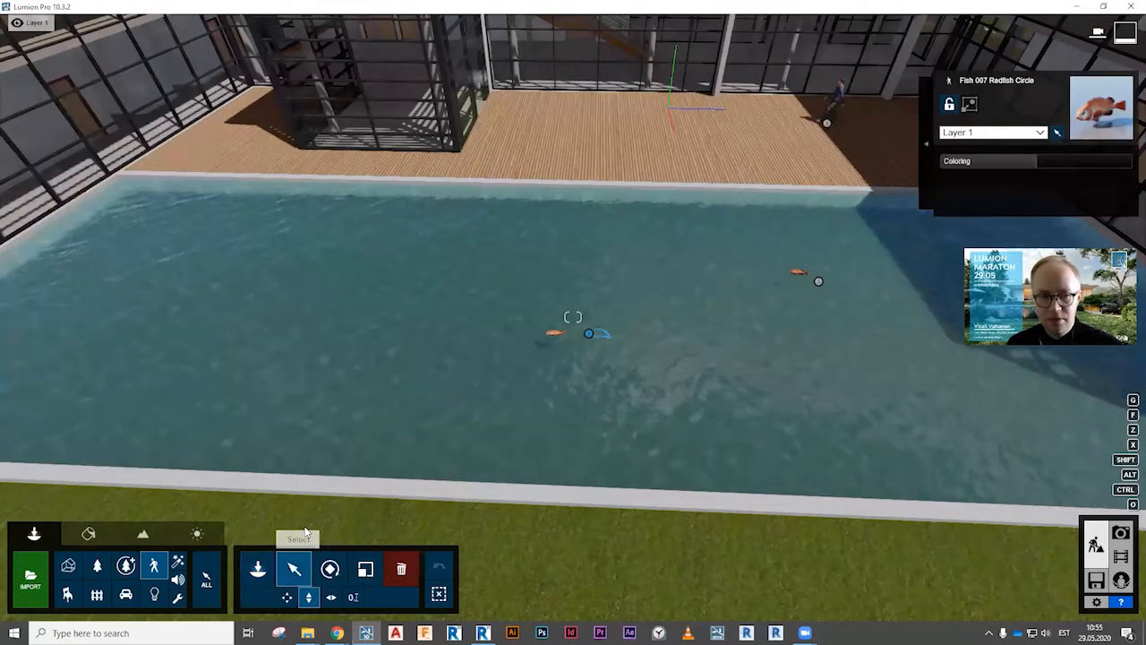
pyautogui.moveTo(590, 336); pyautogui.dragTo(581, 346)
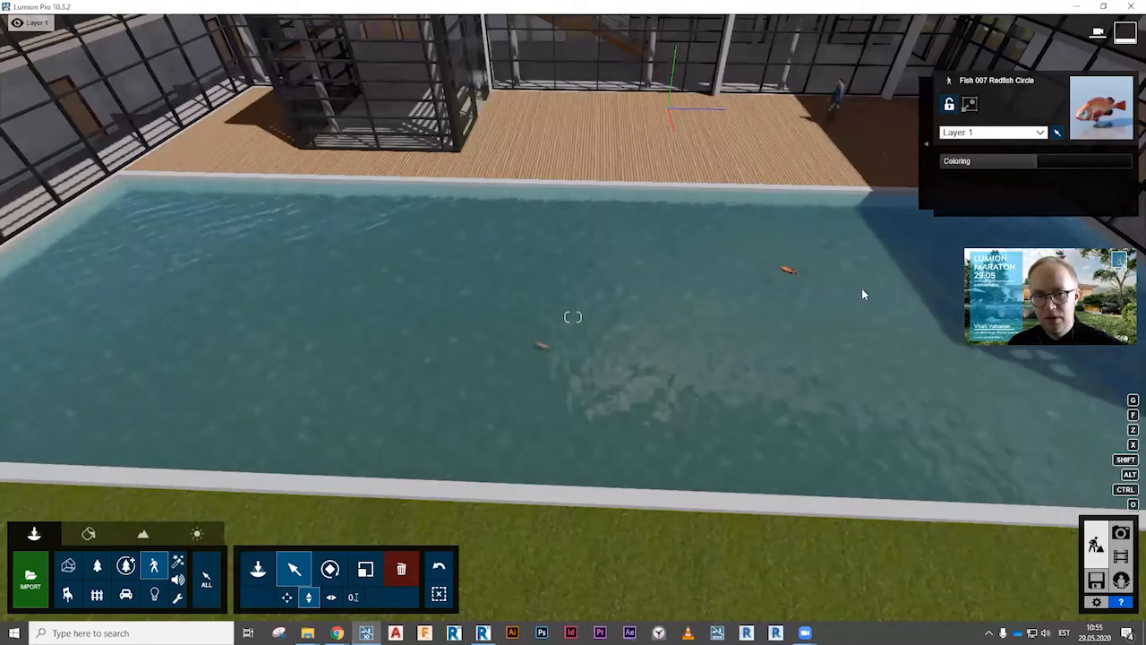
pyautogui.click(818, 283)
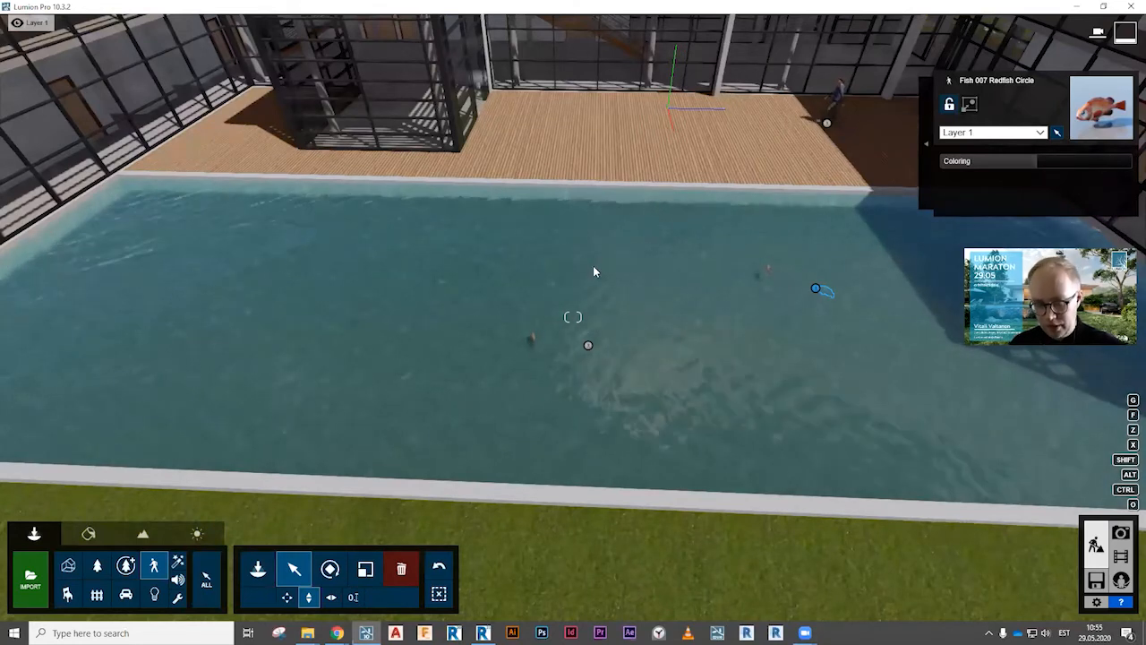
# Look through the fountain and fire effects and preview a fire on the lawn in front of the pool.
pyautogui.moveTo(650, 259); pyautogui.dragTo(653, 215, button='right')
pyautogui.press('s')
pyautogui.press('e')
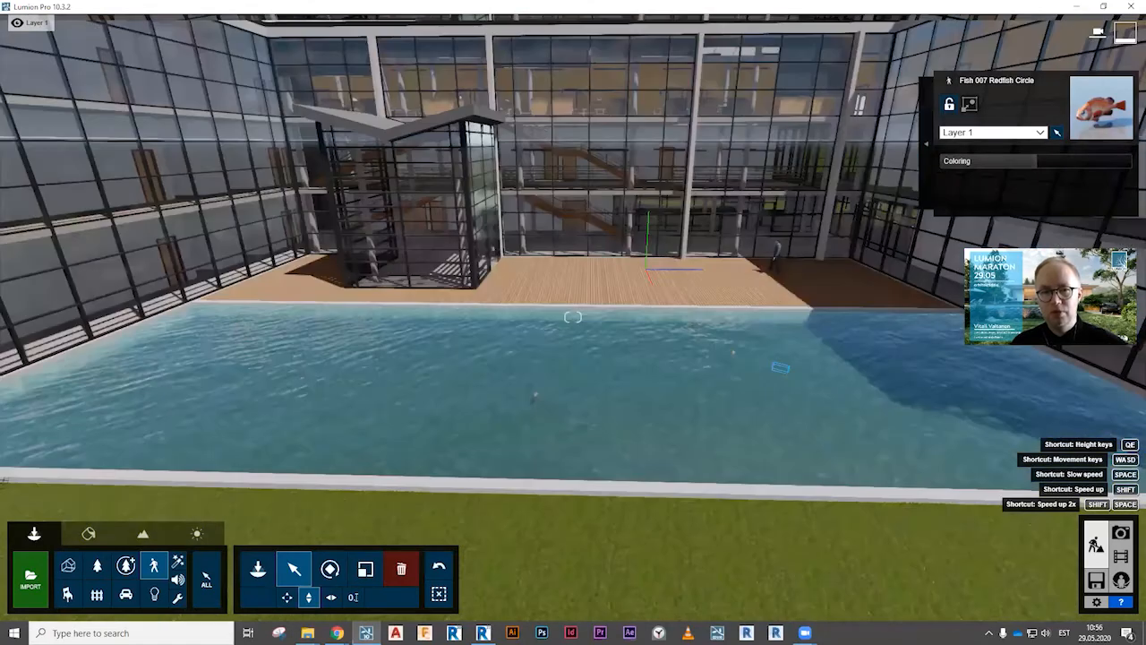
pyautogui.press('s')
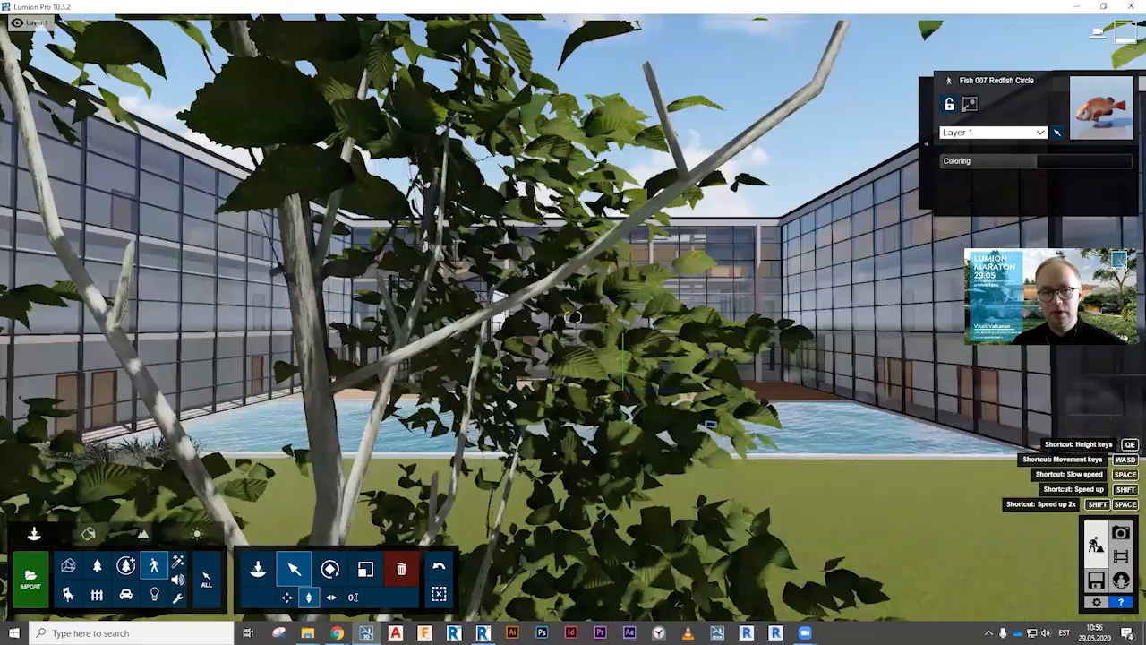
pyautogui.press('w')
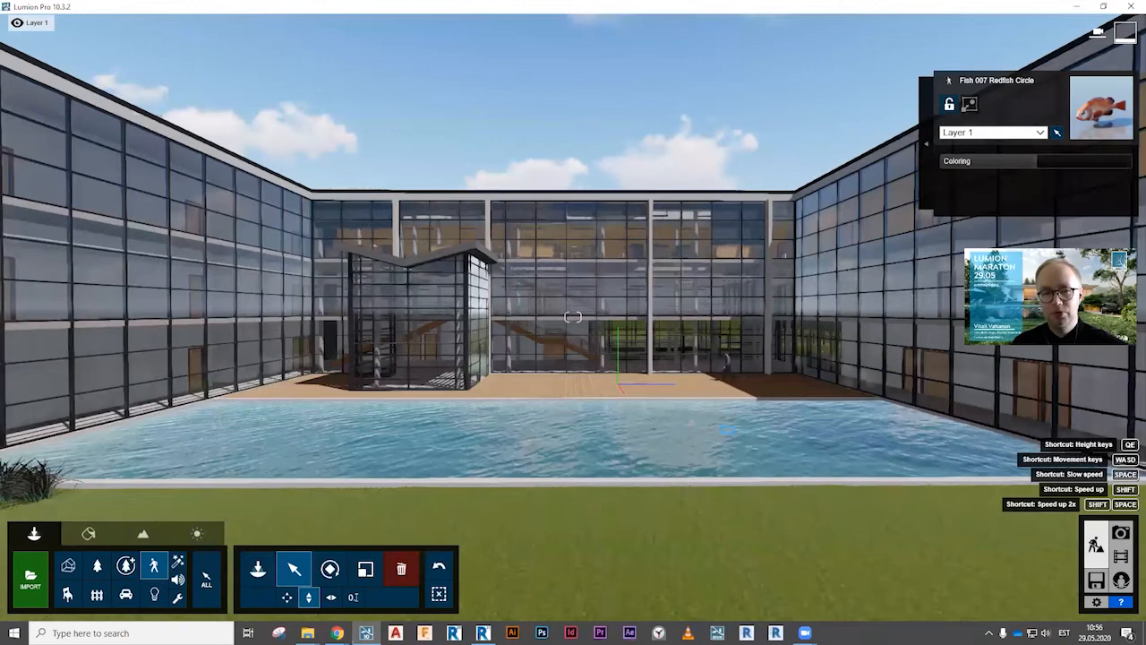
pyautogui.moveTo(657, 279); pyautogui.dragTo(657, 239, button='right')
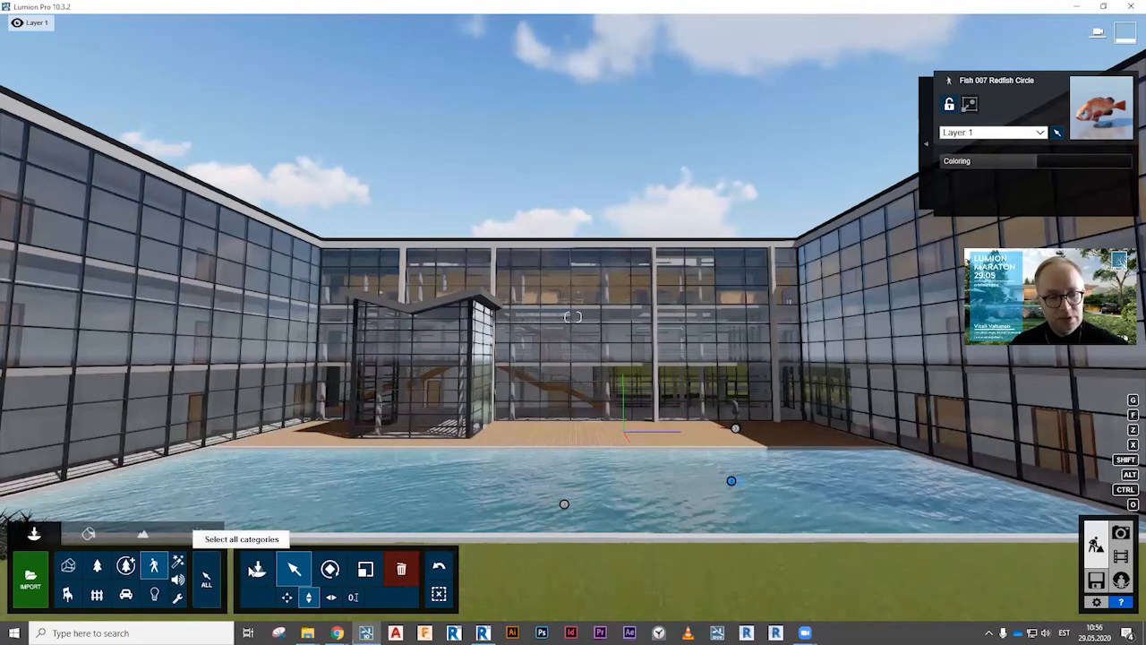
pyautogui.click(258, 568)
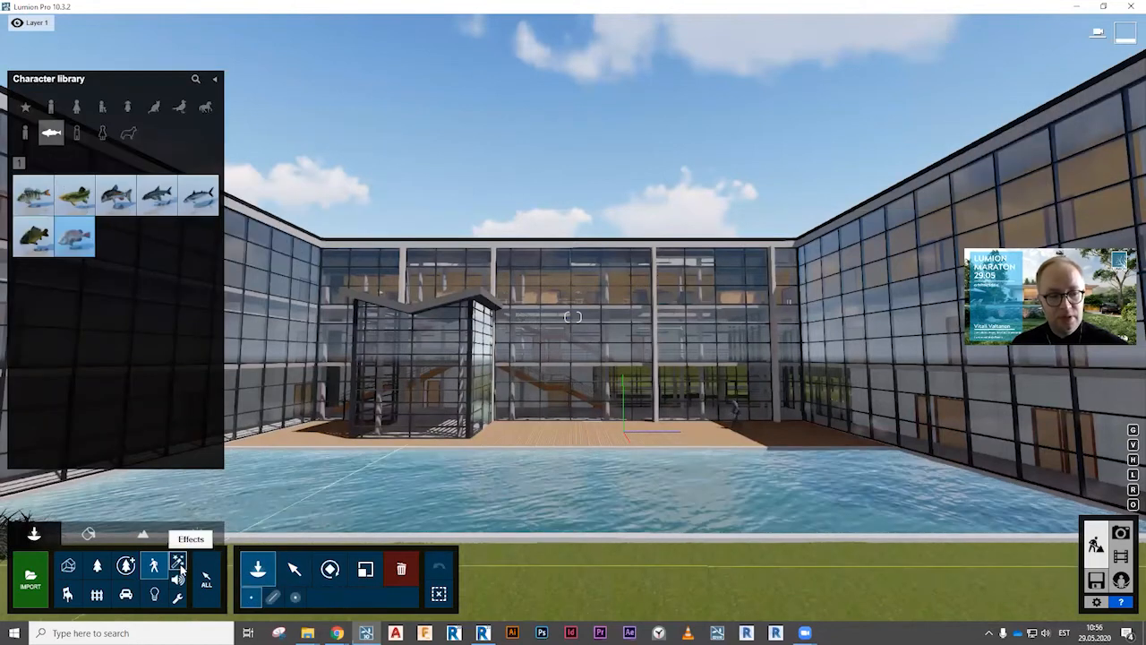
pyautogui.click(178, 564)
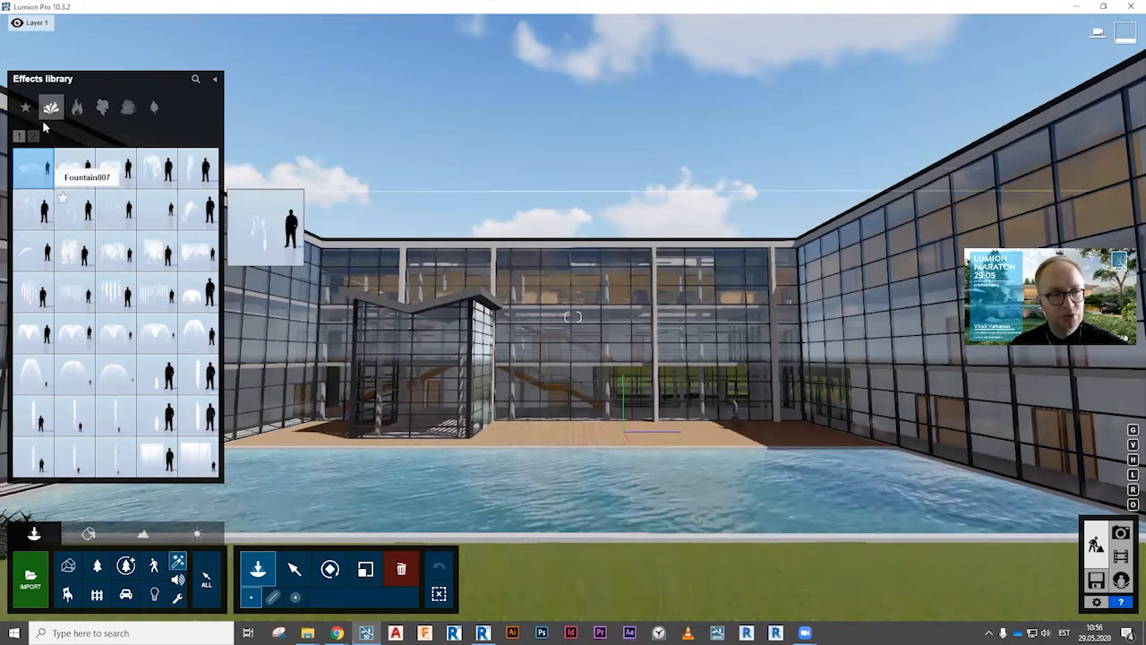
pyautogui.click(78, 108)
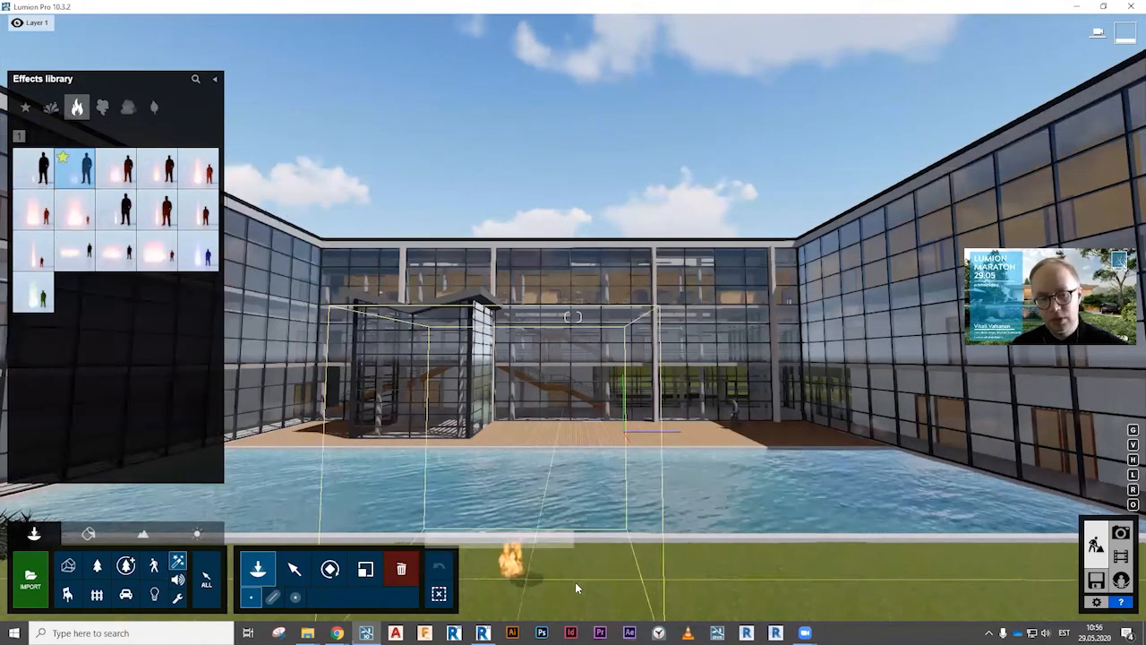
pyautogui.click(609, 566)
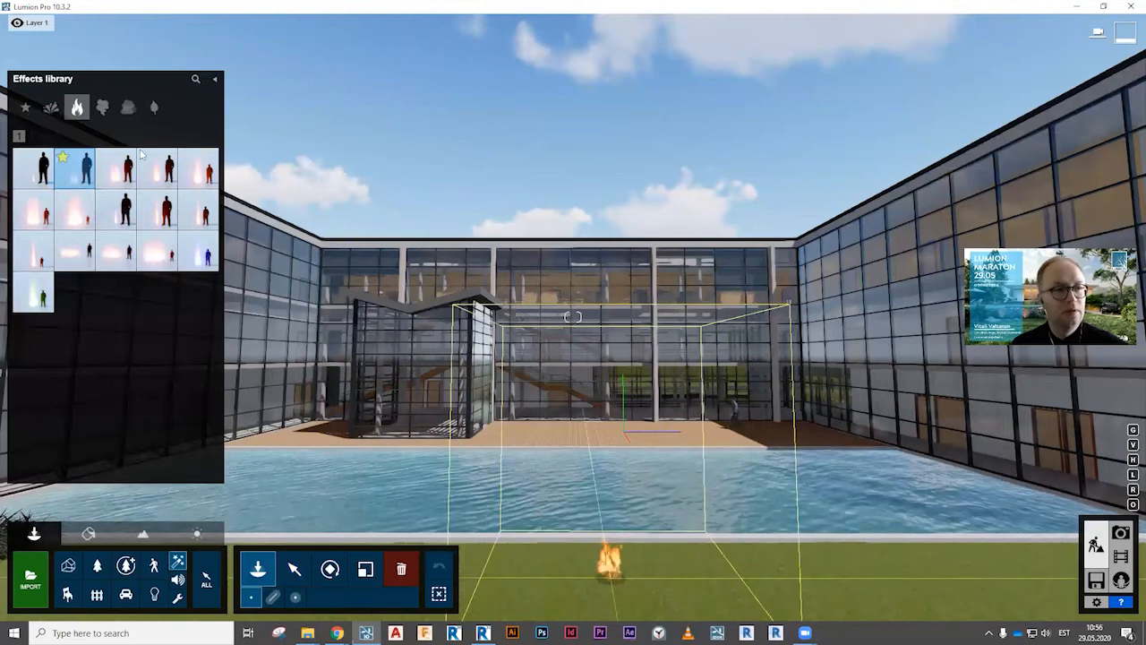
# Place the second white smoke effect on the flat roof of the building's right wing beside the pool.
pyautogui.click(102, 108)
pyautogui.click(77, 169)
pyautogui.click(654, 317)
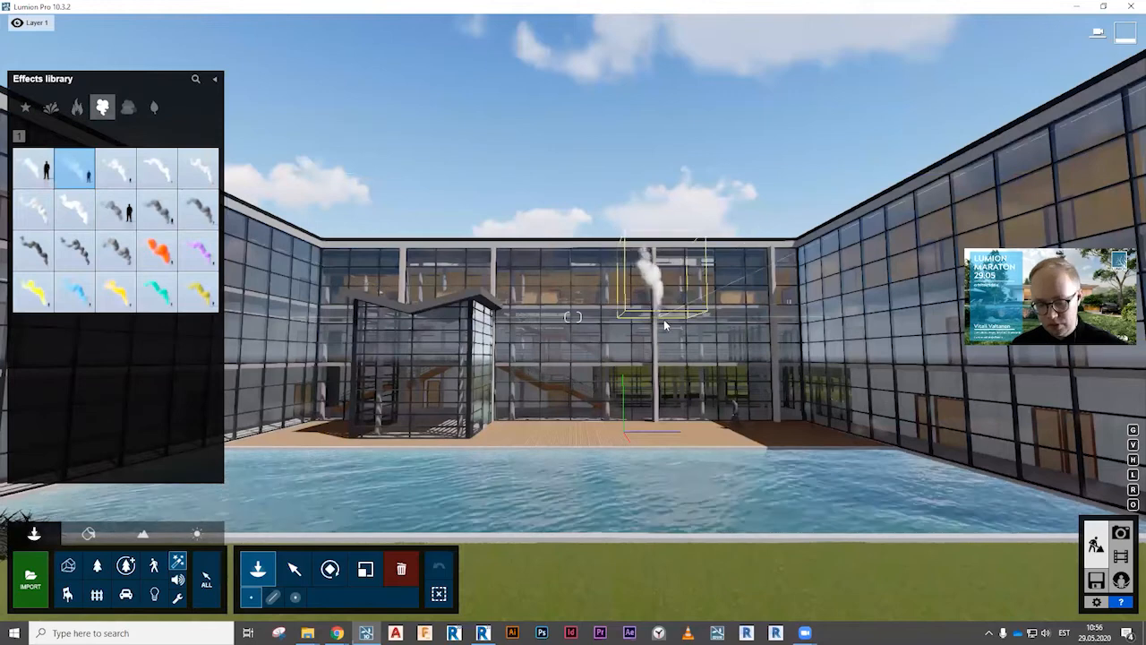
pyautogui.press('q')
pyautogui.press('q')
pyautogui.moveTo(573, 317); pyautogui.dragTo(474, 380, button='right')
pyautogui.moveTo(573, 317); pyautogui.dragTo(881, 421, button='right')
pyautogui.click(894, 428)
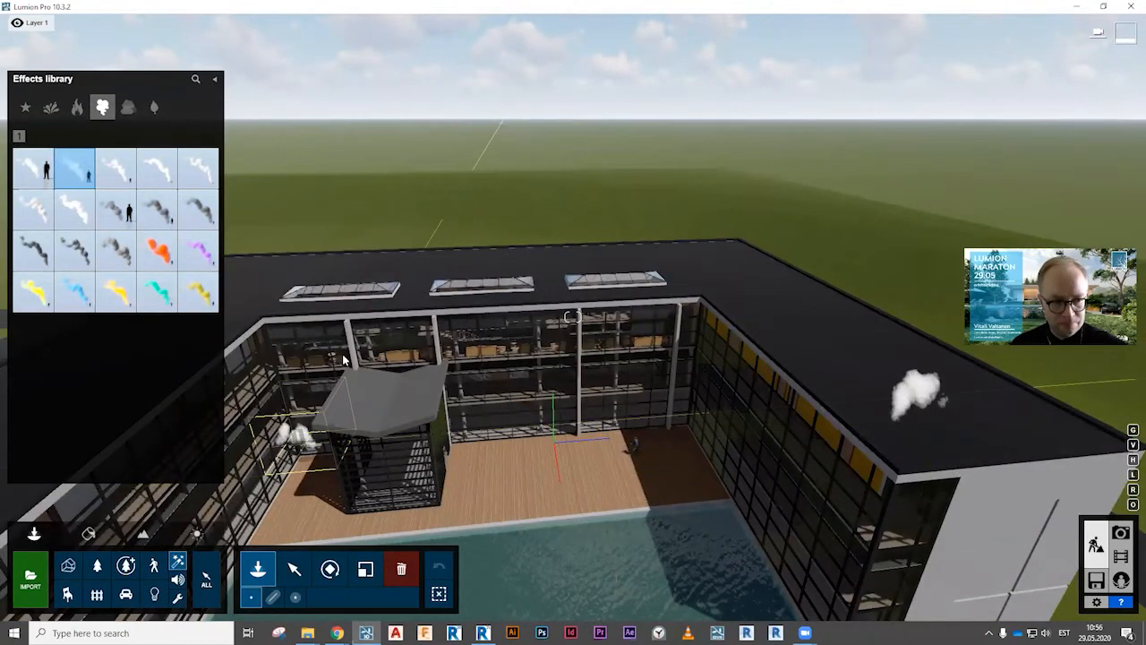
# Delete the white smoke effect from the flat roof and return to placing effects.
pyautogui.click(401, 569)
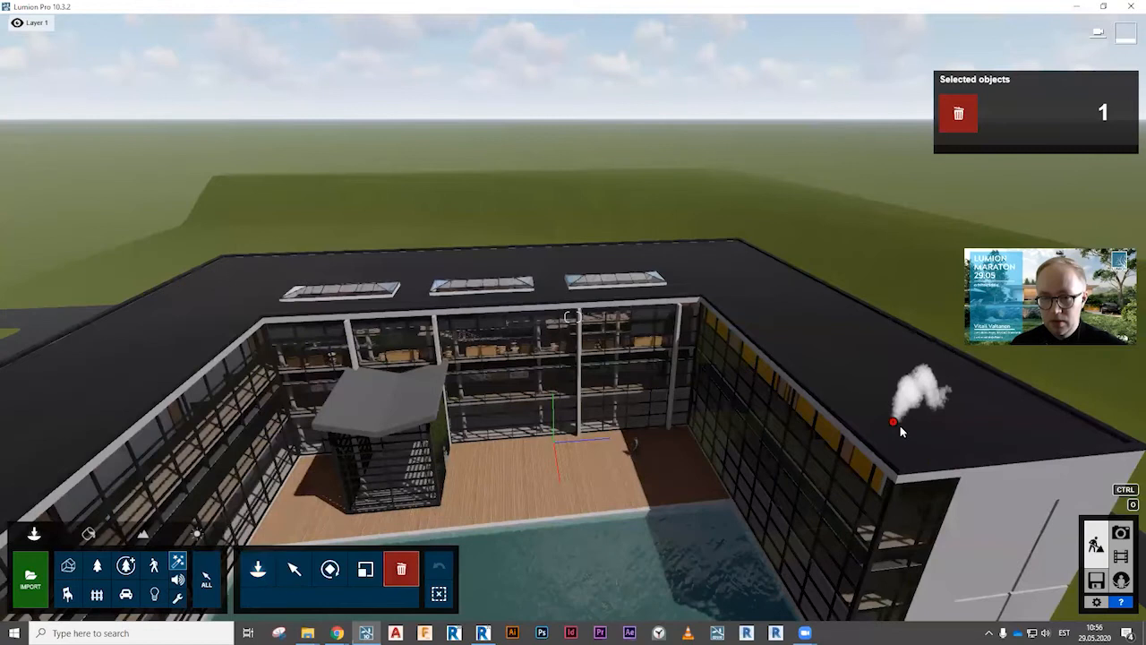
pyautogui.press('Delete')
pyautogui.click(178, 562)
pyautogui.click(258, 569)
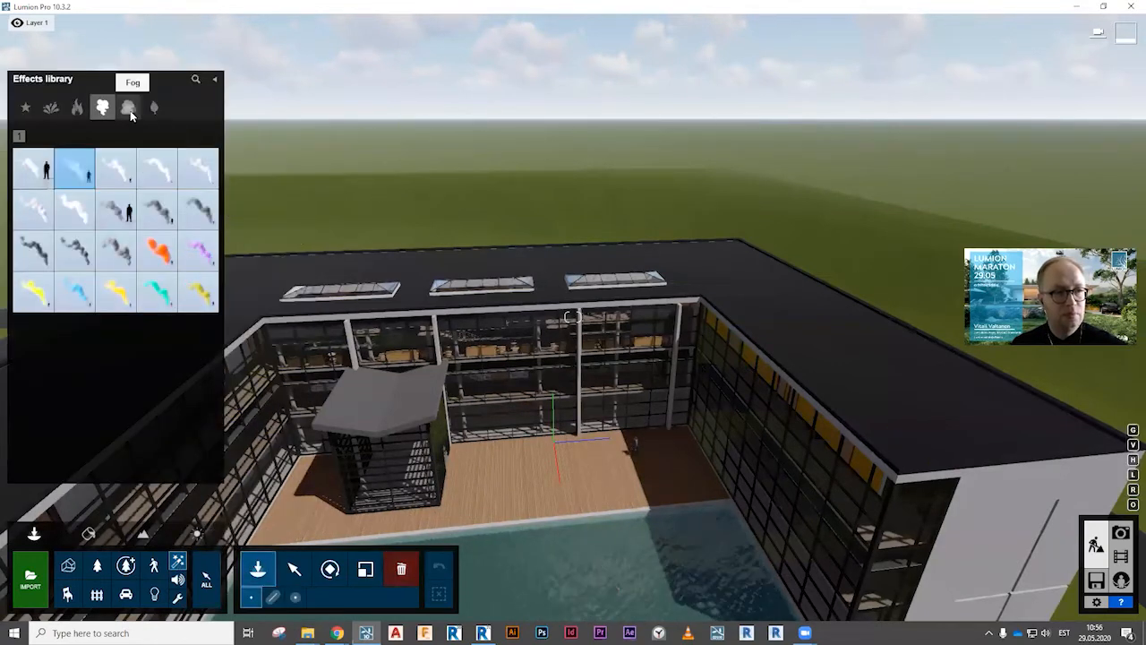
# Place several enlarged fog clouds in a row on the grass across the road beside the building.
pyautogui.click(128, 108)
pyautogui.click(157, 208)
pyautogui.click(573, 188)
pyautogui.moveTo(900, 309); pyautogui.dragTo(676, 202, button='right')
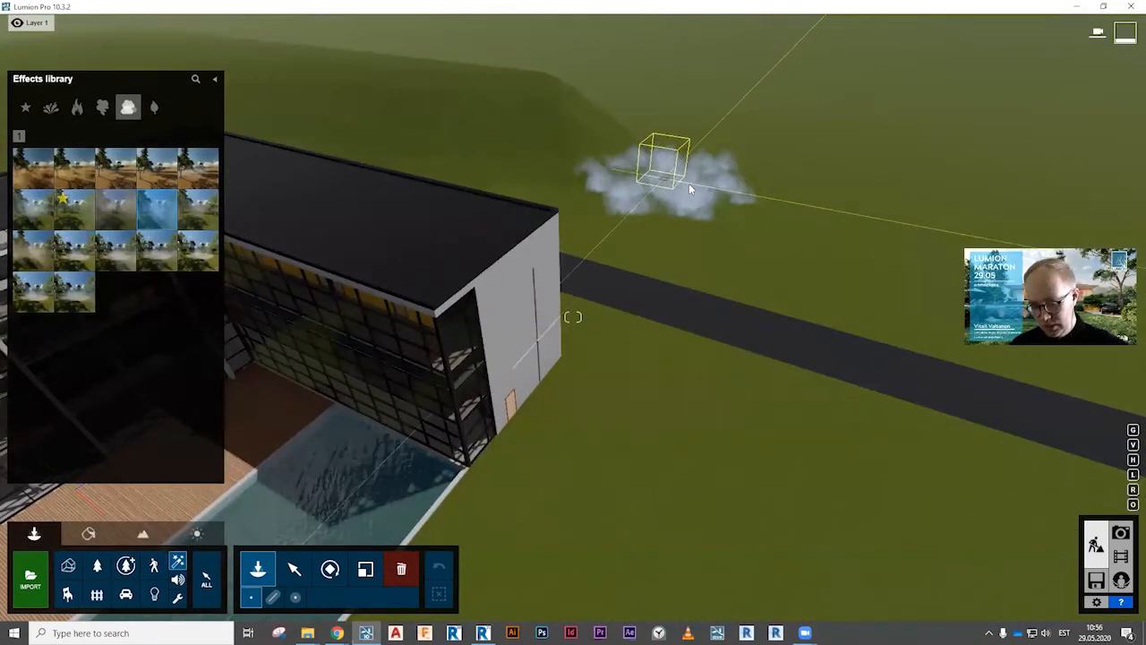
pyautogui.press('l')
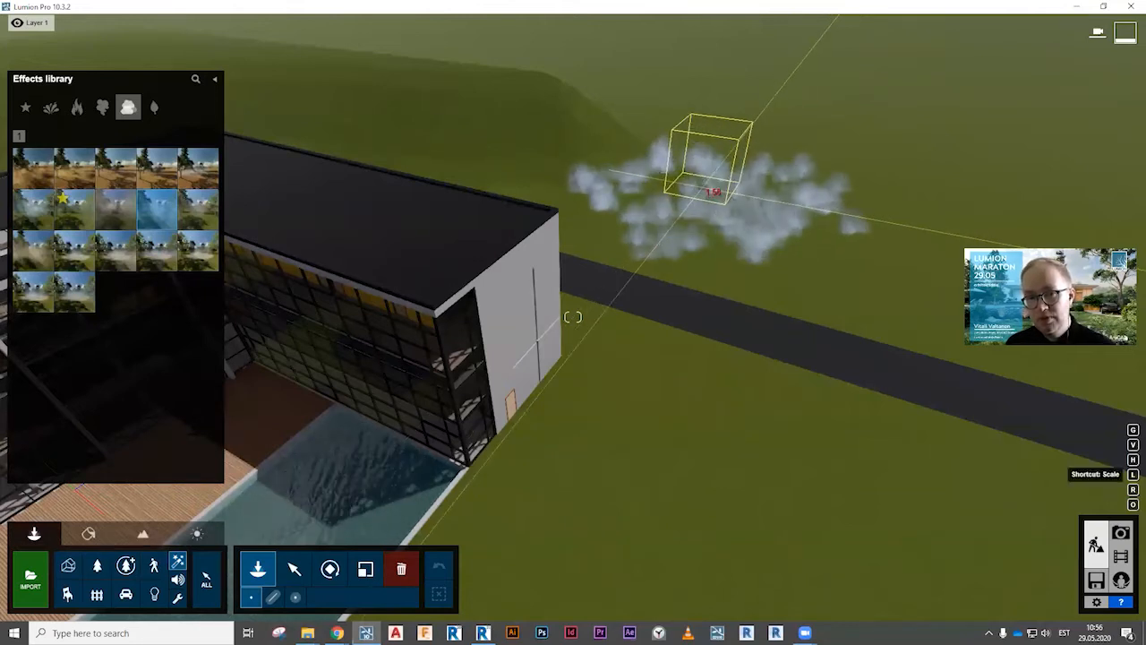
pyautogui.click(702, 189)
pyautogui.click(897, 204)
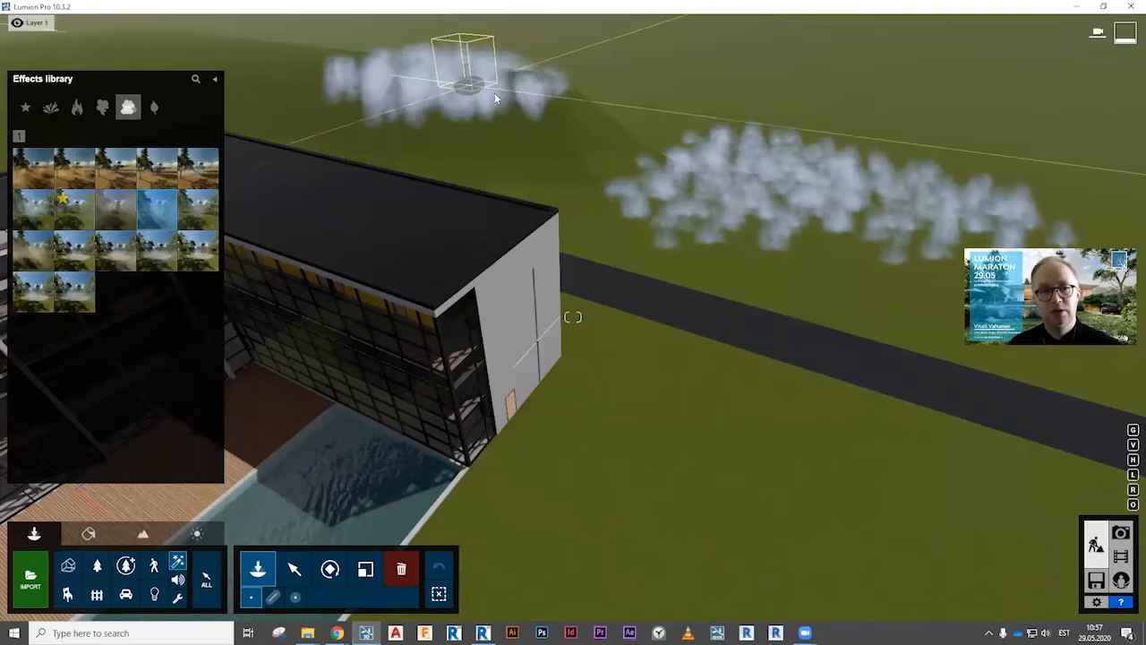
pyautogui.click(495, 94)
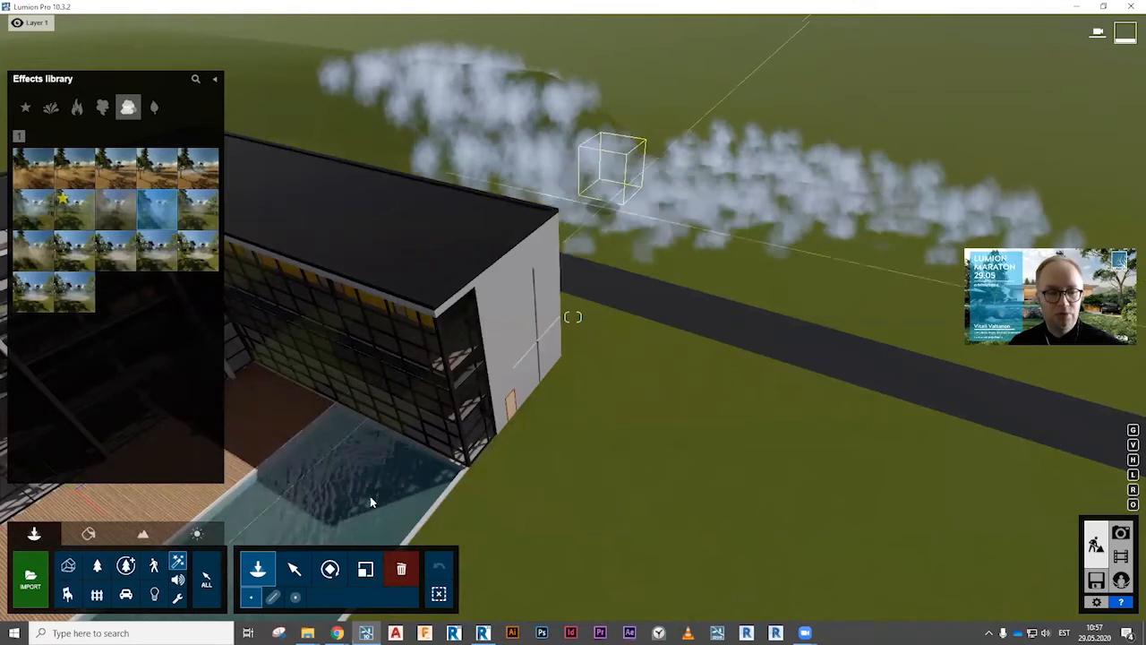
# Delete the two farthest fog clouds behind the building's roof.
pyautogui.click(401, 569)
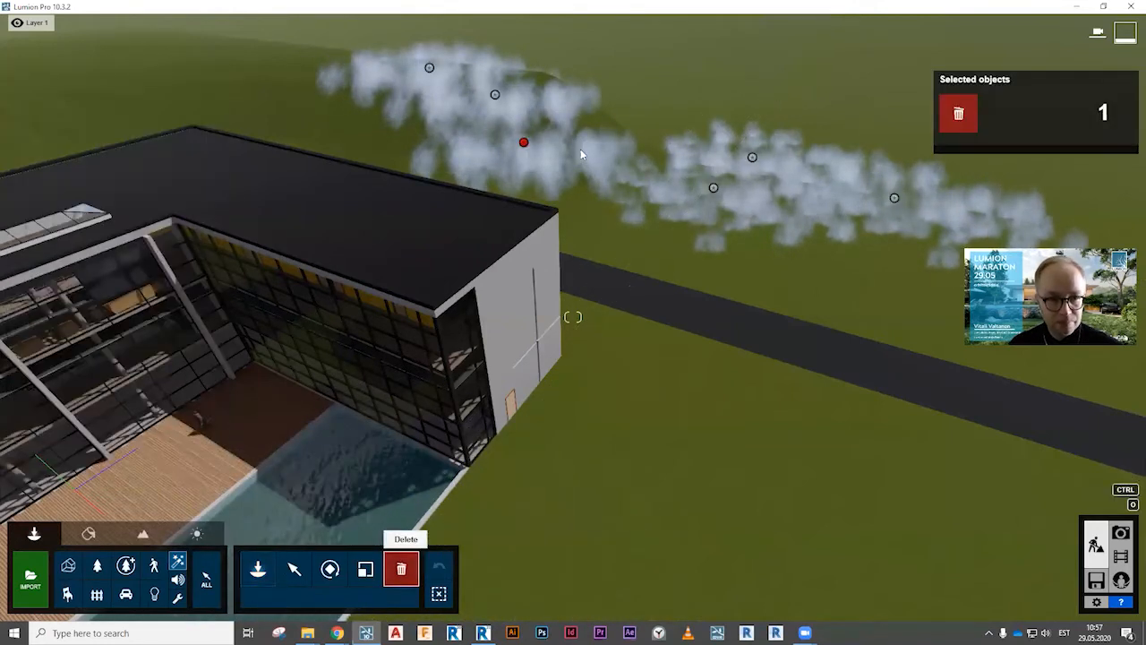
pyautogui.click(496, 95)
pyautogui.click(429, 68)
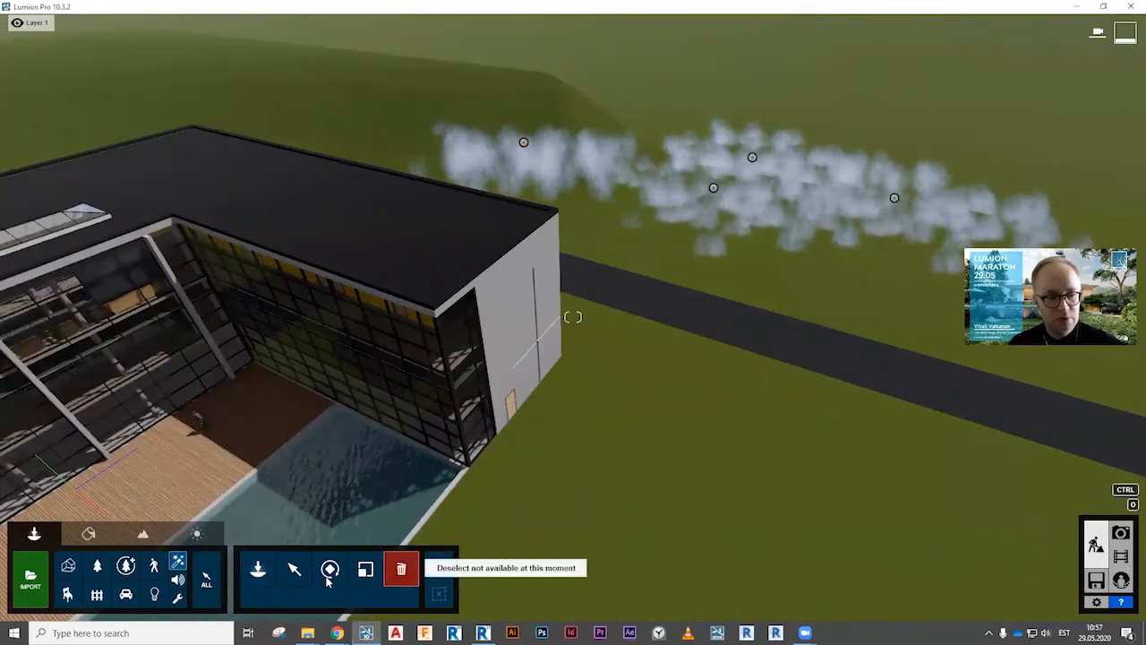
pyautogui.click(294, 569)
# Preview the falling leaves effect on the wooden deck beside the pool.
pyautogui.moveTo(747, 409); pyautogui.dragTo(716, 409, button='right')
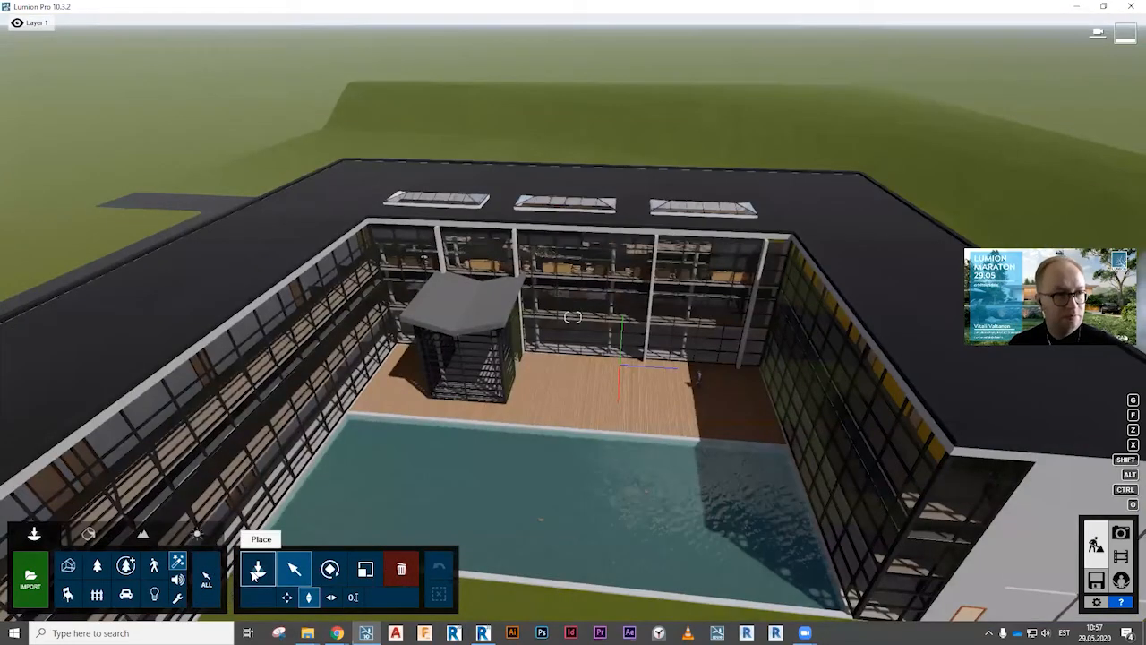
pyautogui.click(256, 570)
pyautogui.click(154, 107)
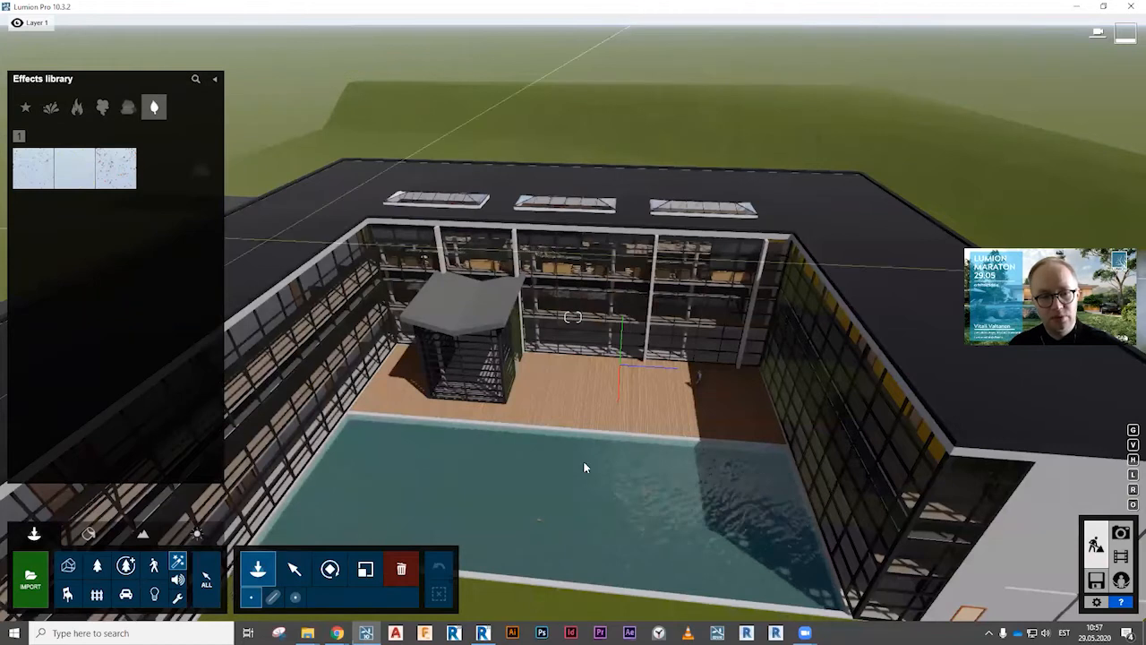
pyautogui.click(491, 406)
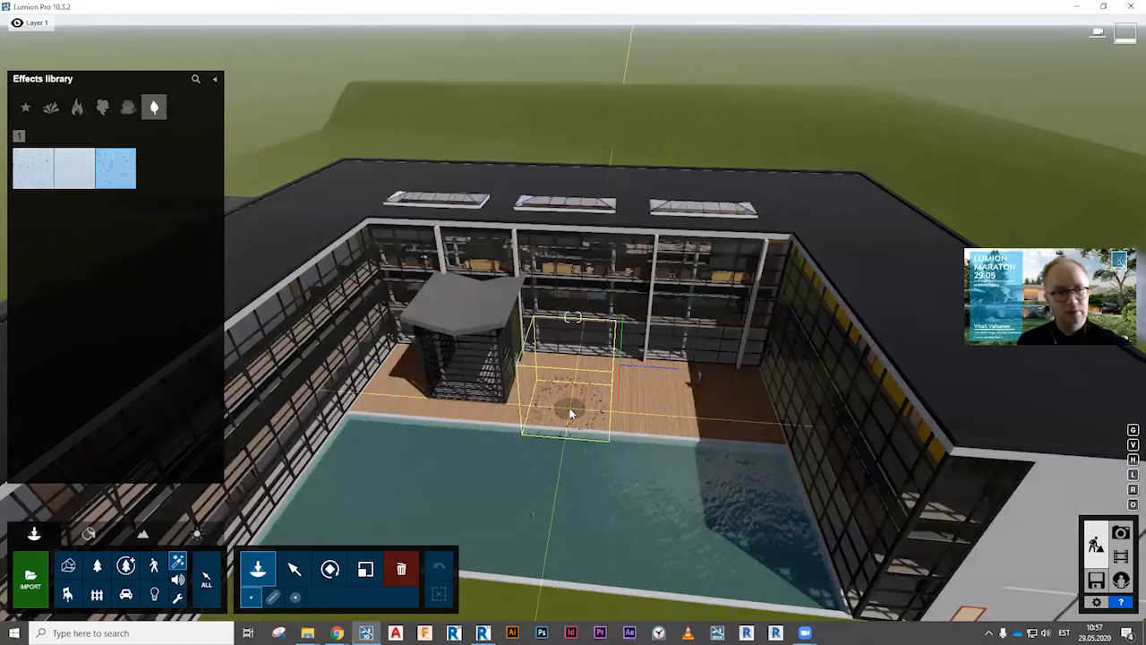
# Place the Cafe Japan 001 sound on the wooden deck at the pool's edge.
pyautogui.click(179, 577)
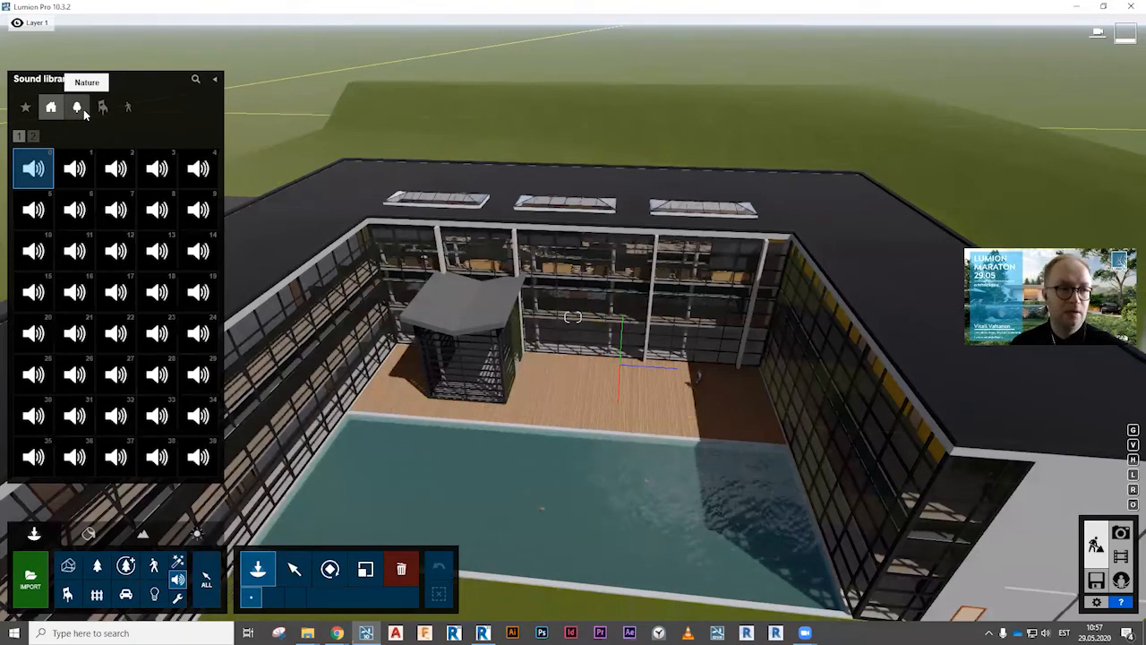
pyautogui.click(83, 110)
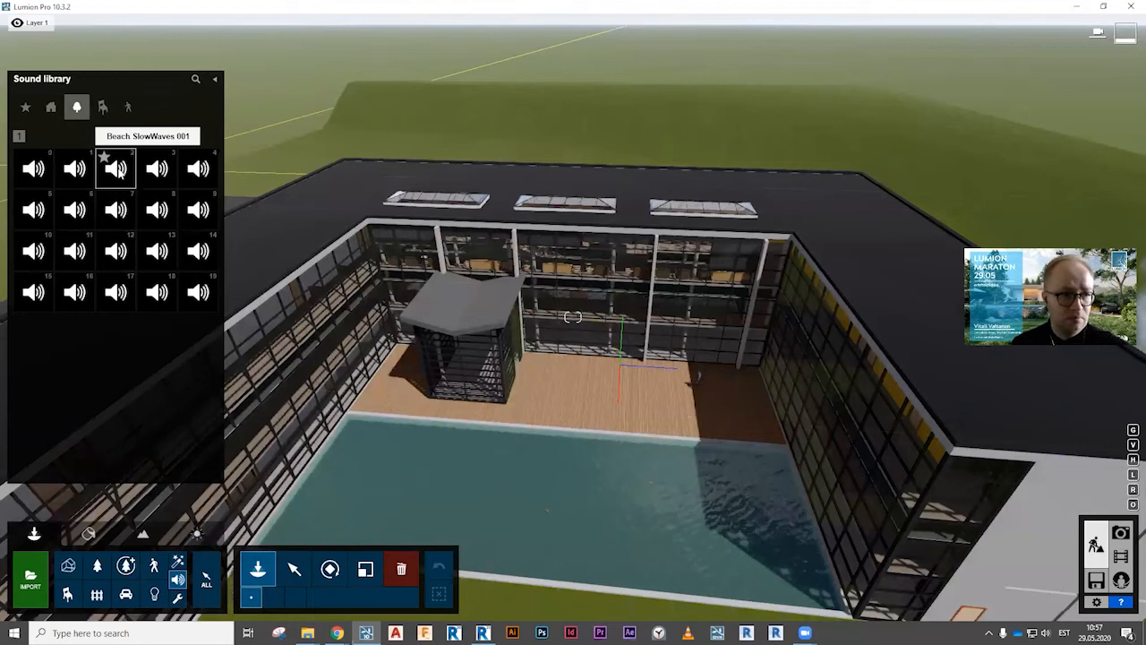
pyautogui.click(53, 108)
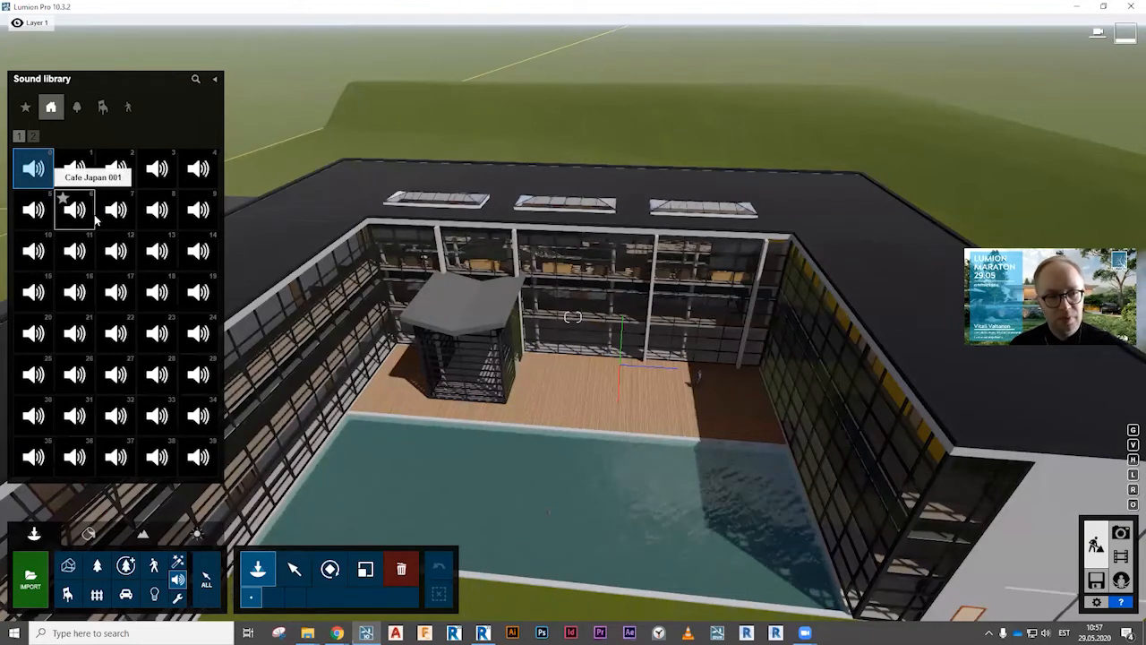
pyautogui.click(88, 215)
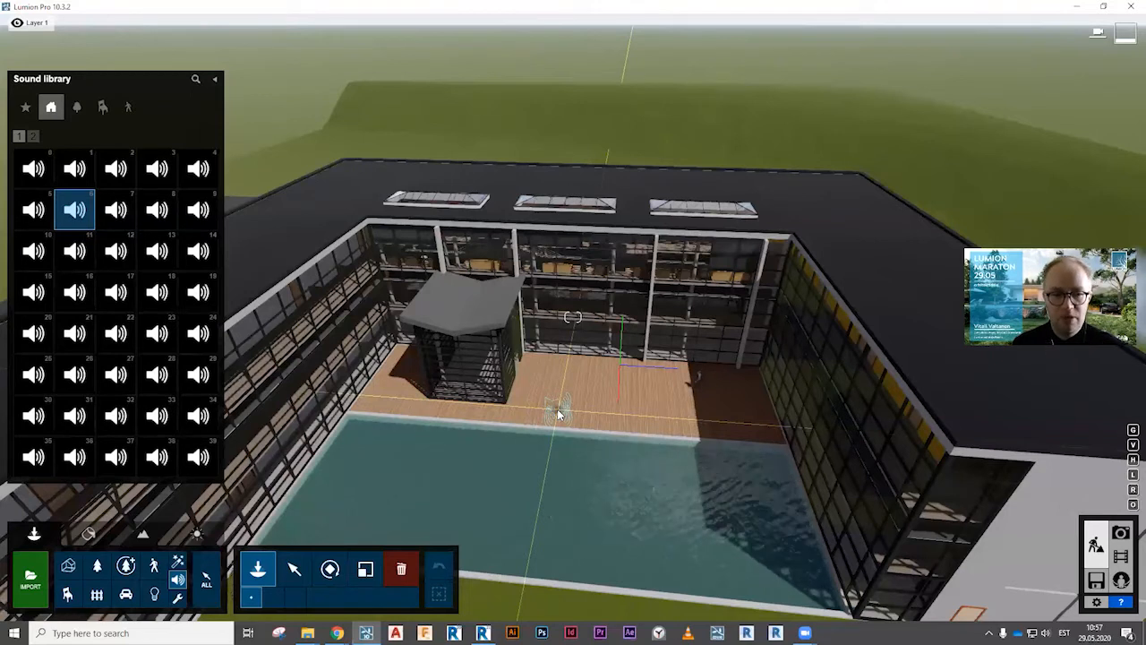
pyautogui.click(556, 411)
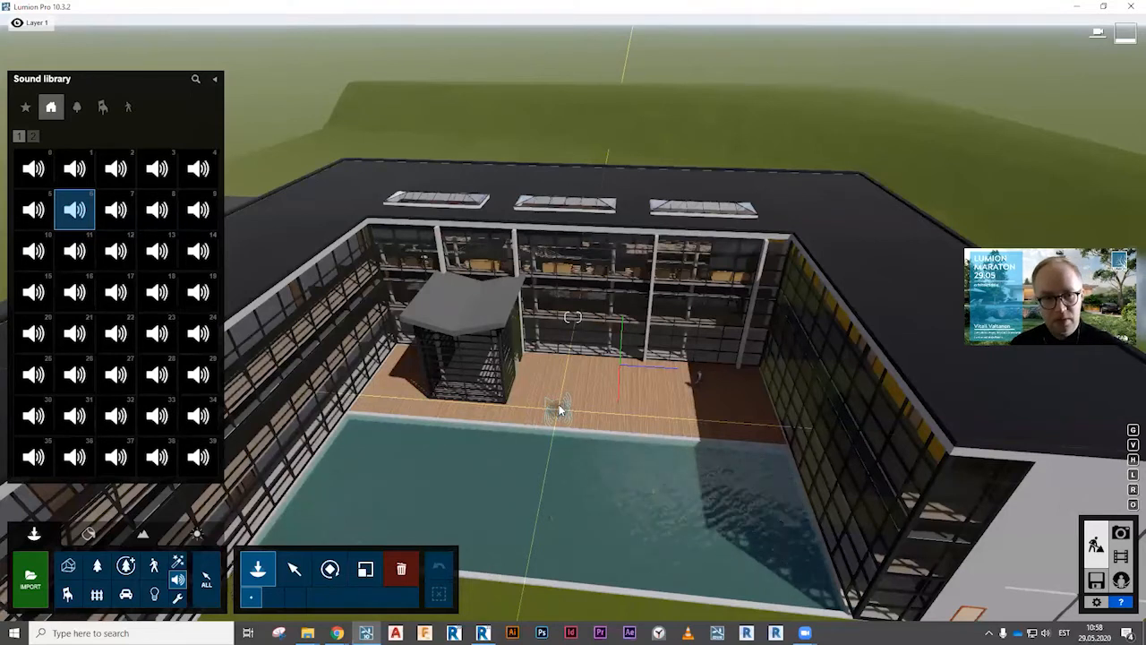
# Look through the outdoor library's benches, chairs, tables and parasols.
pyautogui.click(97, 594)
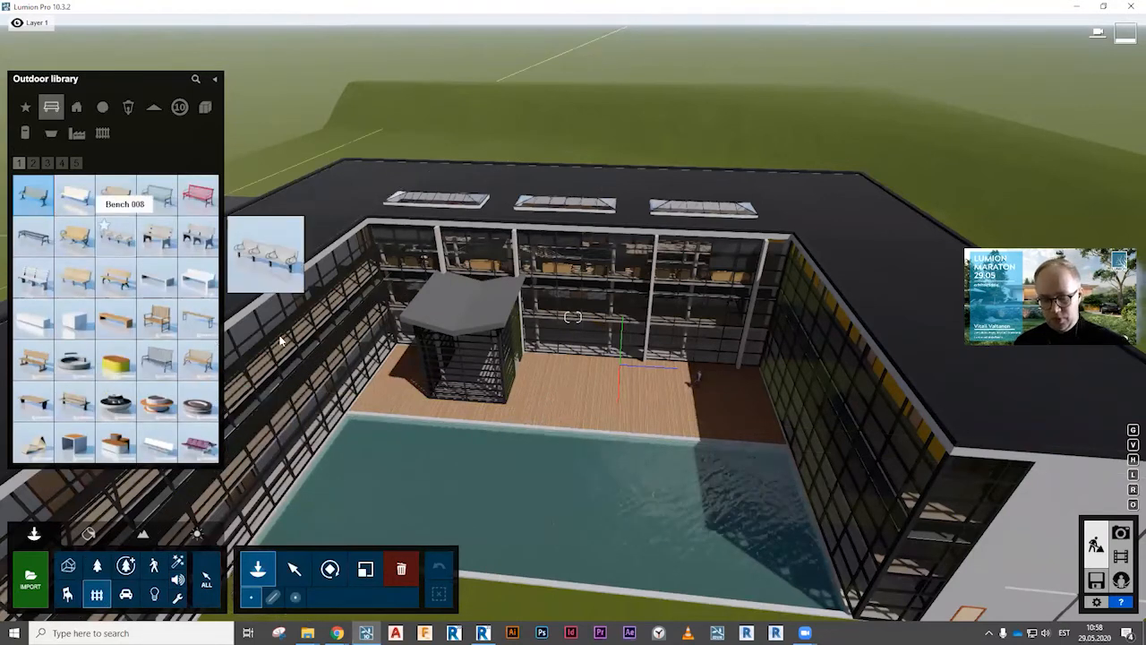
pyautogui.press('e')
pyautogui.press('e')
pyautogui.moveTo(541, 369); pyautogui.dragTo(538, 312, button='right')
pyautogui.press('s')
pyautogui.press('d')
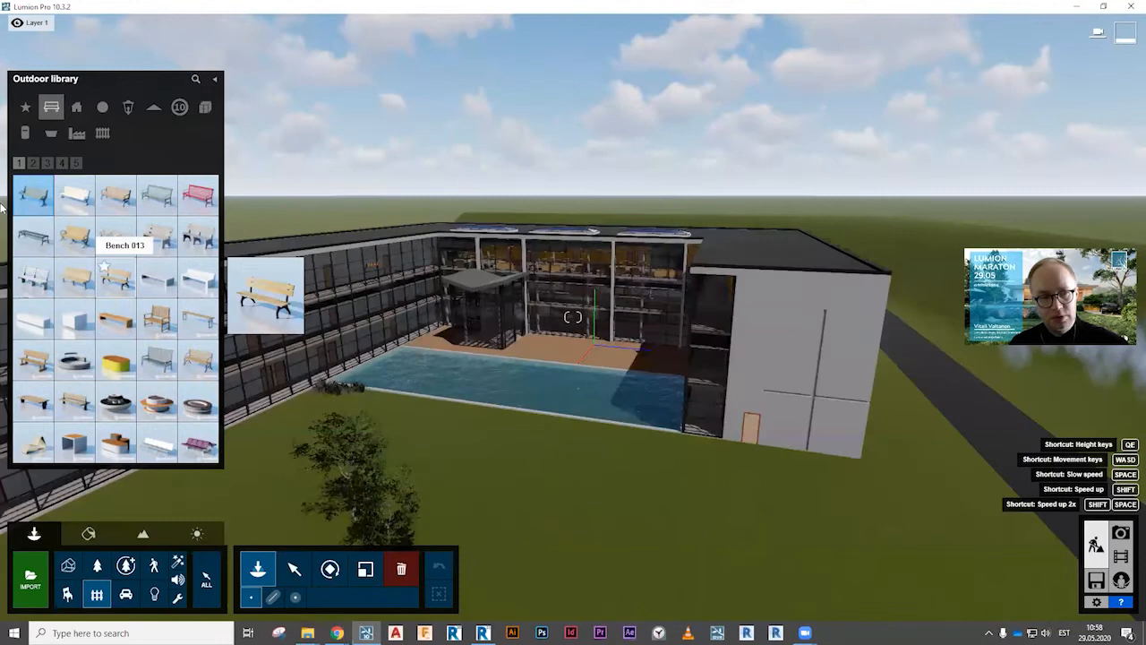
pyautogui.click(37, 164)
pyautogui.click(48, 164)
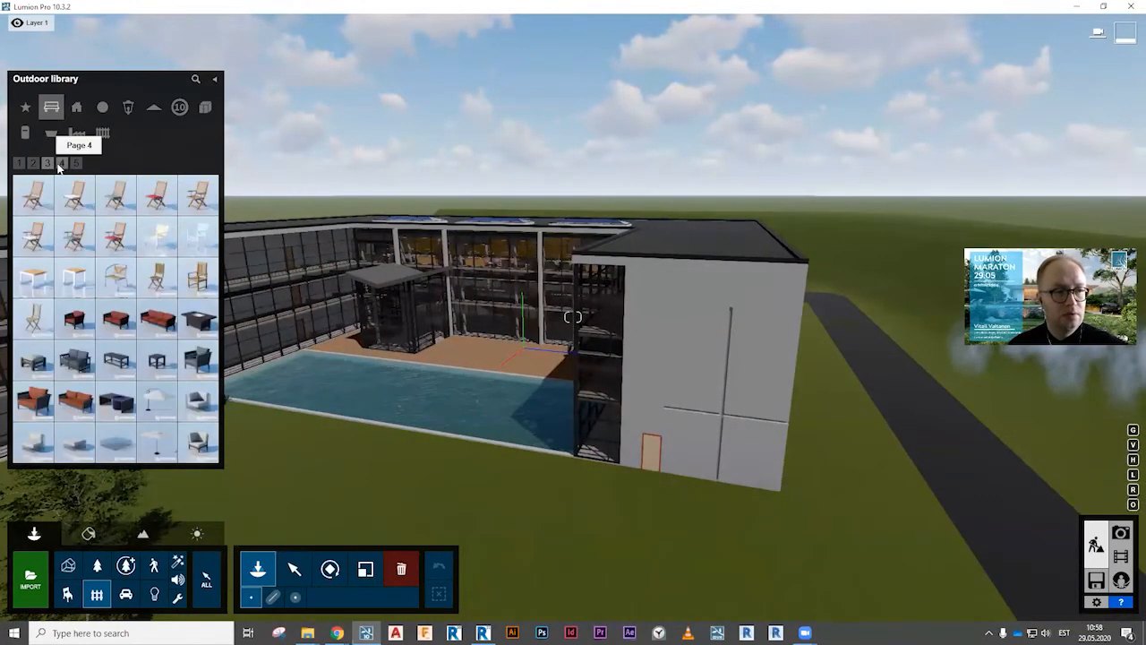
pyautogui.click(61, 164)
pyautogui.click(75, 165)
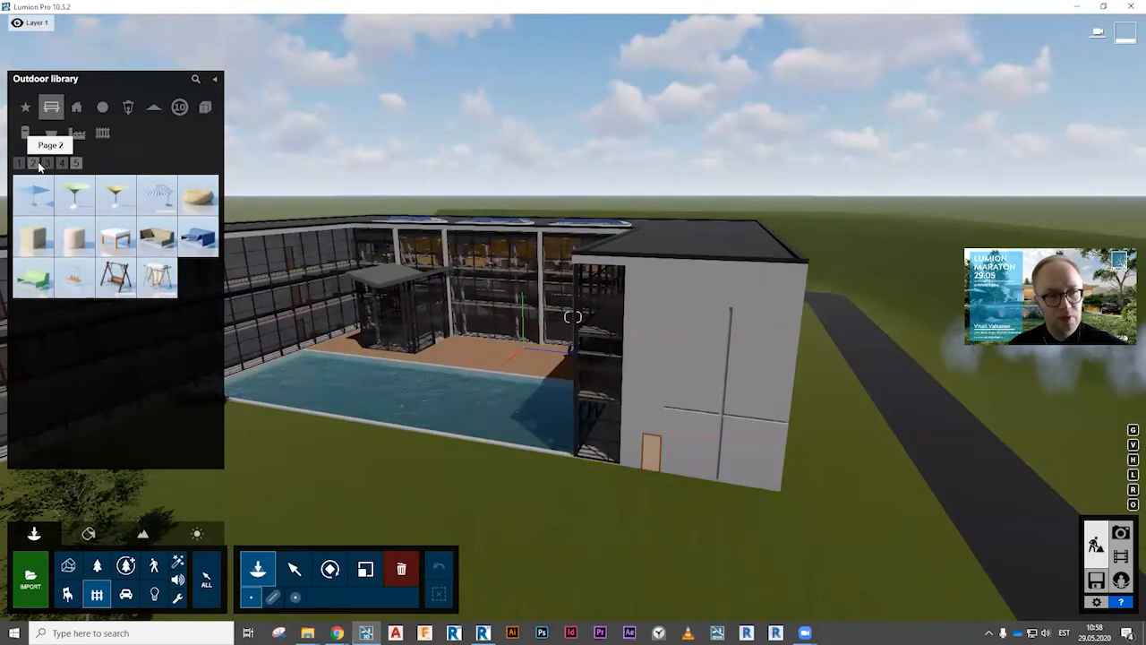
pyautogui.click(33, 163)
pyautogui.click(18, 164)
# Place the classical apartment building with the grey roof and brick chimneys on the grass beyond the road bend.
pyautogui.click(76, 106)
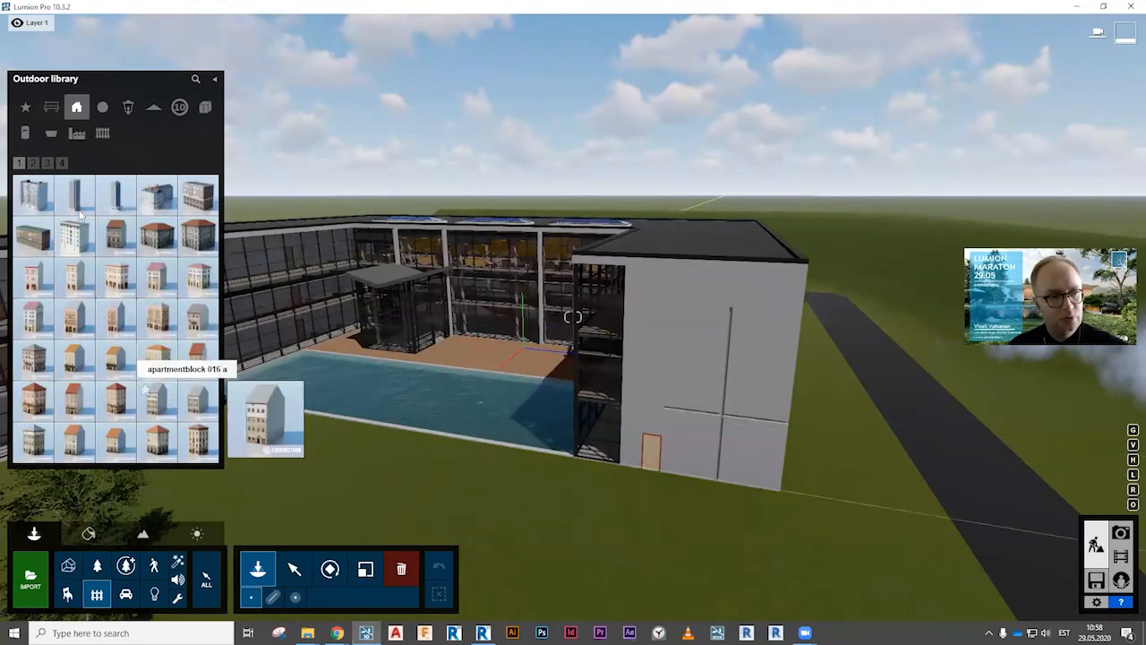
pyautogui.click(158, 194)
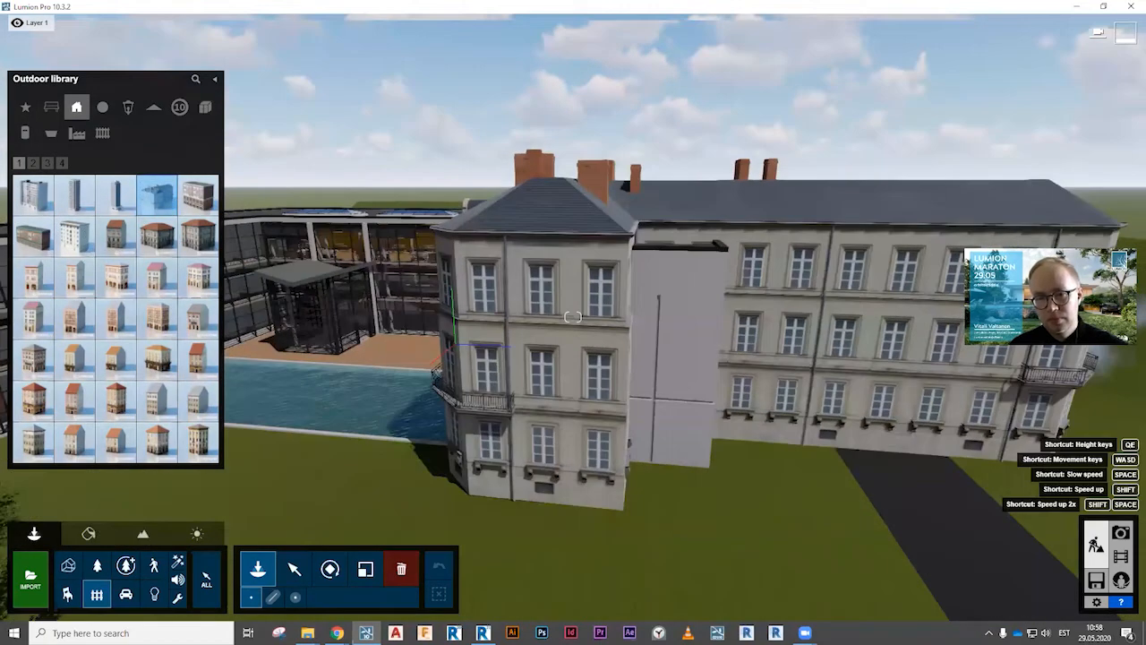
pyautogui.moveTo(454, 344); pyautogui.dragTo(750, 386, button='right')
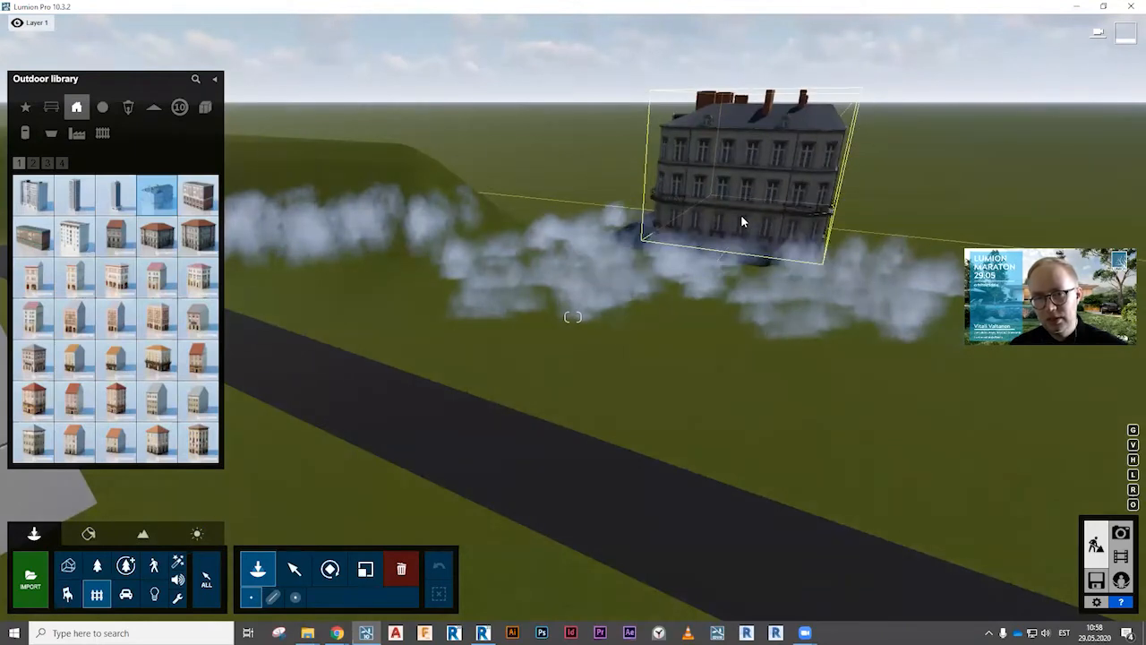
pyautogui.click(742, 217)
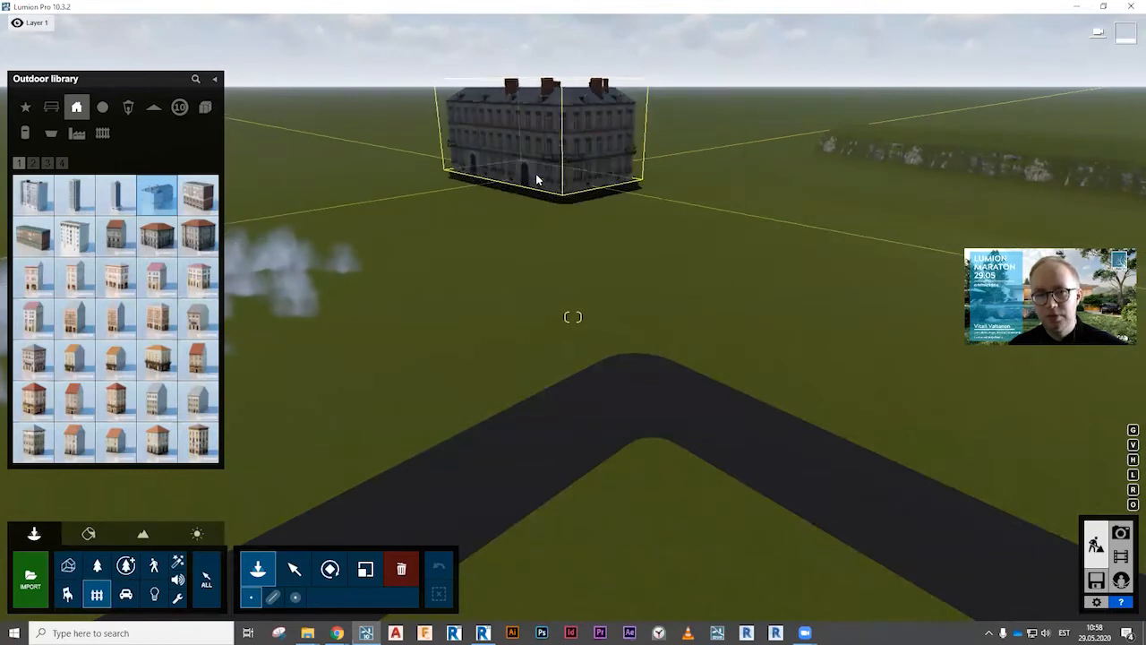
pyautogui.click(357, 239)
# Examine the other apartment blocks, houses and industrial buildings available in the outdoor library.
pyautogui.click(198, 236)
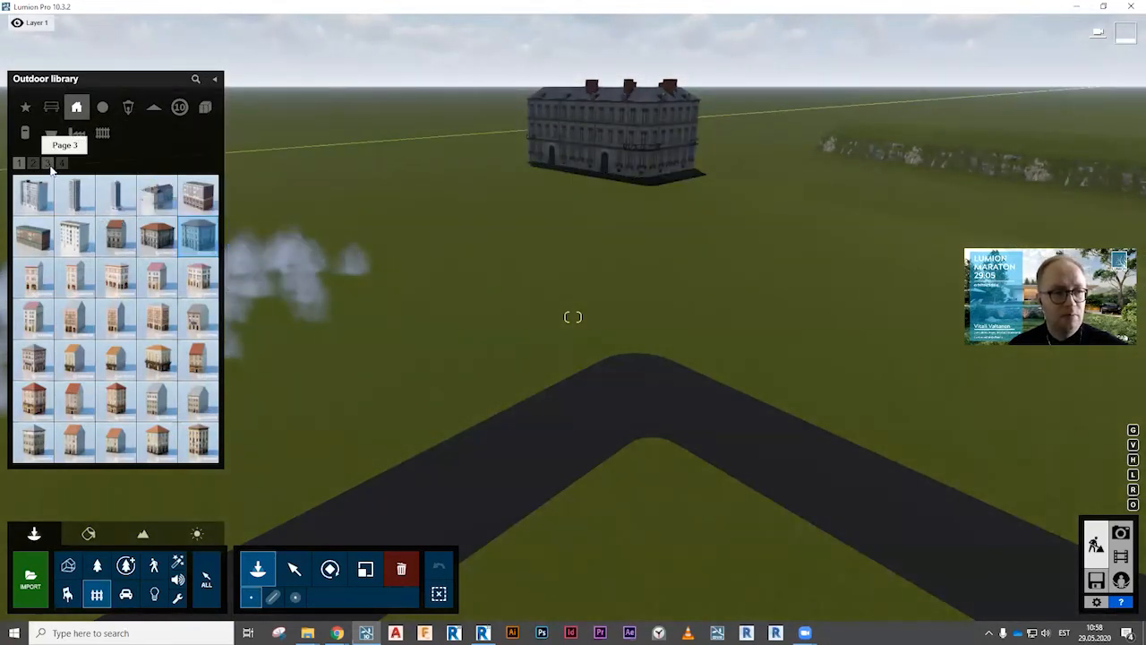
pyautogui.click(61, 163)
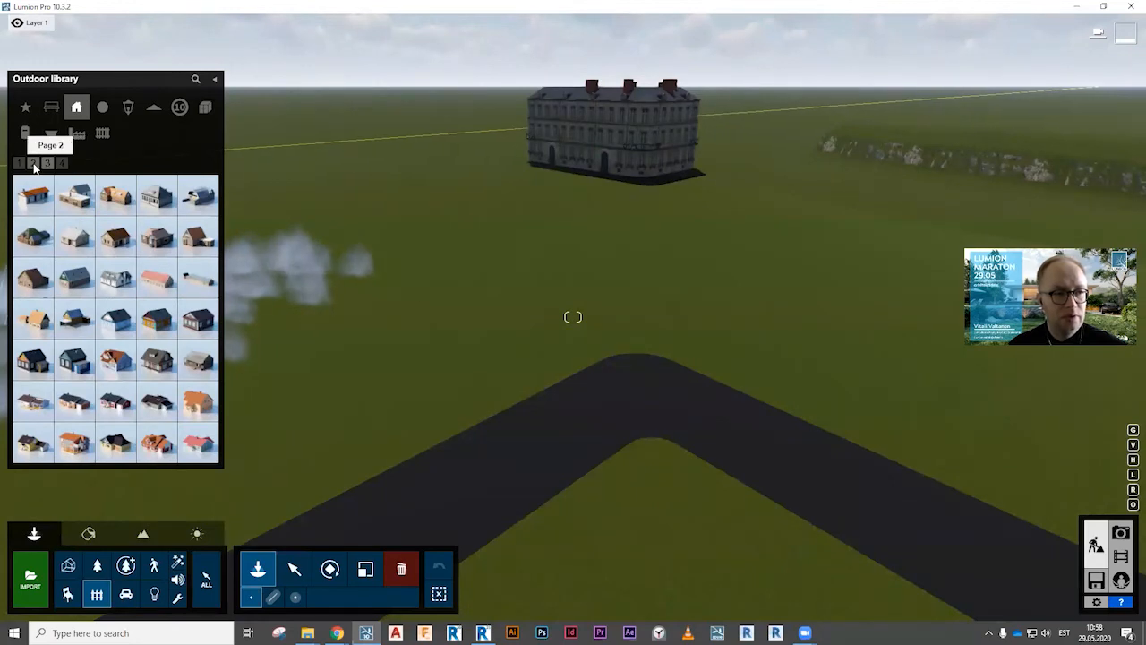
pyautogui.click(34, 166)
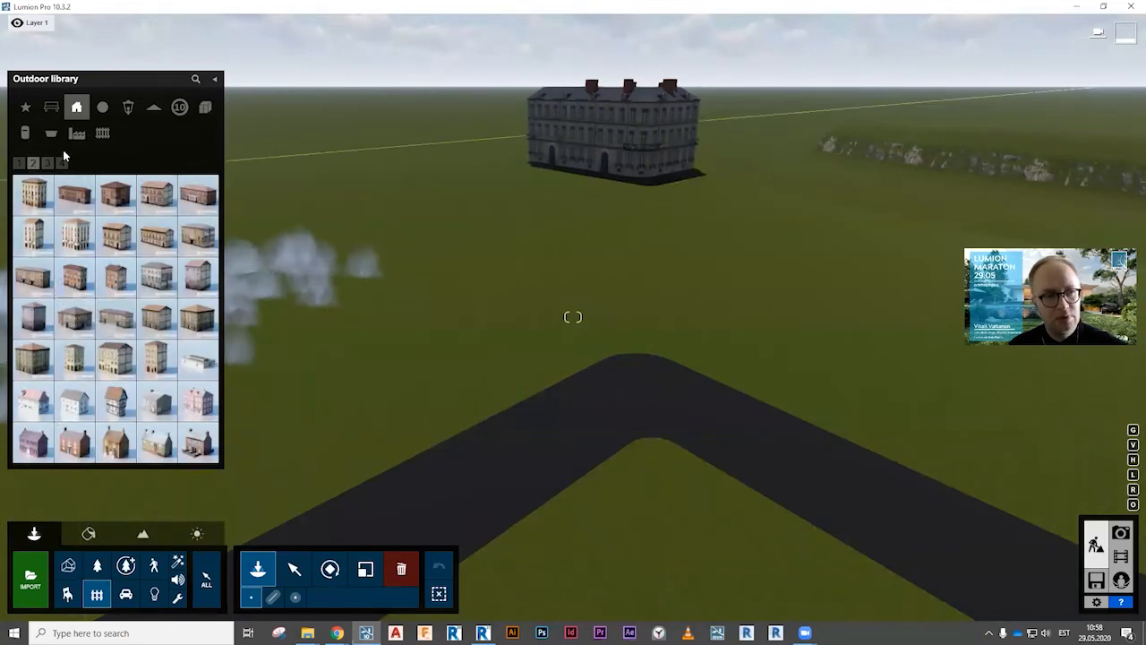
pyautogui.click(62, 163)
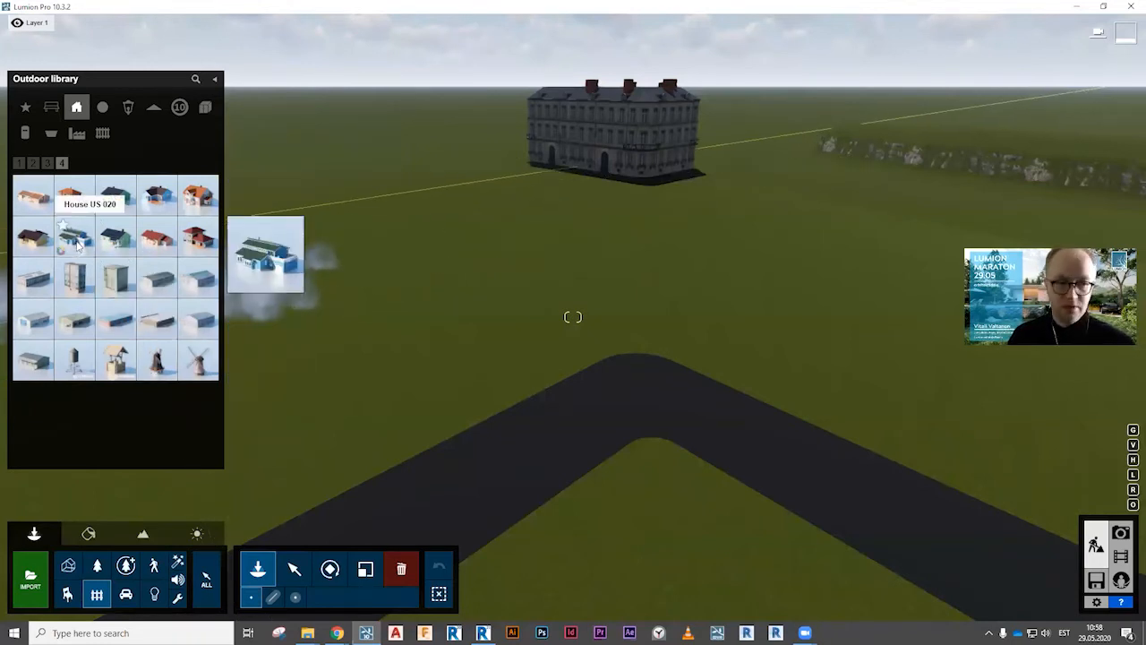
pyautogui.moveTo(582, 249); pyautogui.dragTo(54, 267, button='right')
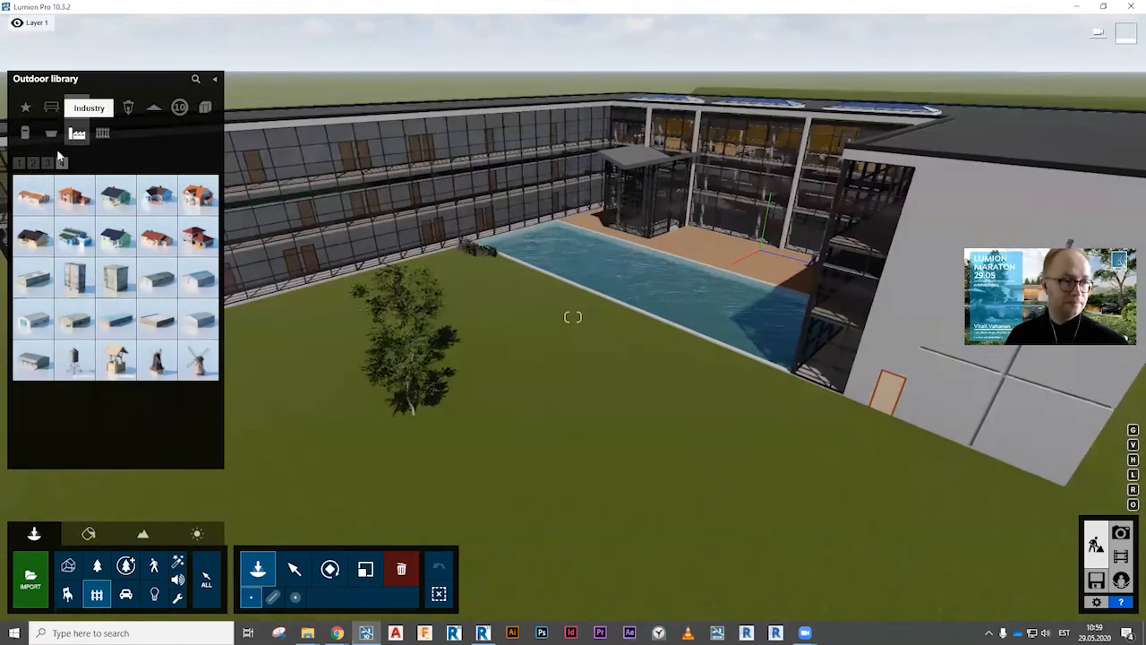
pyautogui.click(128, 108)
pyautogui.click(77, 108)
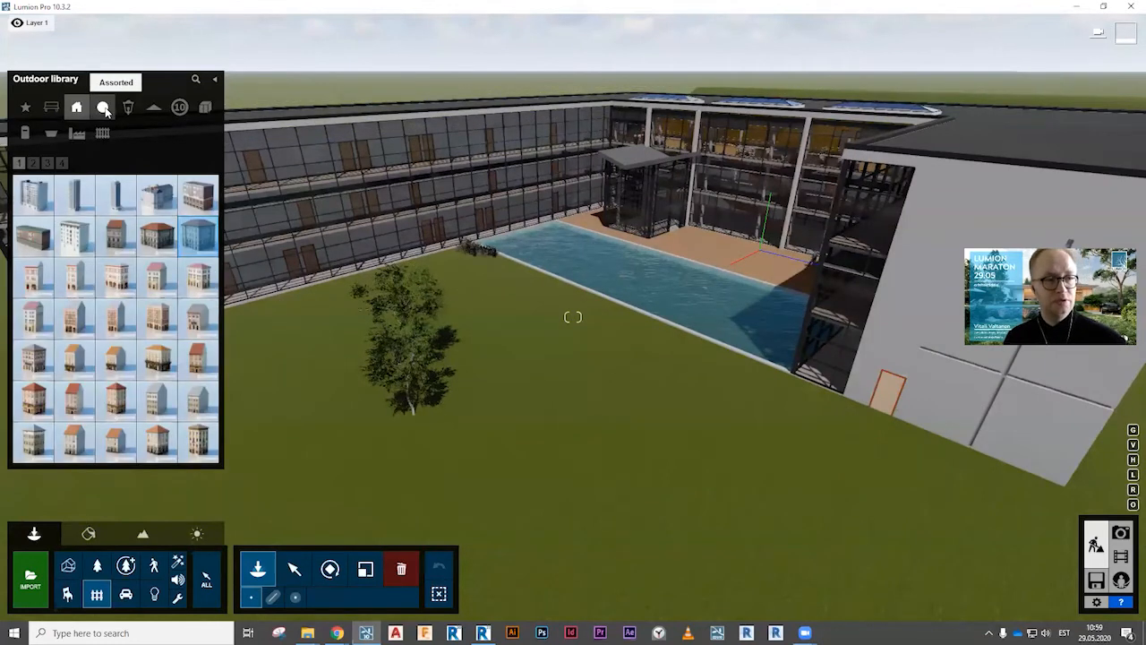
# Preview two basketball courts on the lawn by the pool and look through the other assorted and lighting objects.
pyautogui.click(104, 108)
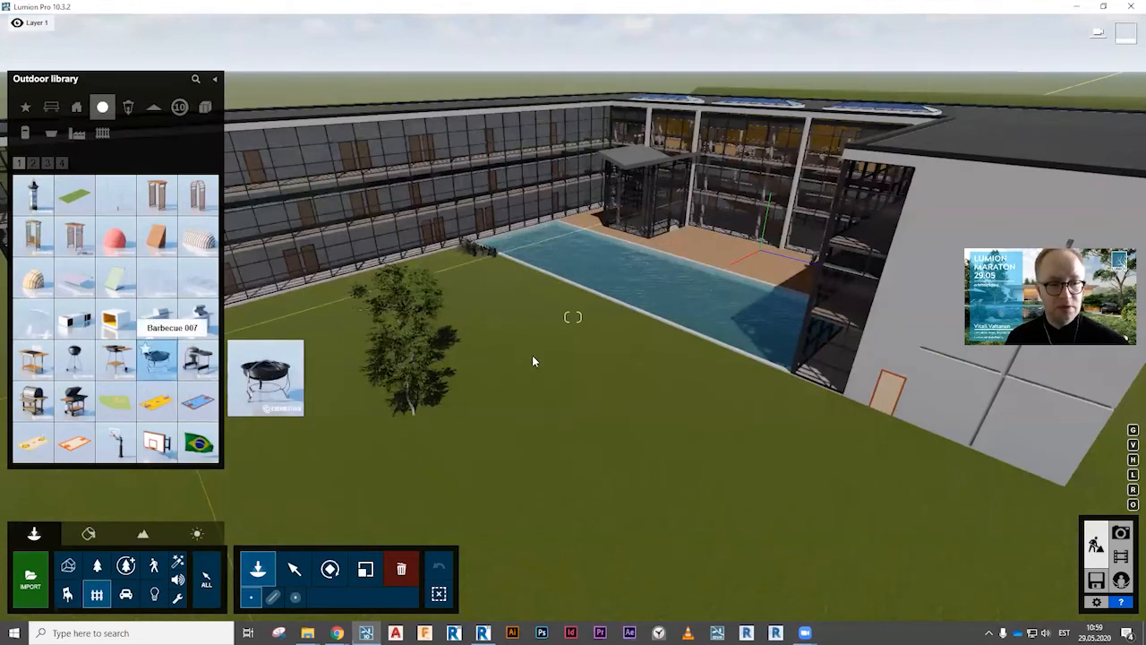
pyautogui.click(198, 401)
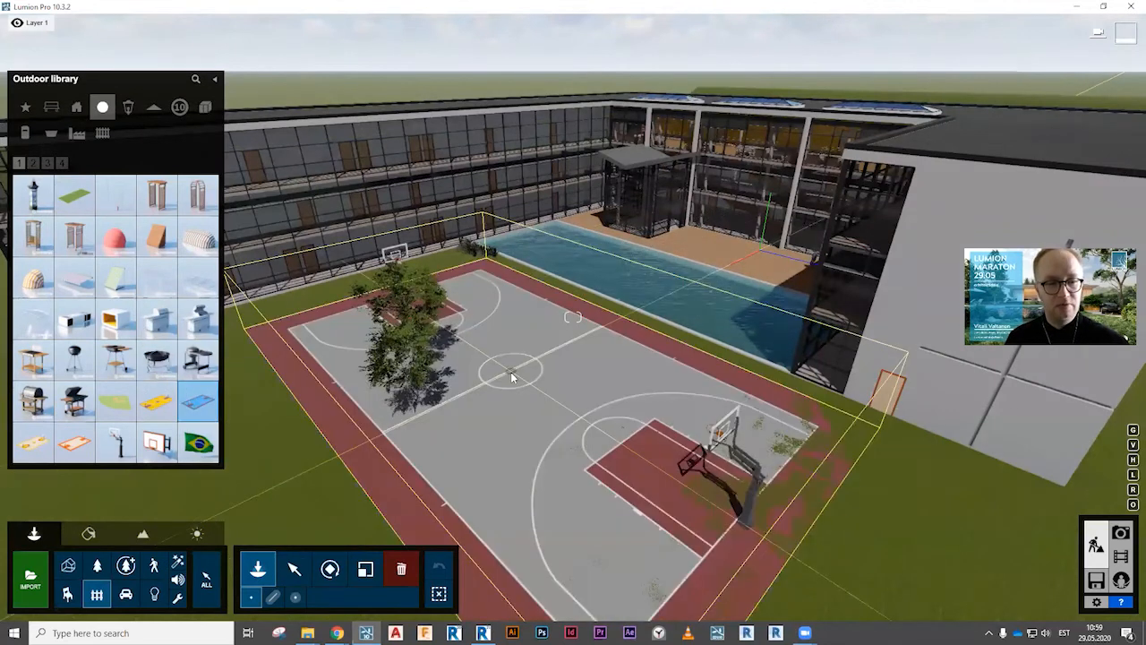
pyautogui.click(157, 401)
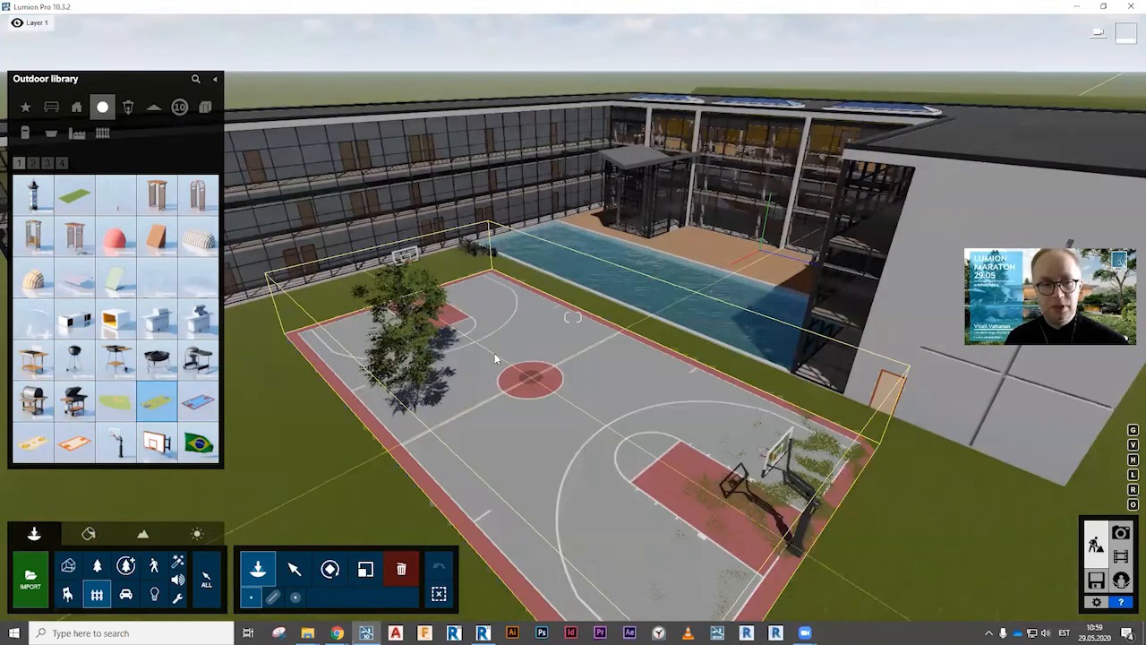
pyautogui.click(47, 165)
pyautogui.click(62, 165)
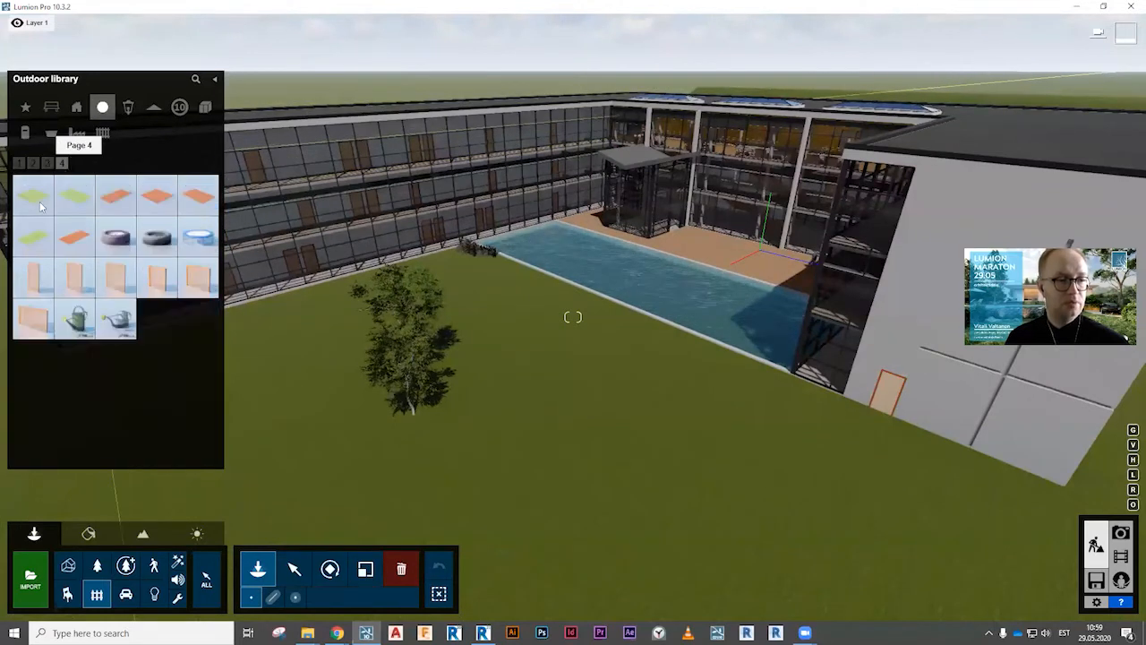
pyautogui.click(136, 112)
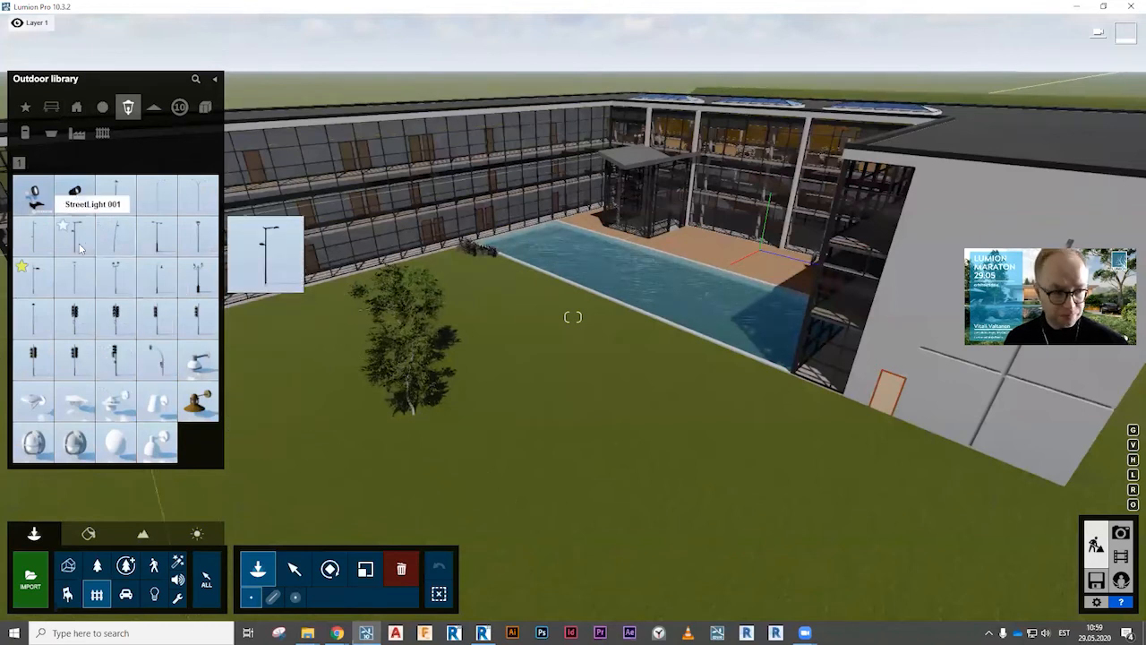
# Lay out a mass placement line of StreetLight 001 lamps along the two roadside edges of the lawn.
pyautogui.click(598, 436)
pyautogui.moveTo(598, 437); pyautogui.dragTo(657, 403, button='right')
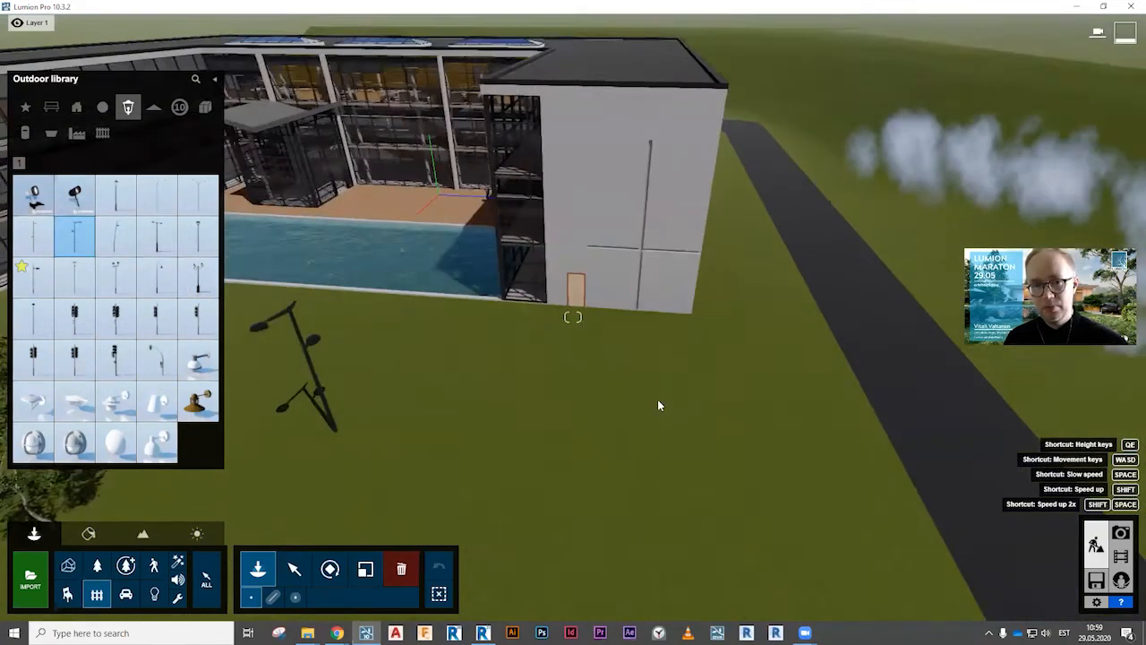
pyautogui.moveTo(656, 306); pyautogui.dragTo(506, 371, button='right')
pyautogui.press('s')
pyautogui.moveTo(572, 317); pyautogui.dragTo(591, 313, button='right')
pyautogui.press('s')
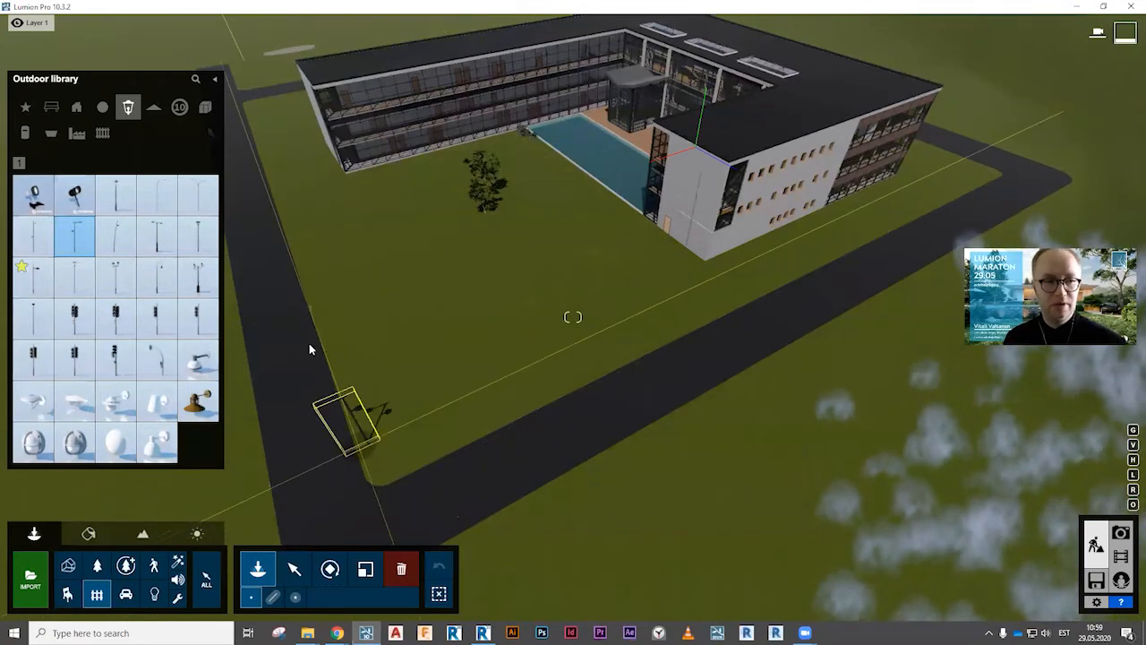
pyautogui.click(274, 598)
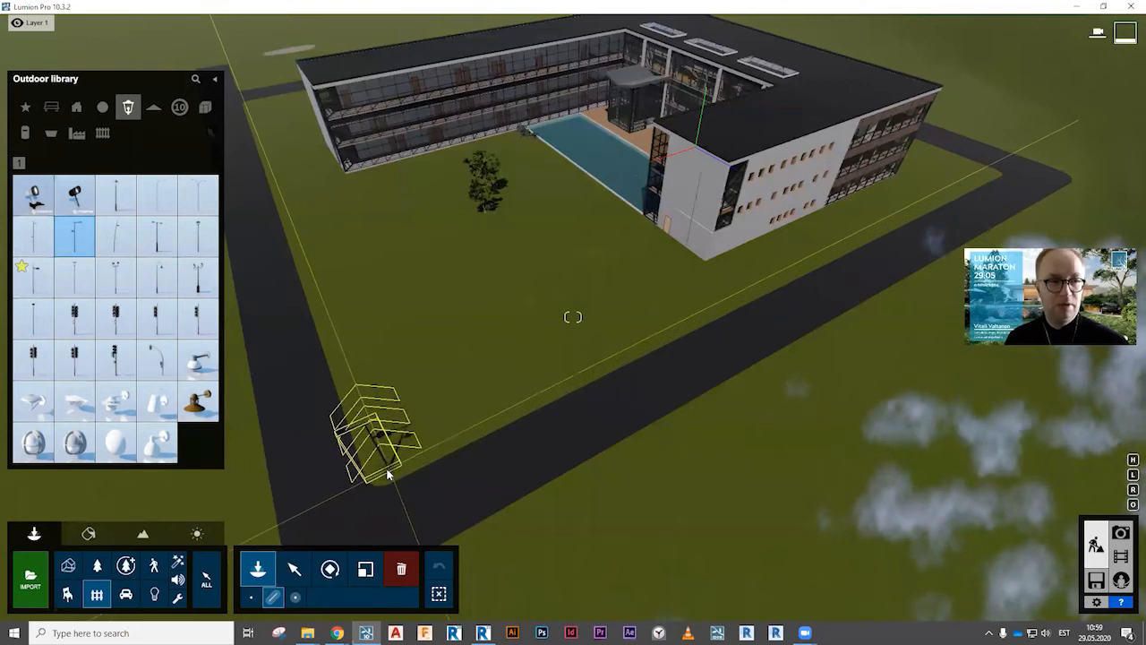
pyautogui.click(258, 108)
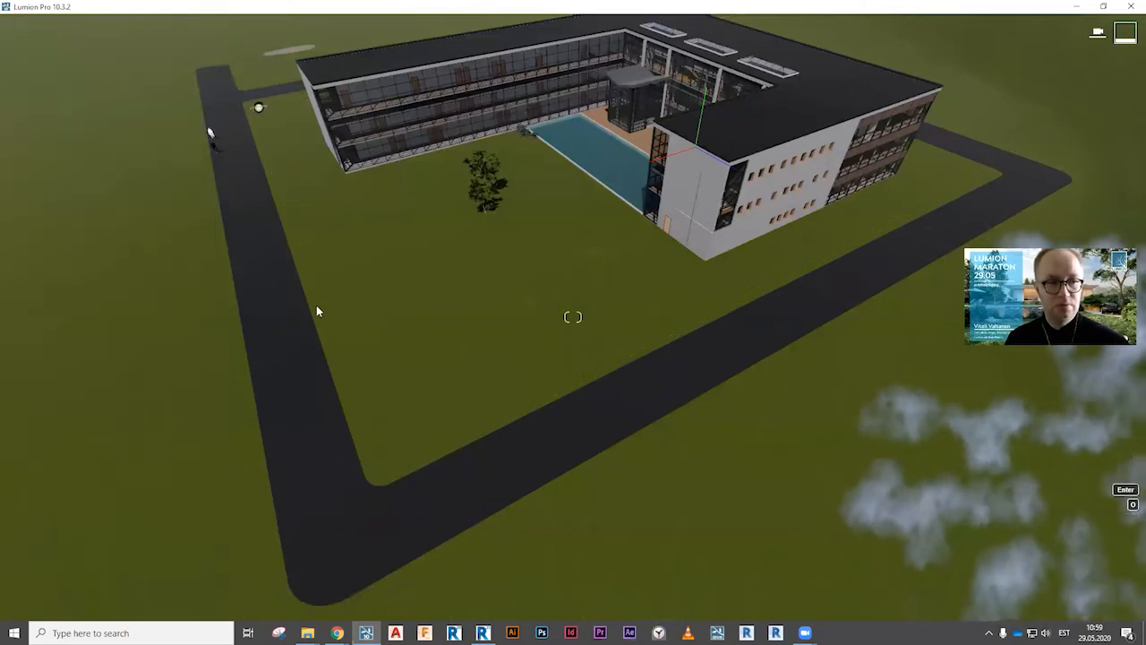
pyautogui.click(389, 461)
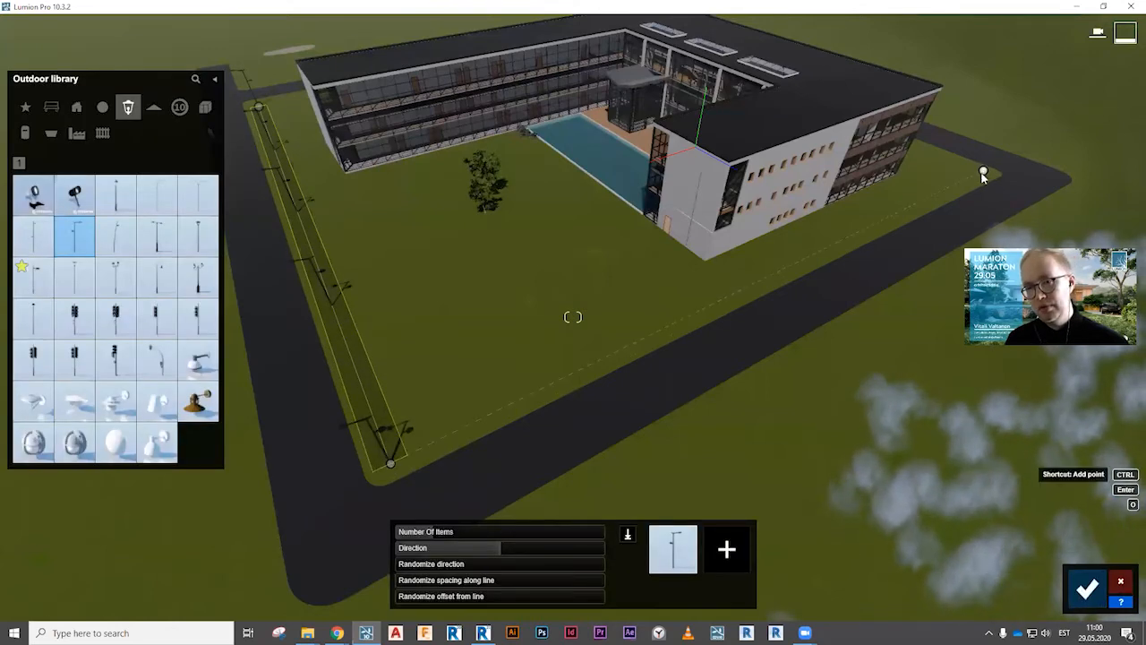
pyautogui.click(982, 174)
# Increase the number of street lights along the line and set their direction to 0.0 without randomizing it.
pyautogui.moveTo(448, 533); pyautogui.dragTo(361, 555)
pyautogui.moveTo(487, 548)
pyautogui.mouseDown()
pyautogui.moveTo(496, 551)
pyautogui.moveTo(472, 558)
pyautogui.moveTo(499, 557)
pyautogui.mouseUp()
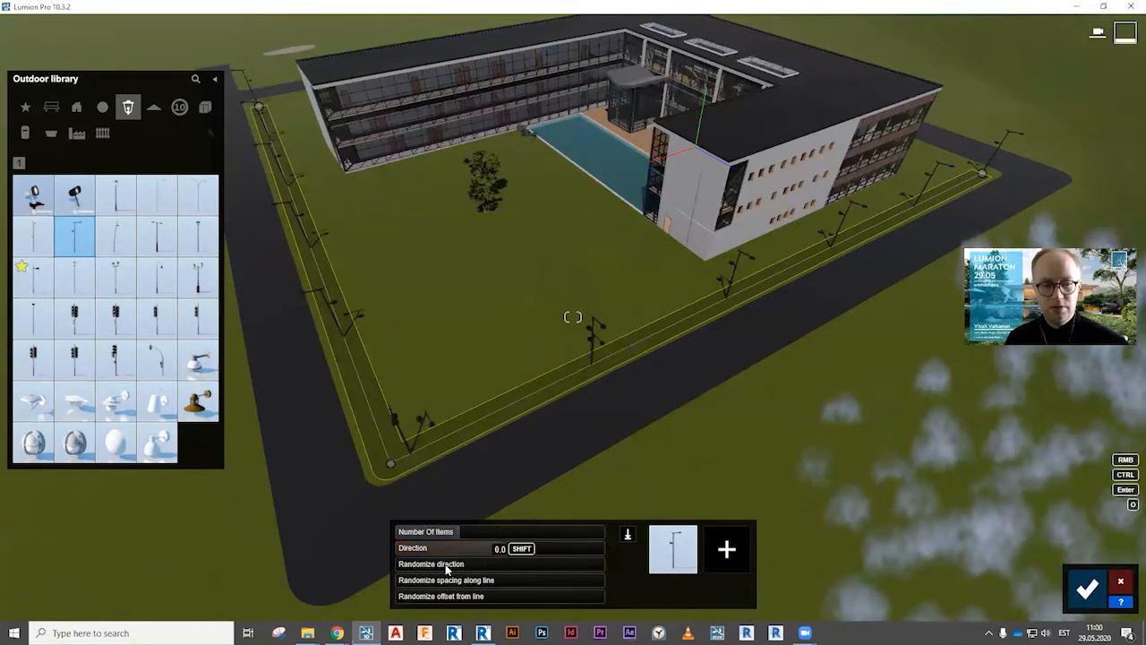
pyautogui.moveTo(400, 566)
pyautogui.mouseDown()
pyautogui.moveTo(537, 571)
pyautogui.moveTo(353, 562)
pyautogui.moveTo(391, 566)
pyautogui.mouseUp()
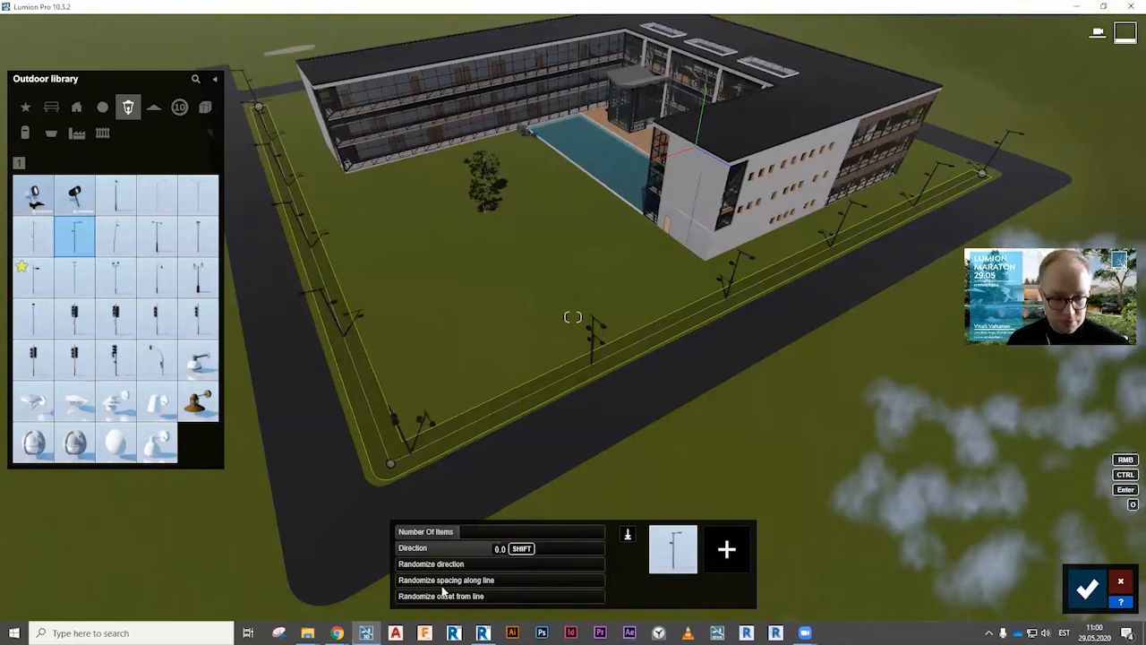
# Try a random offset from the line, reset it to none and confirm the row of street lights.
pyautogui.moveTo(419, 597); pyautogui.dragTo(514, 600)
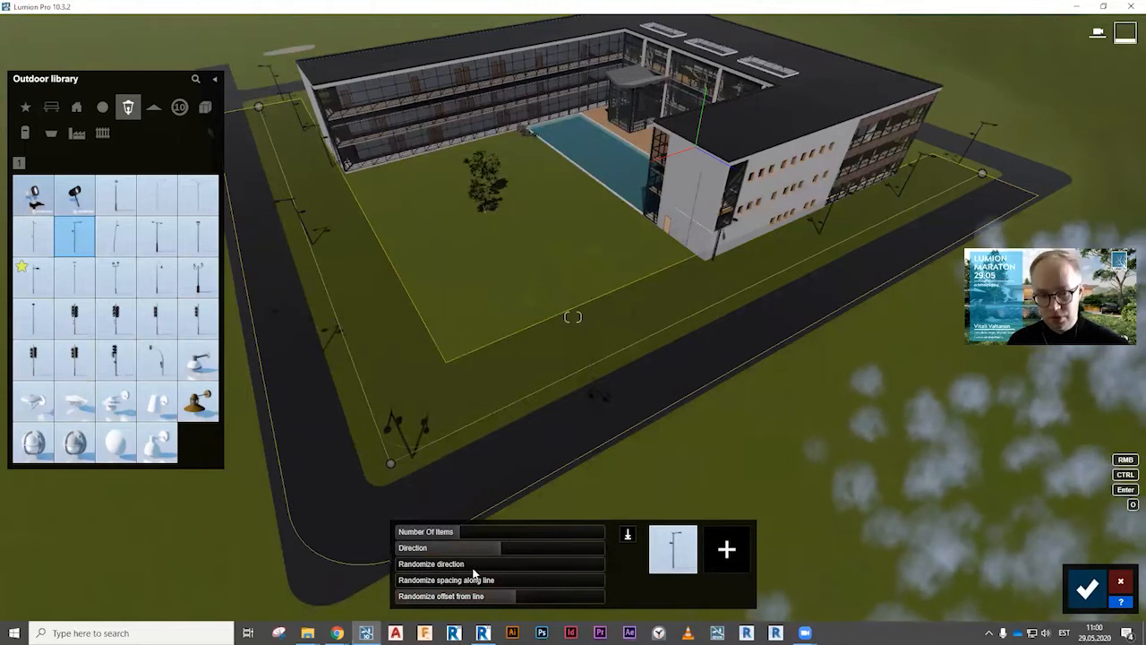
pyautogui.moveTo(504, 602); pyautogui.dragTo(362, 595)
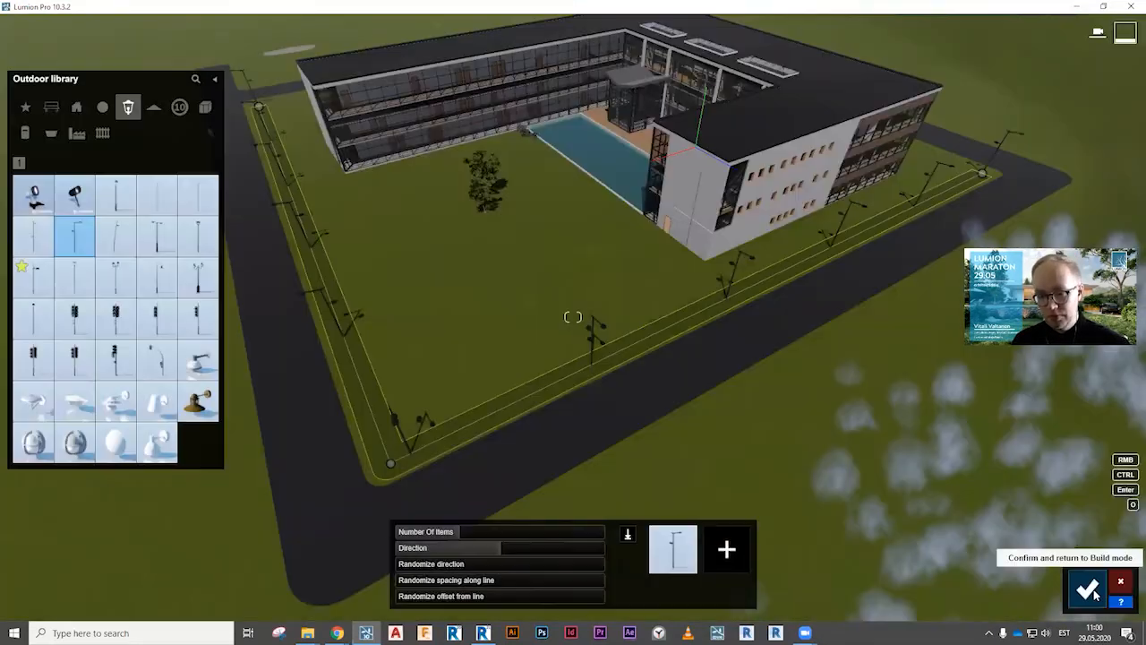
pyautogui.click(1087, 587)
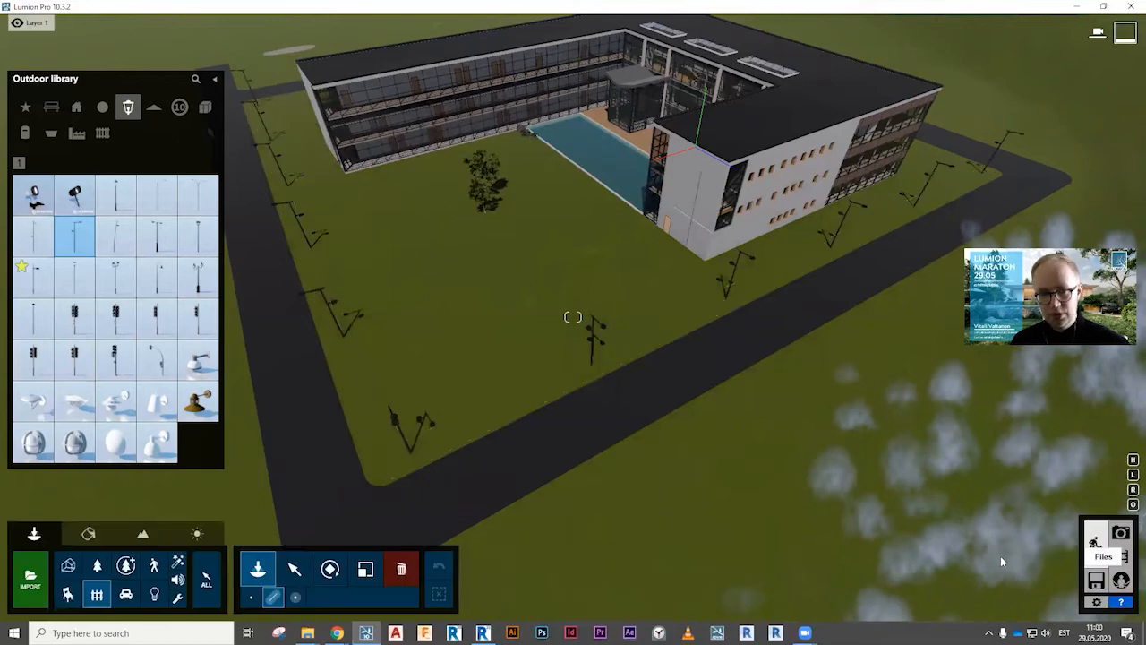
# Look through the outdoor library's ladders and sand piles, traffic signs, storage, utility, waste, industry and barrier objects.
pyautogui.moveTo(538, 417); pyautogui.dragTo(239, 158, button='right')
pyautogui.press('w')
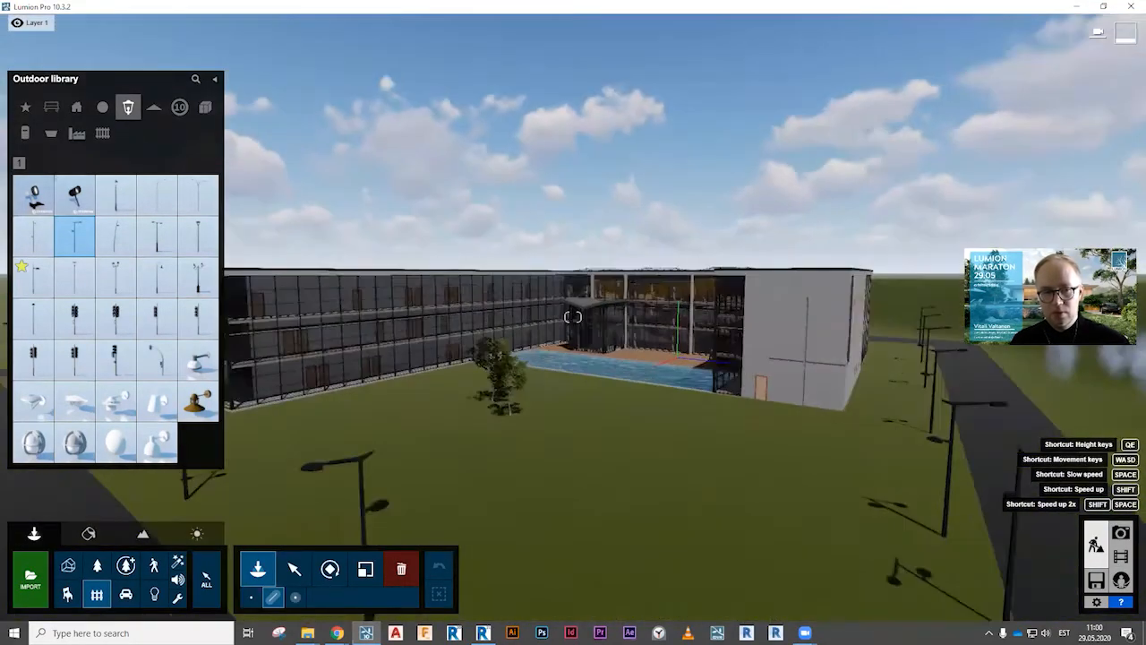
pyautogui.press('w')
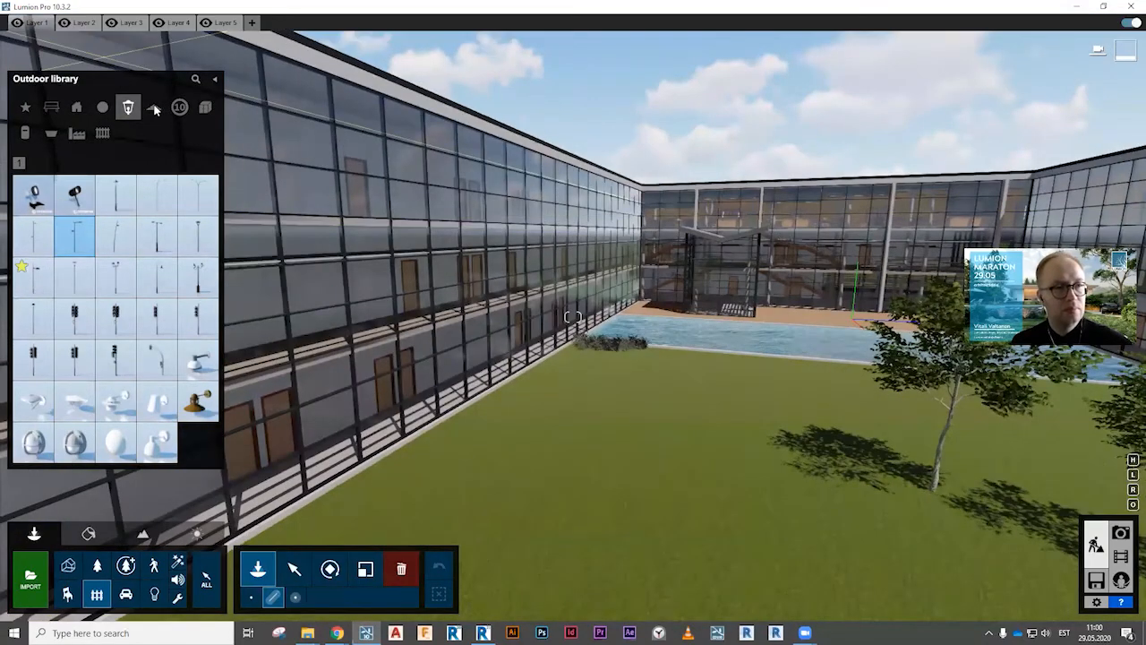
pyautogui.click(155, 109)
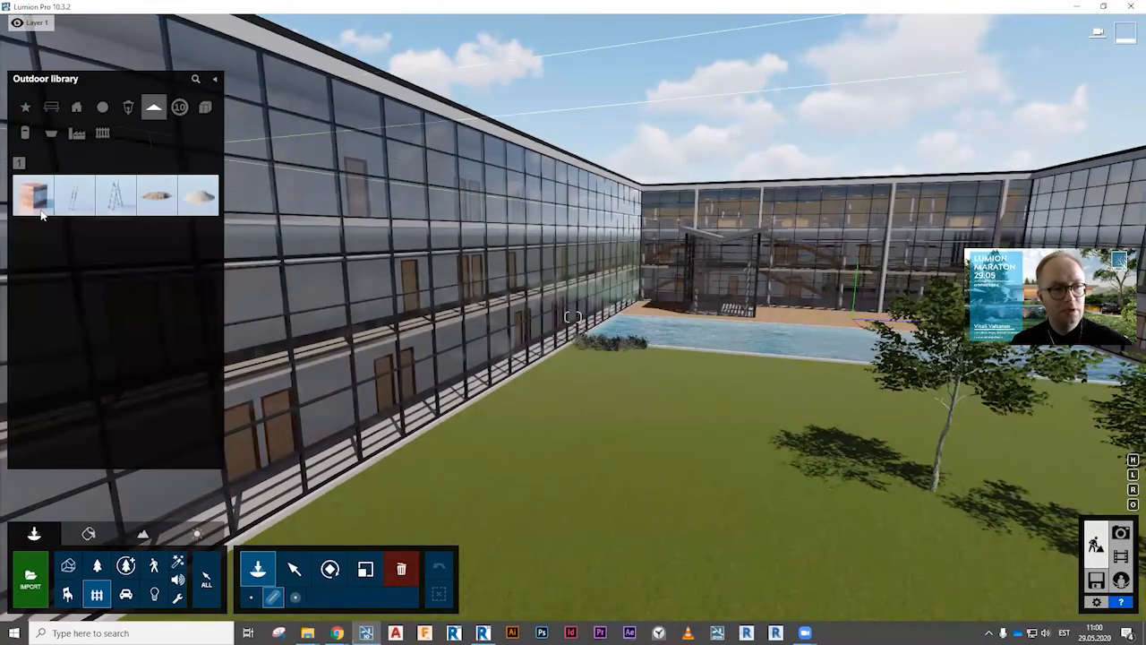
pyautogui.click(180, 109)
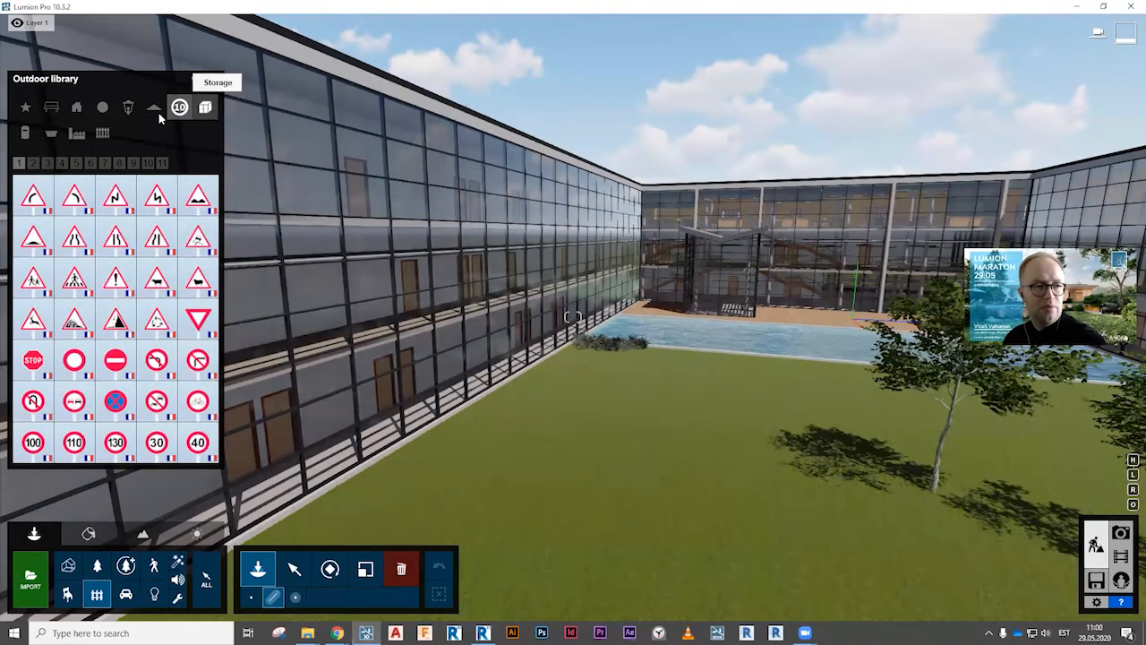
pyautogui.click(206, 107)
pyautogui.click(51, 134)
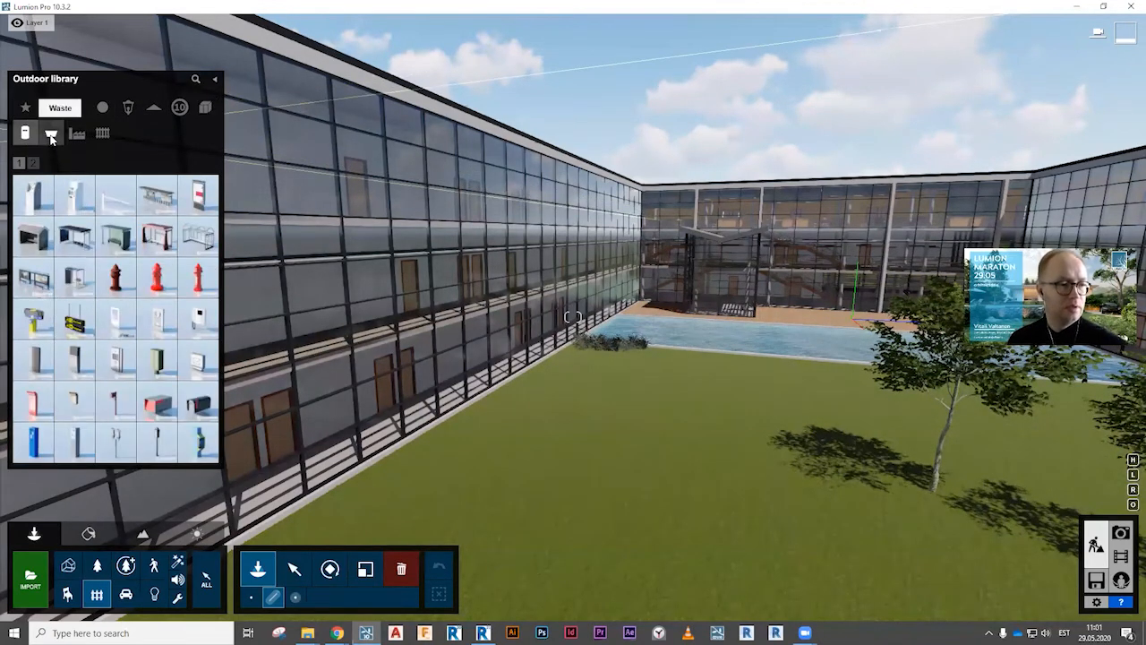
pyautogui.click(76, 132)
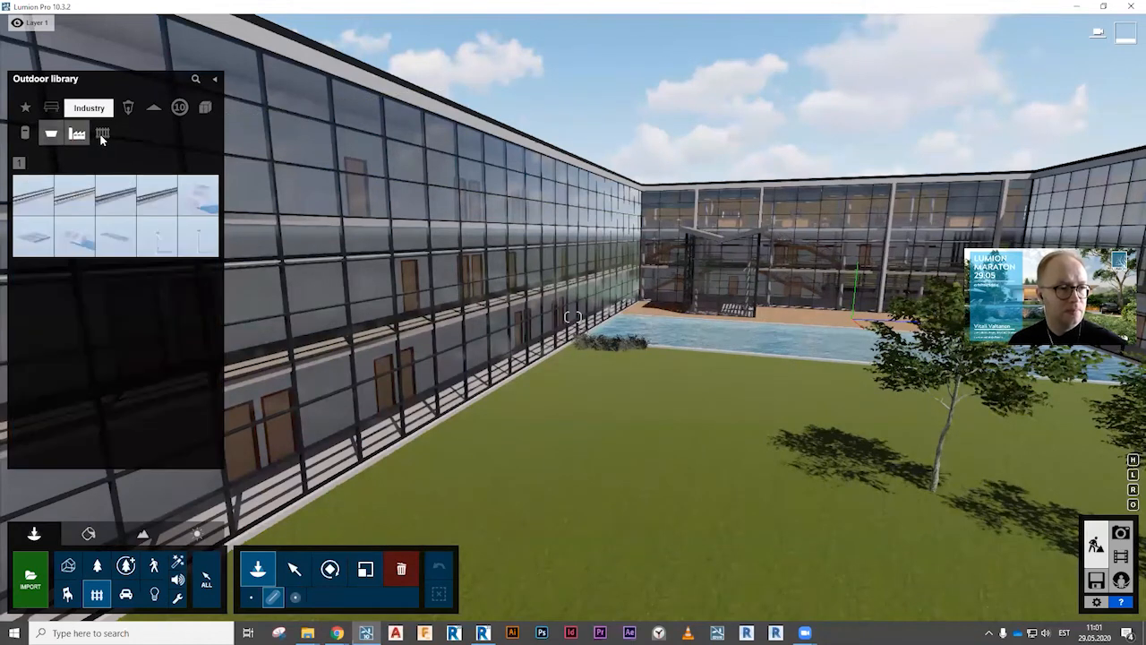
pyautogui.click(26, 133)
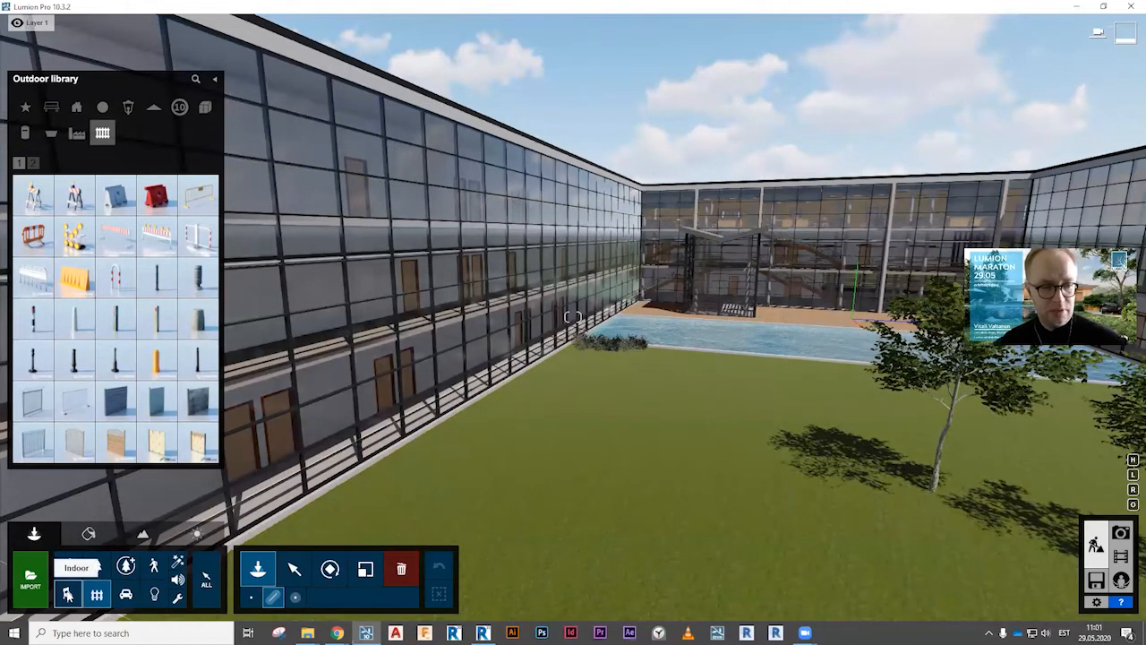
# Examine the indoor library's seating, tables, electronics and appliances, kitchen, food and drink, and lighting objects.
pyautogui.click(67, 594)
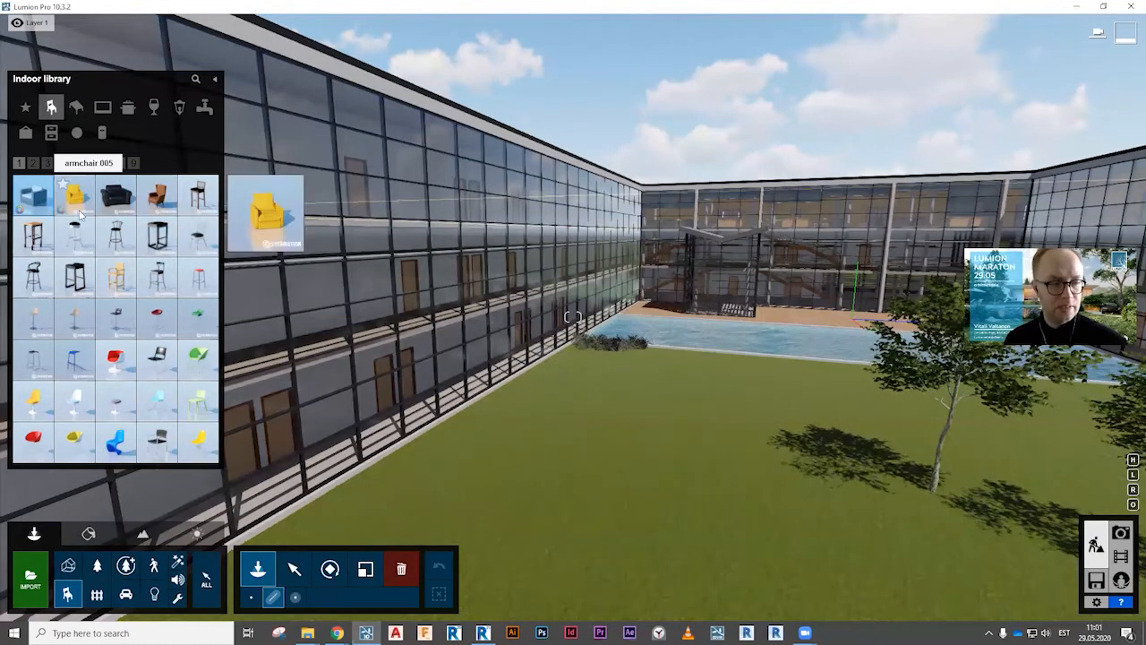
pyautogui.click(47, 164)
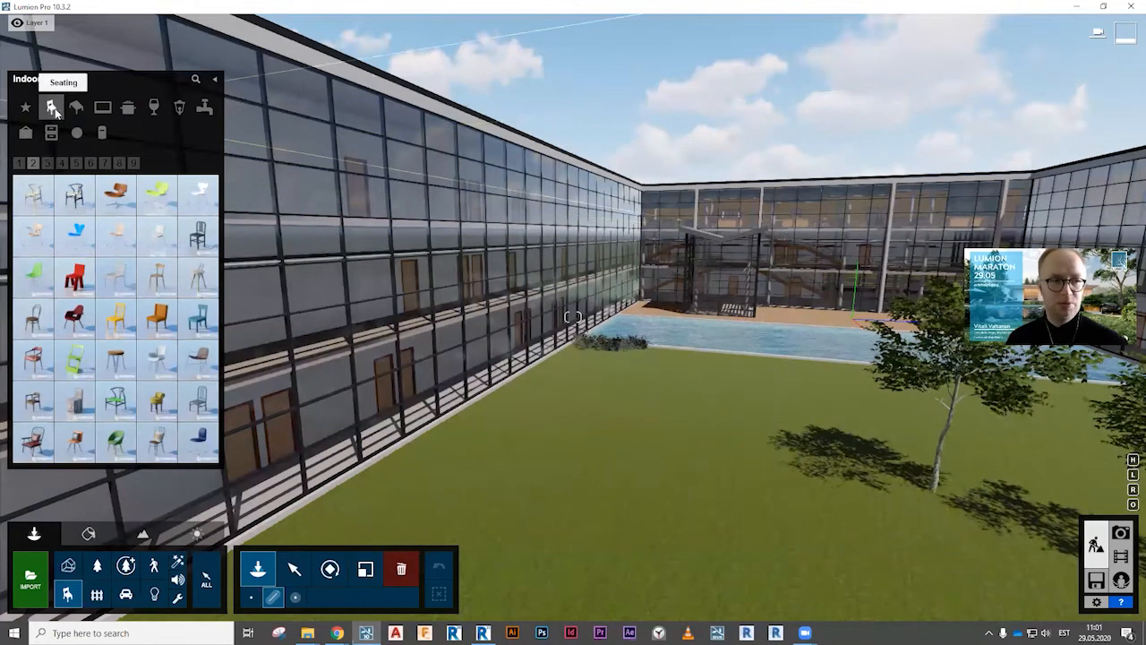
pyautogui.click(76, 108)
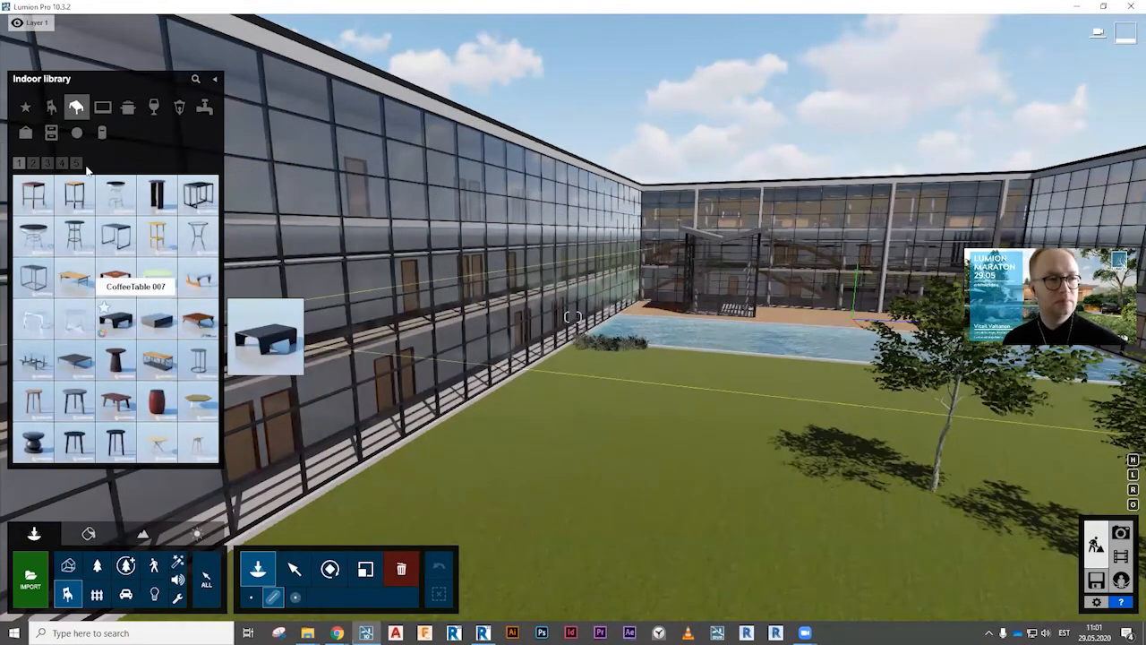
pyautogui.click(102, 107)
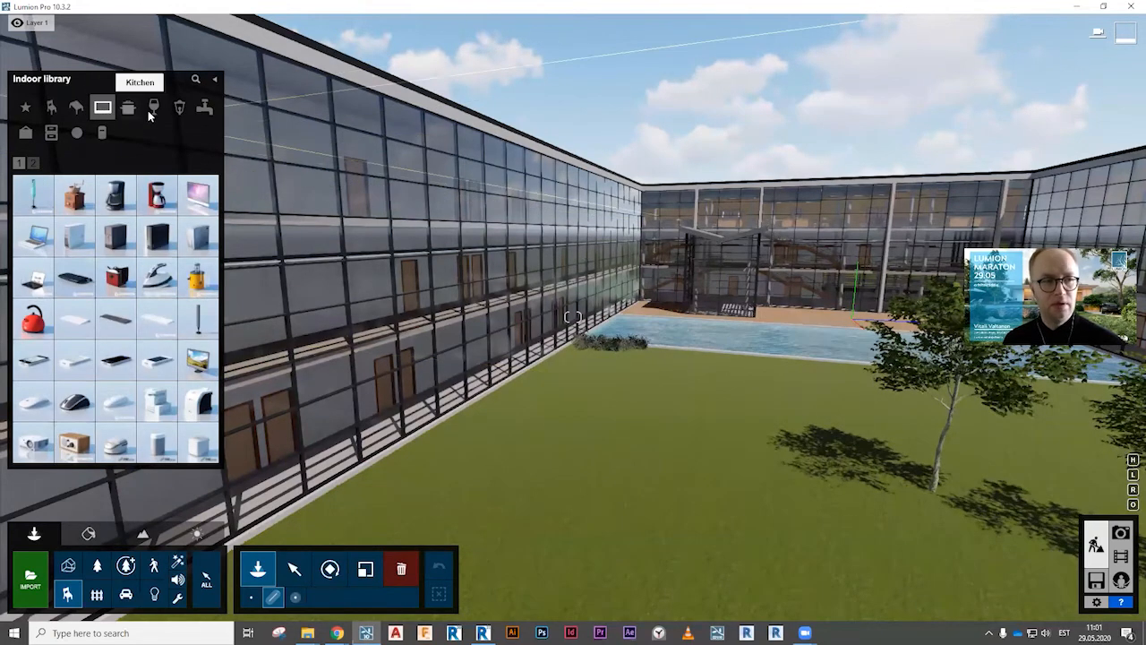
pyautogui.click(128, 107)
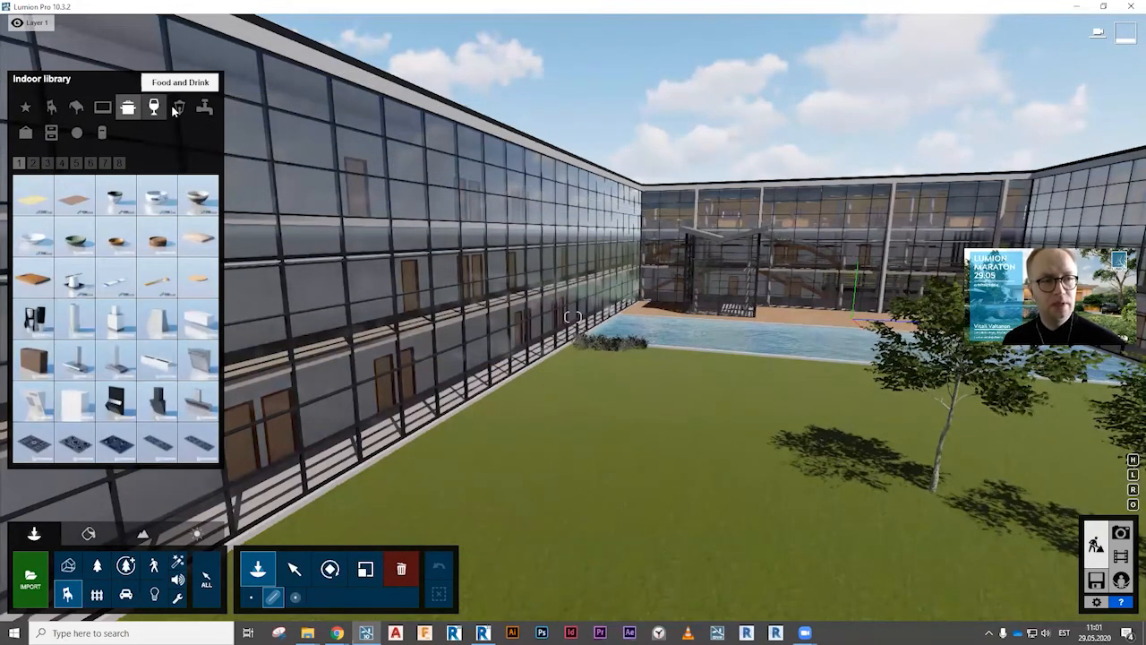
pyautogui.click(172, 108)
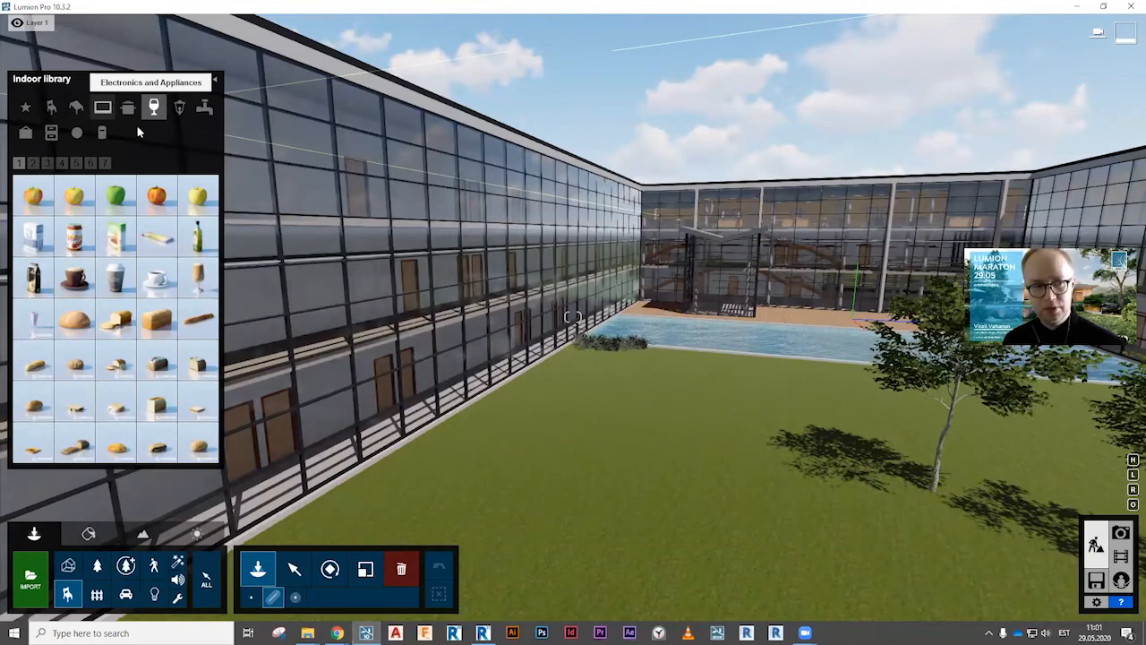
pyautogui.click(181, 110)
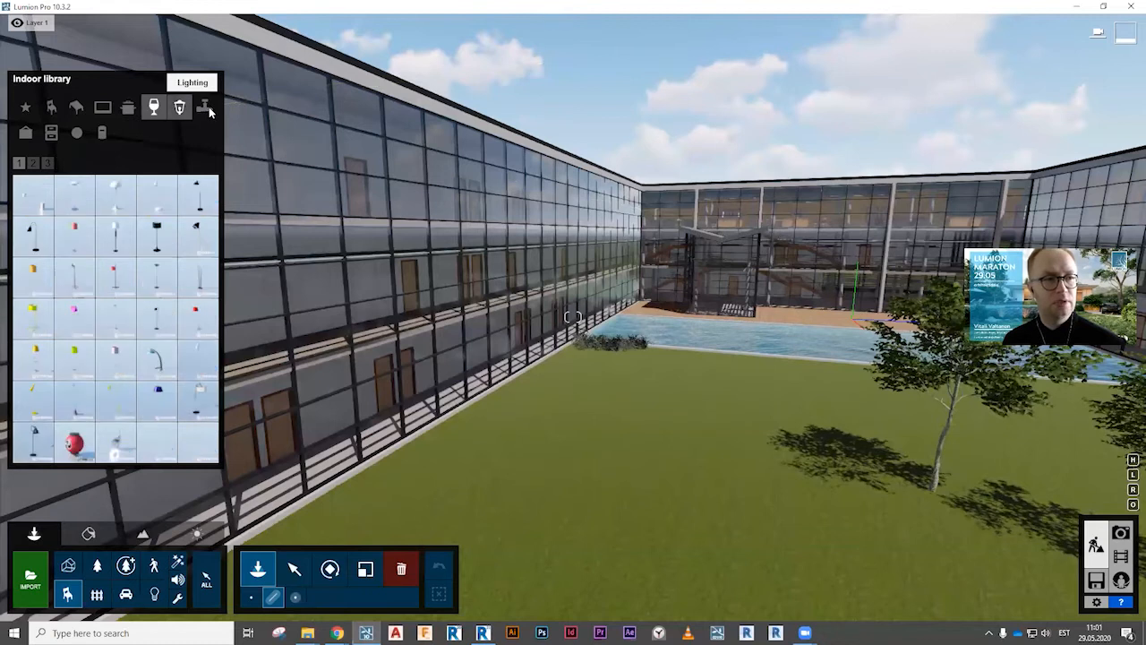
pyautogui.click(205, 108)
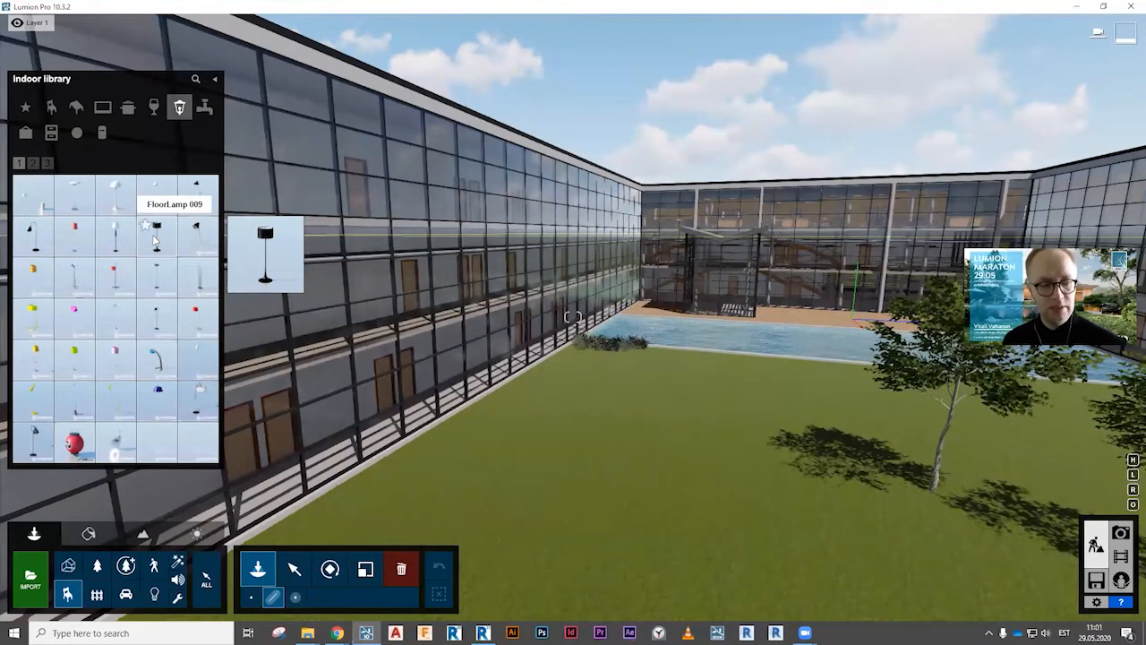
pyautogui.click(155, 595)
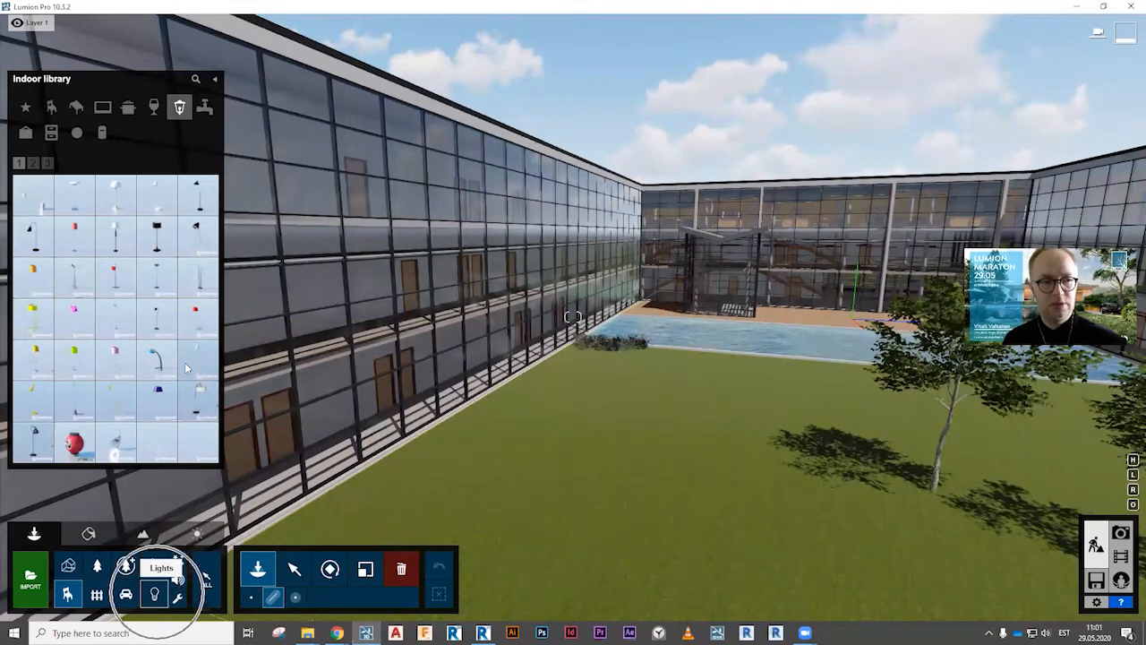
# Look through the transport library's cars, sports cars, boats, aircraft and hot-air balloons.
pyautogui.click(125, 595)
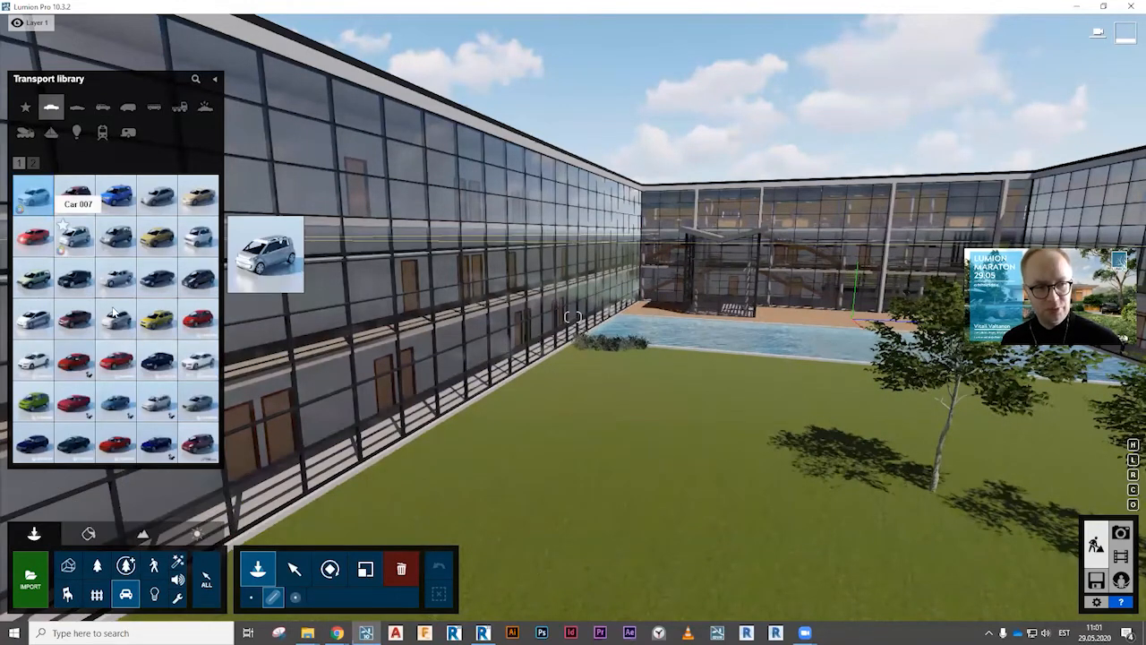
pyautogui.click(77, 107)
pyautogui.click(27, 134)
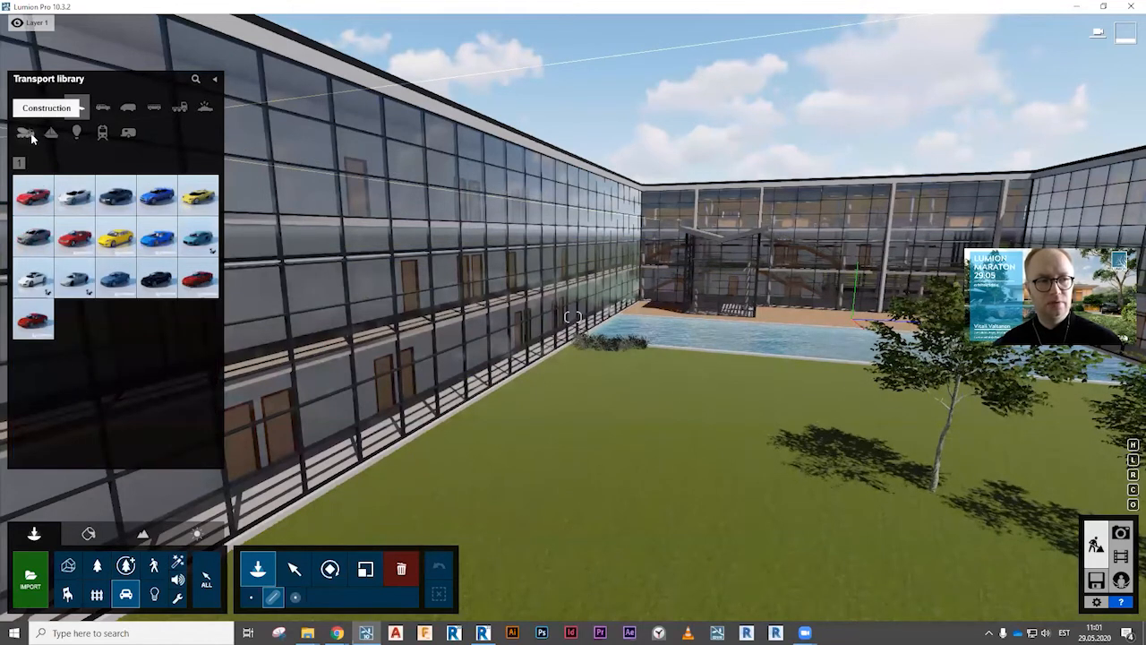
pyautogui.click(51, 134)
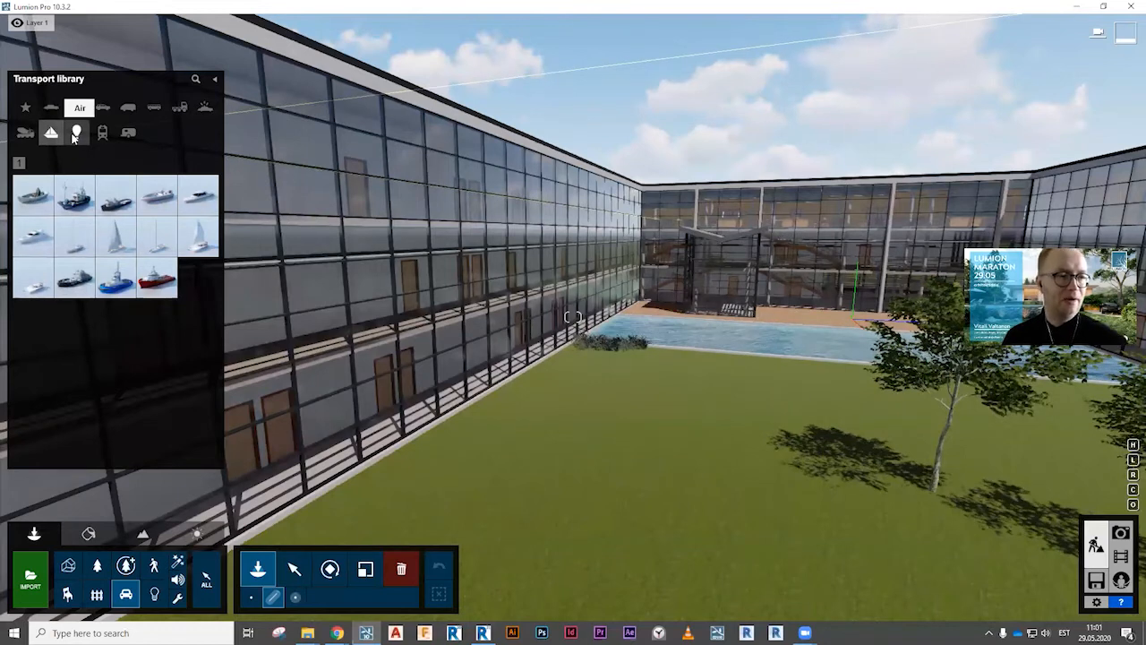
pyautogui.click(76, 134)
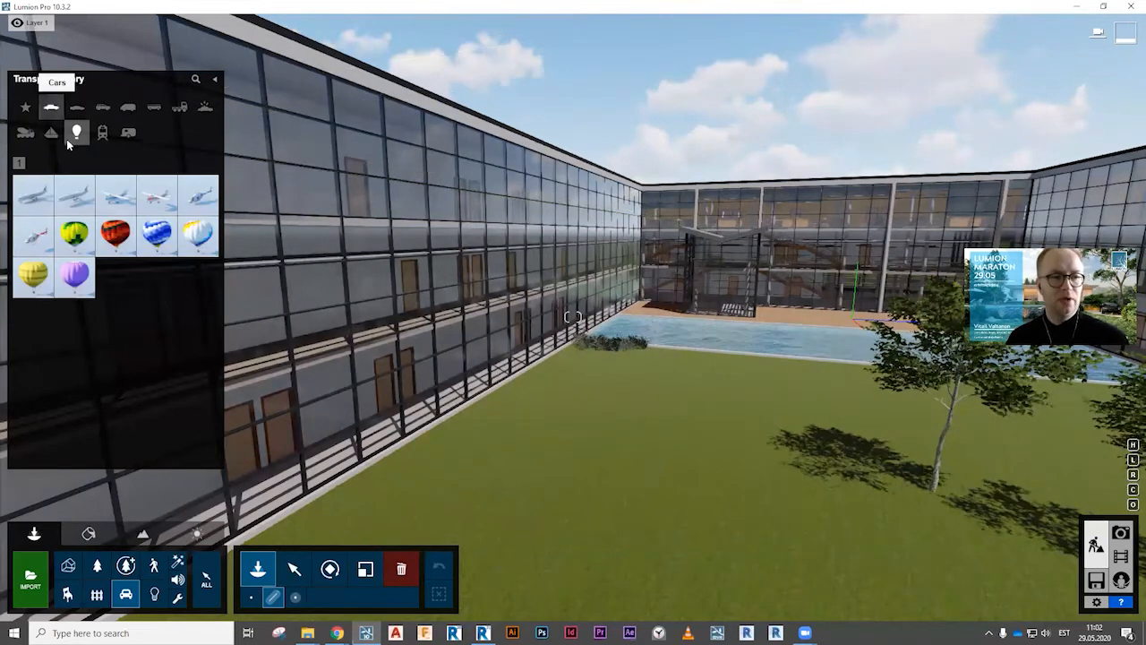
# Place a single Car HD 004 on the asphalt near the entrance of the parking lot beside the building.
pyautogui.click(51, 107)
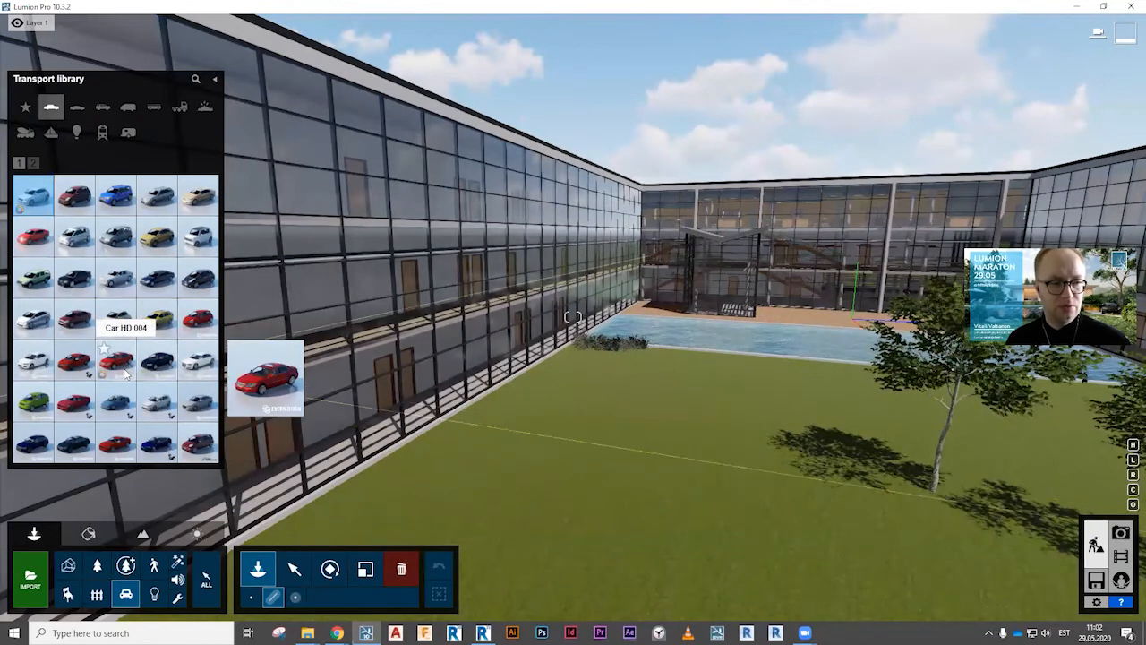
pyautogui.click(116, 360)
pyautogui.press('s')
pyautogui.moveTo(617, 435); pyautogui.dragTo(573, 434, button='right')
pyautogui.press('w')
pyautogui.press('w')
pyautogui.moveTo(573, 317); pyautogui.dragTo(685, 313, button='right')
pyautogui.press('q')
pyautogui.moveTo(385, 349); pyautogui.dragTo(445, 416, button='right')
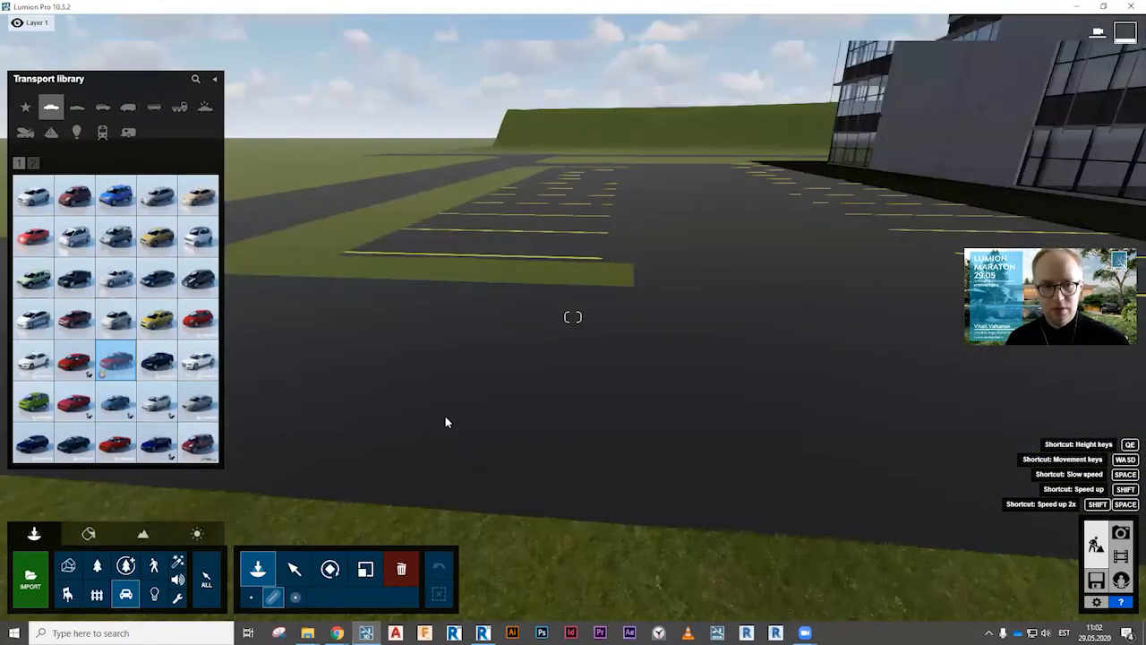
pyautogui.click(689, 339)
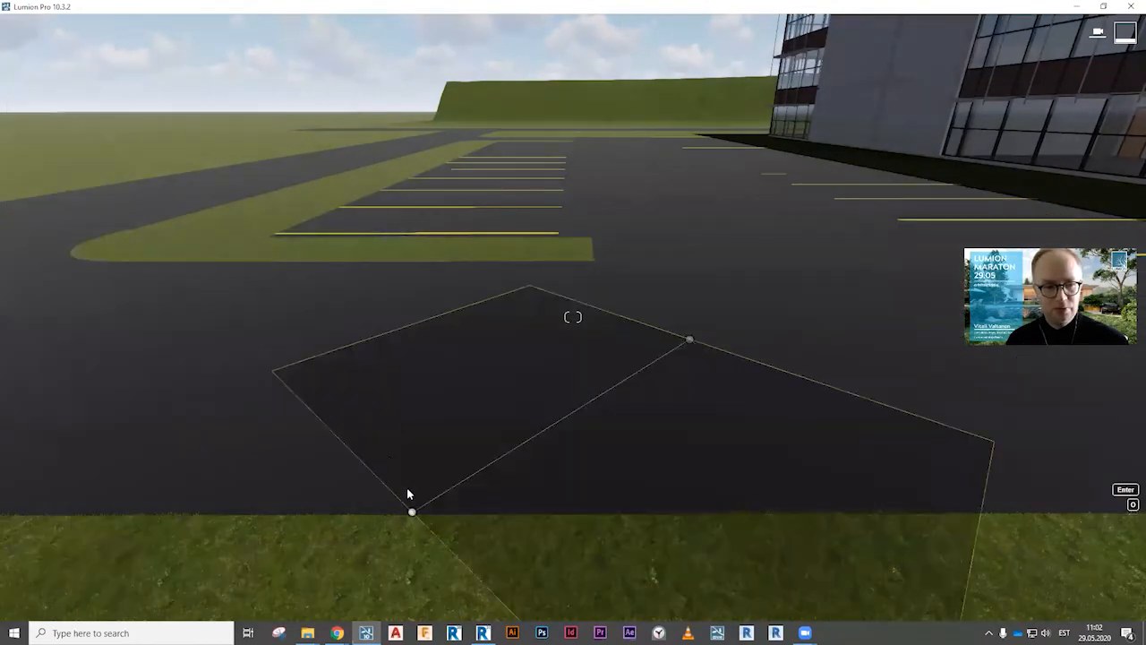
pyautogui.press('Escape')
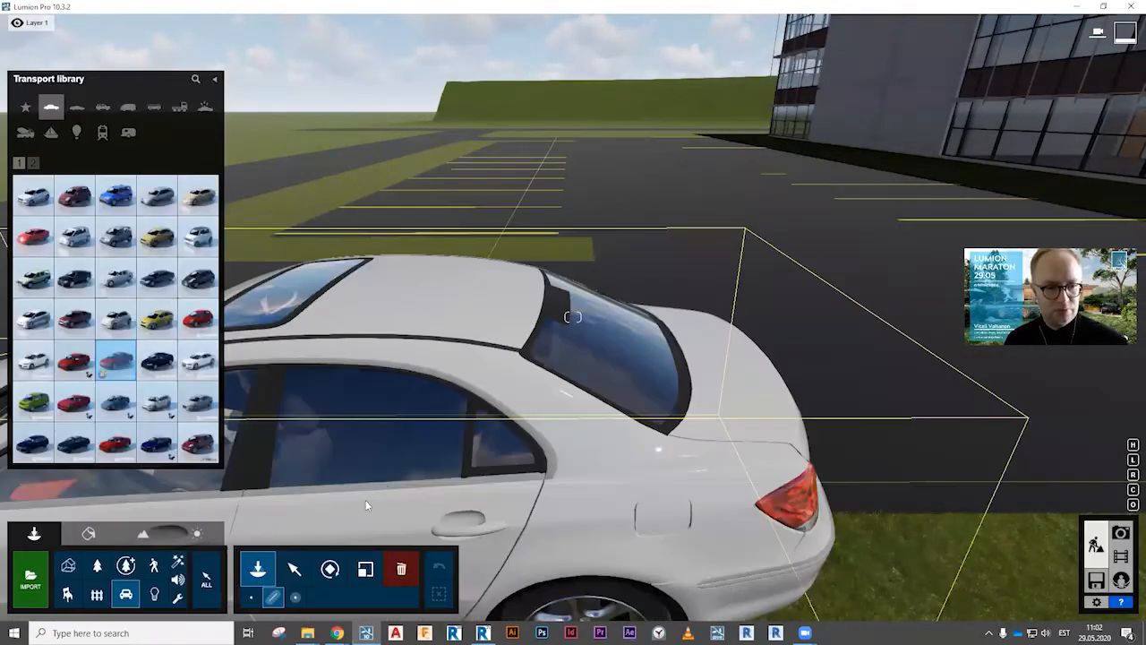
pyautogui.click(250, 596)
pyautogui.click(789, 375)
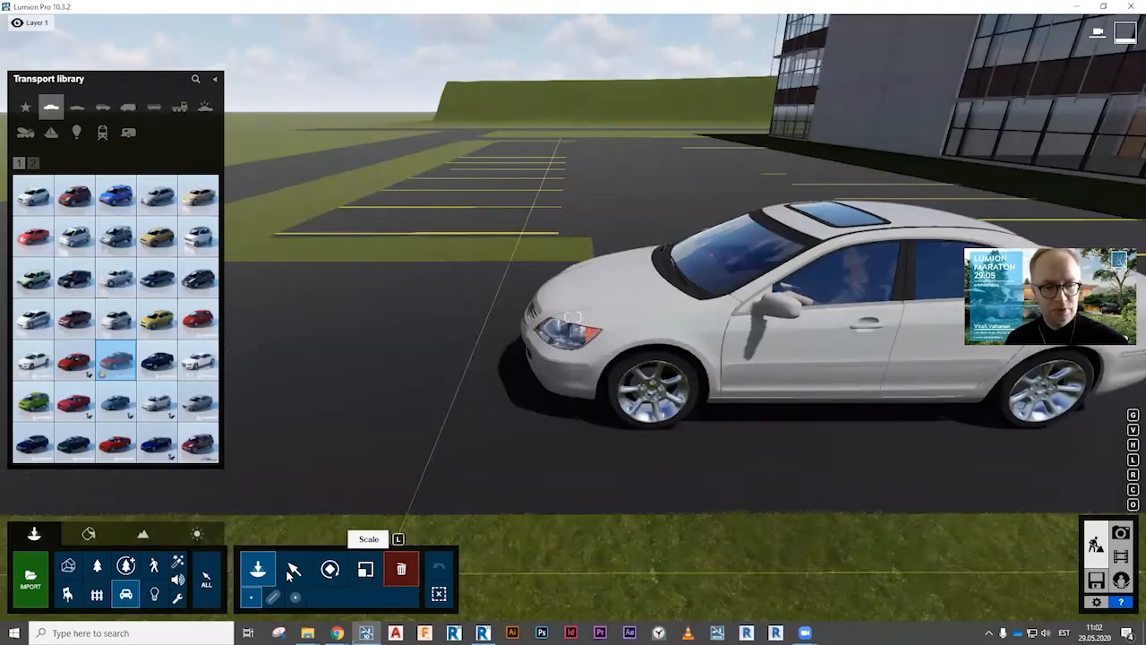
# Copy the white Car HD 004 into the nearest parking space behind it, beside the grass strip.
pyautogui.click(294, 568)
pyautogui.click(804, 340)
pyautogui.press('d')
pyautogui.press('s')
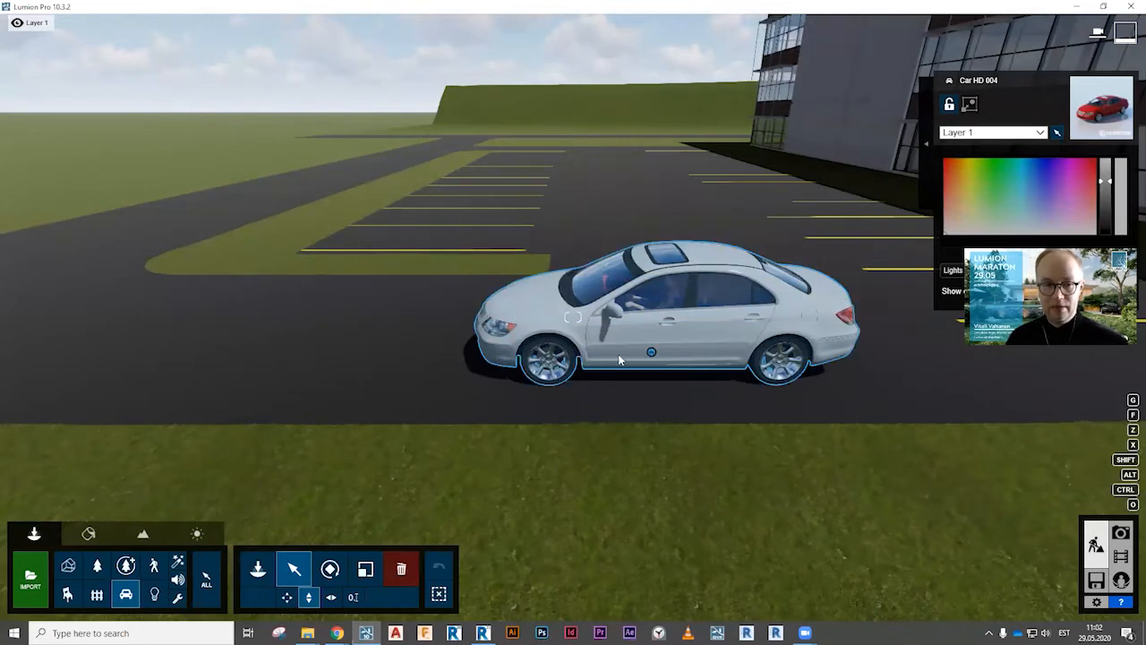
pyautogui.click(289, 601)
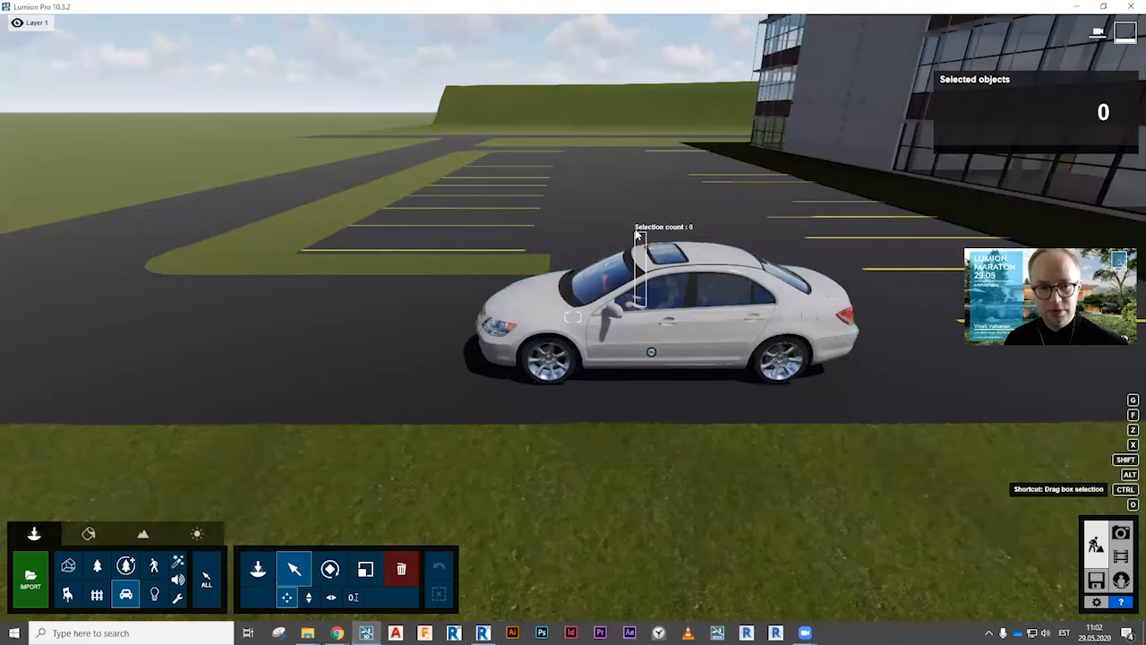
pyautogui.keyDown('ctrl'); pyautogui.click(650, 354); pyautogui.keyUp('ctrl')
pyautogui.keyDown('alt'); pyautogui.moveTo(651, 351); pyautogui.dragTo(439, 256); pyautogui.keyUp('alt')
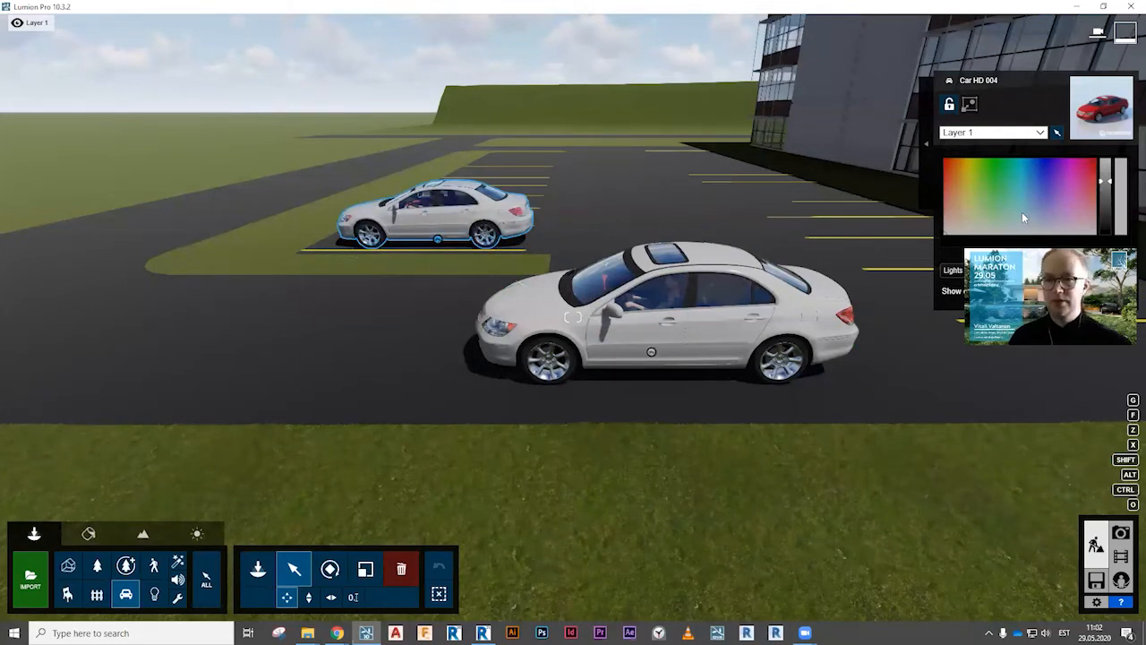
# Recolour the copied car in the parking space to black.
pyautogui.click(999, 176)
pyautogui.click(959, 186)
pyautogui.click(982, 232)
pyautogui.moveTo(1109, 183); pyautogui.dragTo(1104, 207)
pyautogui.moveTo(759, 224); pyautogui.dragTo(835, 282)
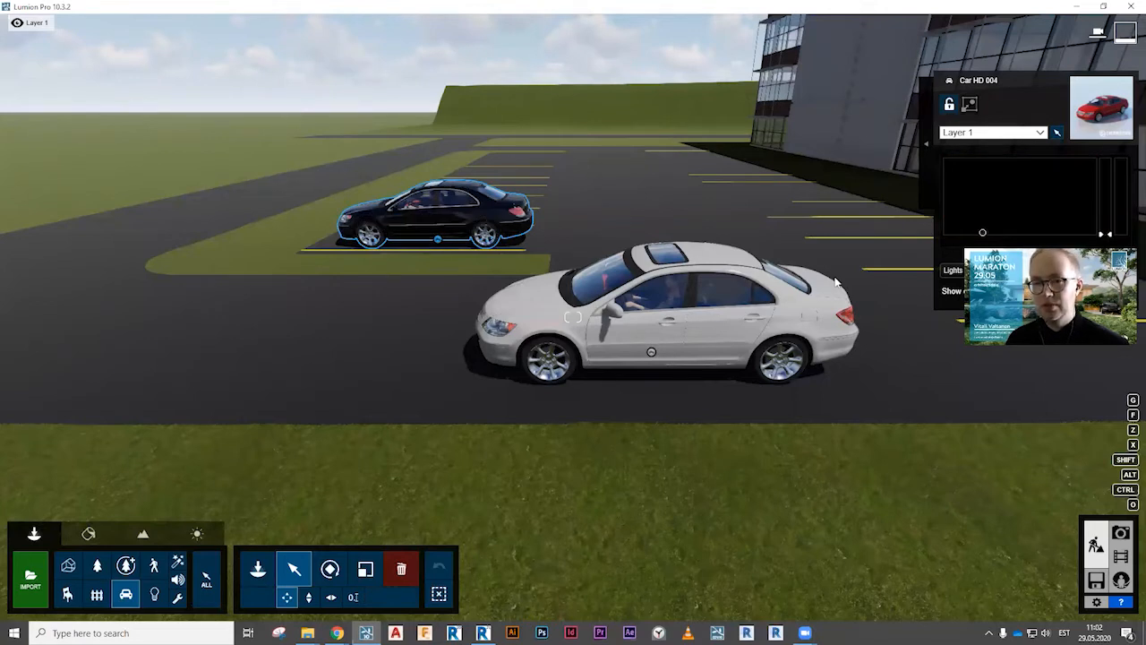
# Toggle the driver display of the black car and leave it off.
pyautogui.click(1022, 292)
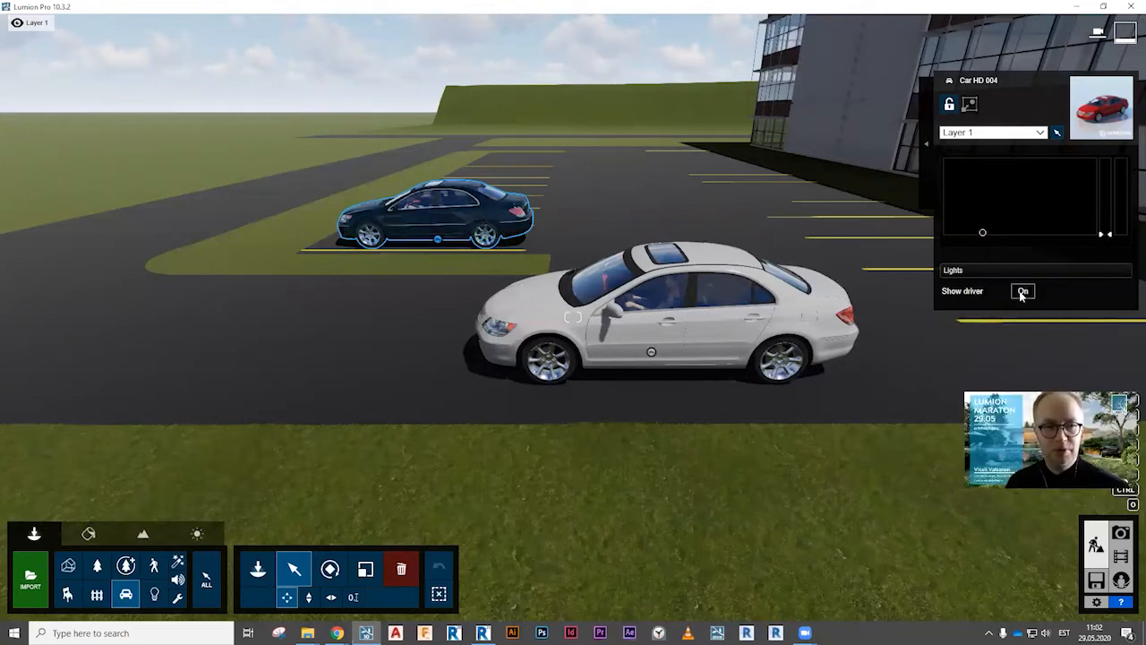
pyautogui.click(1022, 292)
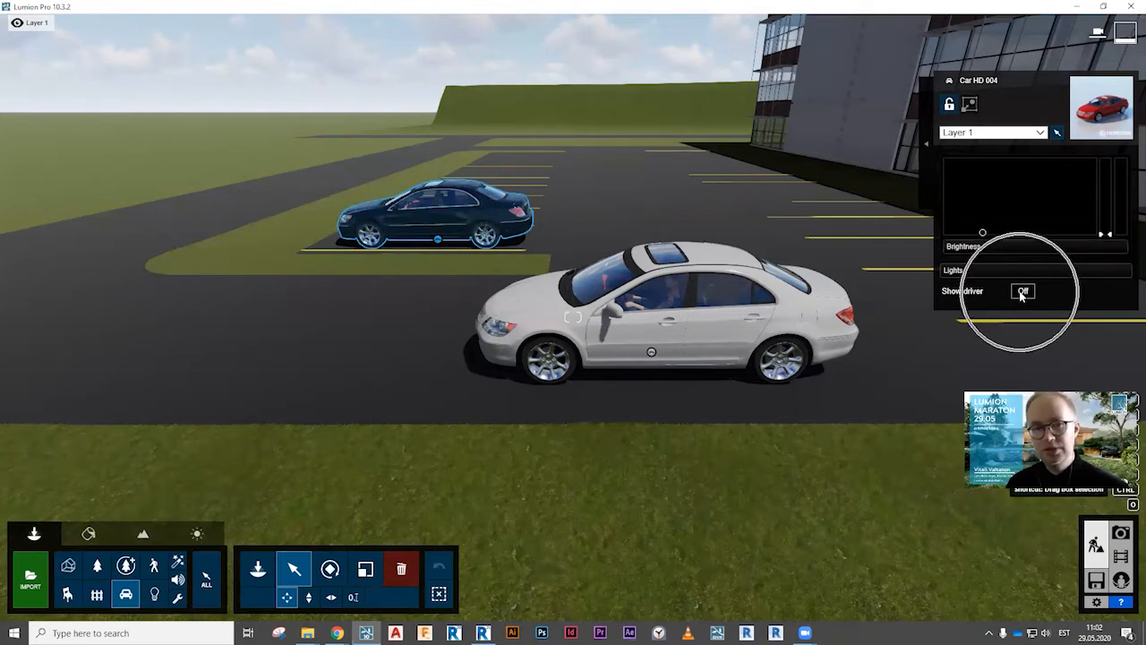
pyautogui.click(1022, 292)
pyautogui.click(1023, 292)
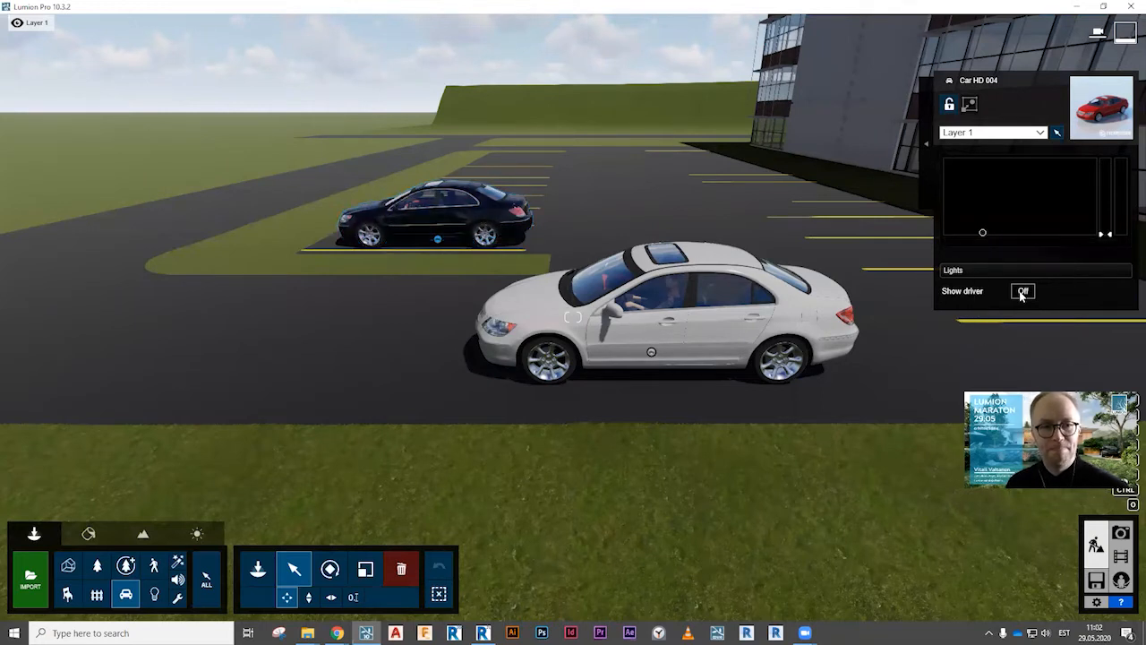
# Shift the white car slightly forward along the asphalt and try its lights at 0.1 before switching them back off.
pyautogui.click(767, 323)
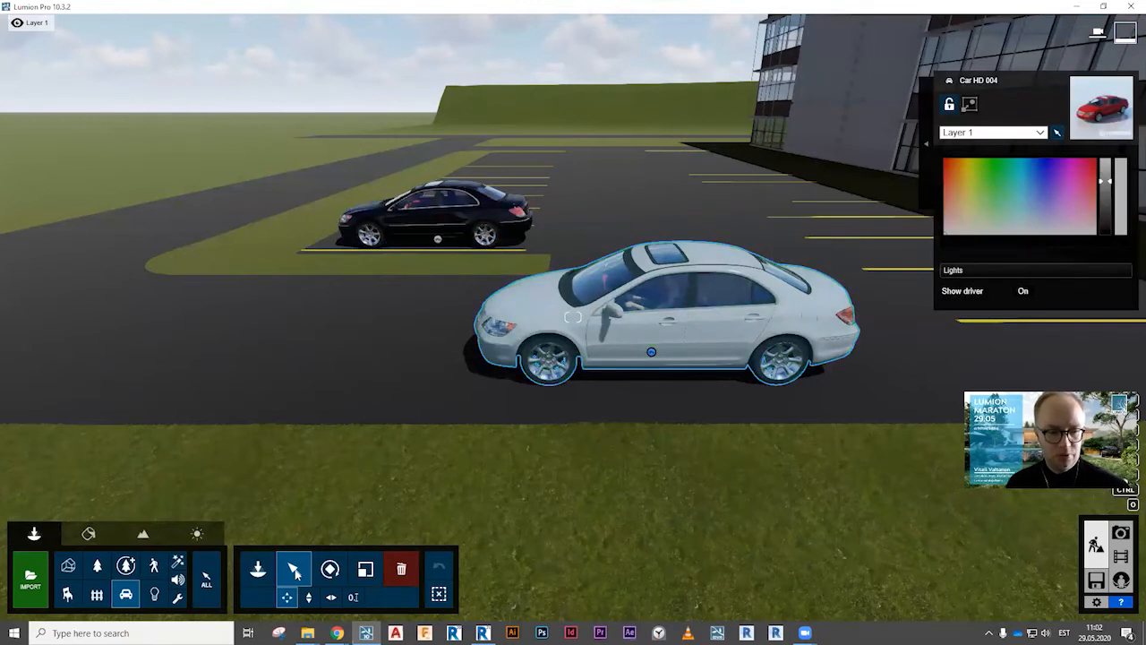
pyautogui.moveTo(651, 352); pyautogui.dragTo(683, 368)
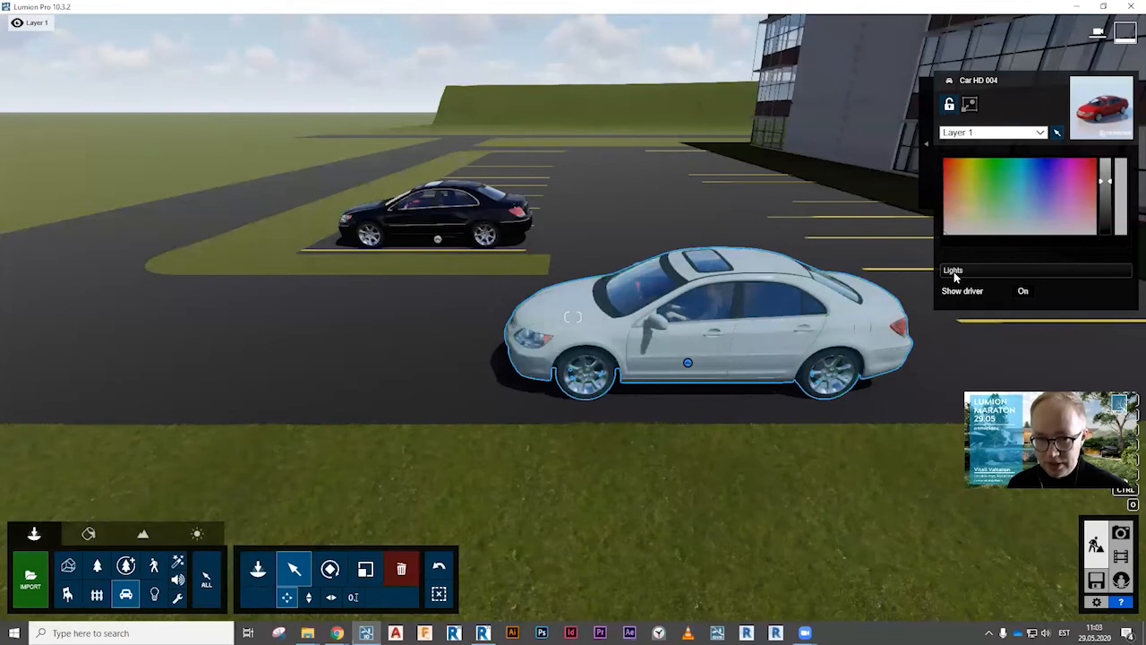
pyautogui.moveTo(1063, 268); pyautogui.dragTo(1102, 269)
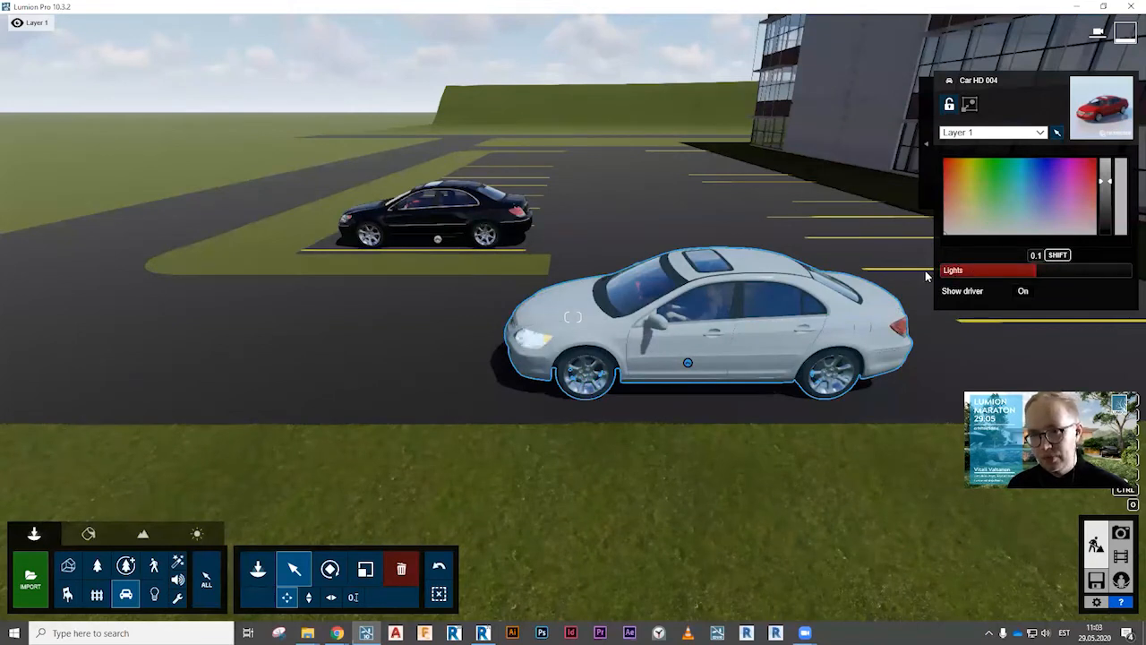
pyautogui.moveTo(925, 271); pyautogui.dragTo(921, 273)
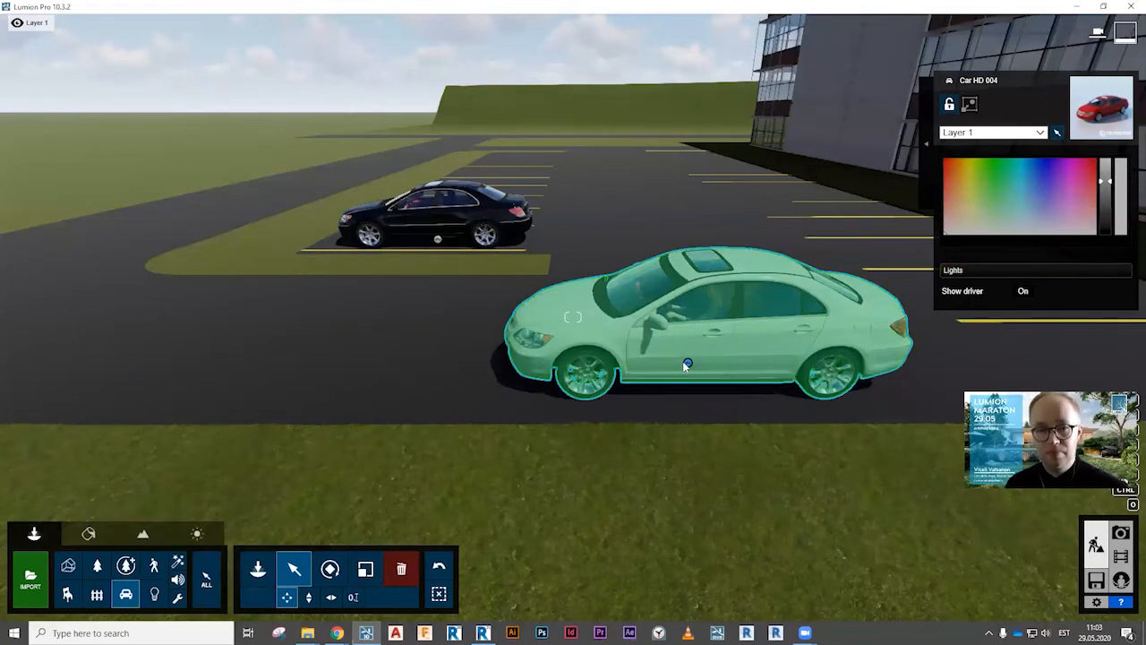
pyautogui.moveTo(688, 362); pyautogui.dragTo(620, 358)
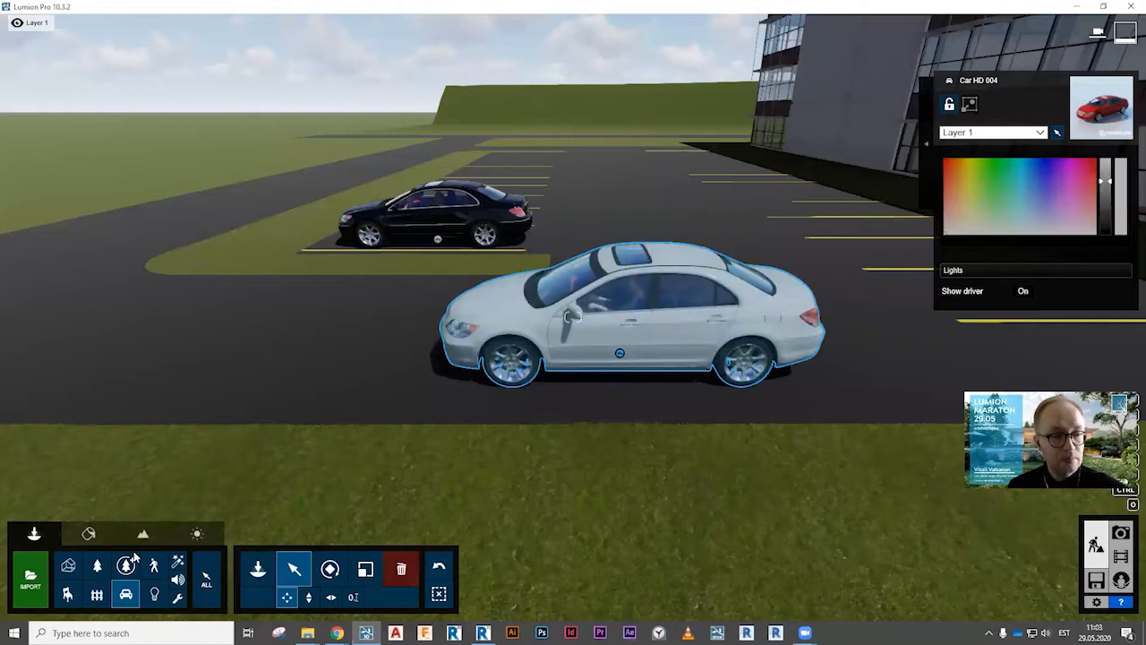
# Place a Bicycle 002 from the assorted transport objects on the asphalt in front of the white car.
pyautogui.click(127, 595)
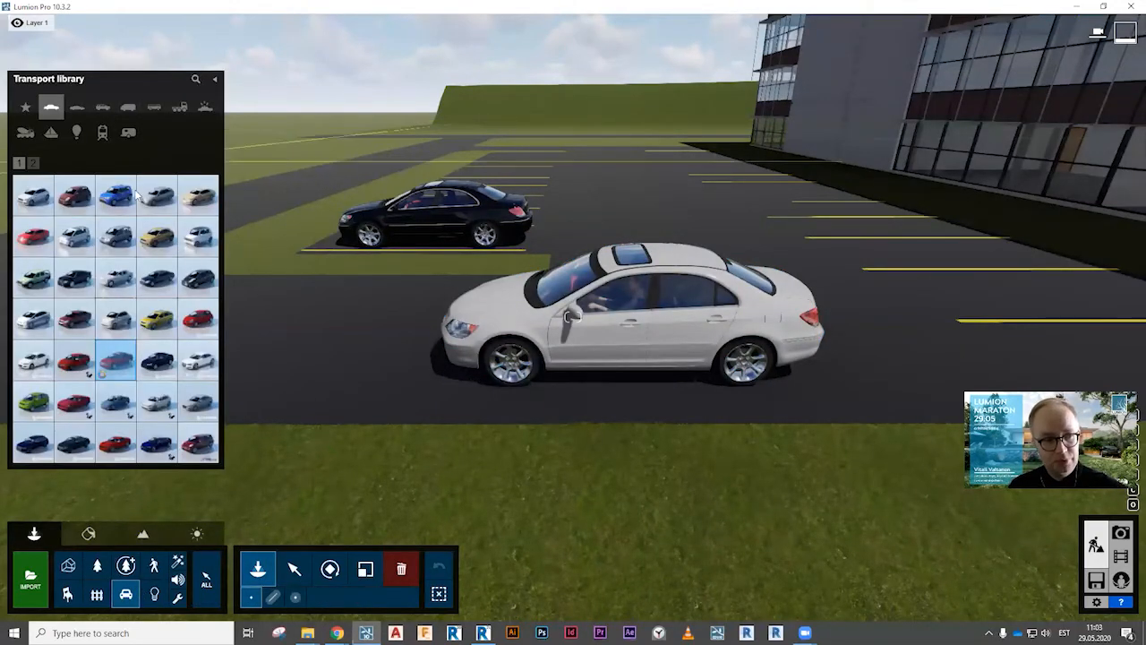
pyautogui.click(127, 136)
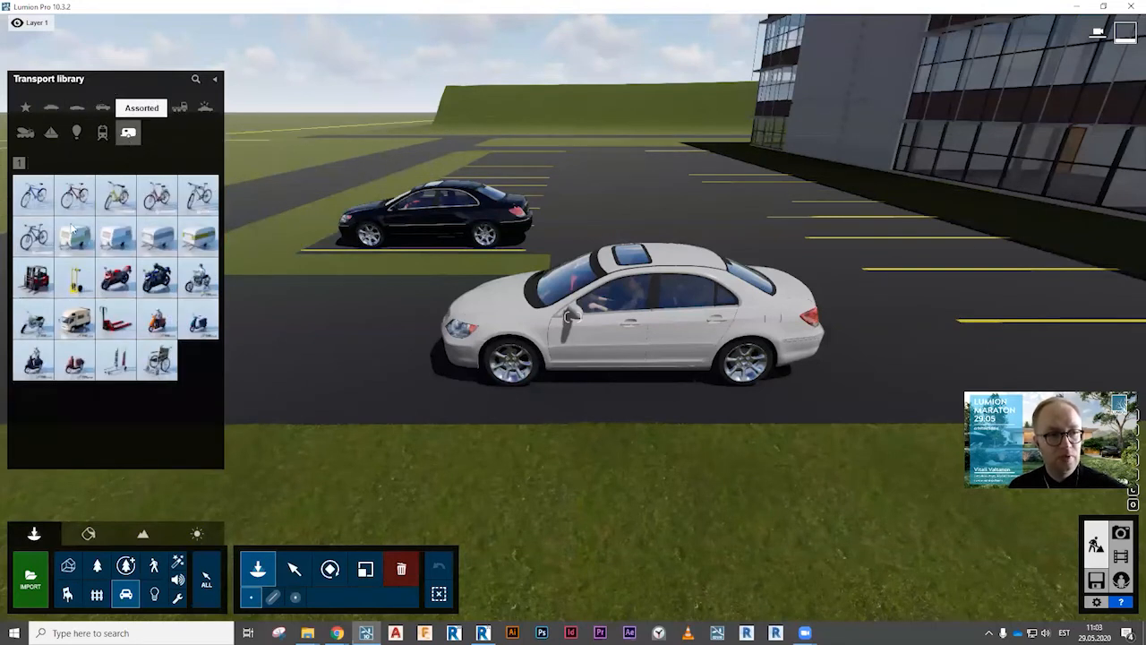
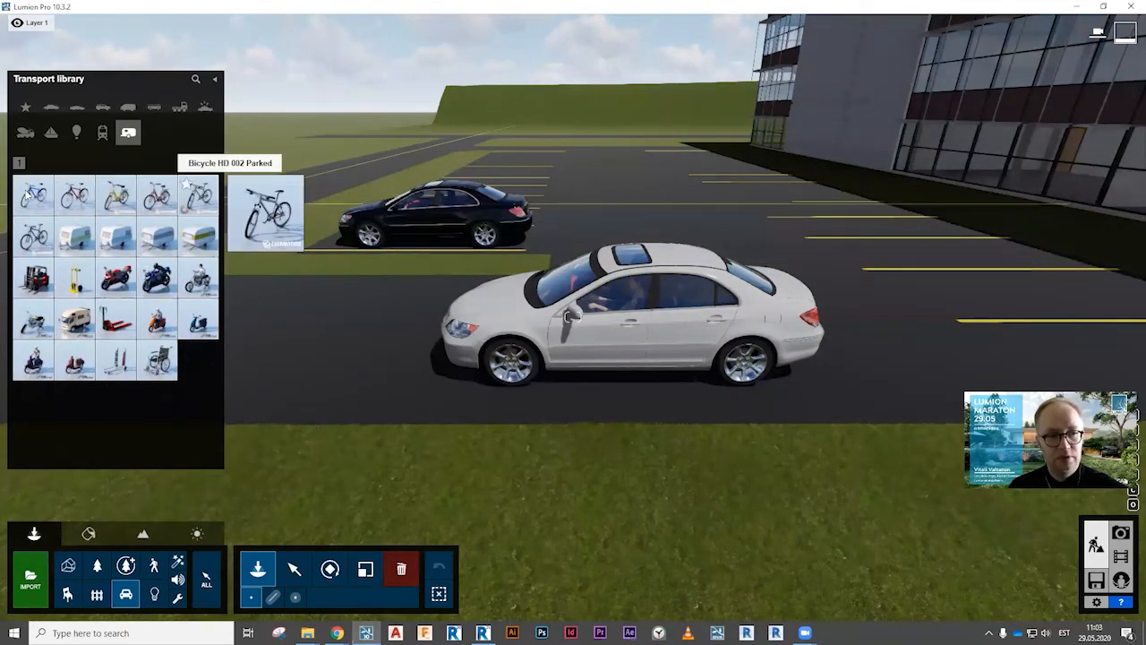
pyautogui.click(75, 195)
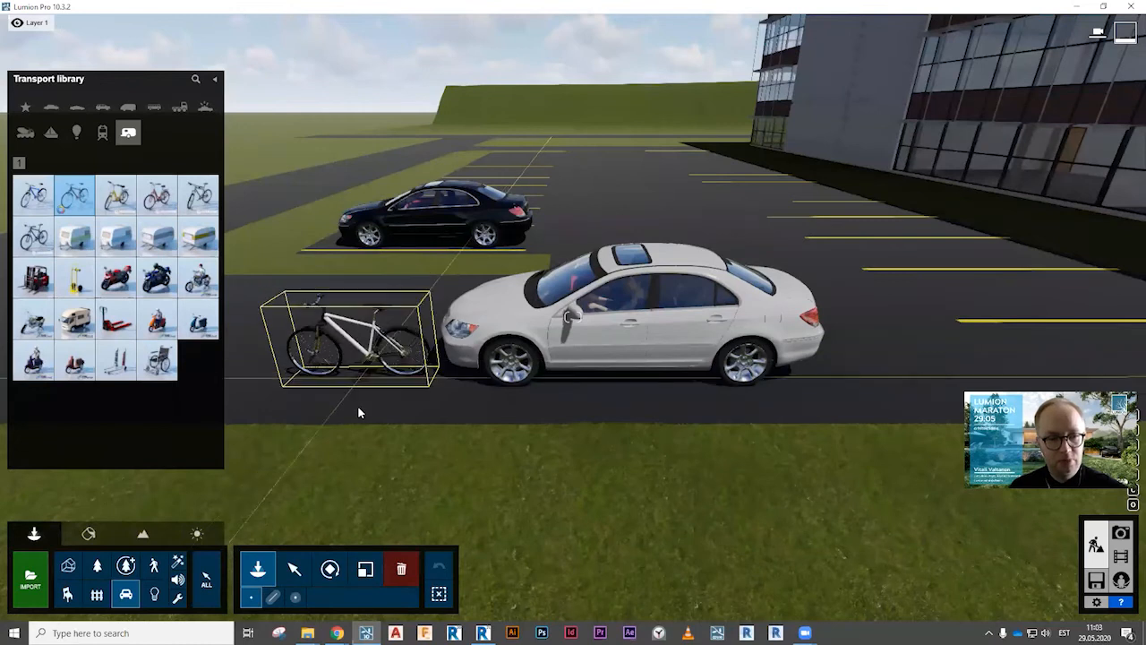
pyautogui.click(334, 510)
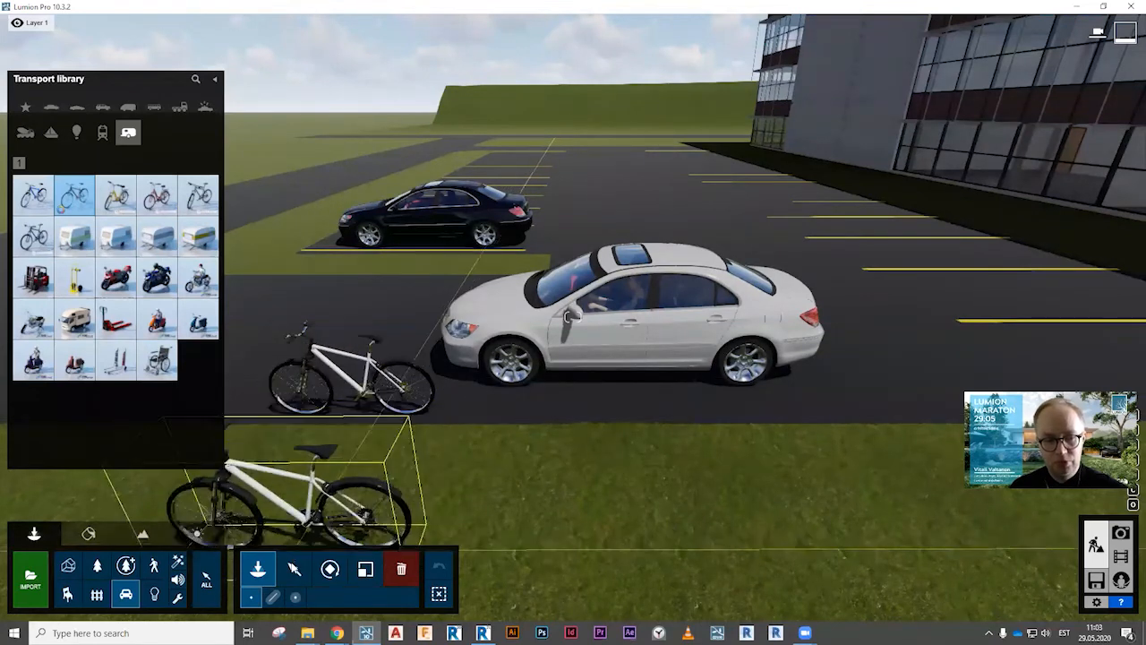
# Recolour the bicycle orange and clear the selection.
pyautogui.click(293, 568)
pyautogui.moveTo(991, 179)
pyautogui.mouseDown()
pyautogui.moveTo(947, 179)
pyautogui.moveTo(958, 200)
pyautogui.mouseUp()
pyautogui.click(952, 181)
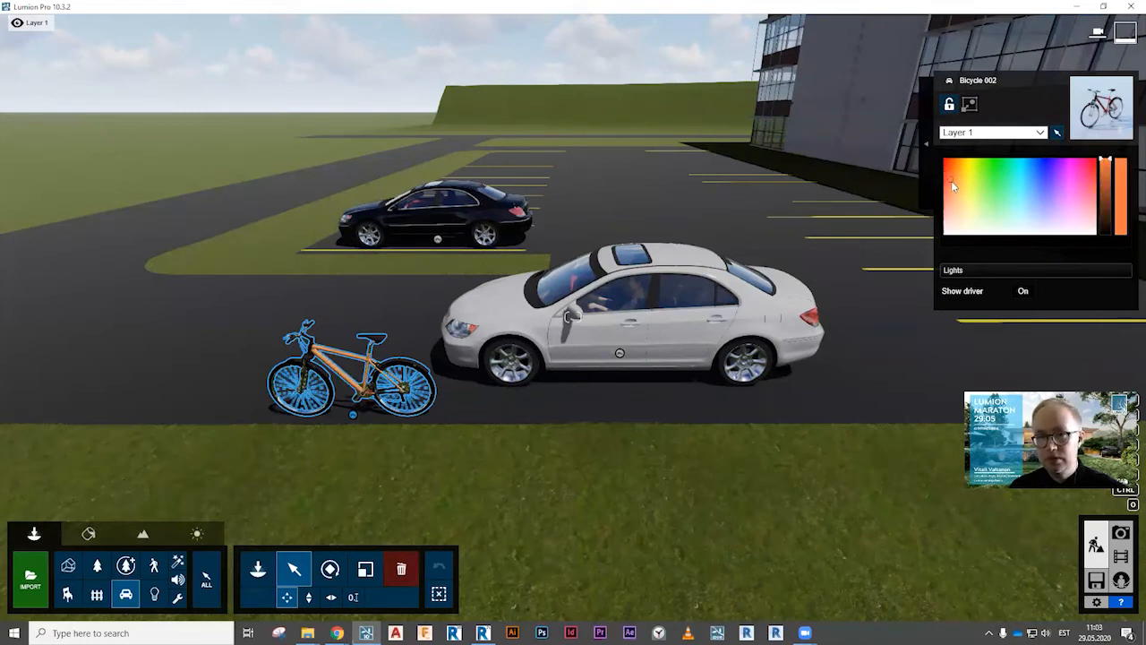
pyautogui.click(401, 568)
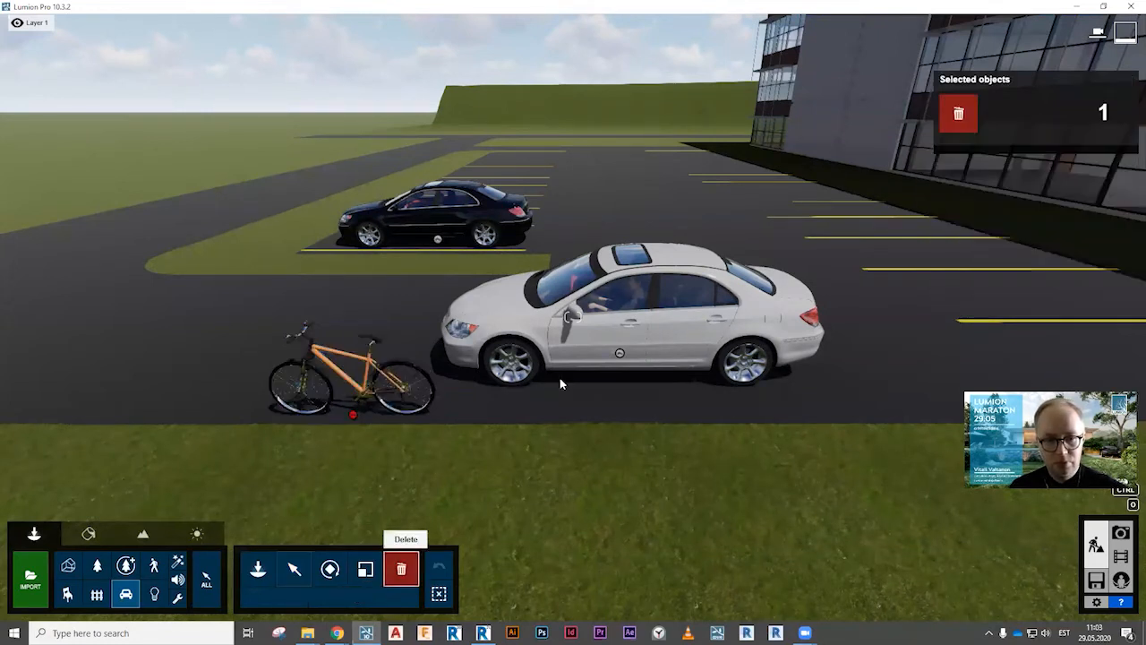
pyautogui.click(439, 595)
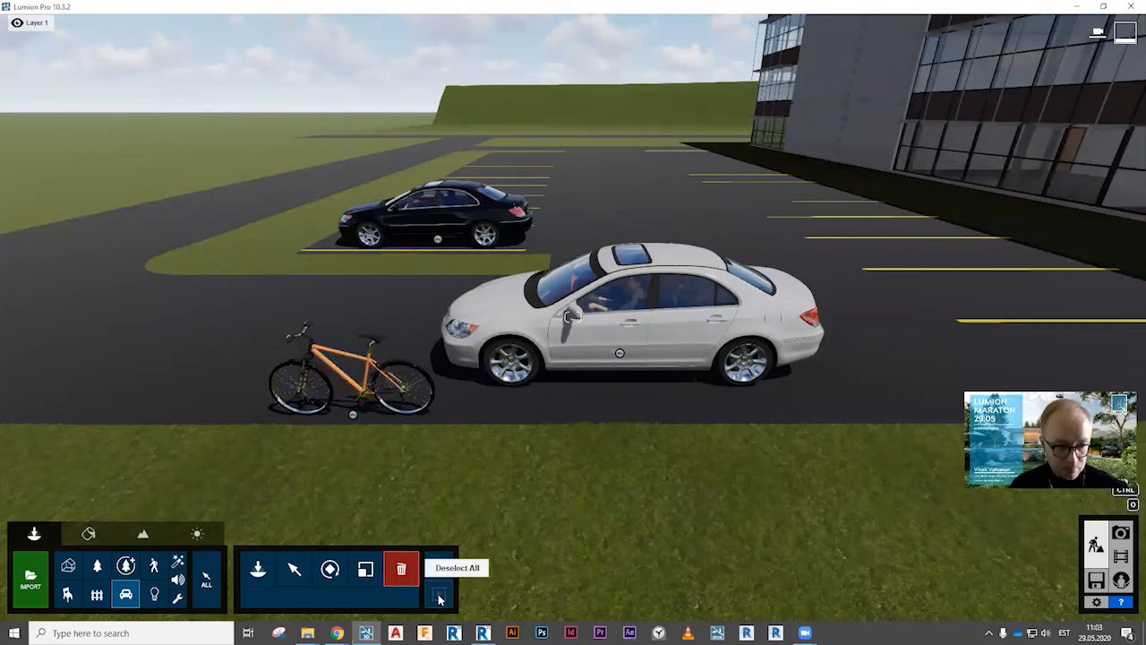
# Look through the lights library's spotlights, omni lights and area lights beside the building's entrance canopy.
pyautogui.click(156, 598)
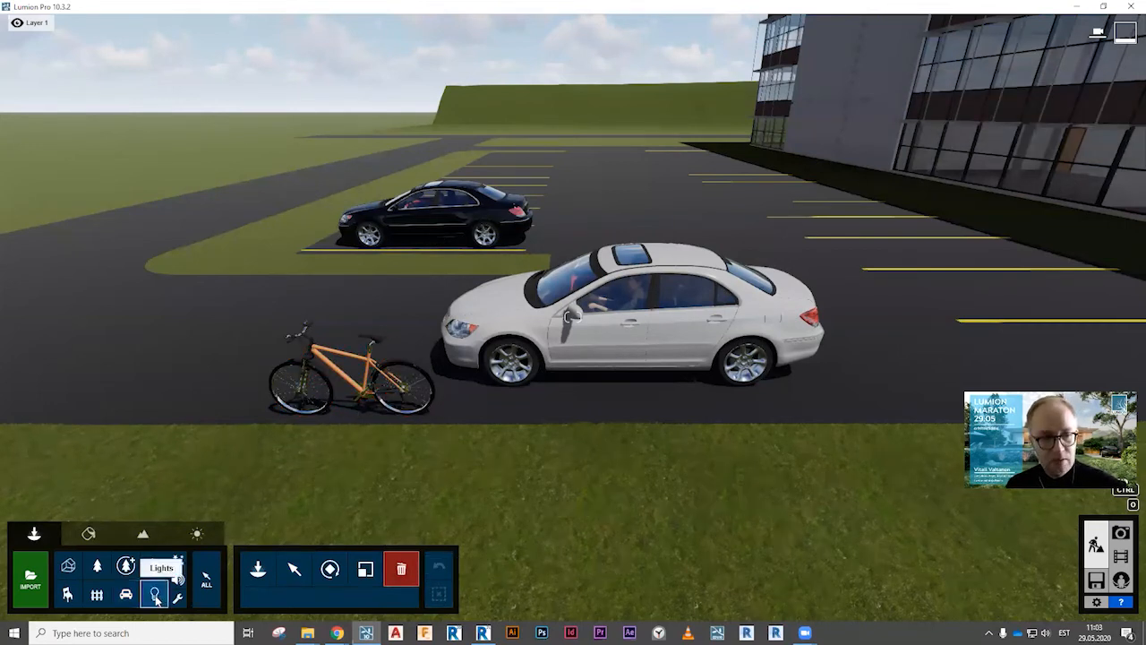
pyautogui.click(258, 568)
pyautogui.press('w')
pyautogui.moveTo(765, 231); pyautogui.dragTo(801, 144, button='right')
pyautogui.press('w')
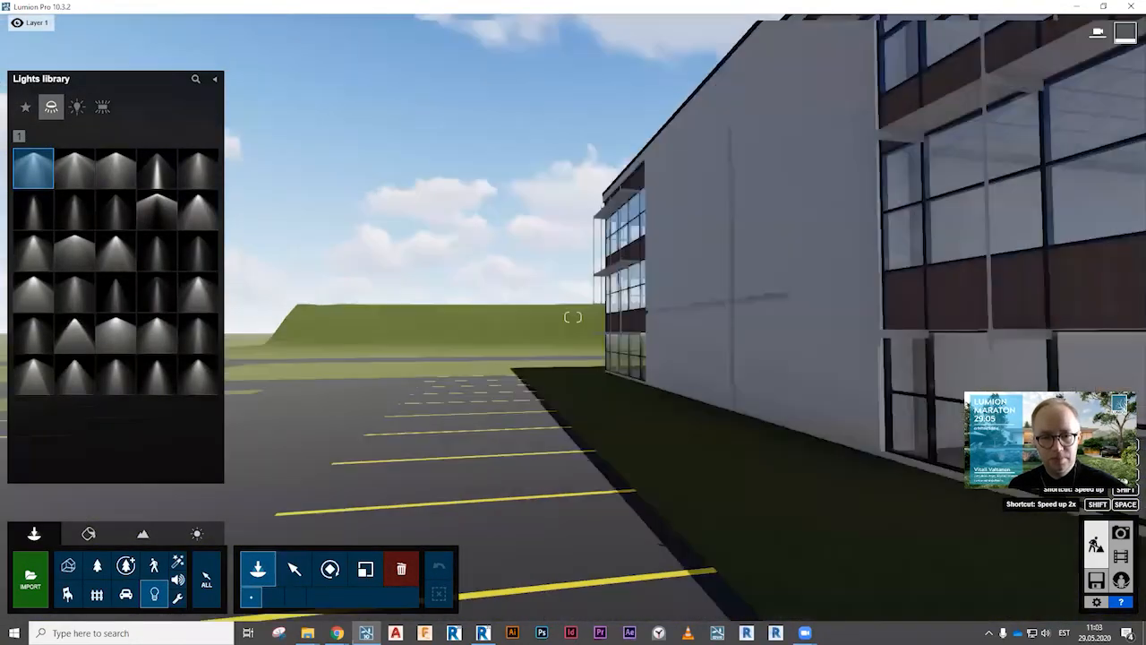
pyautogui.press('w')
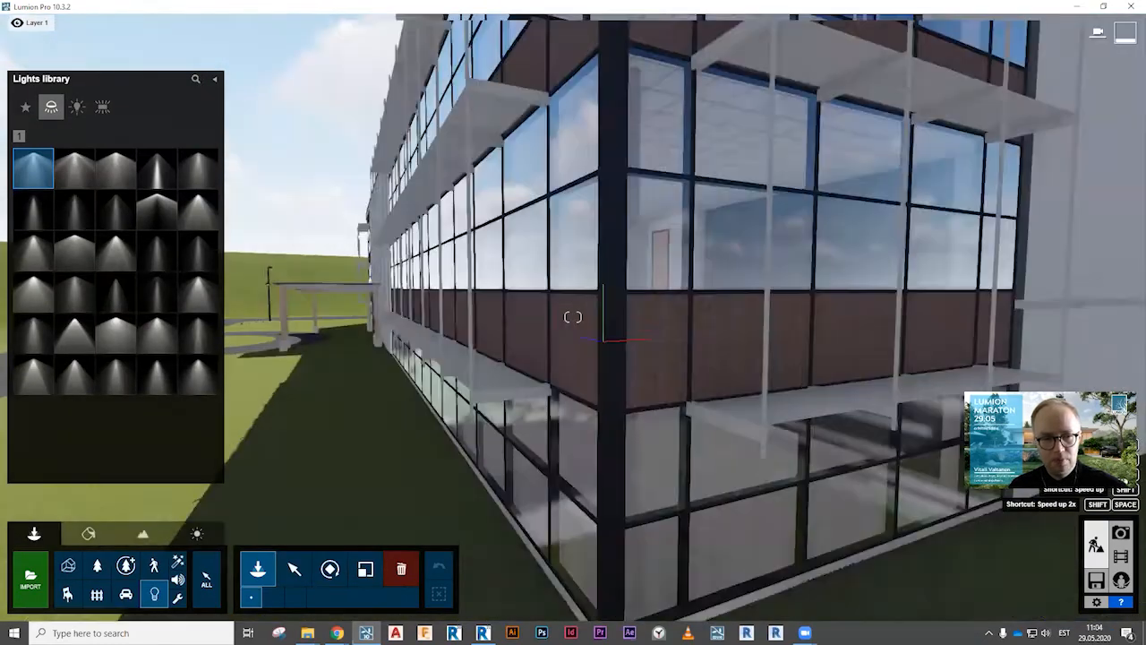
pyautogui.moveTo(573, 316); pyautogui.dragTo(493, 316, button='right')
pyautogui.click(40, 158)
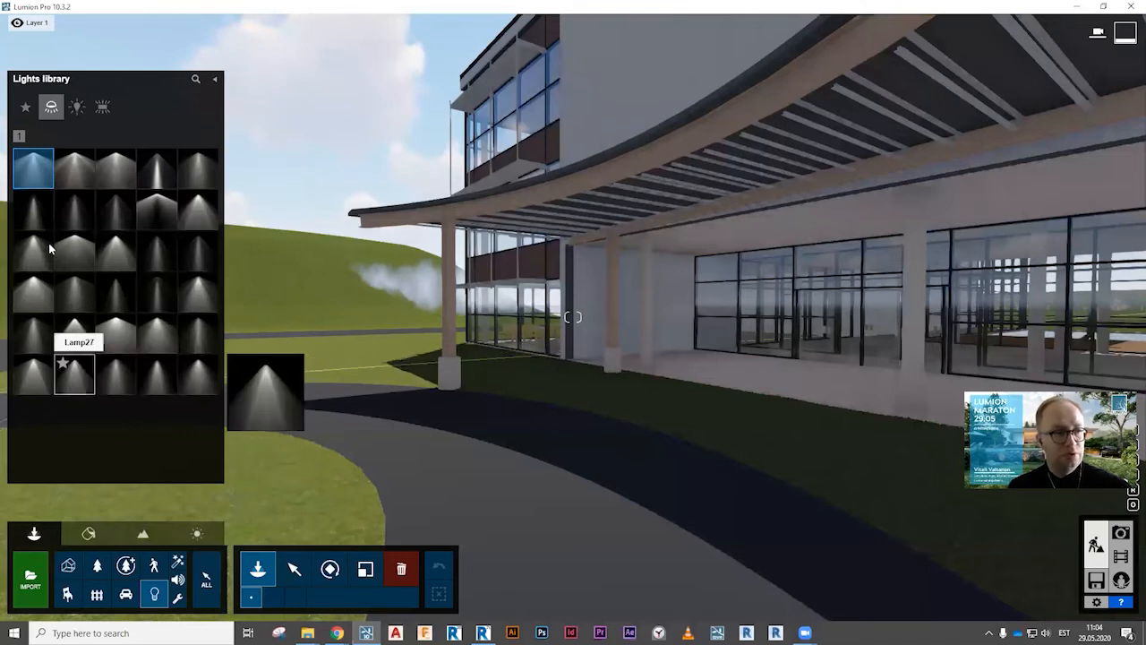
pyautogui.click(78, 107)
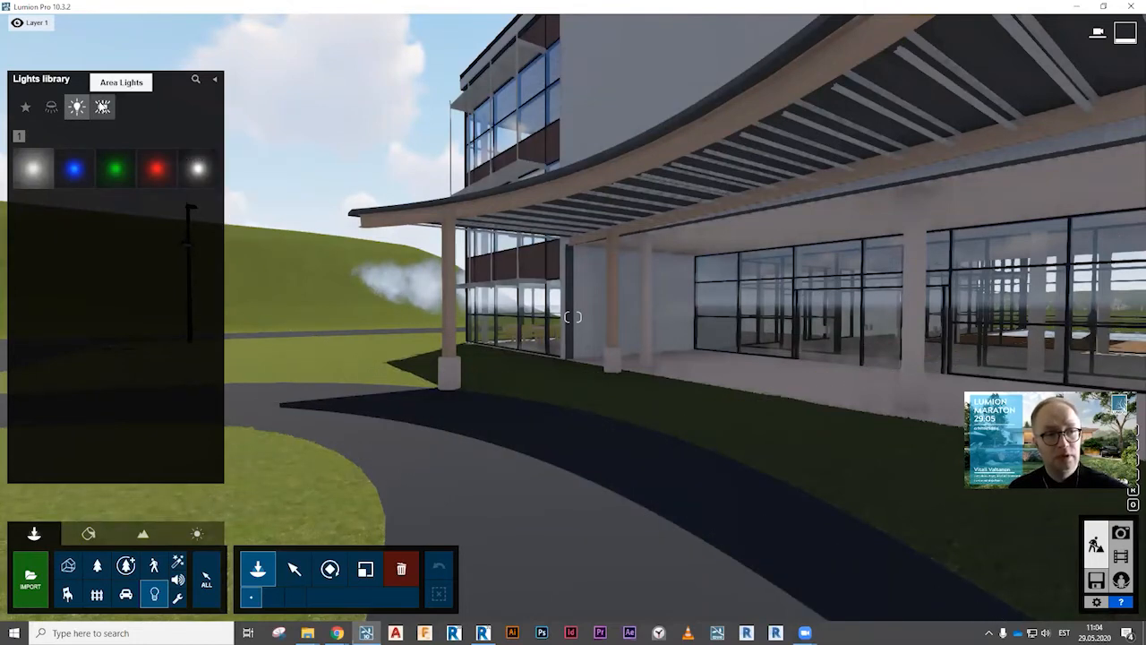
pyautogui.click(102, 107)
pyautogui.moveTo(47, 176)
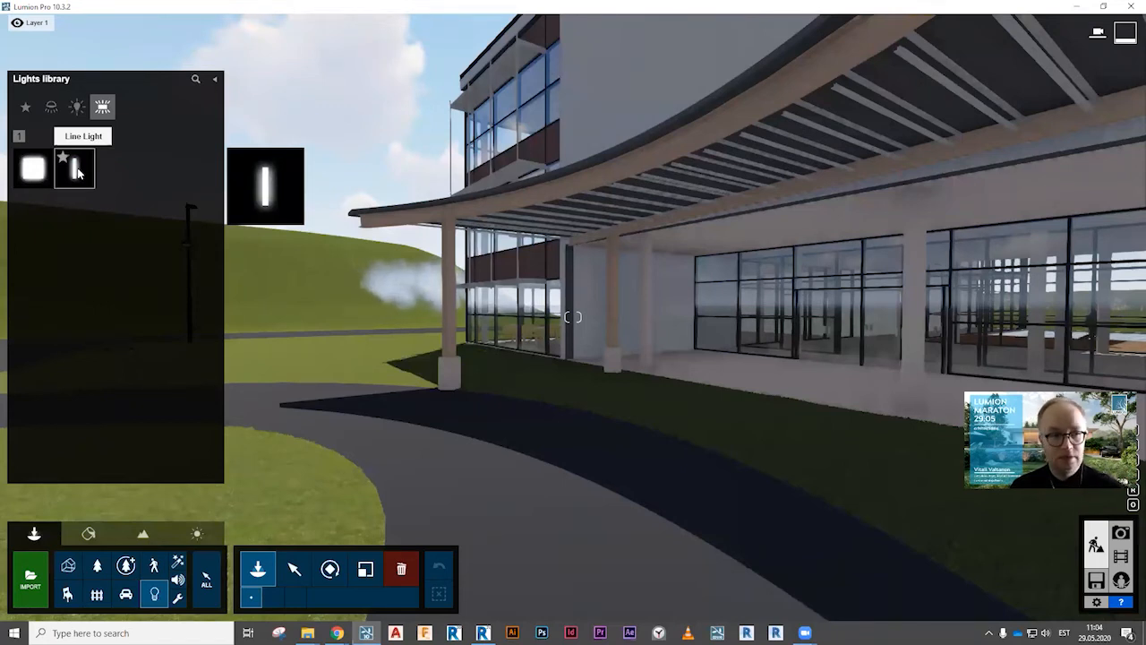
# Place a Line Light at the front edge of the curved entrance canopy.
pyautogui.click(76, 170)
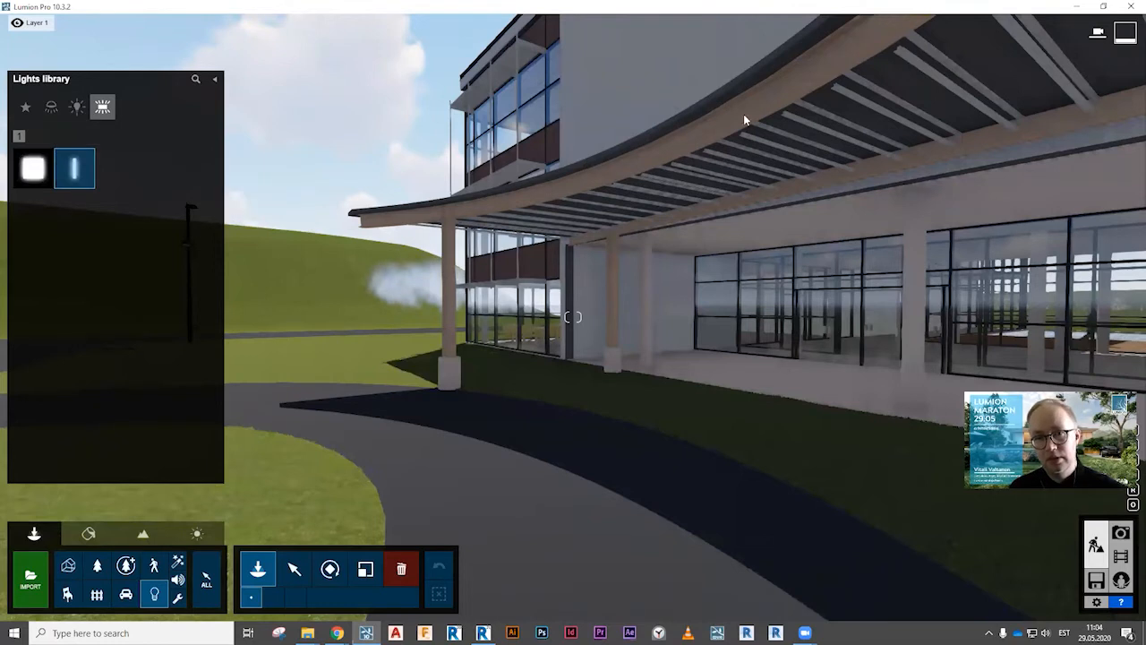
pyautogui.click(760, 116)
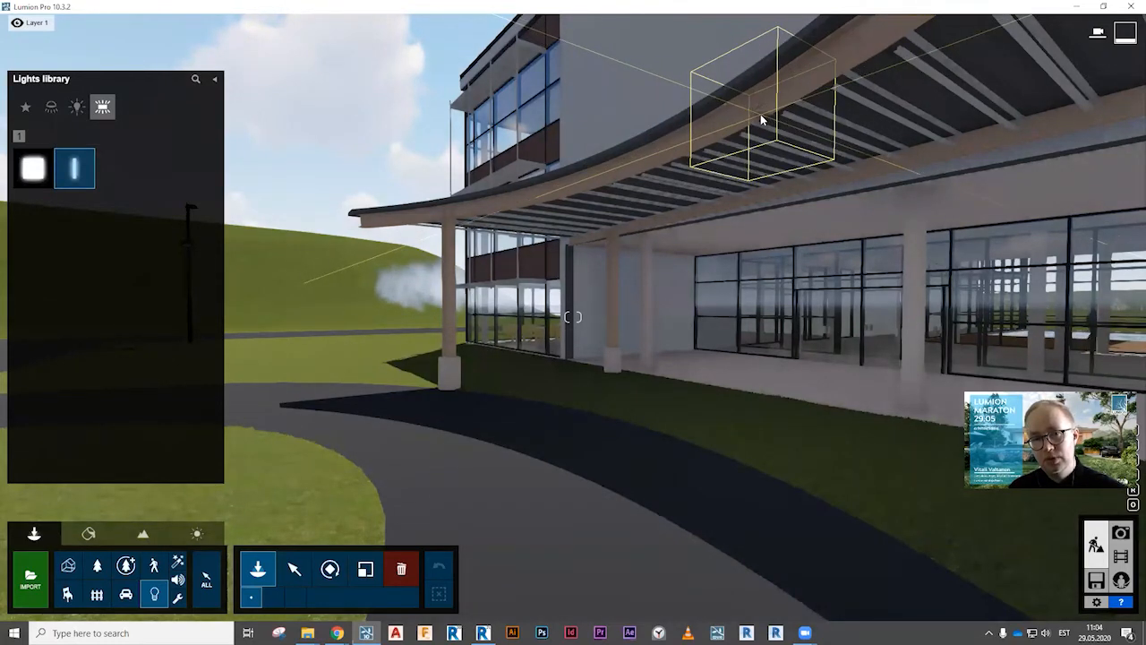
pyautogui.click(672, 180)
pyautogui.press('w')
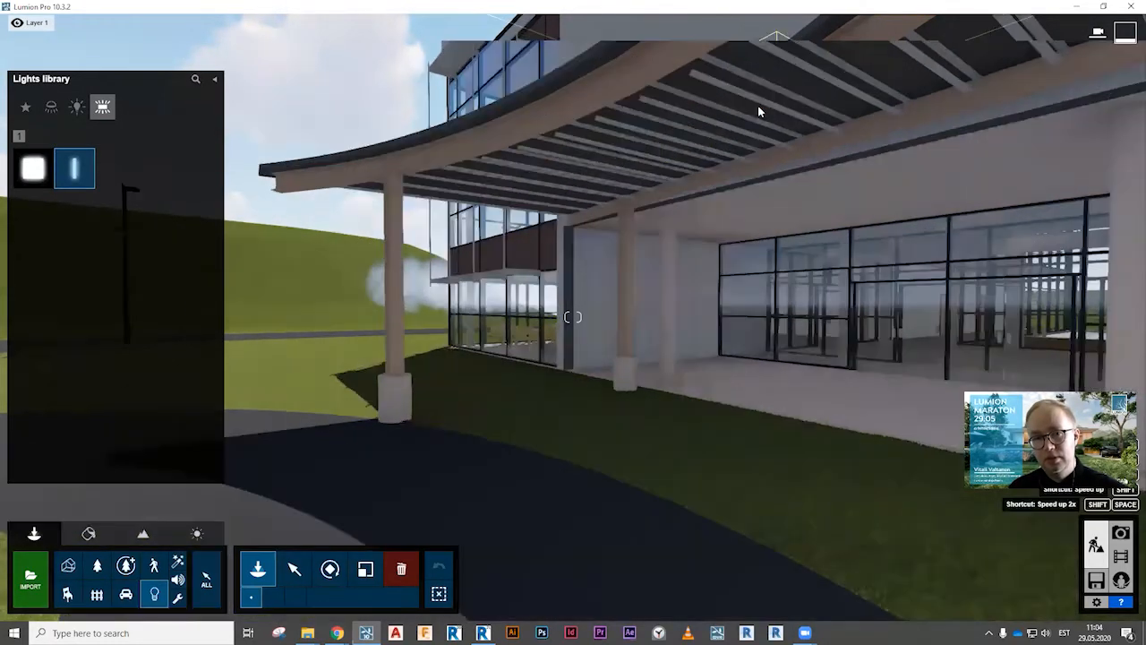
pyautogui.press('s')
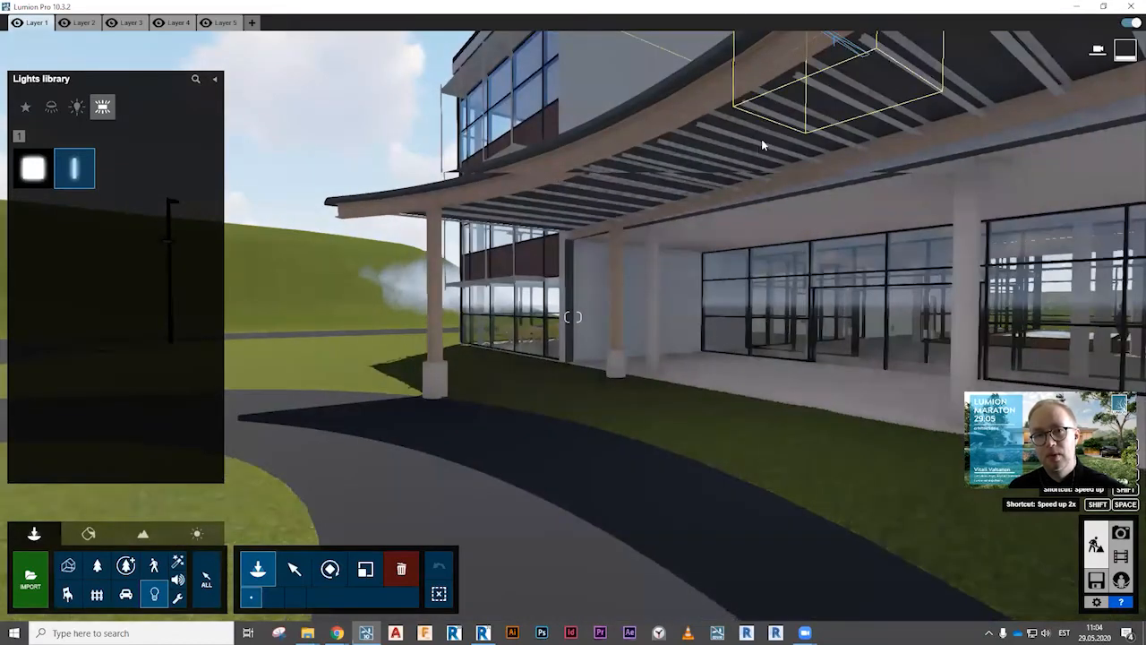
pyautogui.press('s')
pyautogui.moveTo(753, 155); pyautogui.dragTo(749, 156, button='right')
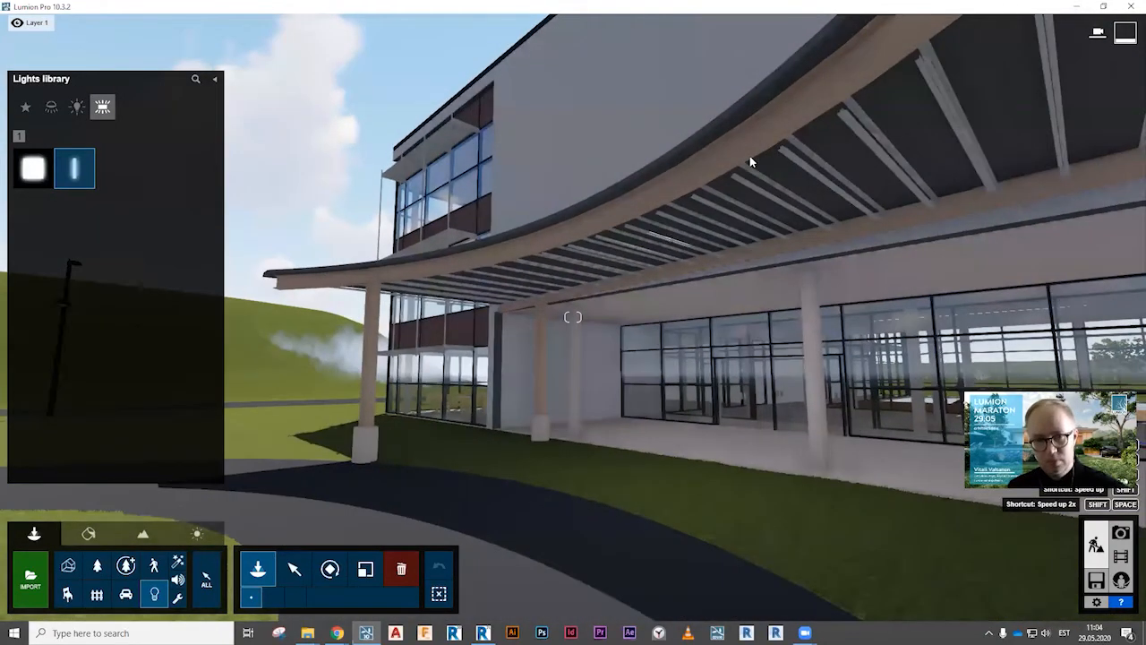
pyautogui.press('w')
pyautogui.click(744, 148)
pyautogui.press('w')
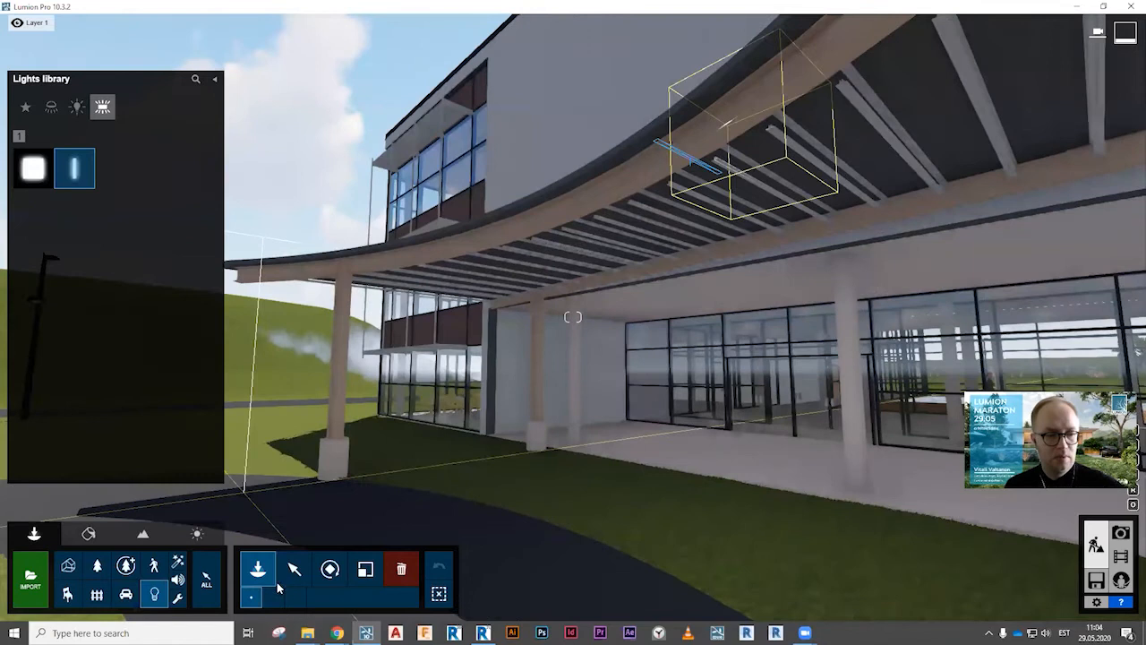
# Show the line light's light source and increase its width and length.
pyautogui.click(293, 572)
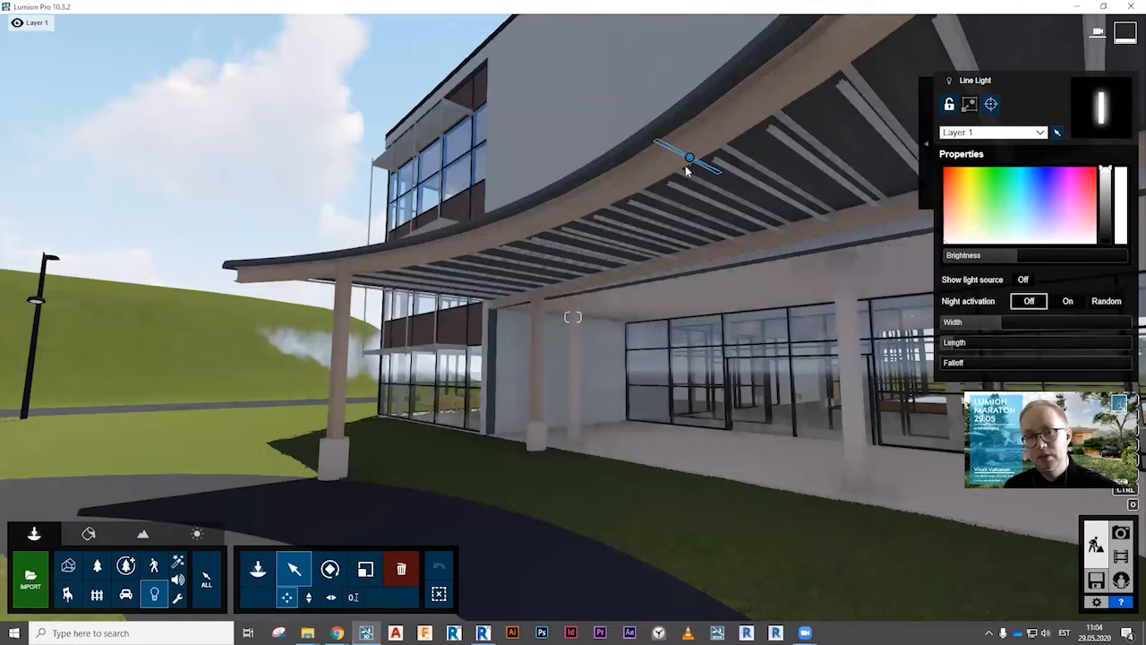
pyautogui.click(1025, 280)
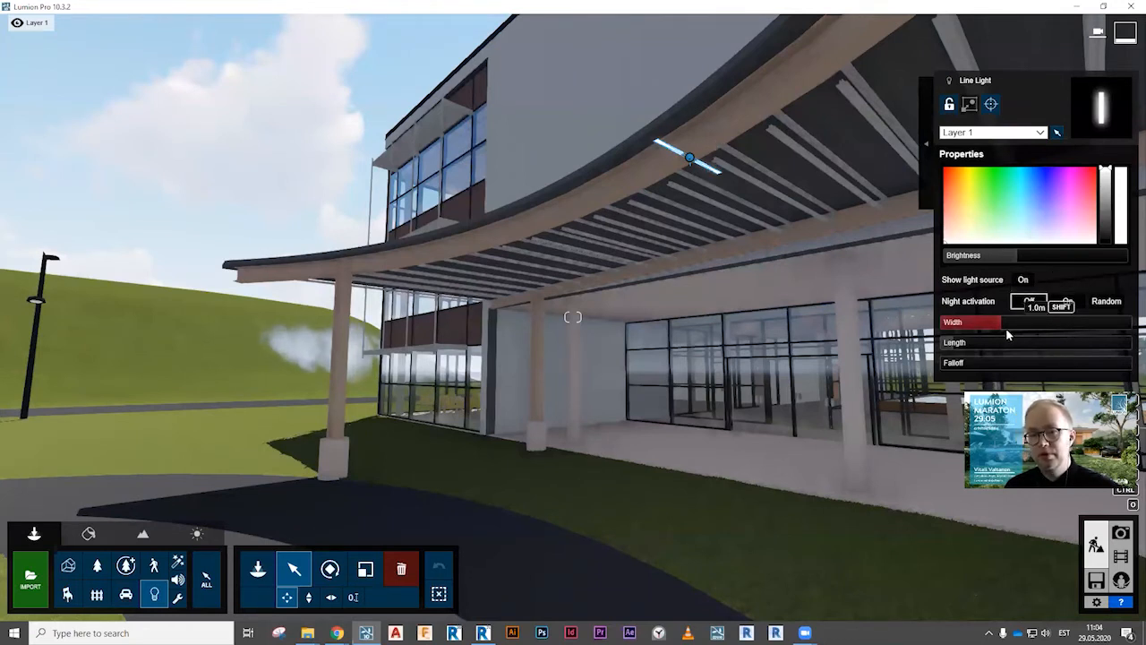
pyautogui.moveTo(1068, 321); pyautogui.dragTo(972, 342)
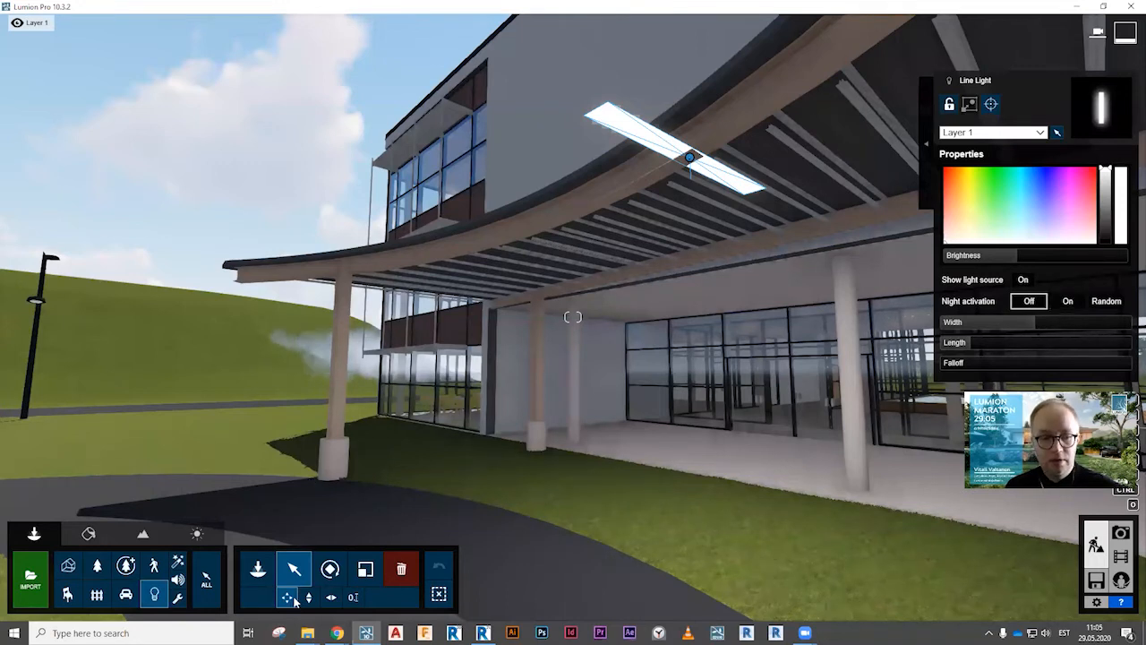
# Move the line light beneath the slatted canopy ceiling, adjust its height and set its night activation to On.
pyautogui.moveTo(691, 163)
pyautogui.moveTo(691, 163); pyautogui.dragTo(825, 169)
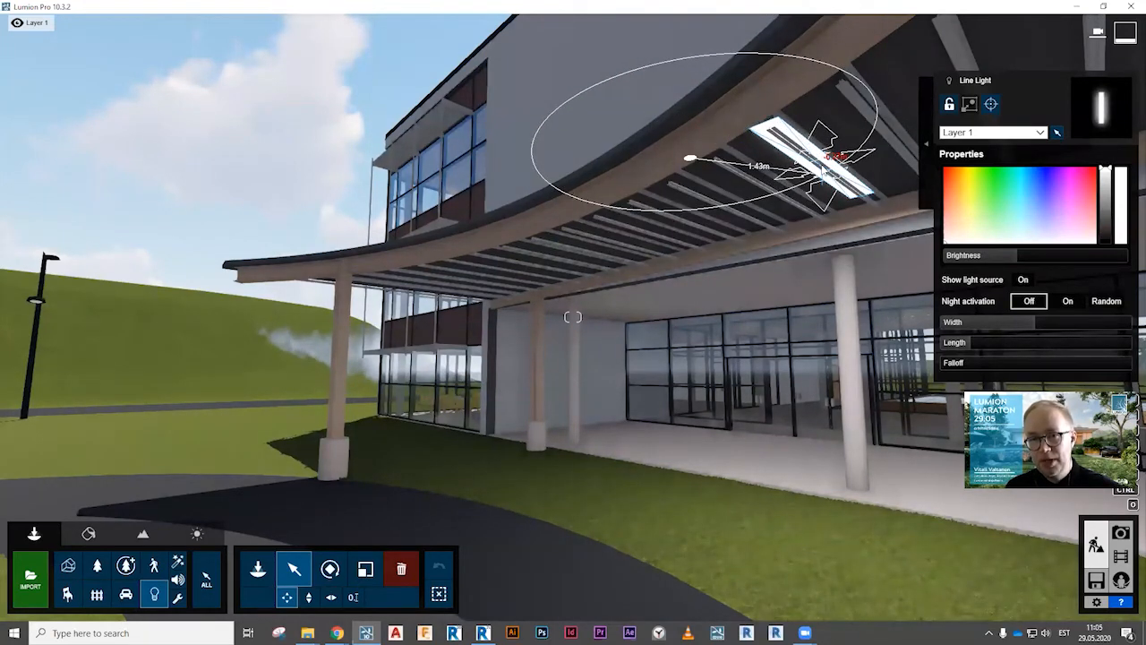
pyautogui.moveTo(757, 191); pyautogui.dragTo(755, 193)
pyautogui.click(308, 596)
pyautogui.moveTo(821, 168)
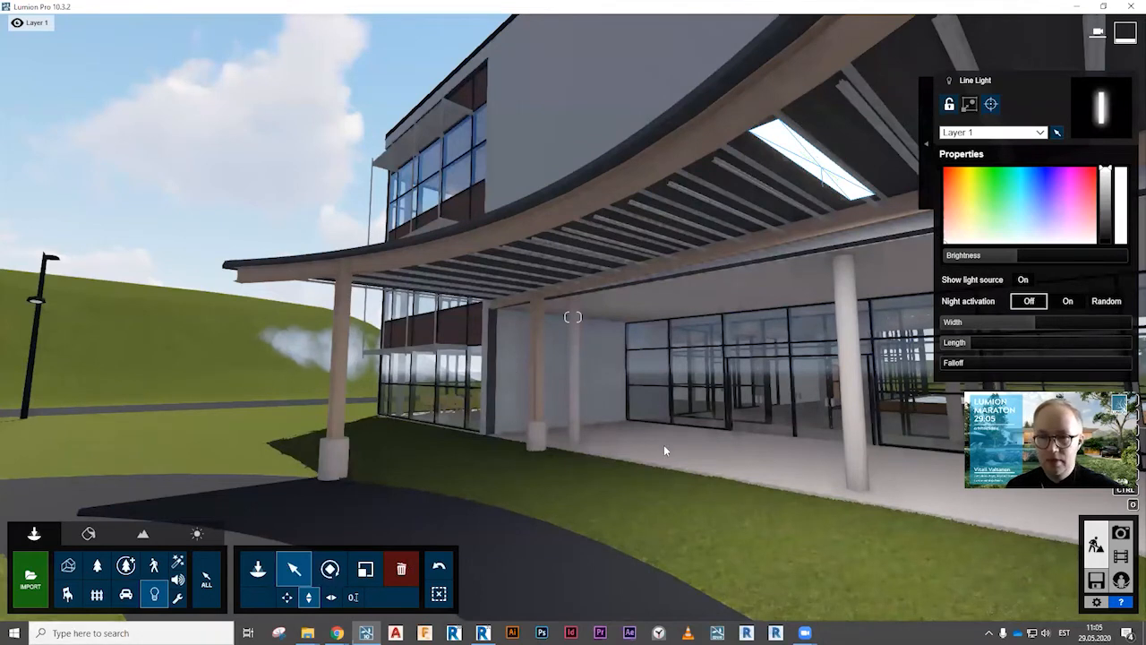
pyautogui.click(1069, 302)
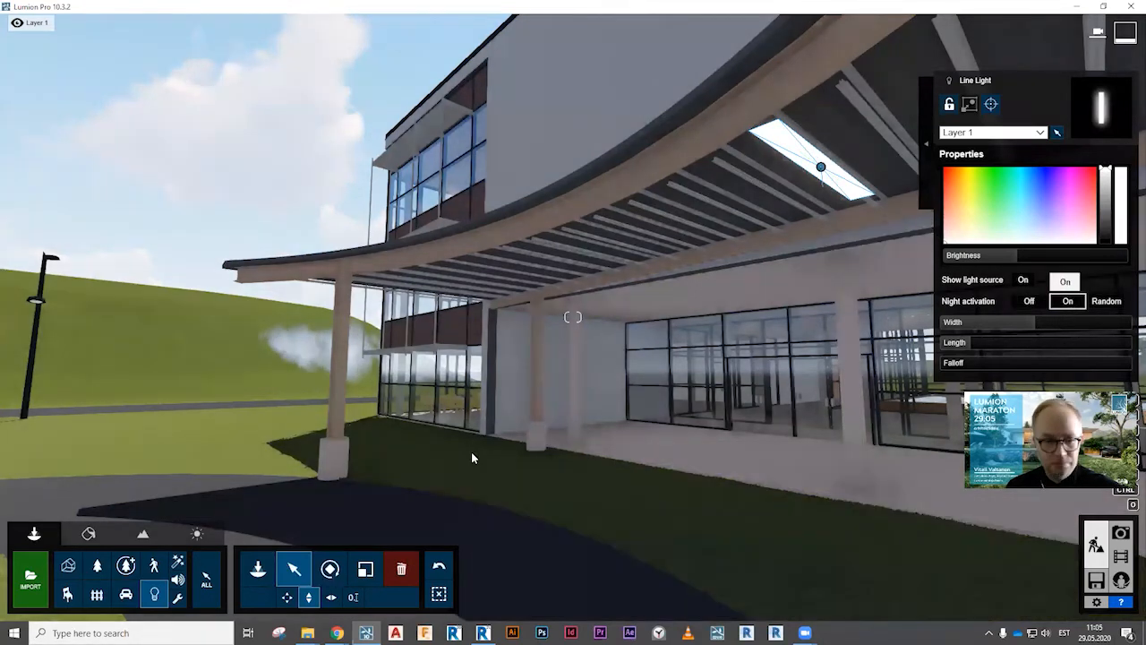
# Place a Lamp24 spotlight on the front edge of the curved canopy, beside the line light.
pyautogui.click(258, 569)
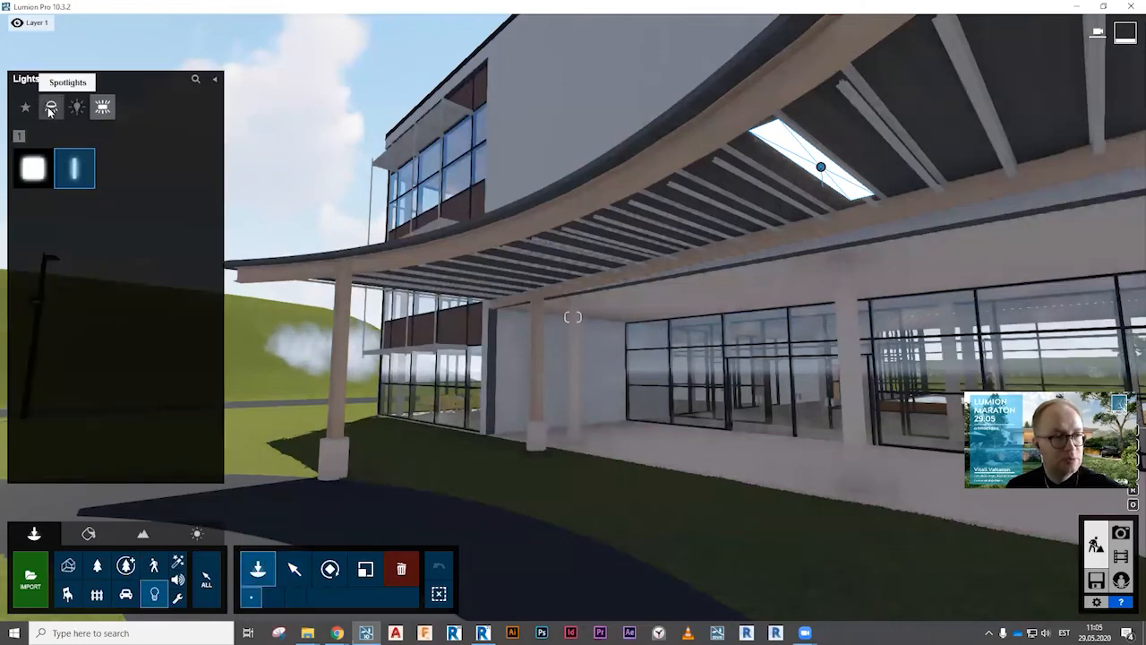
pyautogui.click(50, 108)
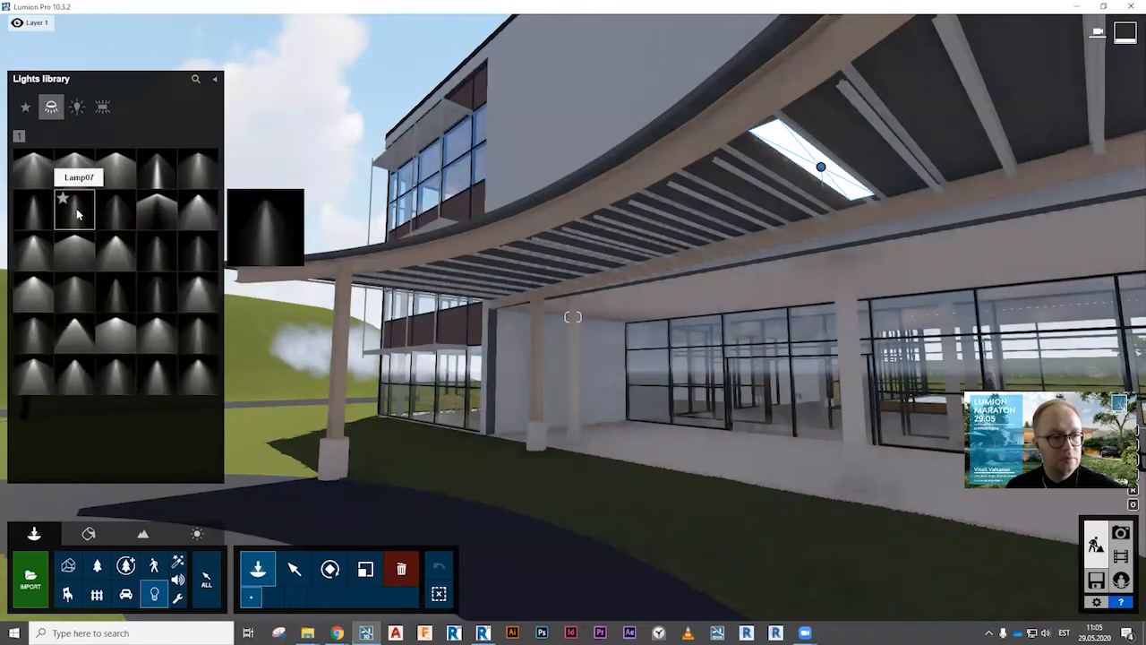
pyautogui.click(74, 207)
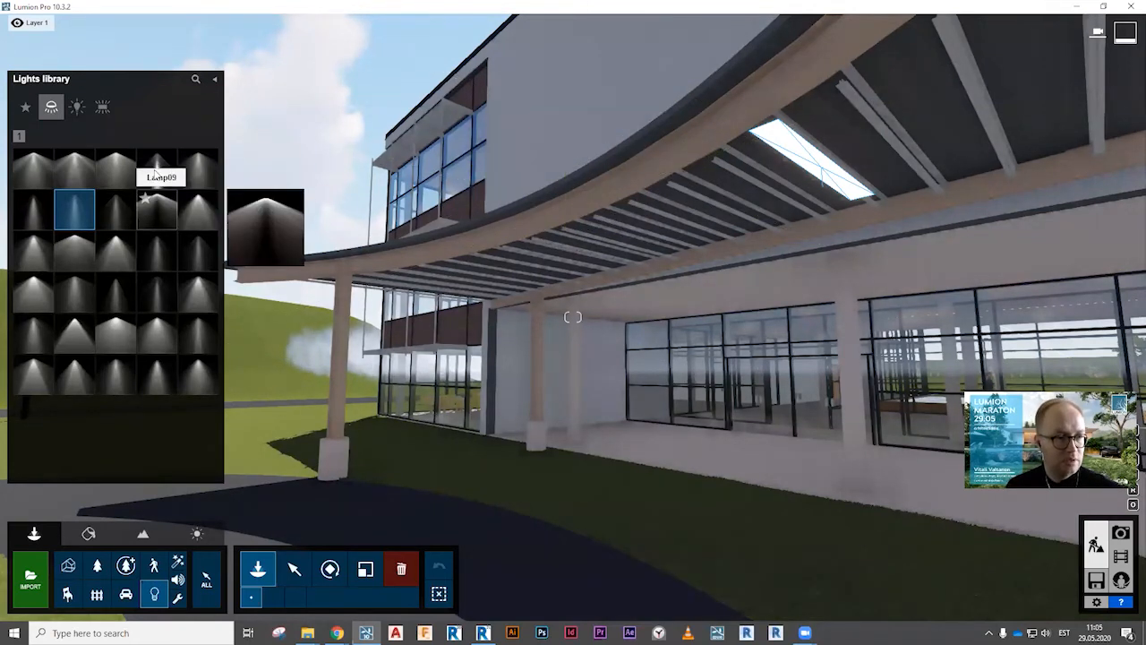
pyautogui.click(157, 333)
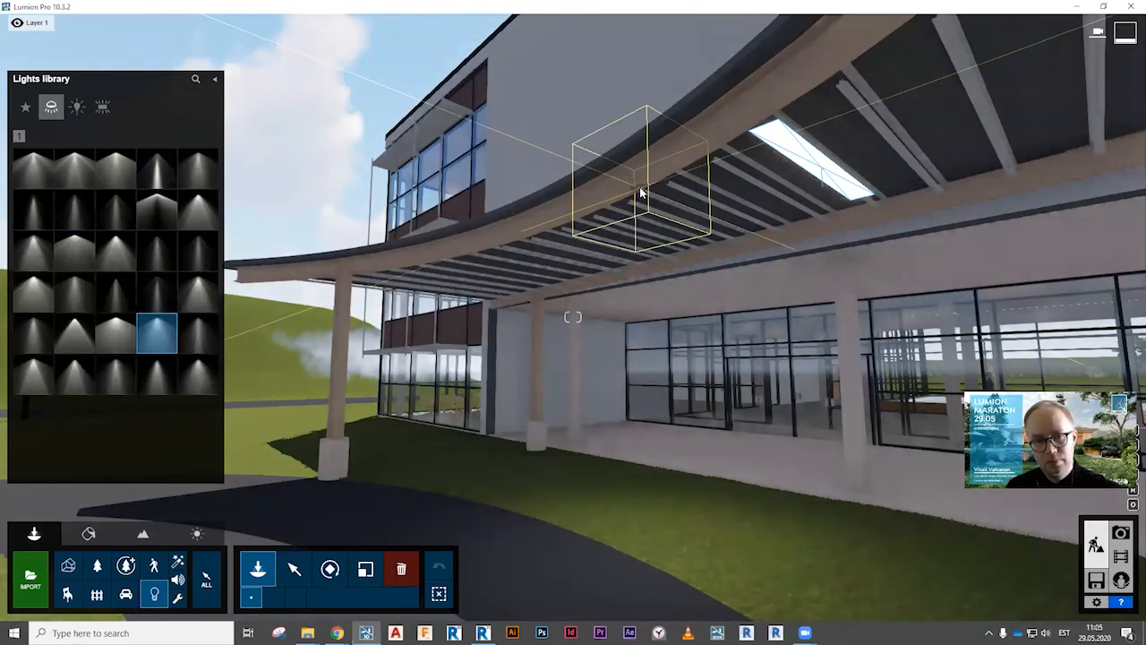
pyautogui.click(639, 185)
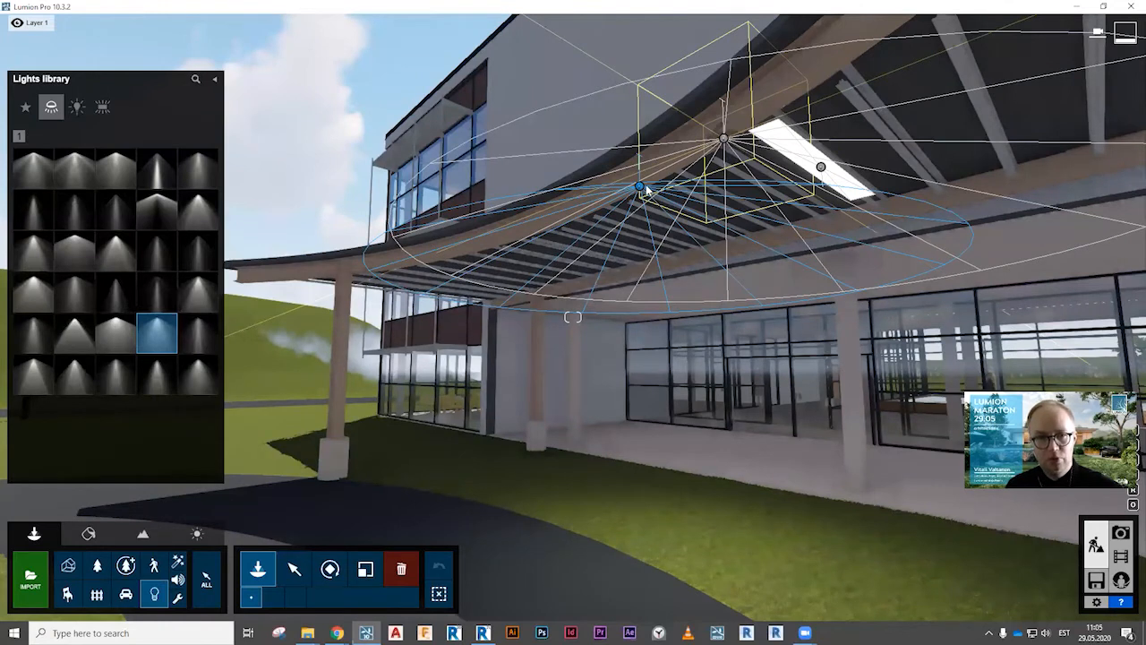
pyautogui.press('Escape')
# Show the canopy spotlight's light source and try its night activation on and off.
pyautogui.click(294, 570)
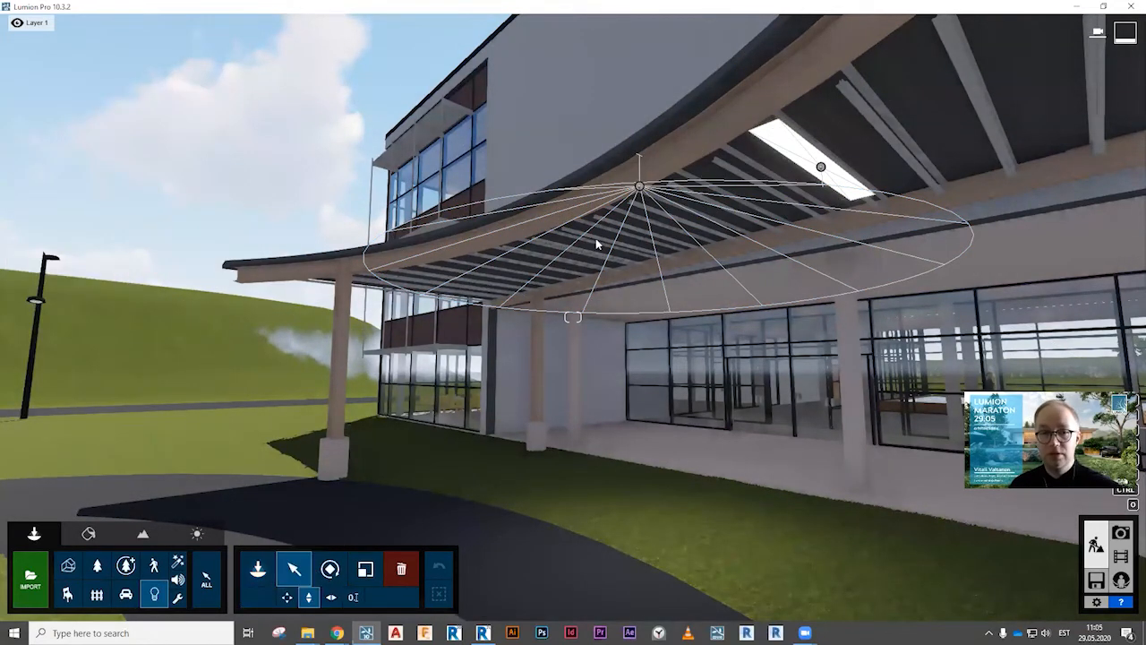
pyautogui.click(639, 186)
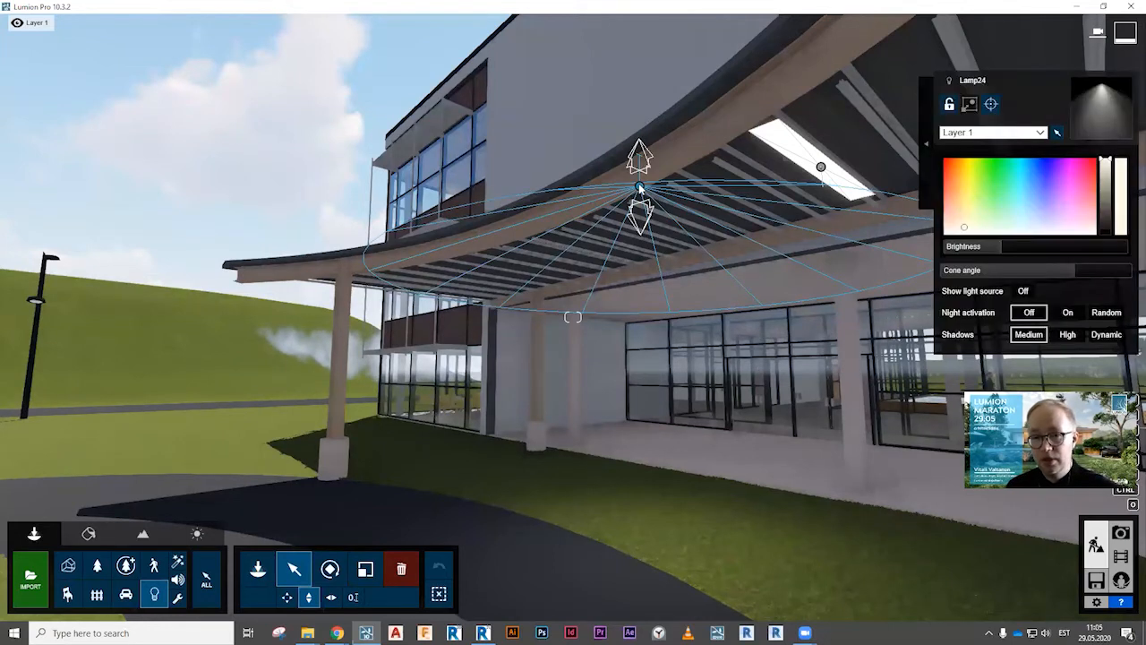
pyautogui.click(288, 597)
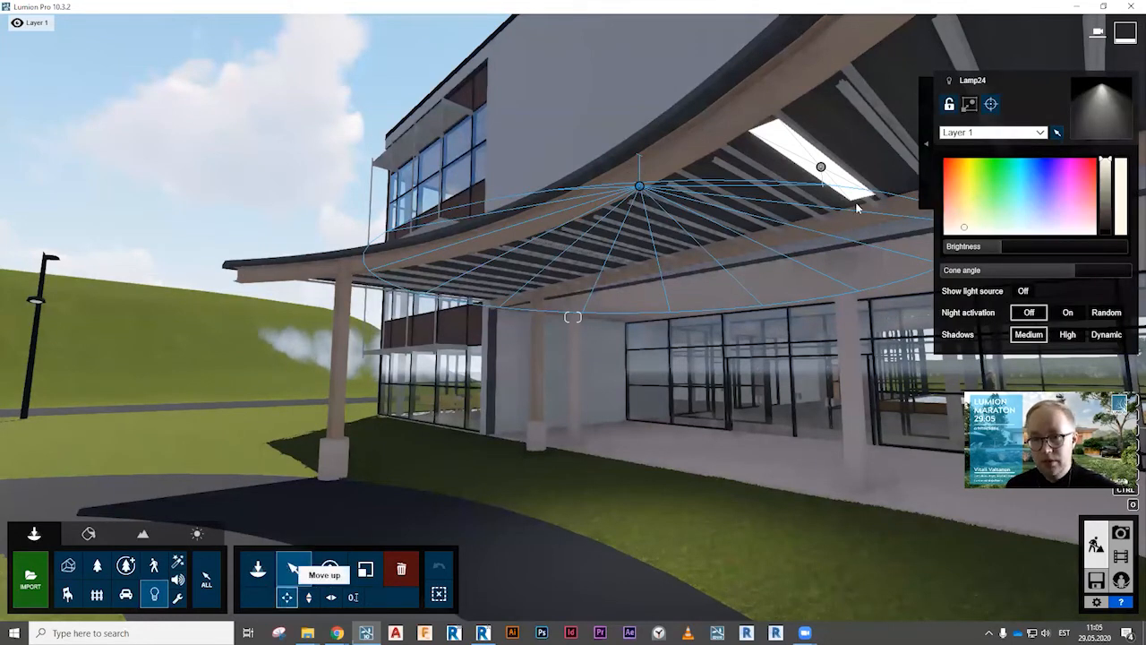
pyautogui.click(1068, 314)
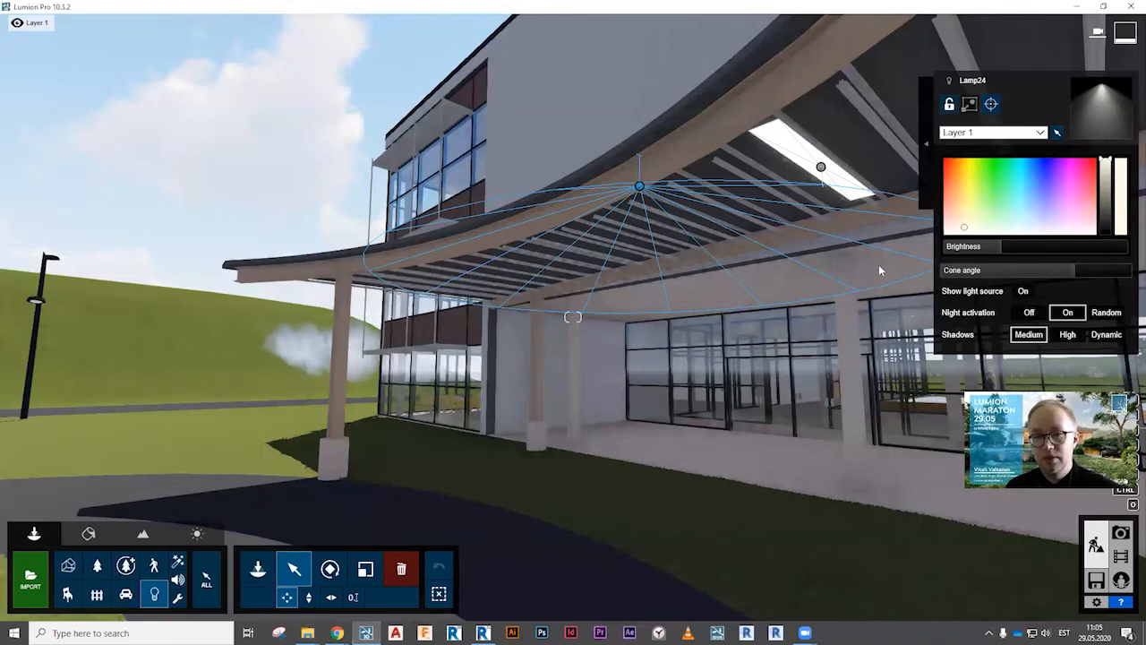
pyautogui.click(1027, 311)
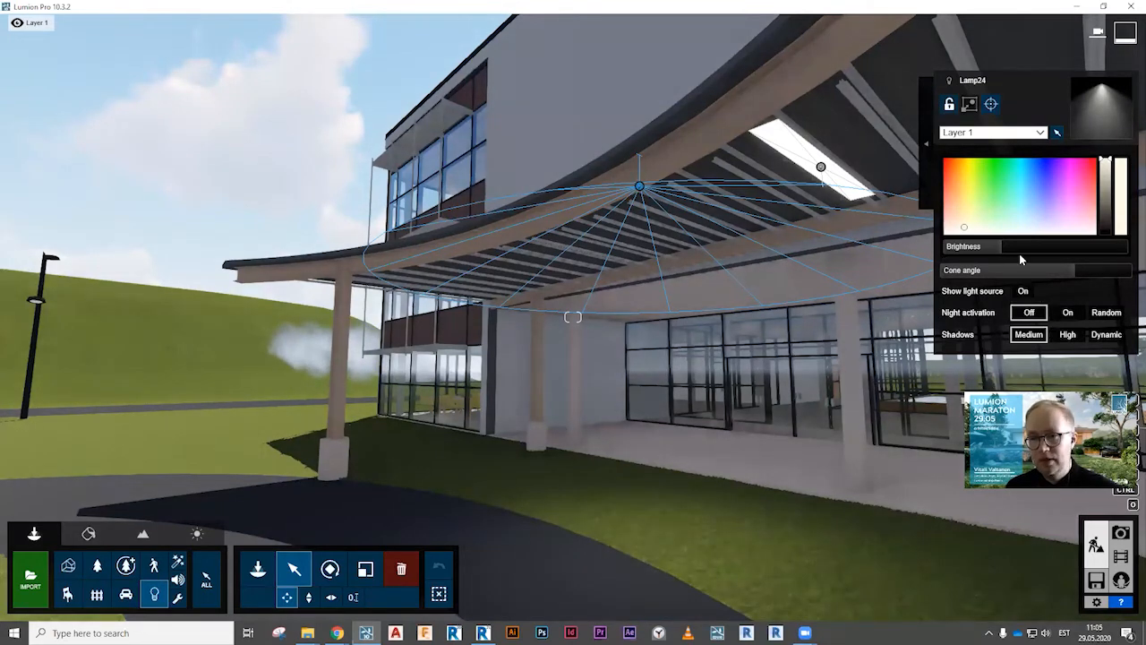
# Narrow the spotlight's cone angle, raise its brightness slightly and set its night activation to On.
pyautogui.click(1072, 271)
pyautogui.moveTo(1028, 275); pyautogui.dragTo(1061, 274)
pyautogui.moveTo(997, 242)
pyautogui.mouseDown()
pyautogui.moveTo(1028, 247)
pyautogui.moveTo(1008, 247)
pyautogui.mouseUp()
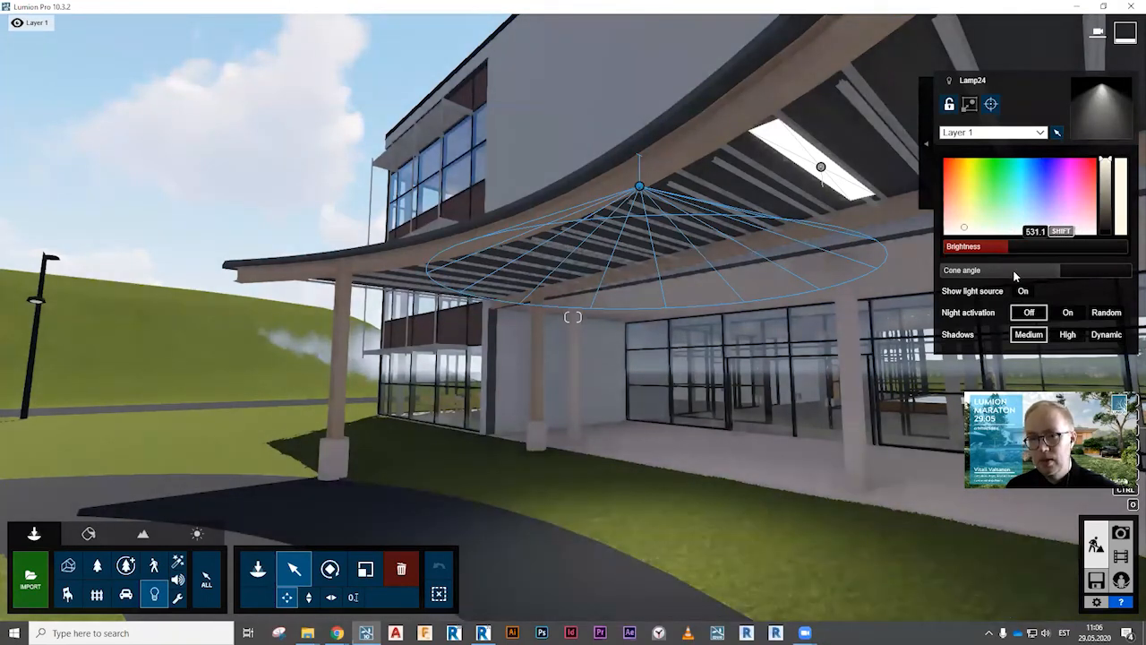
pyautogui.click(1068, 313)
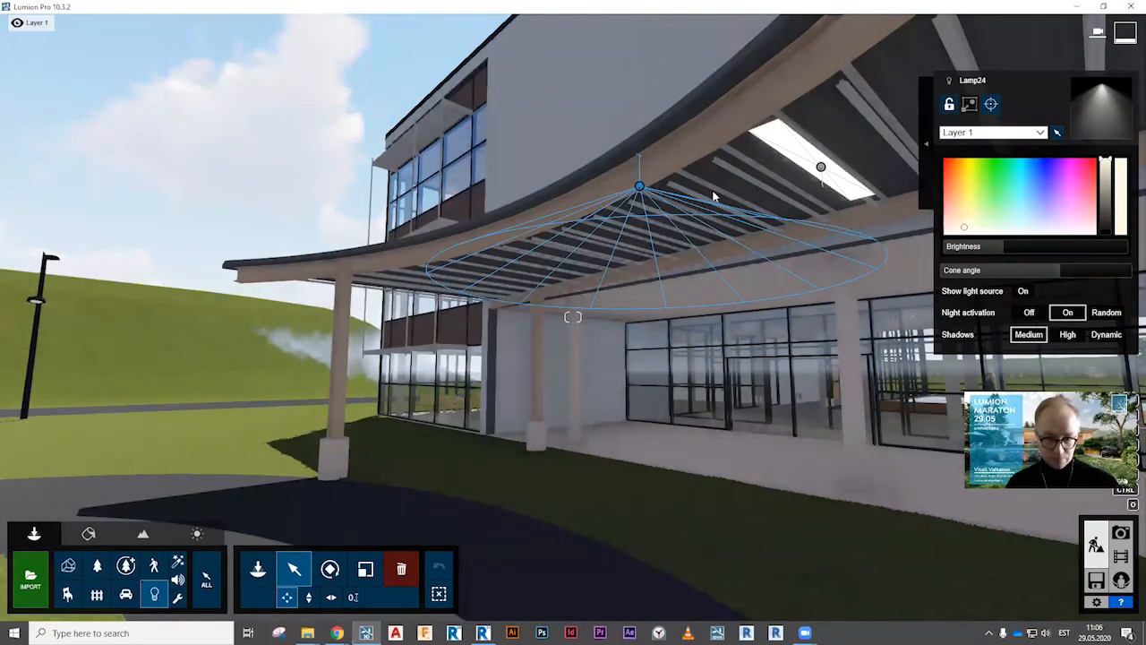
# Copy the spotlight twice along the curved front edge of the canopy.
pyautogui.moveTo(643, 190)
pyautogui.moveTo(643, 190); pyautogui.dragTo(901, 18)
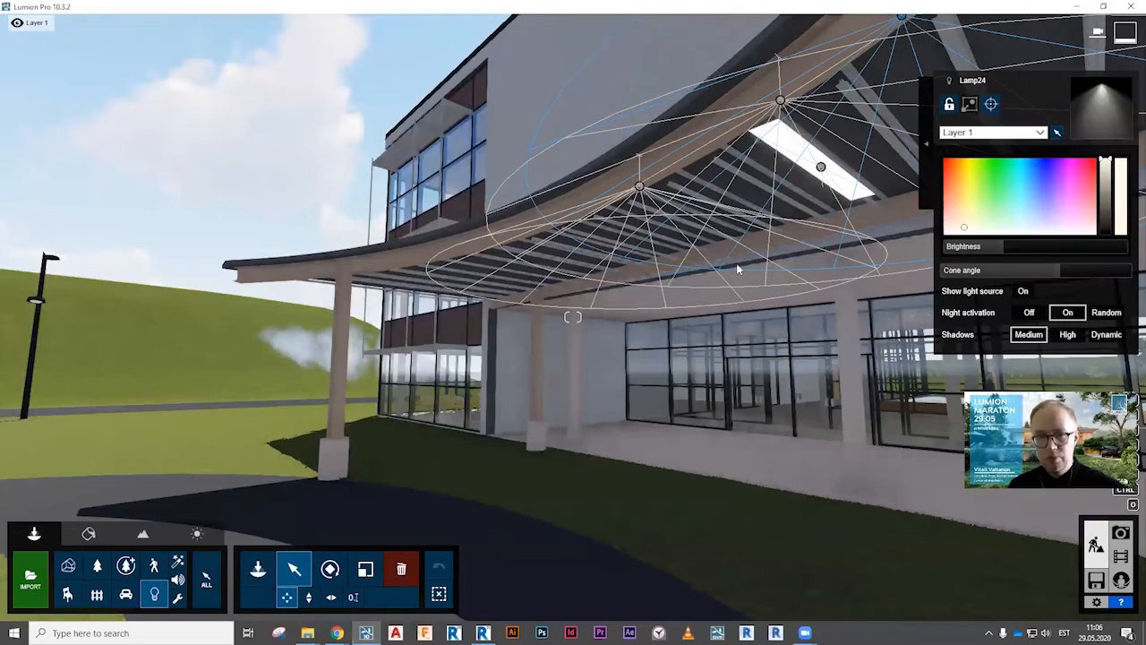
# Lower the sun to night to examine the canopy lights, and raise it back to daytime.
pyautogui.press('s')
pyautogui.moveTo(739, 261); pyautogui.dragTo(1024, 345, button='right')
pyautogui.press('a')
pyautogui.press('w')
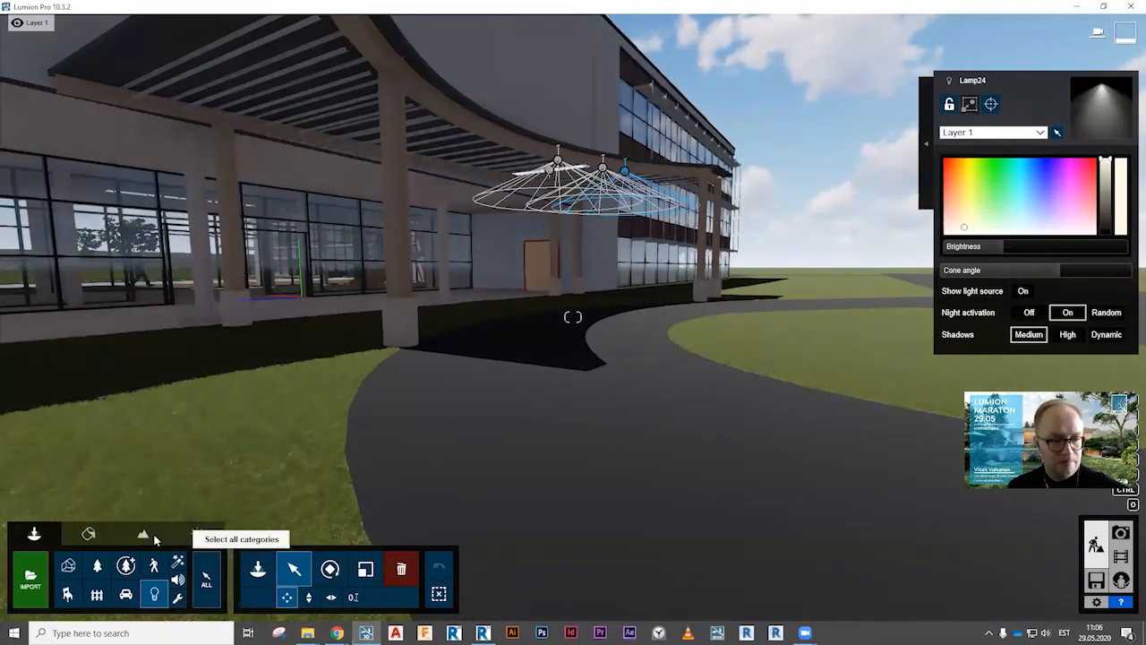
pyautogui.click(196, 535)
pyautogui.click(196, 534)
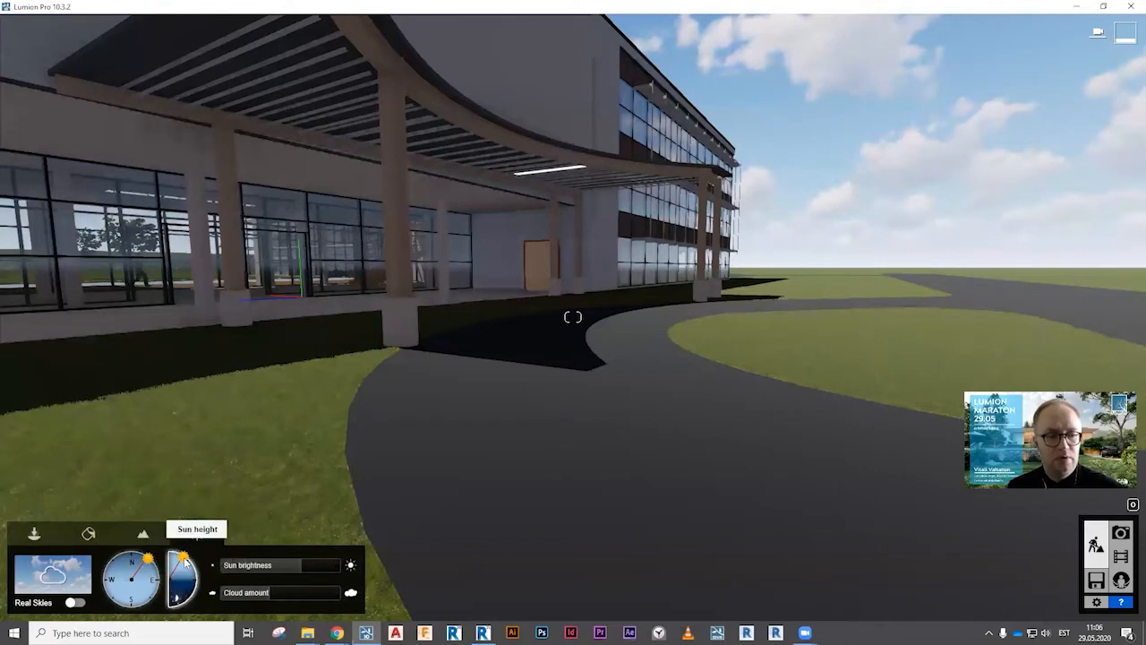
pyautogui.moveTo(184, 560); pyautogui.dragTo(174, 609)
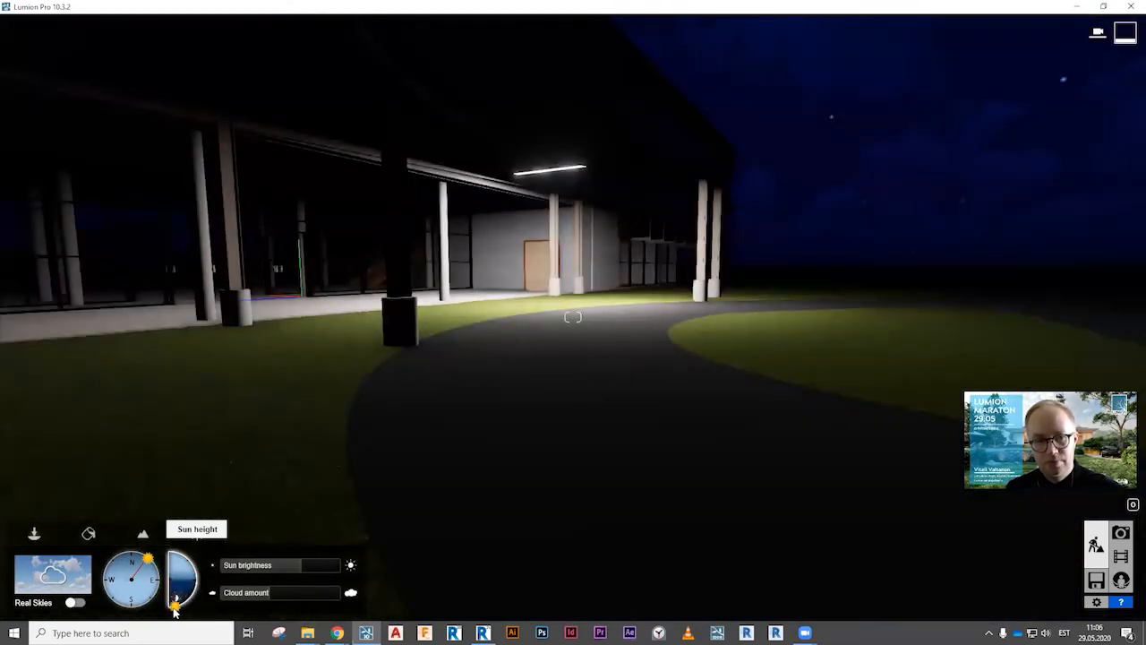
pyautogui.moveTo(207, 568); pyautogui.dragTo(187, 602)
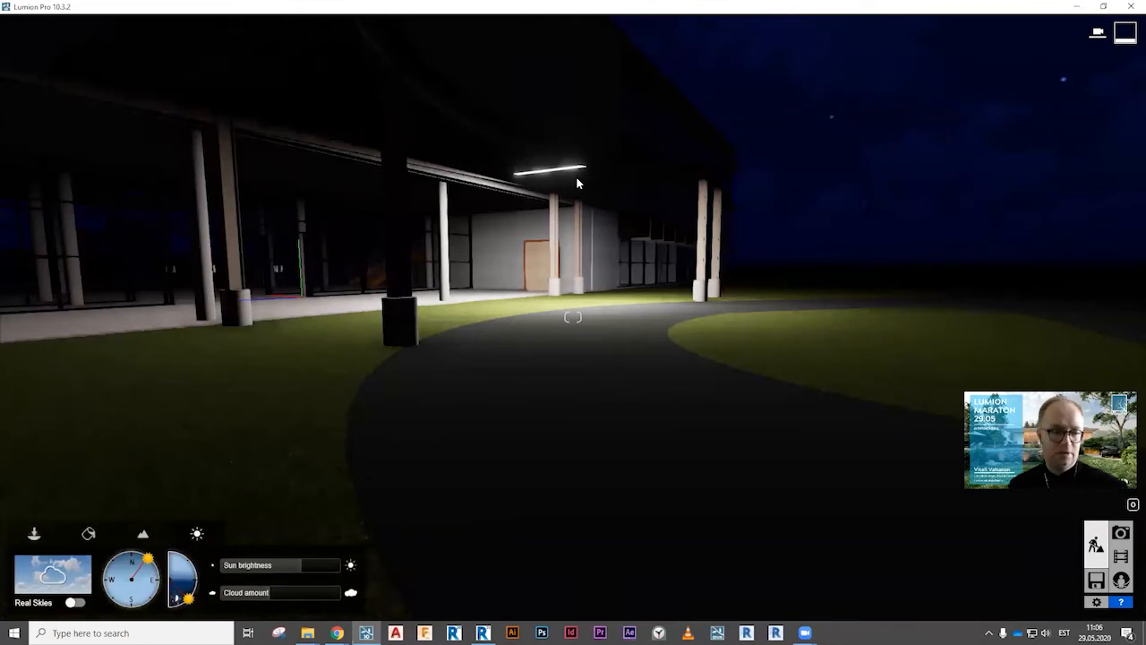
pyautogui.moveTo(193, 592); pyautogui.dragTo(186, 557)
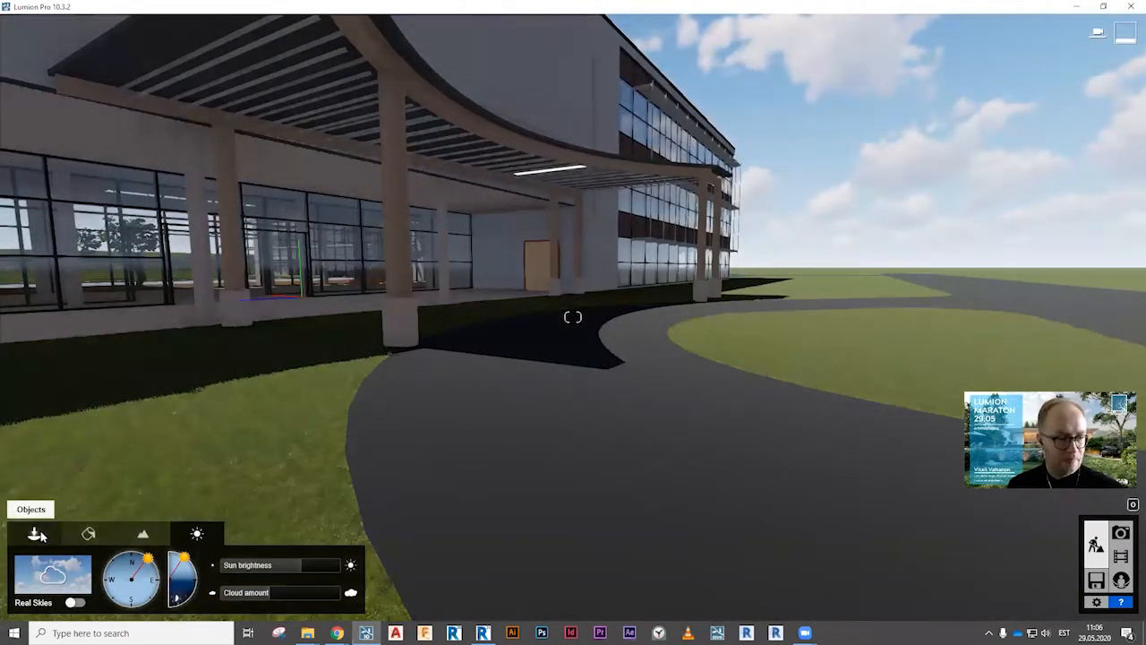
# Place a clip plane from the utilities library over the building's courtyard, cutting the model near ground level.
pyautogui.click(36, 535)
pyautogui.click(154, 595)
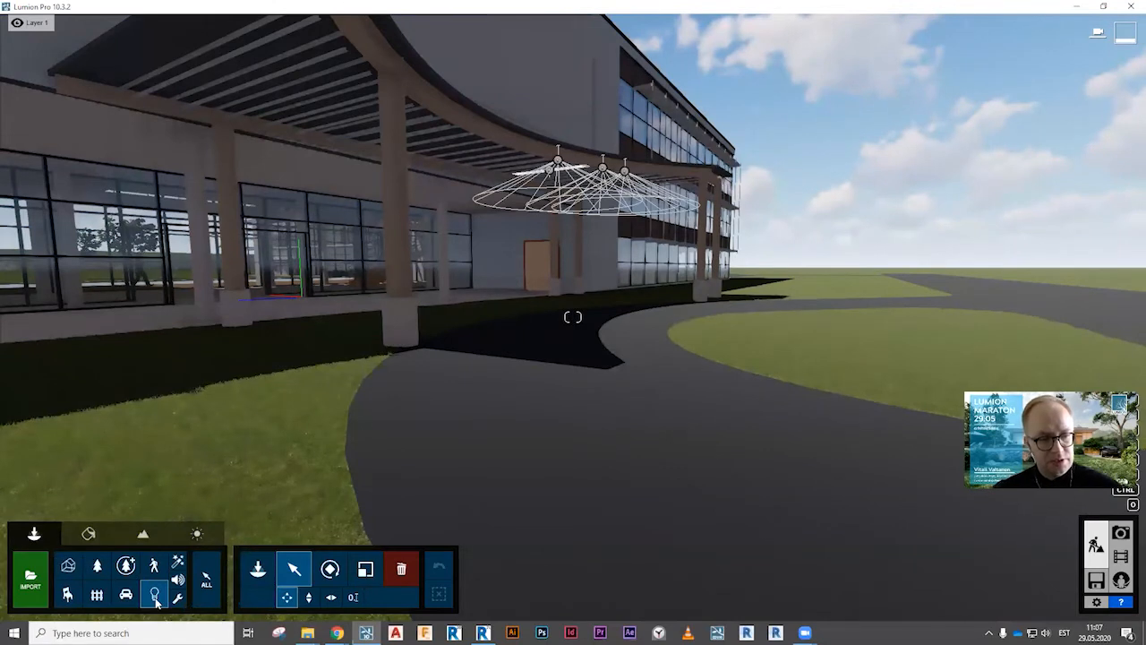
pyautogui.click(178, 598)
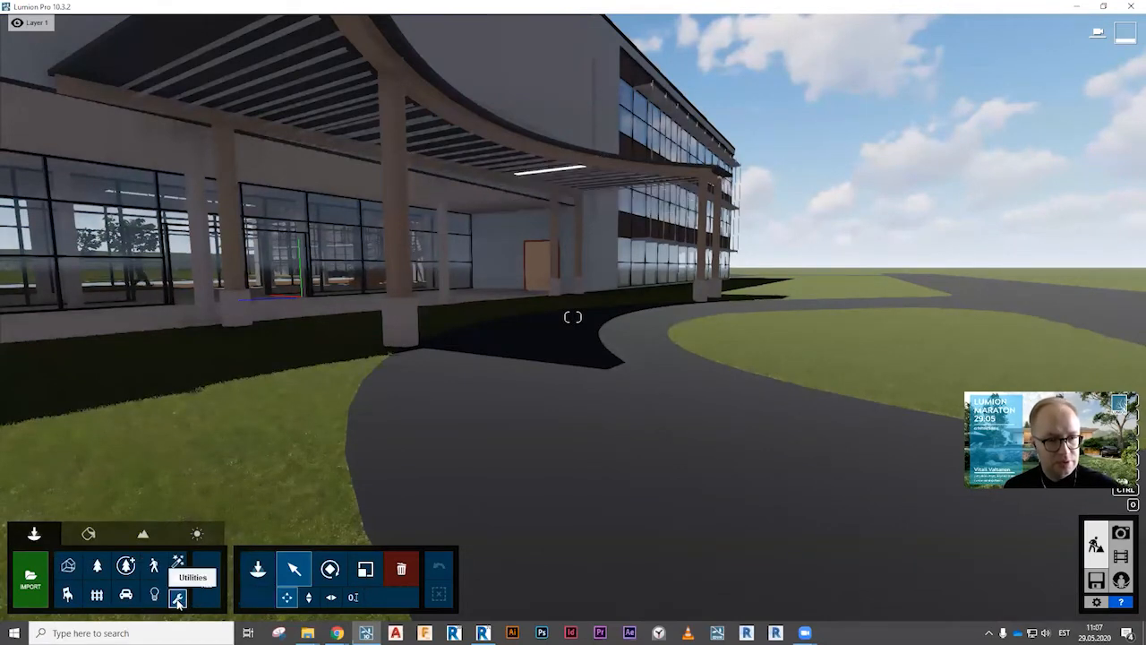
pyautogui.click(258, 569)
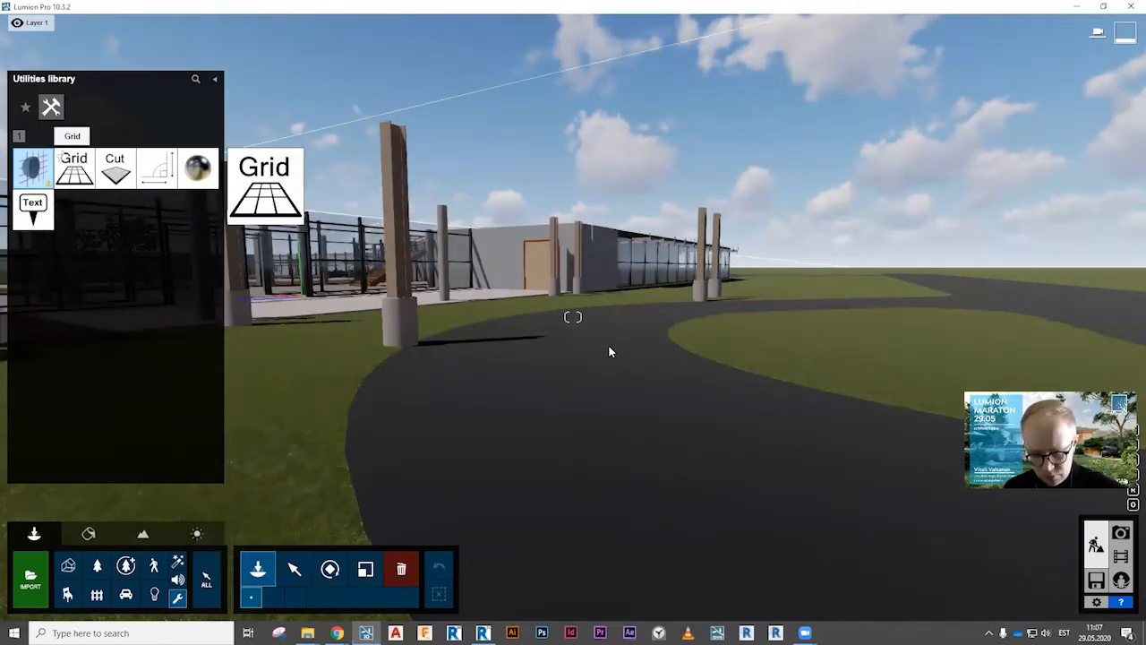
pyautogui.press('a')
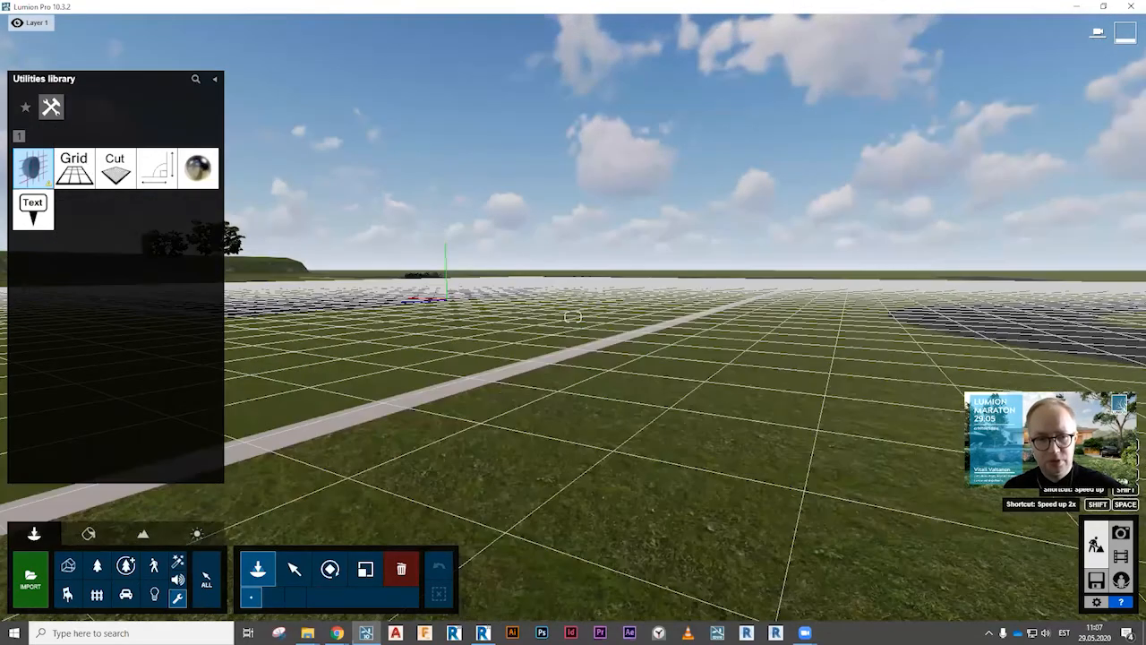
pyautogui.press('q')
pyautogui.press('q')
pyautogui.moveTo(514, 376); pyautogui.dragTo(519, 408, button='right')
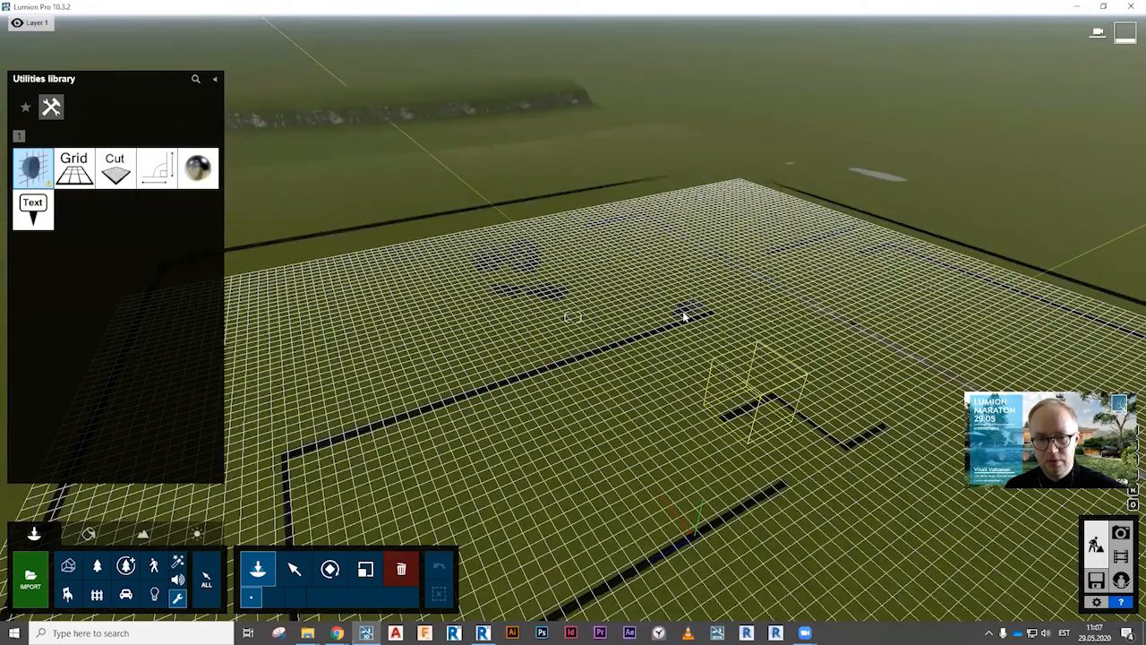
pyautogui.press('a')
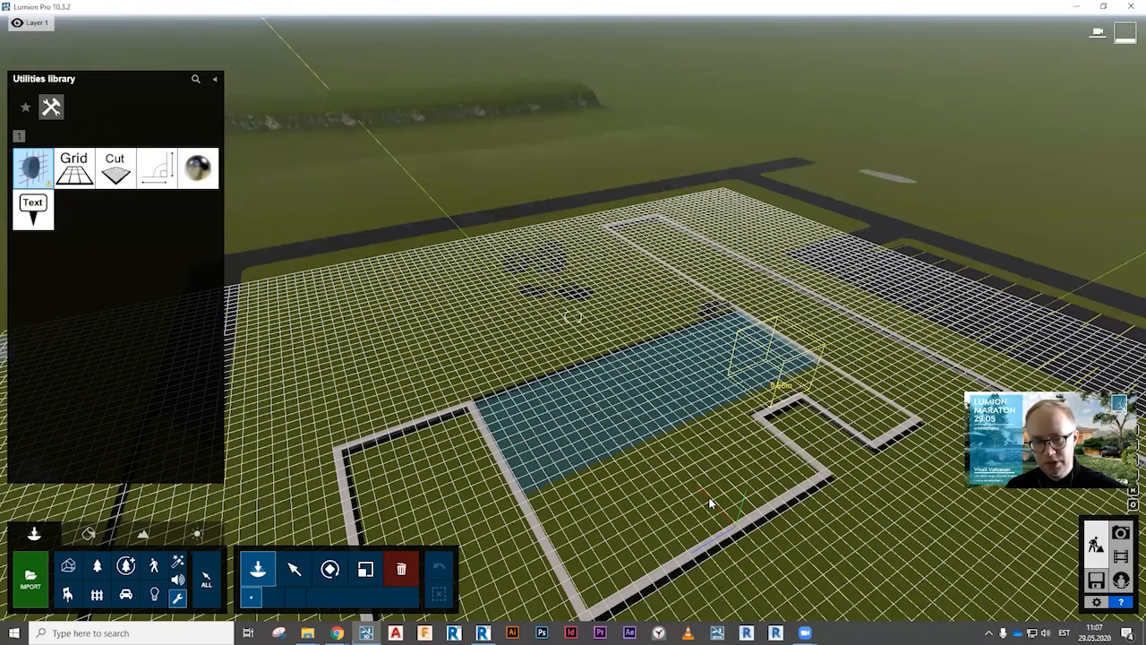
pyautogui.click(718, 500)
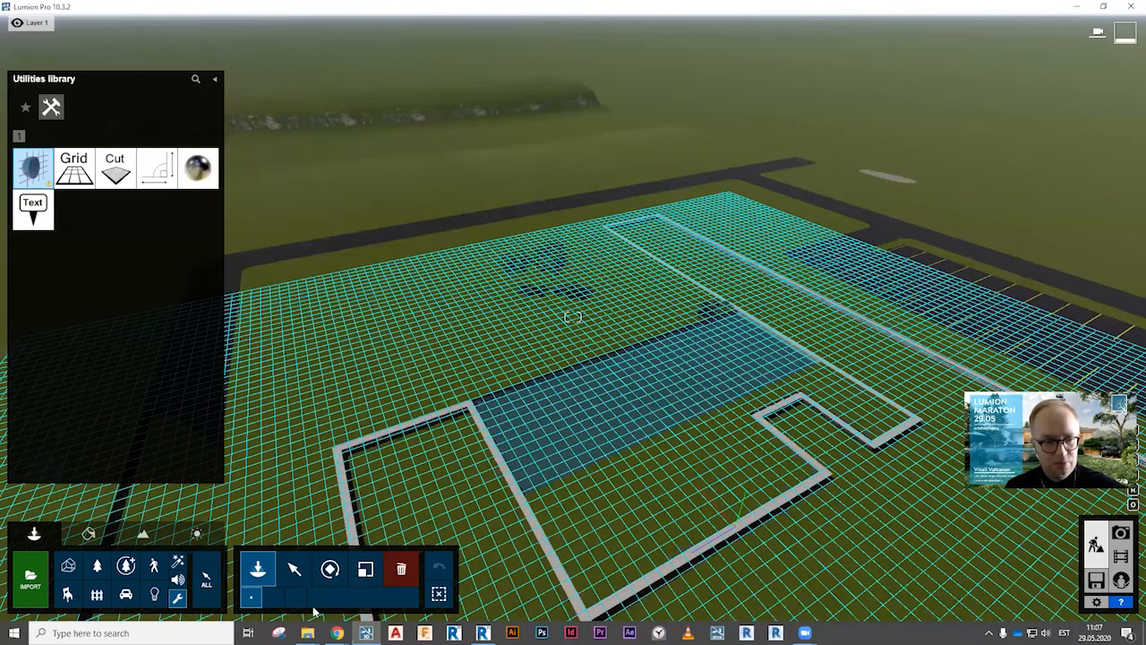
# Move the clip plane up and down to section the building at different floors, ending at an upper floor.
pyautogui.click(294, 568)
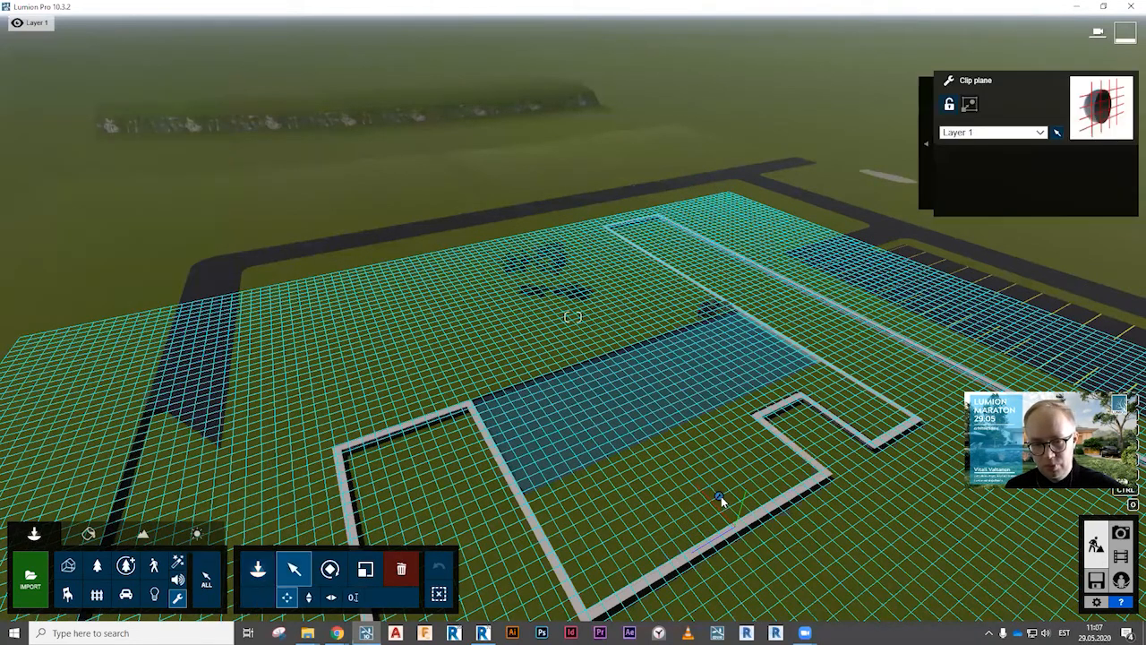
pyautogui.moveTo(718, 497); pyautogui.dragTo(739, 302)
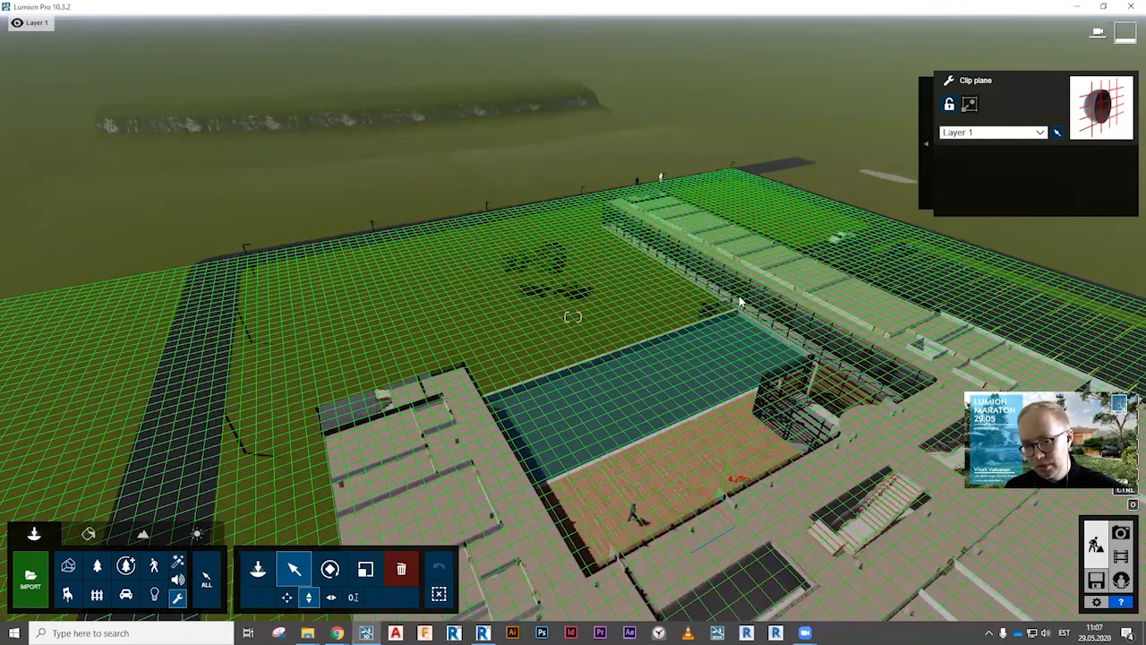
pyautogui.moveTo(736, 257); pyautogui.dragTo(731, 119)
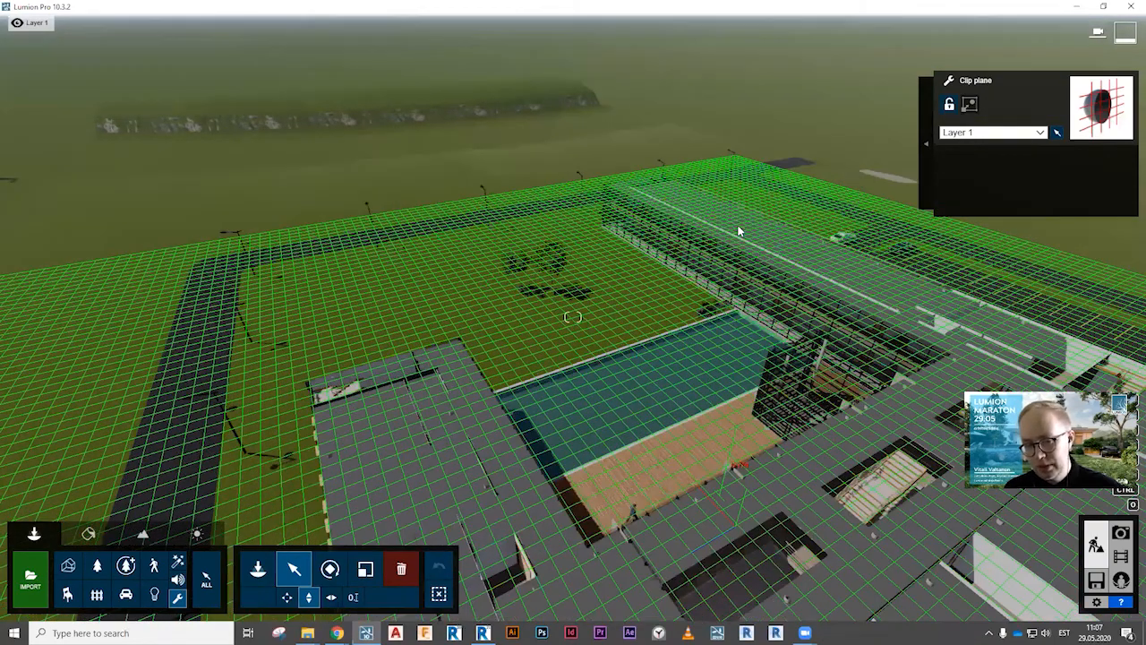
pyautogui.moveTo(737, 296); pyautogui.dragTo(732, 334)
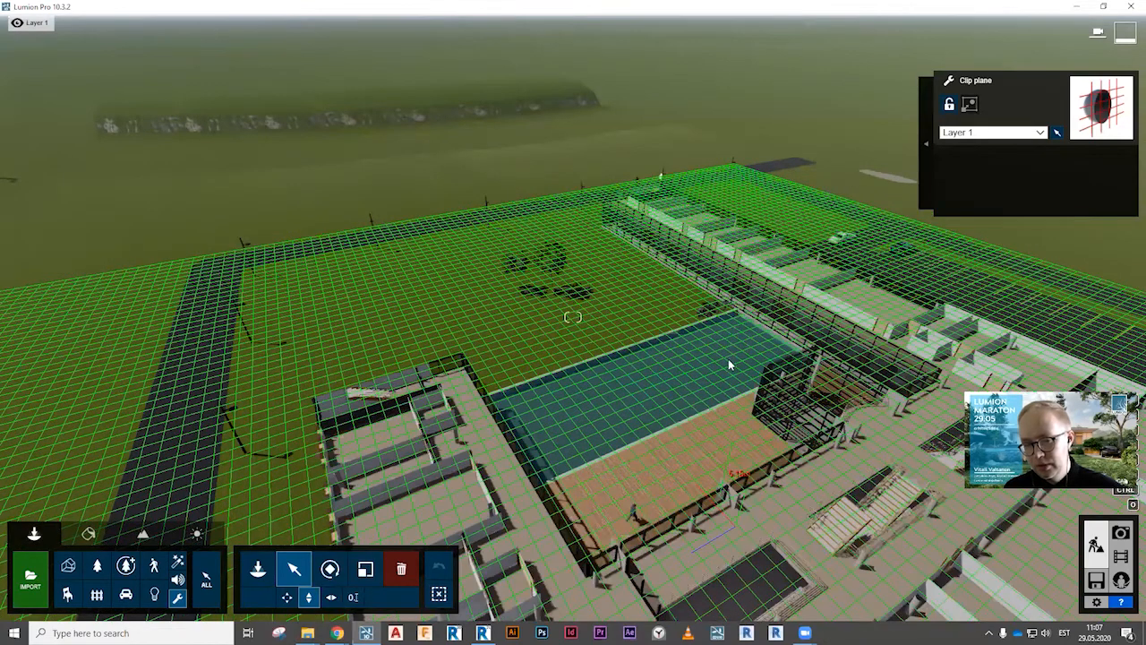
pyautogui.moveTo(743, 238); pyautogui.dragTo(739, 218)
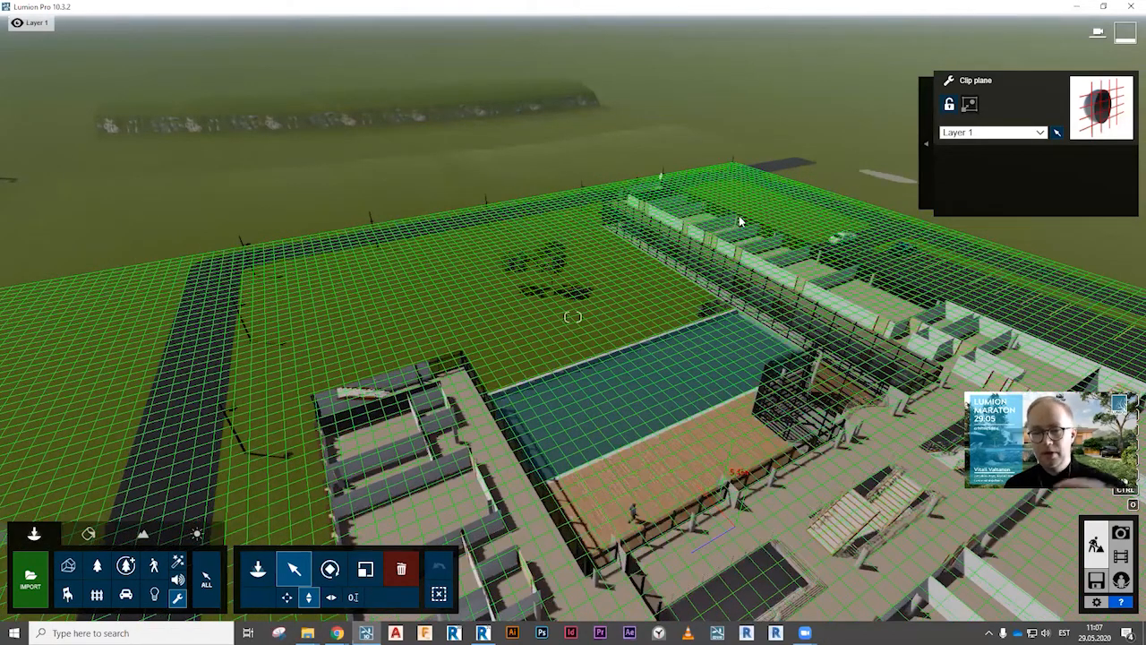
pyautogui.moveTo(734, 160); pyautogui.dragTo(727, 101)
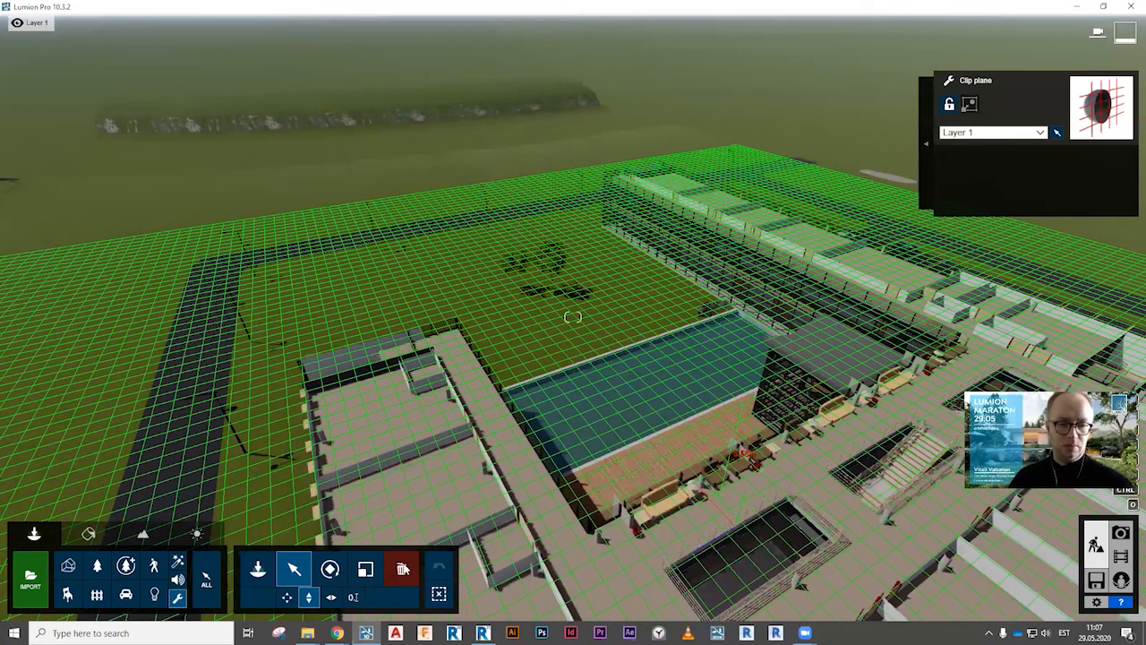
# Delete the clip plane that is sectioning the courtyard building.
pyautogui.click(746, 404)
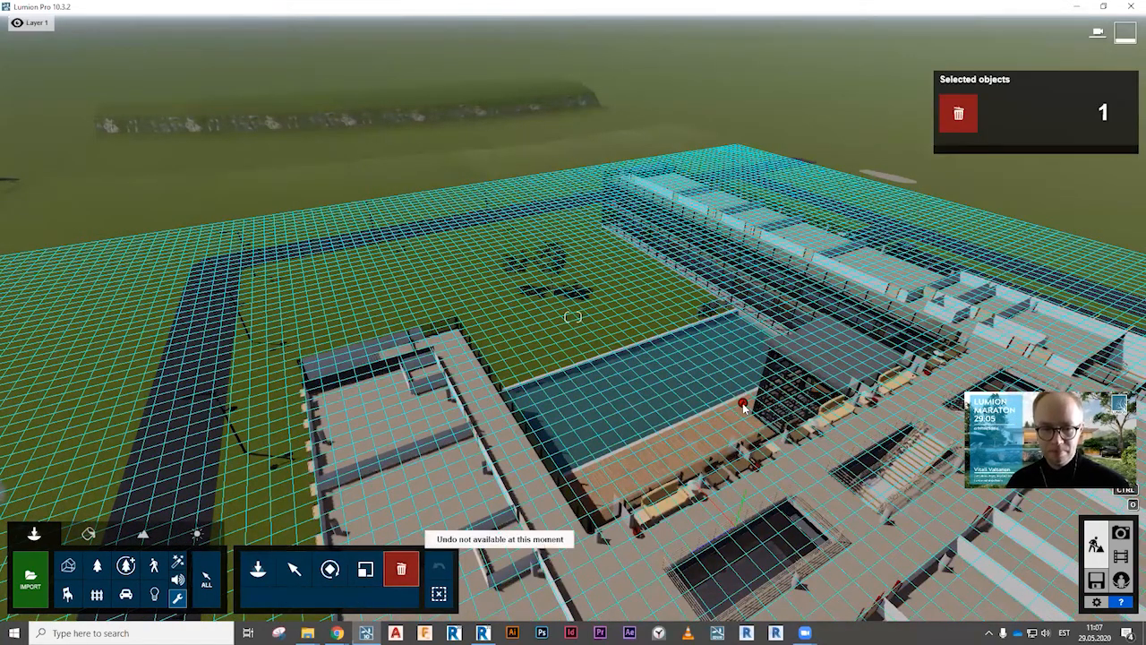
pyautogui.press('Delete')
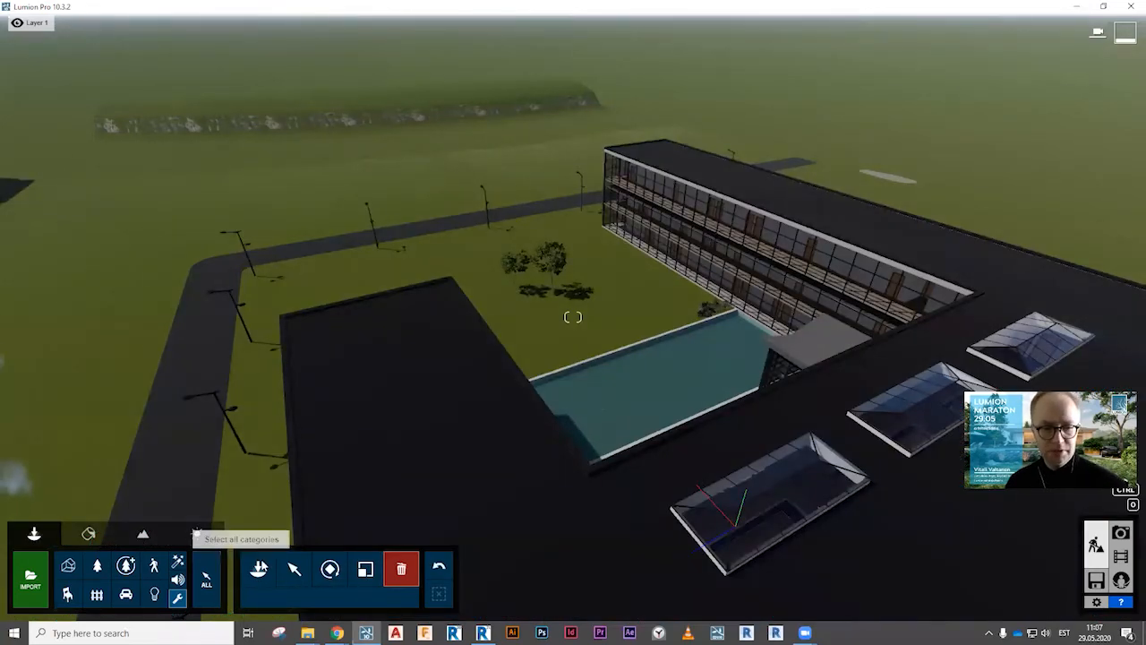
pyautogui.click(260, 564)
pyautogui.moveTo(168, 172)
pyautogui.press('ctrl')
pyautogui.press('ctrl')
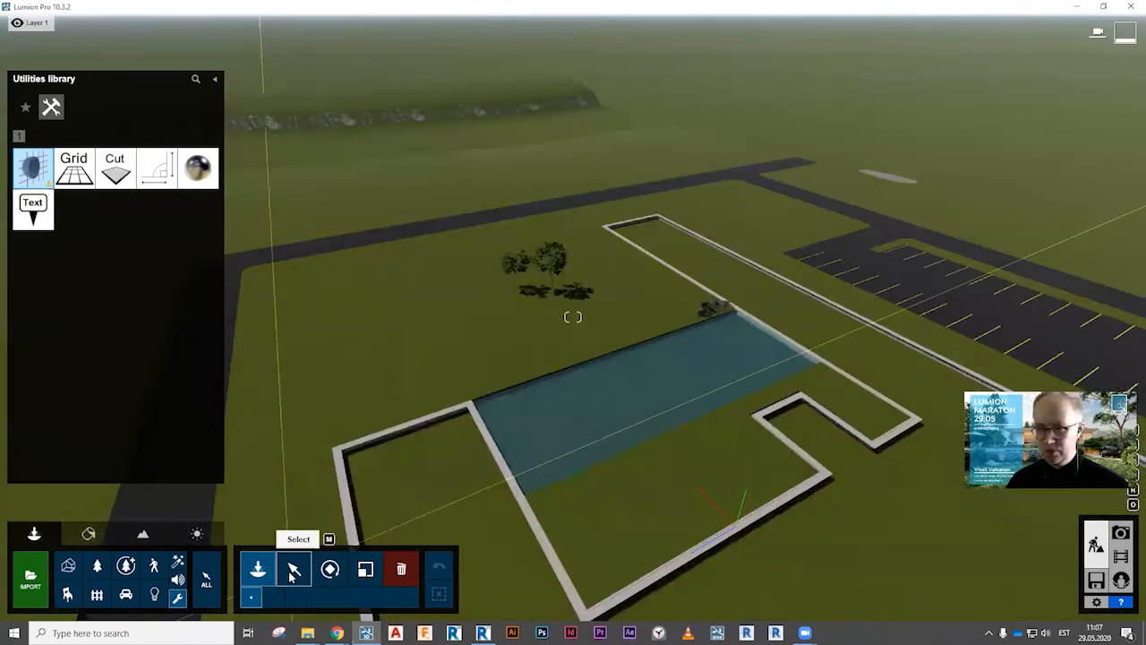
pyautogui.click(293, 573)
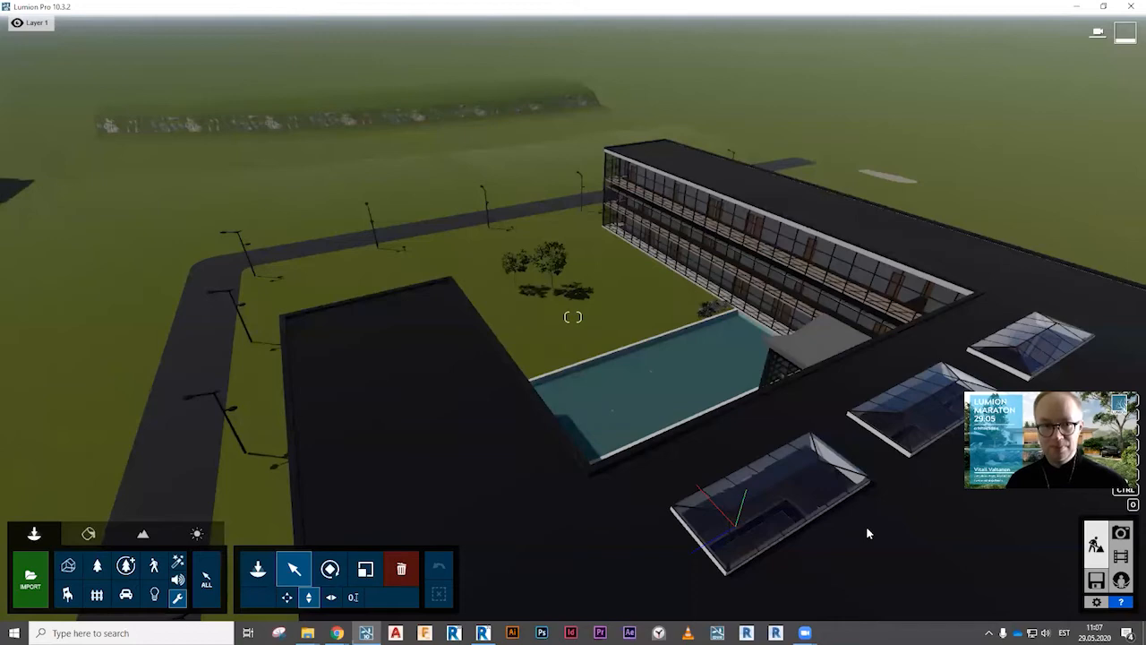
# Position the camera low over the courtyard lawn, looking along the glazed wing towards the pool and canopy.
pyautogui.press('w')
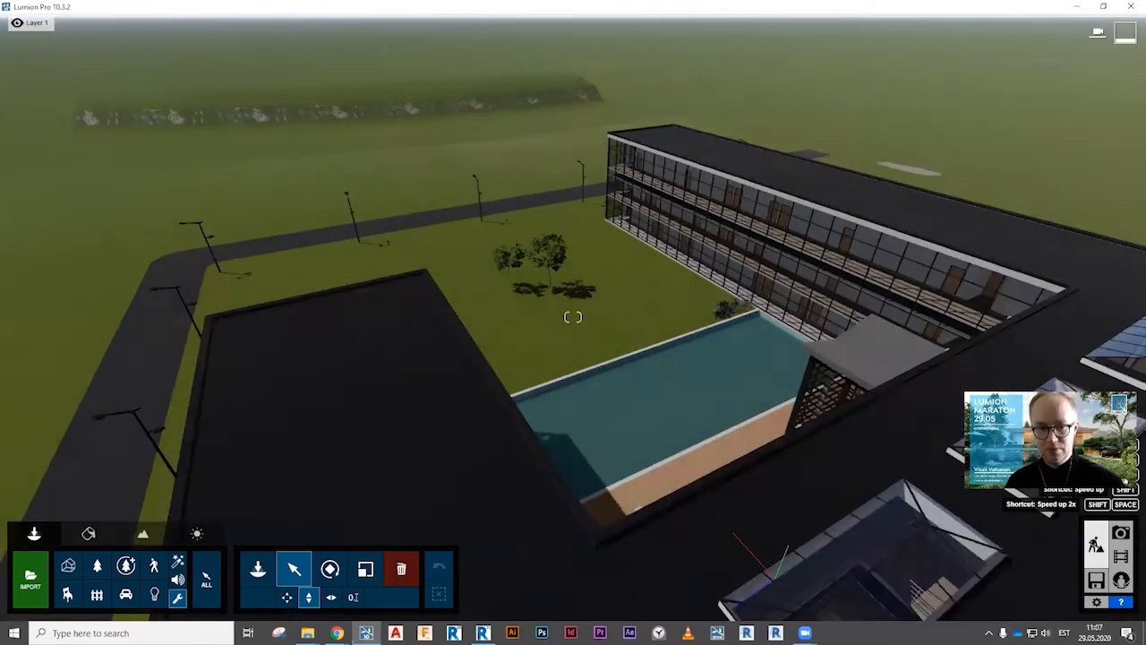
pyautogui.press('w')
pyautogui.press('w')
pyautogui.moveTo(573, 317); pyautogui.dragTo(769, 268, button='right')
pyautogui.press('s')
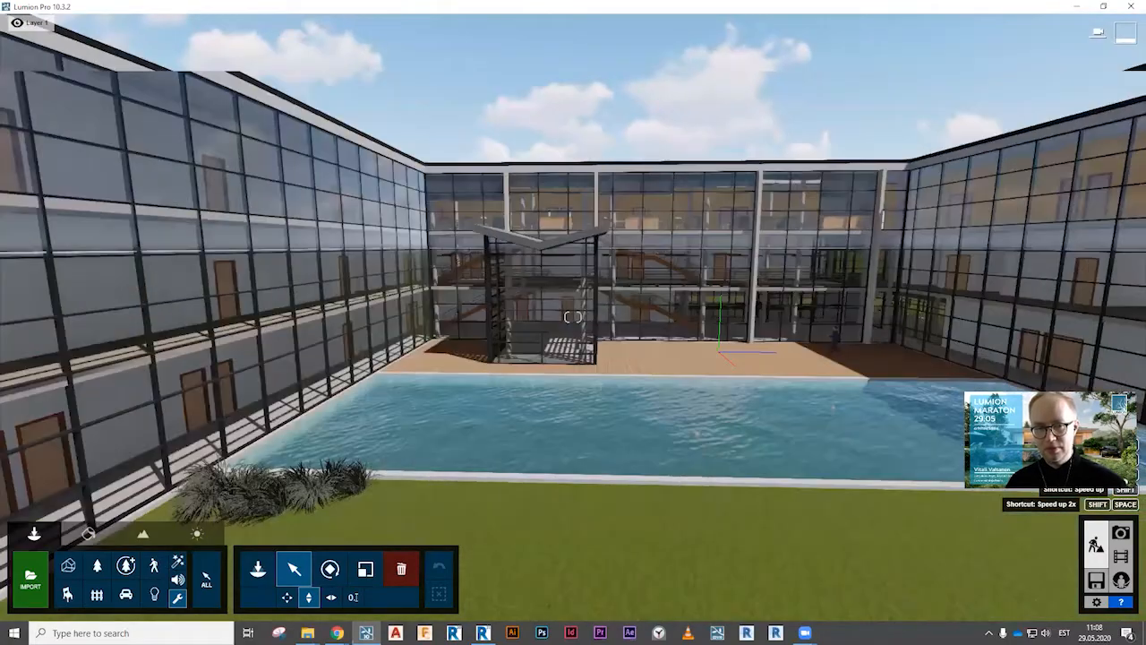
pyautogui.press('s')
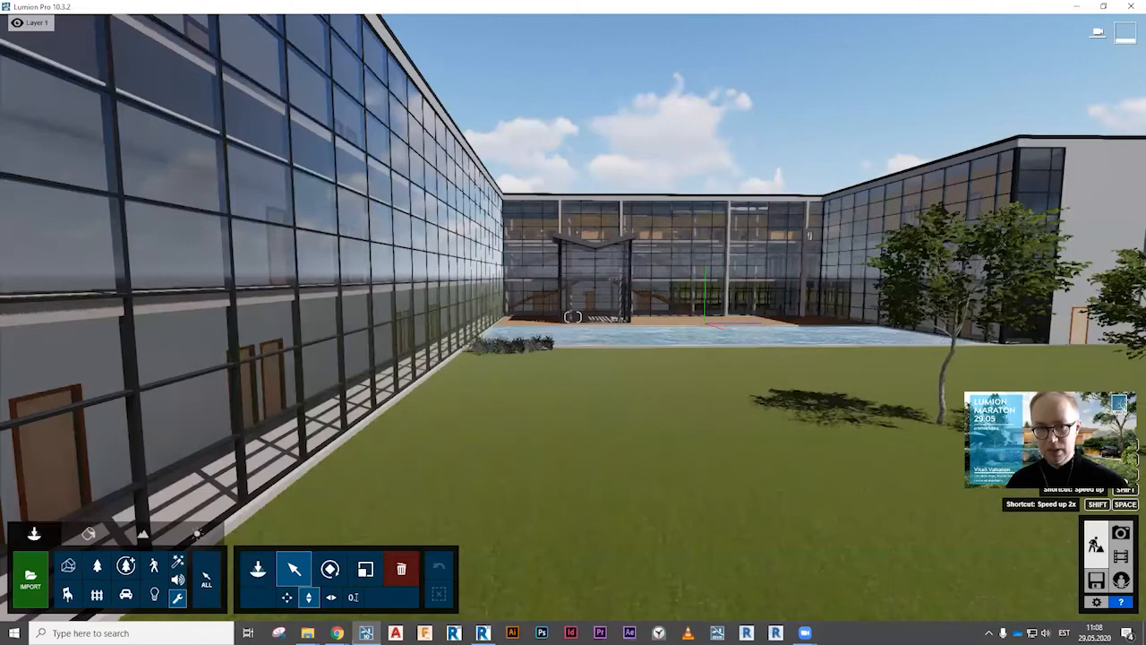
pyautogui.press('w')
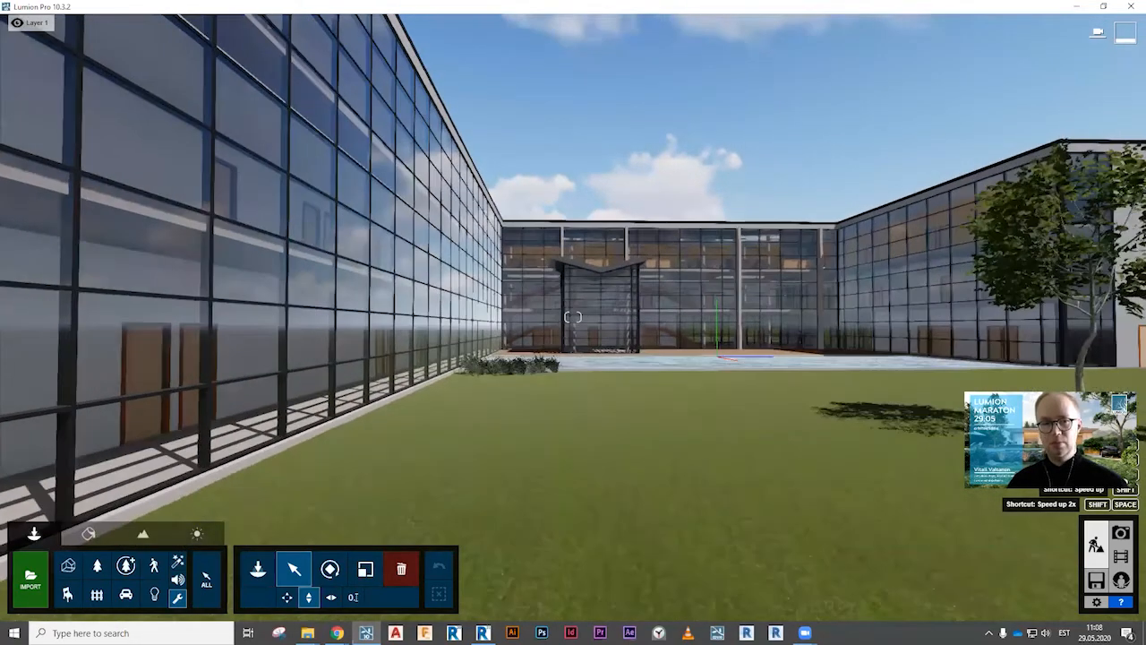
pyautogui.moveTo(685, 450); pyautogui.dragTo(693, 434, button='right')
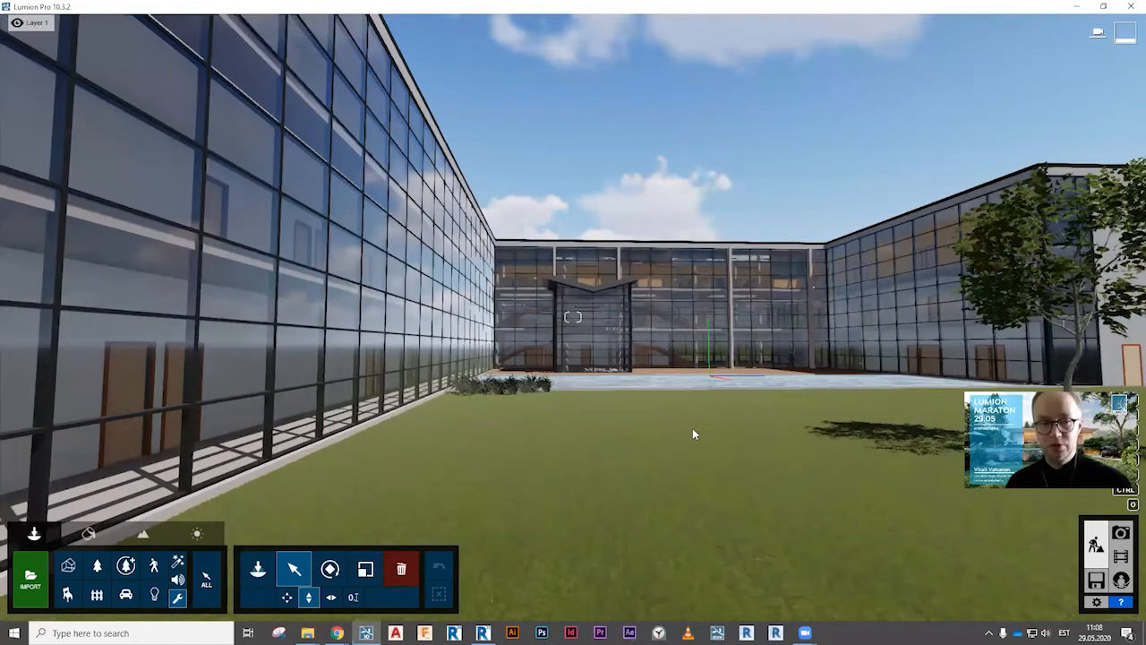
# Switch to Photo mode and store the current courtyard view in the first photo slot.
pyautogui.click(1121, 533)
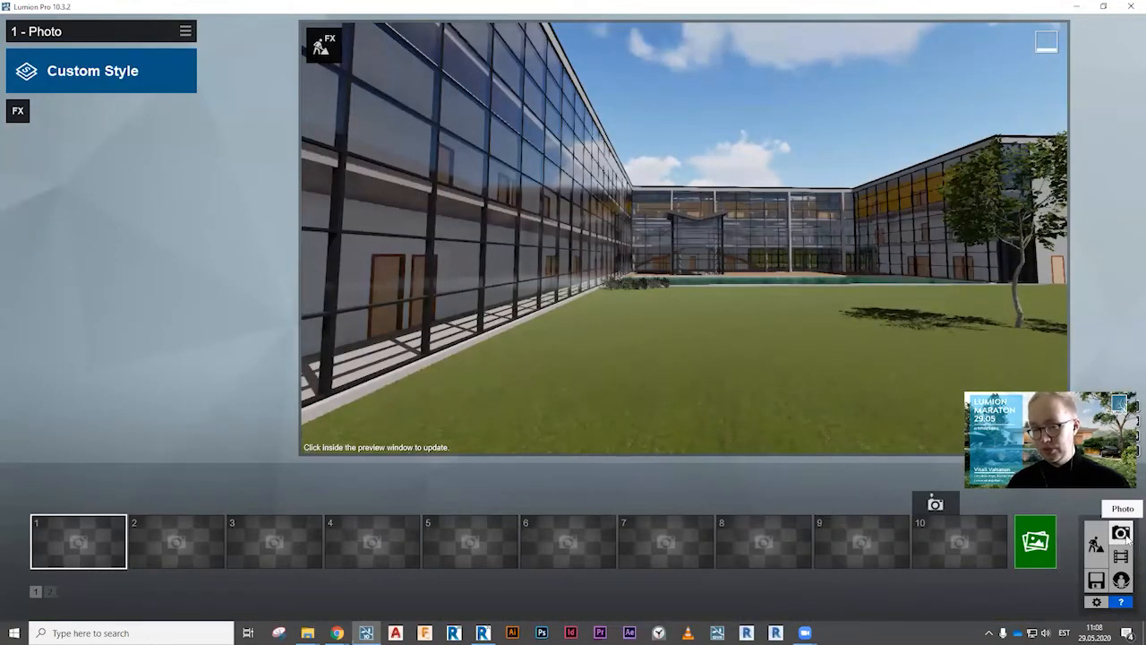
pyautogui.click(1097, 544)
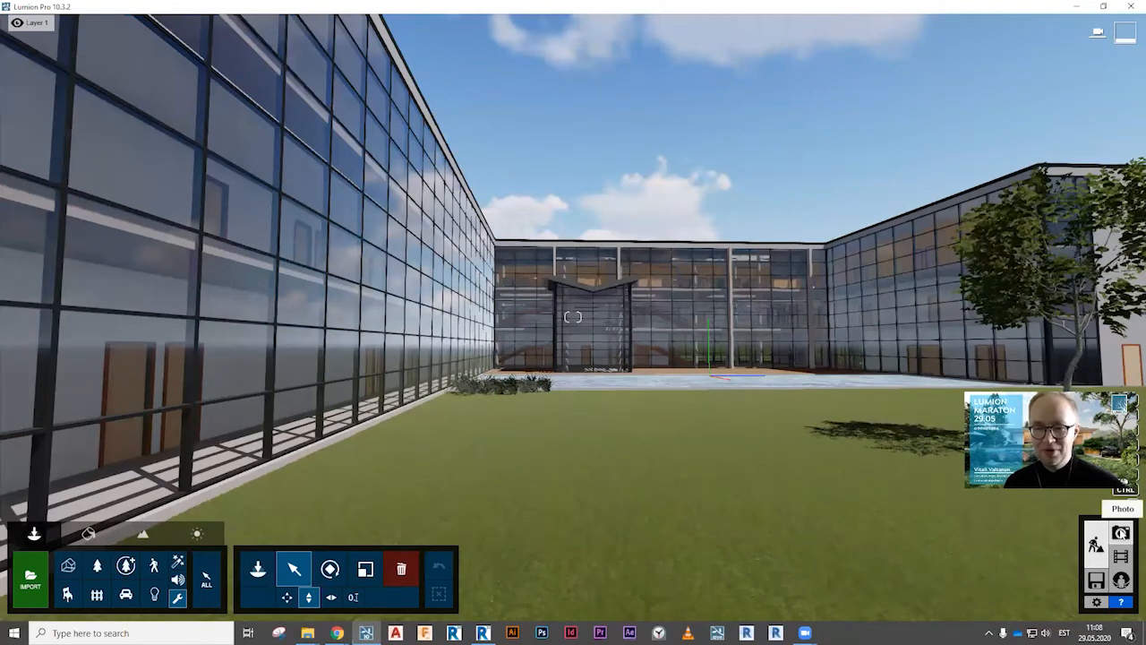
pyautogui.click(1120, 533)
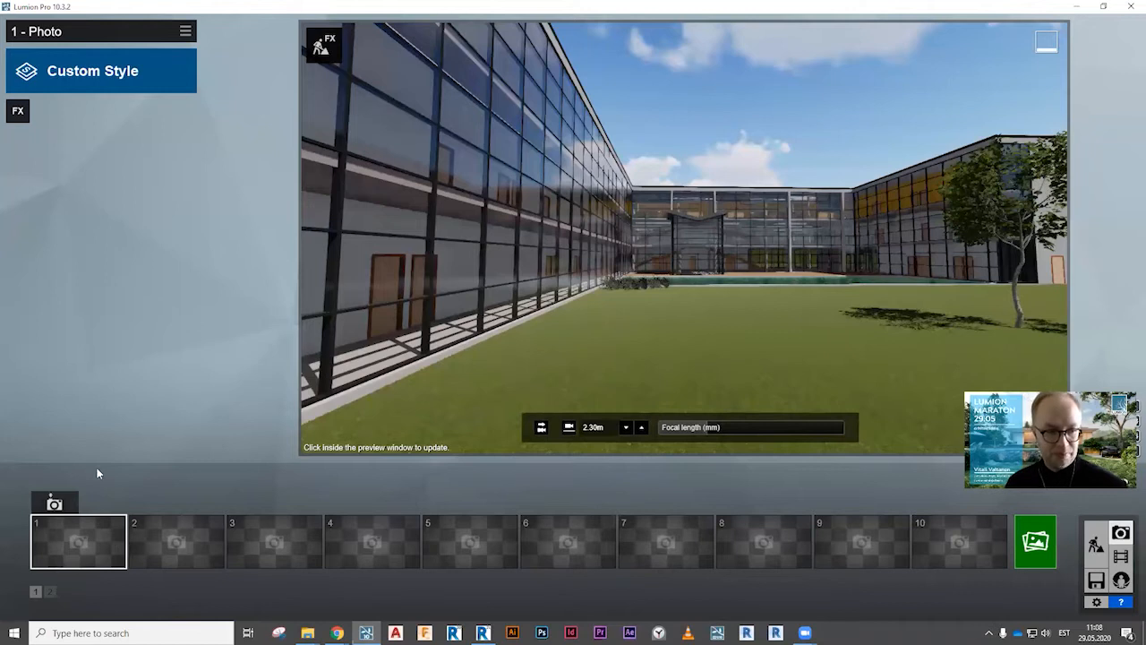
pyautogui.click(57, 503)
# Reframe the photo preview slightly, shifting the camera sideways, back and up along the glazed wing.
pyautogui.moveTo(663, 283); pyautogui.dragTo(683, 237, button='right')
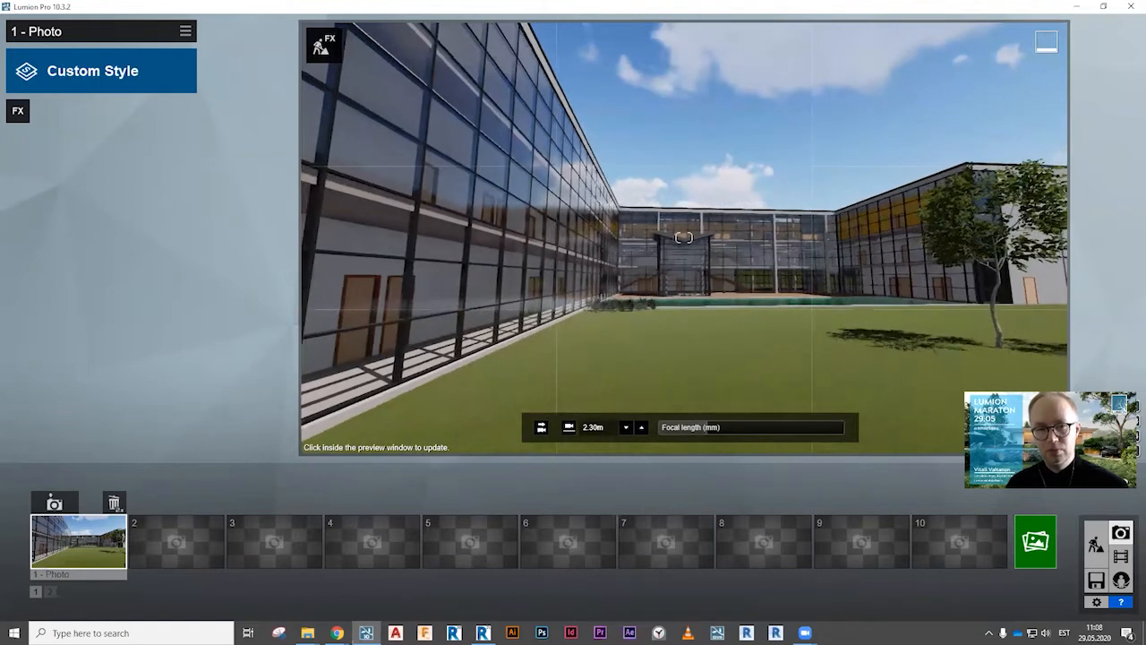
pyautogui.press('a')
pyautogui.press('s')
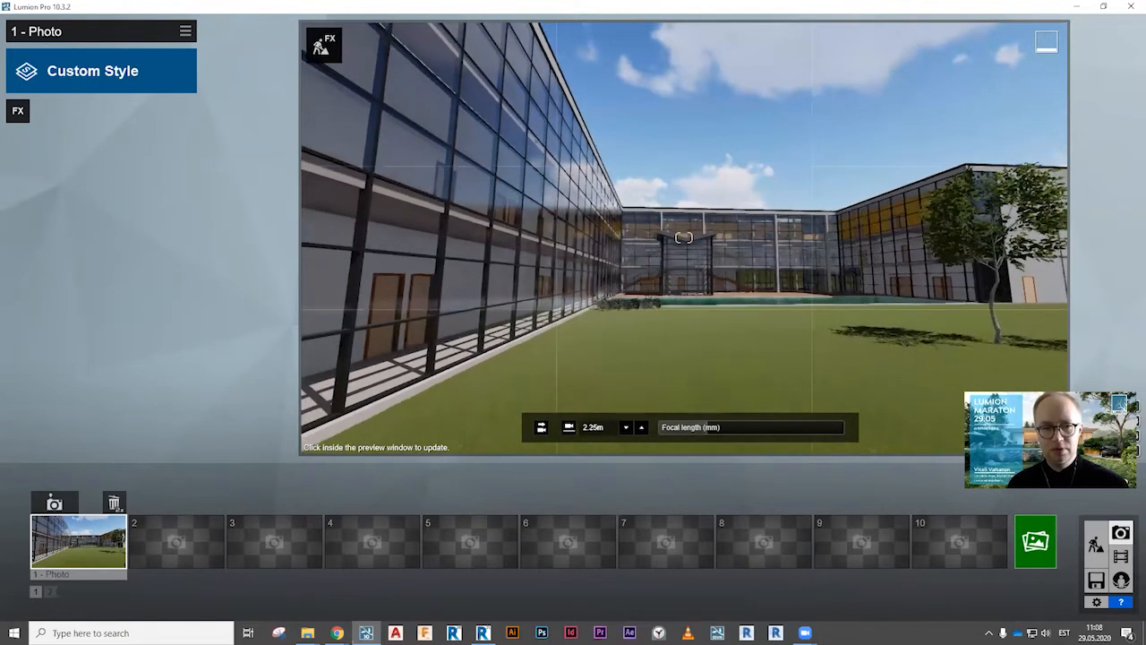
pyautogui.press('q')
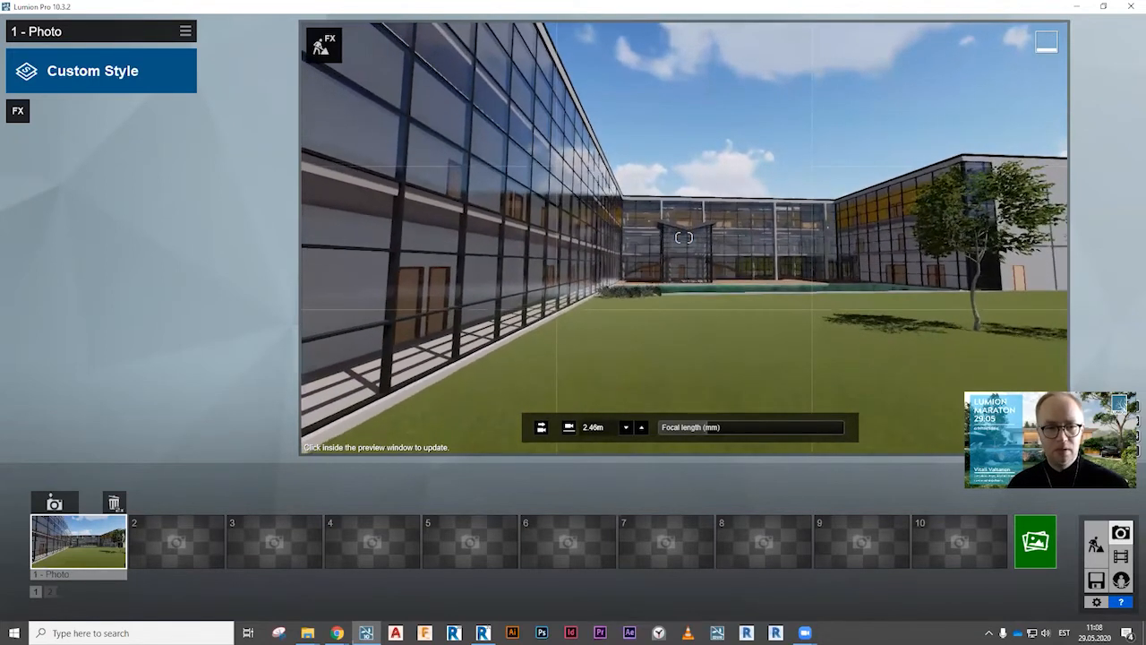
pyautogui.moveTo(683, 238); pyautogui.dragTo(683, 237, button='right')
# Set the photo camera to the standard 1.60 m eye level, and raise it to 1.78 m.
pyautogui.click(589, 429)
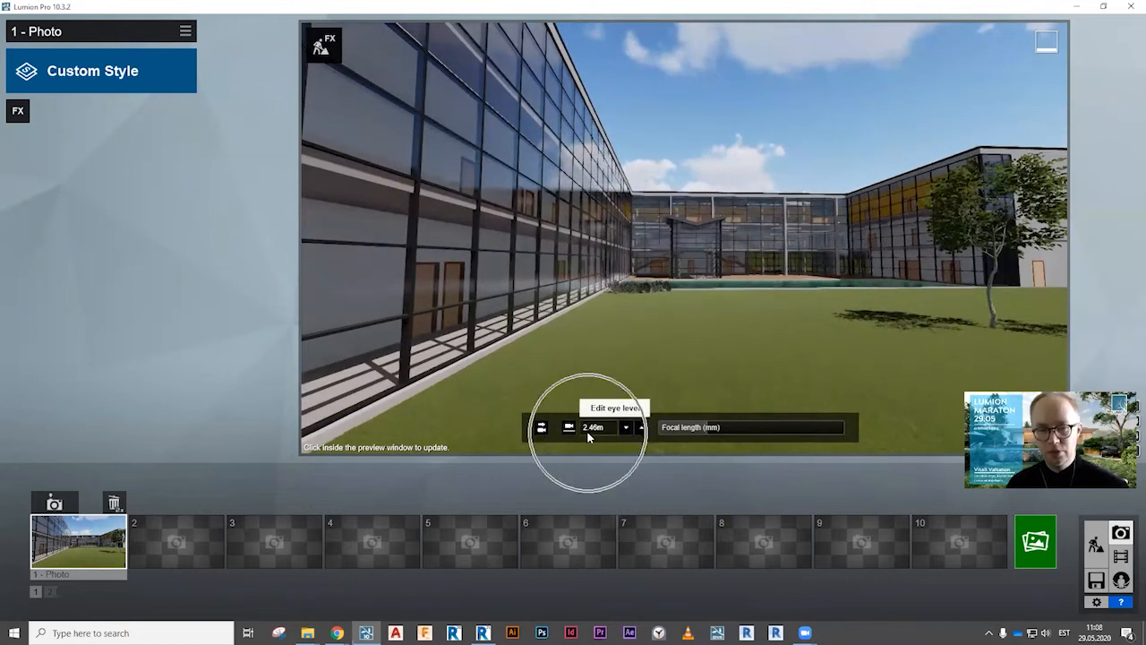
pyautogui.click(589, 429)
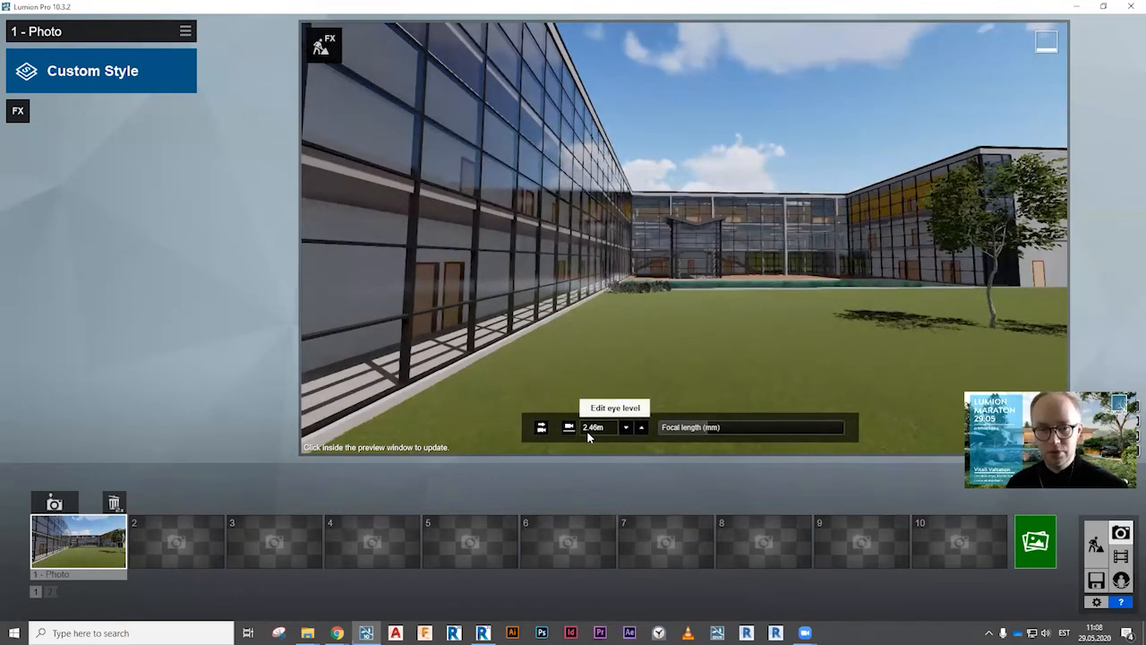
pyautogui.click(594, 430)
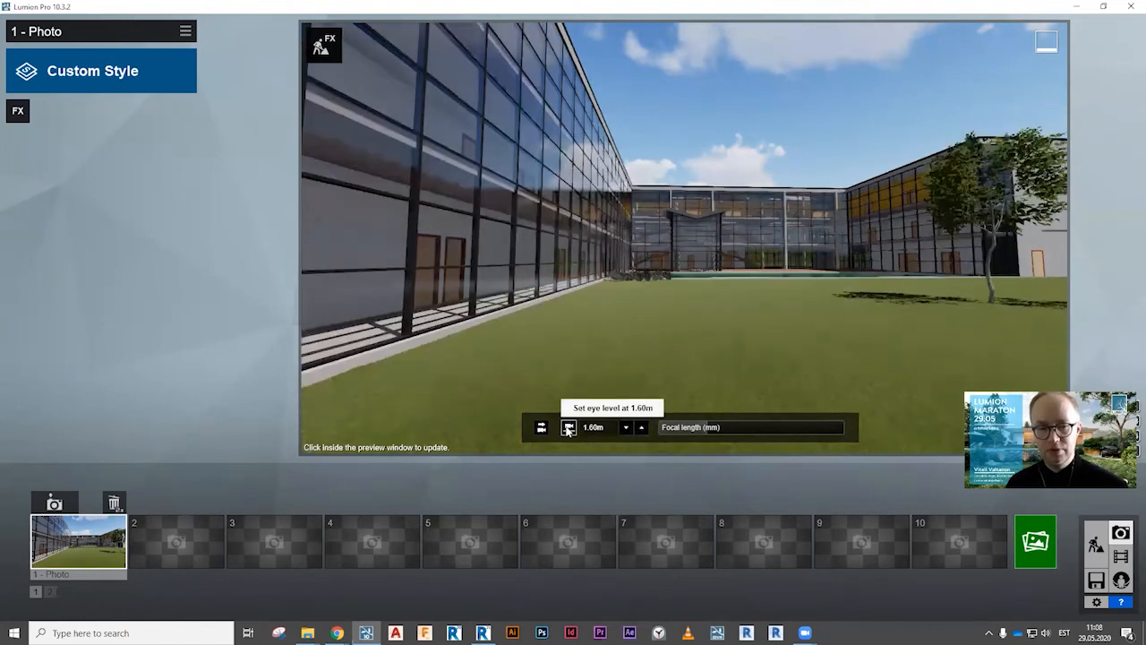
pyautogui.click(568, 429)
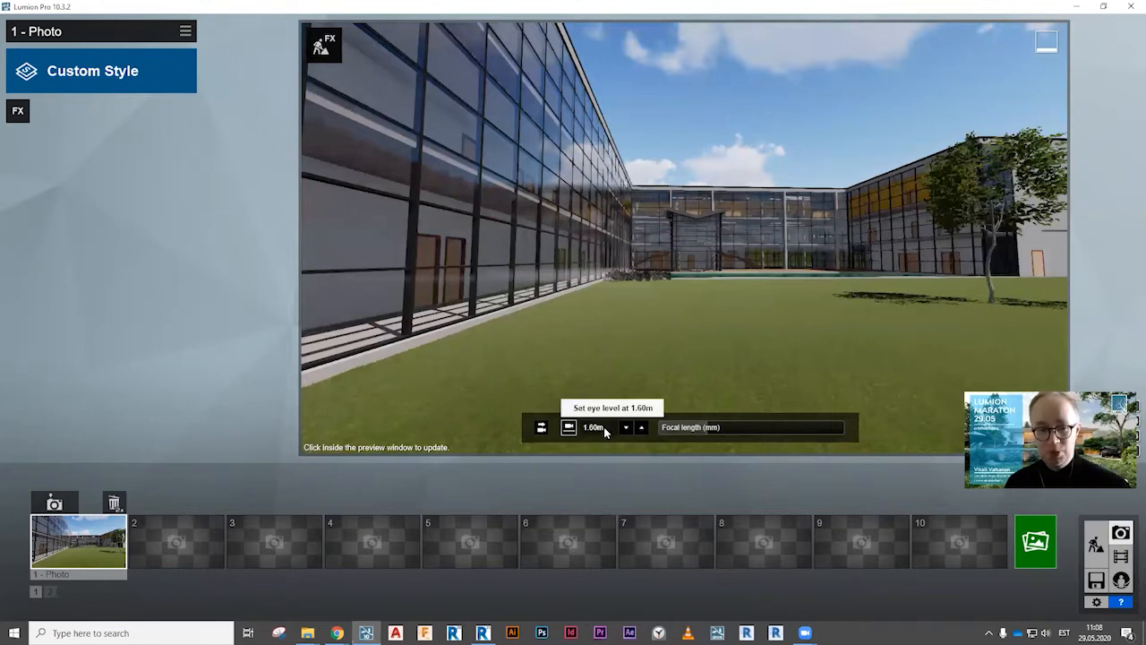
pyautogui.click(642, 428)
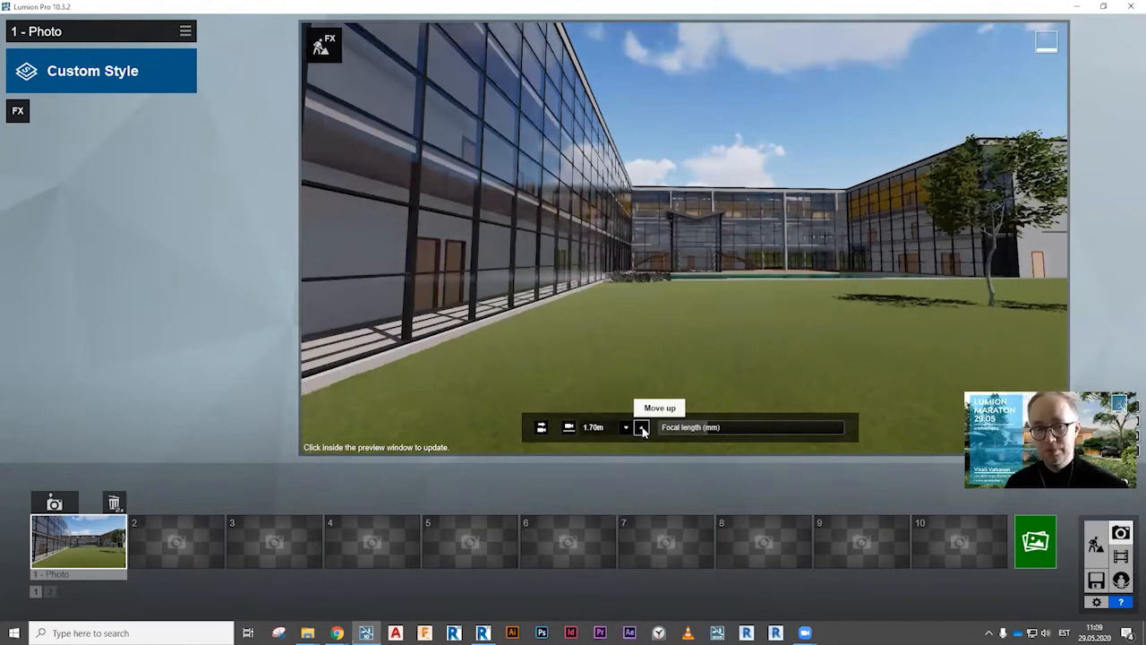
pyautogui.click(593, 427)
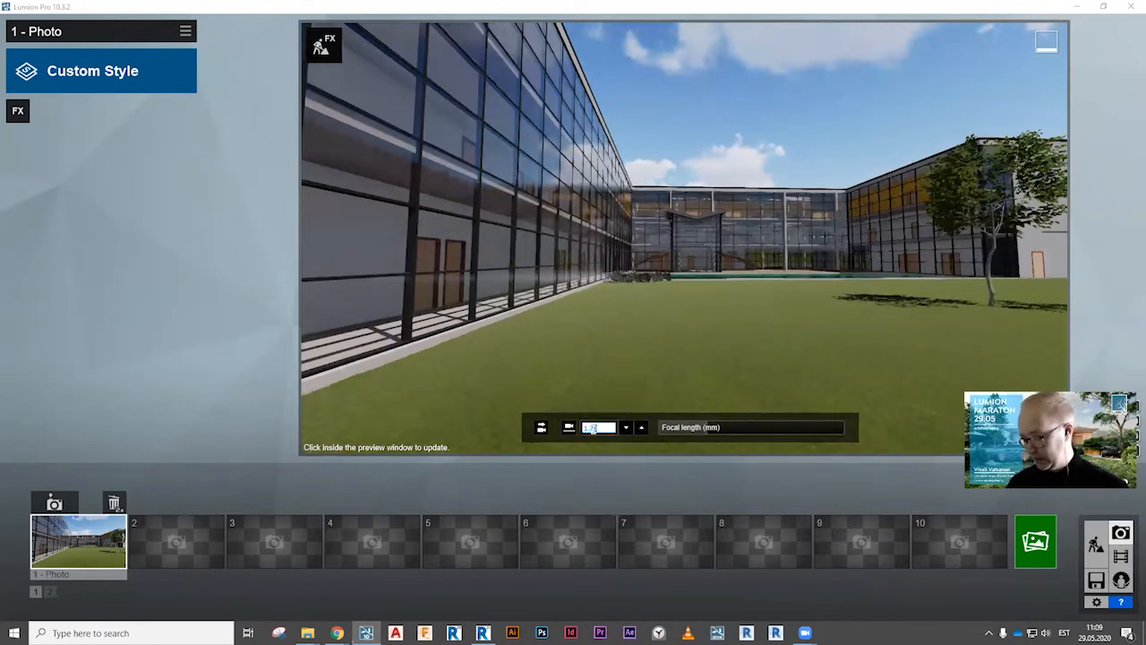
pyautogui.press('Return')
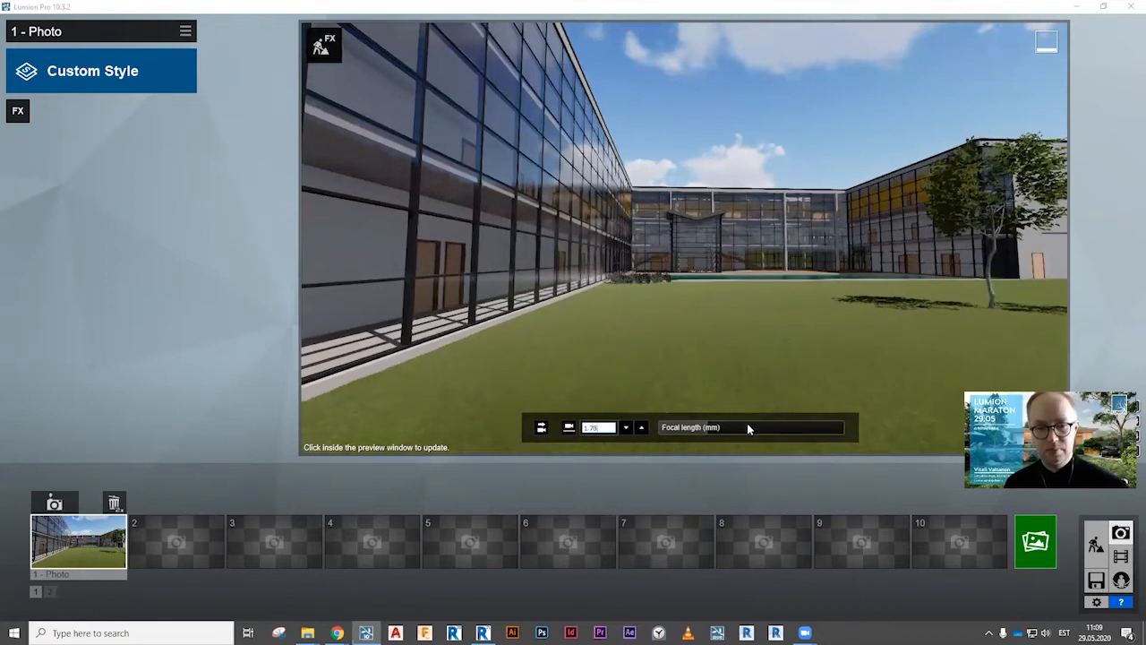
# Level the camera, tilt it to show more sky, and store the updated view over the first photo.
pyautogui.click(542, 428)
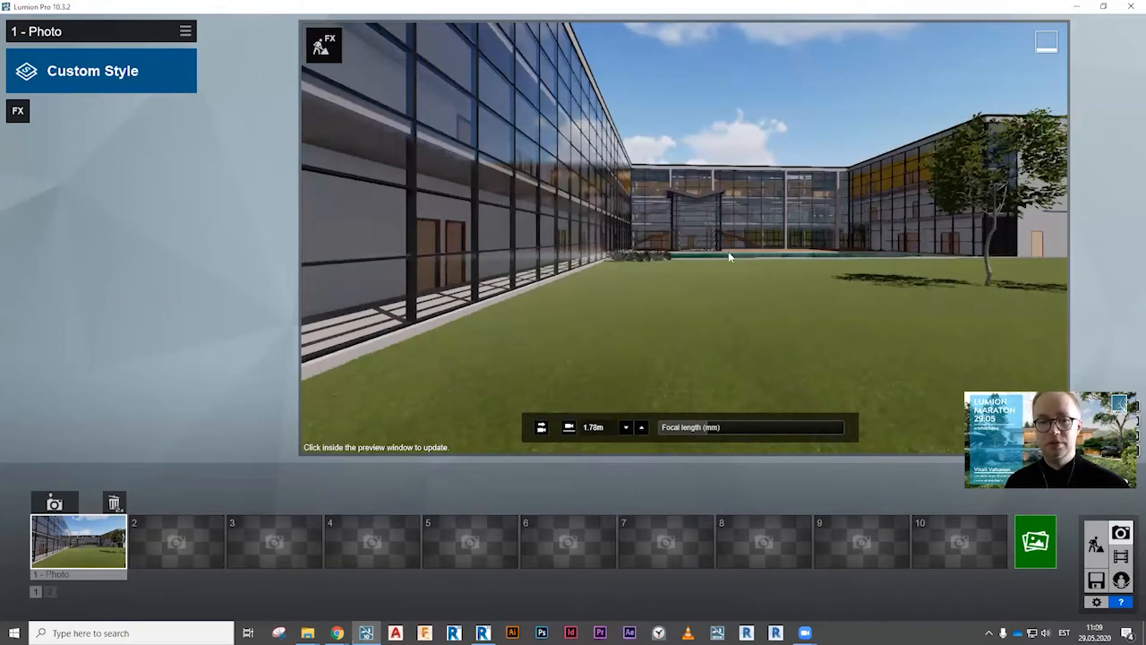
pyautogui.moveTo(670, 277)
pyautogui.mouseDown(button='right')
pyautogui.moveTo(680, 218)
pyautogui.moveTo(667, 282)
pyautogui.mouseUp(button='right')
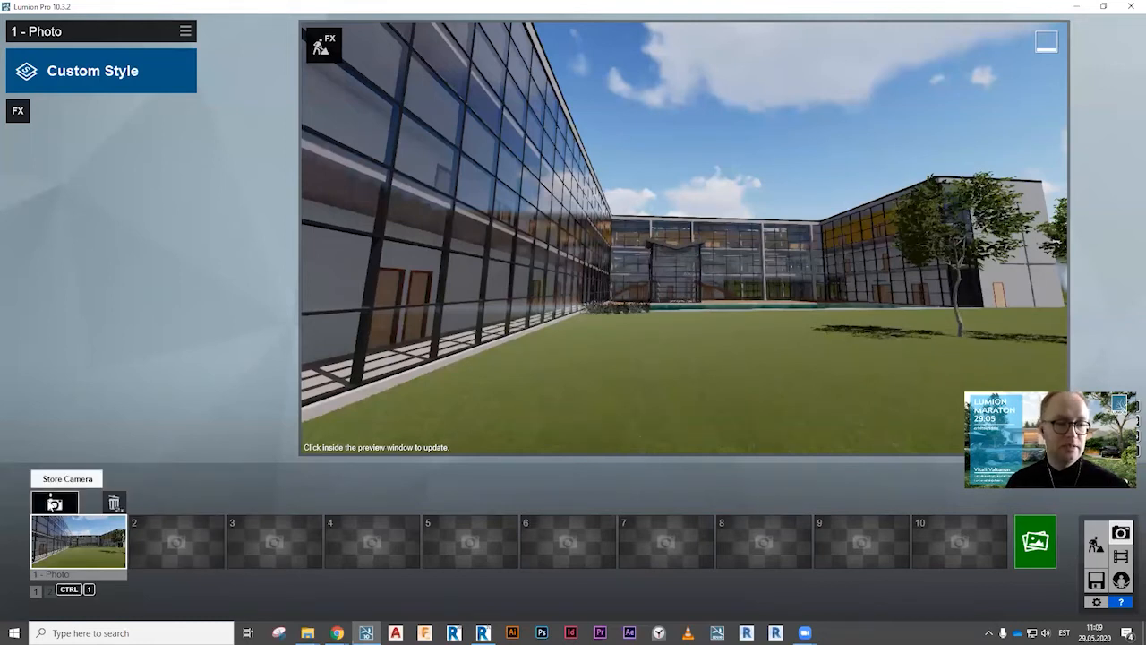
pyautogui.click(54, 504)
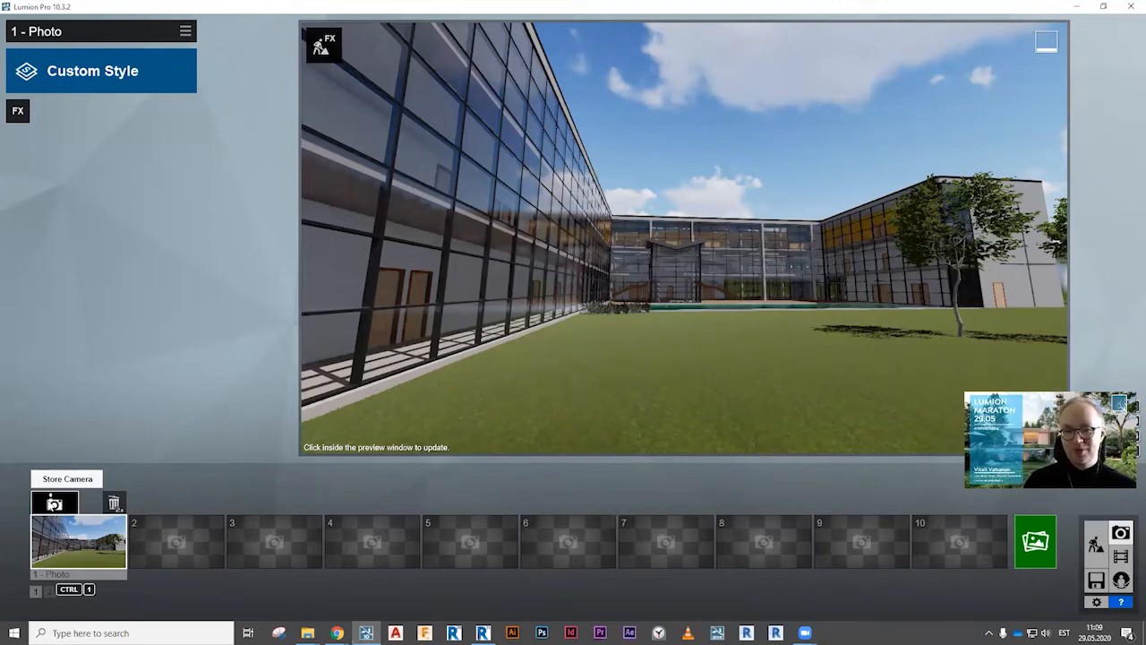
pyautogui.click(532, 390)
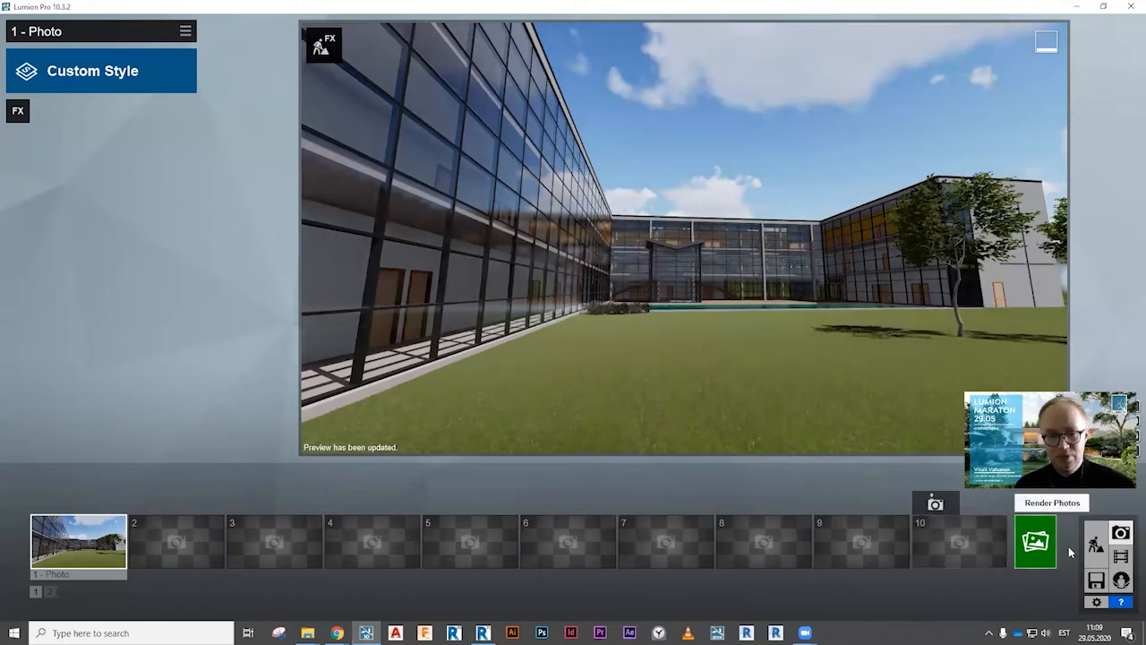
# Start a render of the current shot at the Desktop size of 1920x1080.
pyautogui.click(1036, 543)
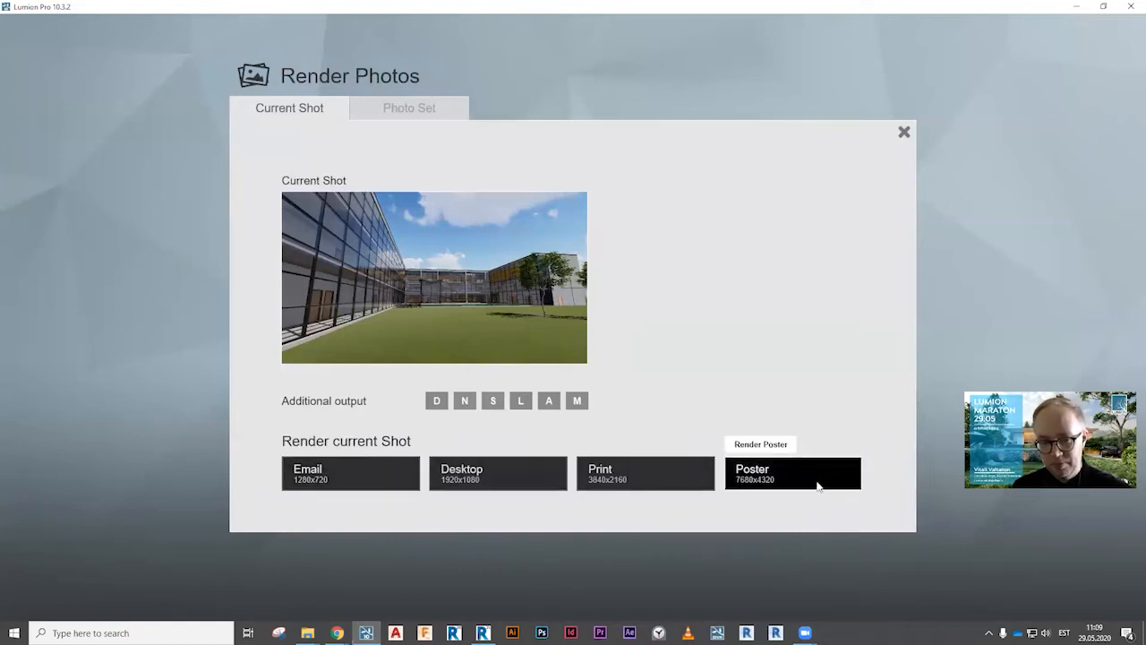
pyautogui.click(615, 481)
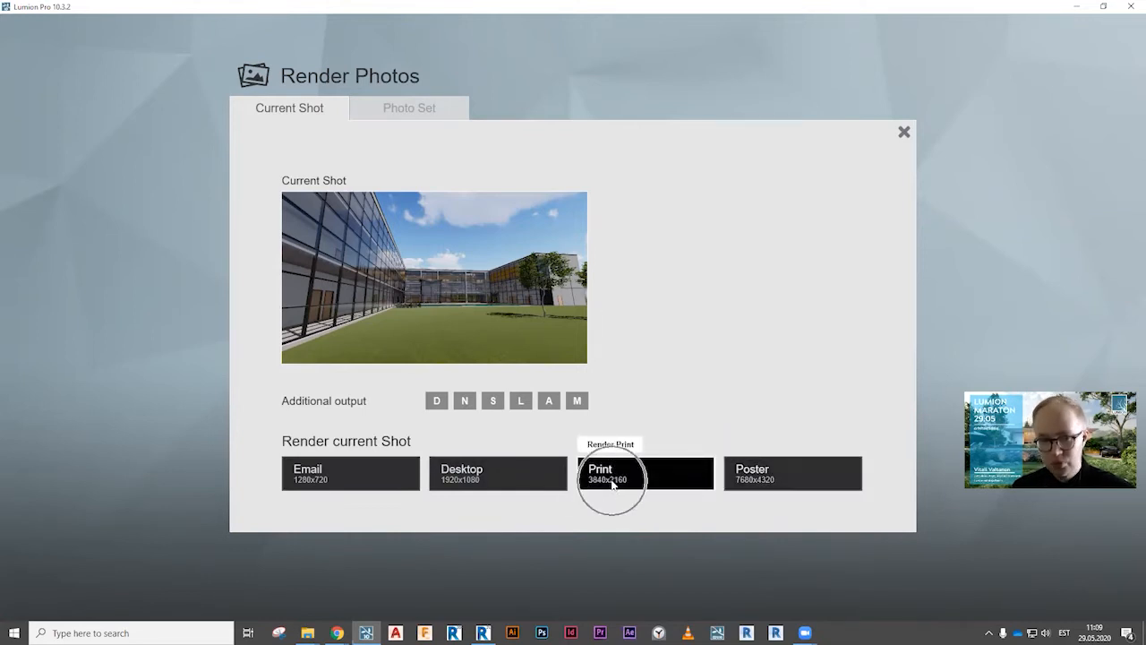
pyautogui.click(467, 479)
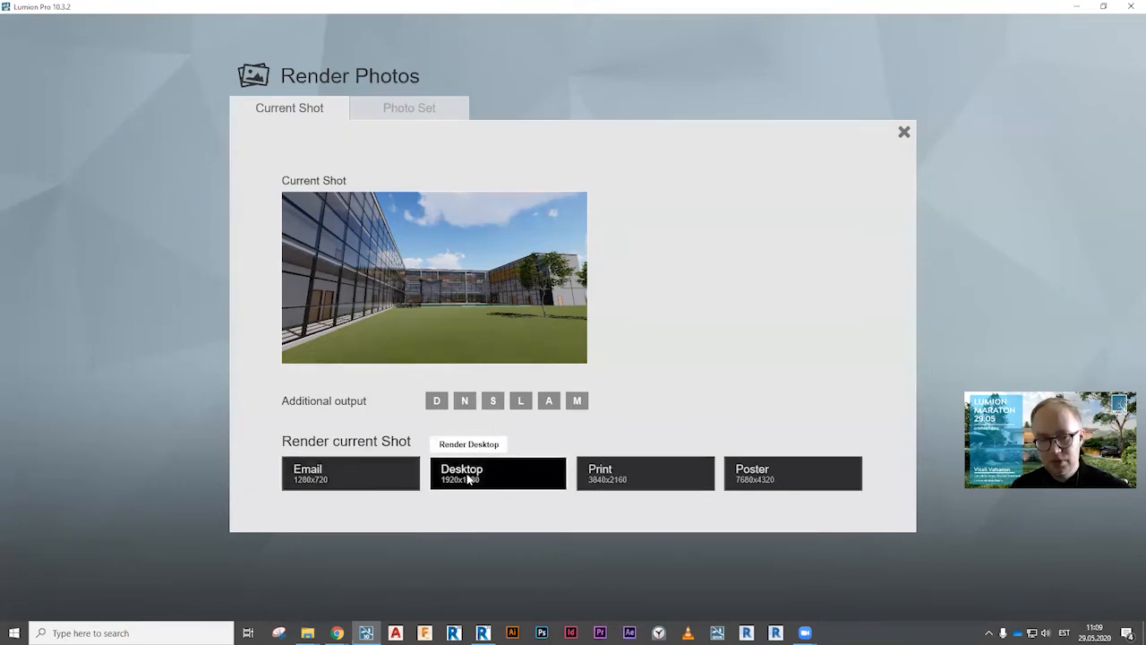
pyautogui.click(487, 482)
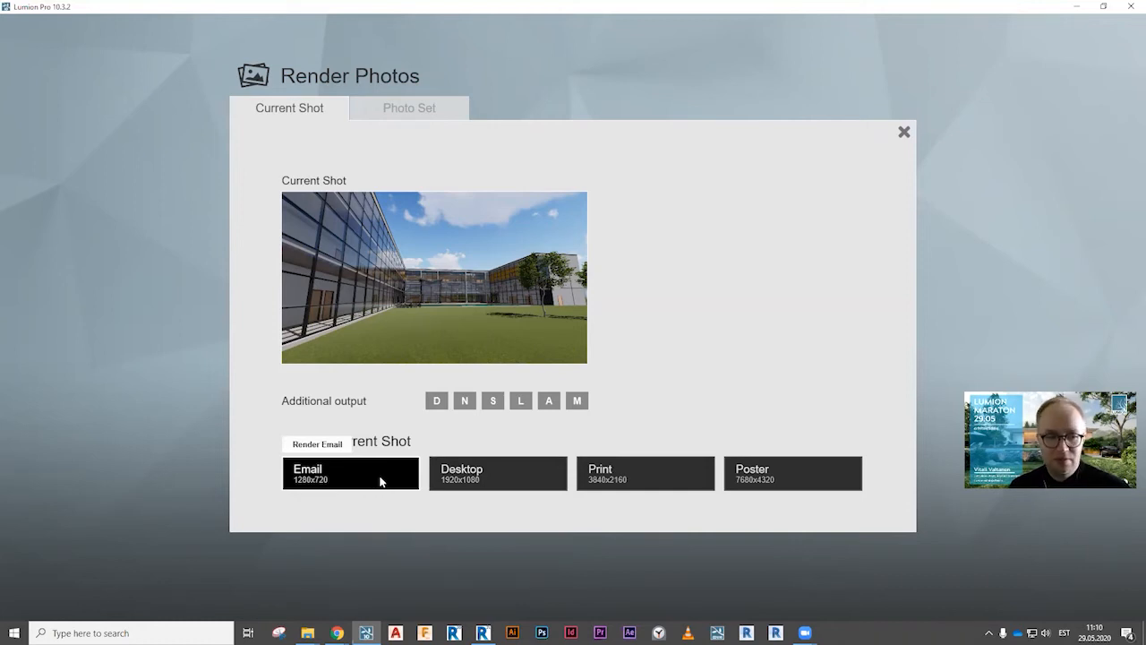
pyautogui.click(475, 479)
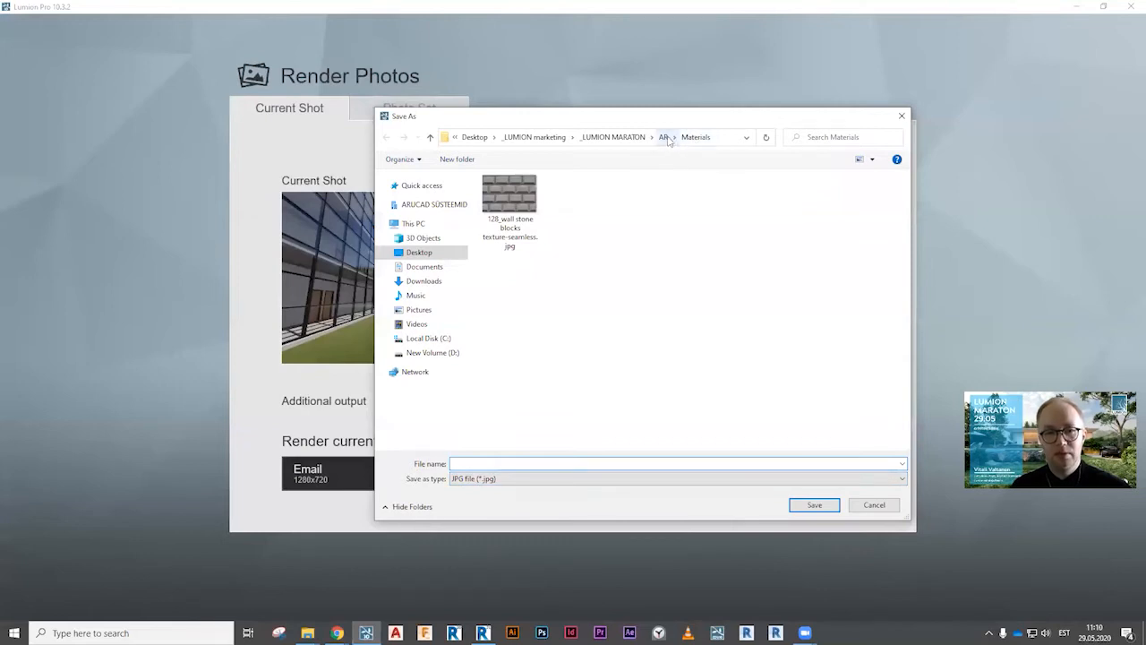
# Create a new folder named Render inside the AR project folder and open it as the save location.
pyautogui.click(663, 137)
pyautogui.click(457, 159)
pyautogui.write('R')
pyautogui.press('Return')
pyautogui.press('Return')
# Render the shot to a JPG file named "no effects" and return to the photo view when it finishes.
pyautogui.click(499, 462)
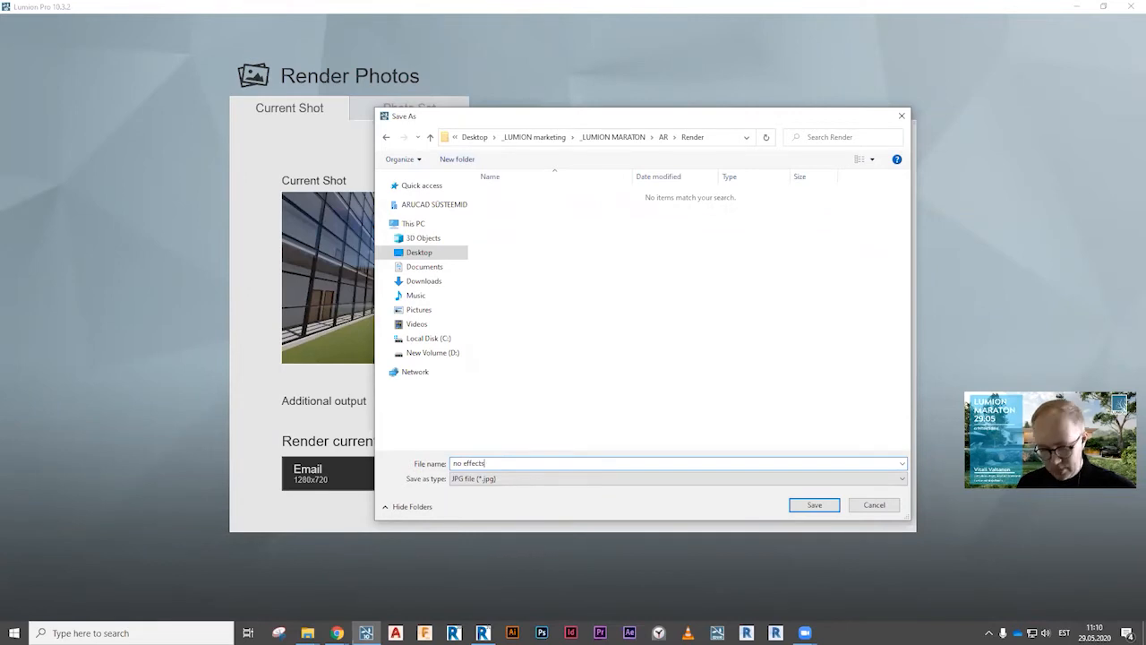
pyautogui.click(813, 504)
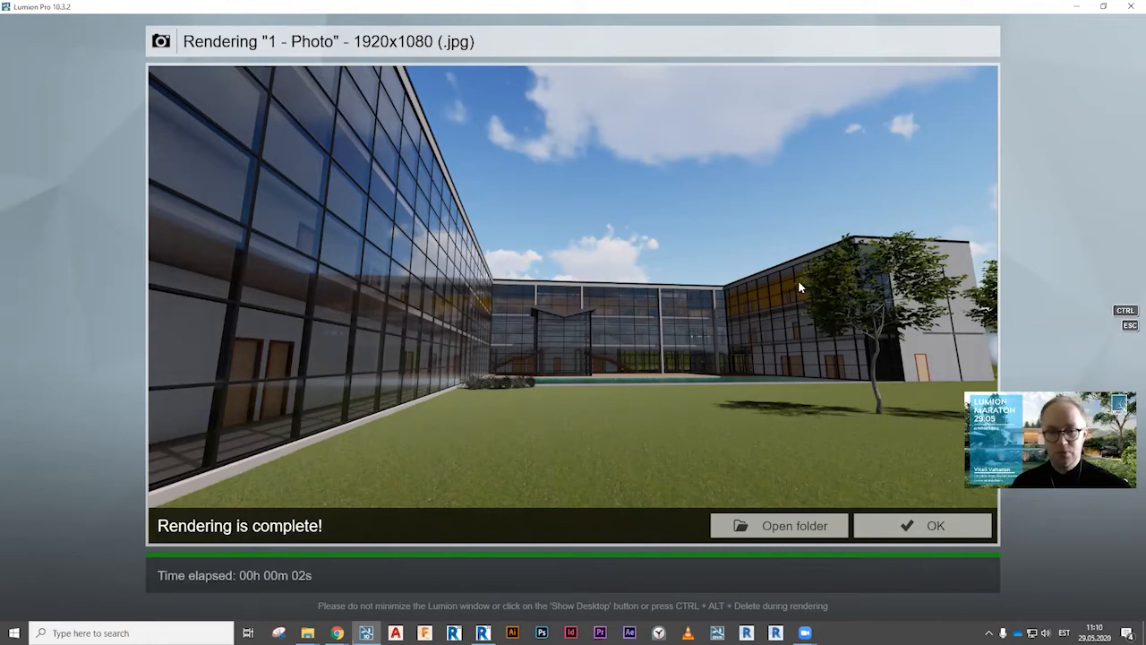
pyautogui.click(925, 529)
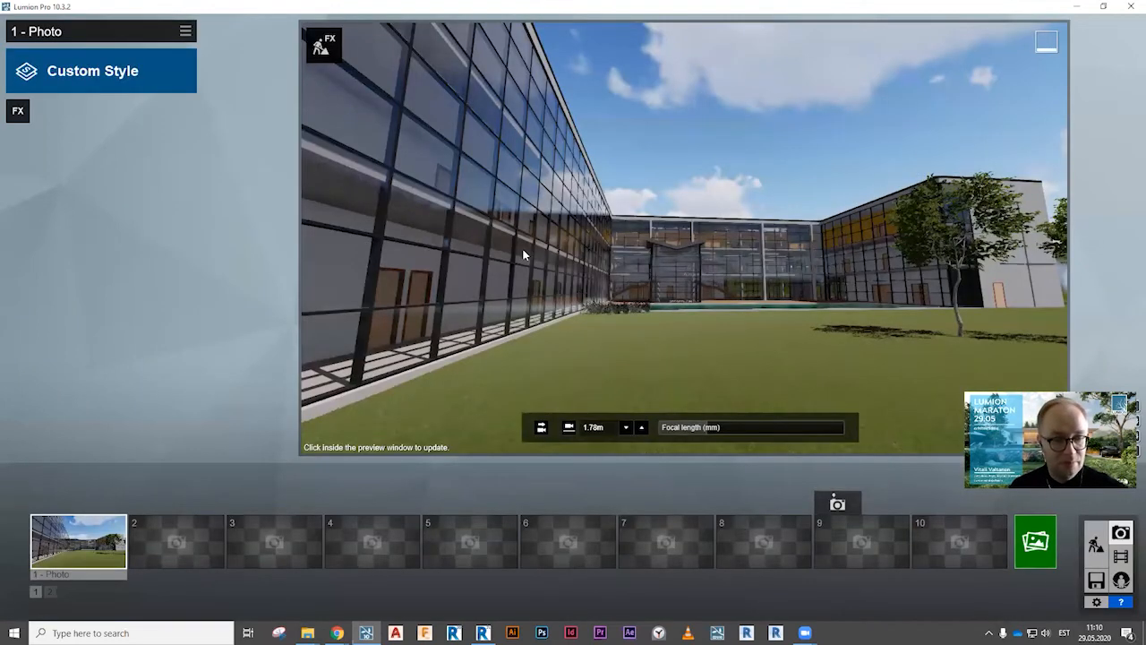
# Apply the Realistic style to the first photo in place of the custom style.
pyautogui.click(88, 79)
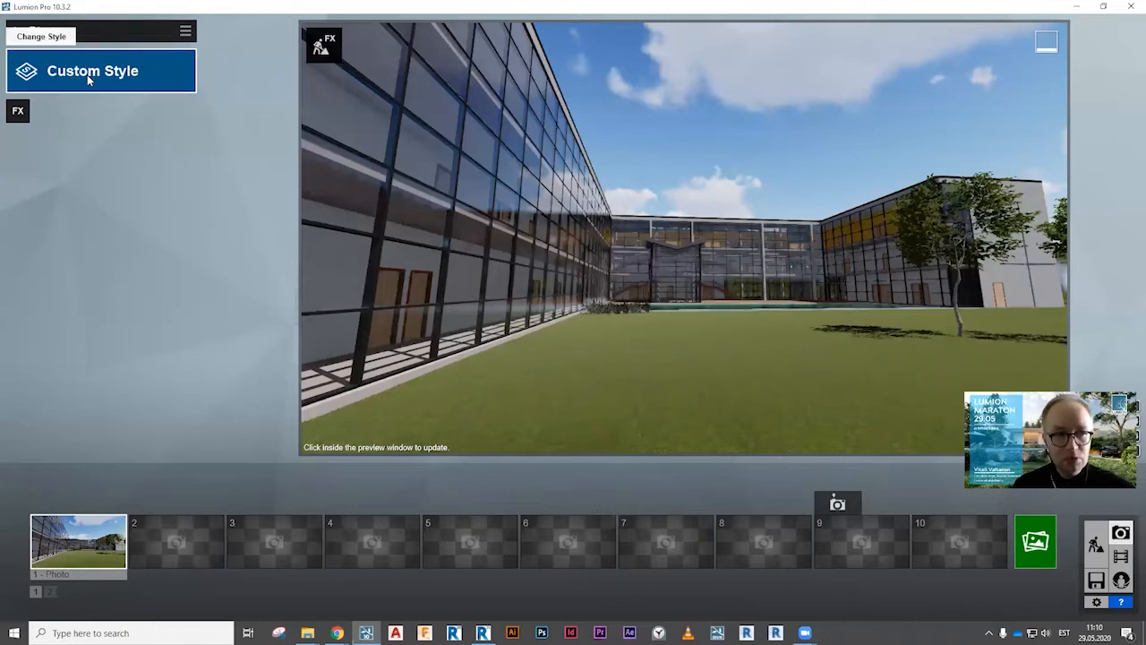
pyautogui.click(88, 79)
pyautogui.click(88, 79)
pyautogui.click(88, 80)
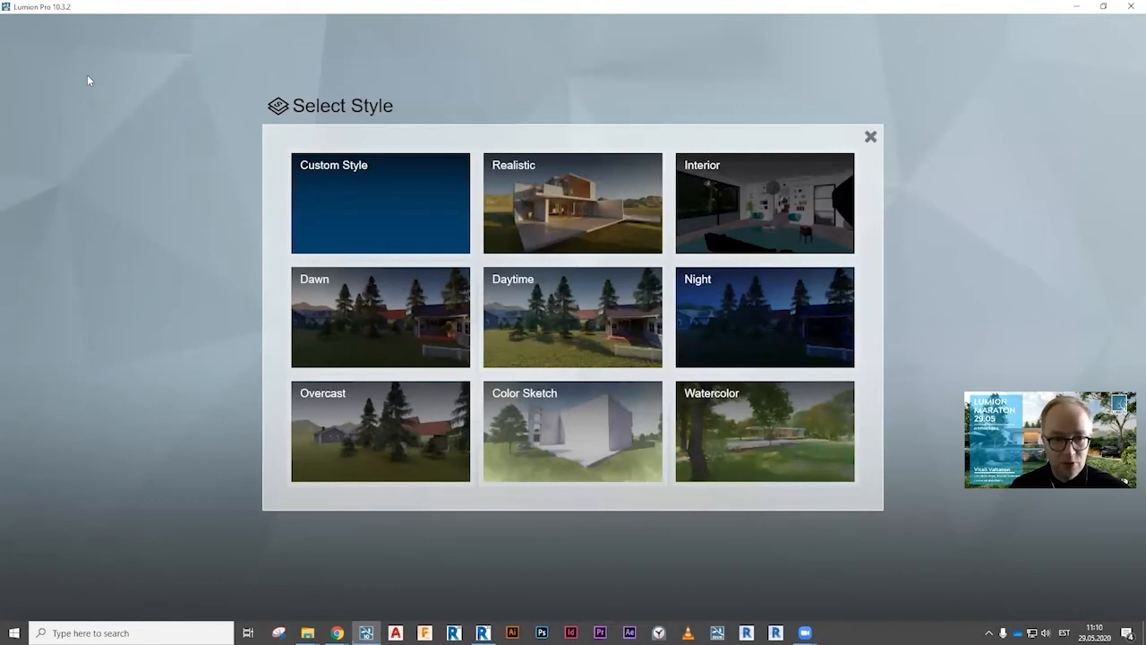
pyautogui.click(585, 203)
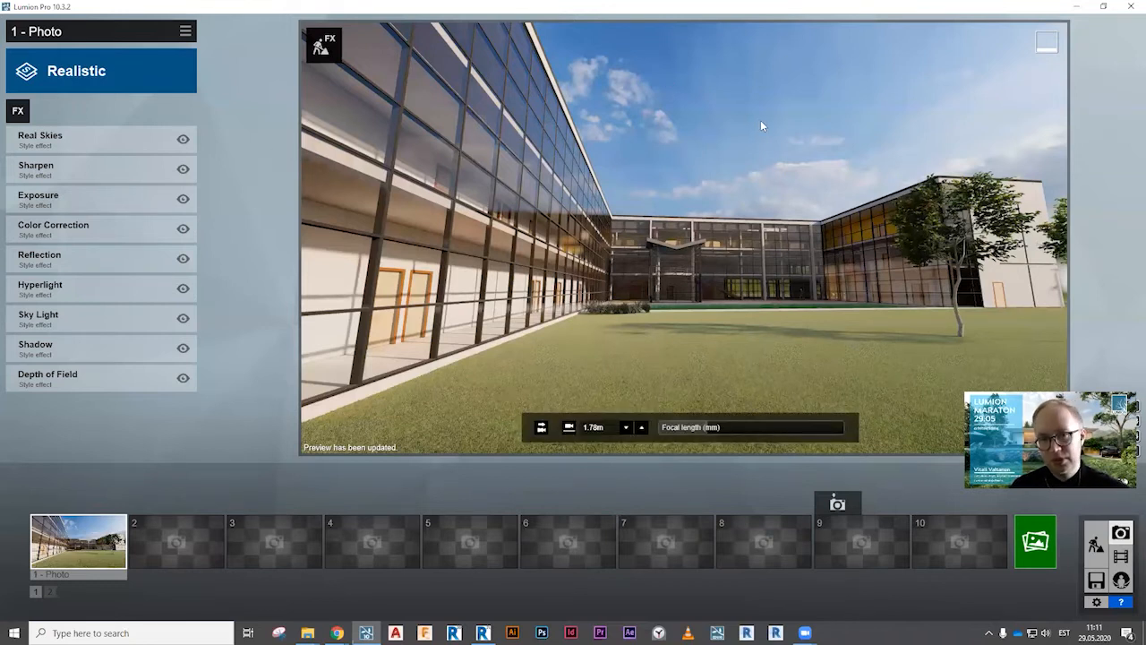
# Return to build mode and display the 3D Grass materials for the courtyard's Site - Grass surface.
pyautogui.click(1094, 542)
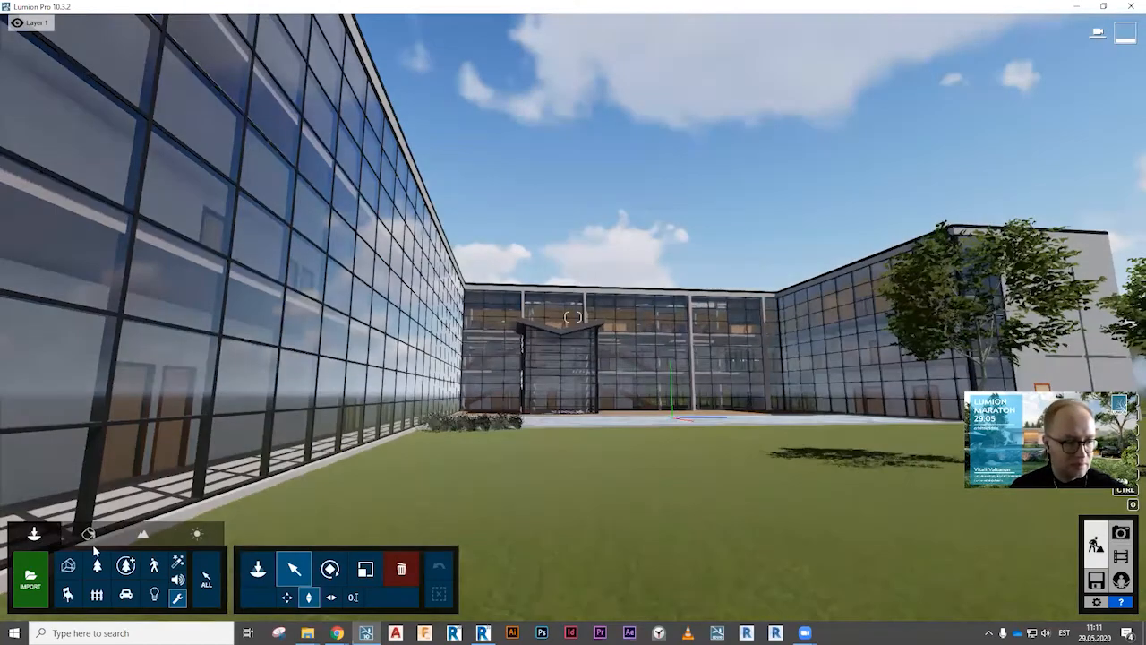
pyautogui.click(88, 533)
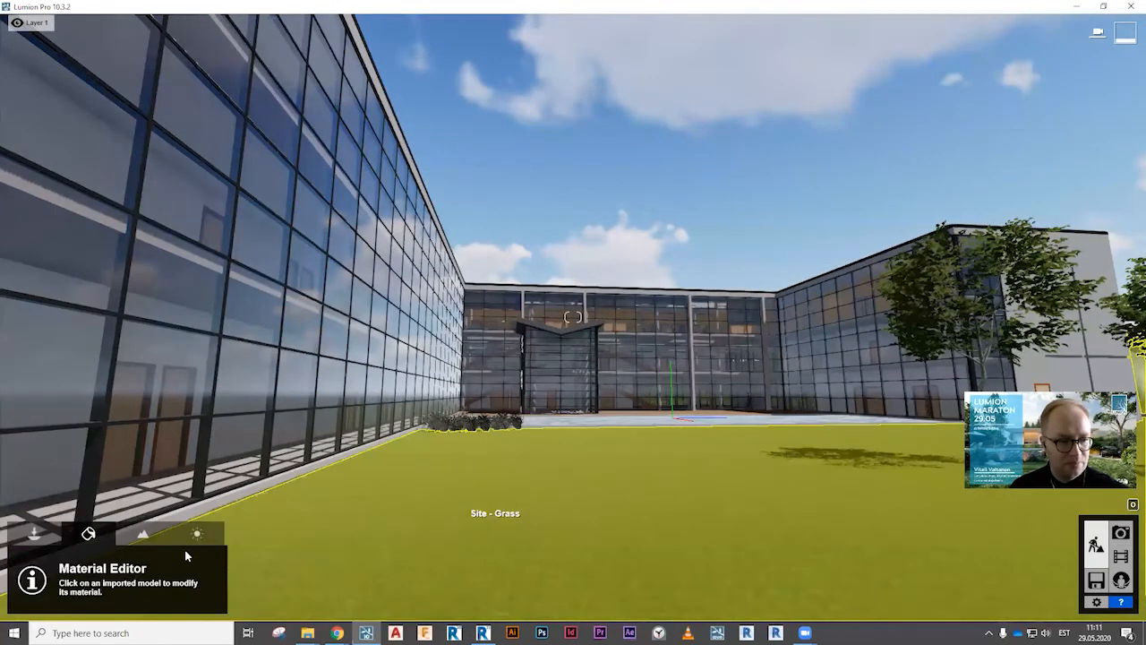
pyautogui.click(106, 53)
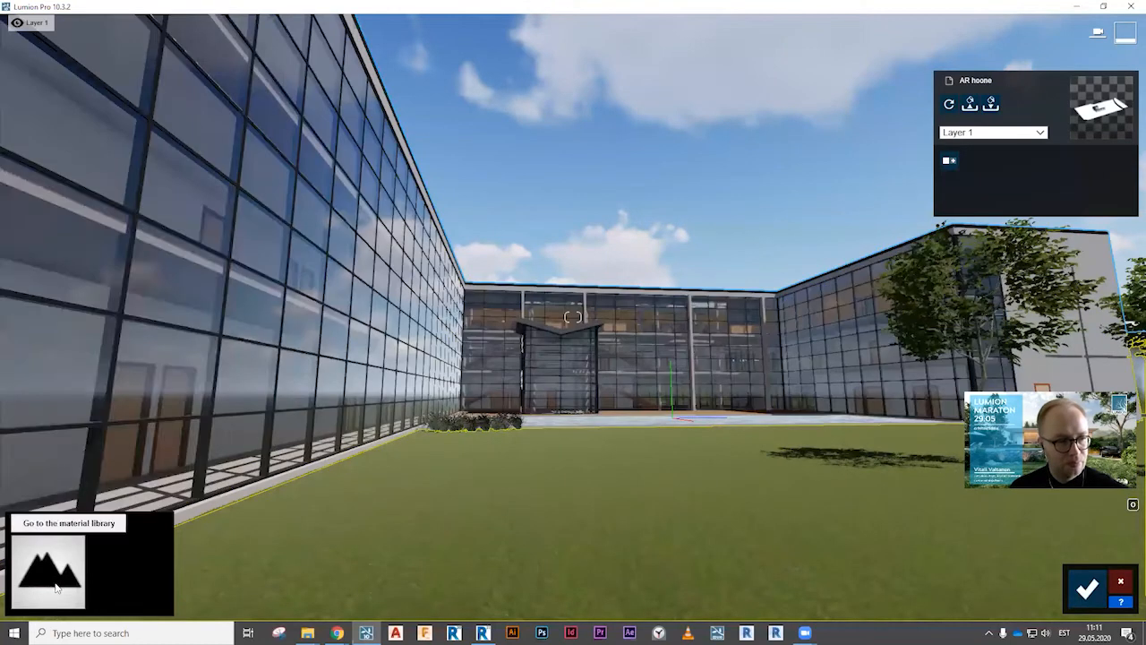
pyautogui.click(55, 587)
pyautogui.click(34, 220)
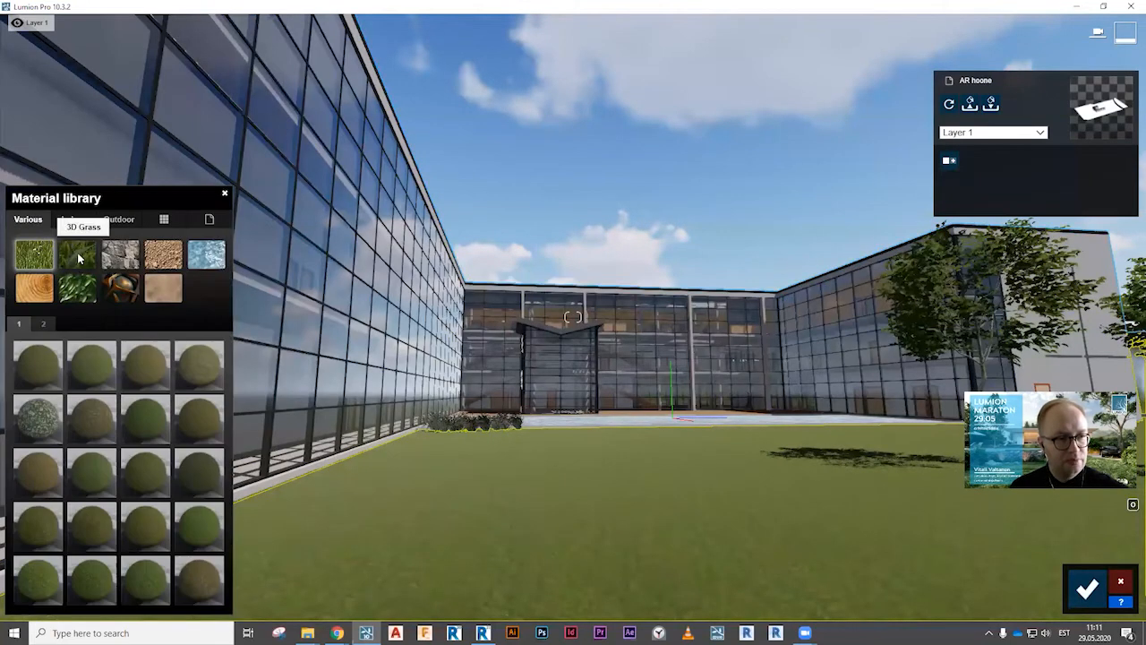
pyautogui.click(77, 253)
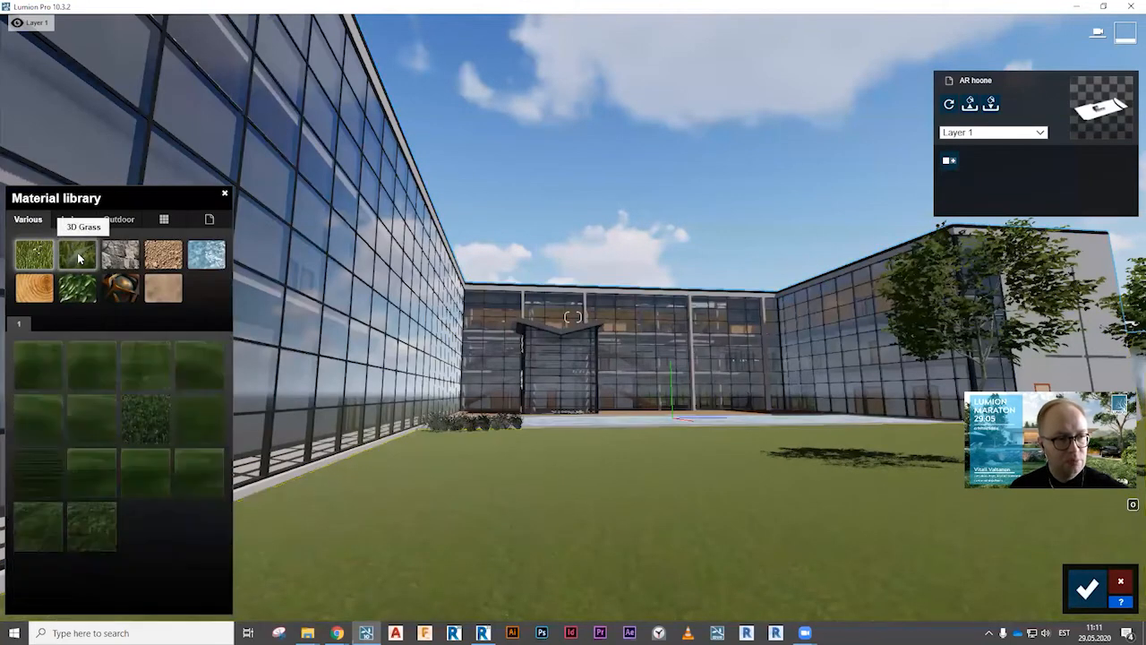
# Try several 3D grass materials on the courtyard lawn, including Clean Cut Grass 02 and Wild Grass 01, and save Wild Grass 02.
pyautogui.click(163, 437)
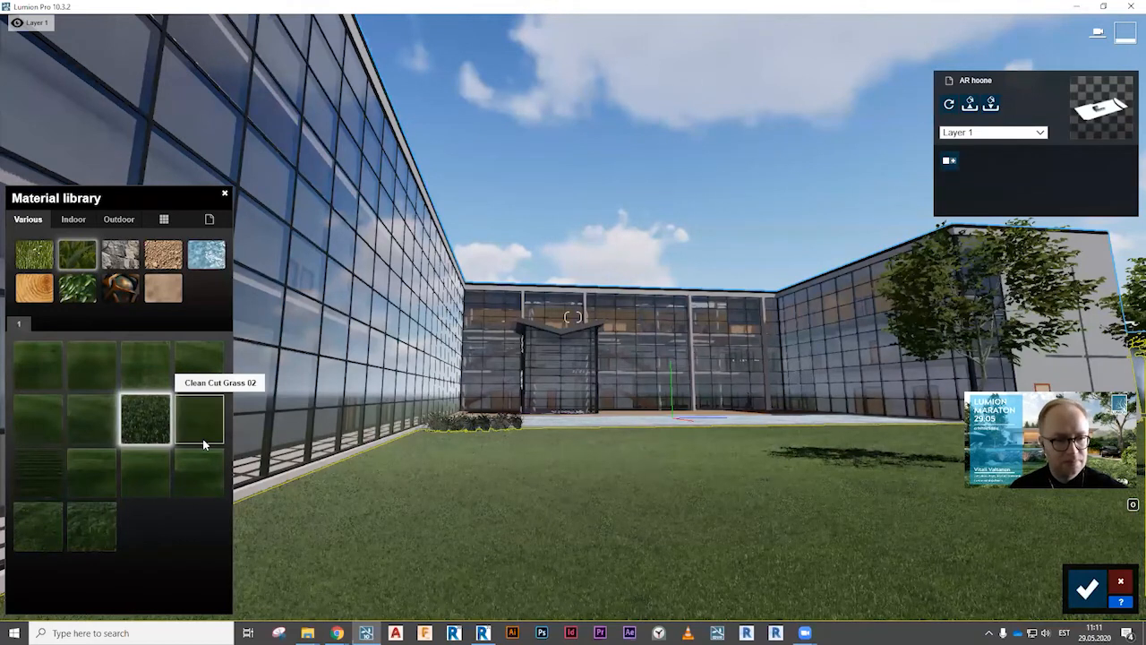
pyautogui.click(199, 467)
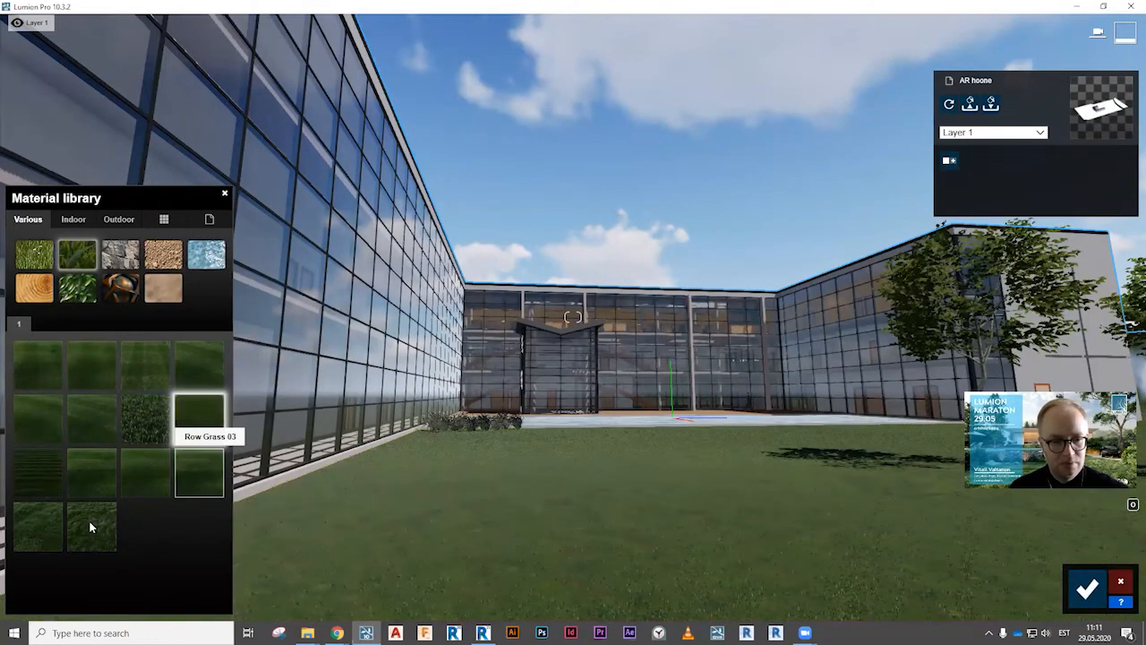
pyautogui.click(48, 533)
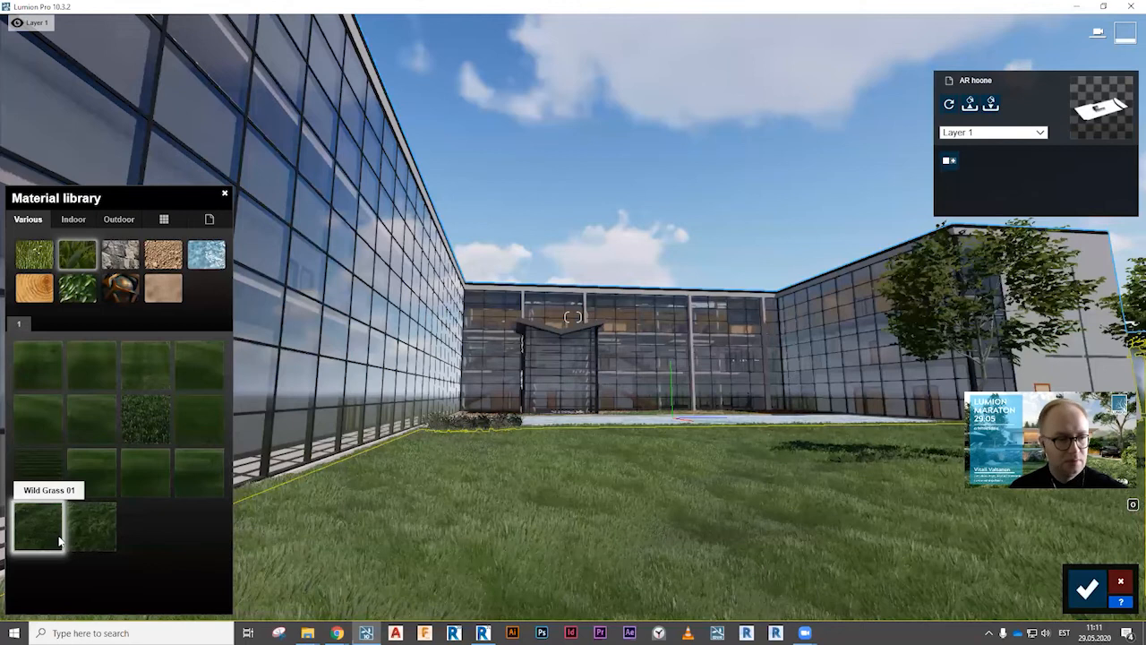
pyautogui.click(90, 527)
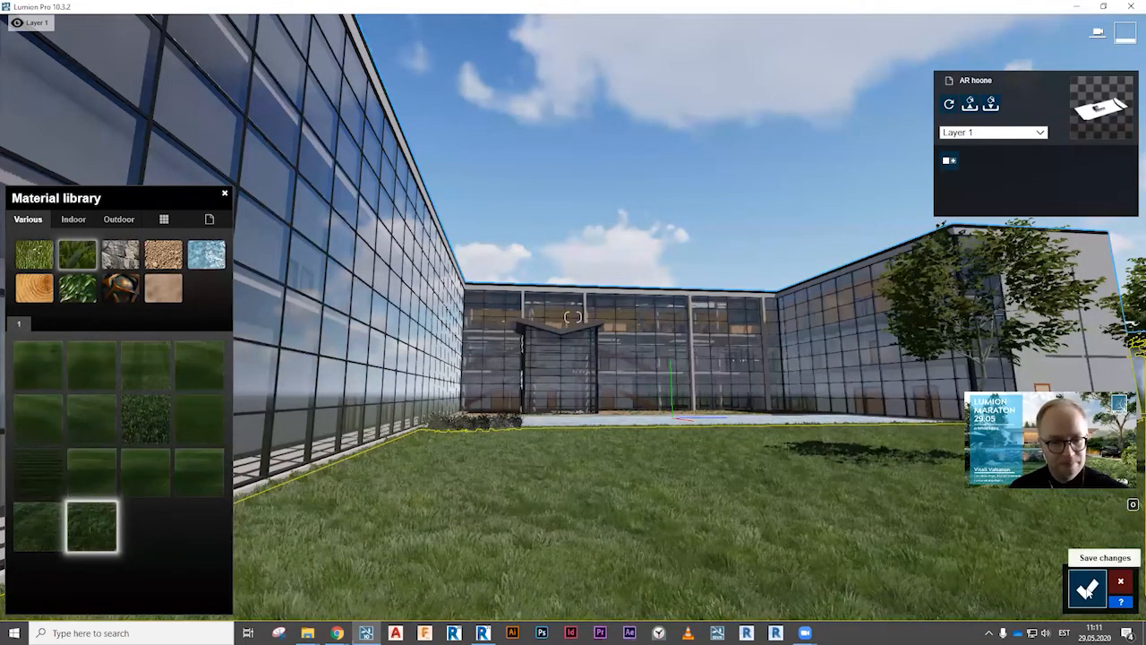
pyautogui.click(1087, 589)
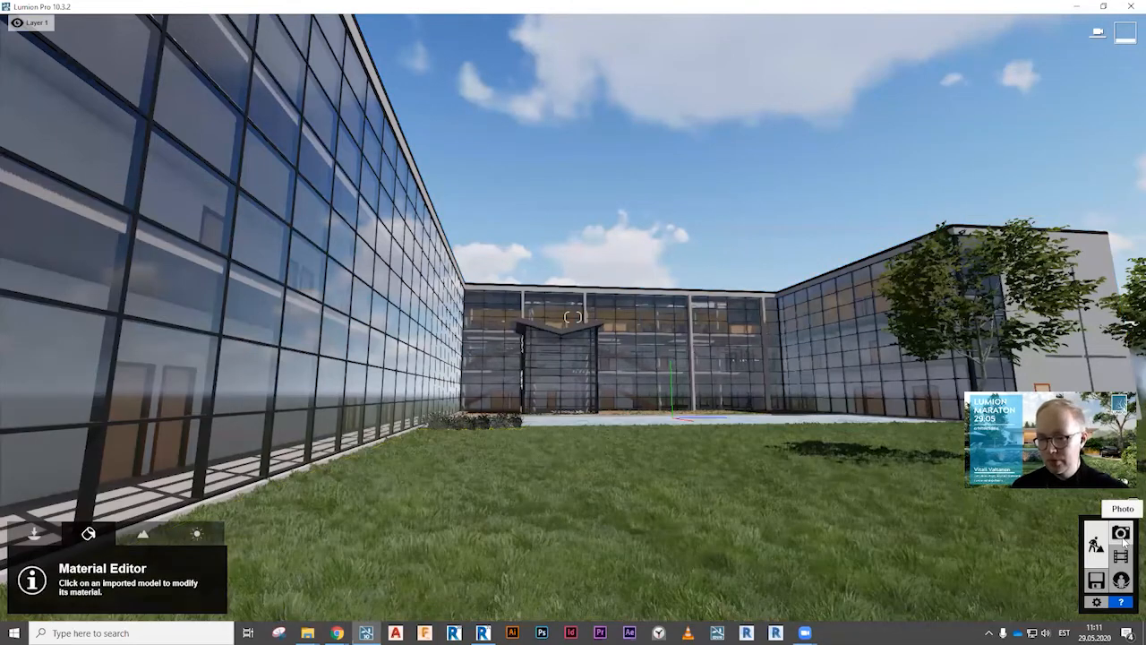
# Refresh the Realistic photo preview and render the current shot at Desktop size, 1920x1080, as a JPG in the Render folder.
pyautogui.click(1122, 536)
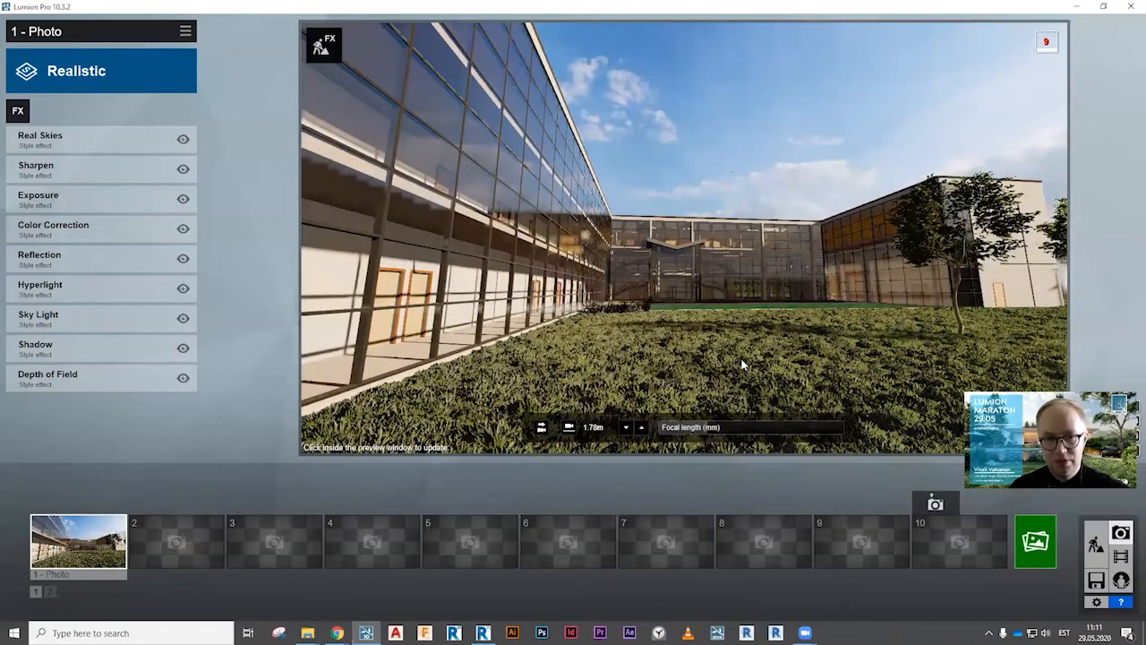
pyautogui.click(710, 134)
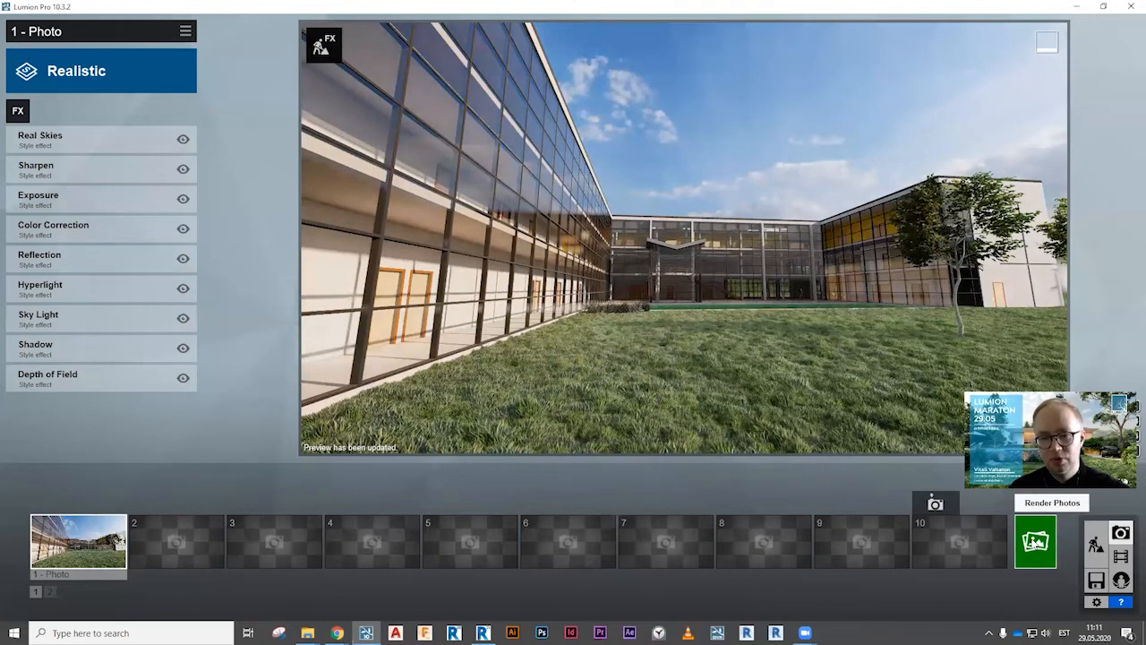
pyautogui.click(1035, 541)
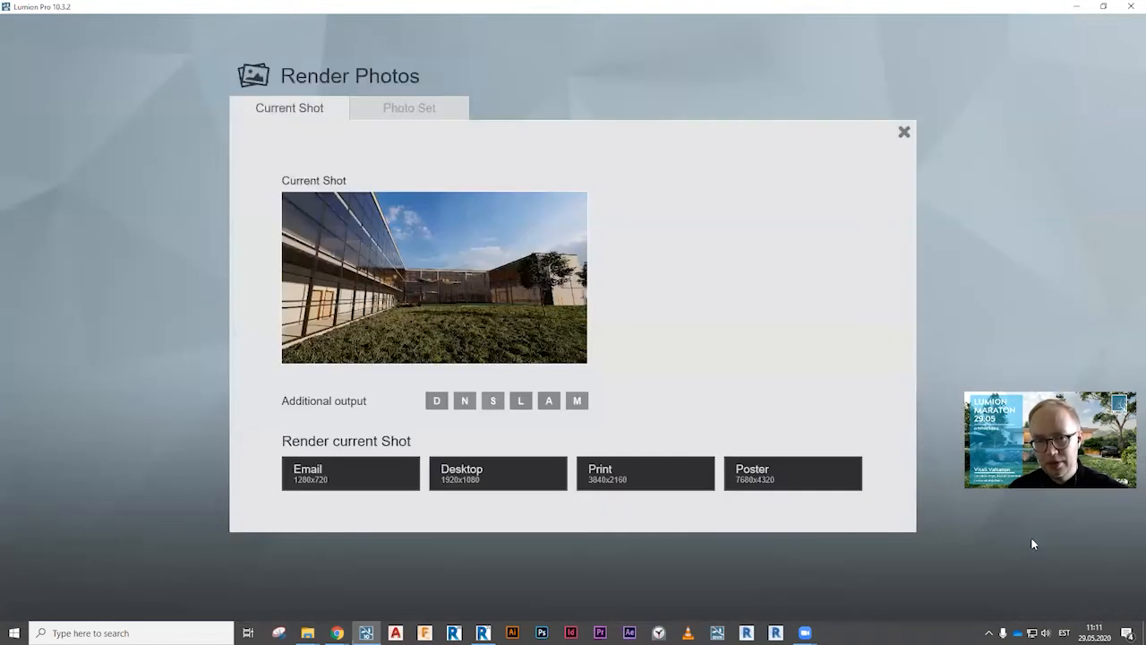
pyautogui.click(485, 477)
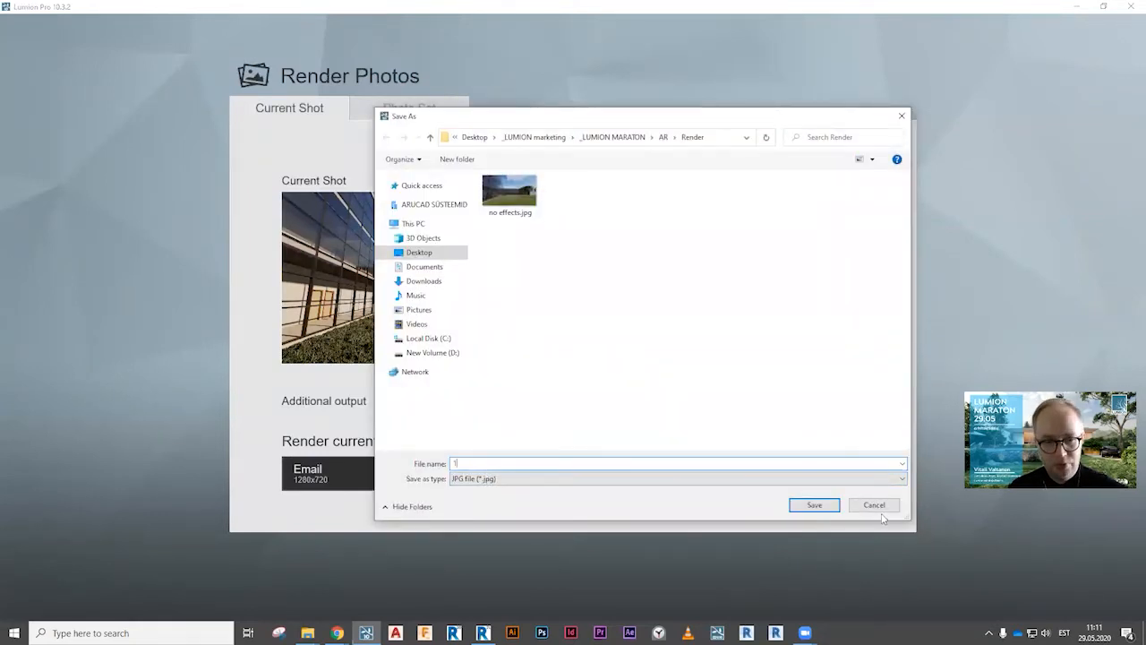
pyautogui.click(811, 506)
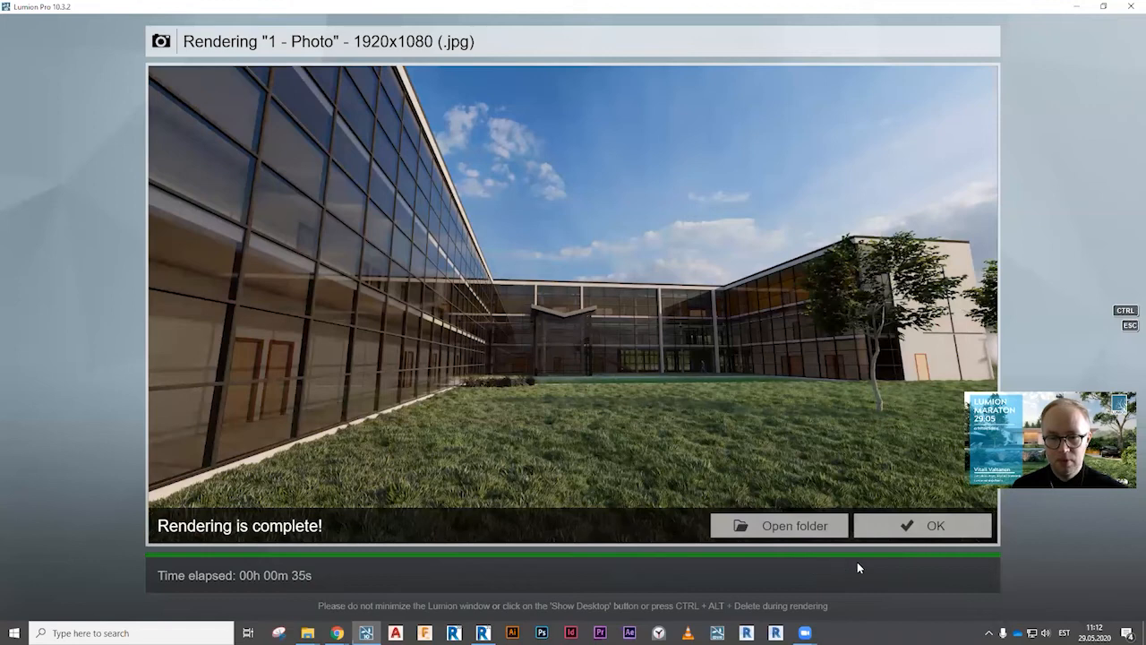
pyautogui.click(919, 528)
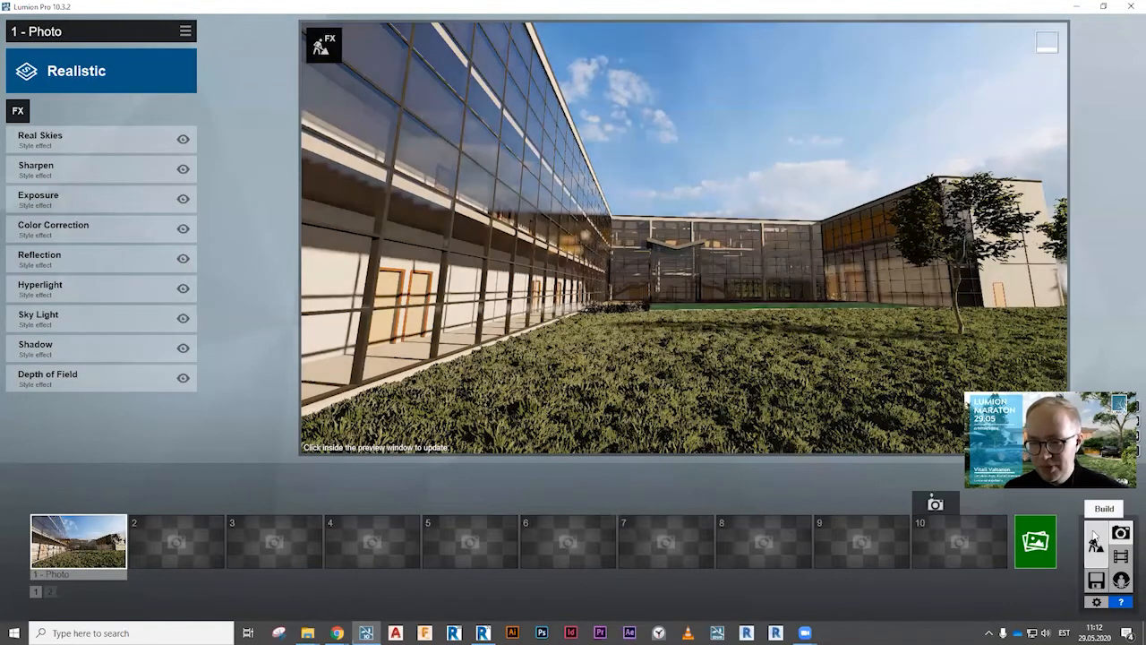
# Replace the courtyard lawn's Wild Grass 02 with the Landscape material and save the change.
pyautogui.click(1094, 540)
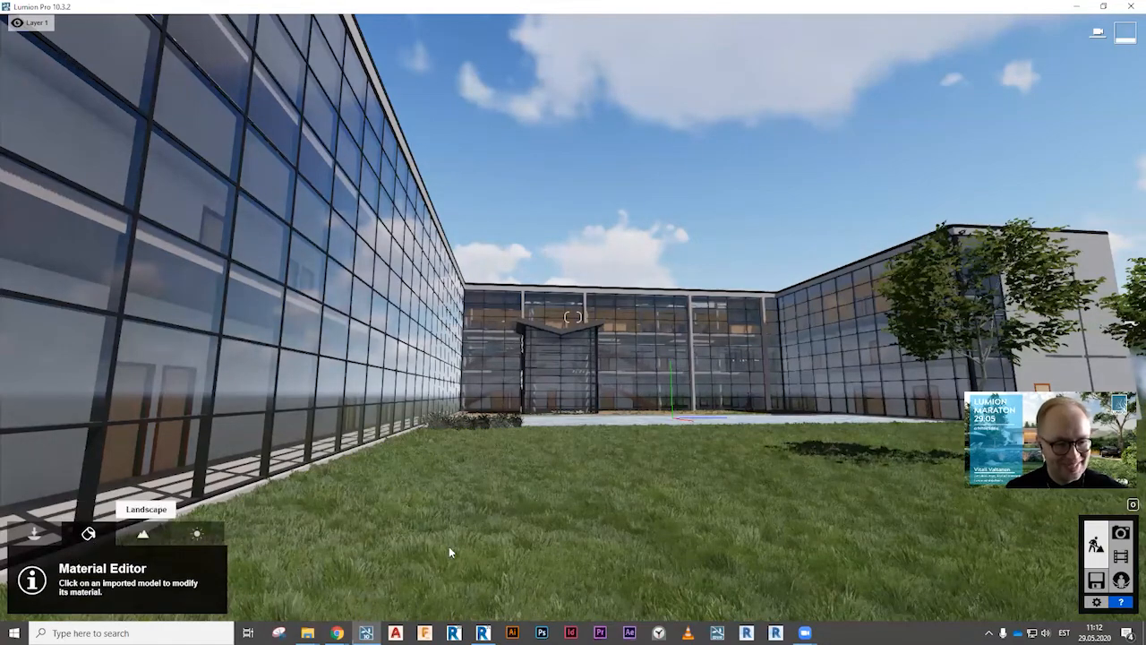
pyautogui.click(224, 506)
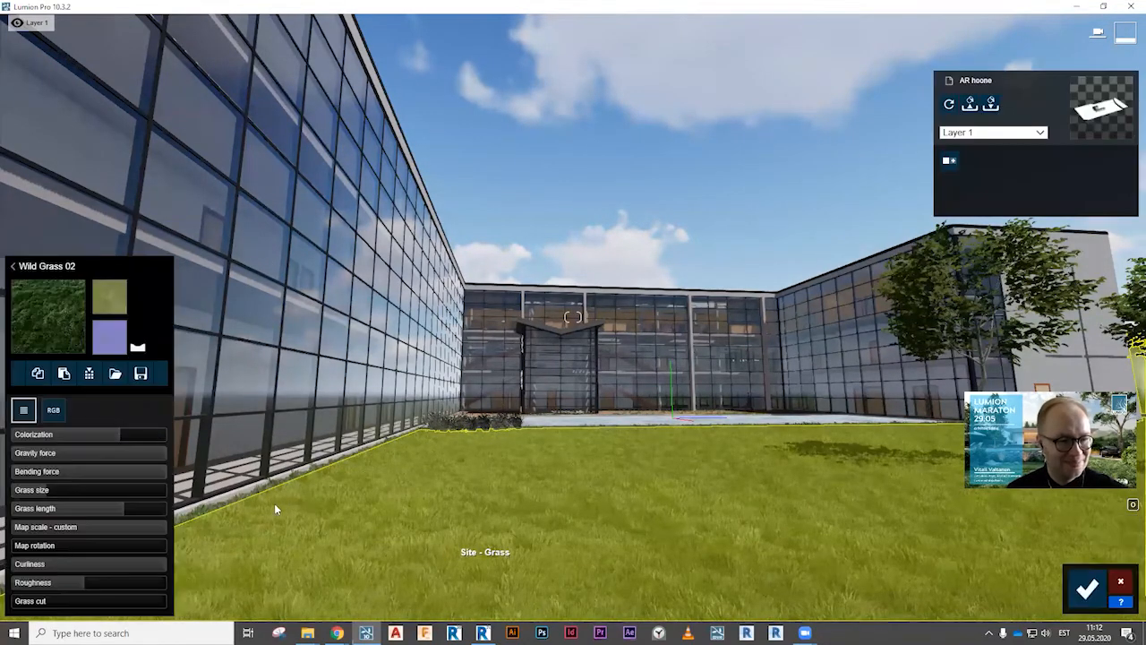
pyautogui.click(55, 314)
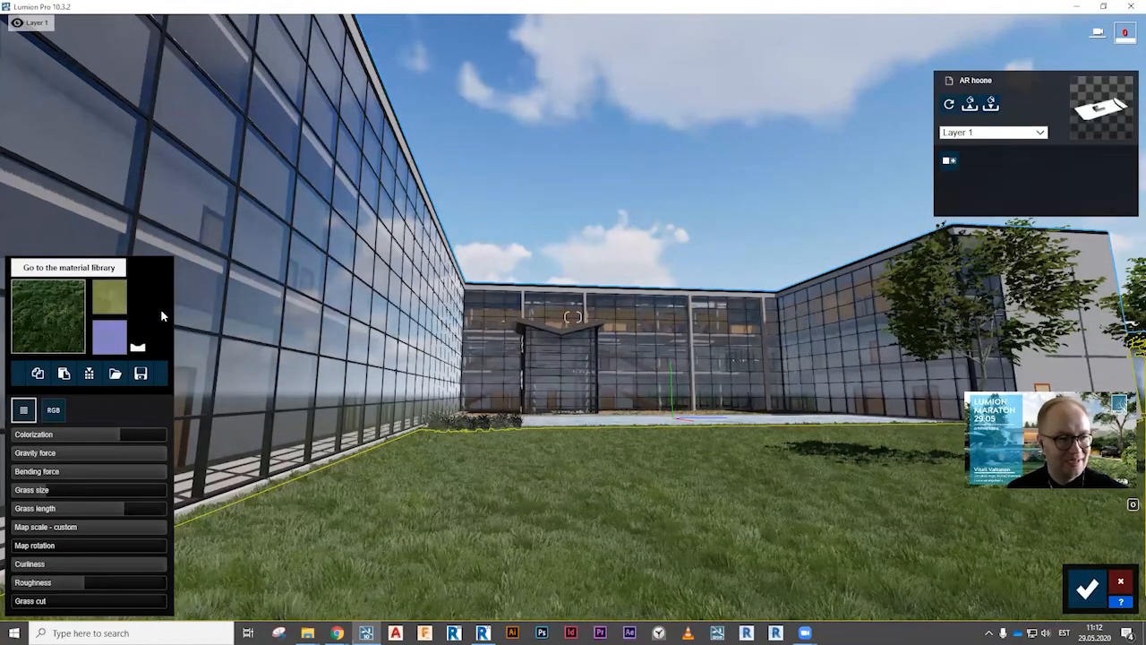
pyautogui.click(209, 220)
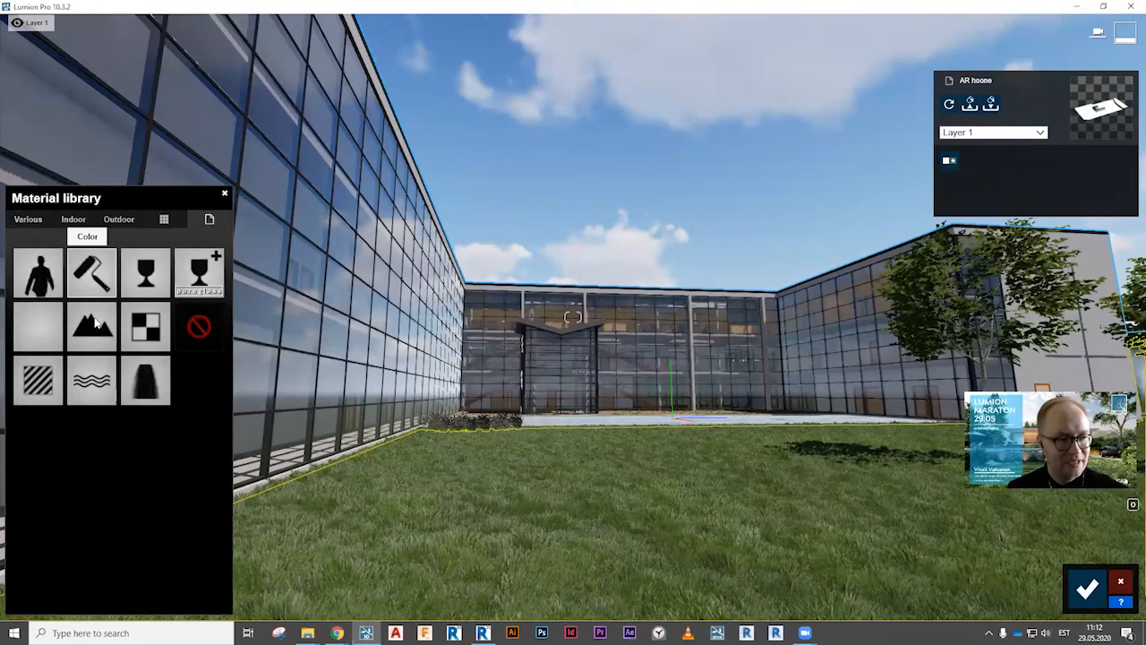
pyautogui.click(95, 321)
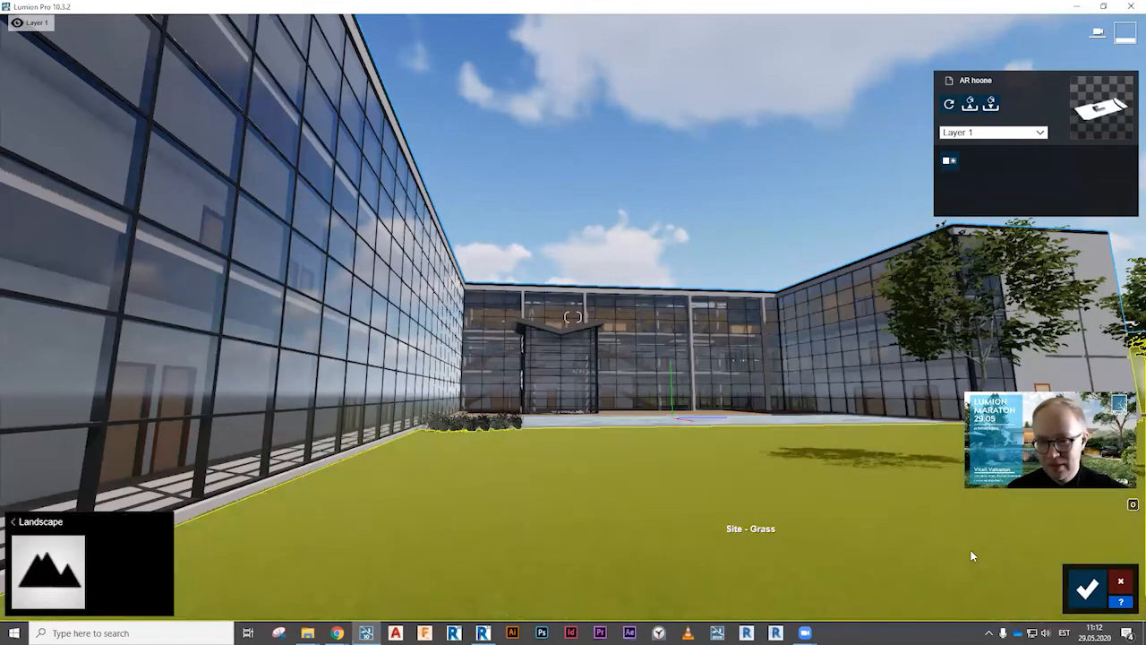
pyautogui.click(1087, 588)
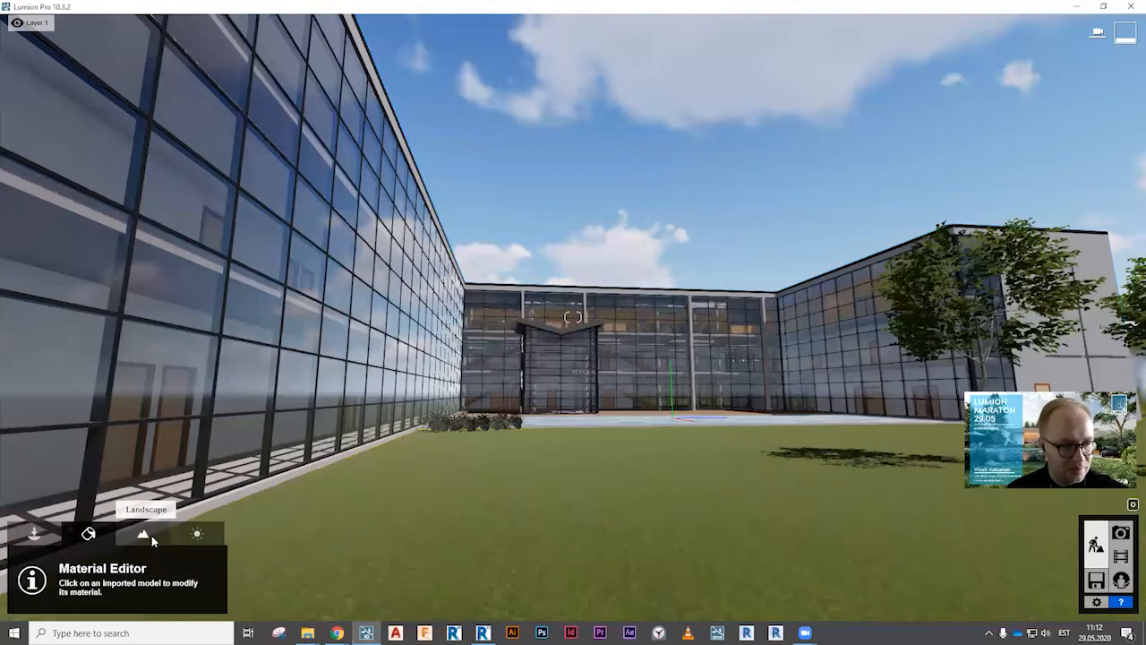
# Turn on the landscape grass and return to the photo view to preview the lawn.
pyautogui.click(149, 537)
pyautogui.click(76, 593)
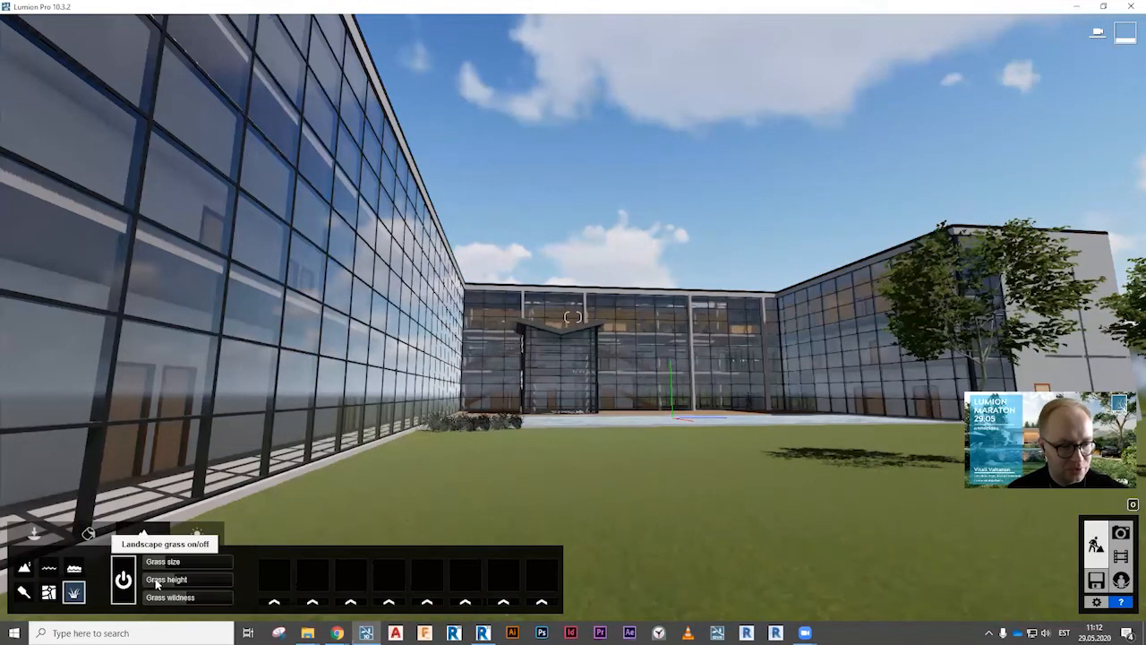
pyautogui.click(1121, 533)
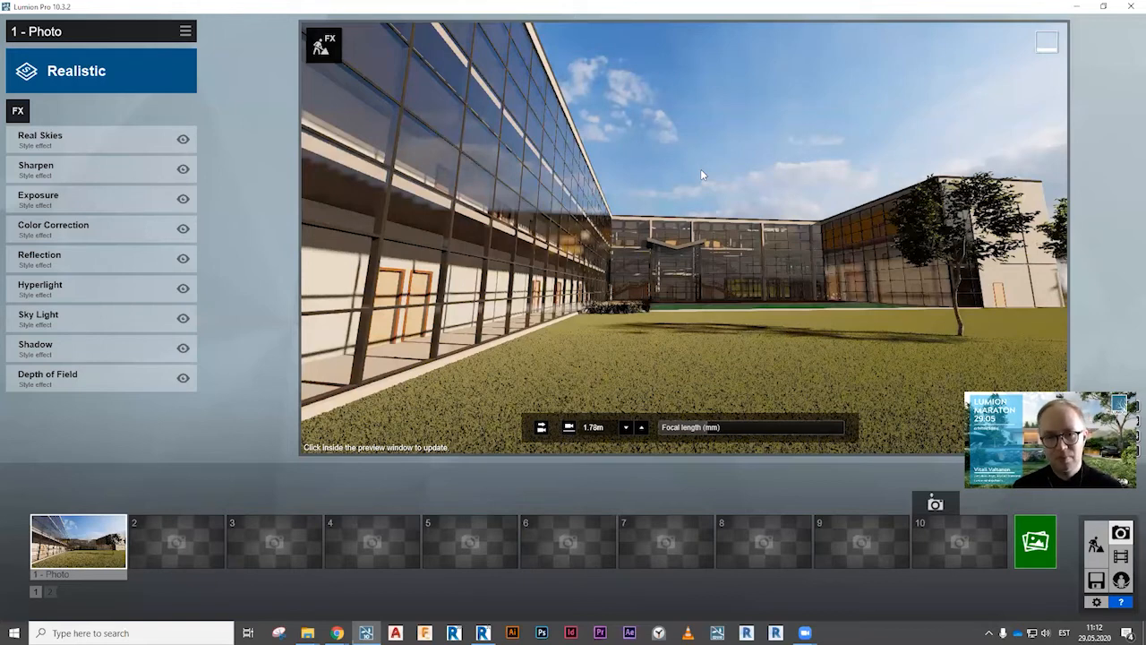
pyautogui.click(682, 236)
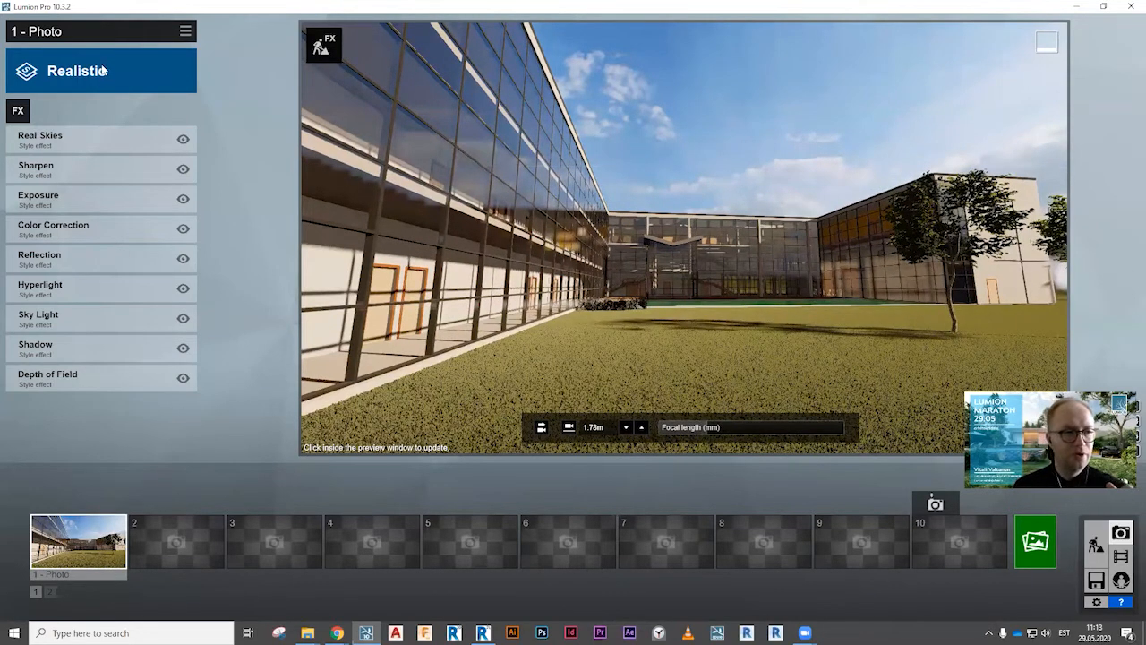
# Add the 2-Point Perspective camera effect to the first photo on top of the Realistic style.
pyautogui.click(18, 111)
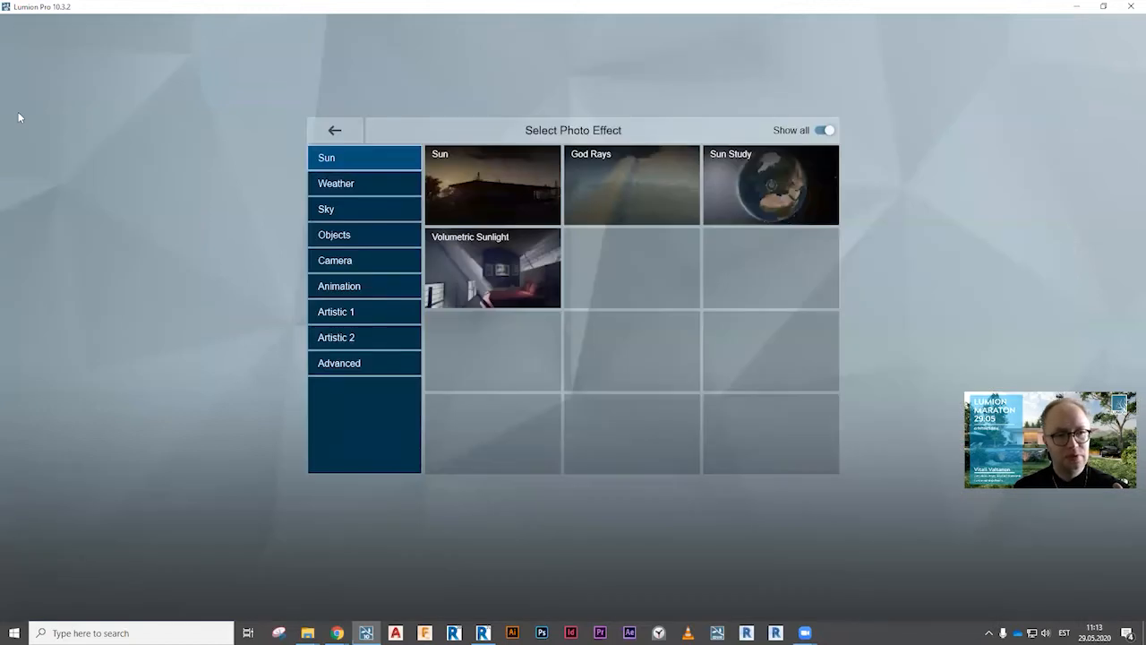
pyautogui.click(334, 130)
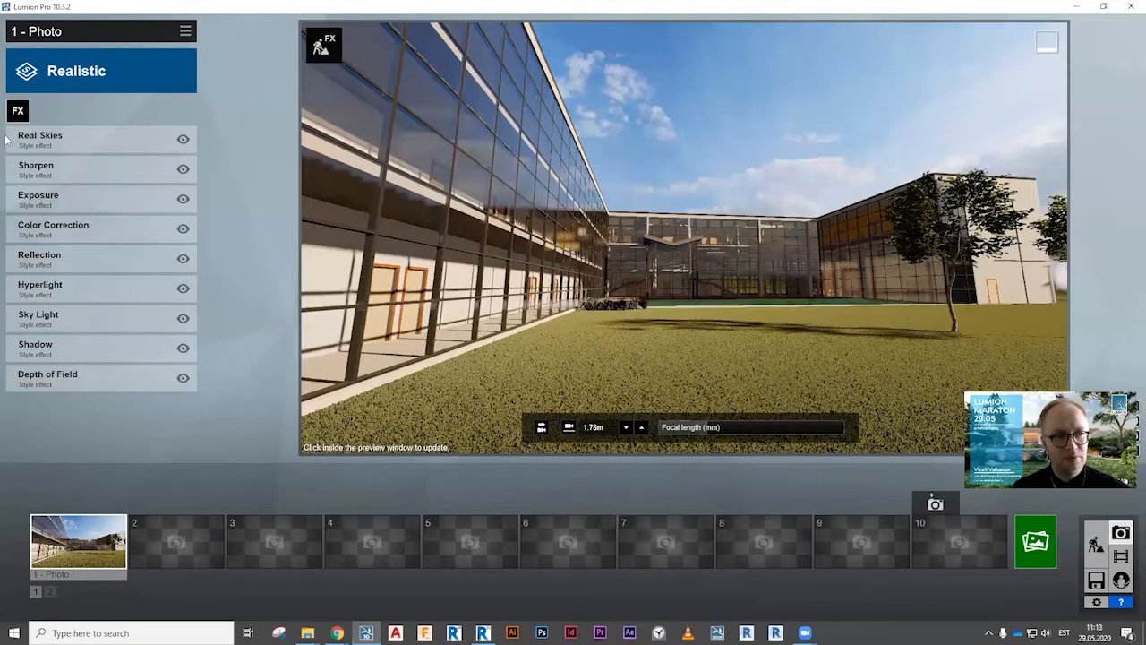
pyautogui.click(16, 112)
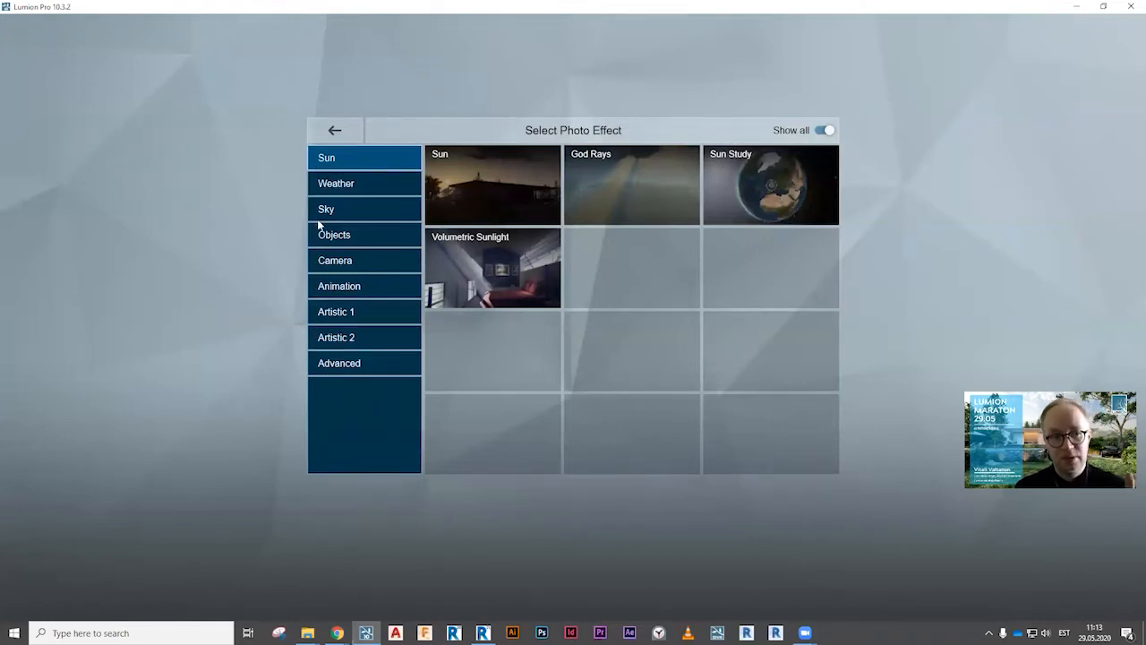
pyautogui.click(347, 262)
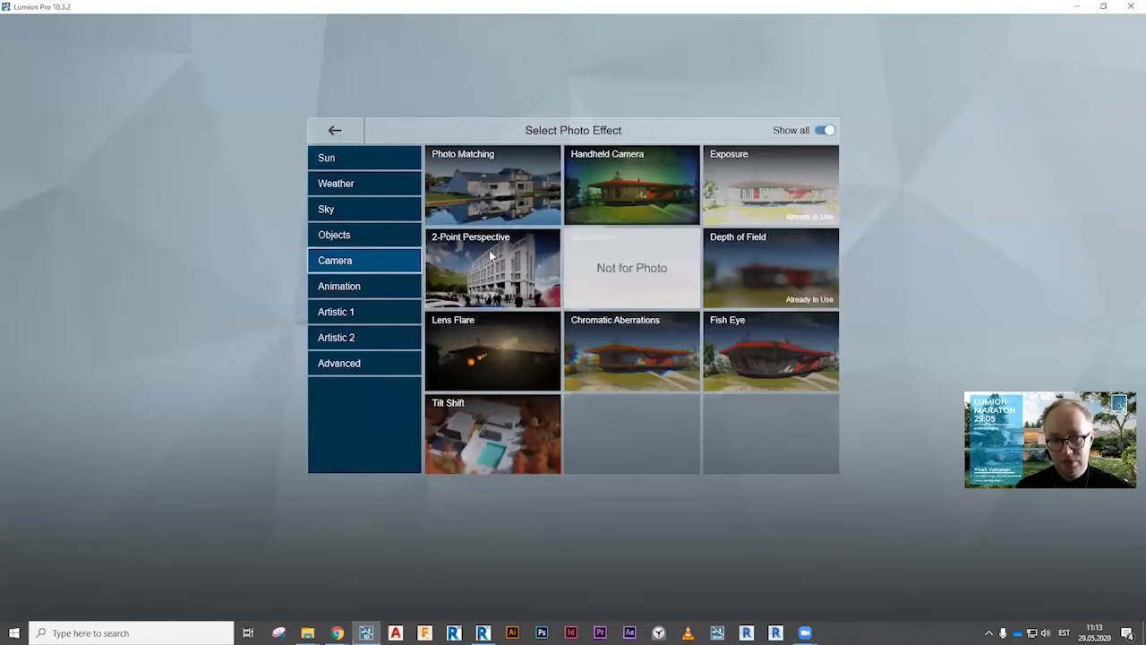
pyautogui.click(462, 266)
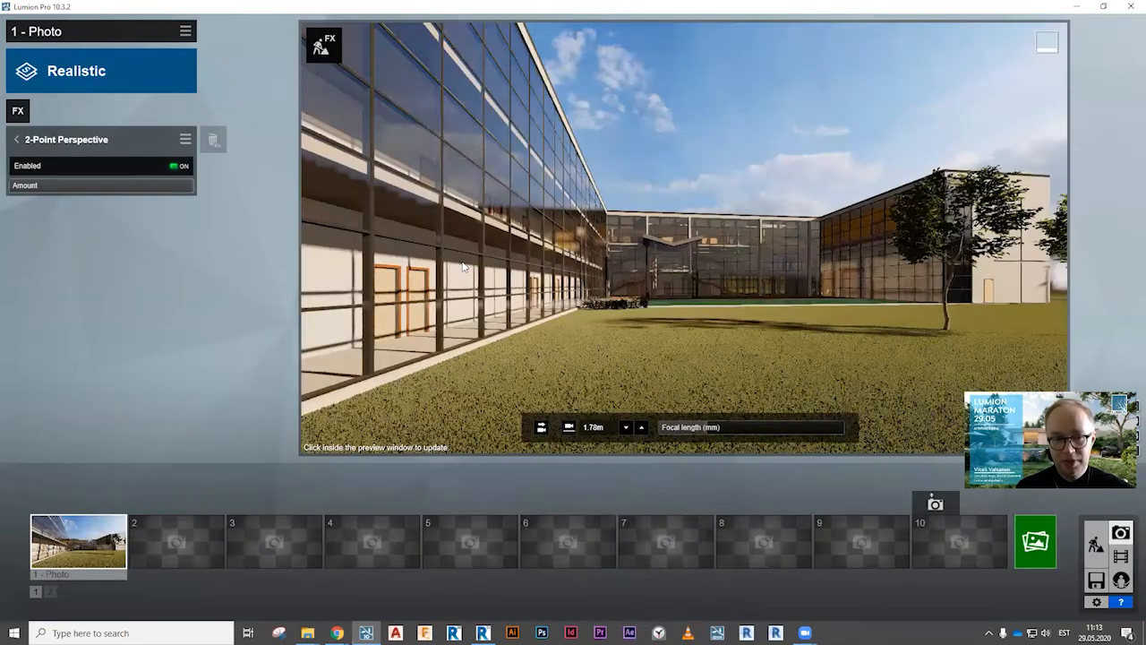
# Toggle the 2-Point Perspective effect off and on to compare the facade's vertical lines, ending with it off.
pyautogui.click(176, 166)
pyautogui.click(176, 166)
pyautogui.click(177, 166)
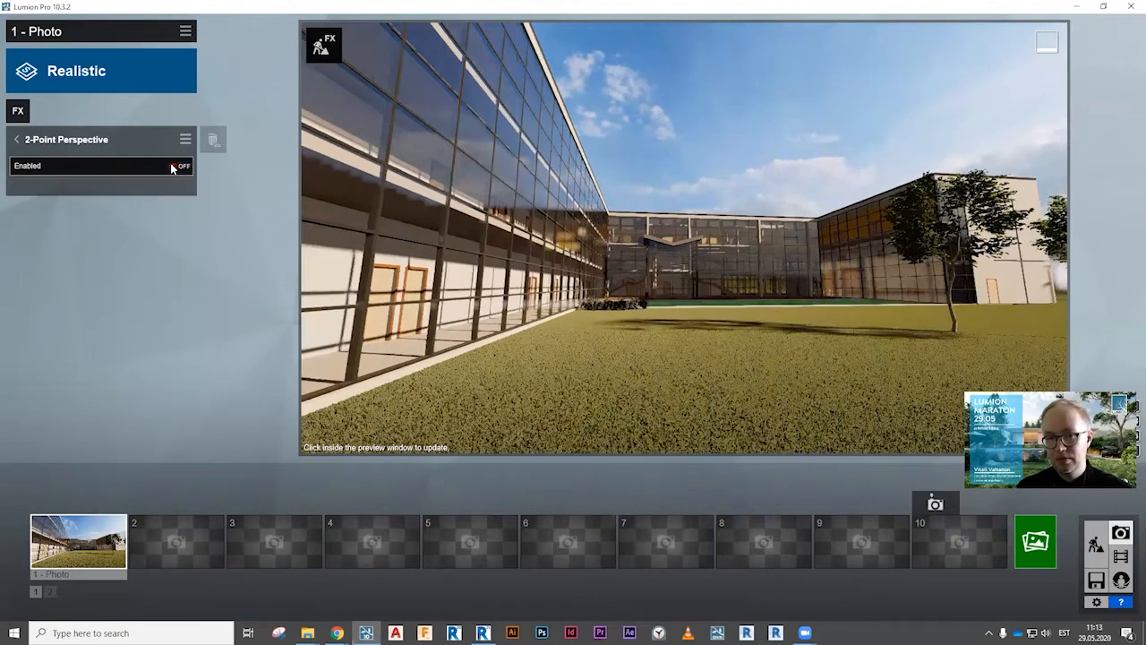
pyautogui.click(174, 167)
pyautogui.click(174, 167)
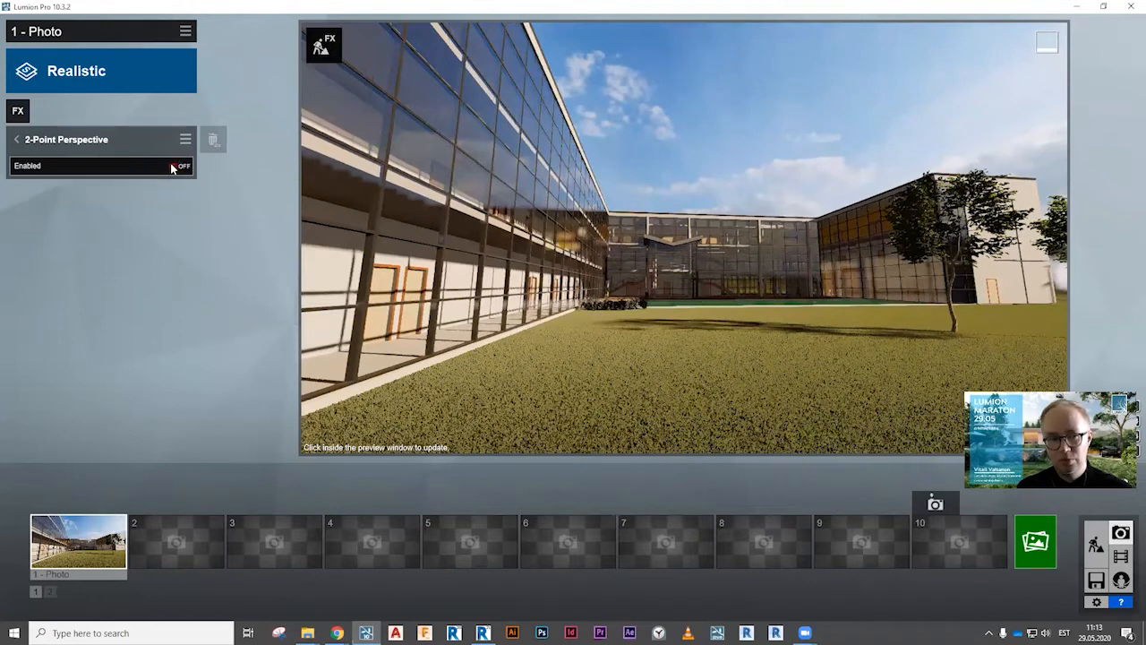
# Re-enable the 2-Point Perspective effect on the first photo and store the same view as a second photo.
pyautogui.click(174, 166)
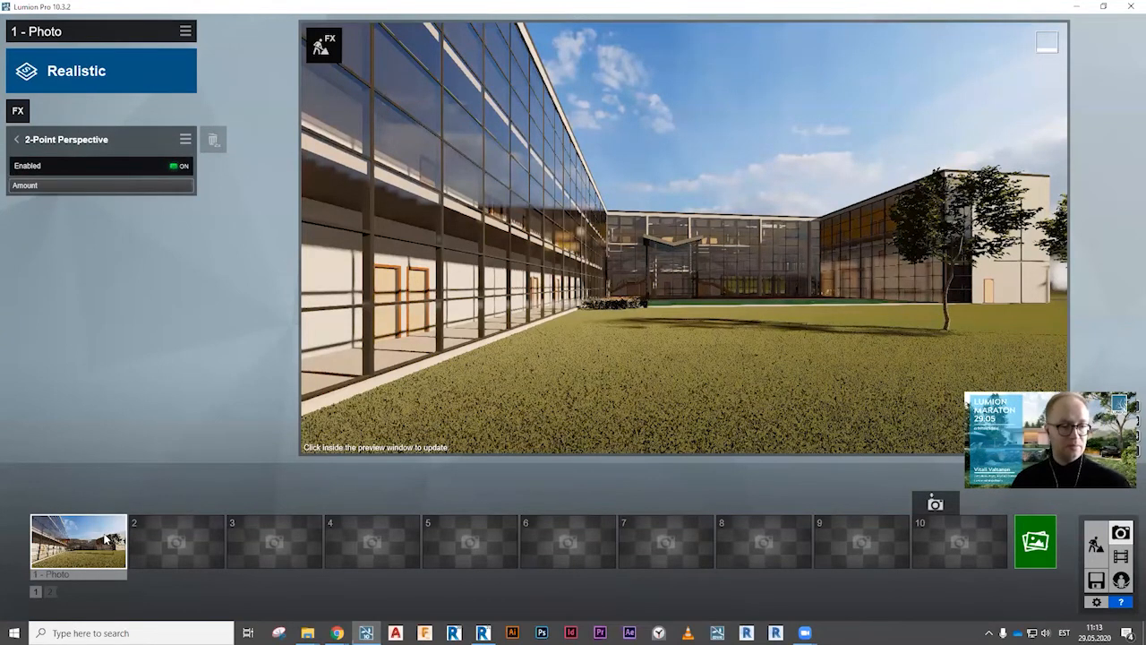
pyautogui.click(17, 140)
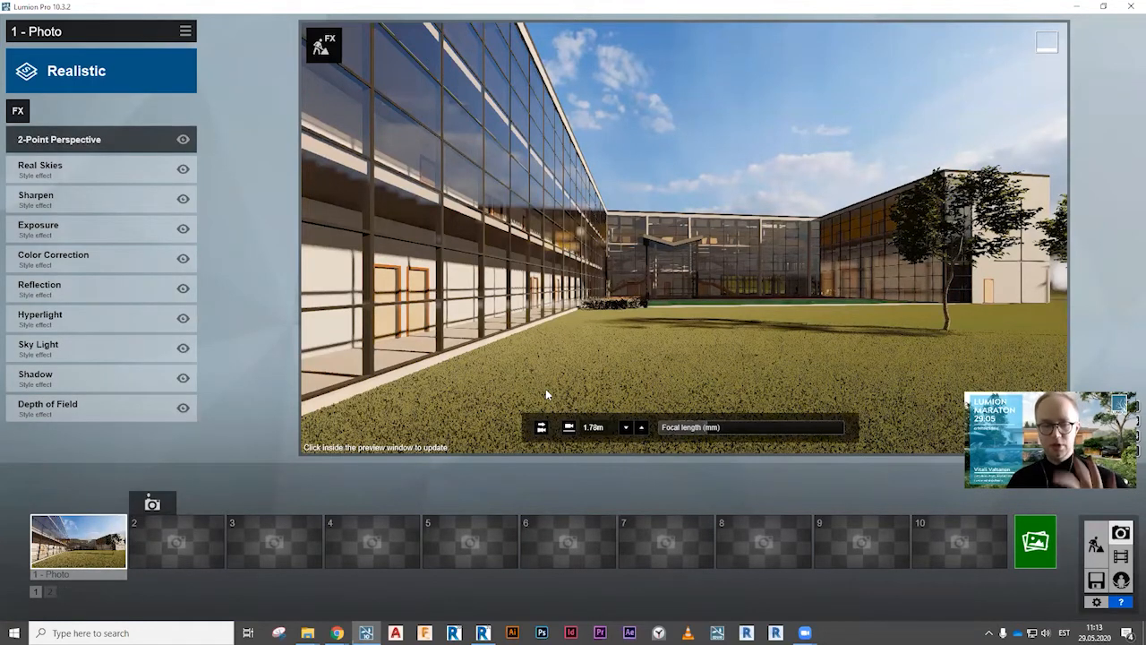
pyautogui.click(154, 504)
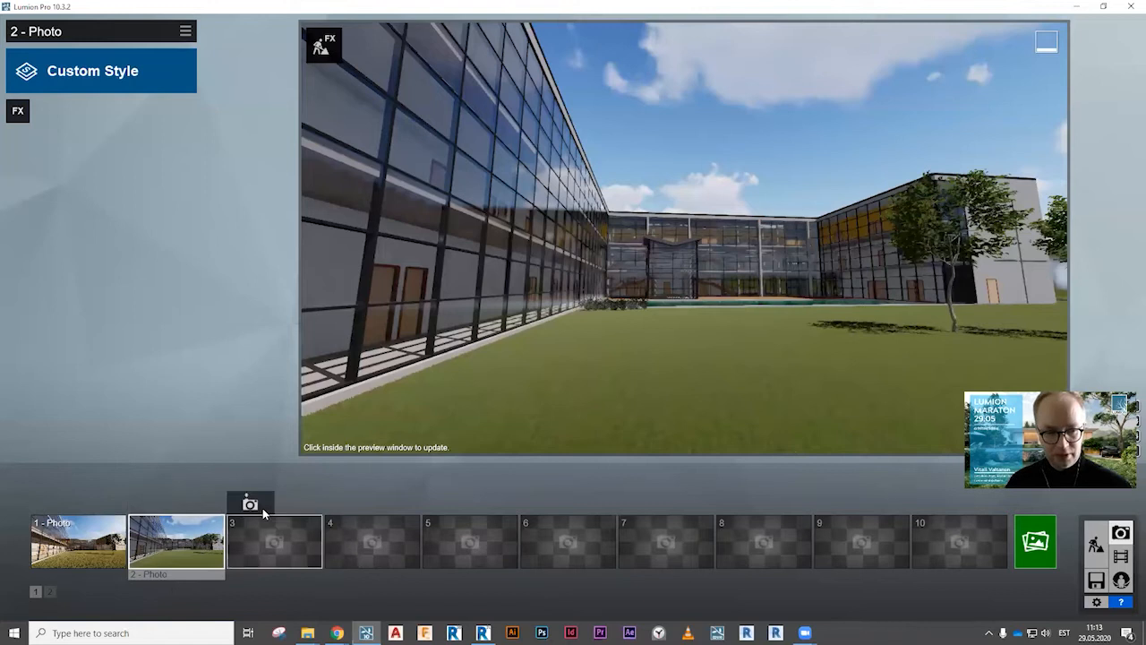
# Try the Dawn and Overcast styles on the second photo and settle on the Daytime style.
pyautogui.click(153, 69)
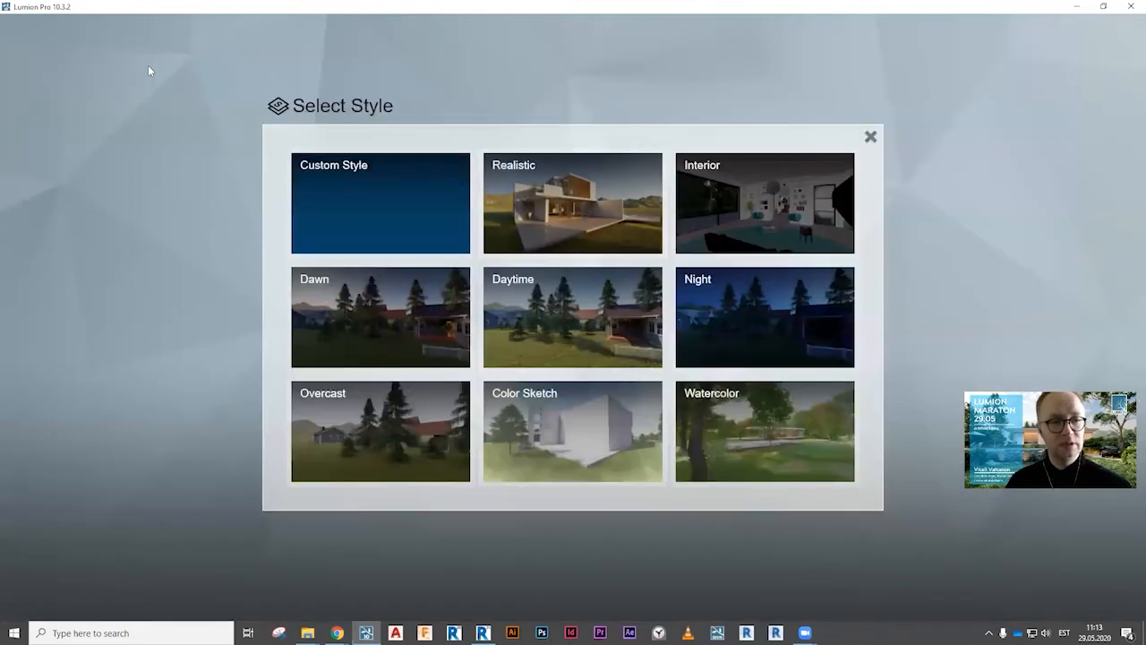
pyautogui.click(399, 307)
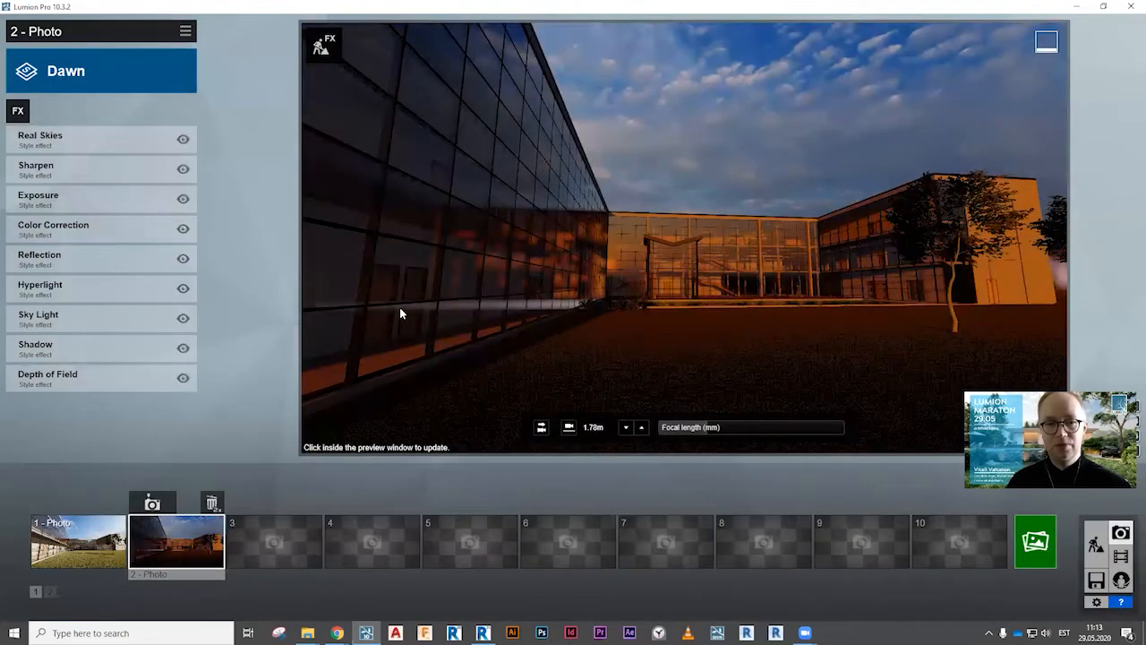
pyautogui.click(72, 71)
pyautogui.click(553, 306)
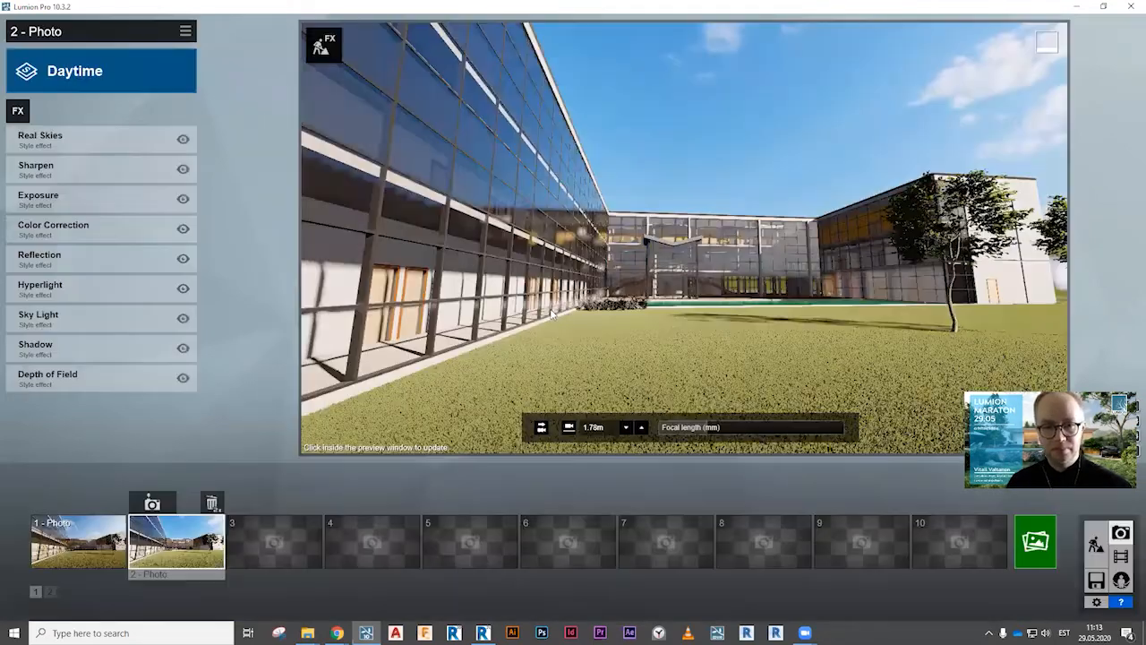
pyautogui.click(95, 82)
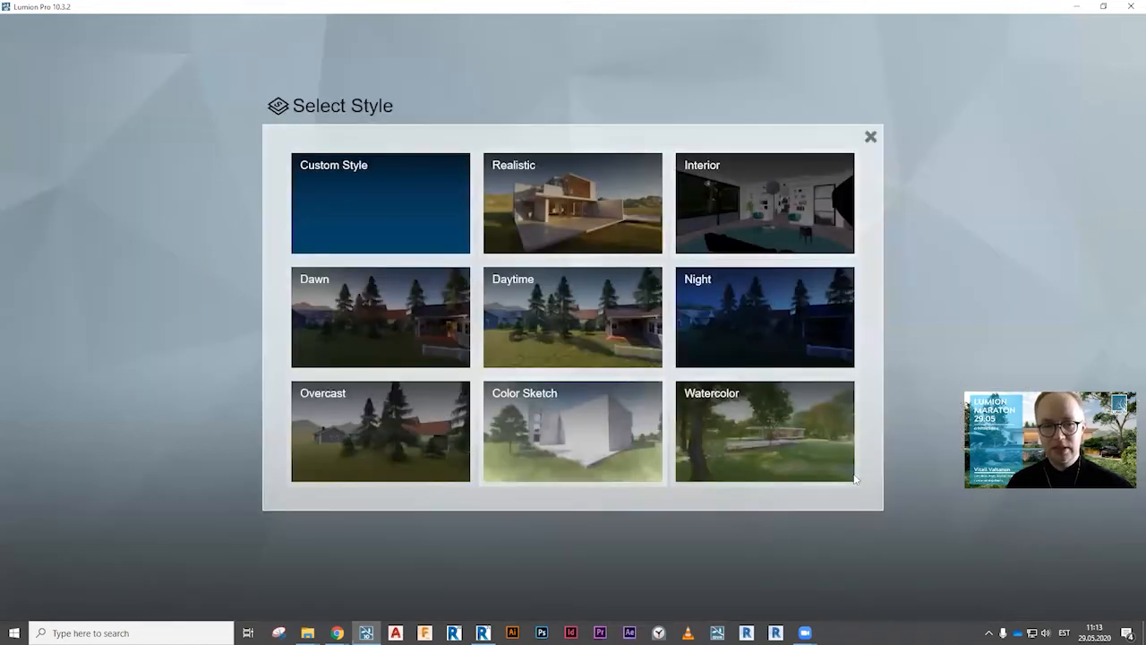
pyautogui.click(396, 416)
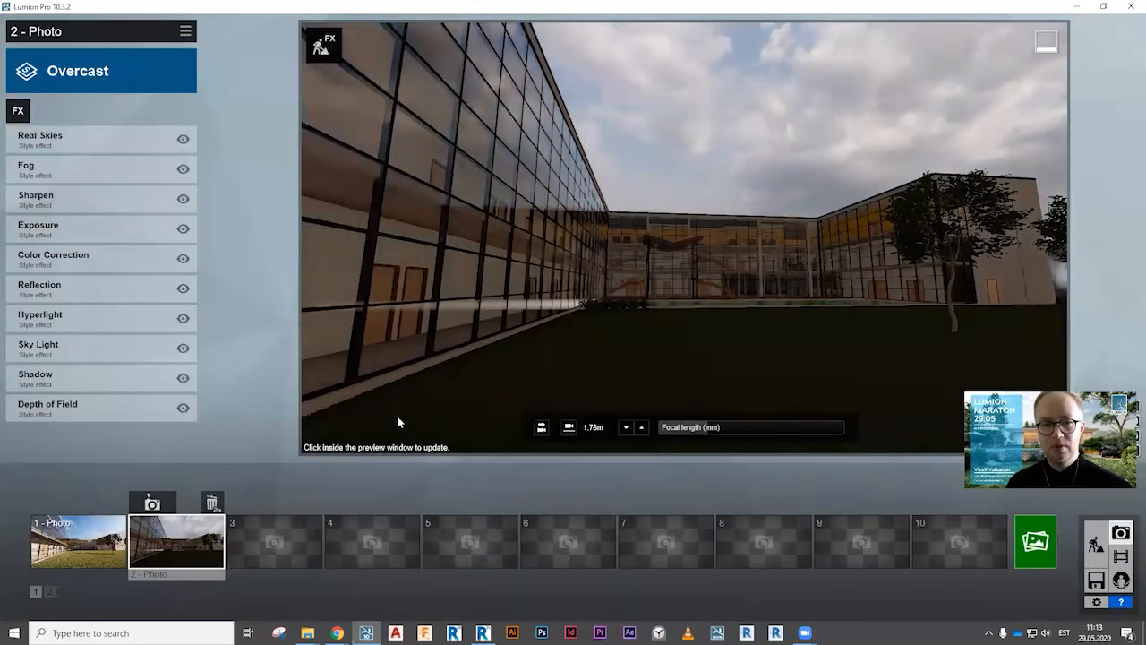
pyautogui.click(87, 90)
pyautogui.click(539, 316)
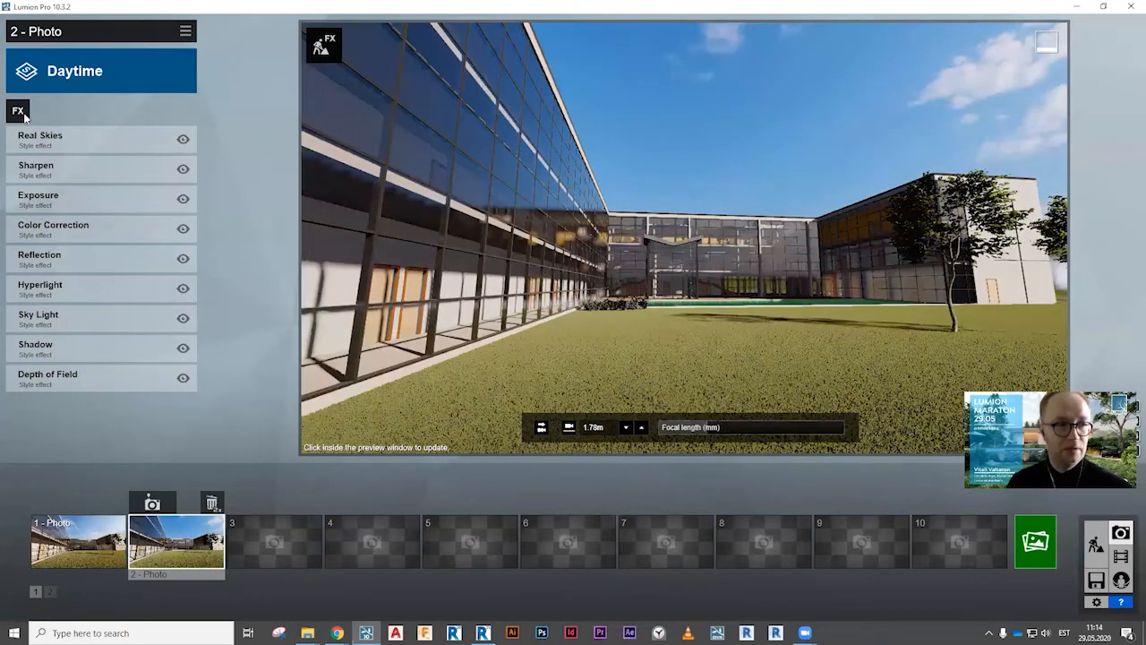
# Add the 2-Point Perspective camera effect to the second photo and return to its effect list.
pyautogui.click(18, 111)
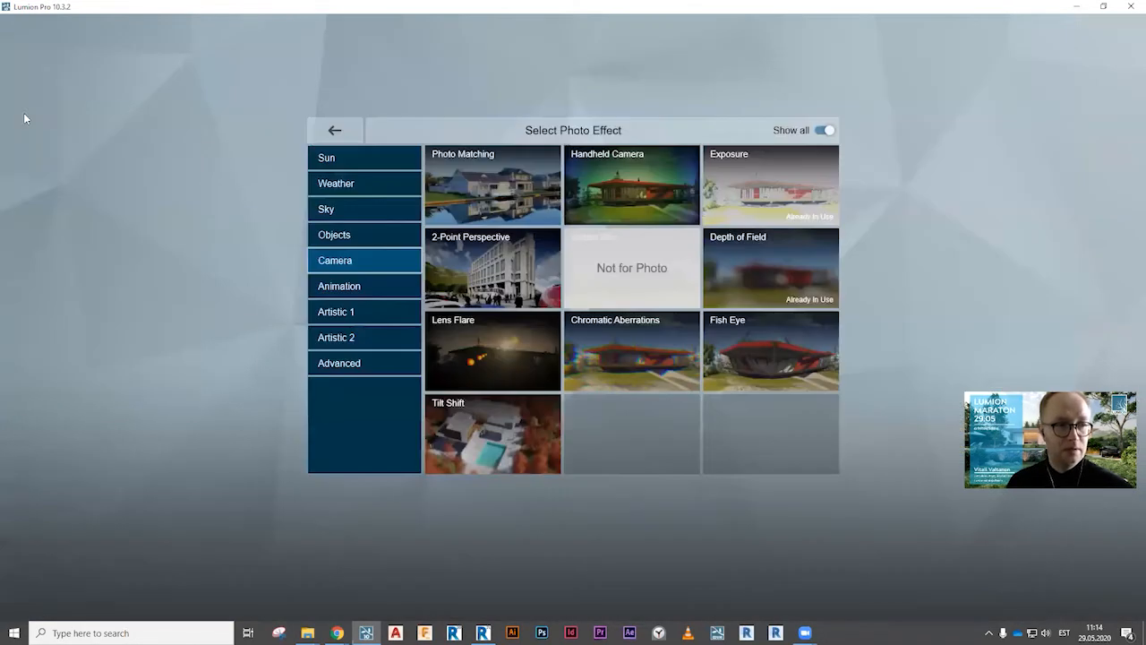
pyautogui.click(430, 273)
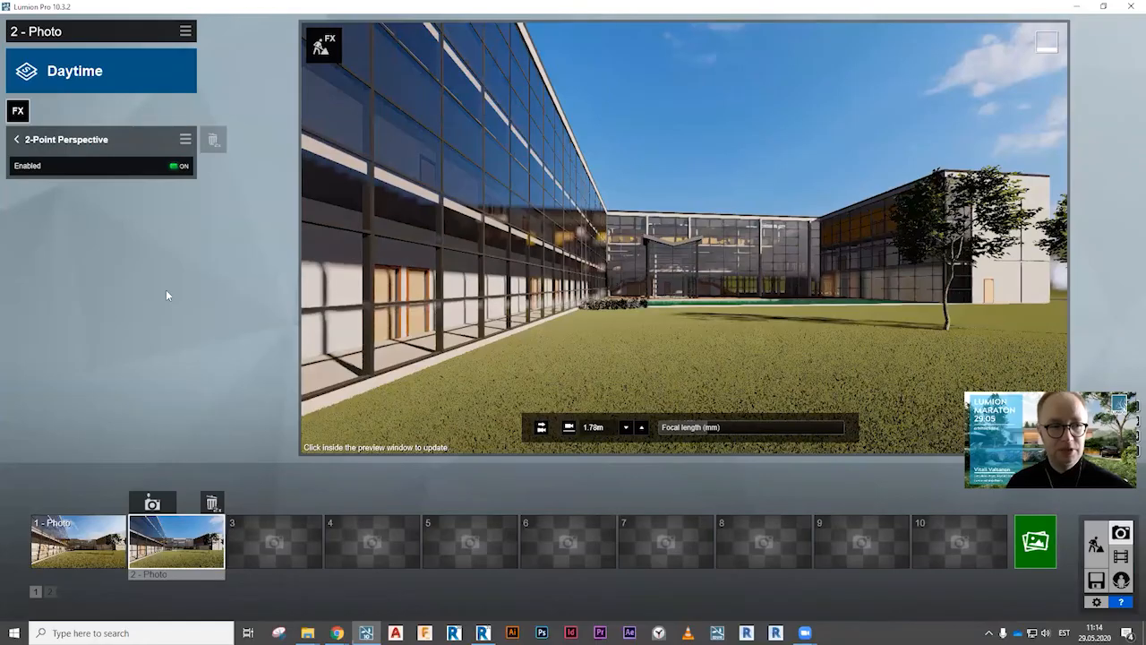
pyautogui.click(16, 140)
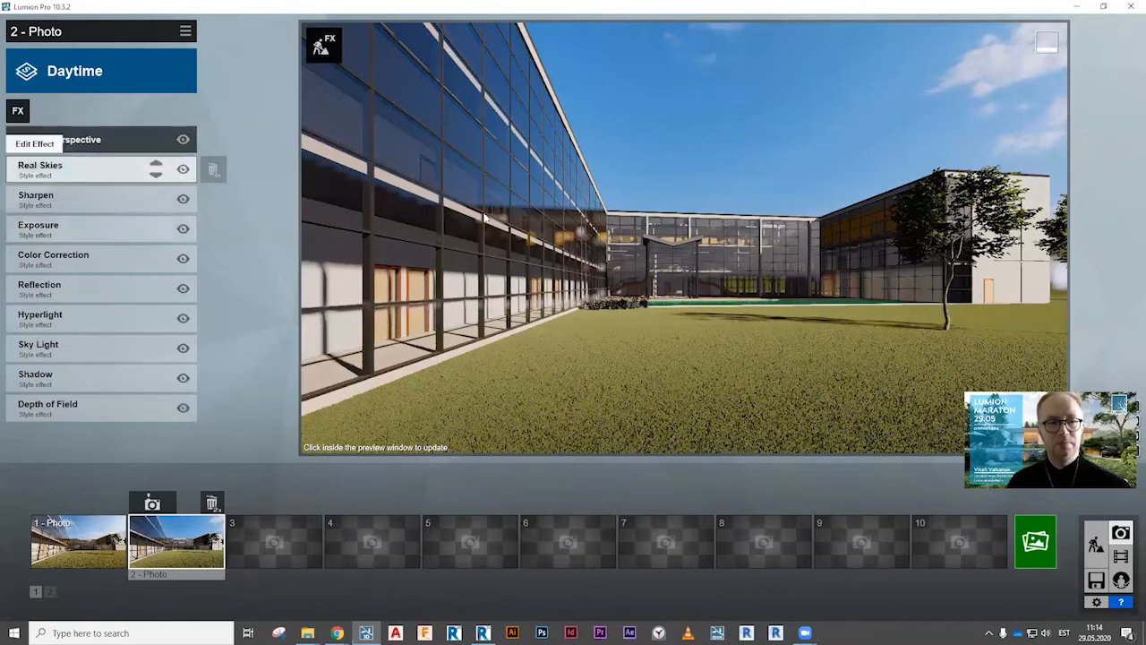
# Edit the second photo's Real Skies effect and rotate the sky heading to about 29.2°.
pyautogui.click(47, 173)
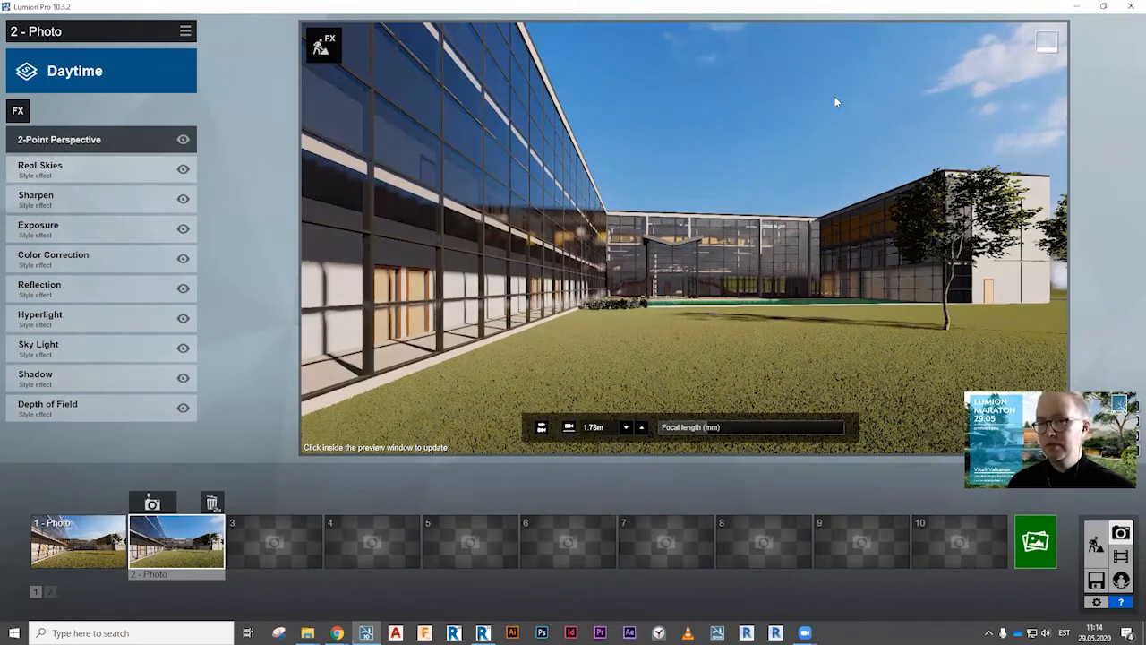
pyautogui.click(48, 173)
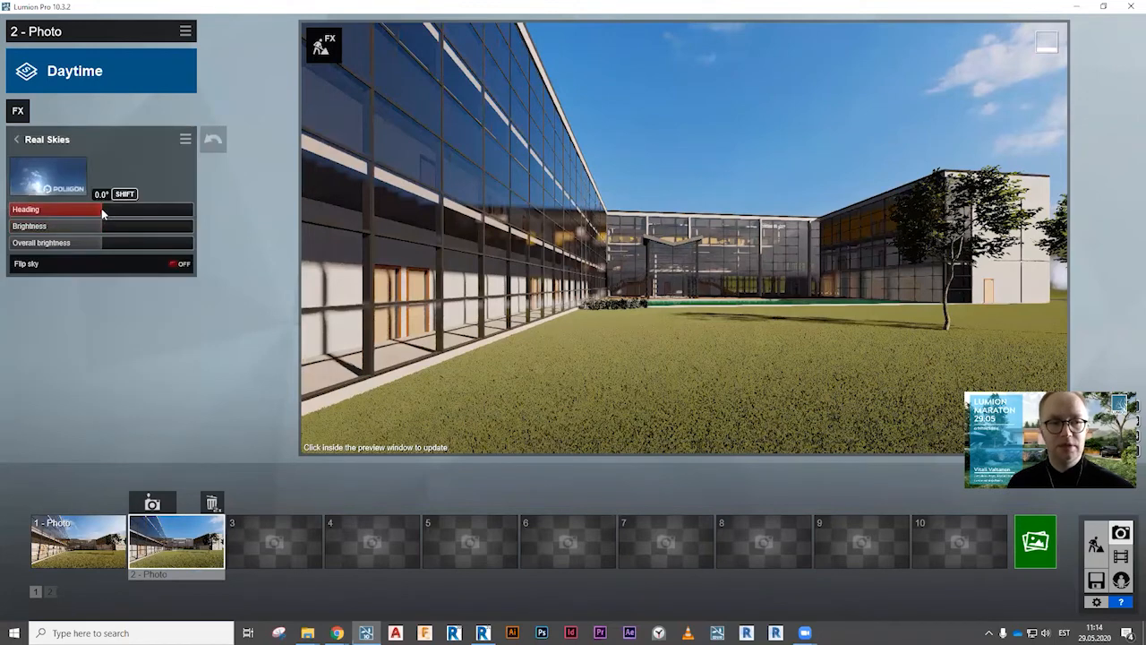
pyautogui.moveTo(102, 211)
pyautogui.mouseDown()
pyautogui.moveTo(82, 213)
pyautogui.moveTo(117, 211)
pyautogui.mouseUp()
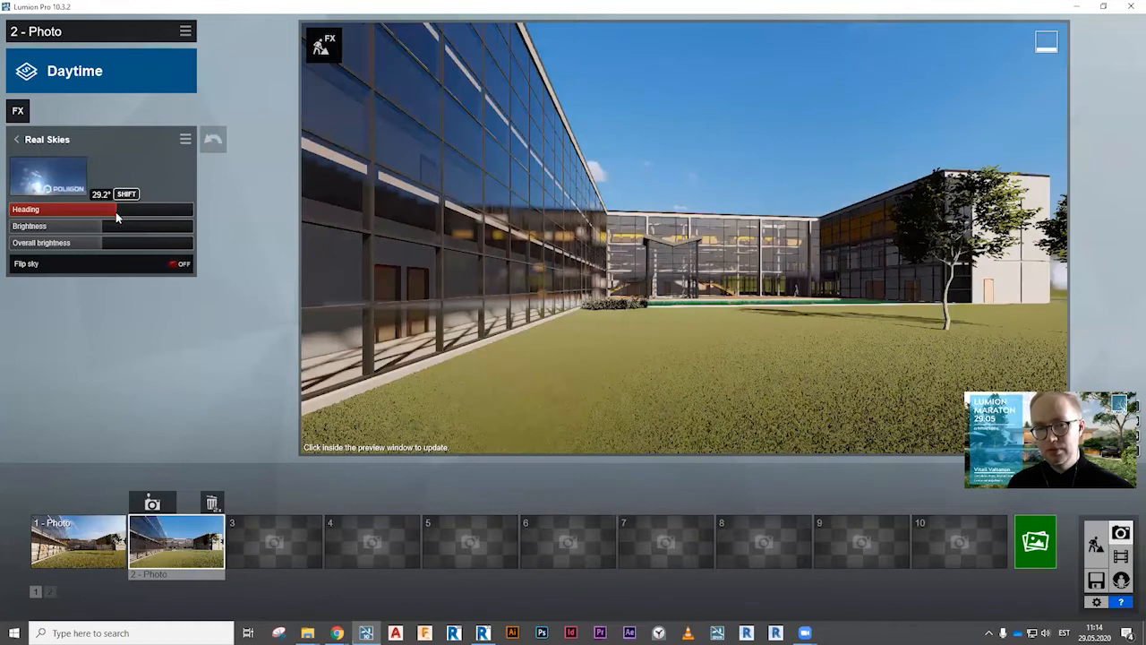
# Browse the Real Skies categories, replace the clear sky with the second Overcast sky, and update the preview.
pyautogui.click(45, 180)
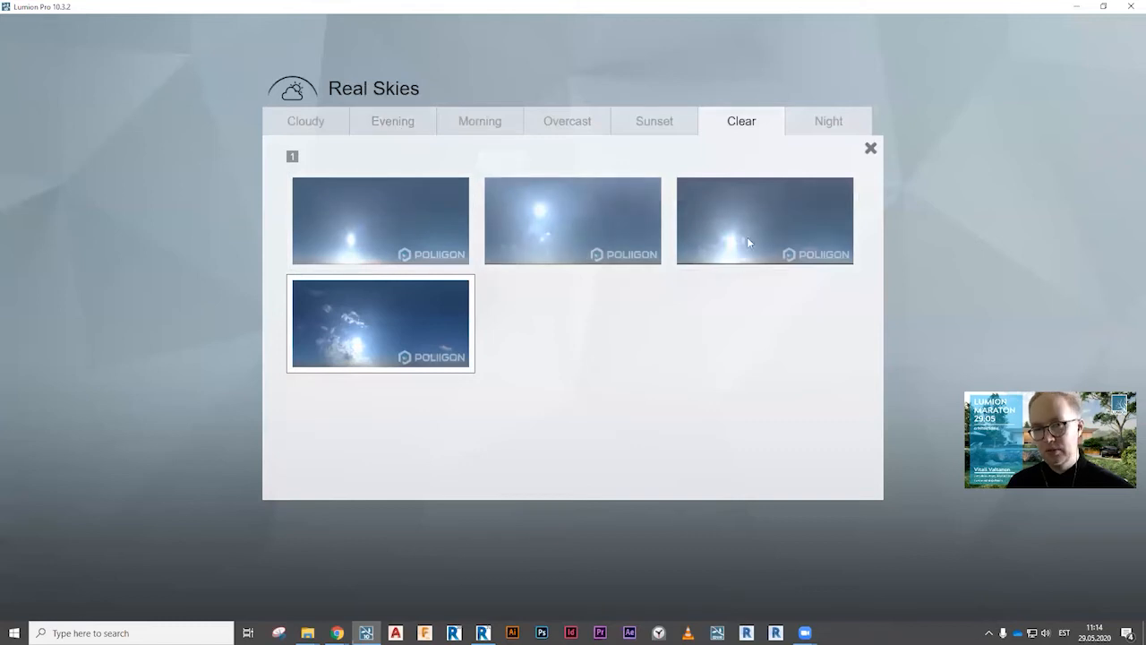
pyautogui.click(421, 125)
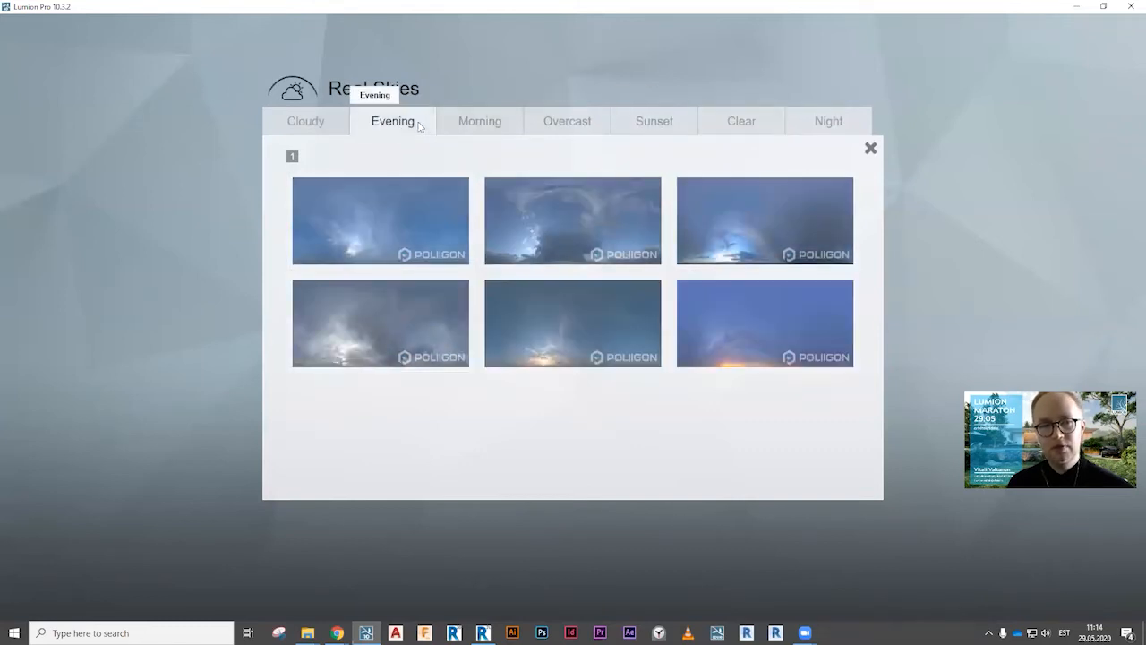
pyautogui.click(476, 123)
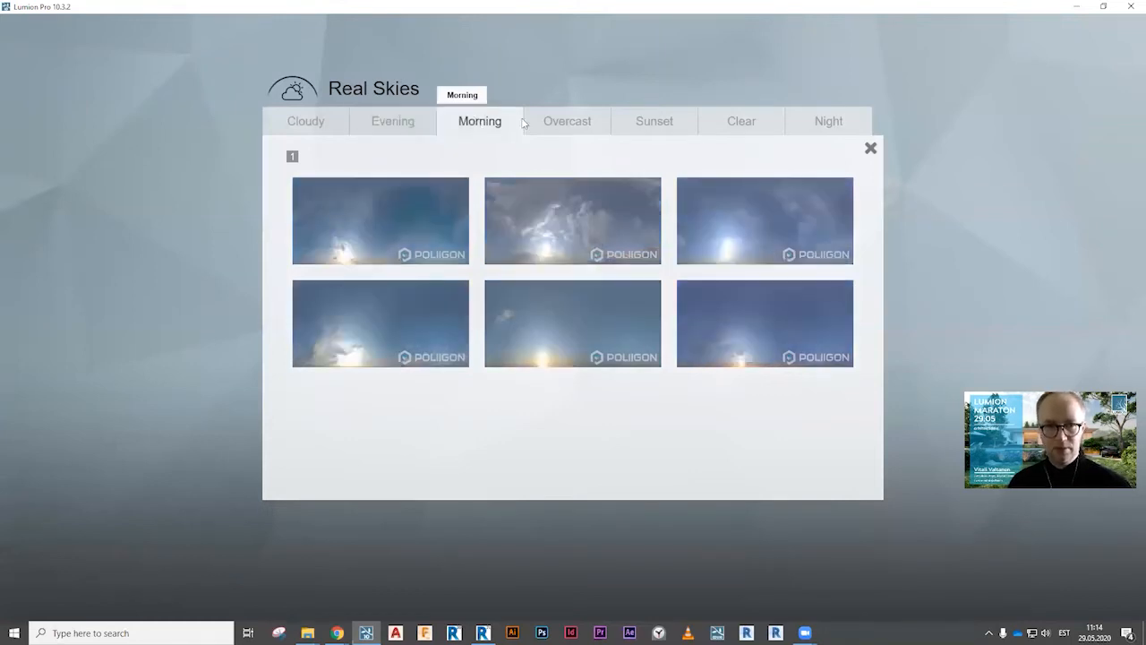
pyautogui.click(563, 123)
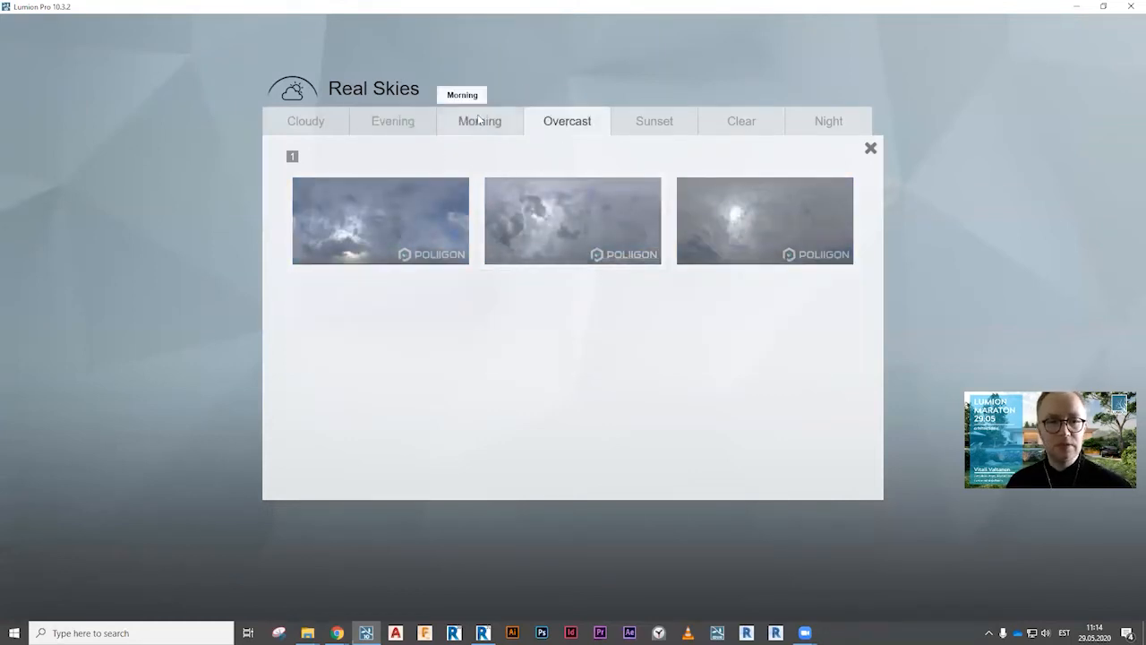
pyautogui.click(571, 221)
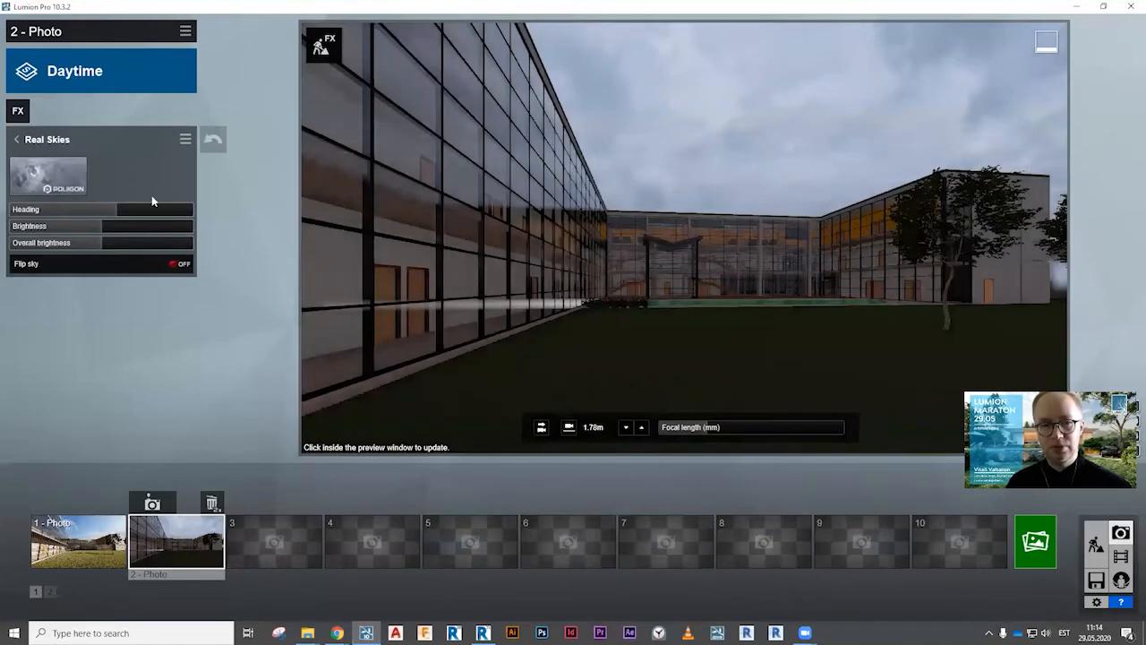
pyautogui.click(507, 232)
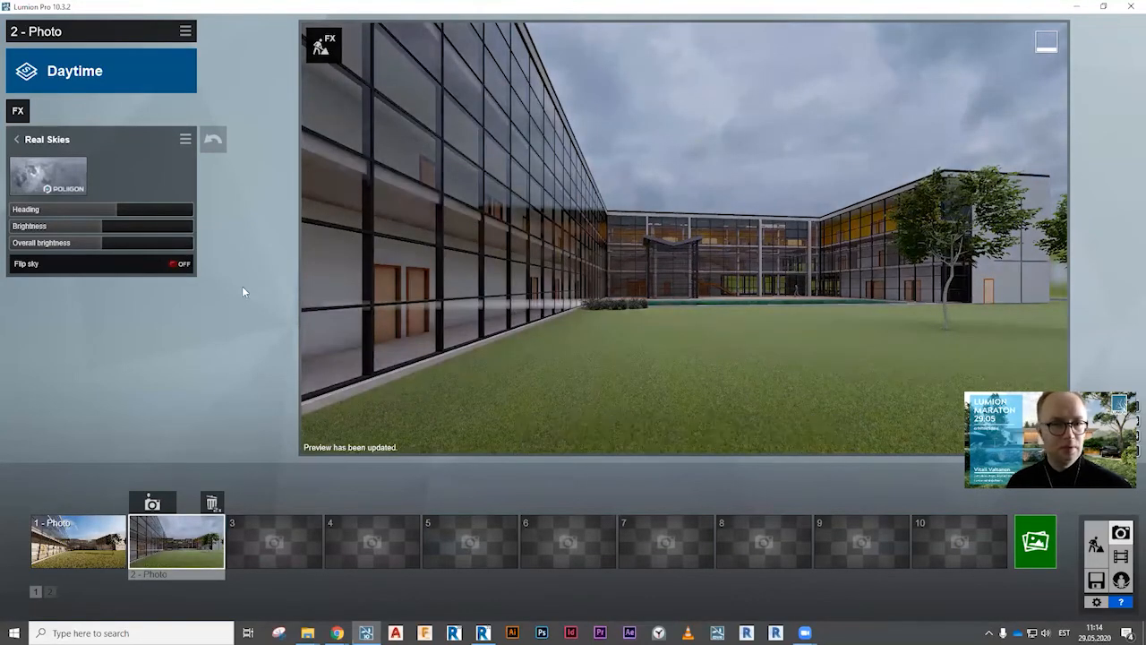
# Set the overcast sky's heading to about -16.4°, update the preview, and return to the effect list.
pyautogui.moveTo(111, 212); pyautogui.dragTo(93, 212)
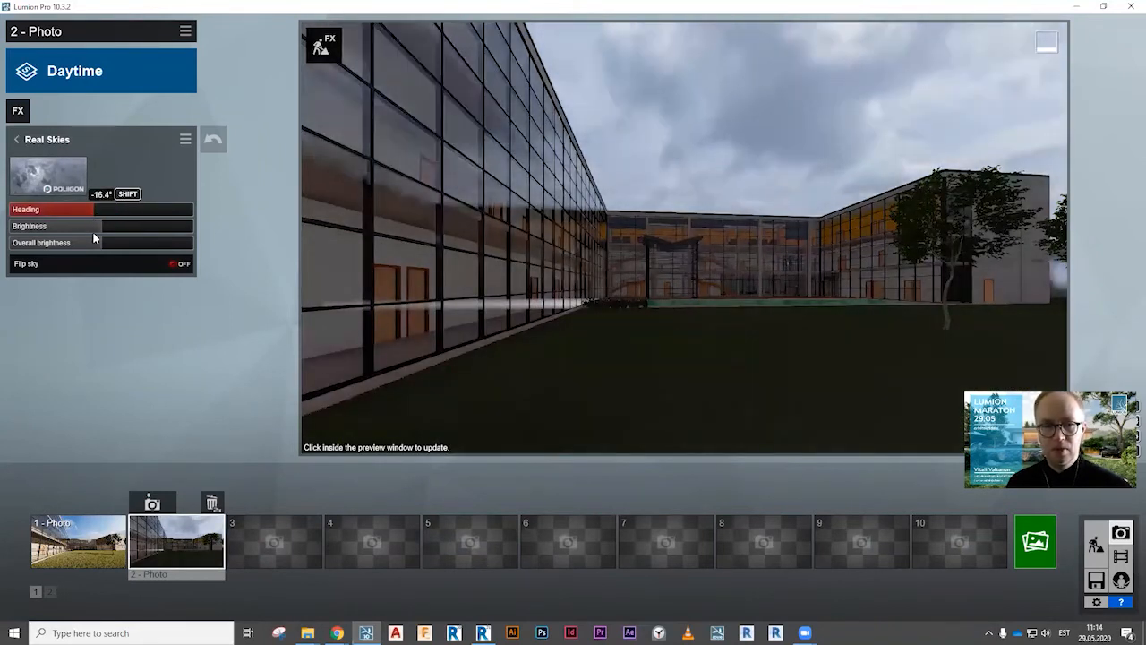
pyautogui.click(680, 217)
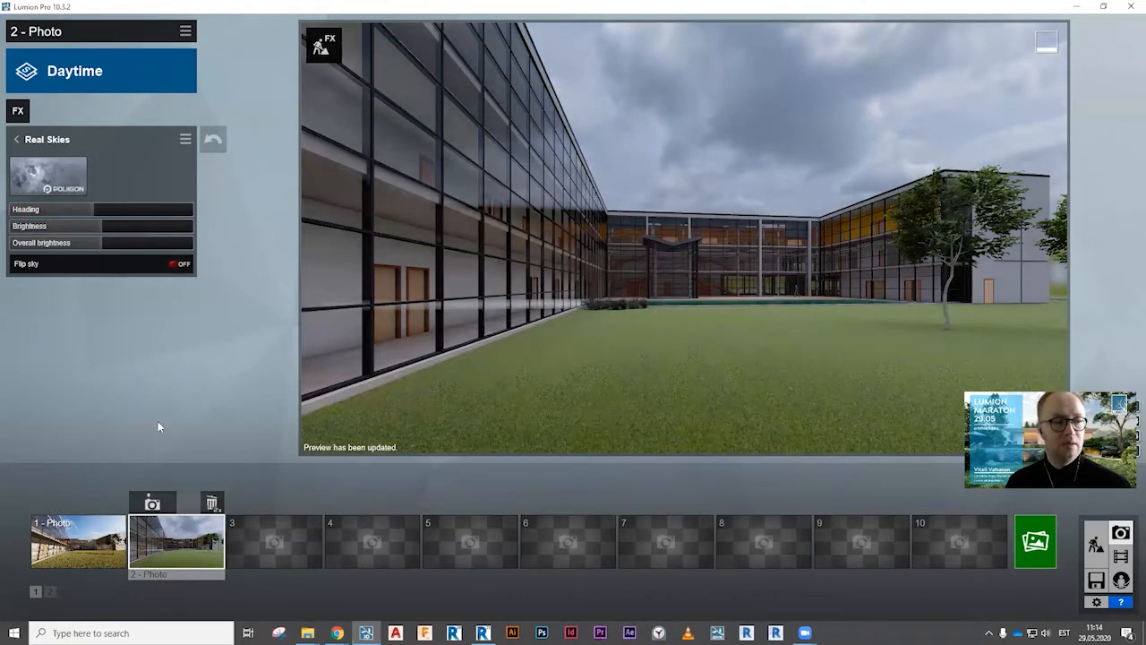
pyautogui.click(14, 136)
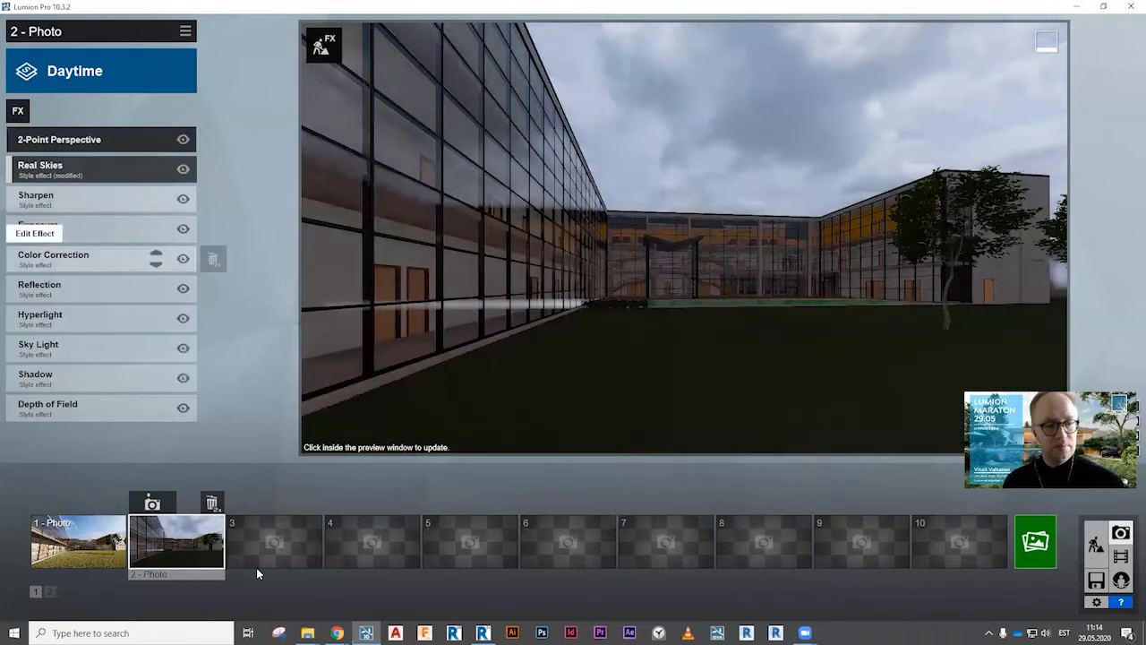
# Store the current camera view as a third photo and switch back through the first two photos.
pyautogui.click(251, 504)
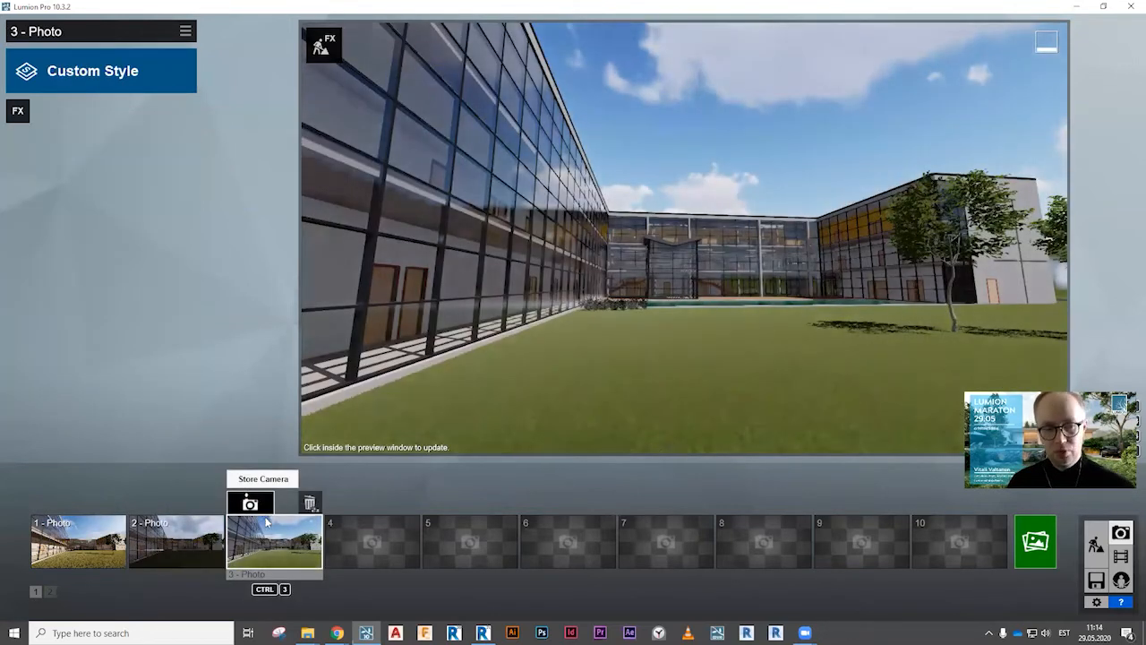
pyautogui.click(196, 537)
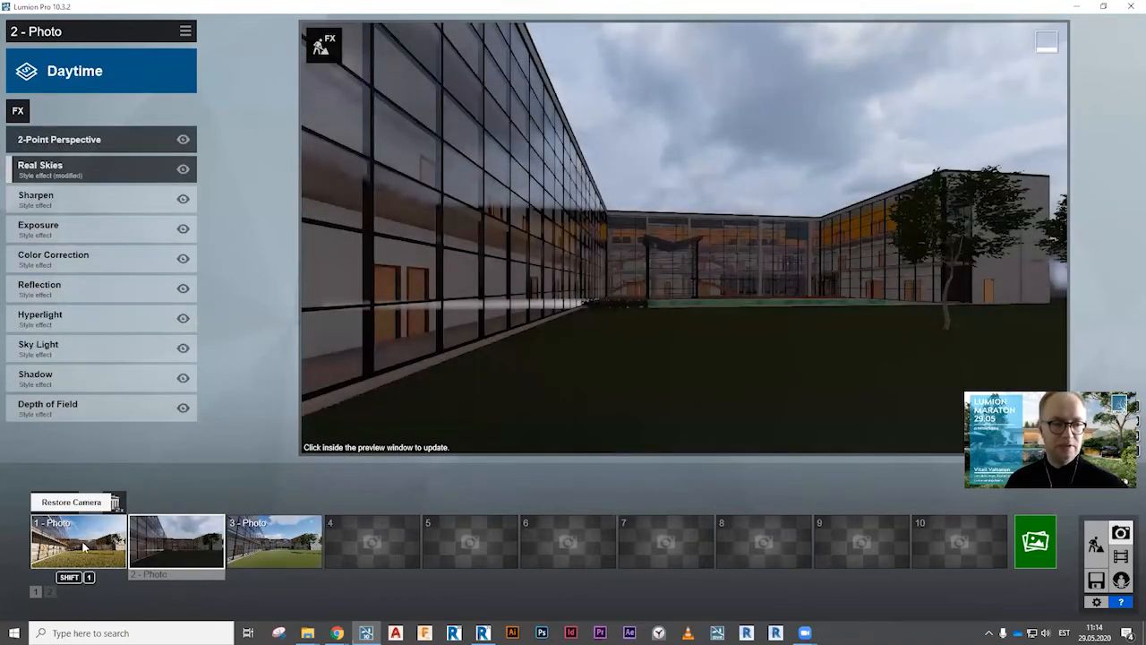
pyautogui.click(83, 546)
# Copy all effects from the second photo and paste them onto the third photo.
pyautogui.click(154, 540)
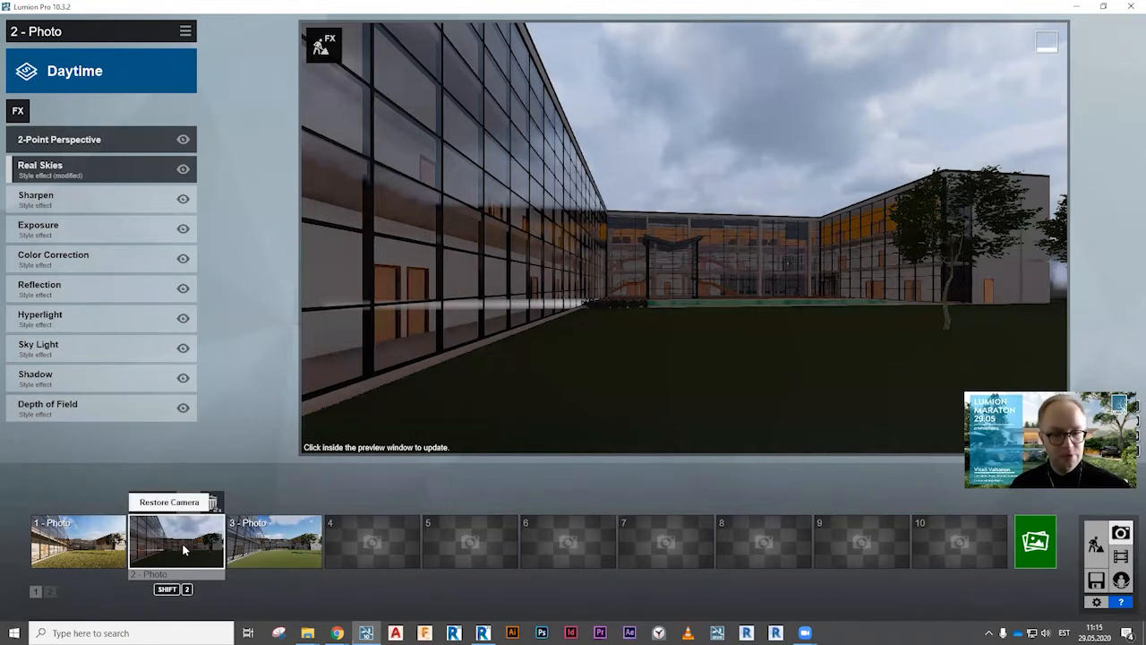
pyautogui.click(185, 32)
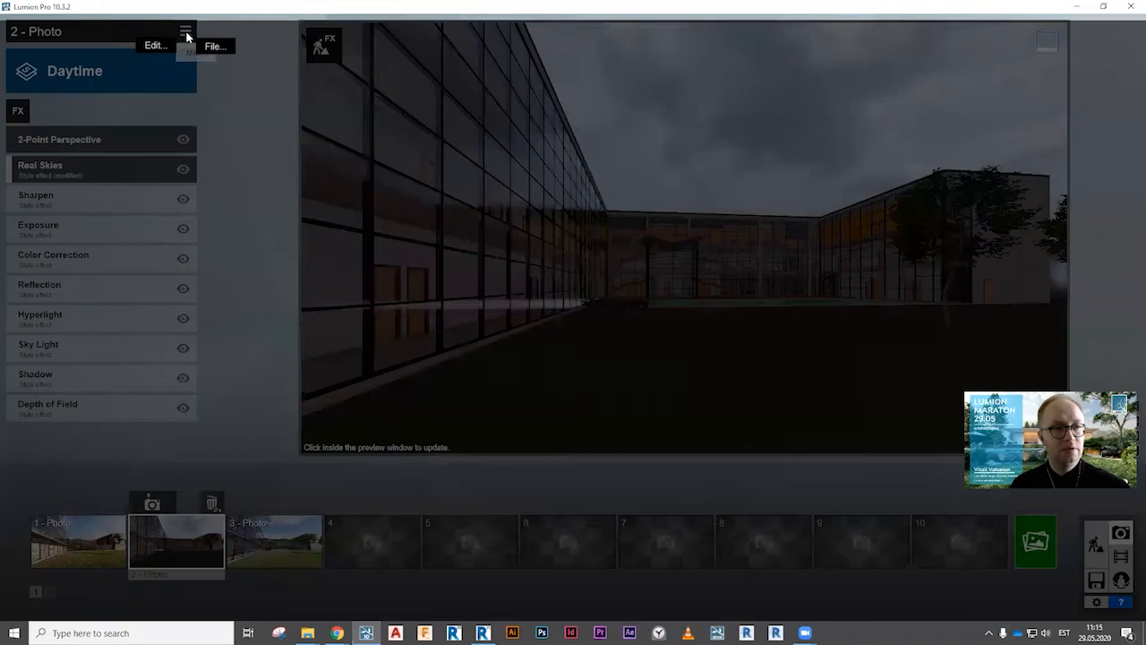
pyautogui.moveTo(157, 50)
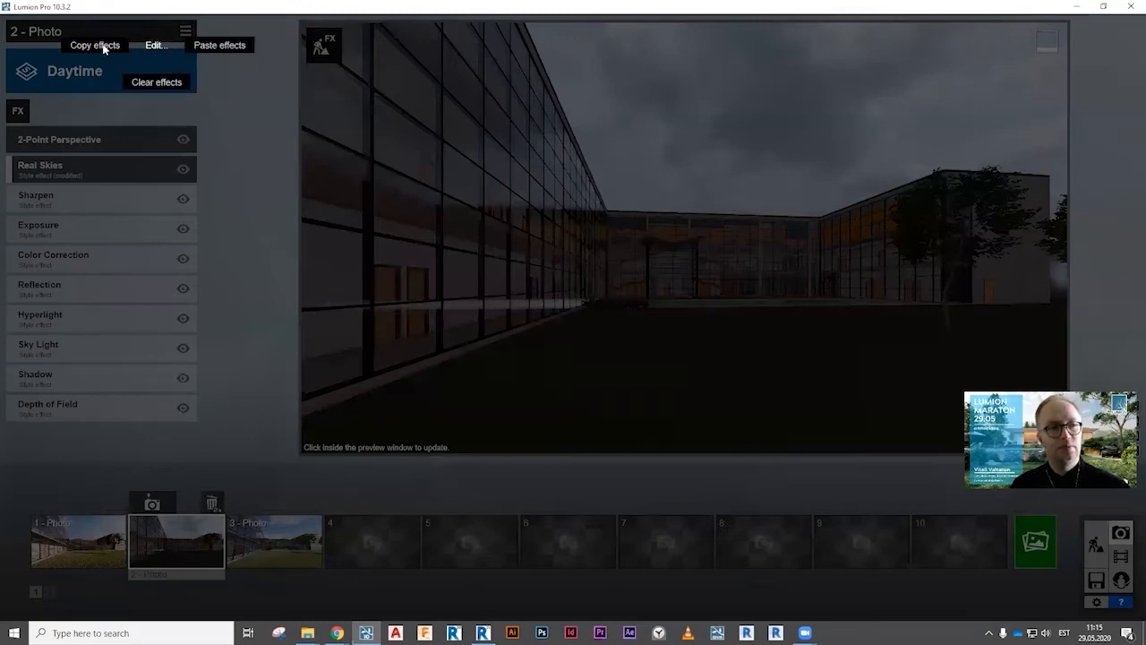
pyautogui.click(98, 46)
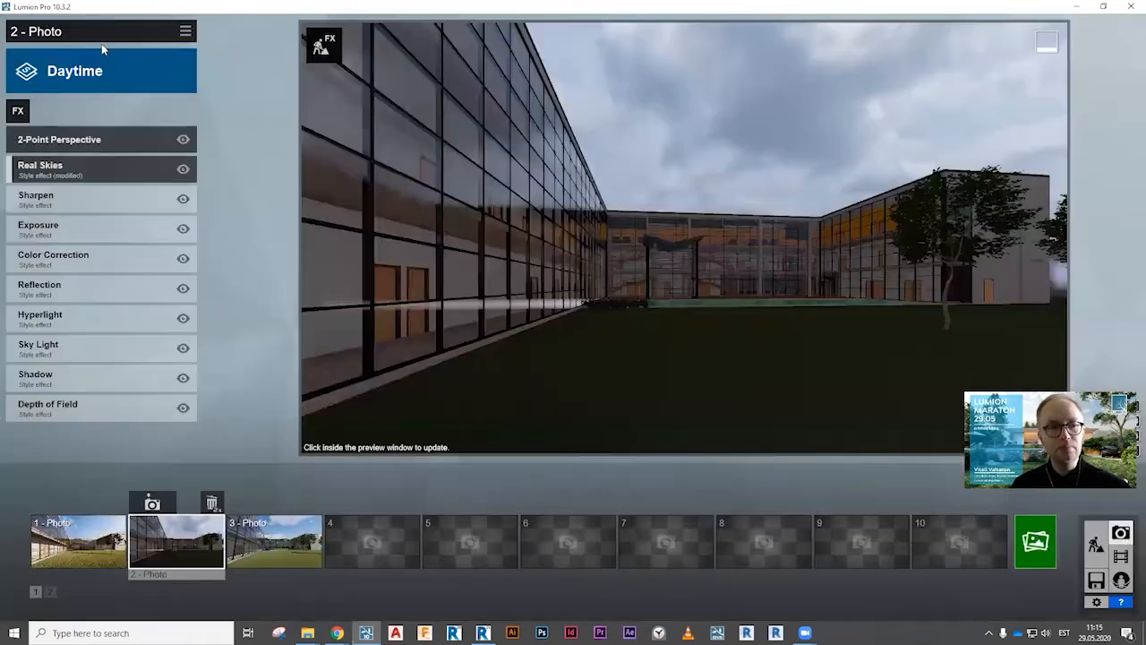
pyautogui.click(301, 541)
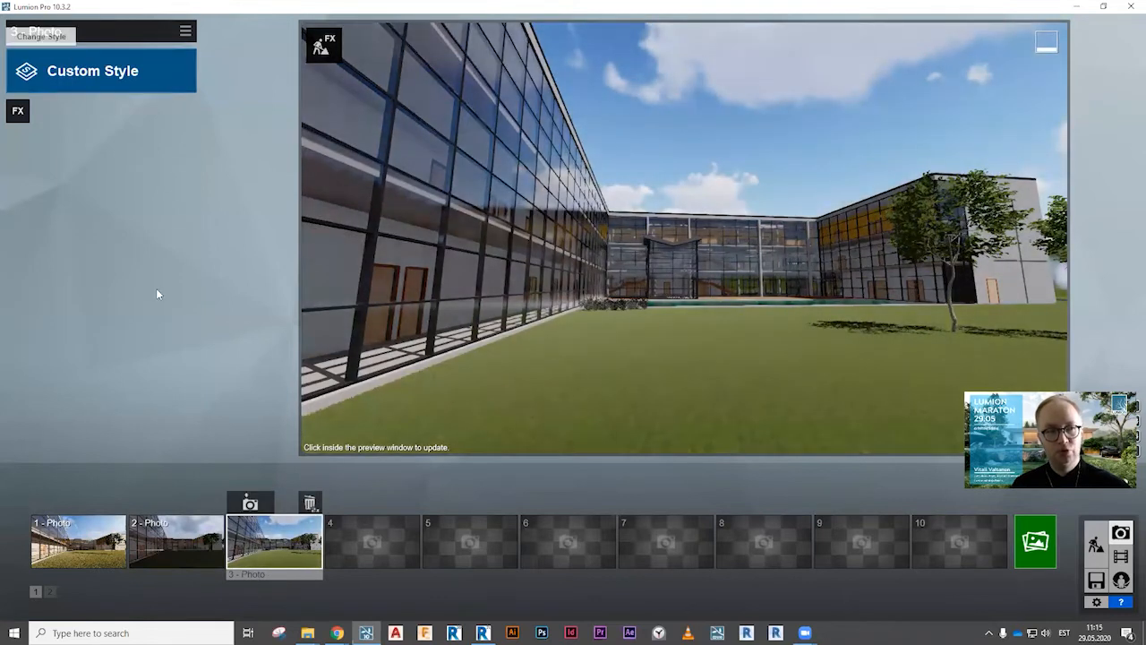
pyautogui.click(185, 30)
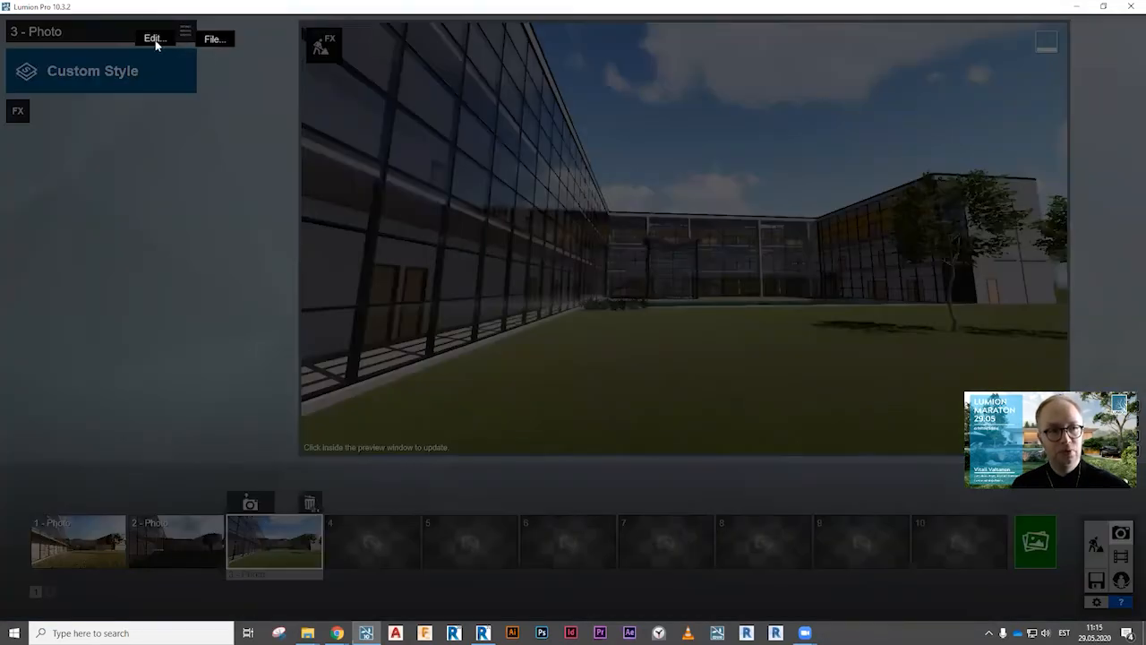
pyautogui.click(152, 40)
pyautogui.click(225, 41)
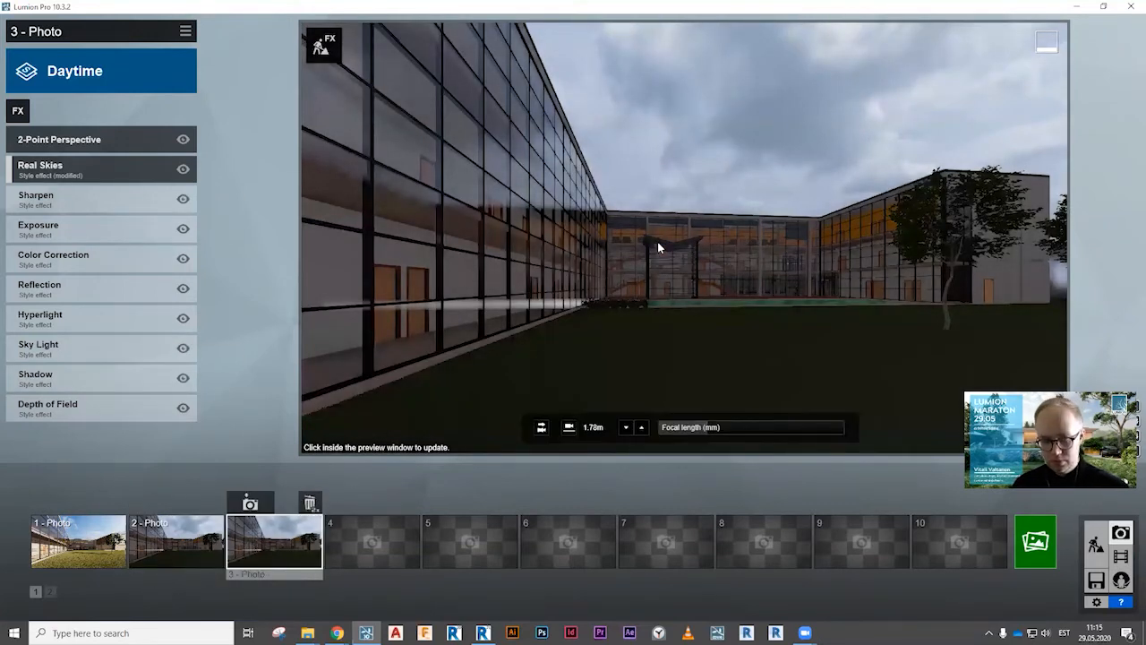
# Move the third photo's camera across the courtyard to frame the pool and glazed corner at 2.02 m height, and update the preview.
pyautogui.press('d')
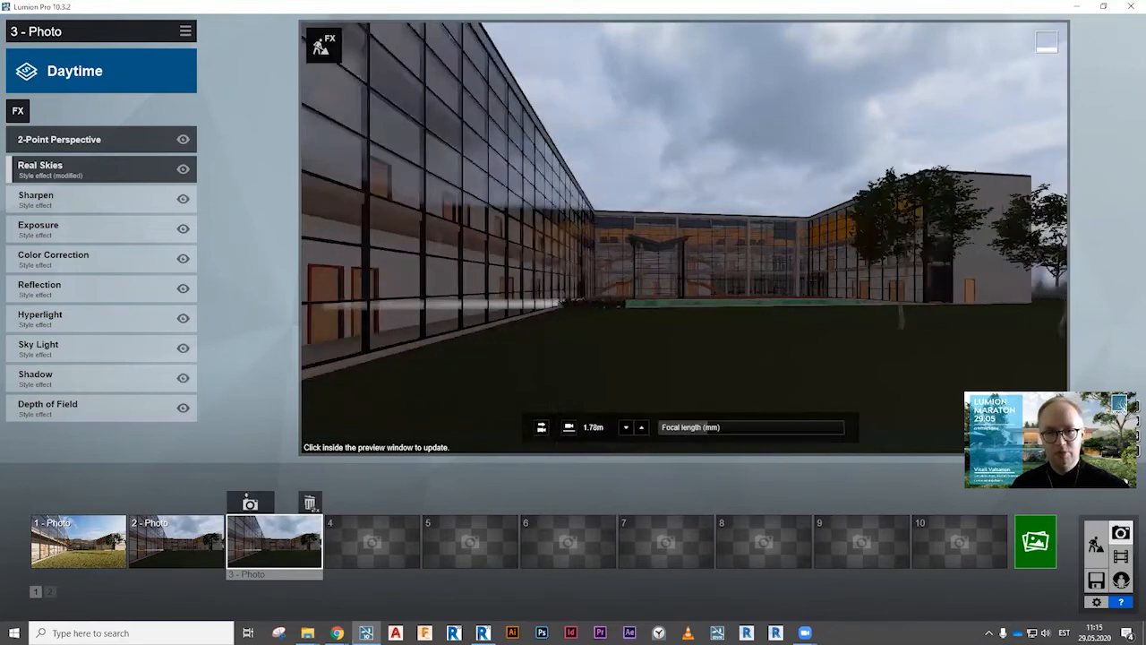
pyautogui.moveTo(686, 243); pyautogui.dragTo(528, 243, button='right')
pyautogui.press('d')
pyautogui.press('w')
pyautogui.moveTo(684, 238)
pyautogui.mouseDown(button='right')
pyautogui.moveTo(680, 257)
pyautogui.moveTo(686, 228)
pyautogui.mouseUp(button='right')
pyautogui.press('d')
pyautogui.press('d')
pyautogui.press('w')
pyautogui.click(567, 218)
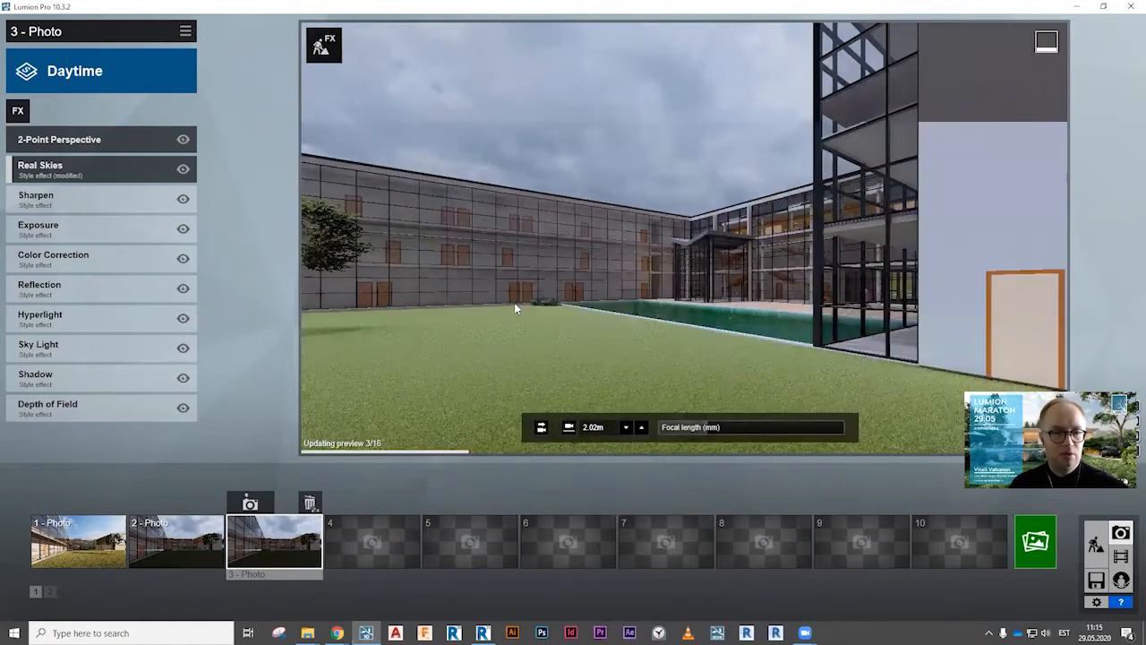
# Move the third photo's camera outside to frame the whole building behind the street lamp at about 1.80 m height, store it, and update the preview.
pyautogui.click(702, 150)
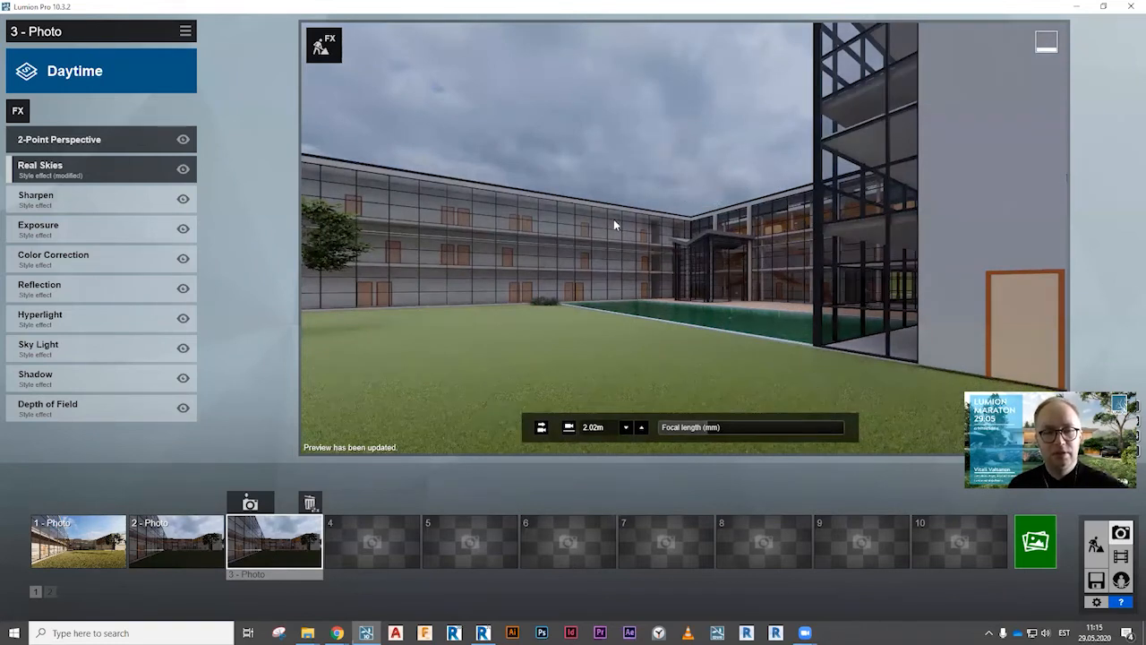
pyautogui.press('s')
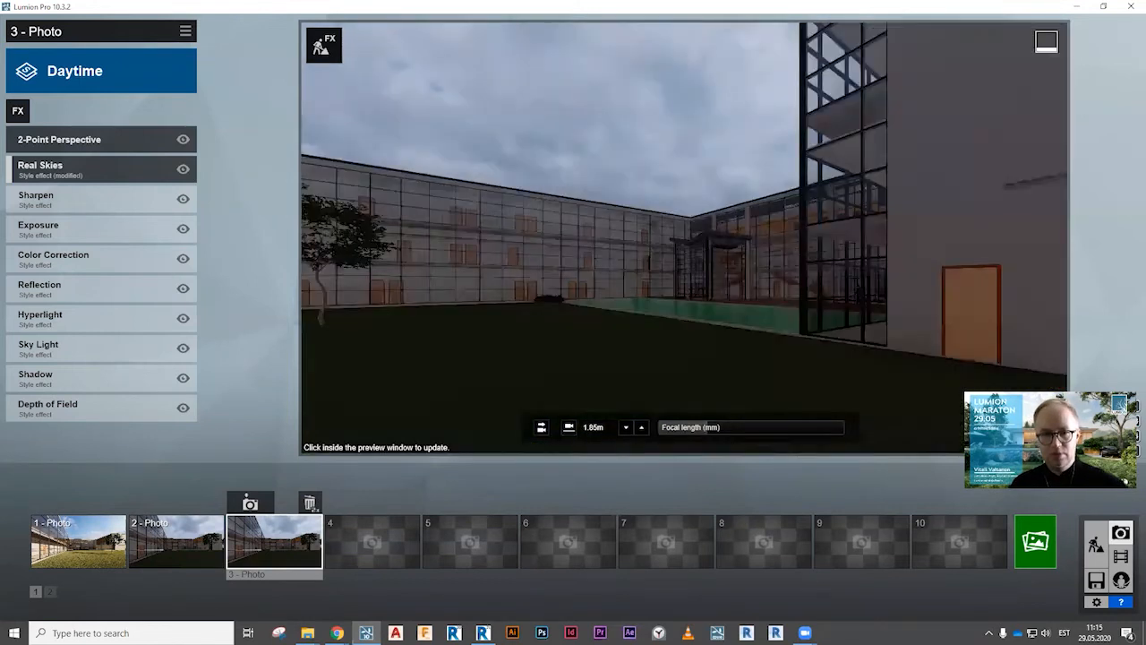
pyautogui.press('q')
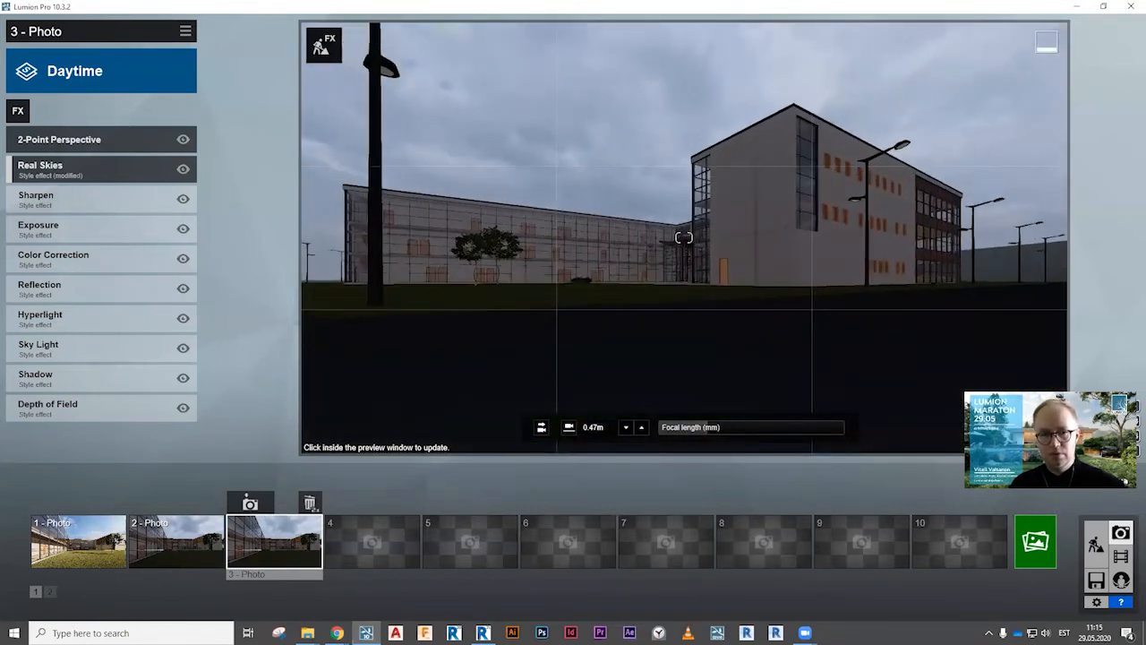
pyautogui.press('a')
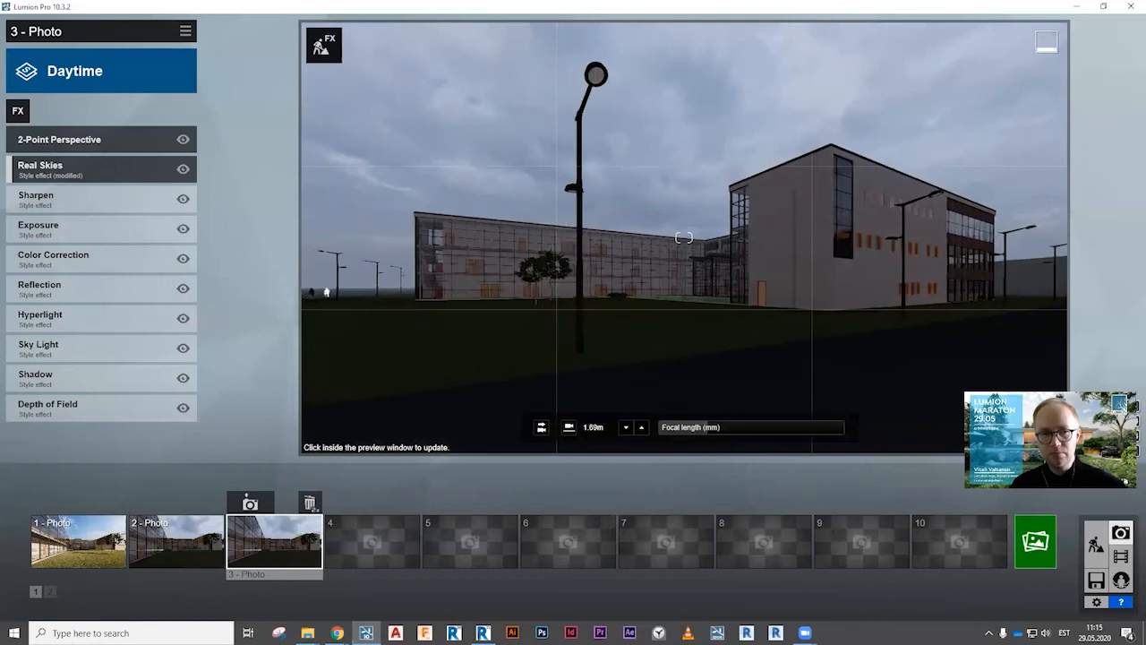
pyautogui.press('w')
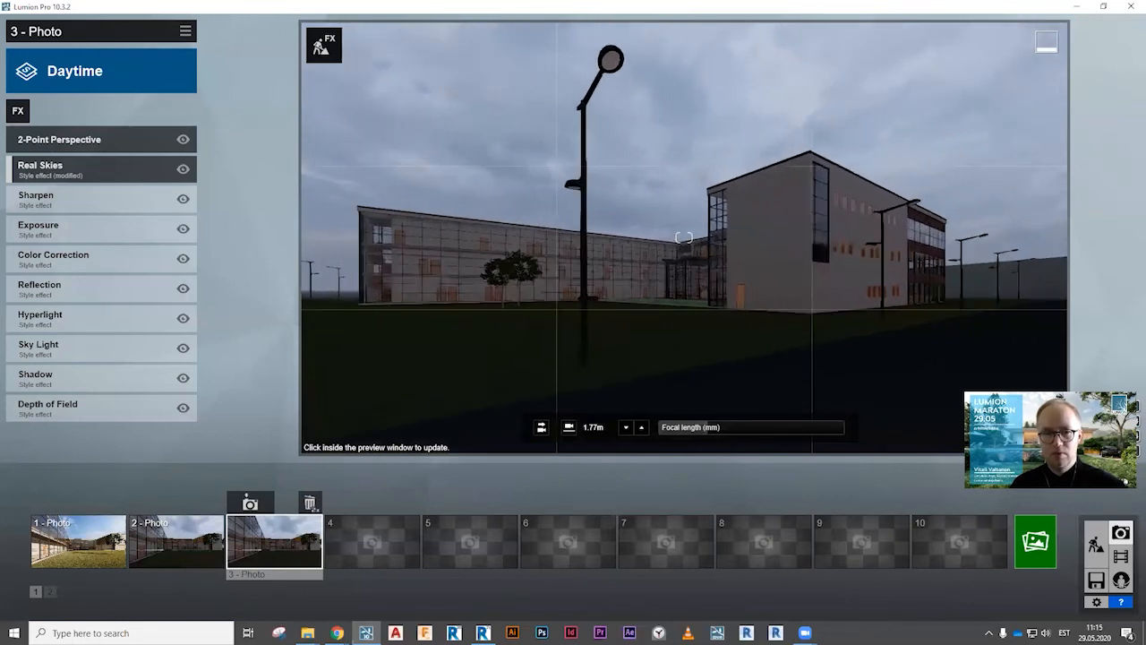
pyautogui.press('a')
pyautogui.moveTo(716, 216)
pyautogui.mouseDown(button='right')
pyautogui.moveTo(718, 193)
pyautogui.moveTo(722, 203)
pyautogui.mouseUp(button='right')
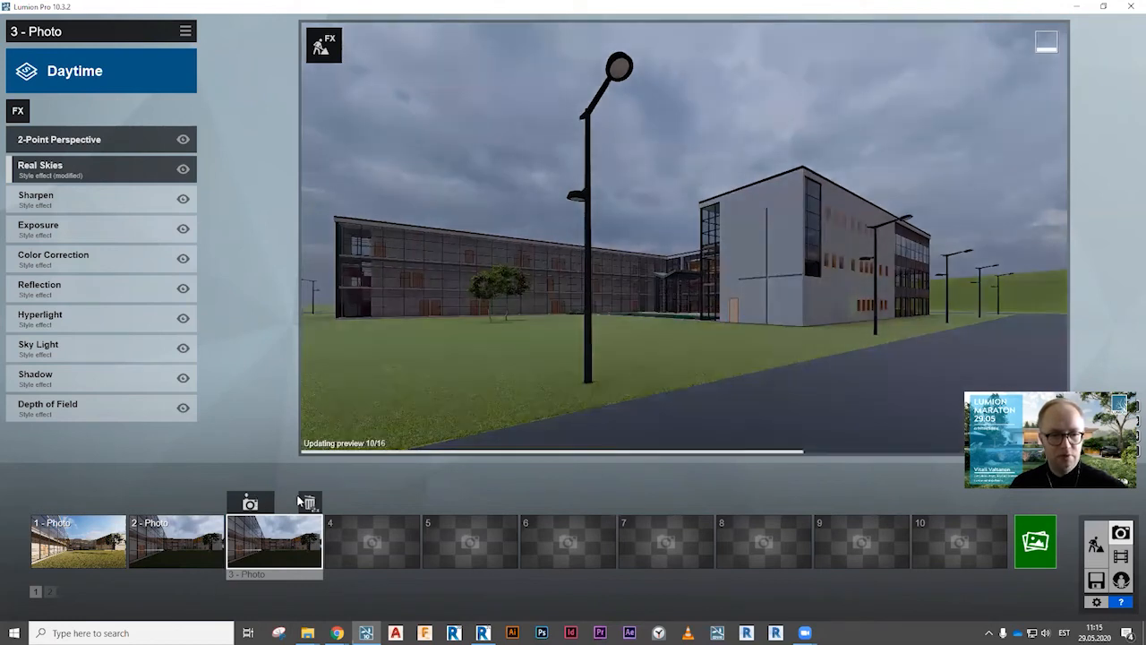
pyautogui.click(251, 505)
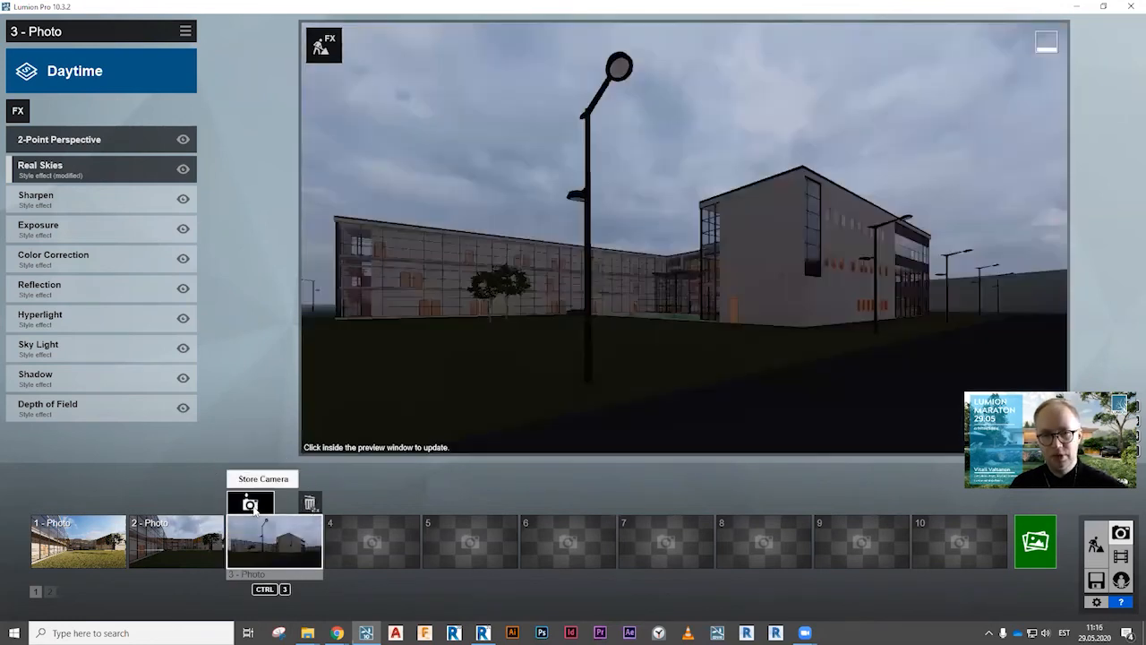
pyautogui.click(500, 131)
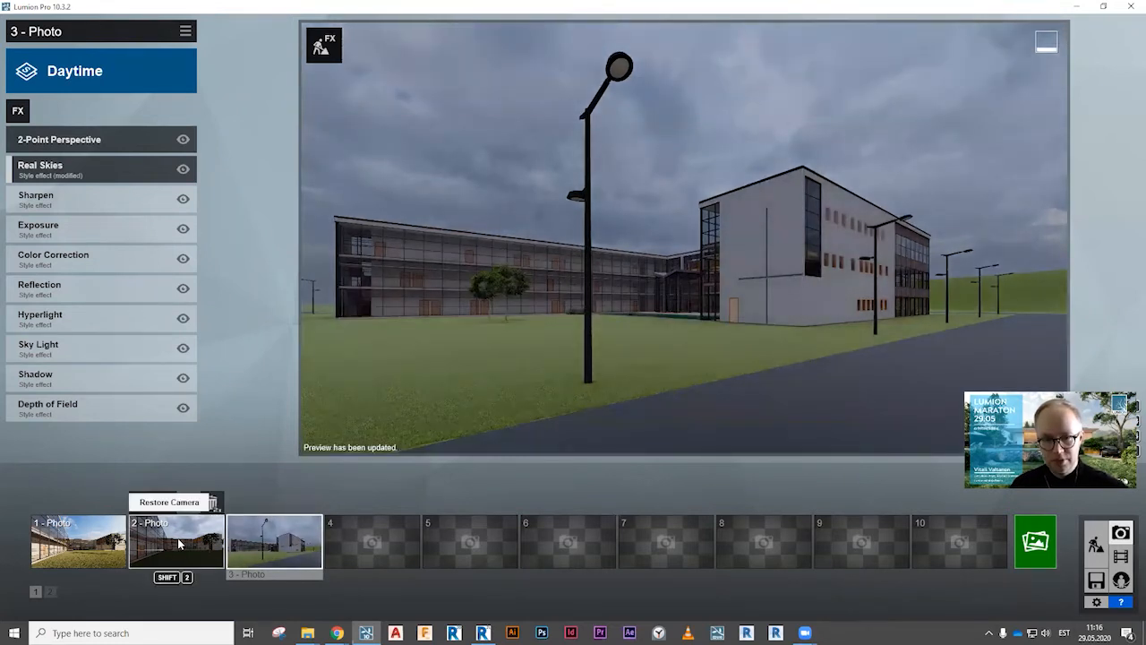
# Store the current view as a fourth photo and load the effects file Exterior day.lme from the AR Effects folder onto it.
pyautogui.click(364, 532)
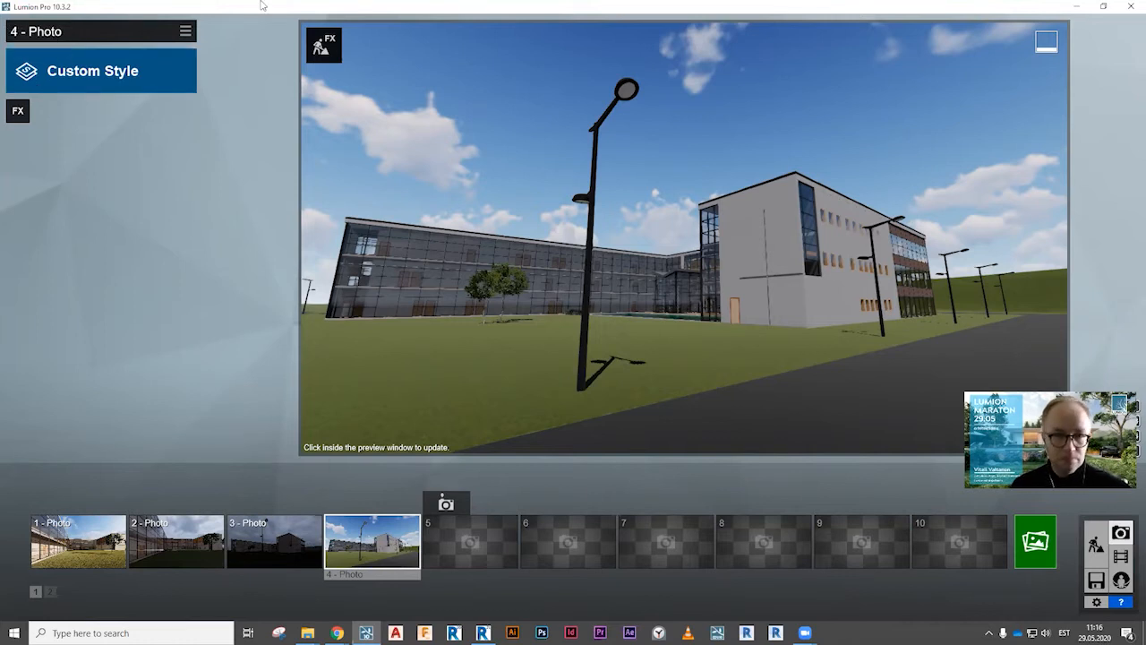
pyautogui.click(186, 33)
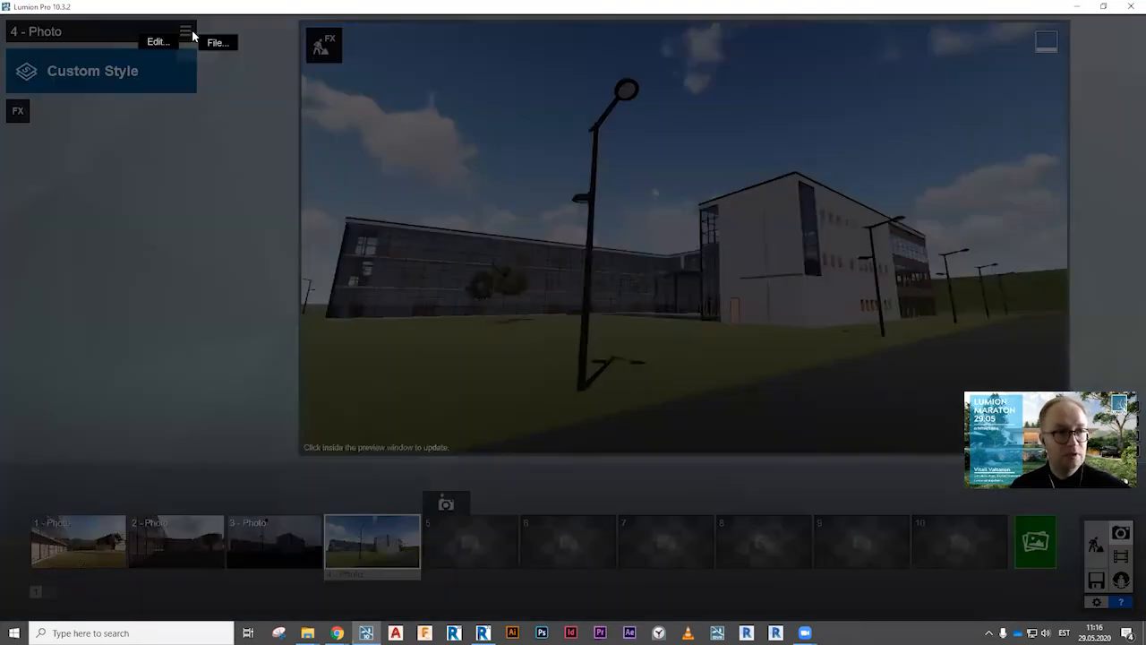
pyautogui.click(221, 47)
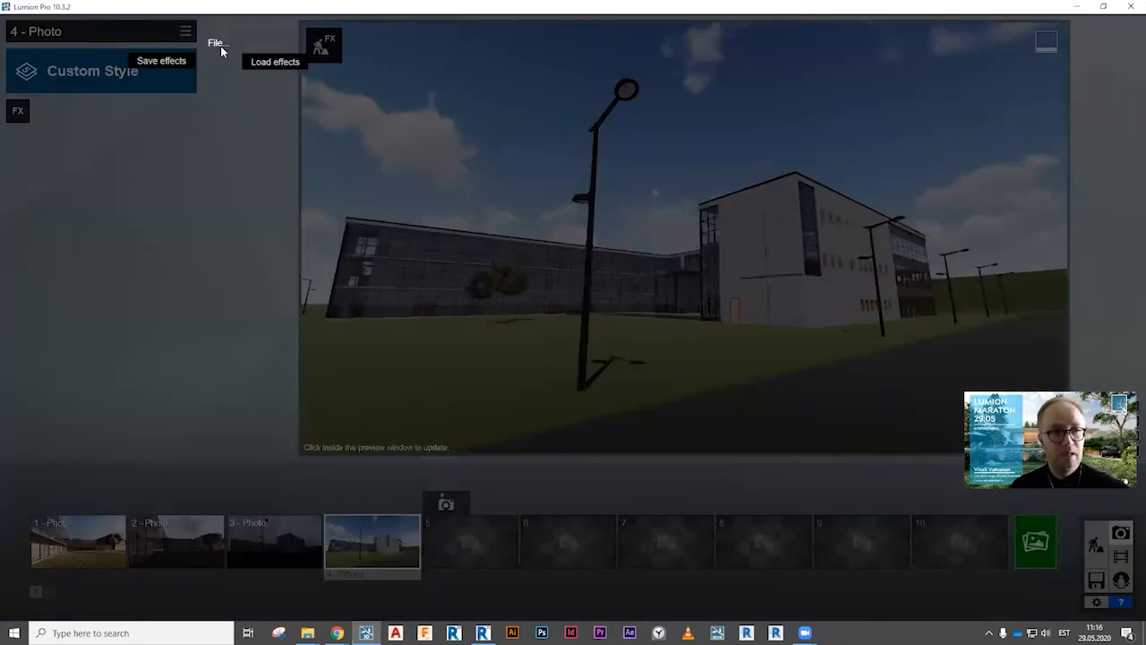
pyautogui.click(276, 64)
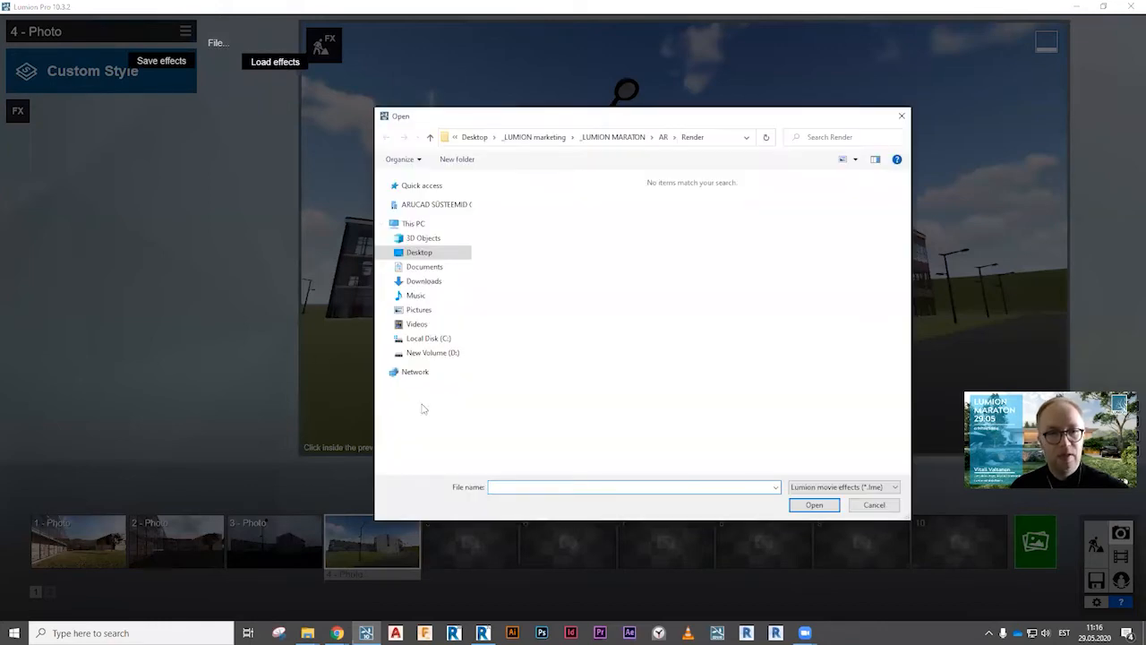
pyautogui.click(663, 137)
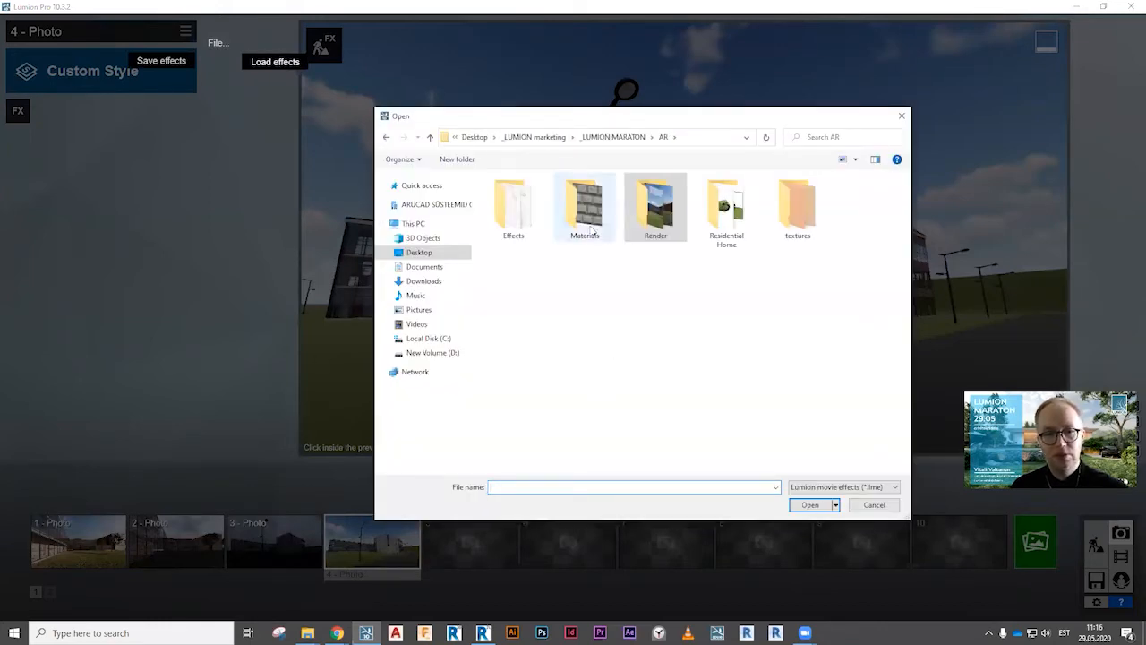
pyautogui.doubleClick(528, 228)
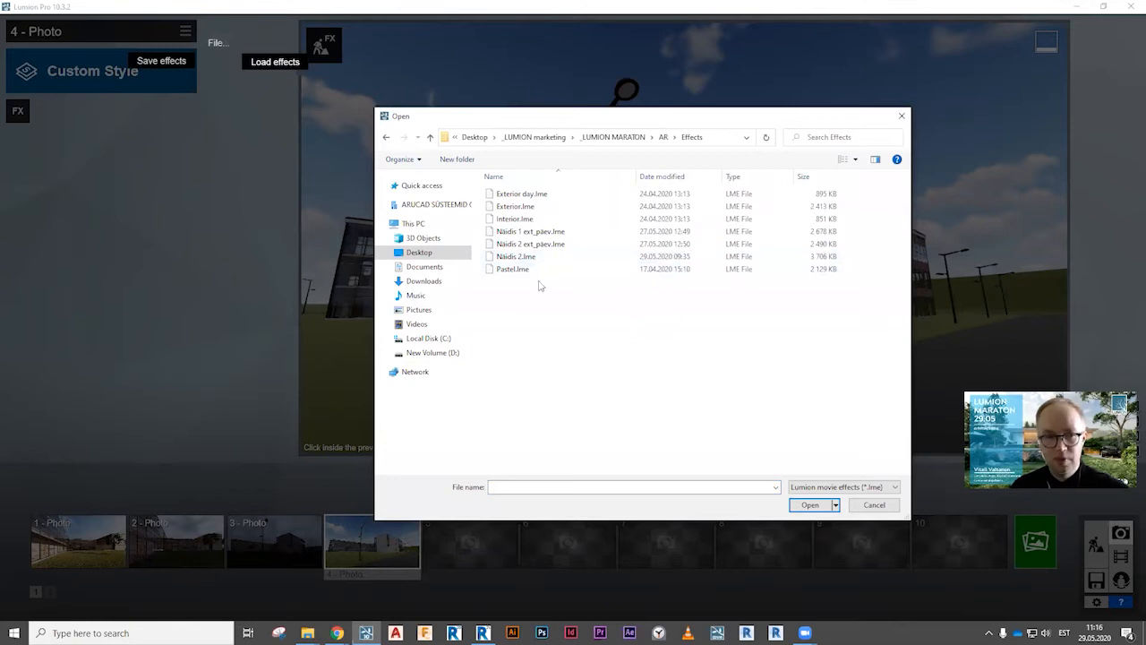
pyautogui.click(522, 194)
pyautogui.click(809, 504)
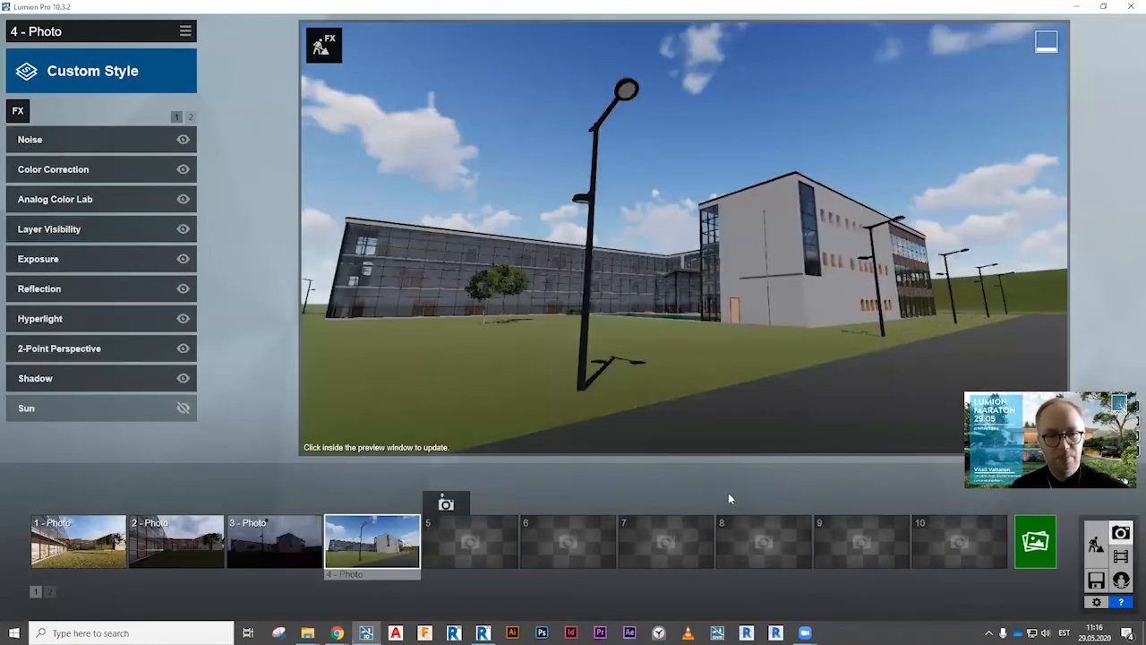
pyautogui.click(499, 445)
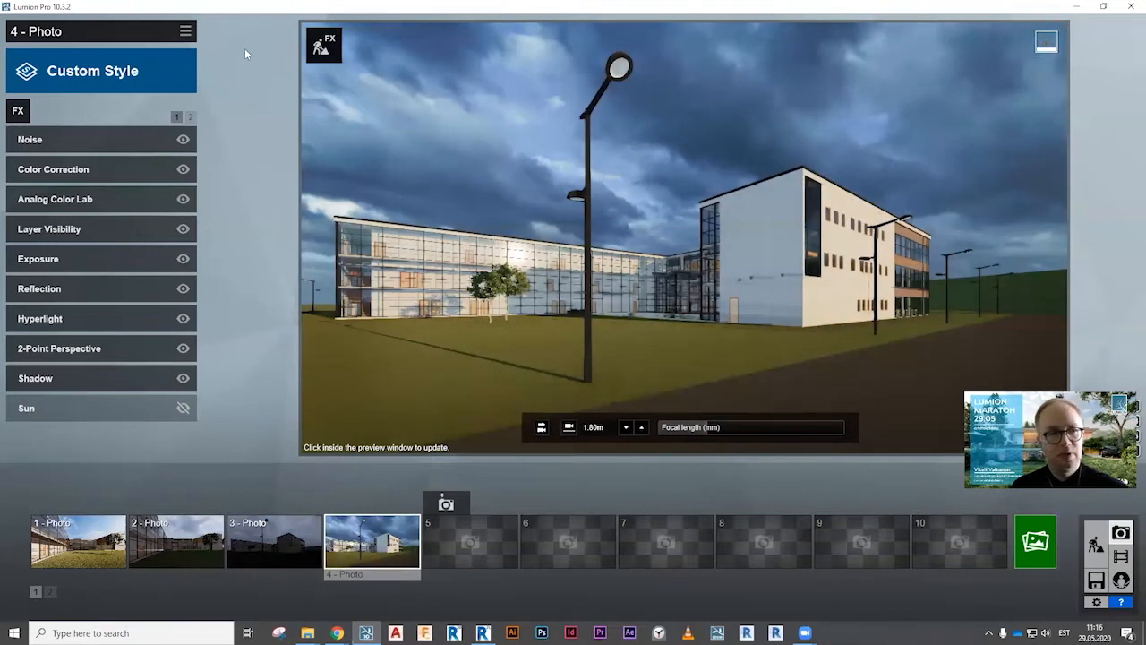
# Load the effects file Näidis 1 ext_päev.lme onto the fourth photo and update the preview.
pyautogui.click(185, 31)
pyautogui.click(258, 72)
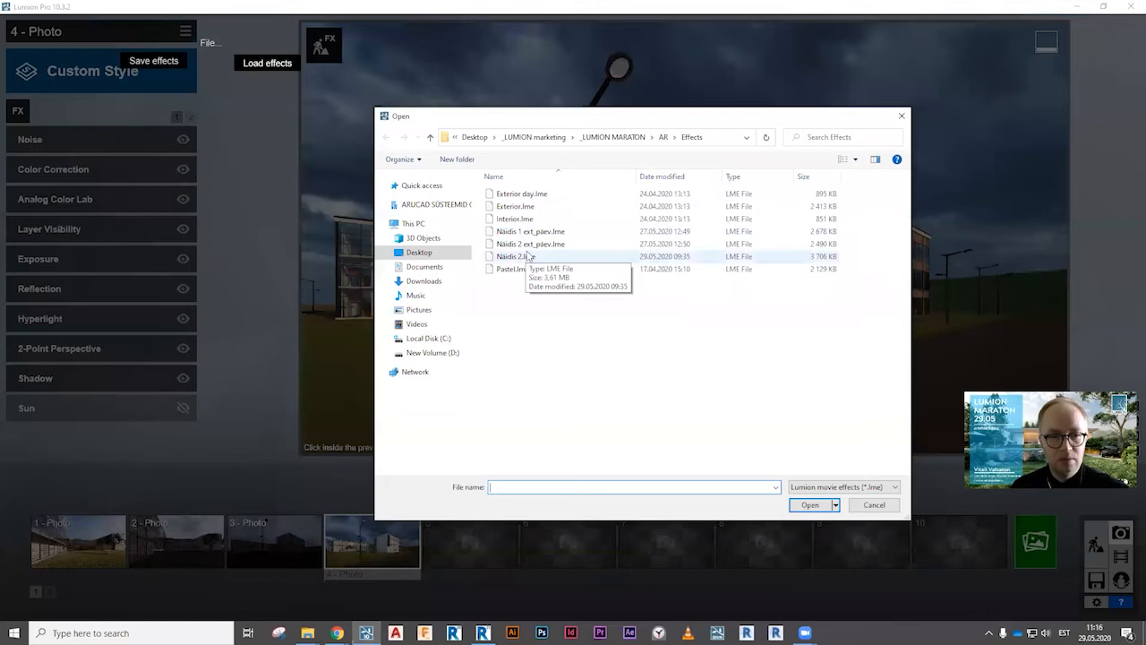
pyautogui.click(527, 234)
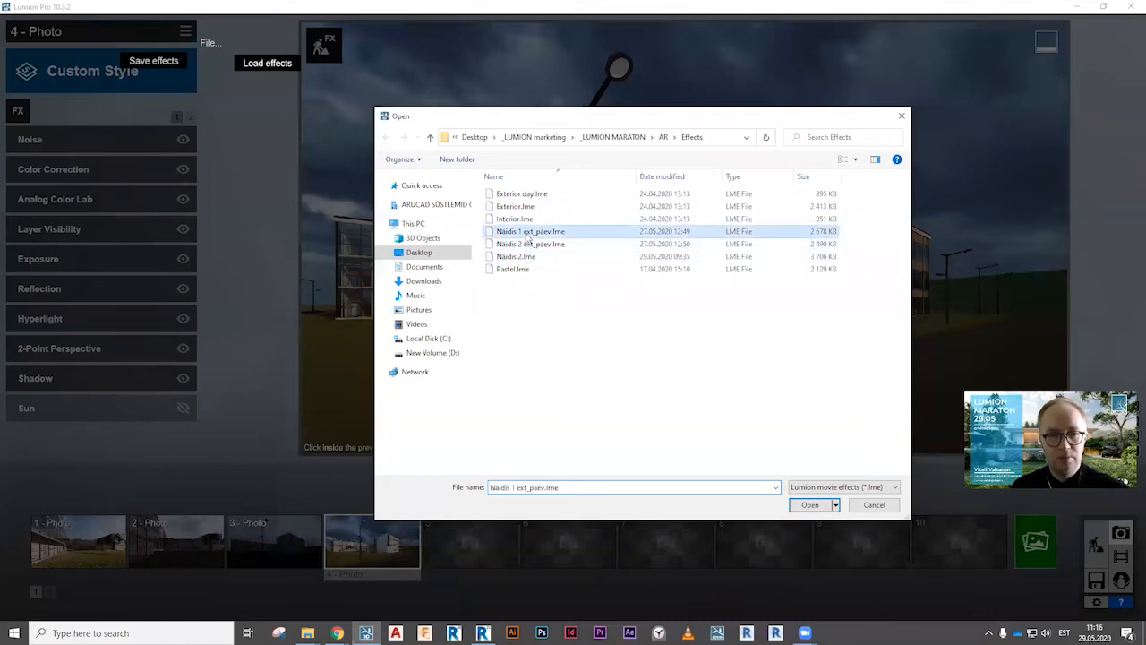
pyautogui.click(808, 505)
pyautogui.click(500, 277)
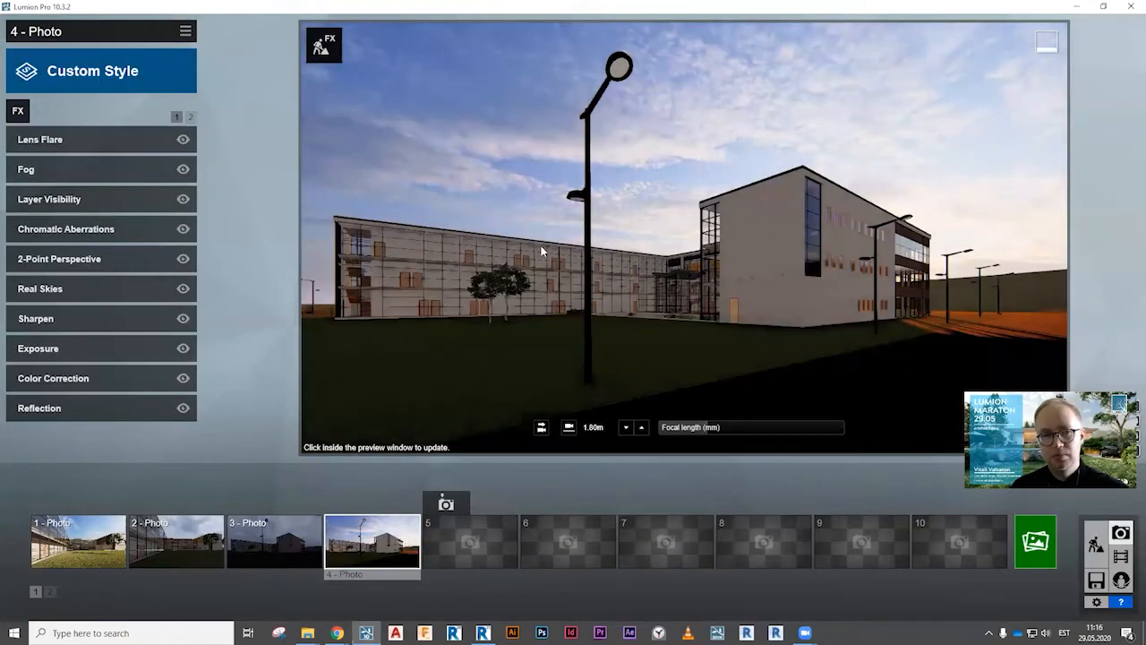
# Replace the fourth photo's effects with the ones saved in Pastel.lme.
pyautogui.click(184, 32)
pyautogui.click(211, 44)
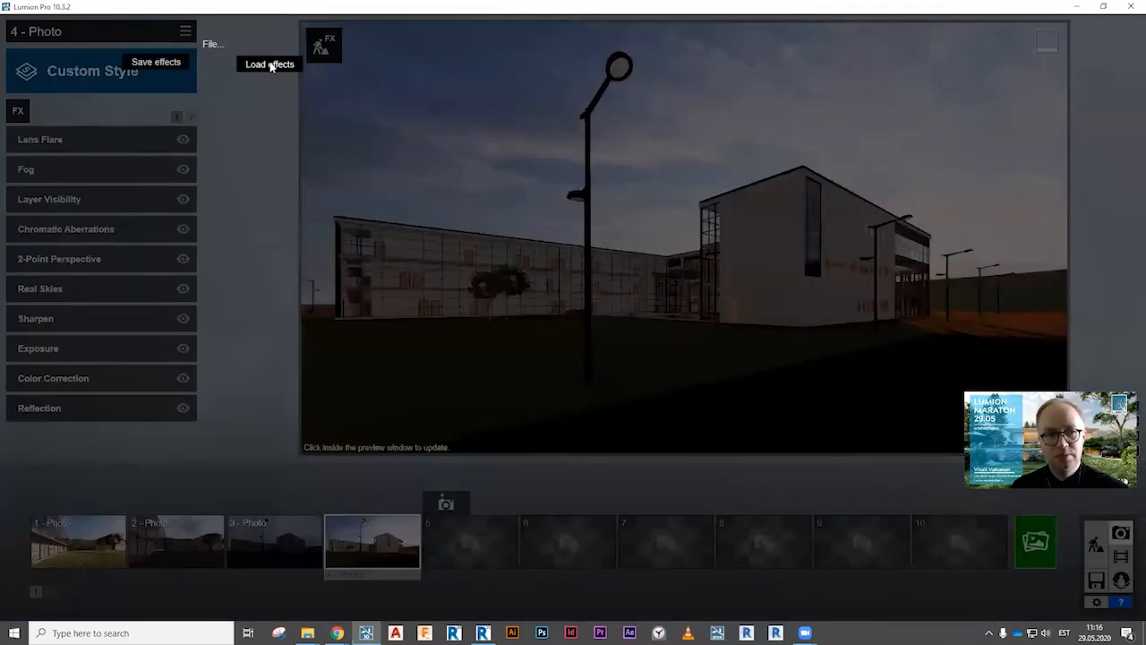
pyautogui.click(270, 66)
pyautogui.click(512, 268)
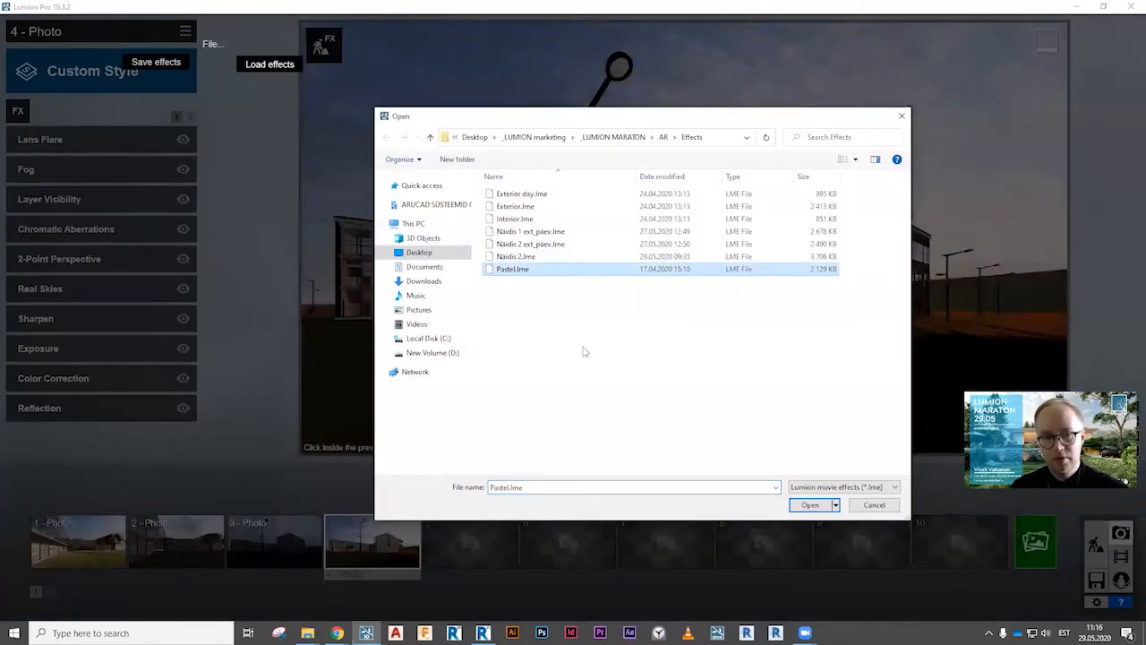
pyautogui.click(810, 504)
pyautogui.click(597, 422)
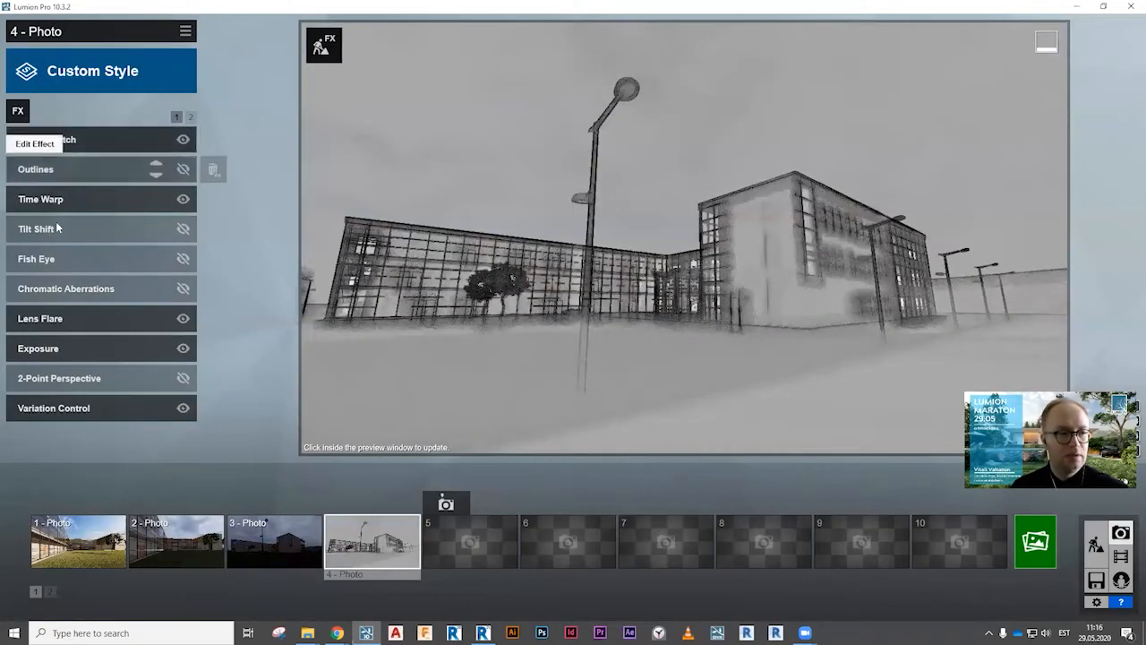
# Check both pages of the fourth photo's loaded effects, and turn on 2-Point Perspective through the camera effects.
pyautogui.click(191, 115)
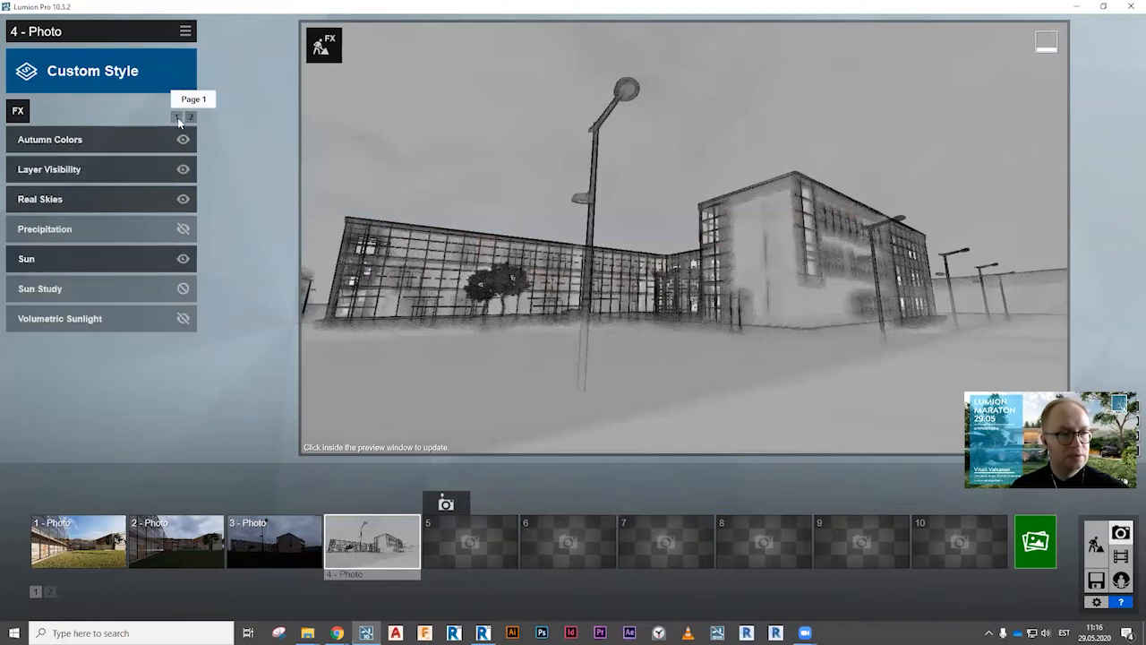
pyautogui.click(179, 117)
pyautogui.click(16, 111)
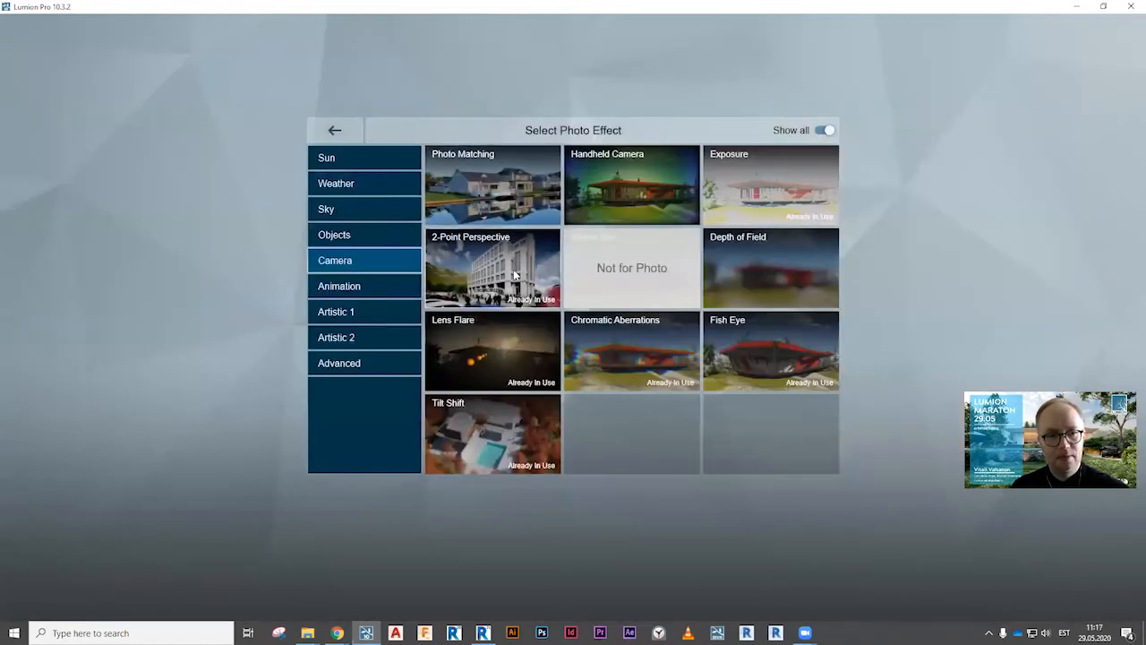
pyautogui.click(515, 274)
pyautogui.click(15, 140)
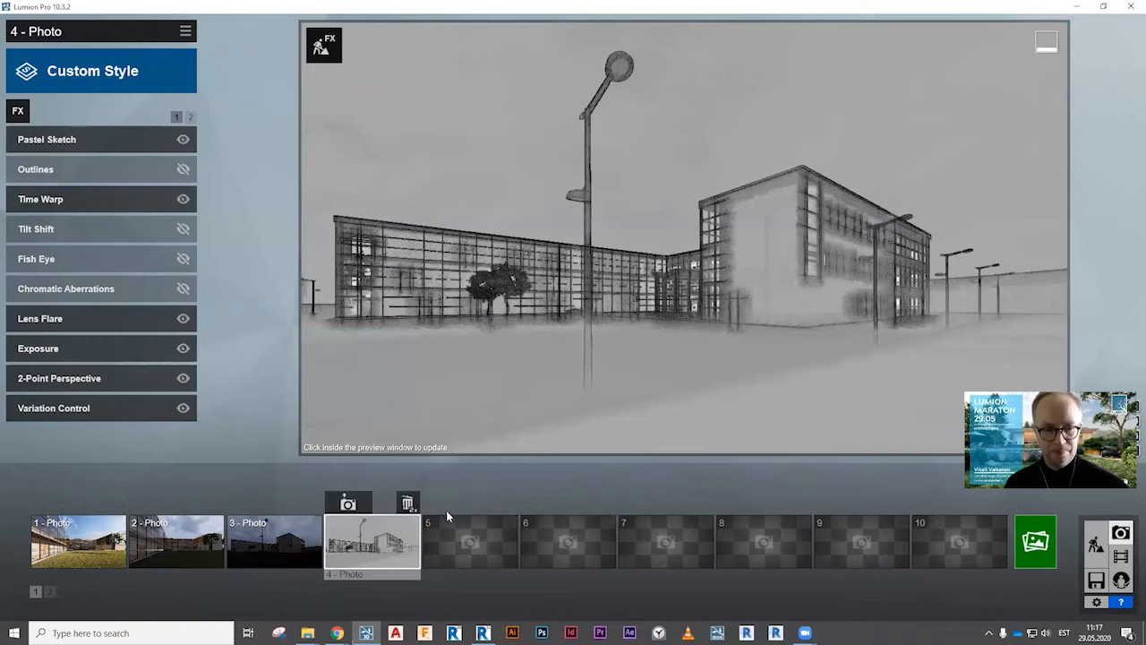
# Store the current view as a fifth photo and add the artistic effects Outlines and Pastel Sketch to it.
pyautogui.click(446, 505)
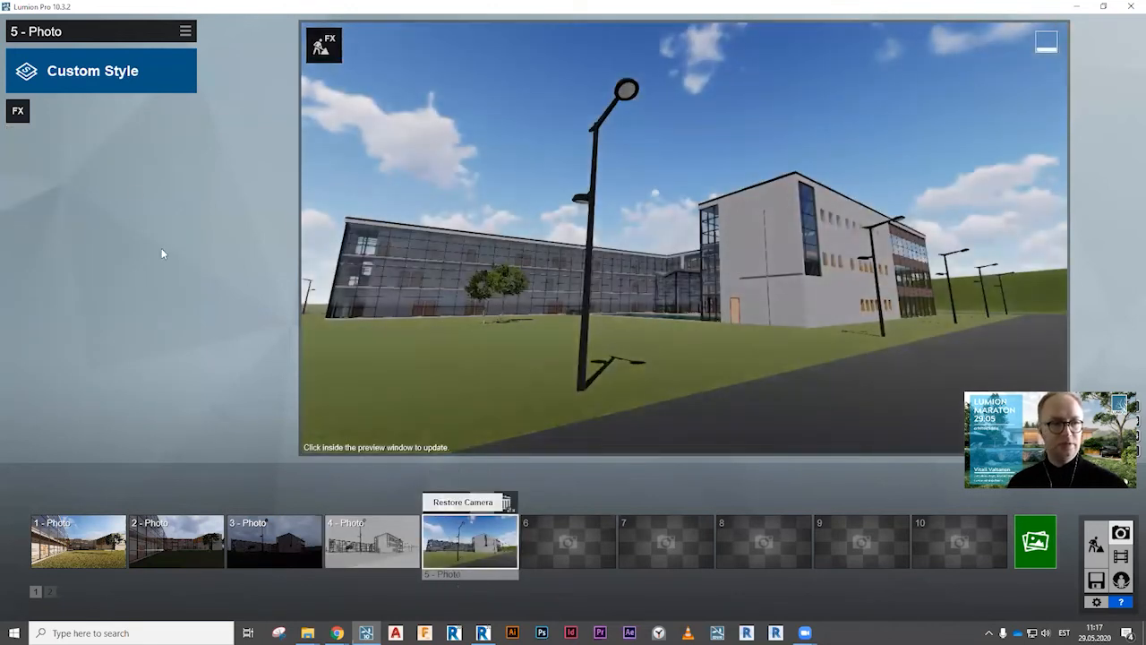
pyautogui.click(26, 113)
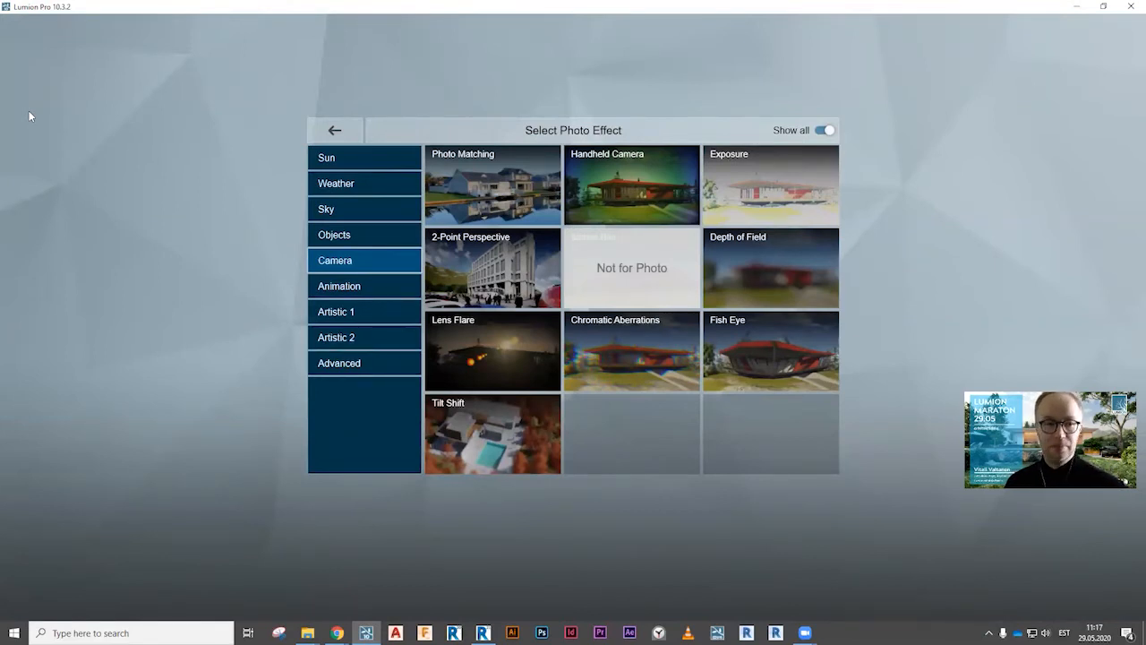
pyautogui.click(341, 313)
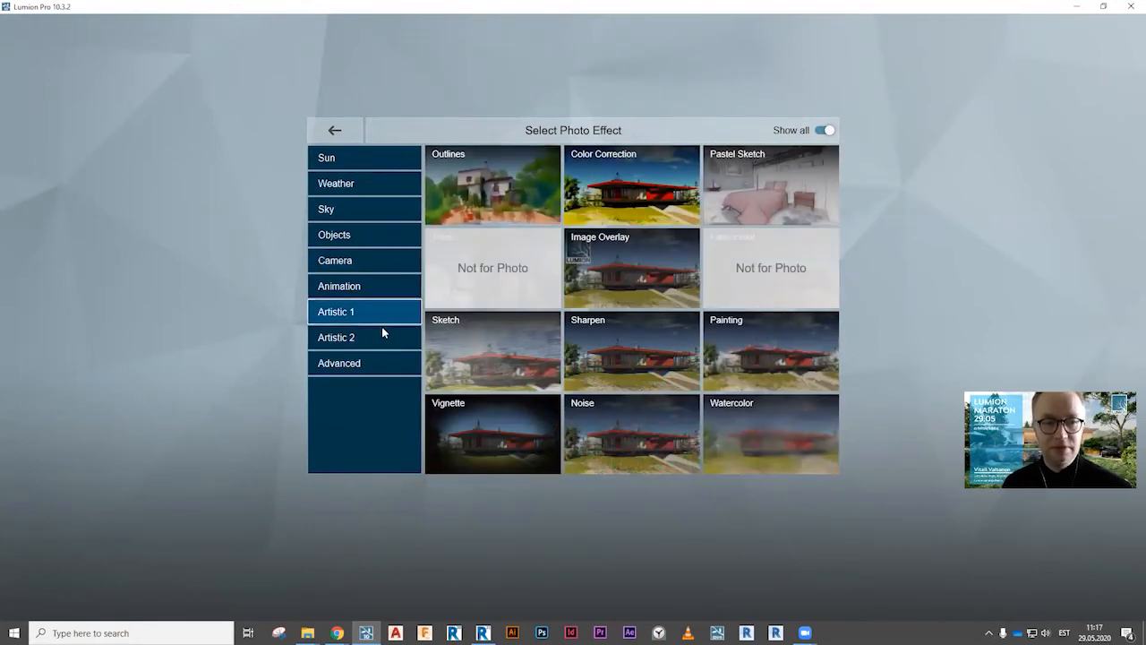
pyautogui.click(345, 316)
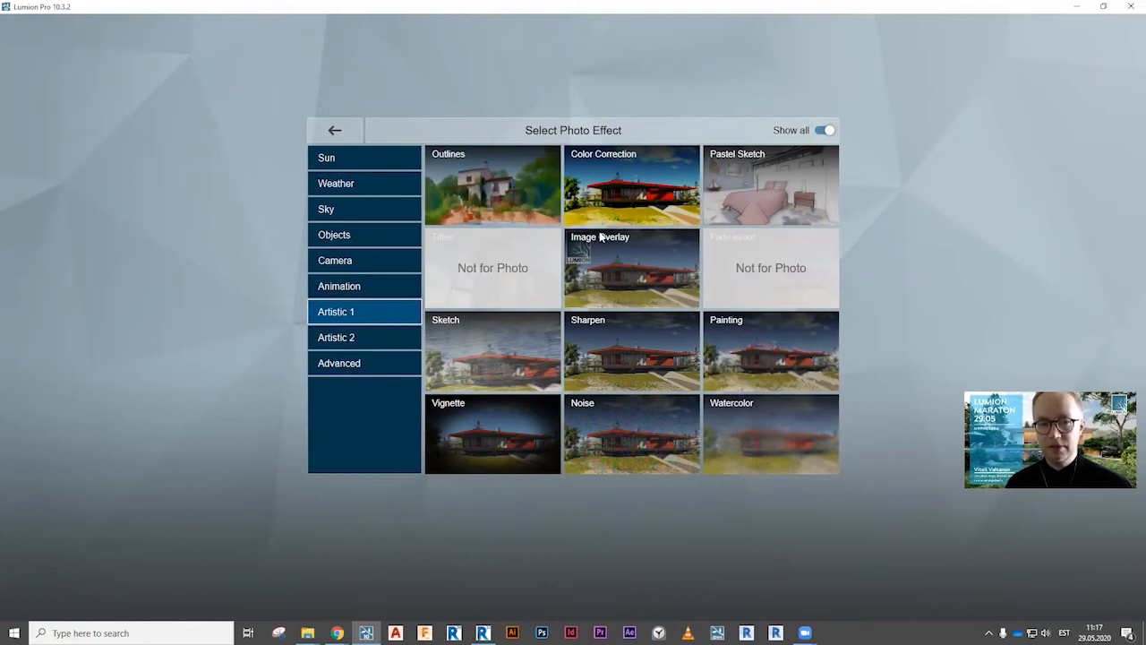
pyautogui.click(524, 186)
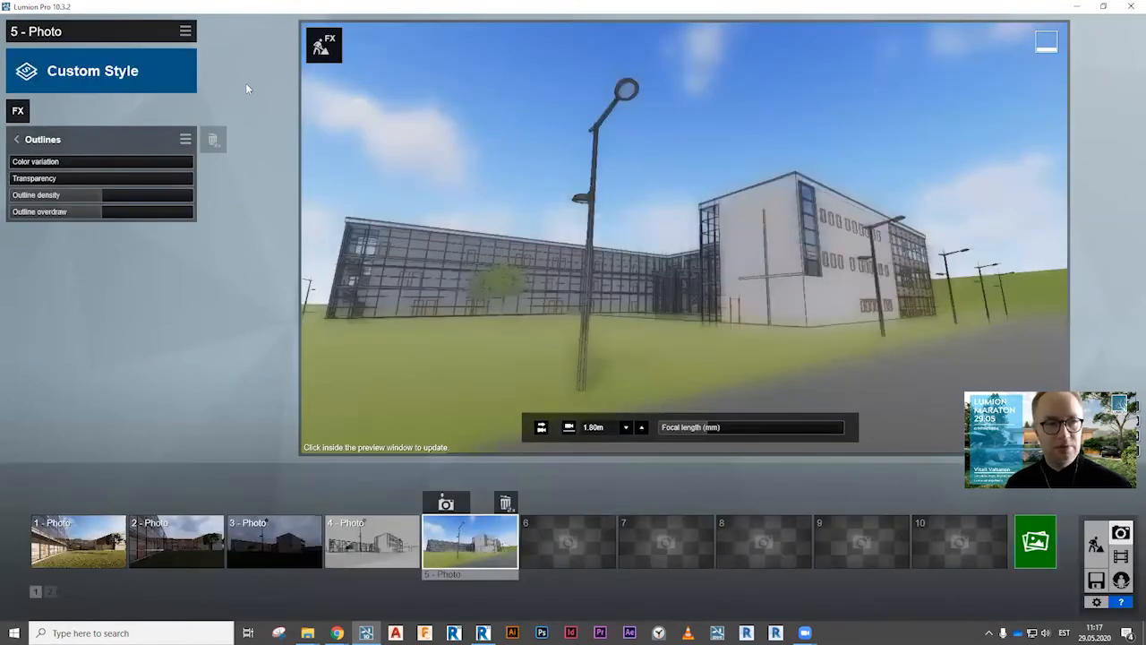
pyautogui.click(18, 111)
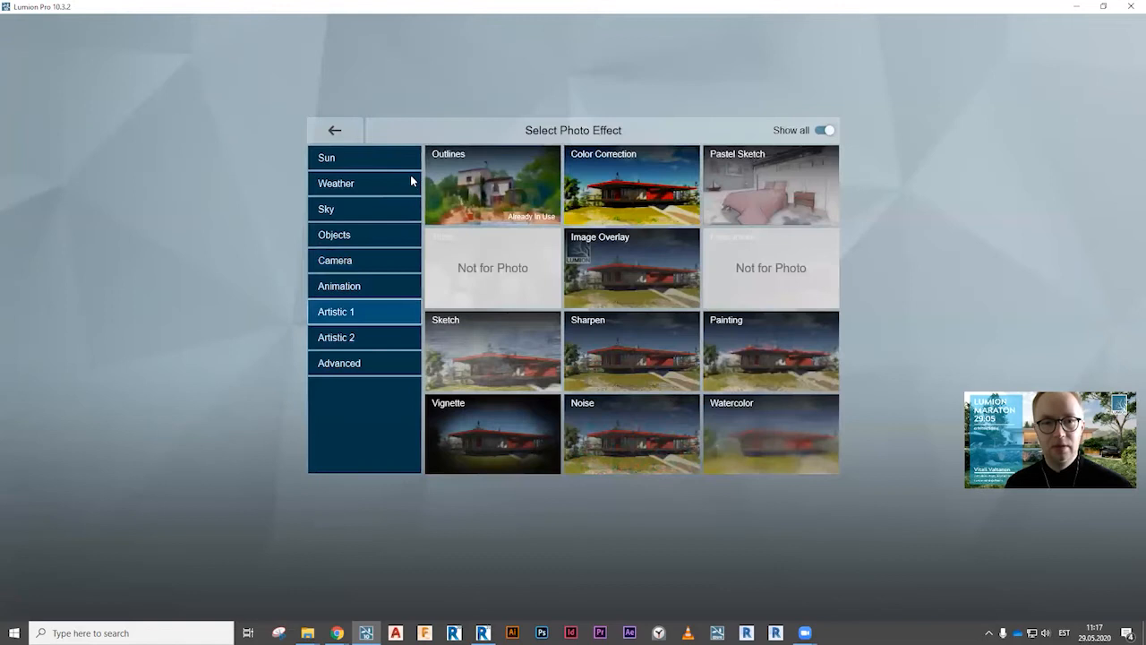
pyautogui.click(748, 195)
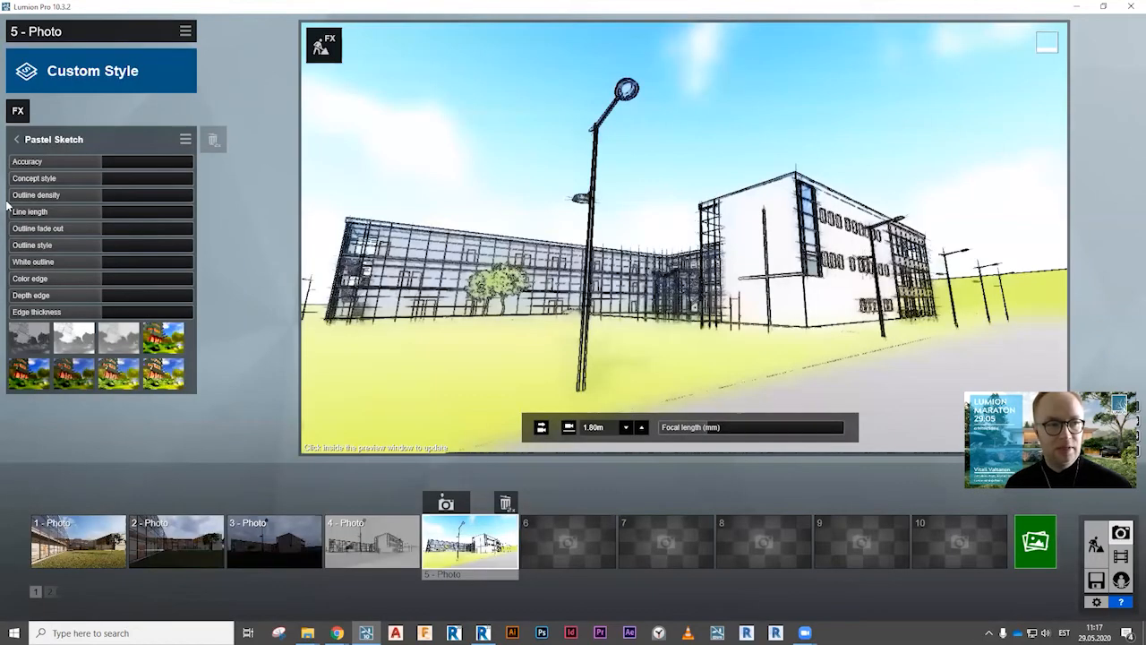
# Remove the Pastel Sketch and Outlines effects from the fifth photo.
pyautogui.click(56, 143)
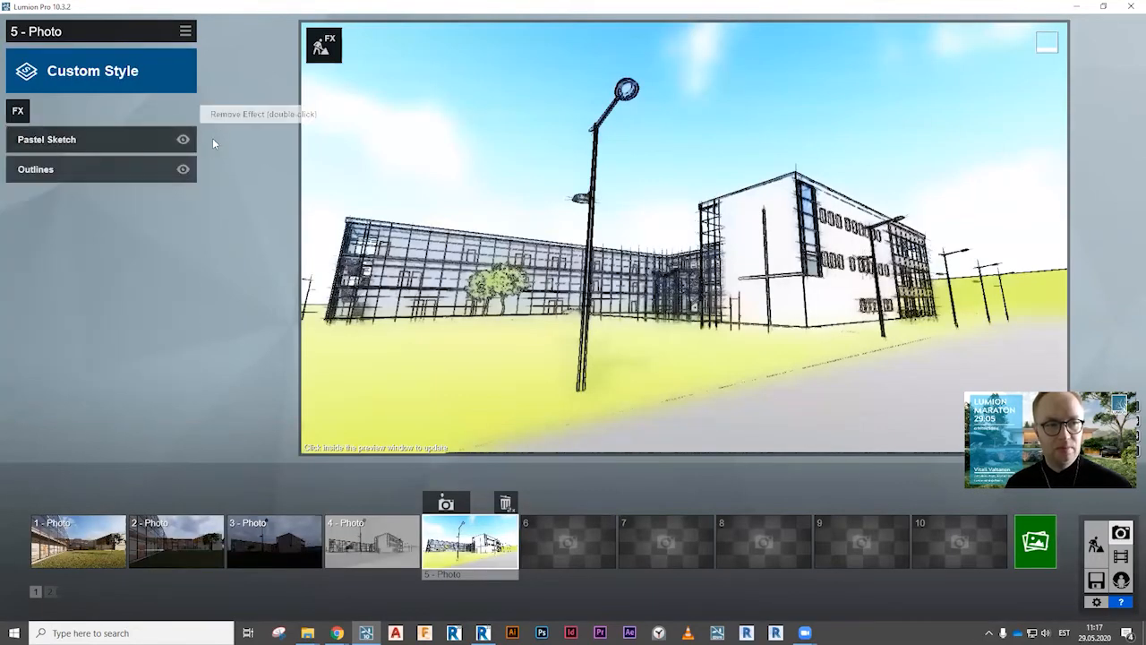
pyautogui.doubleClick(213, 139)
pyautogui.doubleClick(214, 140)
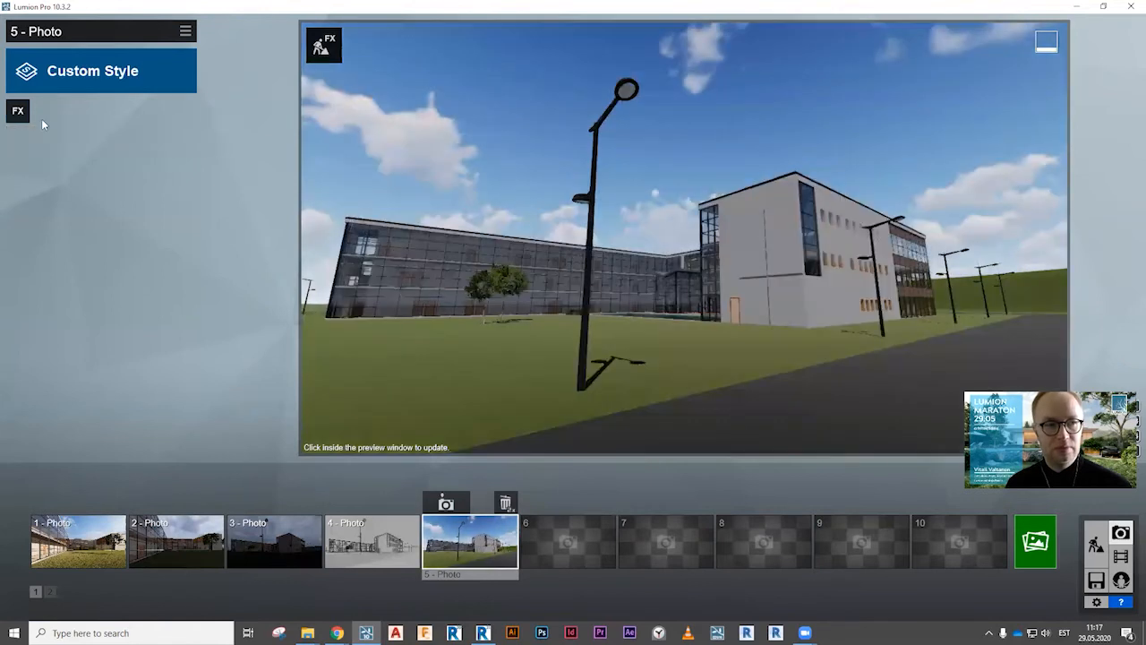
# Try the artistic effect Sketch on the fifth photo, and delete that photo from the photo set.
pyautogui.click(27, 113)
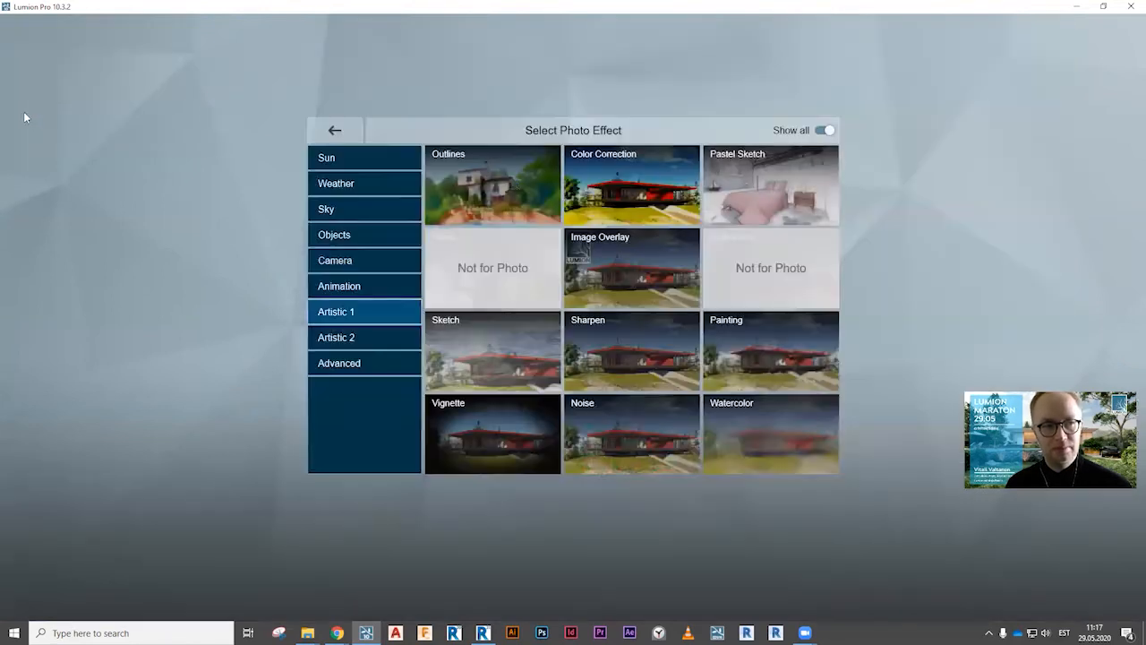
pyautogui.click(500, 357)
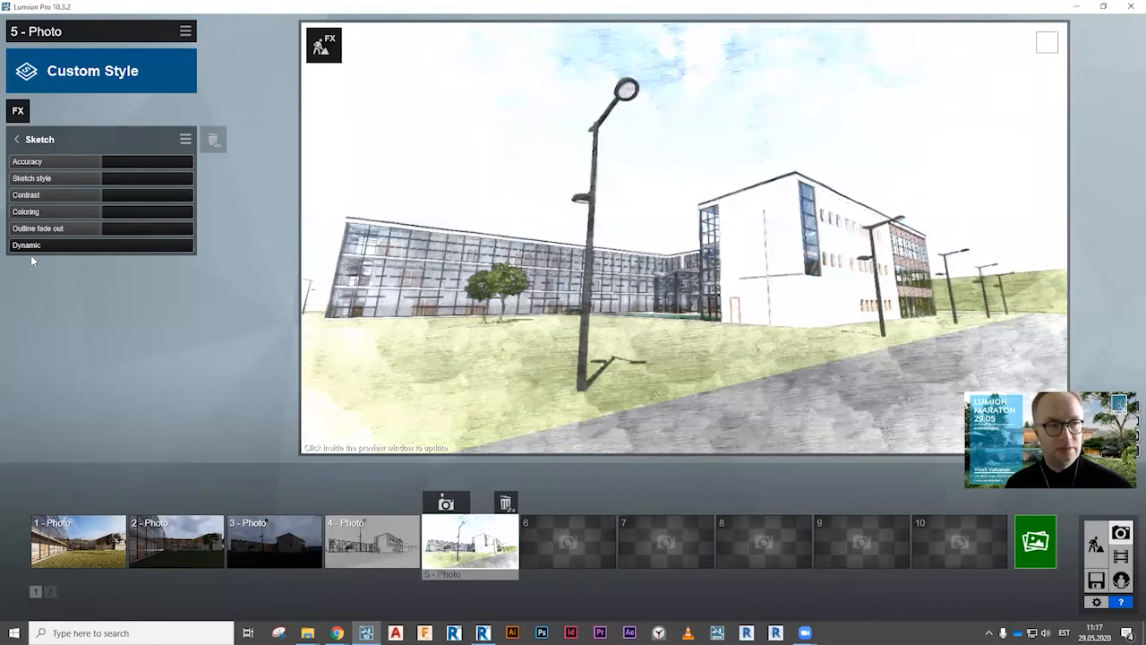
pyautogui.click(18, 140)
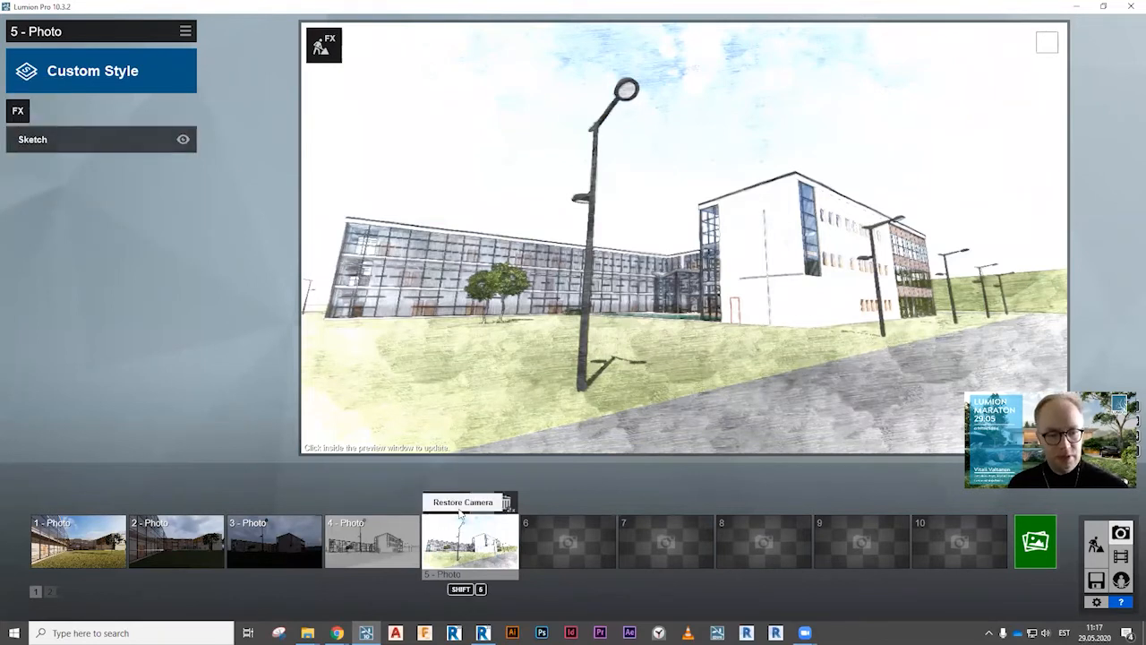
pyautogui.doubleClick(507, 504)
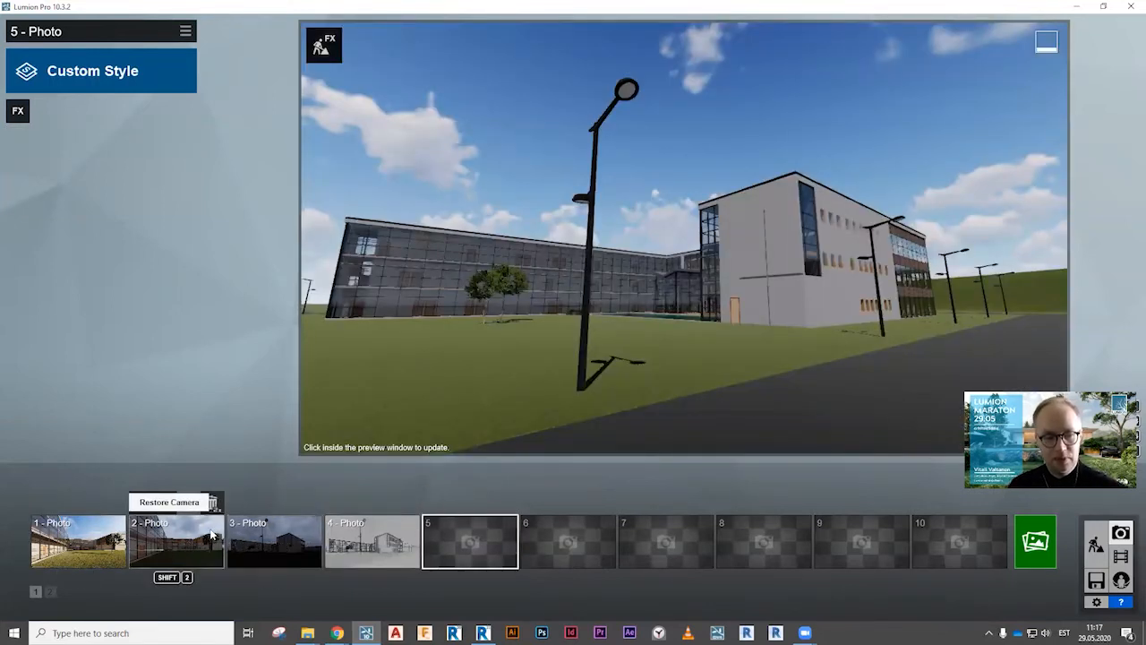
# Render the set of four photos at Desktop resolution, 1920x1080, as JPG files named LM.
pyautogui.click(1048, 541)
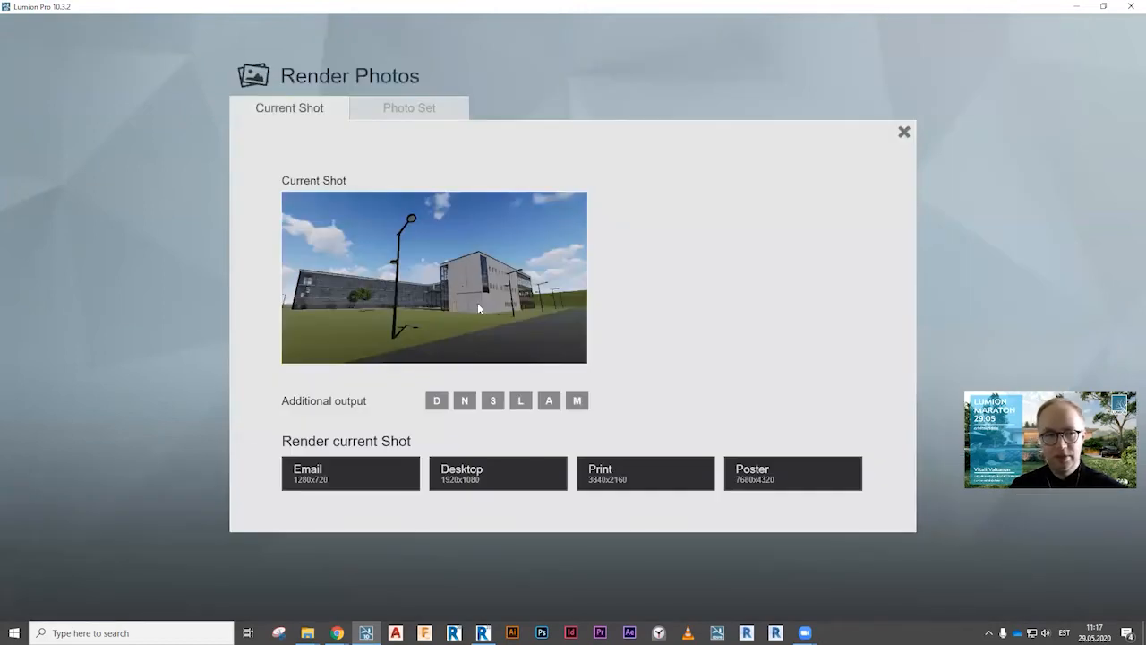
pyautogui.click(419, 108)
pyautogui.press('ctrl')
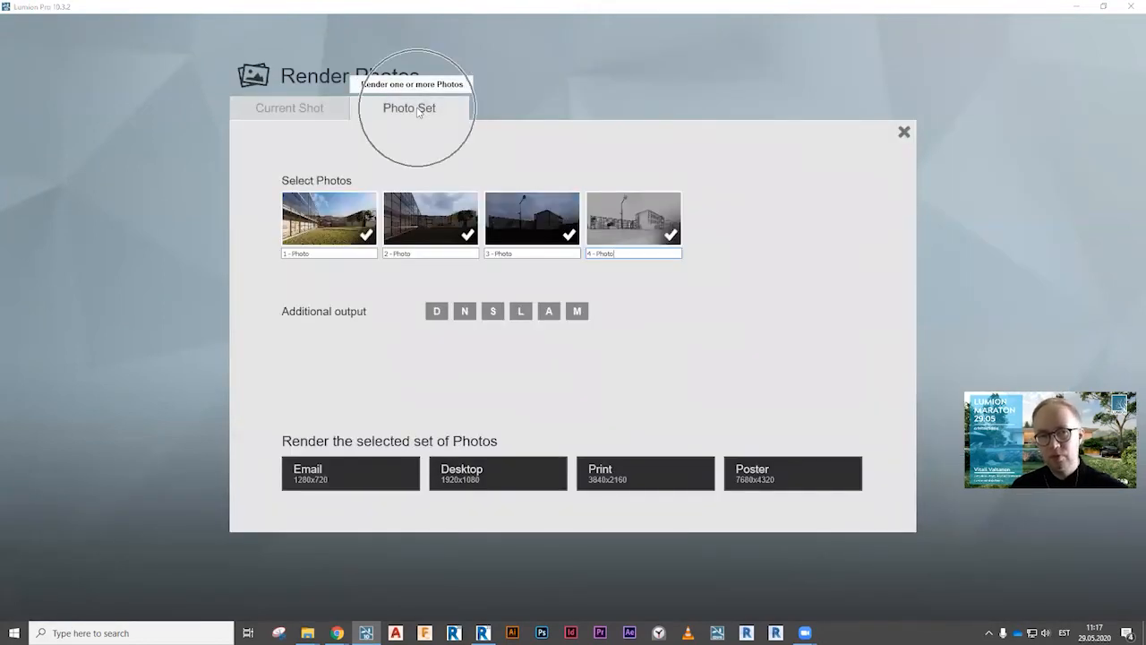
pyautogui.click(508, 475)
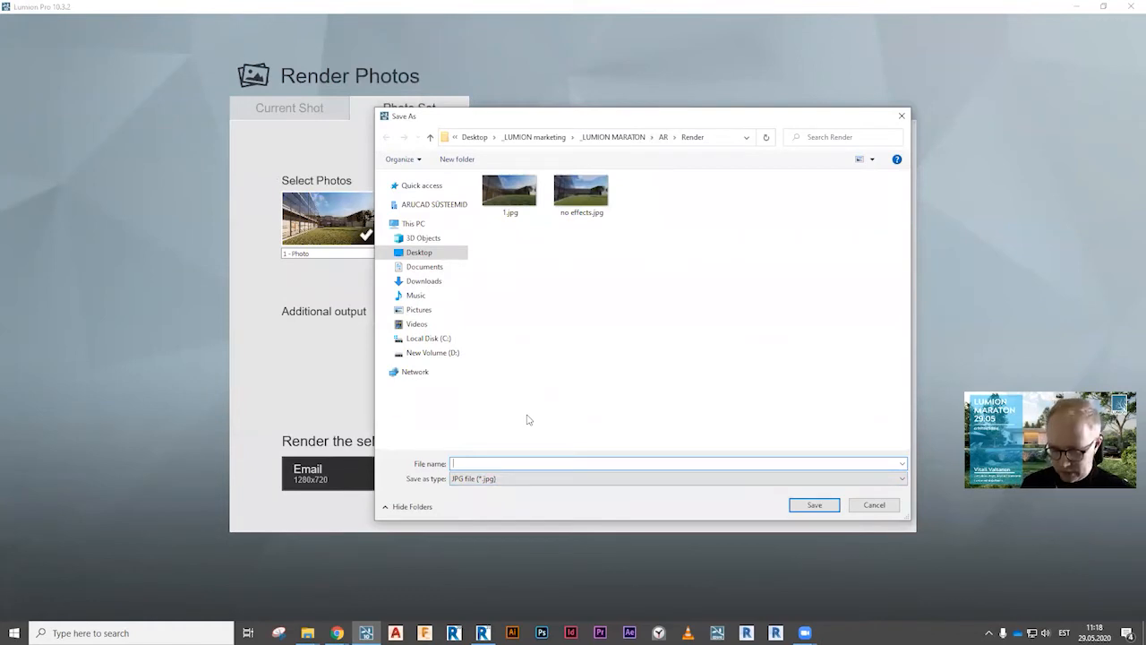
pyautogui.write('LM')
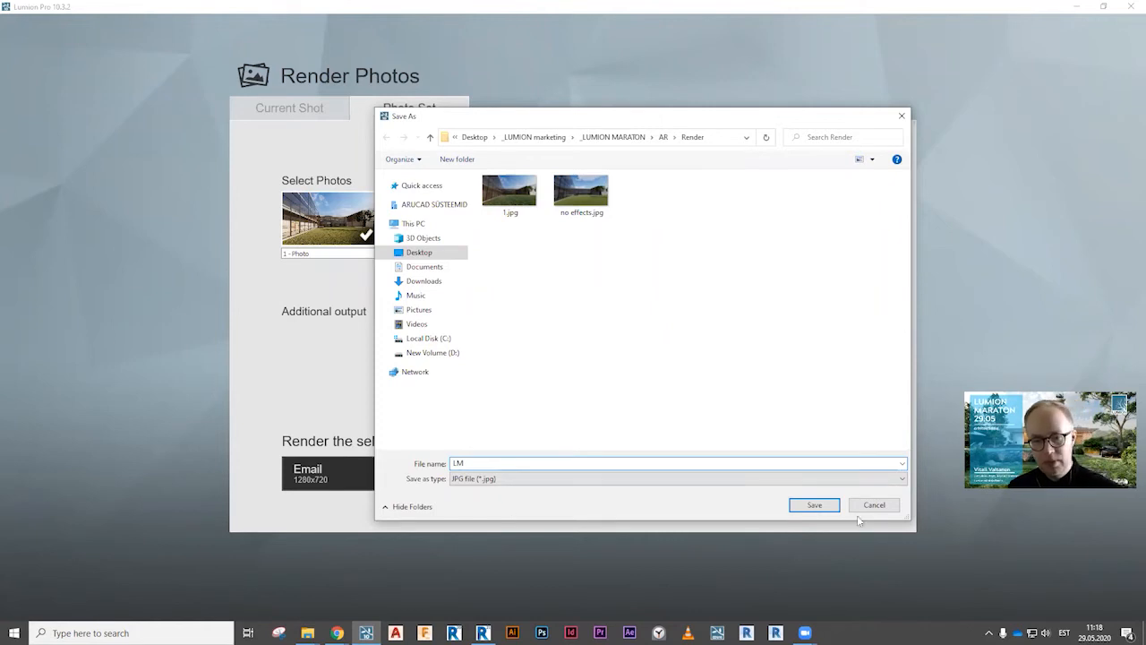
pyautogui.click(814, 505)
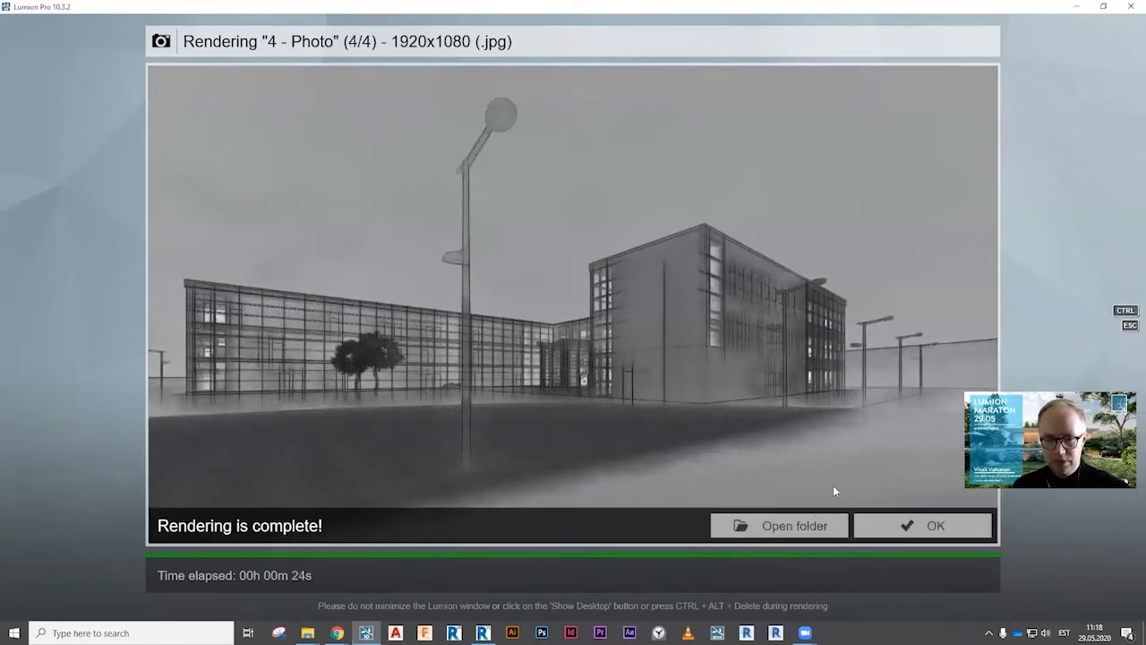
pyautogui.click(919, 524)
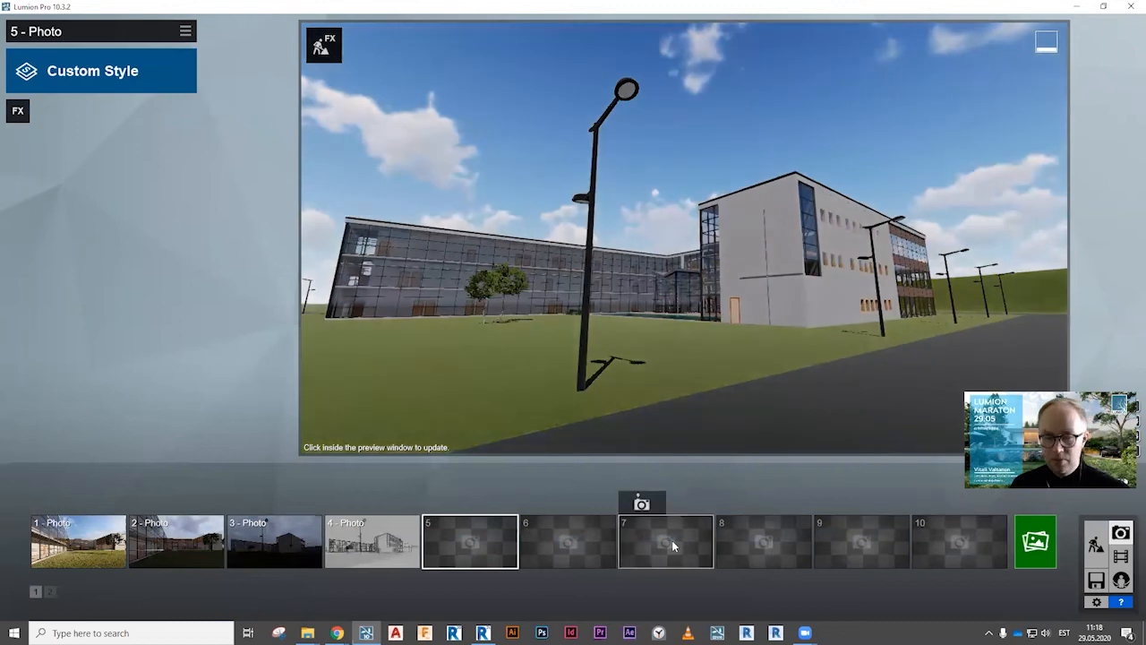
# Copy all effects of the first photo.
pyautogui.click(86, 553)
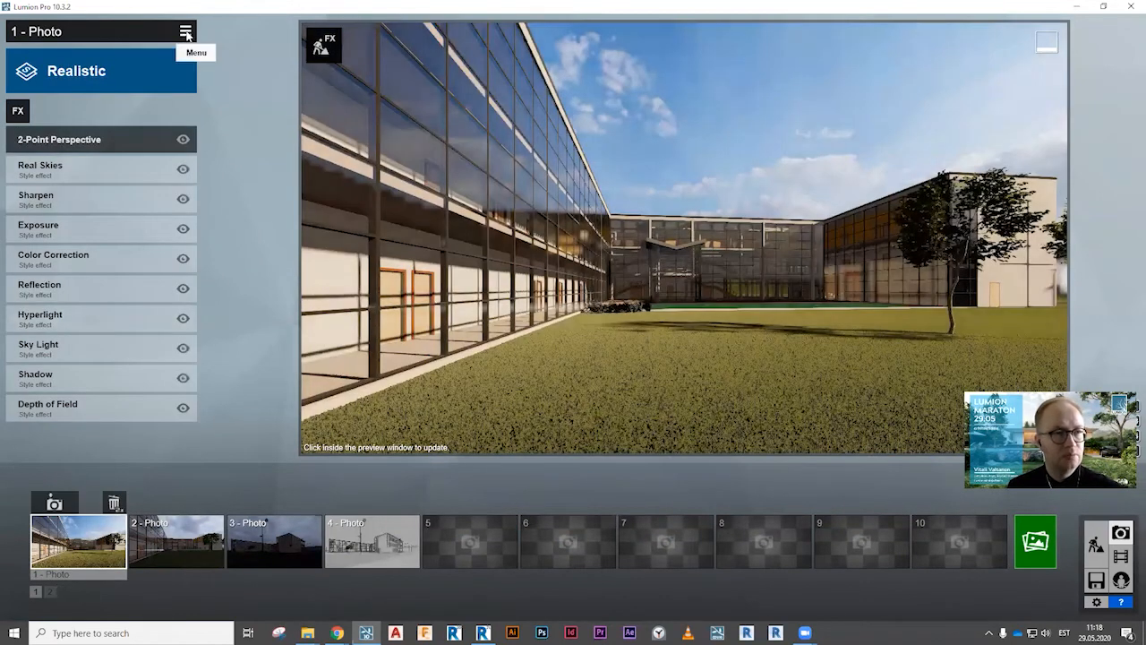
pyautogui.click(185, 32)
pyautogui.click(161, 45)
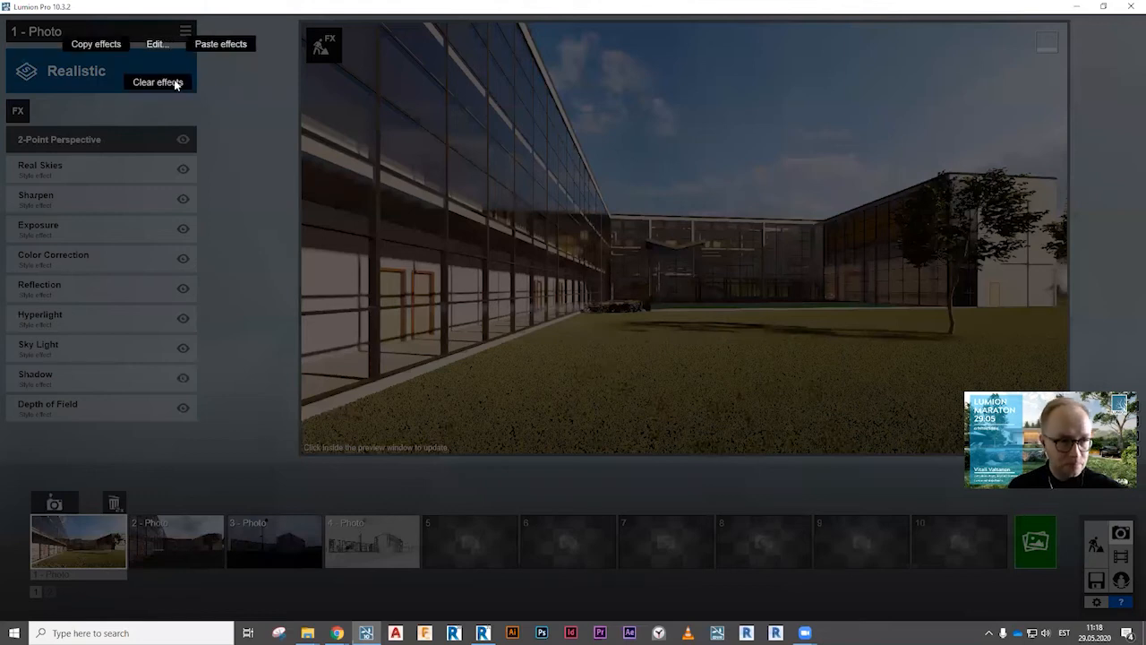
pyautogui.click(96, 44)
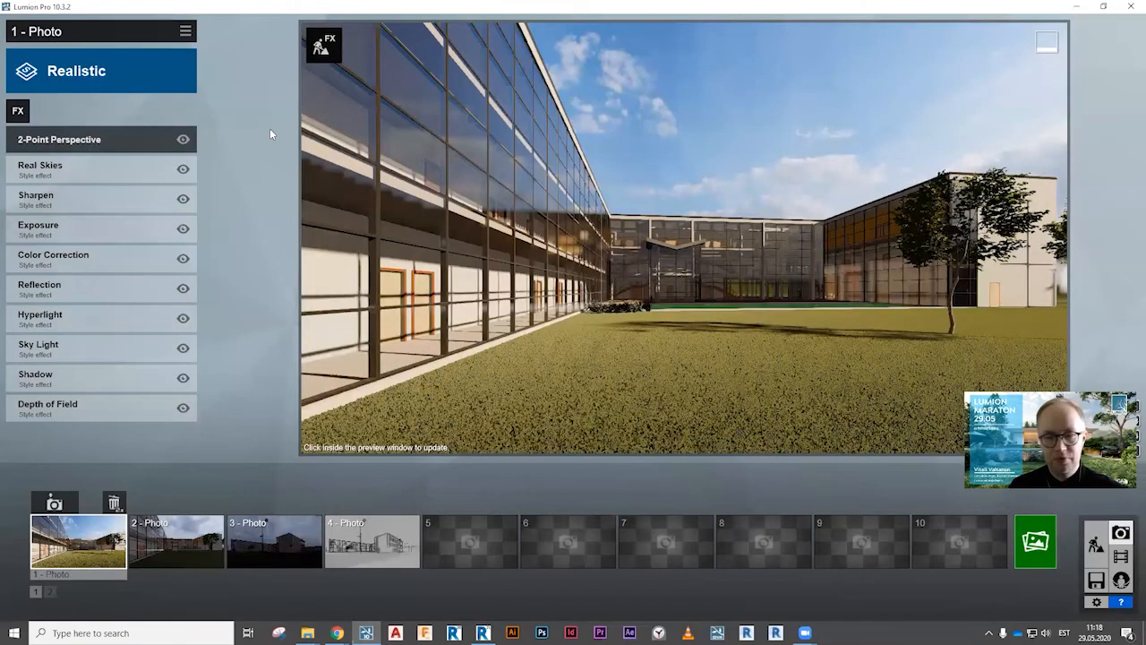
# Start recording a movie clip in the first slot and add a camera keyframe at the outer end of the glazed wing, facing the courtyard.
pyautogui.click(1124, 557)
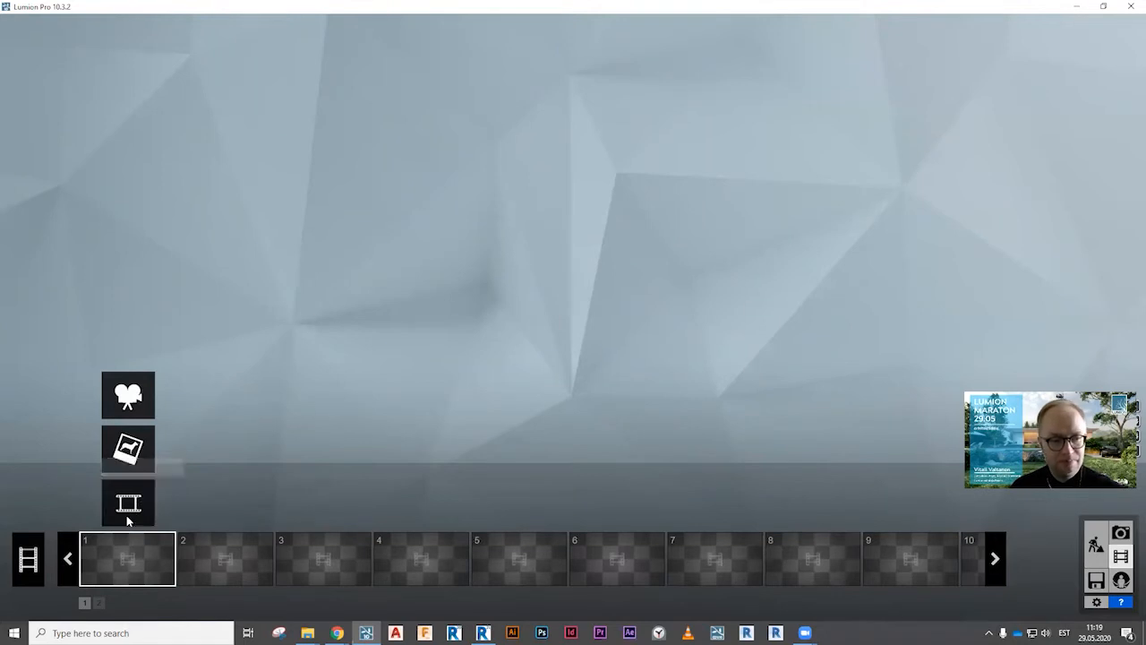
pyautogui.click(134, 397)
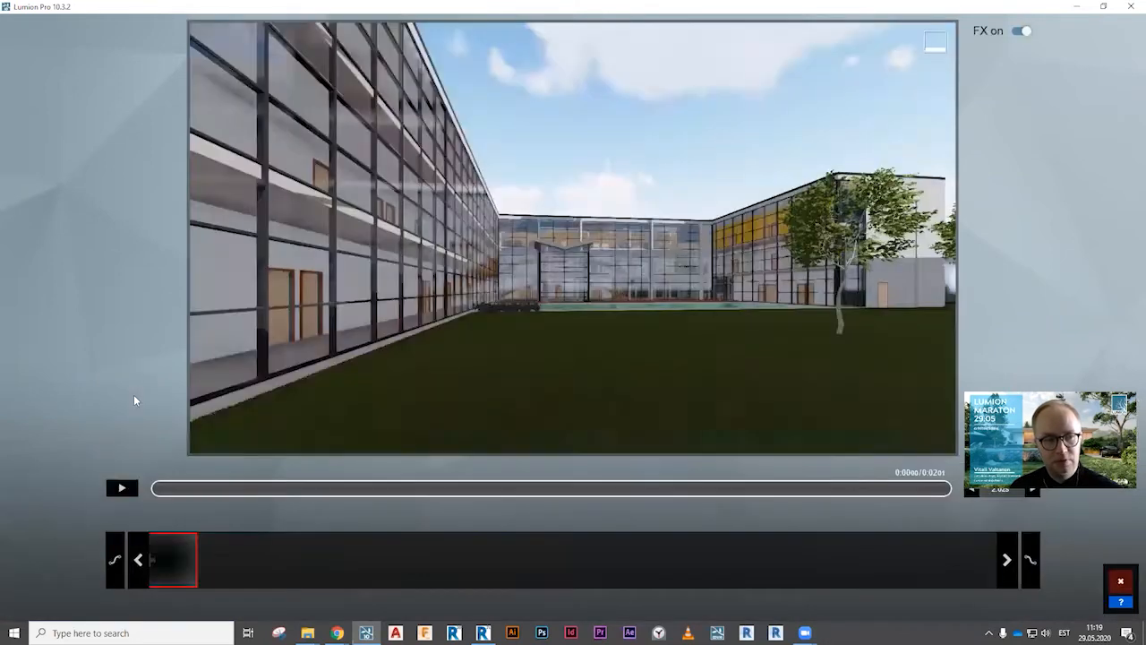
pyautogui.press('s')
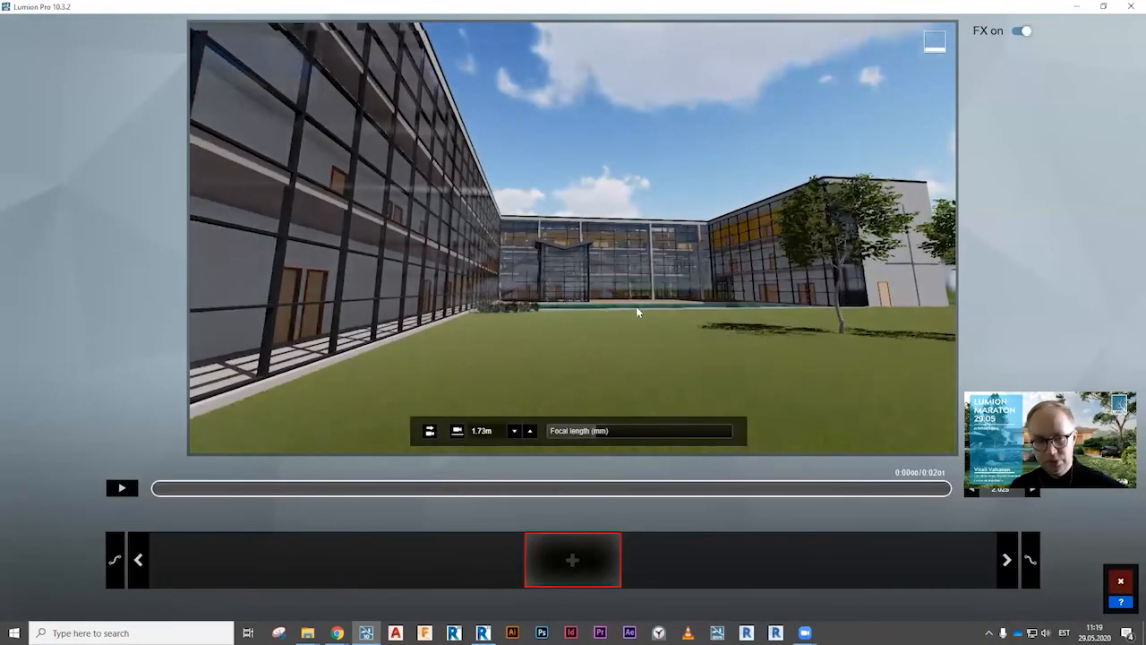
pyautogui.press('q')
pyautogui.press('a')
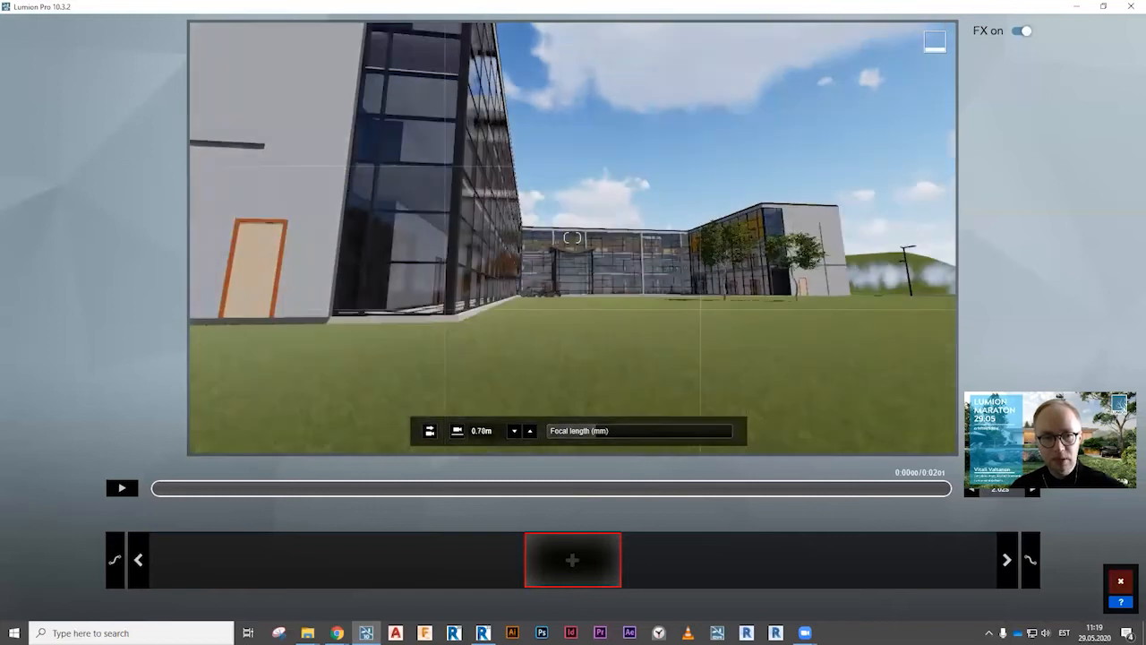
pyautogui.press('d')
pyautogui.press('w')
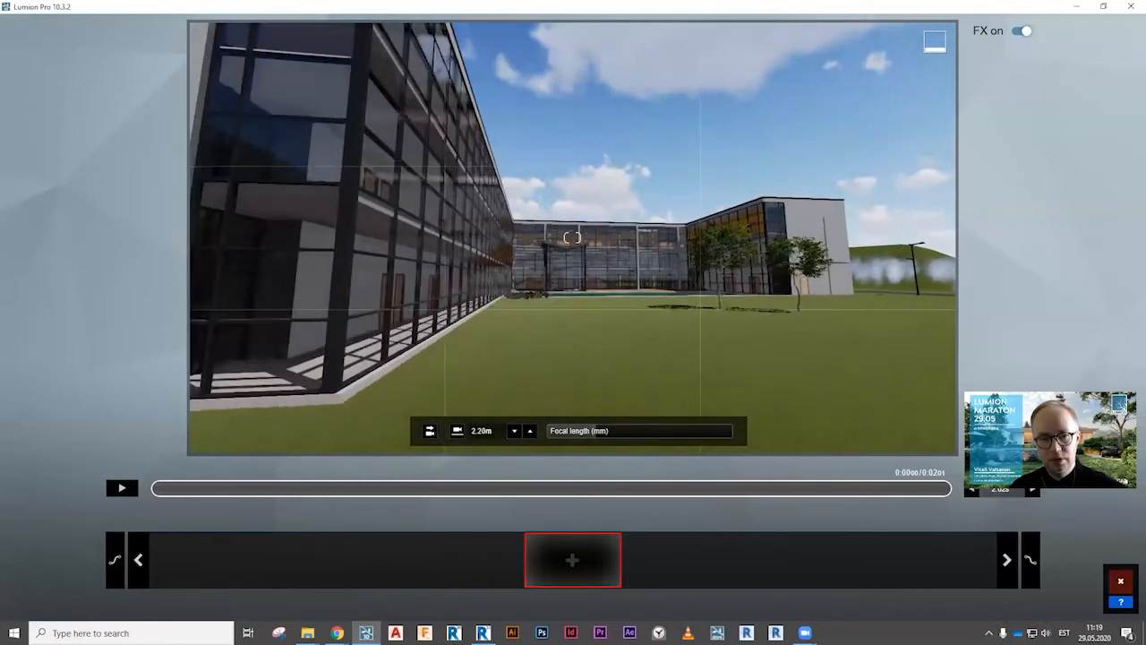
pyautogui.click(577, 560)
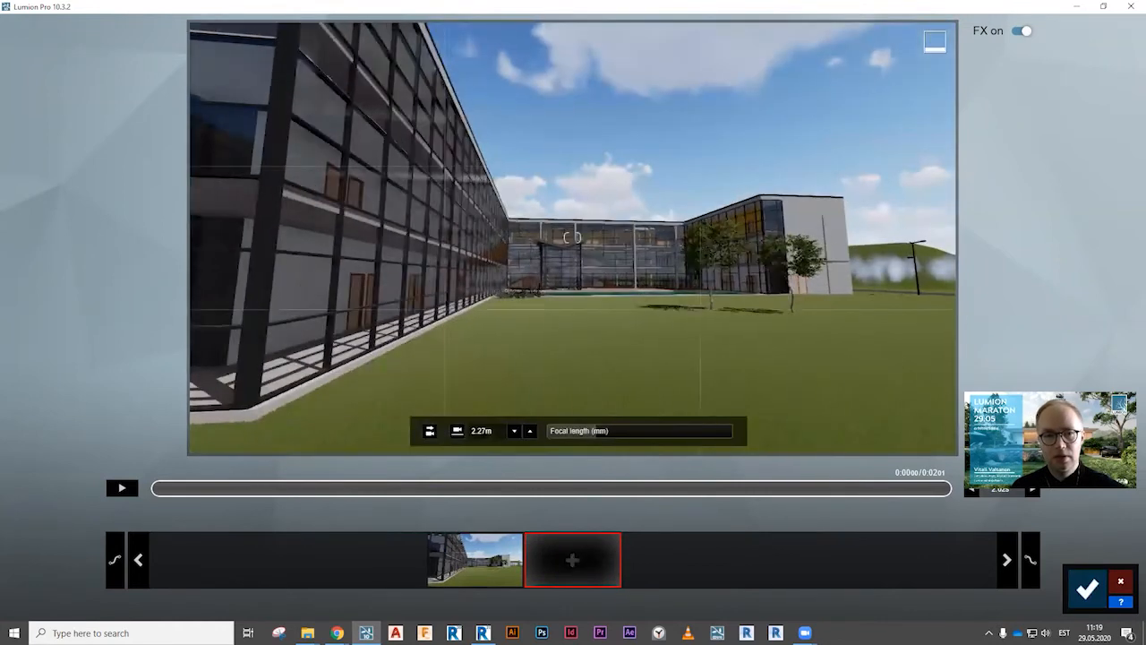
# Add a second camera keyframe farther into the courtyard, facing the pool and the glass entrance pavilion.
pyautogui.press('w')
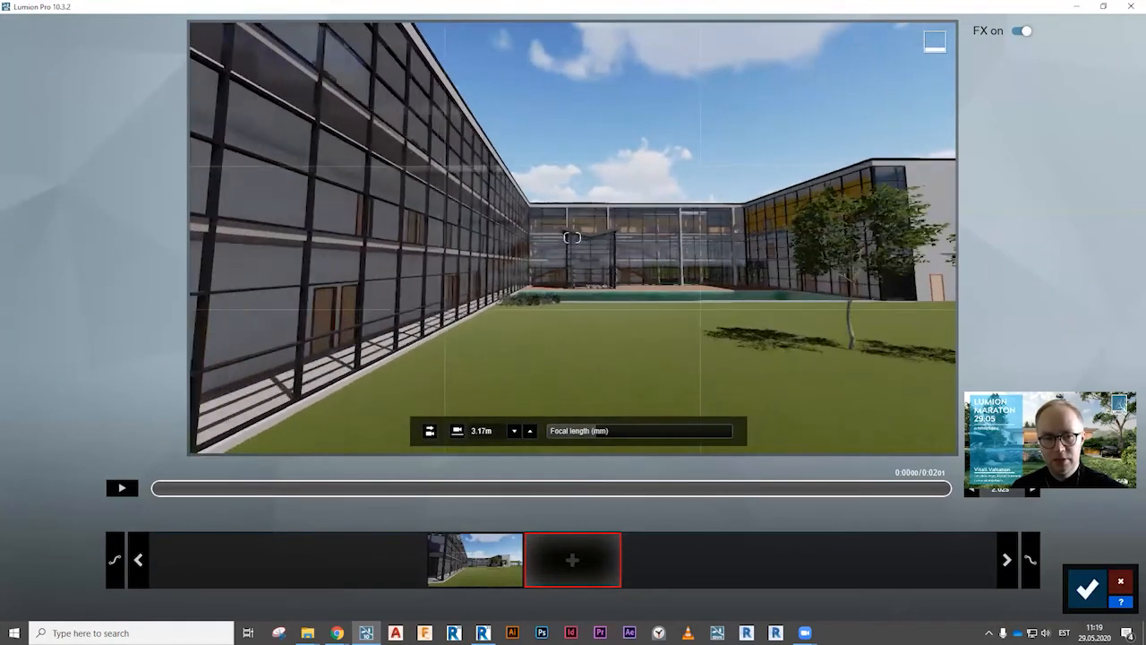
pyautogui.press('w')
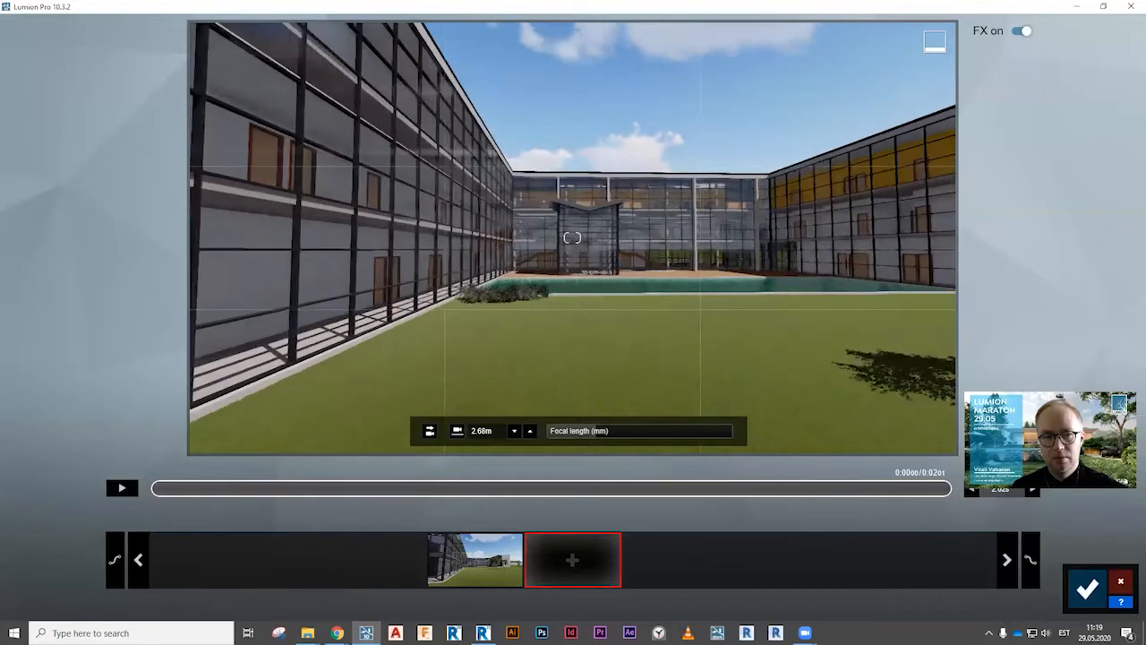
pyautogui.press('w')
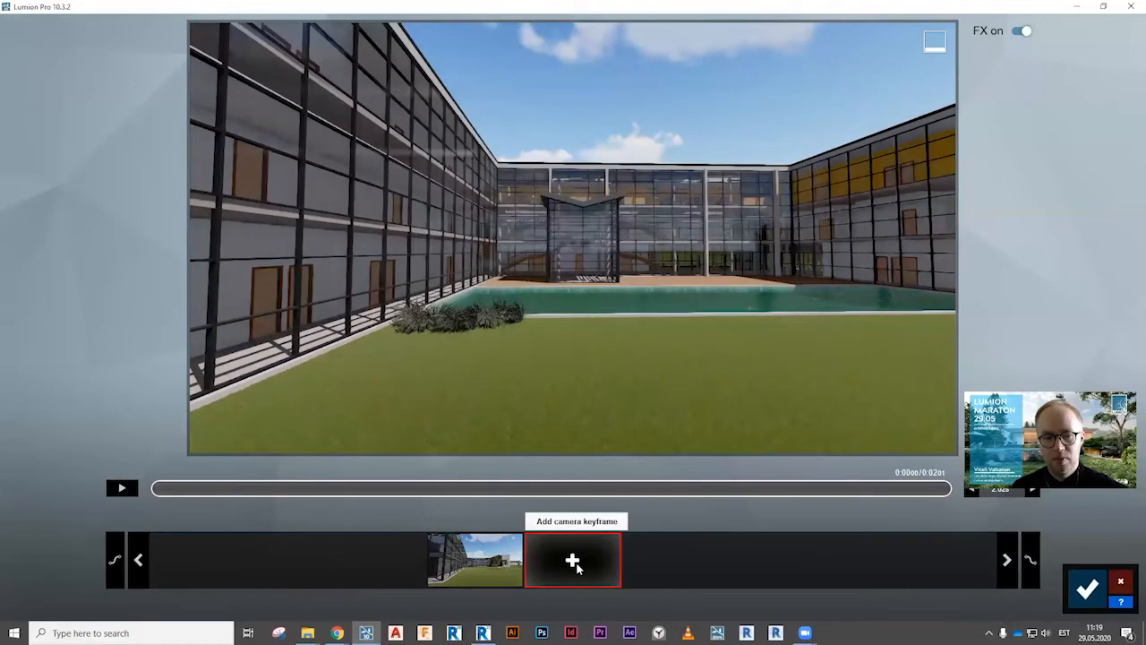
pyautogui.click(572, 561)
# Add a third camera keyframe close to the glass entrance pavilion, looking along the wooden deck and pool.
pyautogui.press('w')
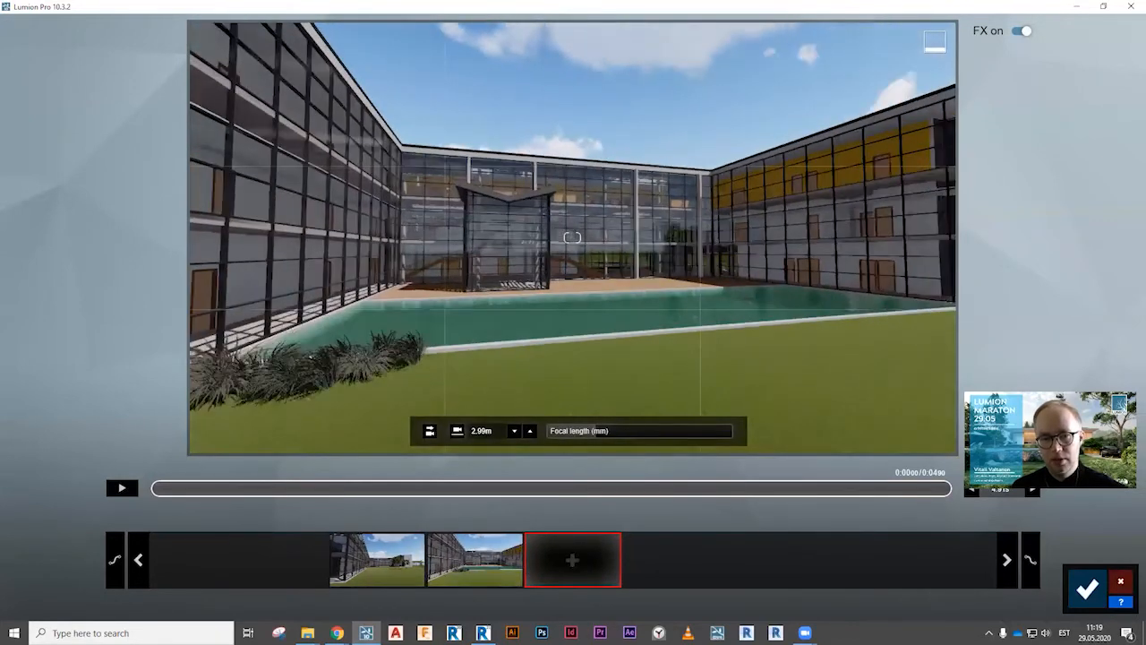
pyautogui.press('w')
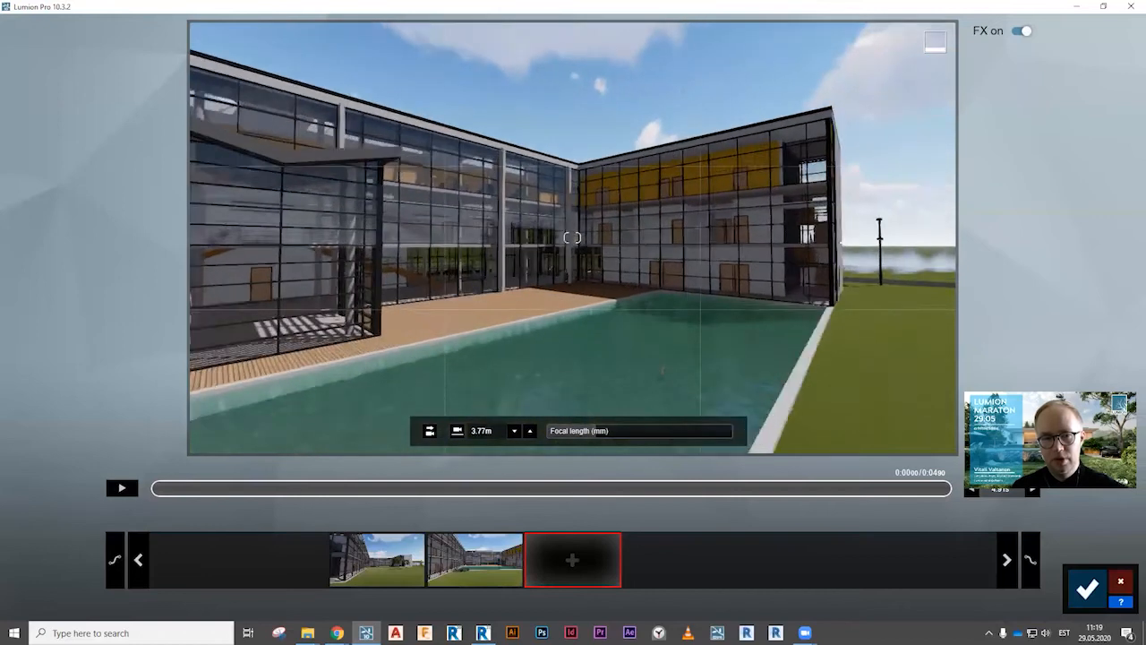
pyautogui.press('a')
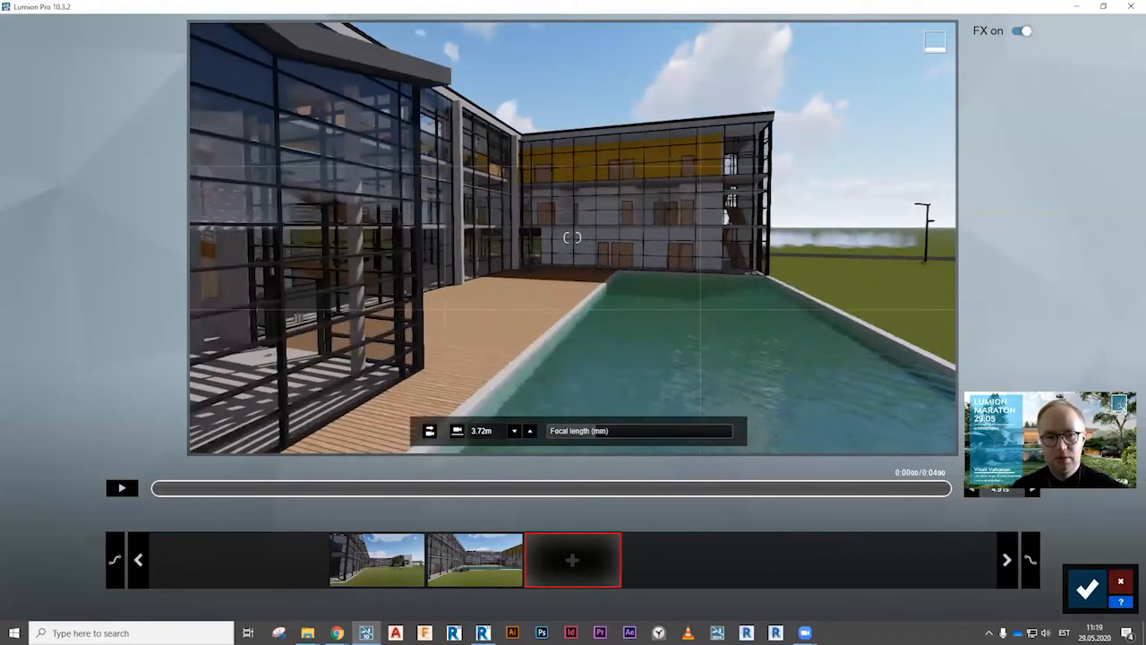
pyautogui.press('a')
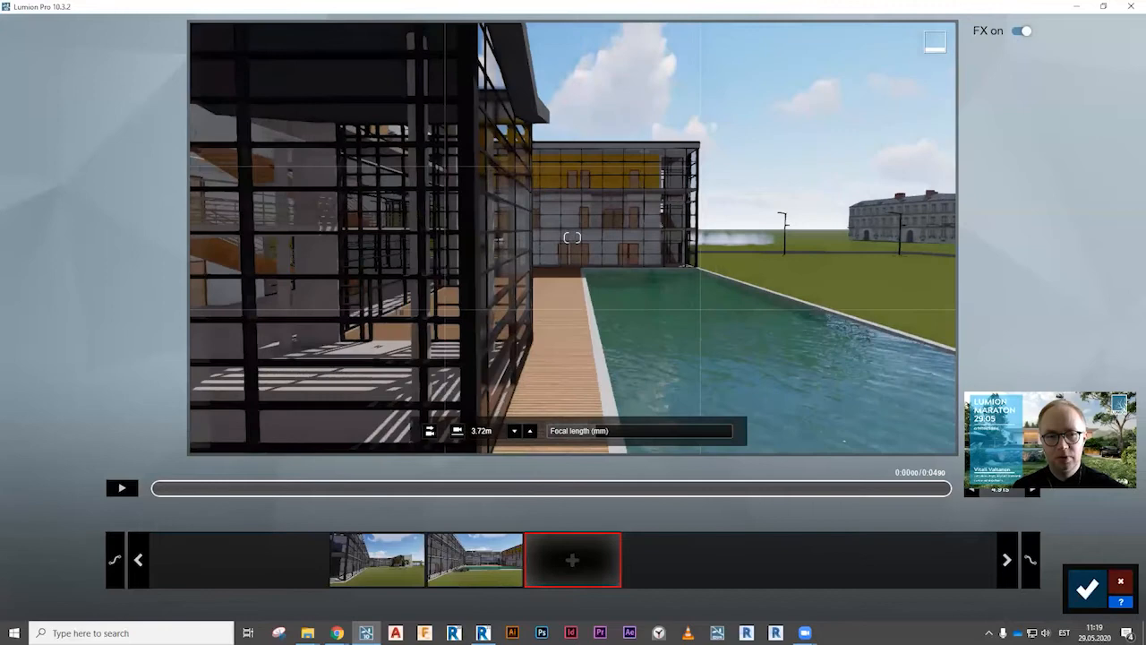
pyautogui.press('a')
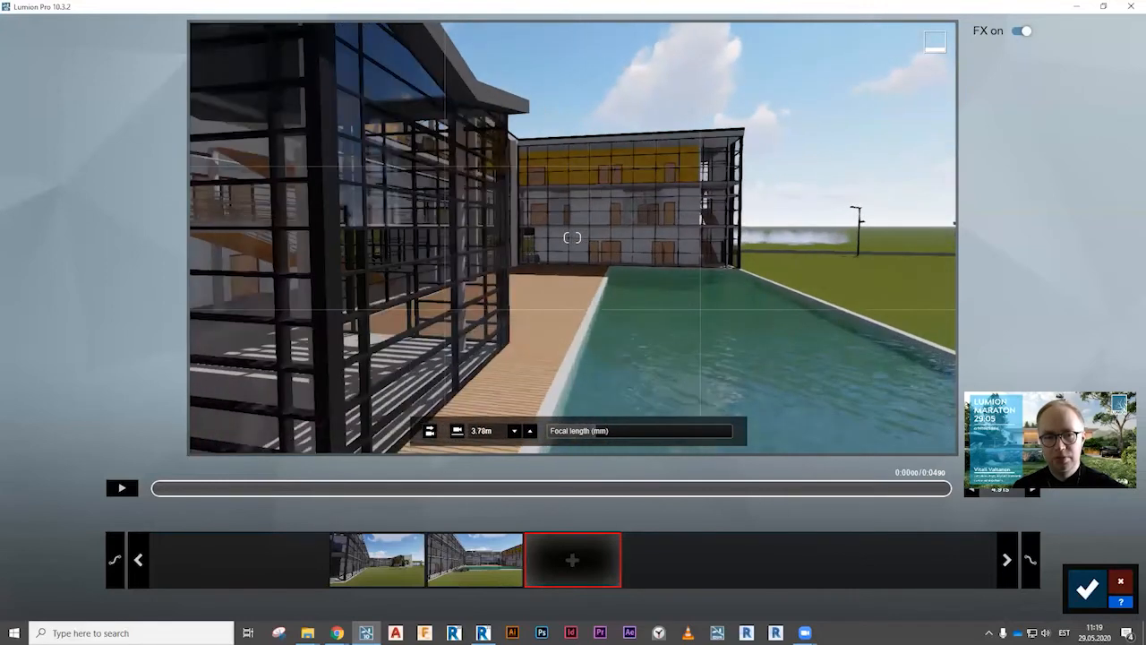
pyautogui.press('a')
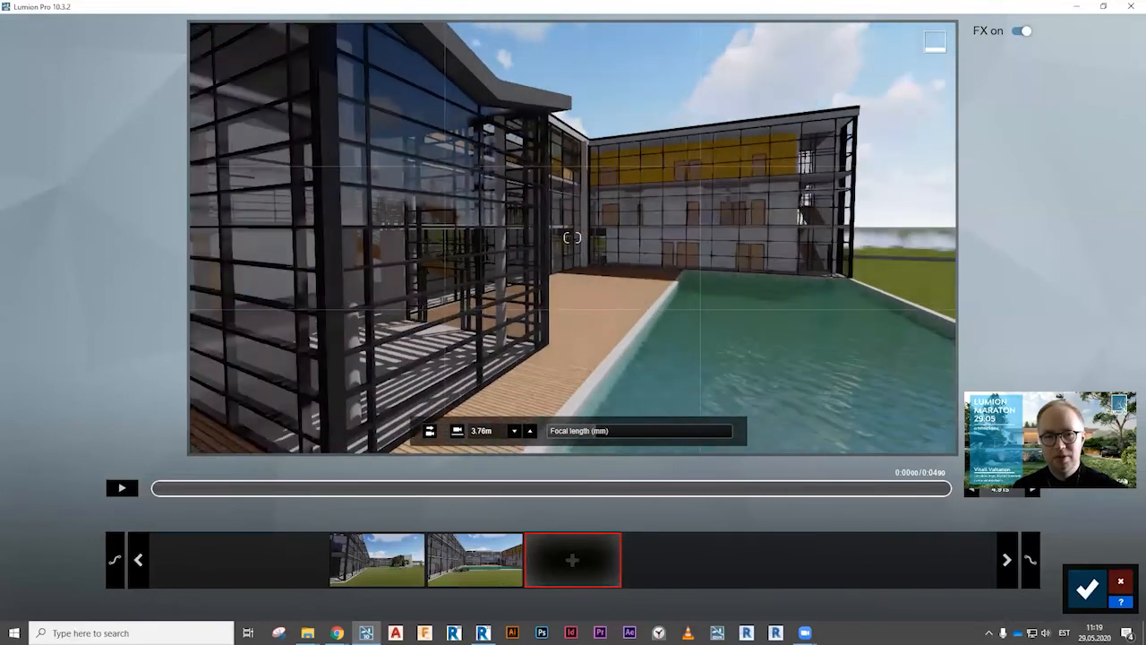
pyautogui.press('a')
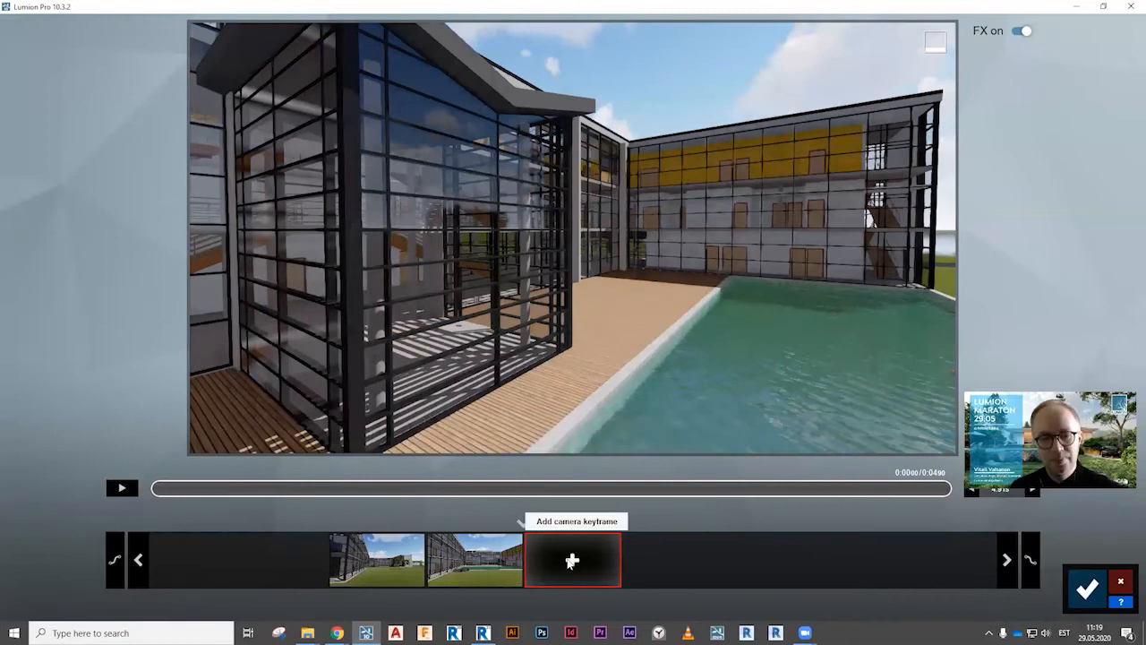
pyautogui.click(570, 561)
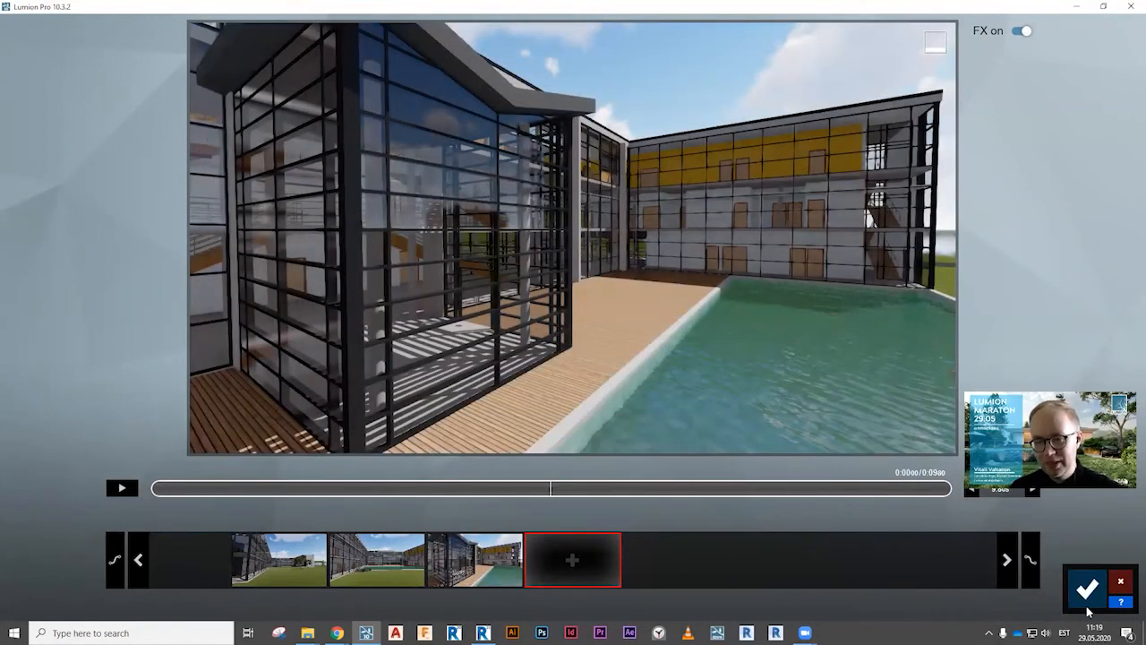
# Preview the recorded camera path and save it as the first movie clip.
pyautogui.click(122, 487)
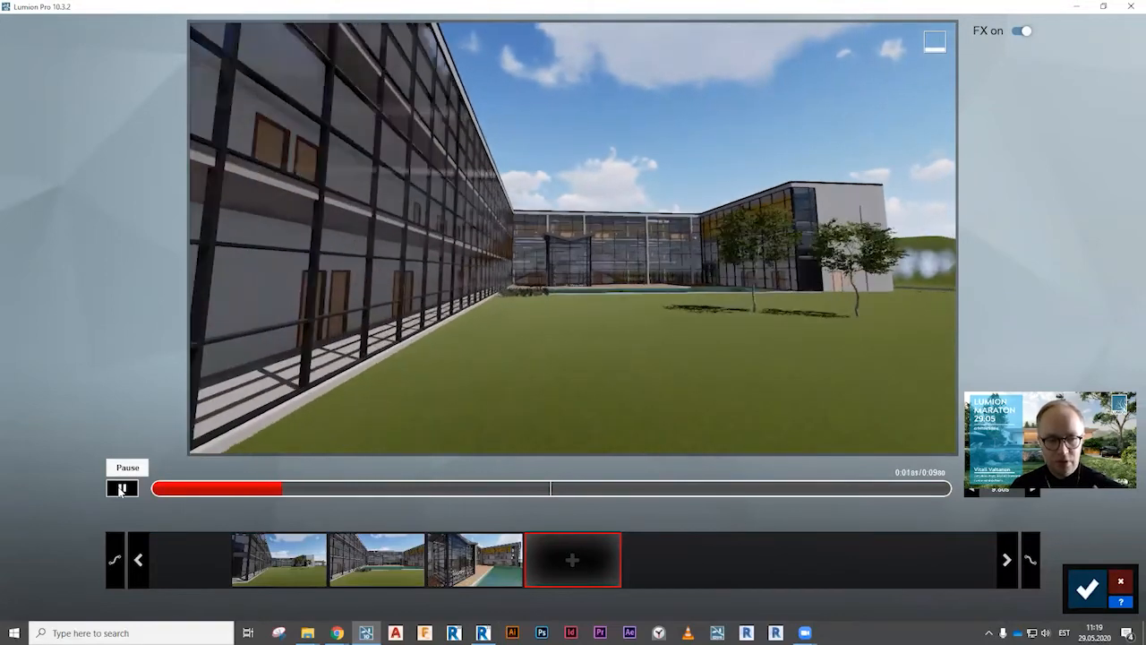
pyautogui.click(114, 559)
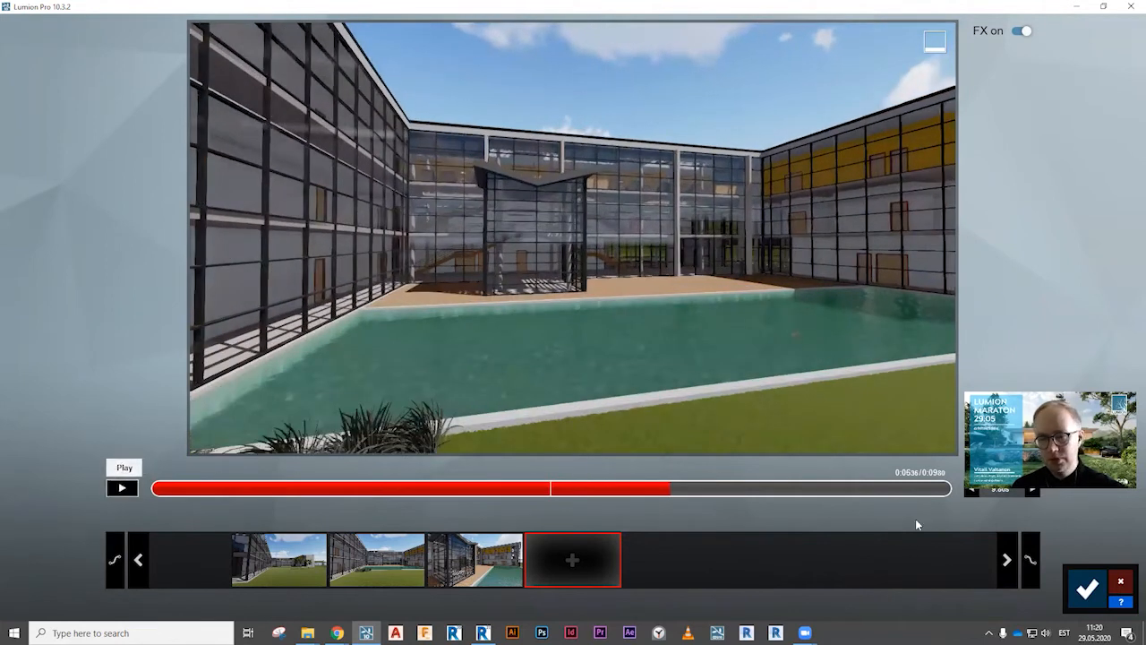
pyautogui.click(1087, 588)
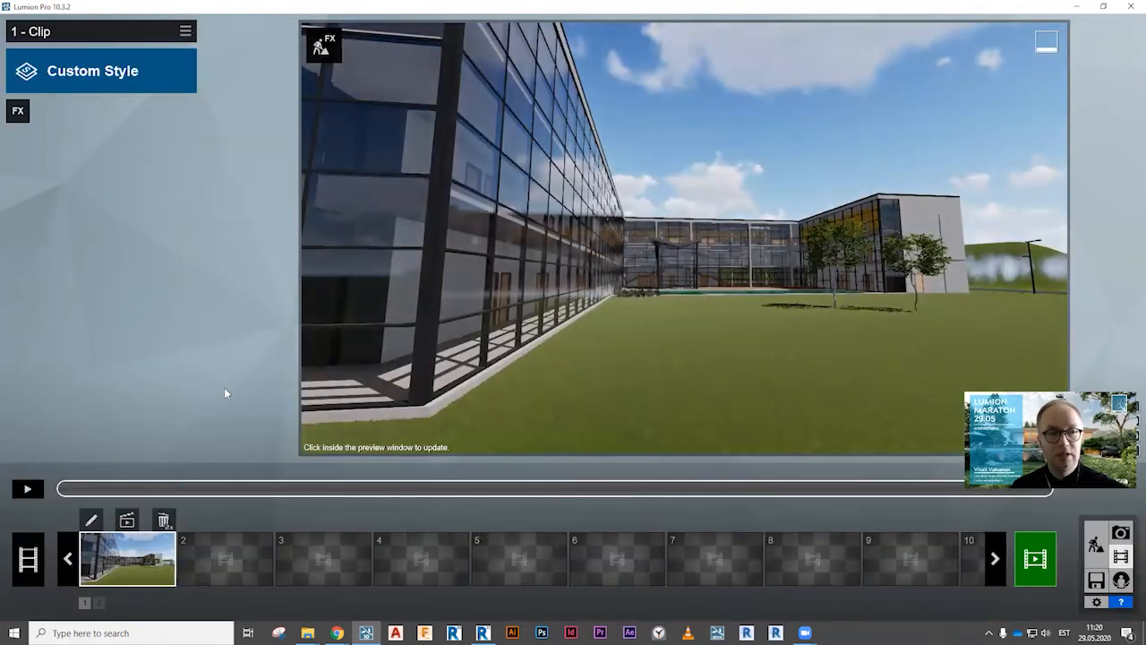
# Paste the first photo's copied effects onto the movie clip.
pyautogui.click(185, 31)
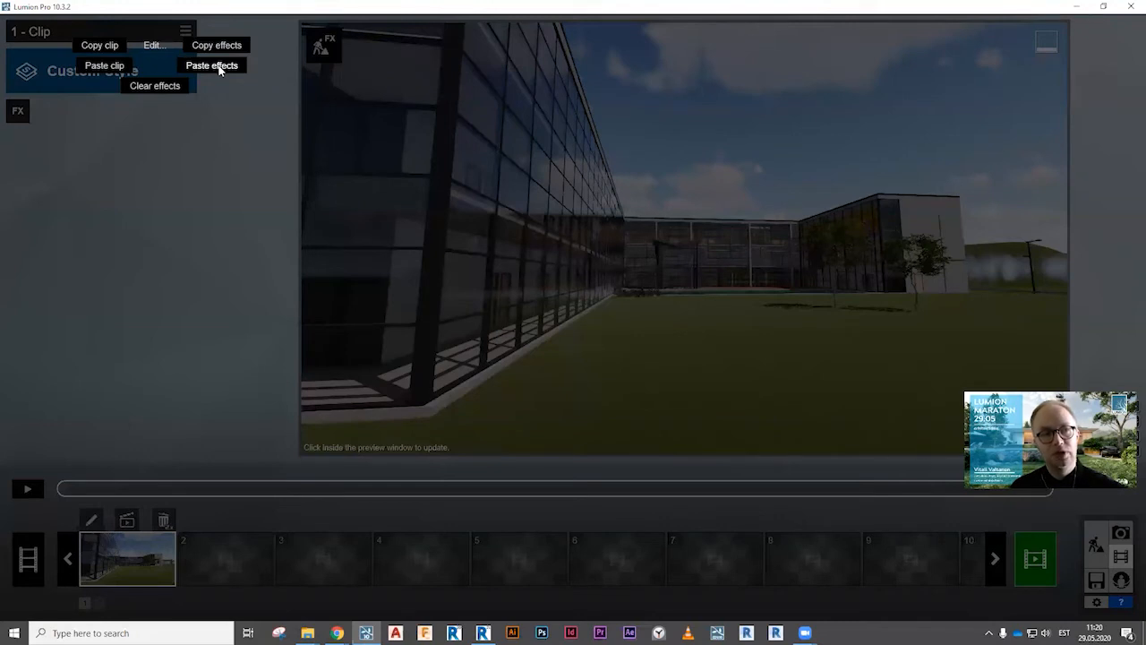
pyautogui.click(215, 65)
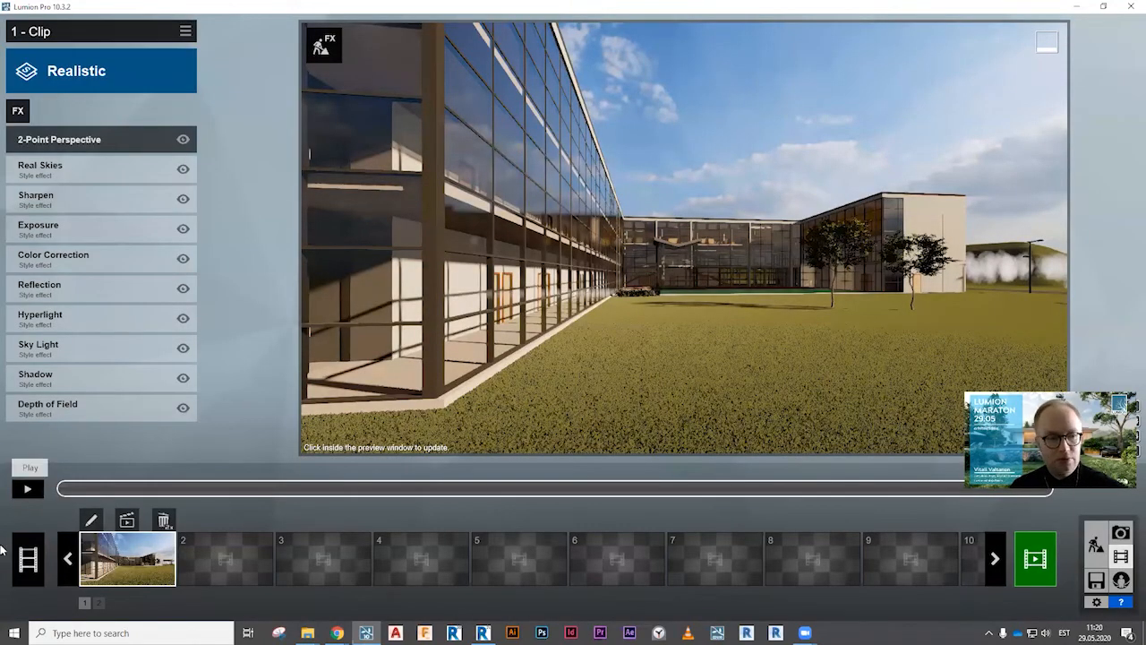
# Try to render the entire movie as an HD 1280x720 MP4 file named 12.
pyautogui.click(26, 490)
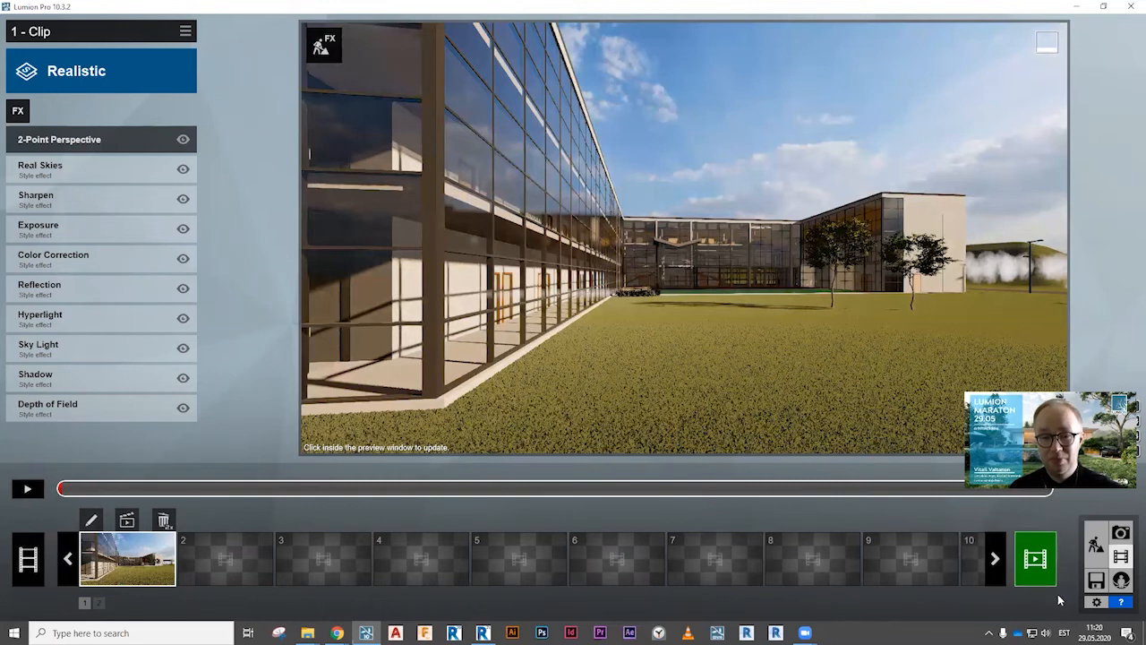
pyautogui.click(1048, 560)
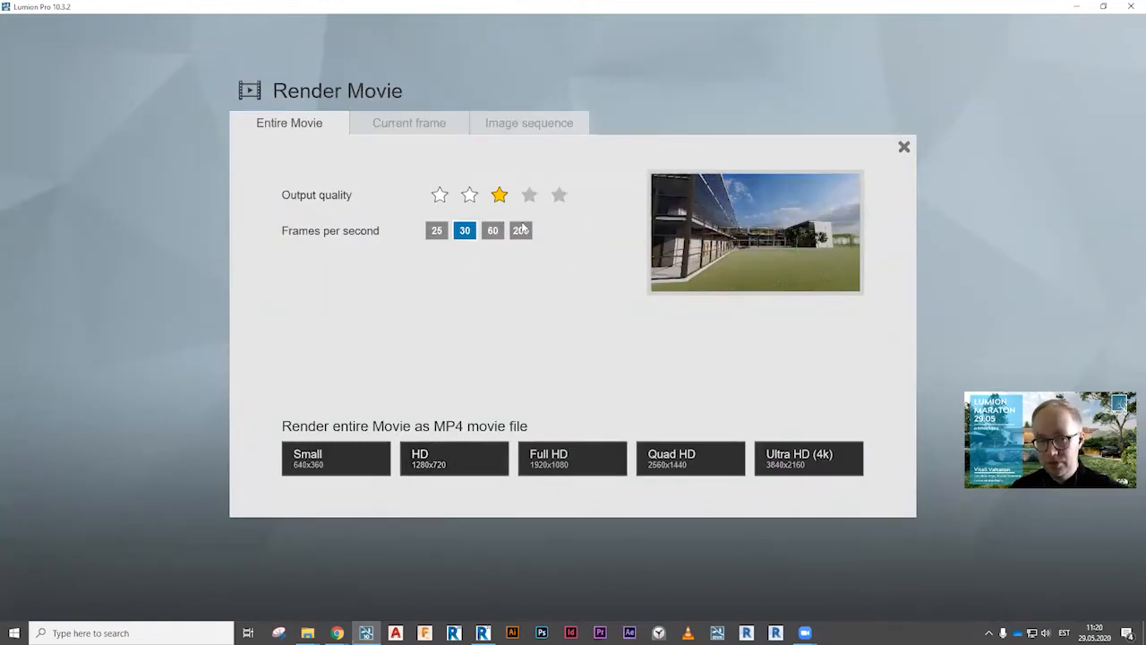
pyautogui.click(446, 462)
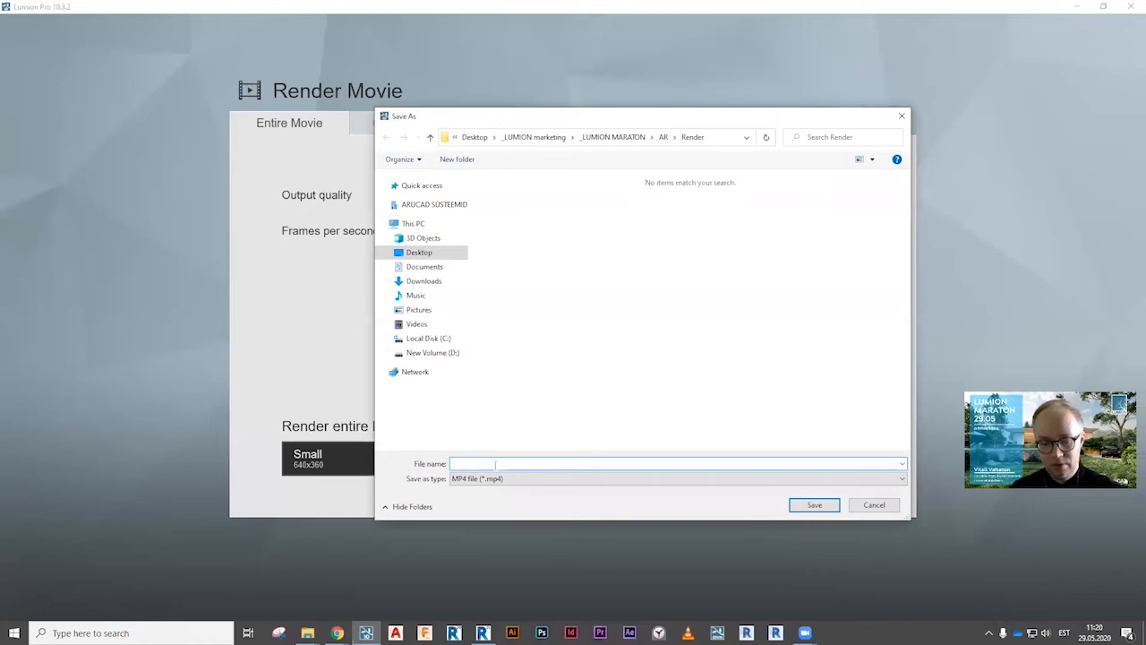
pyautogui.write('12')
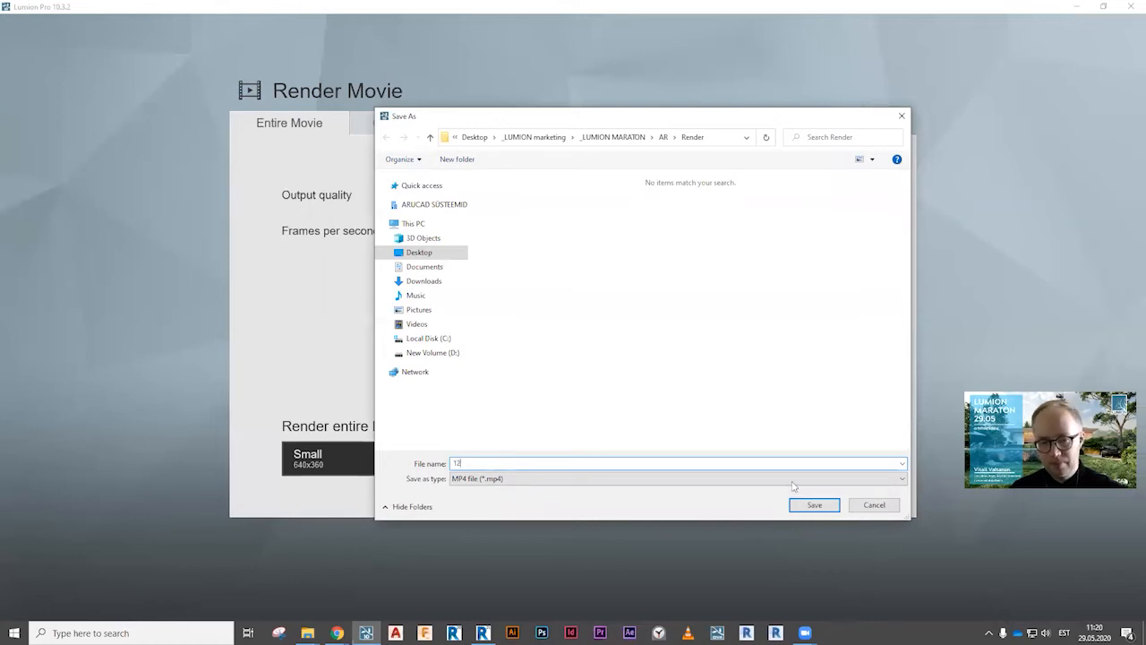
pyautogui.click(816, 505)
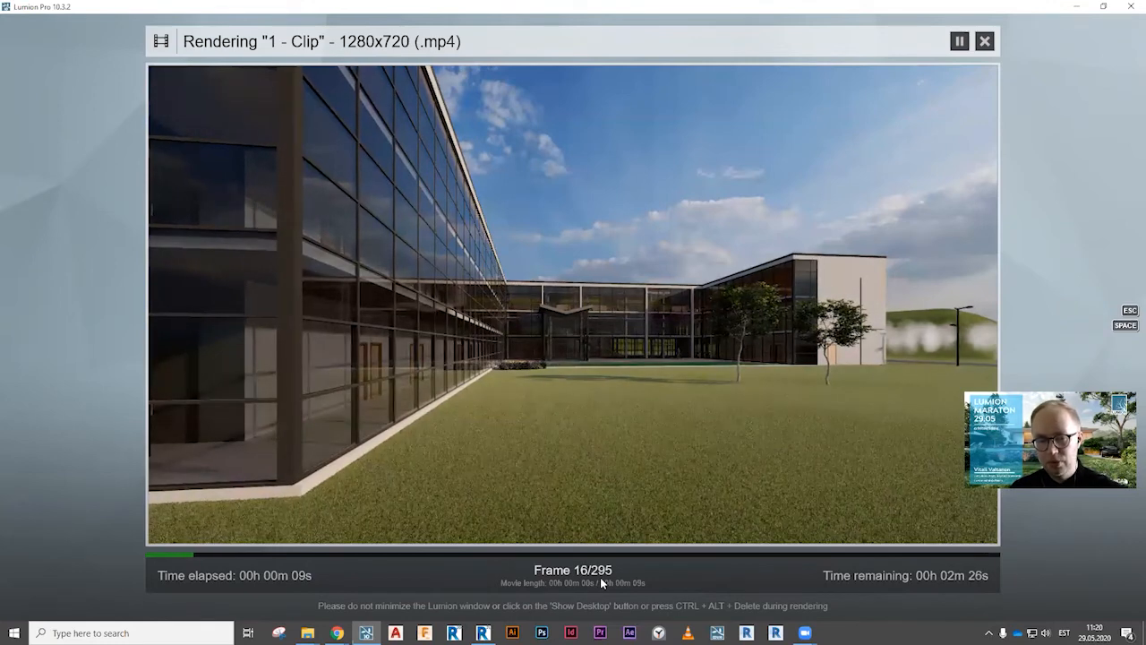
pyautogui.click(988, 43)
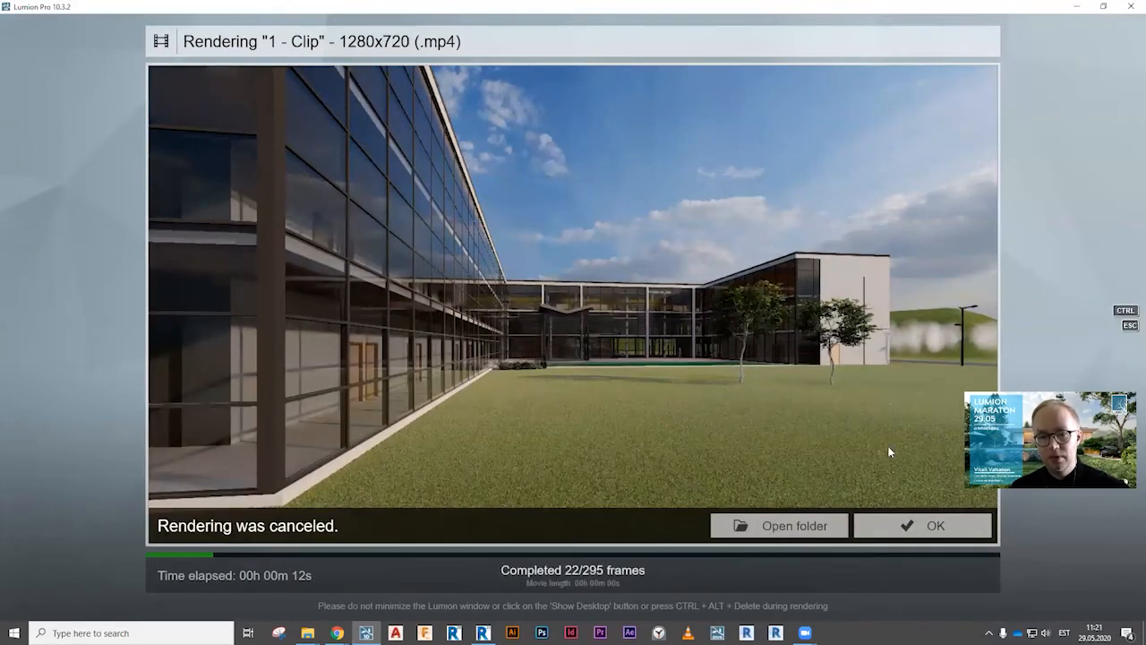
pyautogui.click(939, 531)
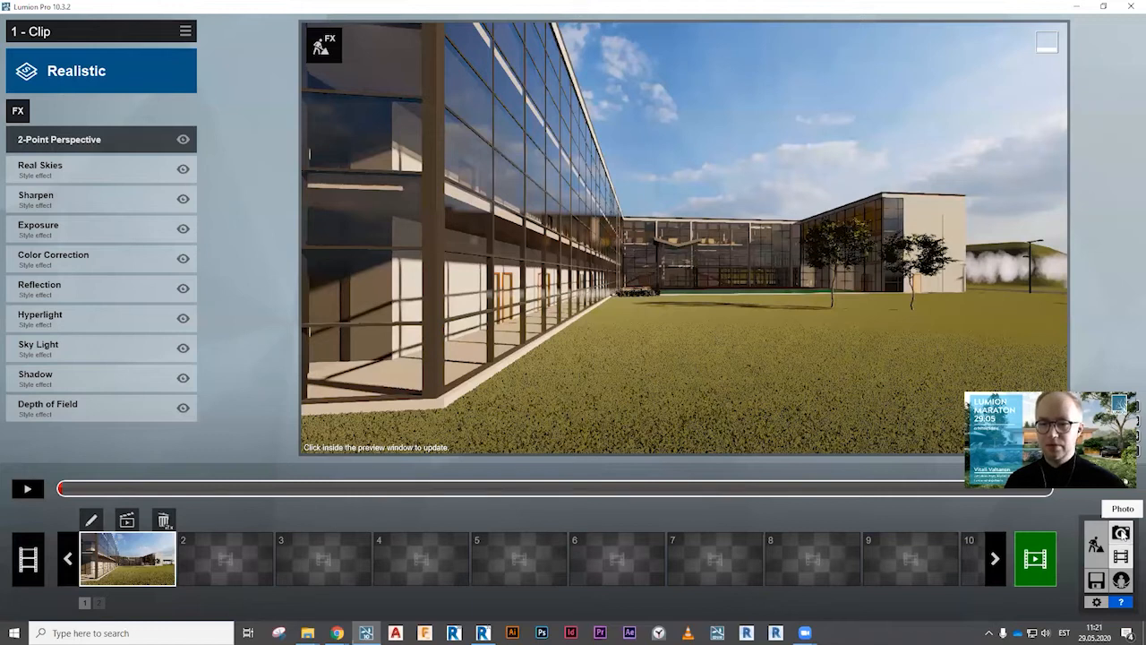
# Return to photo mode and move the camera onto the wooden deck, looking across the pool and glass pavilion toward the glazed wing.
pyautogui.click(1121, 534)
pyautogui.press('a')
pyautogui.press('s')
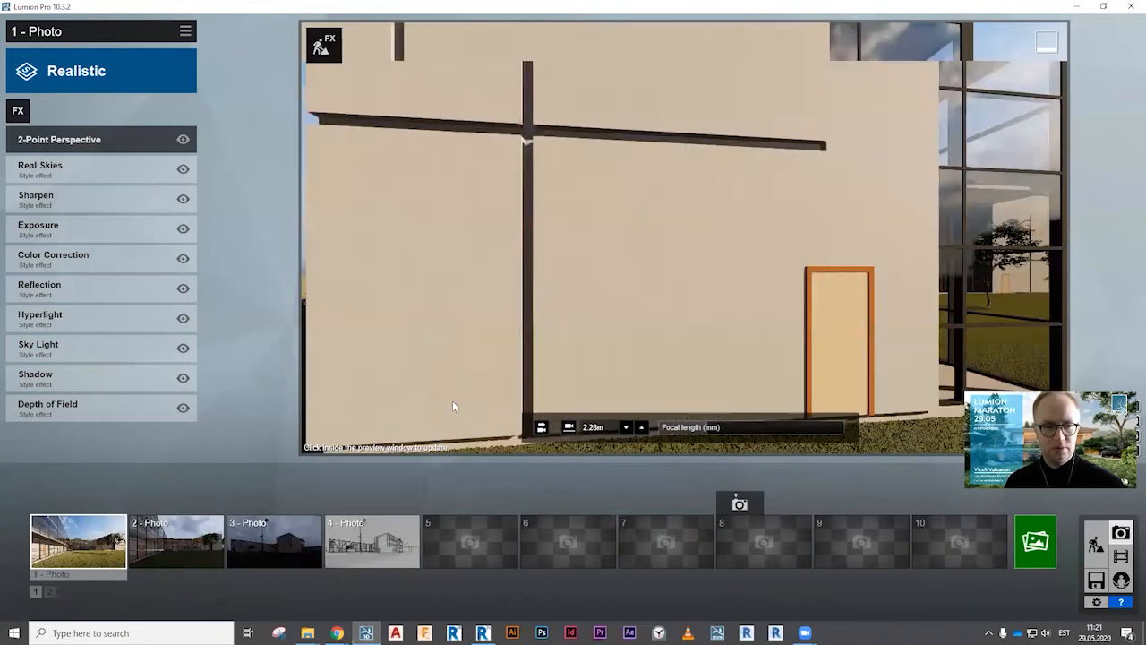
pyautogui.press('a')
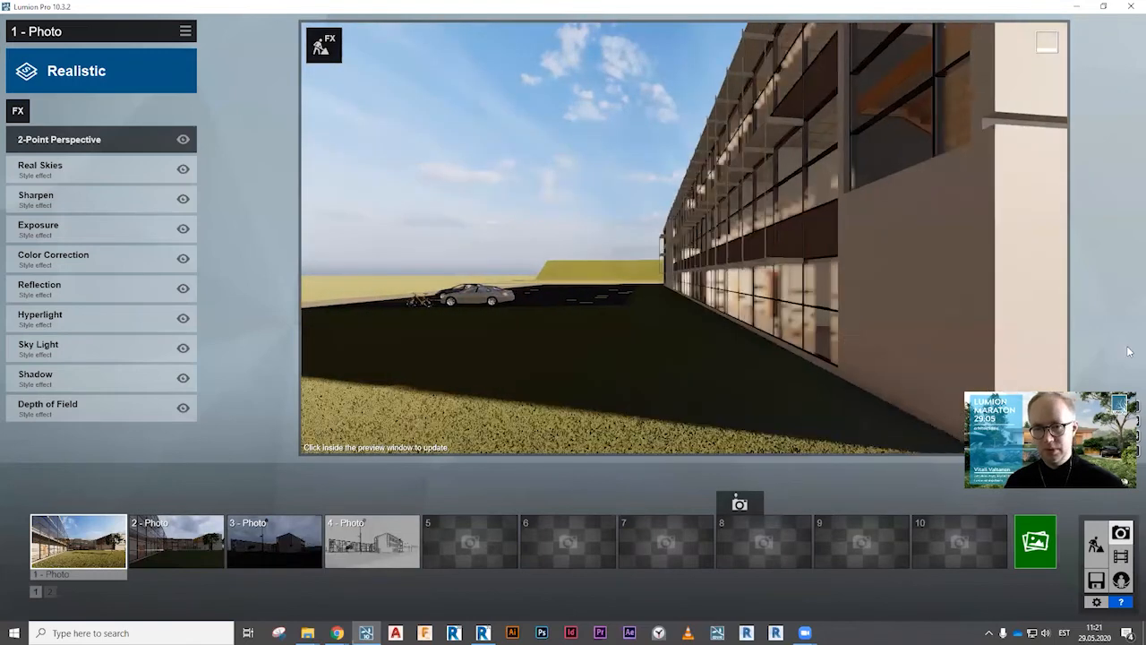
pyautogui.press('d')
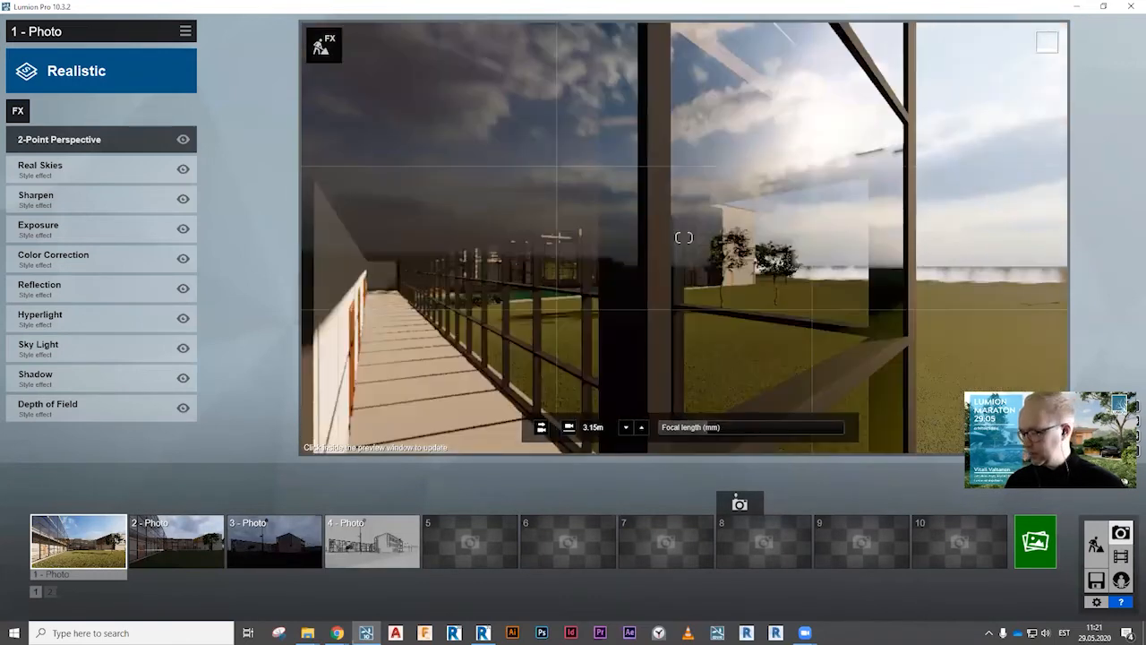
pyautogui.press('d')
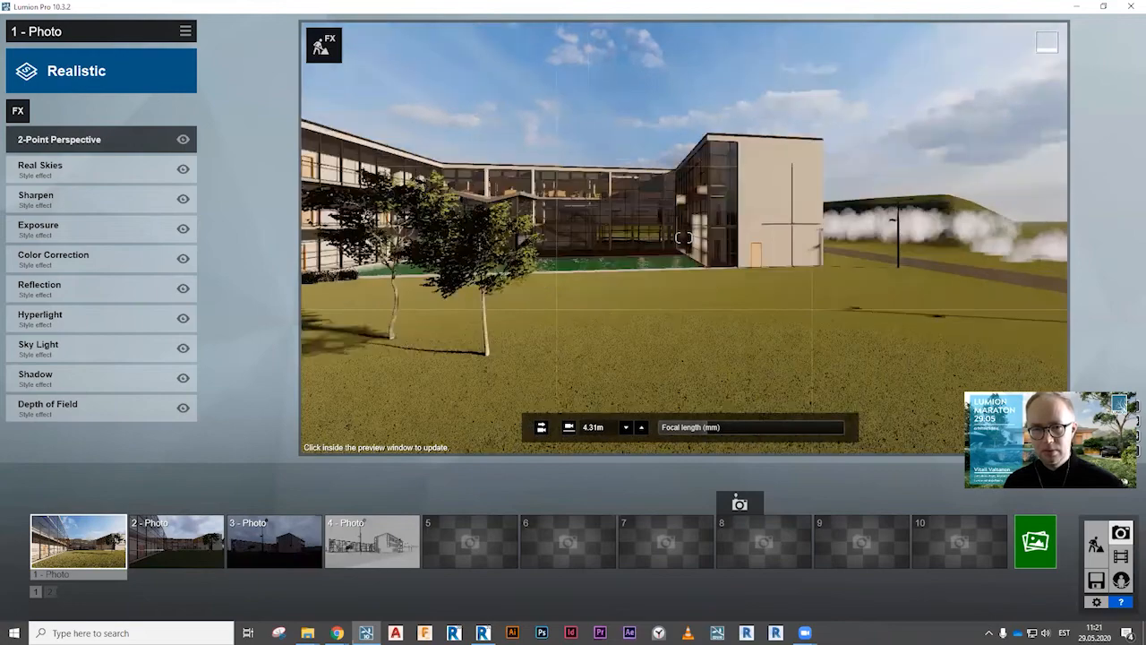
pyautogui.press('w')
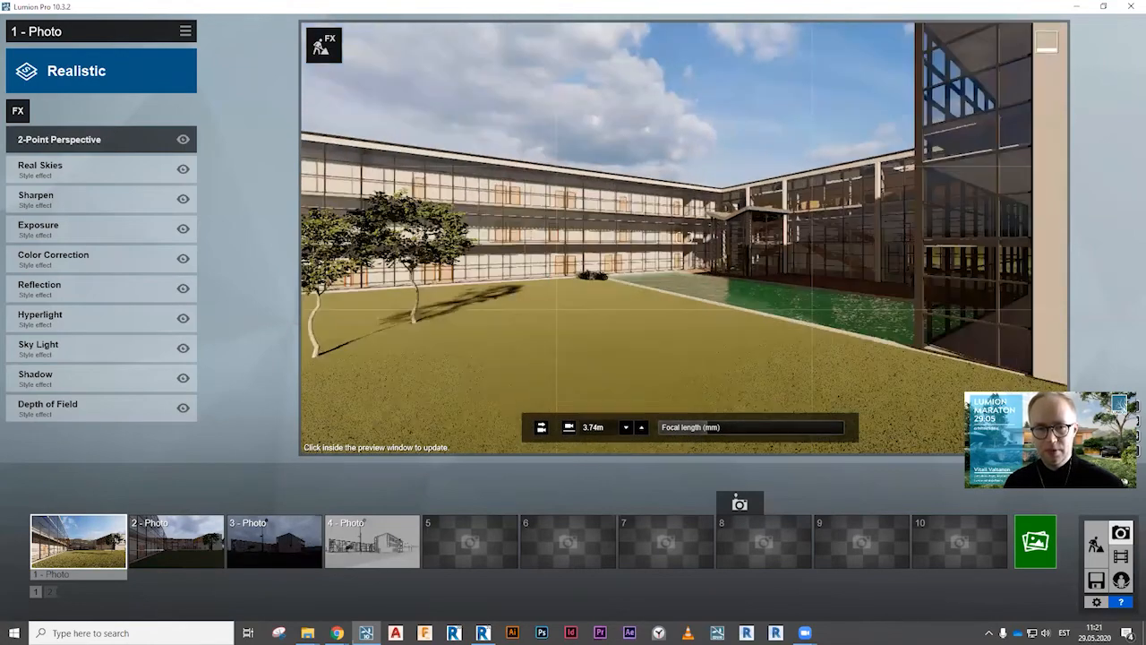
pyautogui.press('w')
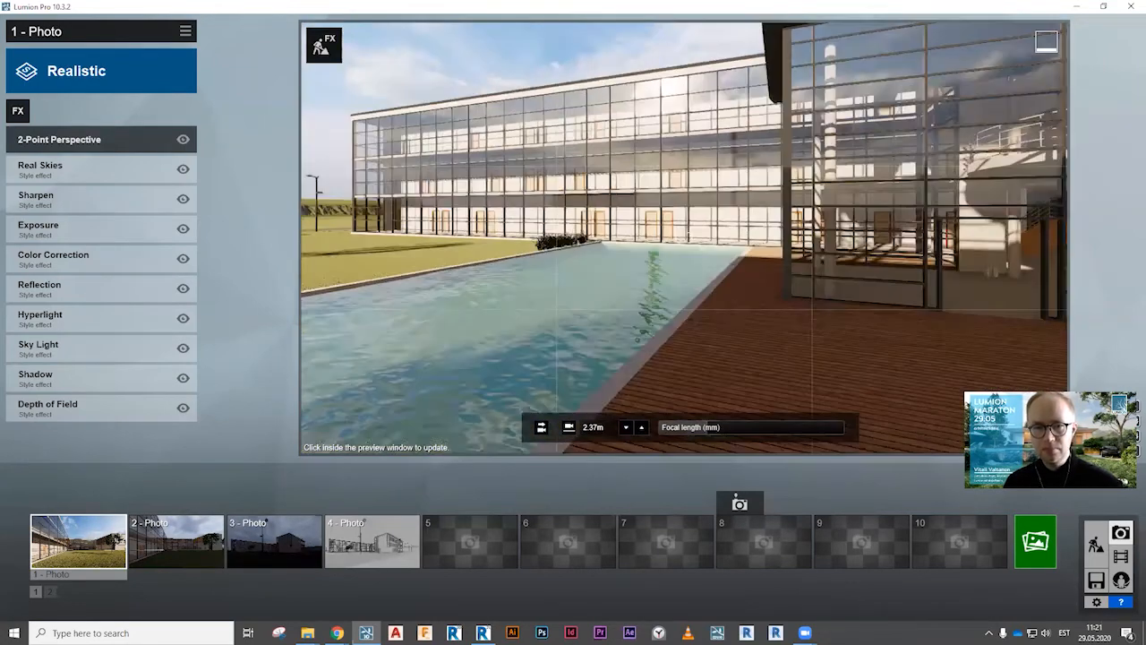
pyautogui.press('d')
pyautogui.press('e')
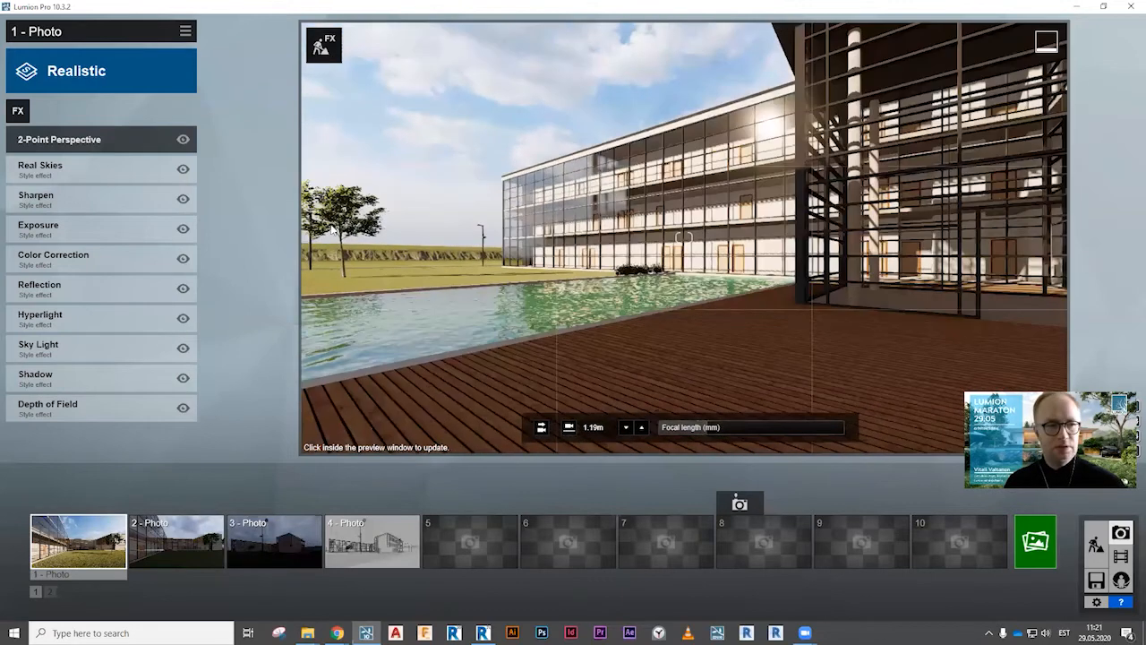
# Add the Precipitation weather effect to the first photo, try snow, and set Rain / Snow to its minimum for rain.
pyautogui.click(18, 110)
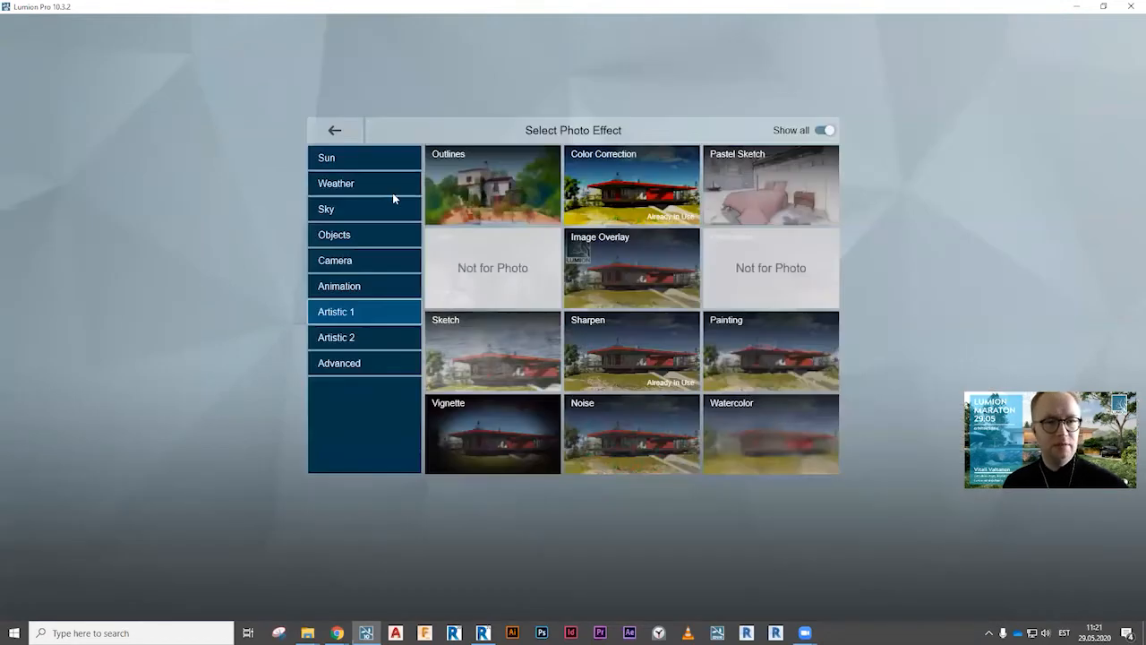
pyautogui.click(343, 184)
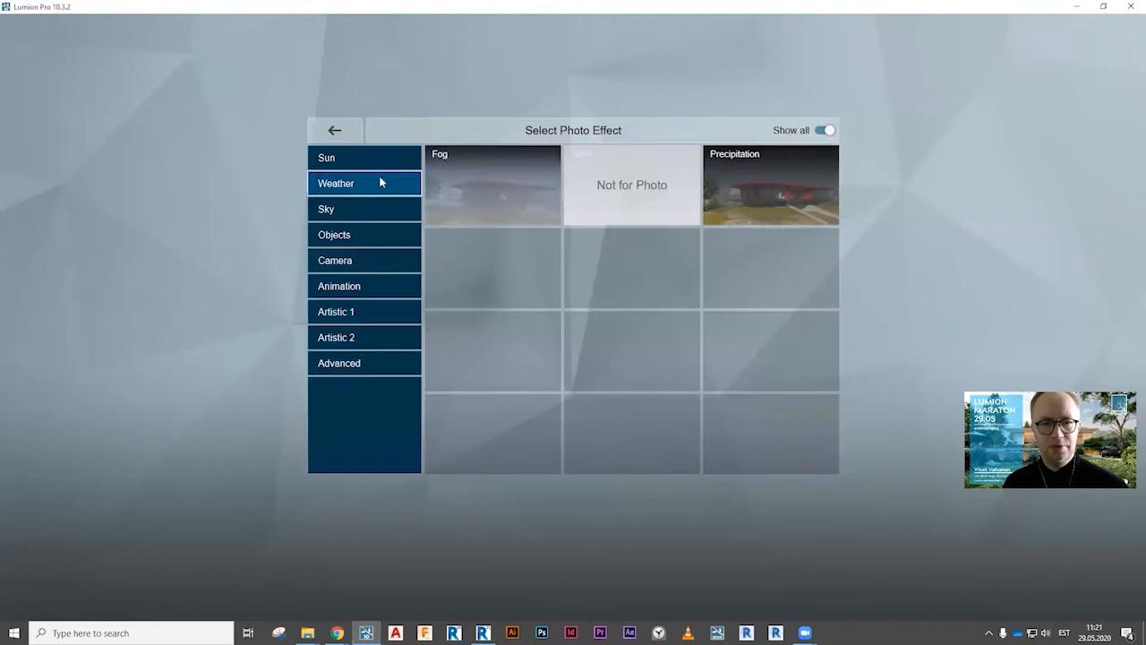
pyautogui.click(775, 172)
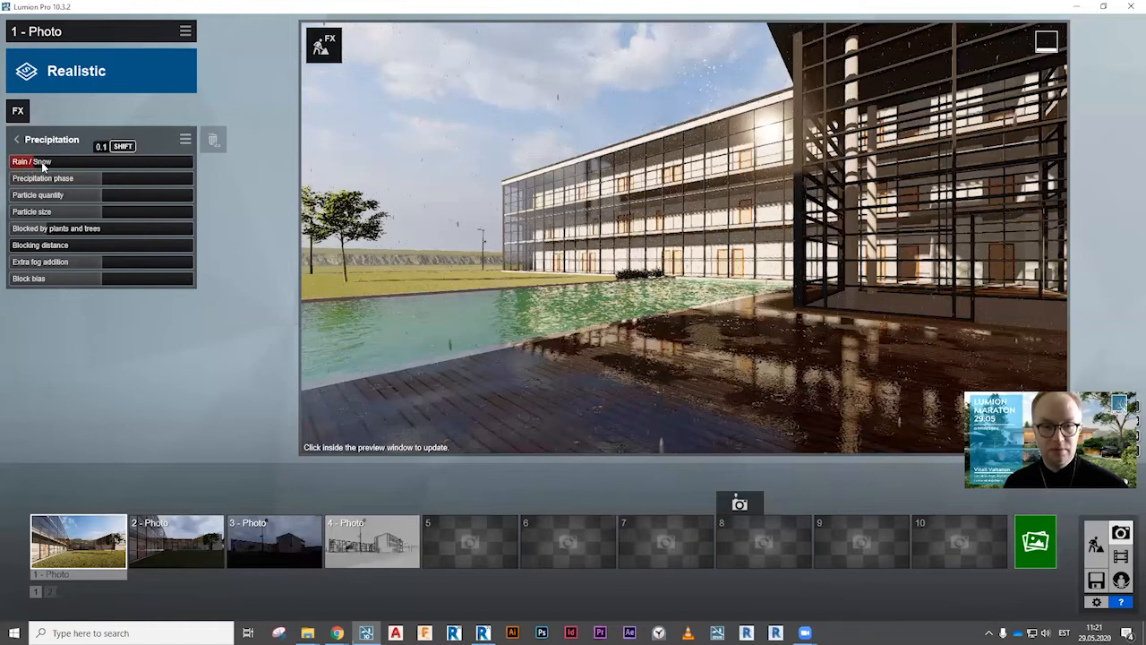
pyautogui.moveTo(58, 165); pyautogui.dragTo(107, 174)
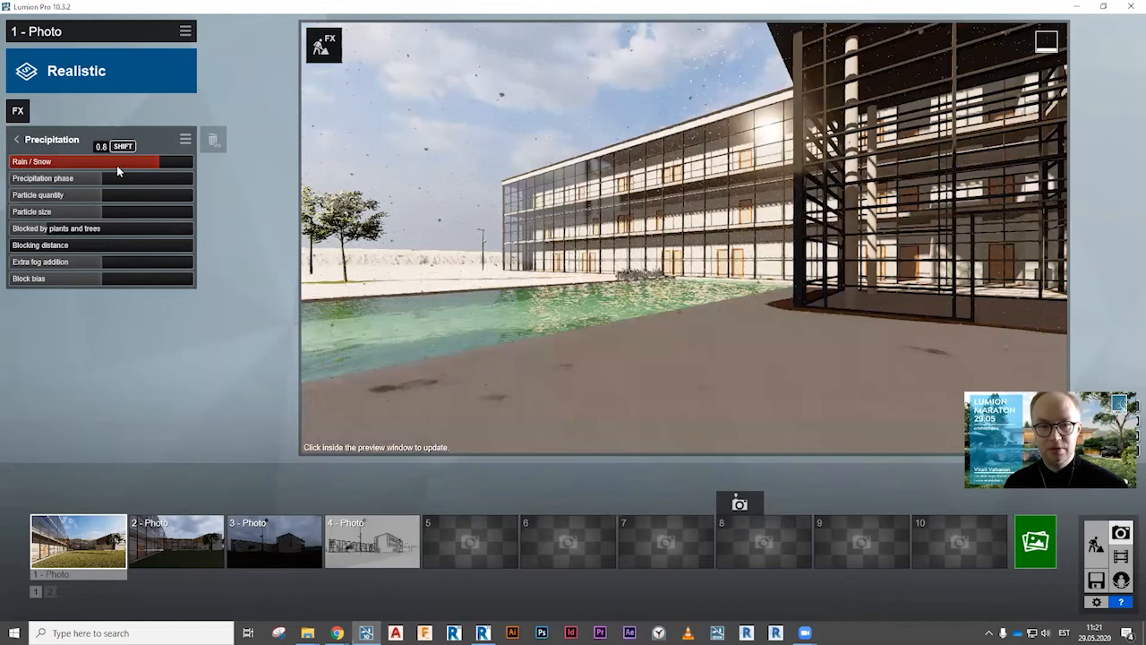
pyautogui.moveTo(116, 165); pyautogui.dragTo(74, 166)
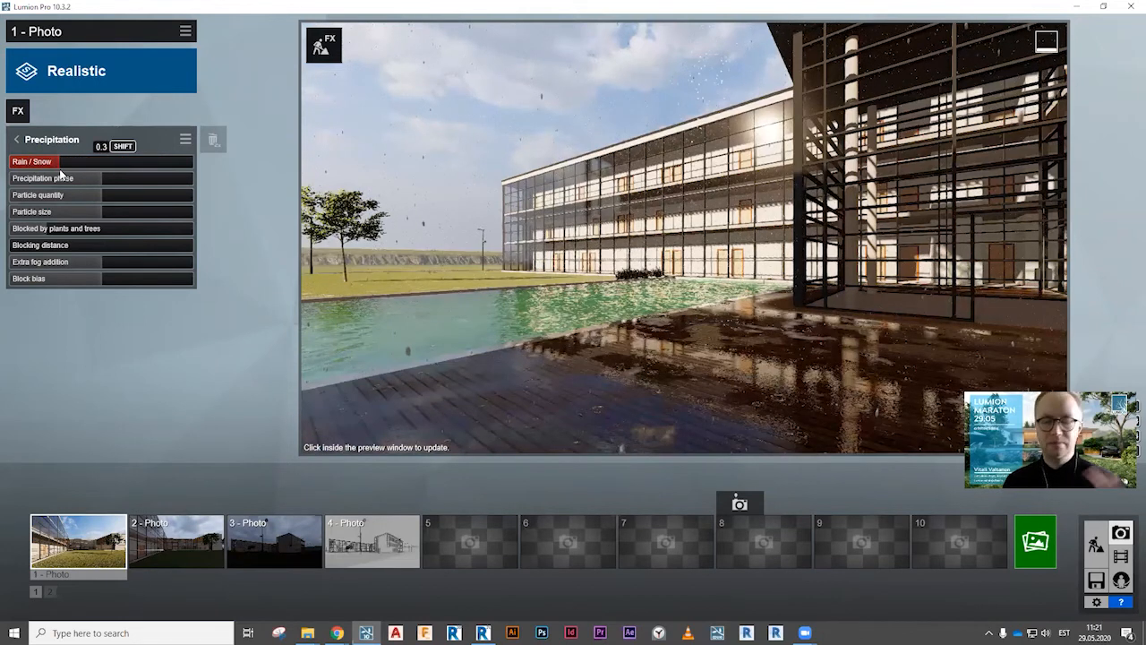
pyautogui.moveTo(56, 177); pyautogui.dragTo(51, 175)
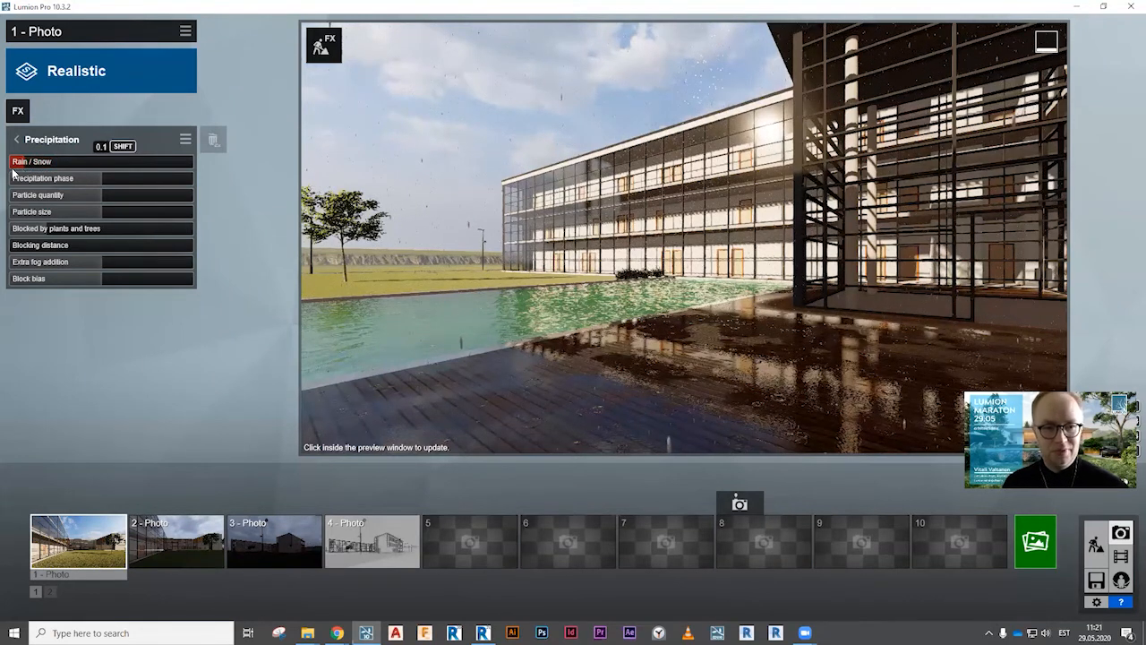
pyautogui.moveTo(51, 169); pyautogui.dragTo(22, 171)
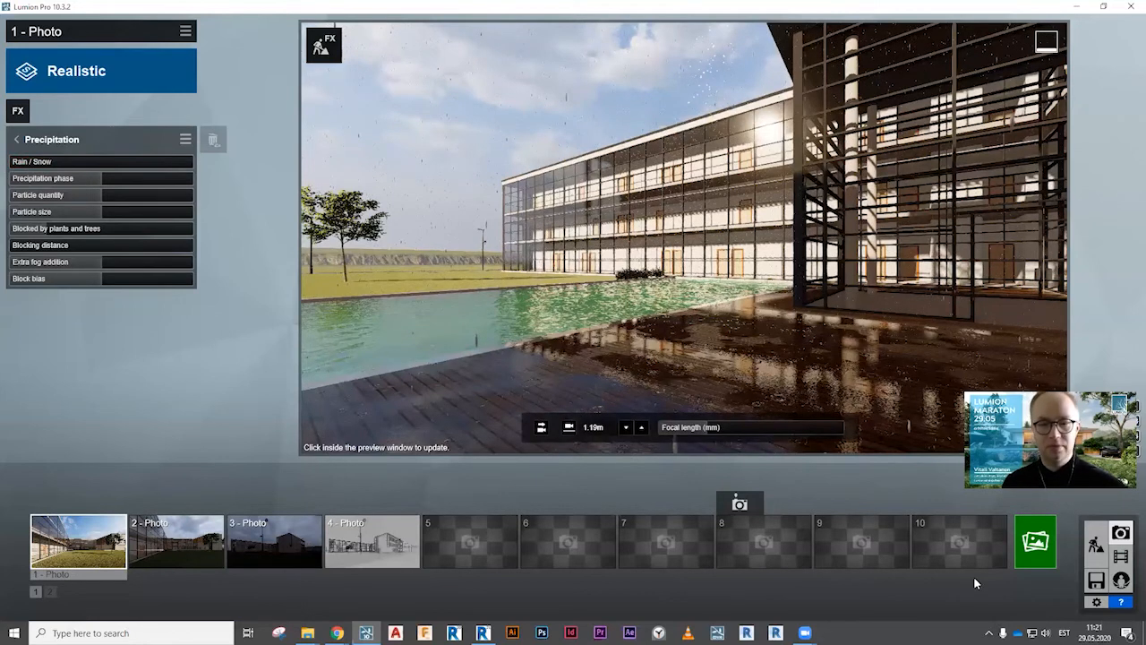
# Switch to movie mode and add the Advanced Move animation effect to the first clip.
pyautogui.click(1121, 557)
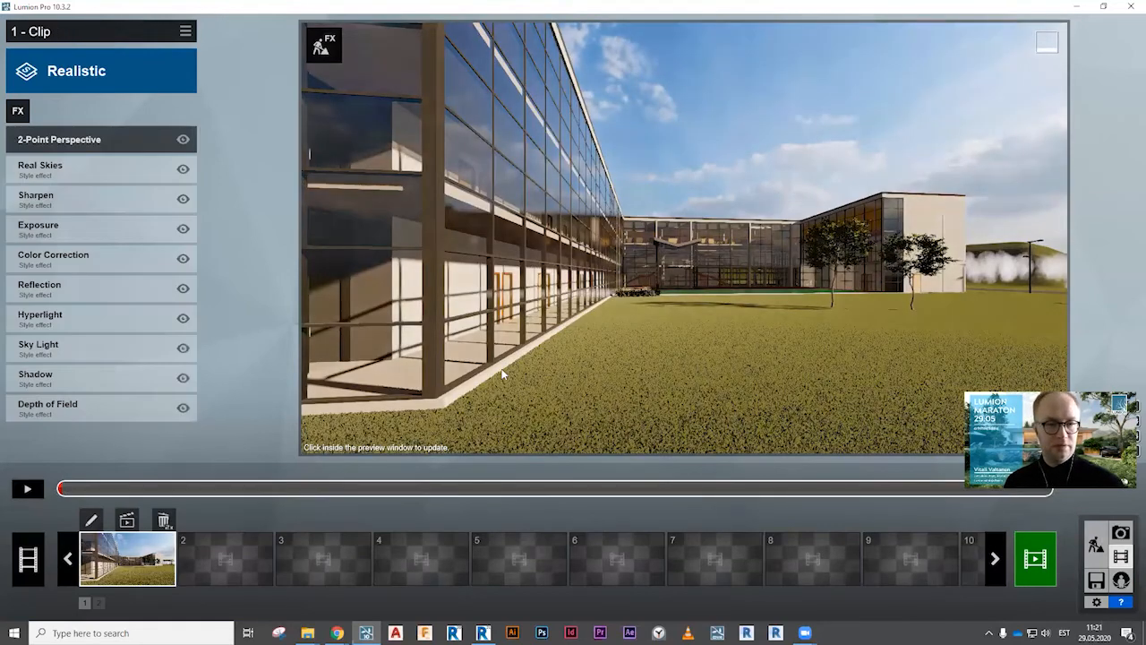
pyautogui.click(18, 111)
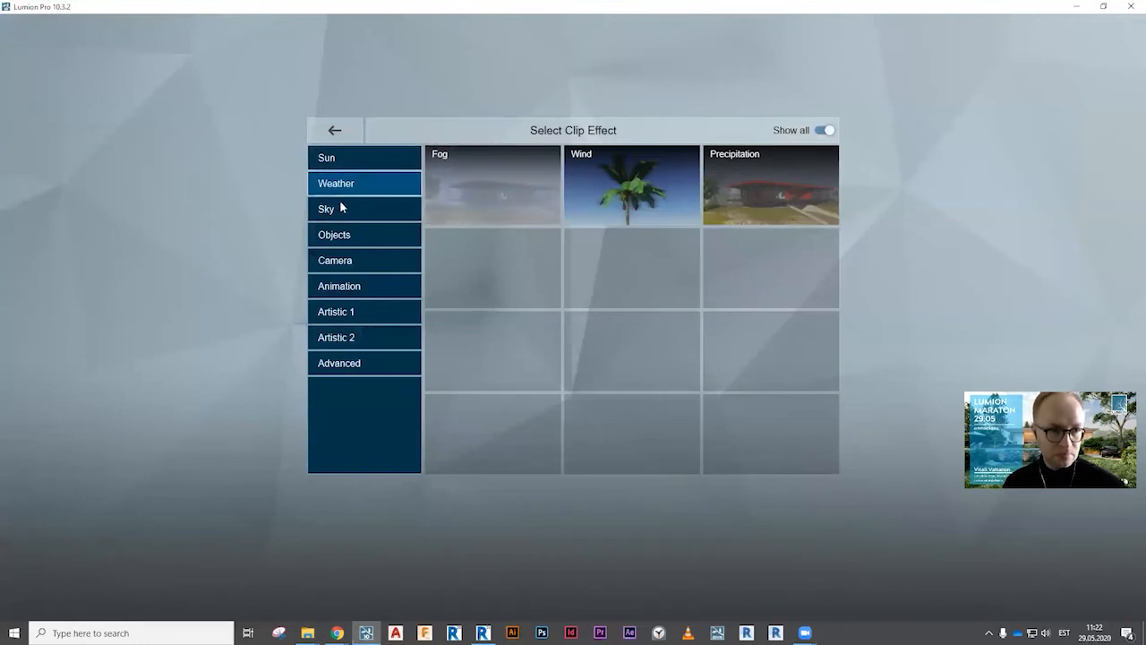
pyautogui.click(348, 287)
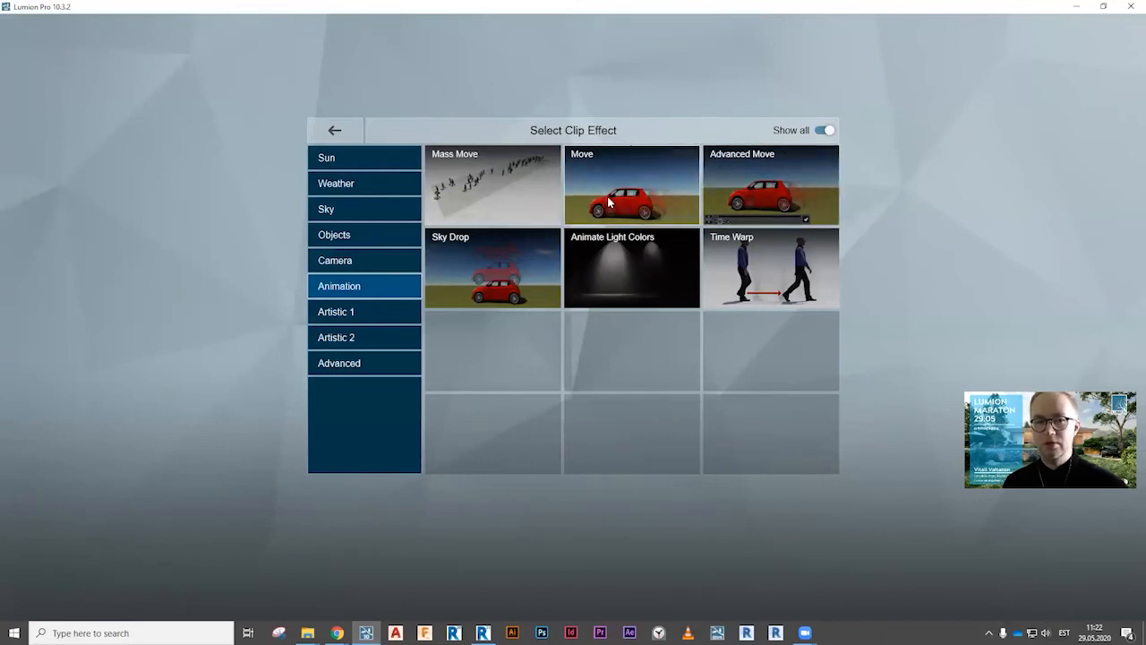
pyautogui.click(785, 197)
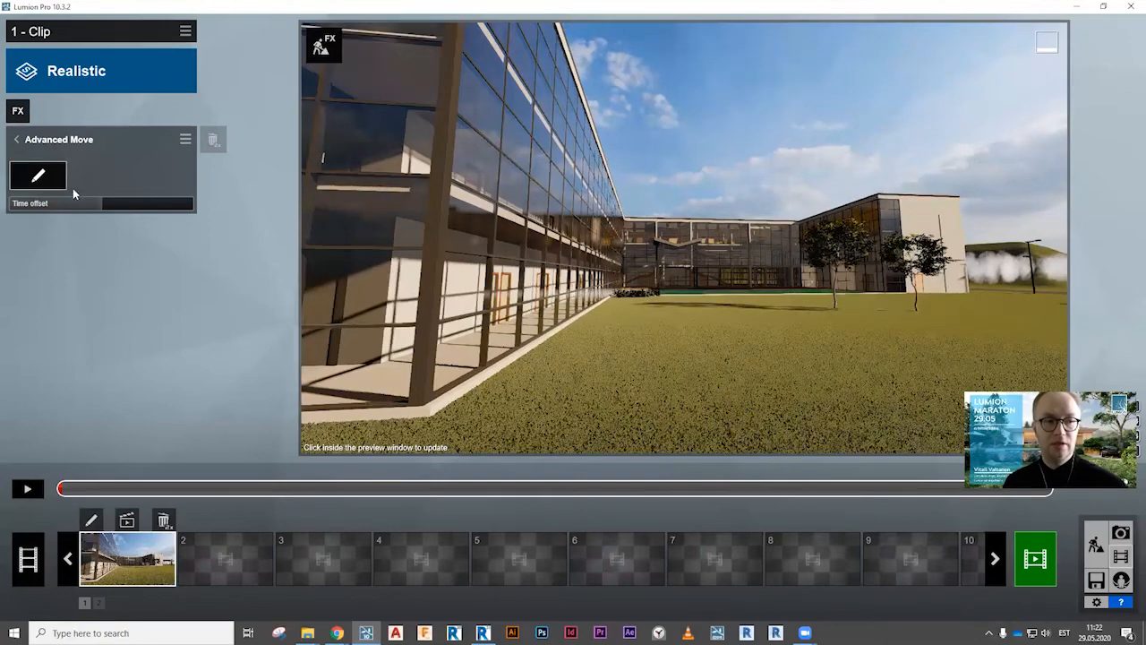
# Edit the Advanced Move effect and place the walking man's starting keyframe in the shaded corner of the wooden deck at 0 s.
pyautogui.click(40, 177)
pyautogui.press('q')
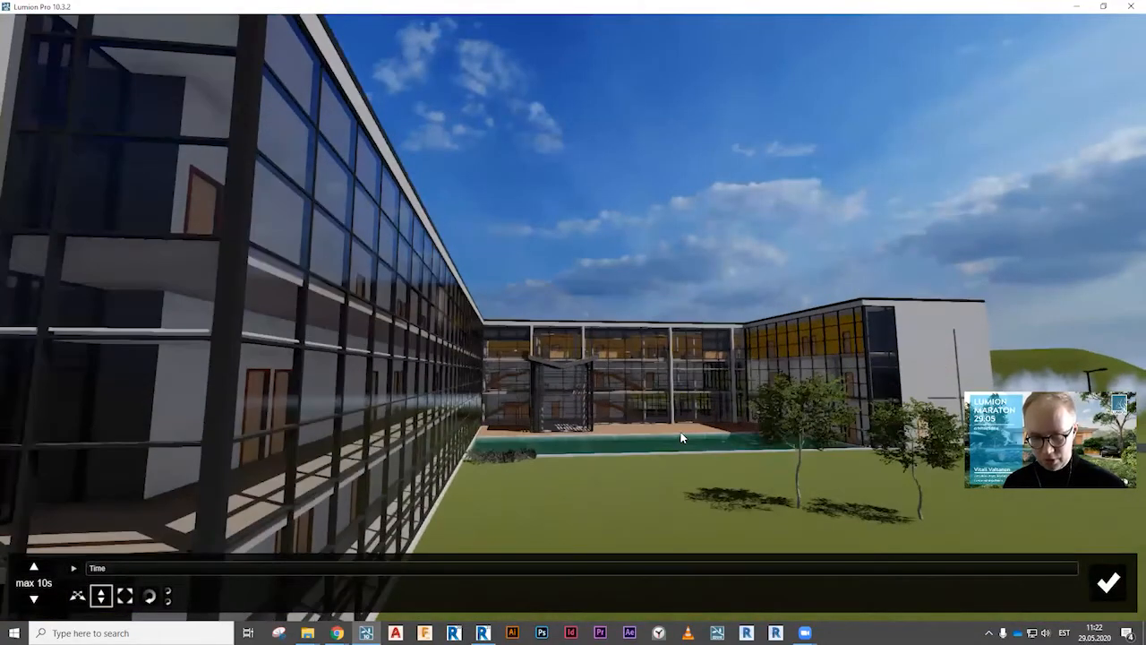
pyautogui.press('w')
pyautogui.moveTo(684, 436); pyautogui.dragTo(683, 475, button='right')
pyautogui.press('w')
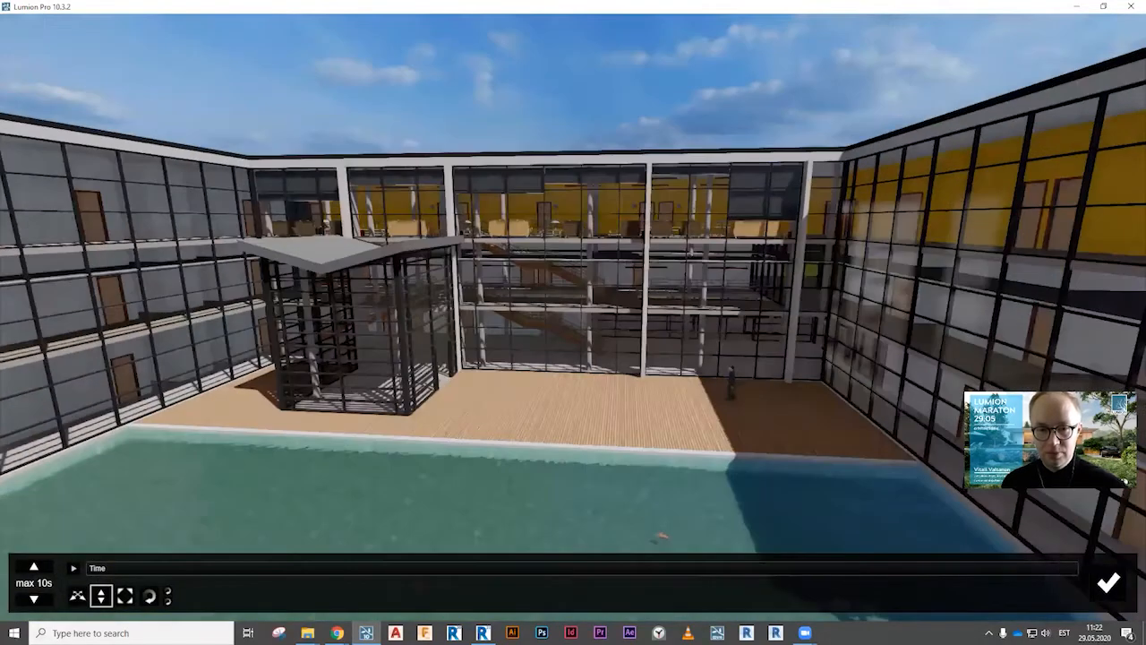
pyautogui.press('w')
pyautogui.moveTo(691, 312); pyautogui.dragTo(724, 369, button='right')
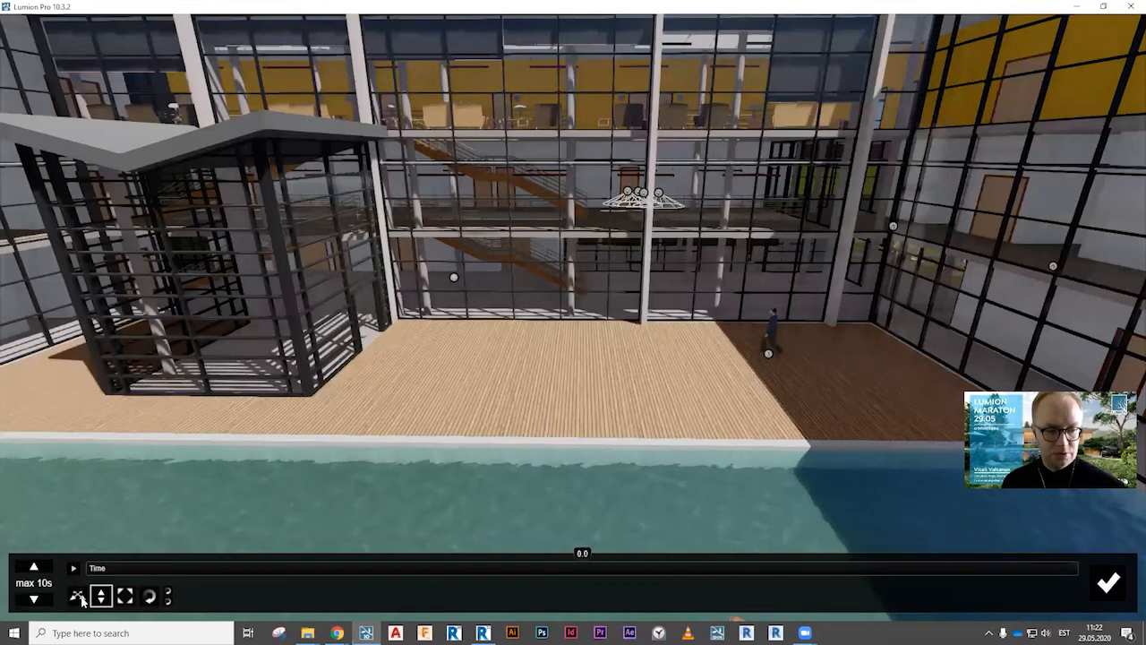
pyautogui.click(78, 597)
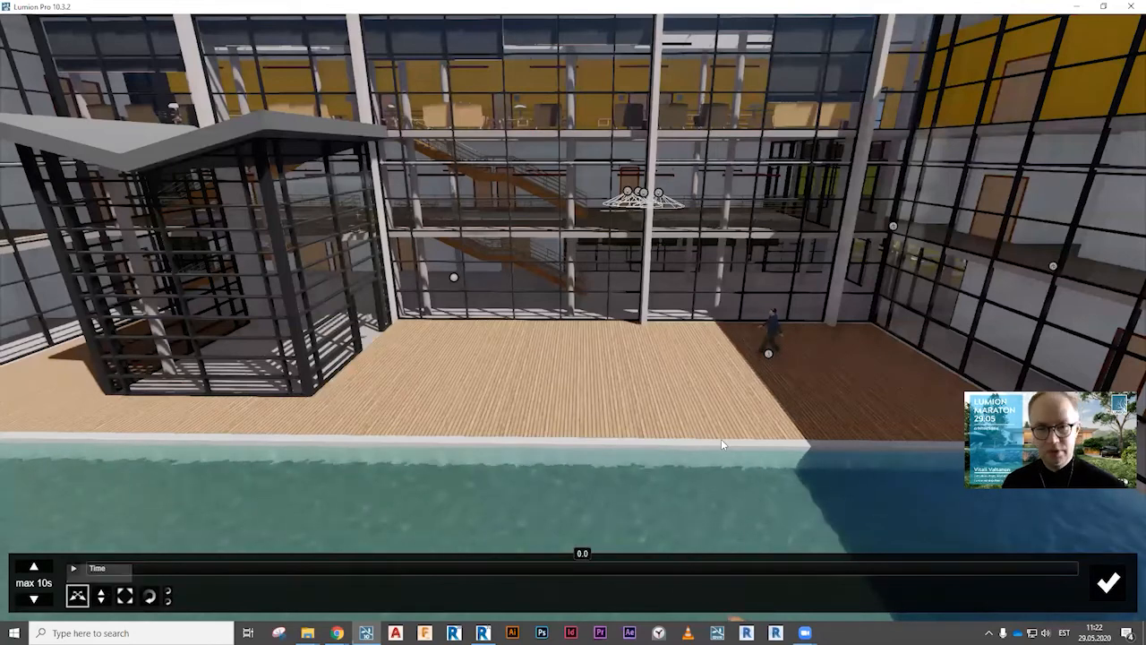
pyautogui.moveTo(770, 355); pyautogui.dragTo(882, 356)
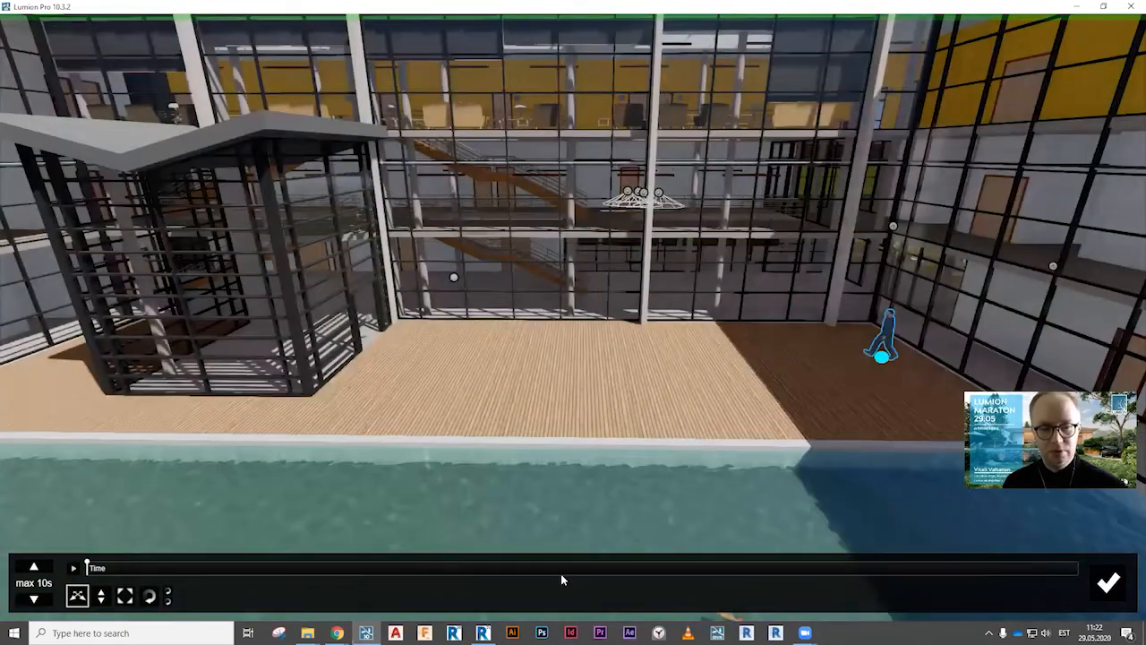
# Add the man's keyframes beside the entrance pavilion at 5.1 s and at the deck's far end past the pavilion at the timeline's end.
pyautogui.click(588, 571)
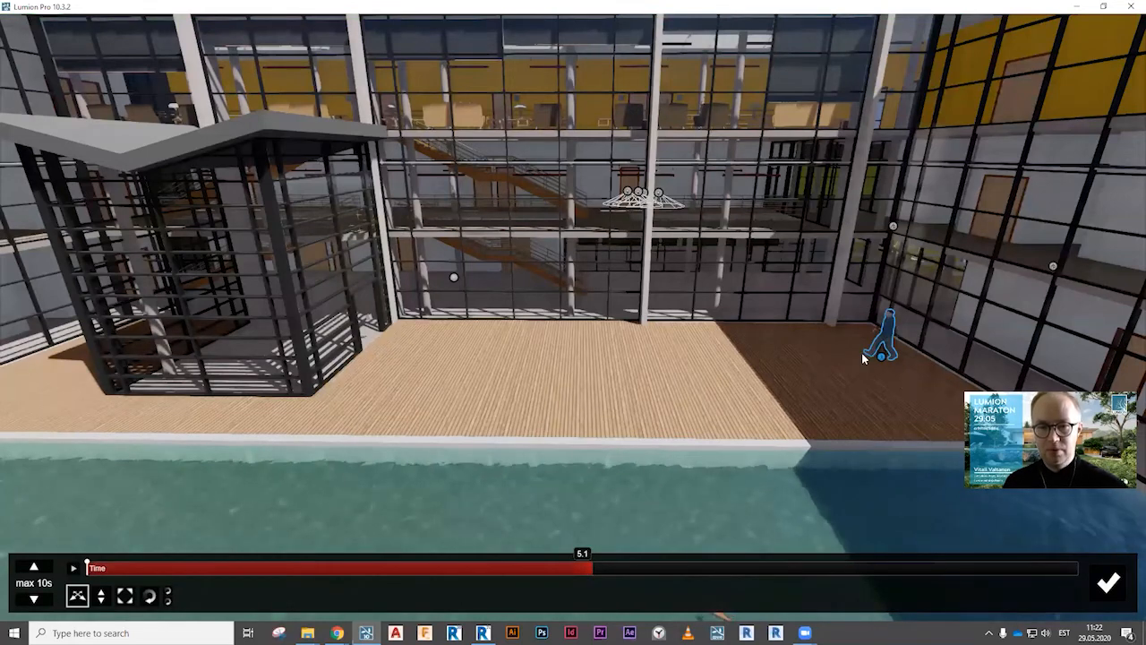
pyautogui.moveTo(424, 442); pyautogui.dragTo(395, 408)
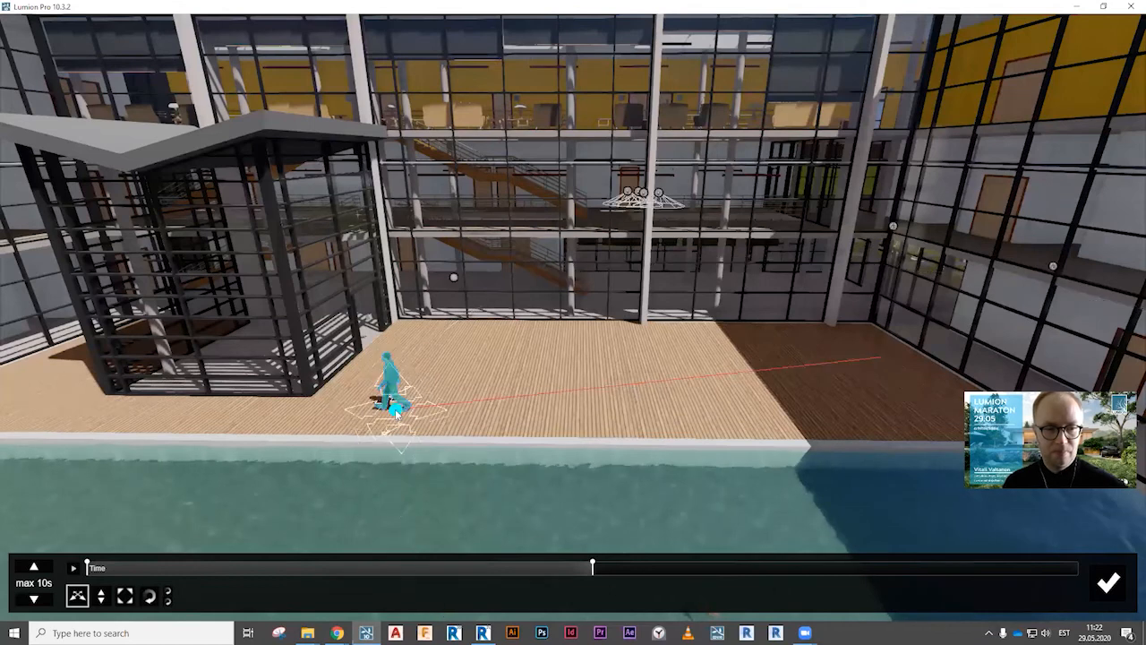
pyautogui.press('capslock')
pyautogui.press('capslock')
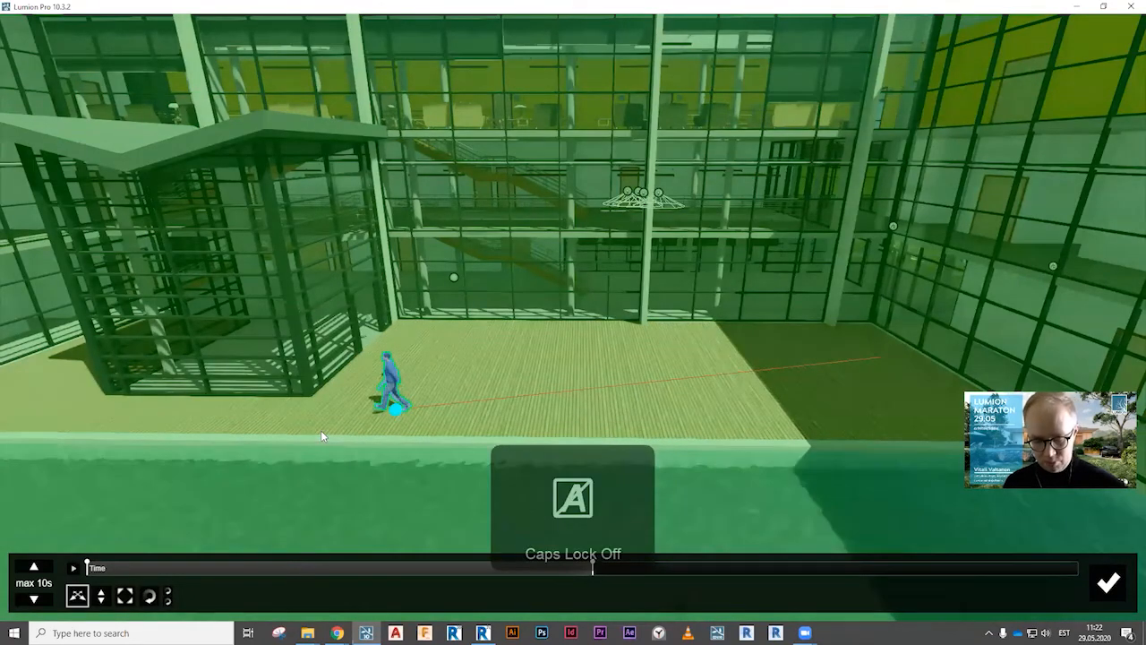
pyautogui.press('a')
pyautogui.moveTo(321, 429); pyautogui.dragTo(383, 399, button='right')
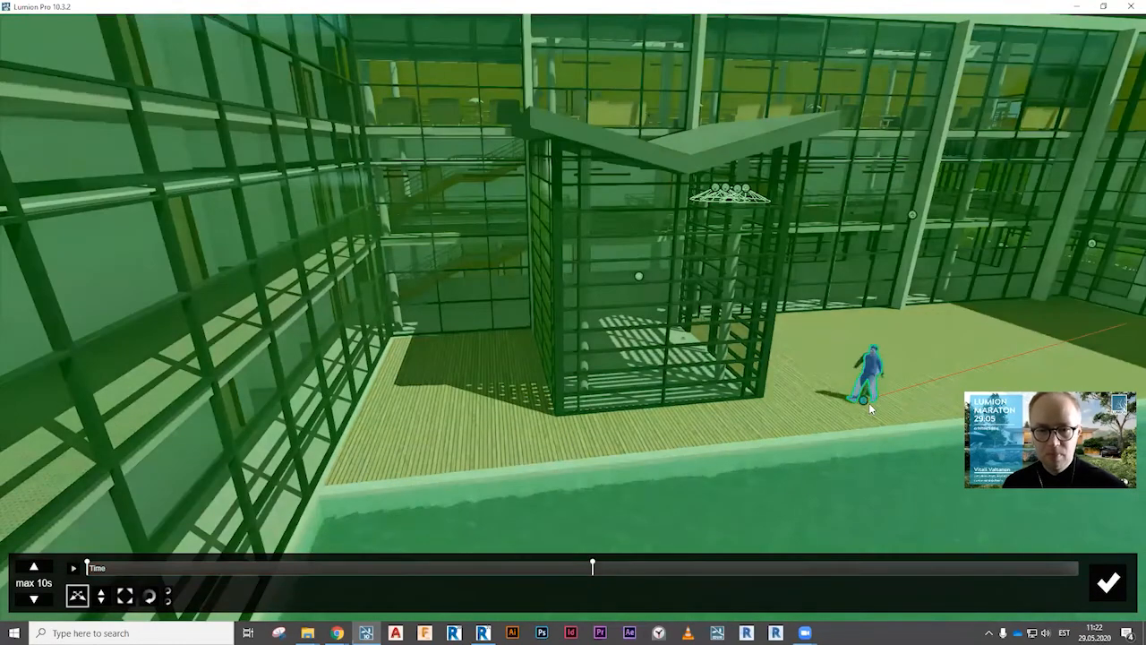
pyautogui.moveTo(865, 400); pyautogui.dragTo(375, 449)
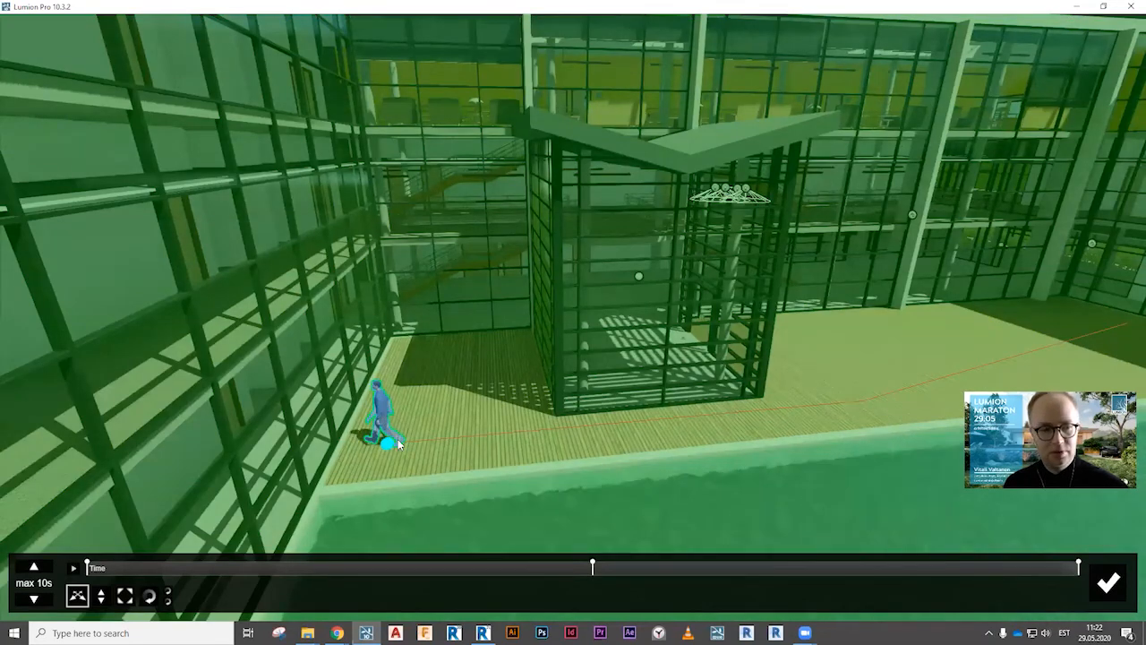
# Shift the man's starting position slightly toward the pool, finish editing the move effect, and play the clip preview.
pyautogui.click(383, 443)
pyautogui.moveTo(383, 442)
pyautogui.mouseDown()
pyautogui.moveTo(345, 452)
pyautogui.moveTo(378, 451)
pyautogui.mouseUp()
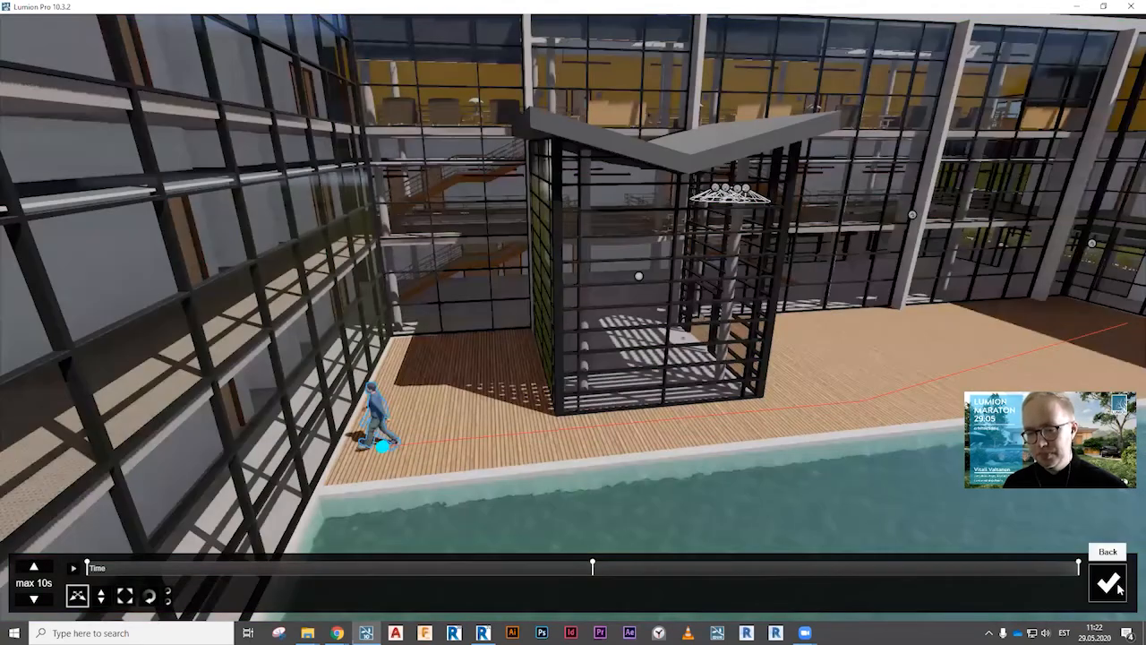
pyautogui.click(1110, 584)
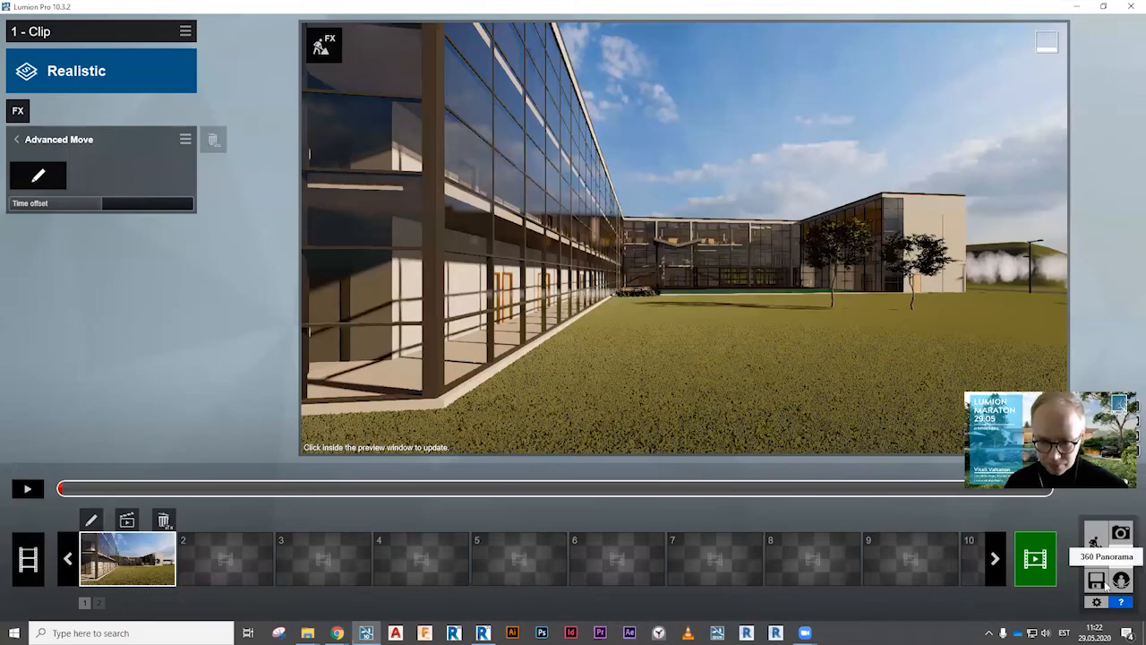
pyautogui.click(29, 491)
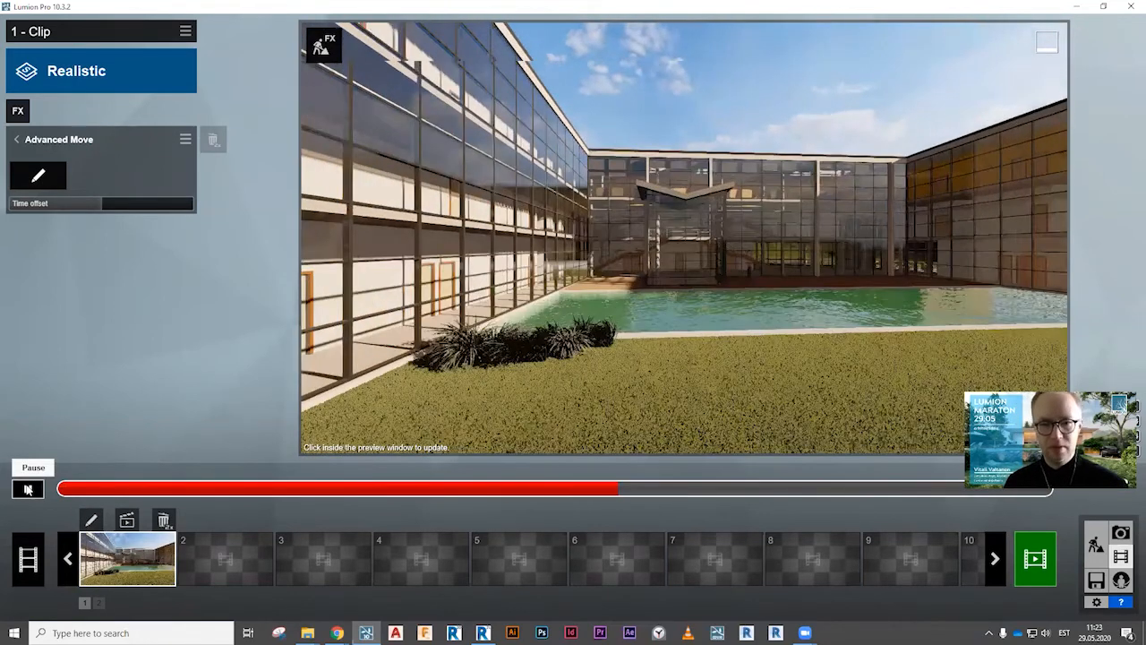
pyautogui.click(27, 489)
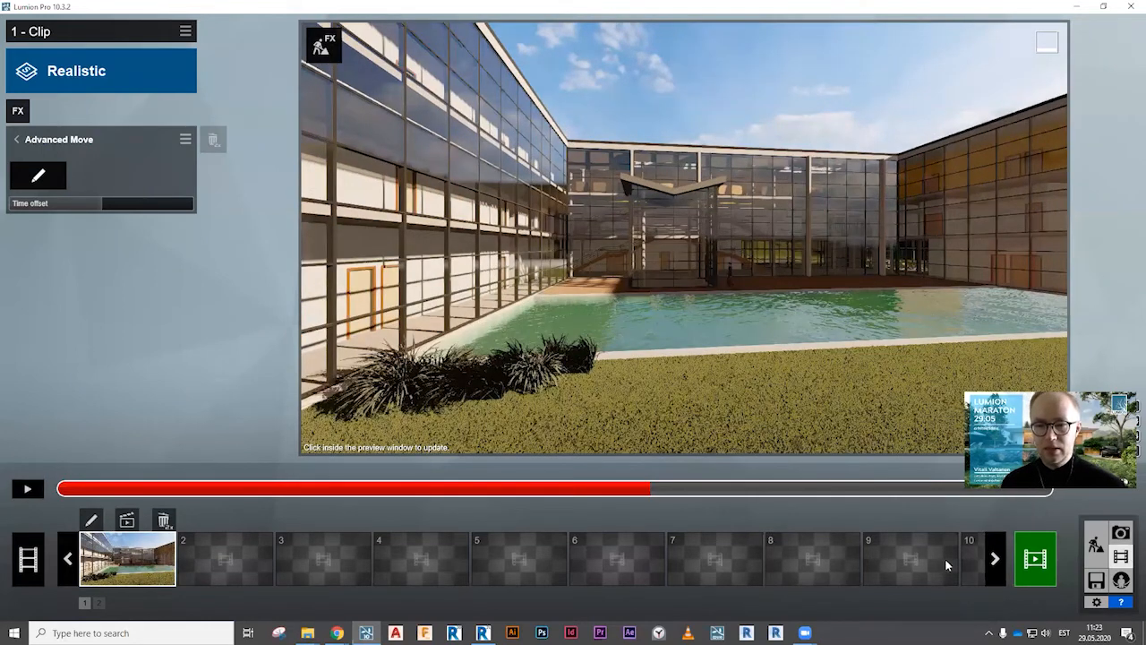
# Switch to 360 panorama mode, frame the pool courtyard from behind the plants, and store it in the first panorama slot.
pyautogui.click(1120, 580)
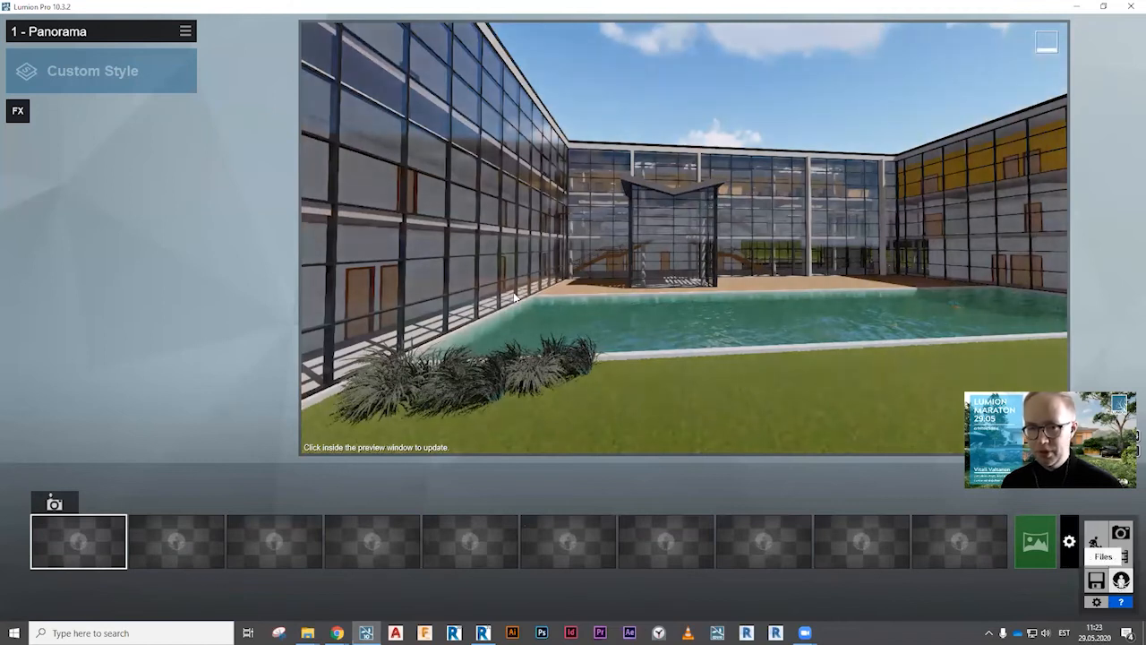
pyautogui.press('w')
pyautogui.moveTo(657, 340); pyautogui.dragTo(541, 392, button='right')
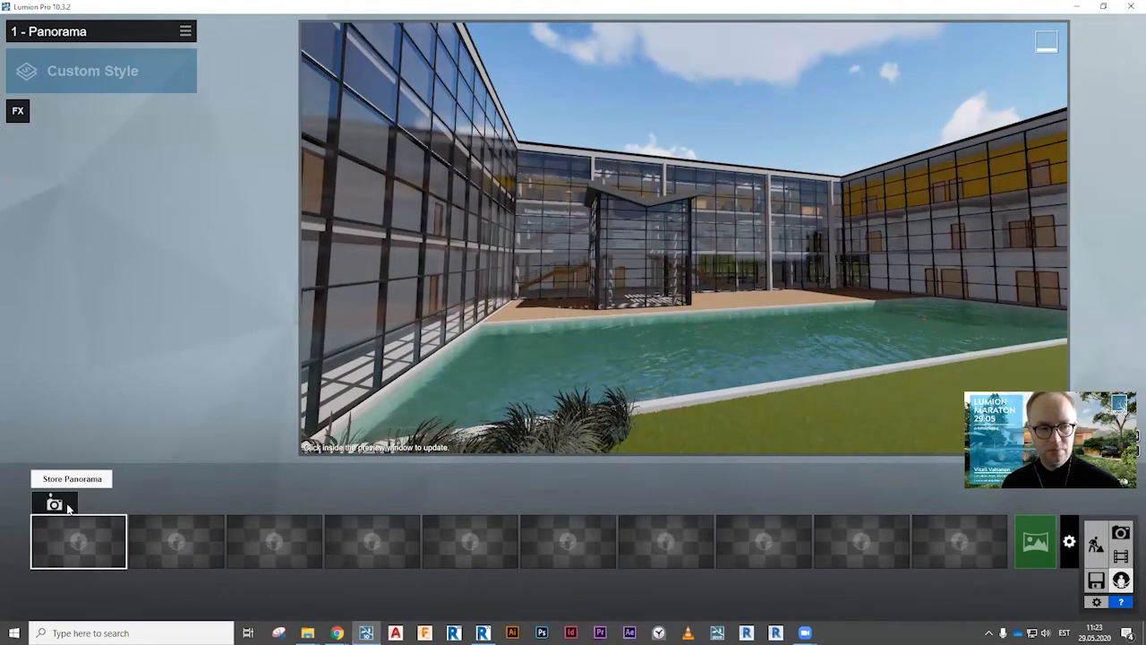
pyautogui.click(67, 508)
# Place the camera on the wooden deck facing the pavilion with the pool alongside, and store it as the second panorama.
pyautogui.press('w')
pyautogui.moveTo(582, 271); pyautogui.dragTo(511, 342, button='right')
pyautogui.press('w')
pyautogui.press('e')
pyautogui.press('w')
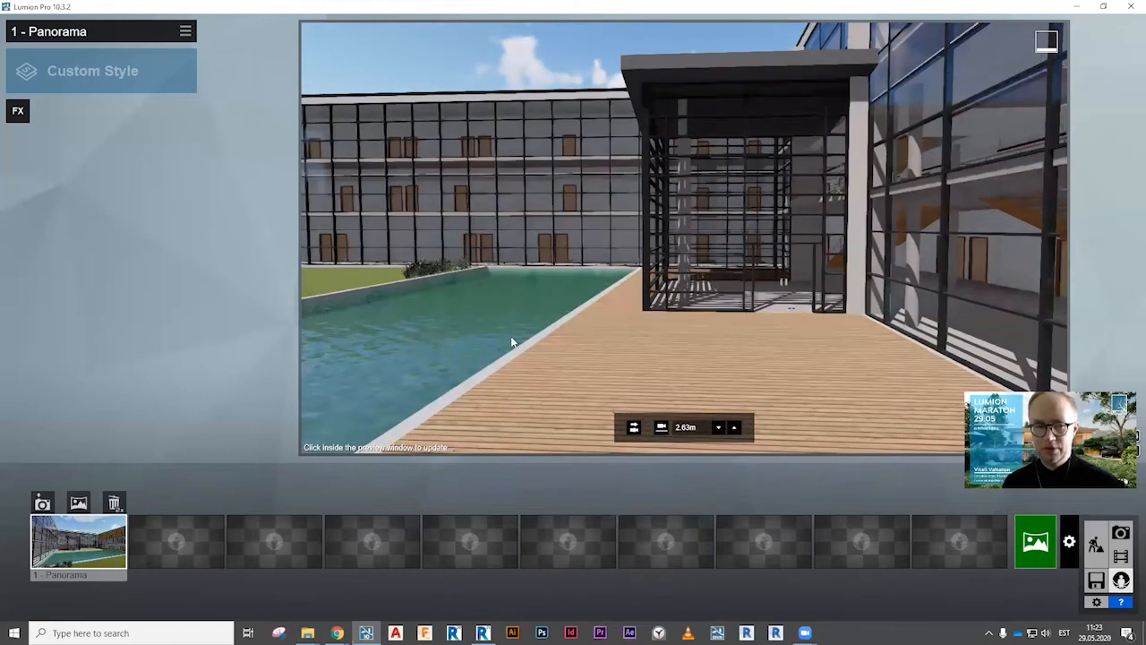
pyautogui.moveTo(166, 506)
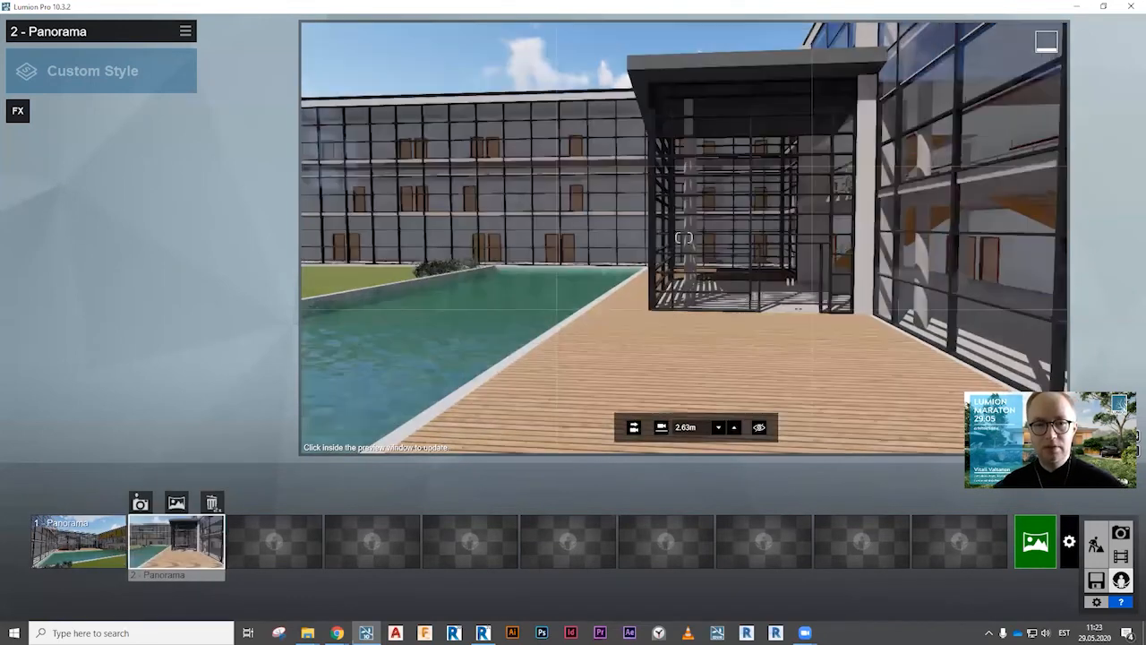
# Place the camera on the shaded deck beside the pavilion's glazing, looking out over the pool, and store it as the third panorama.
pyautogui.moveTo(632, 288); pyautogui.dragTo(555, 278, button='right')
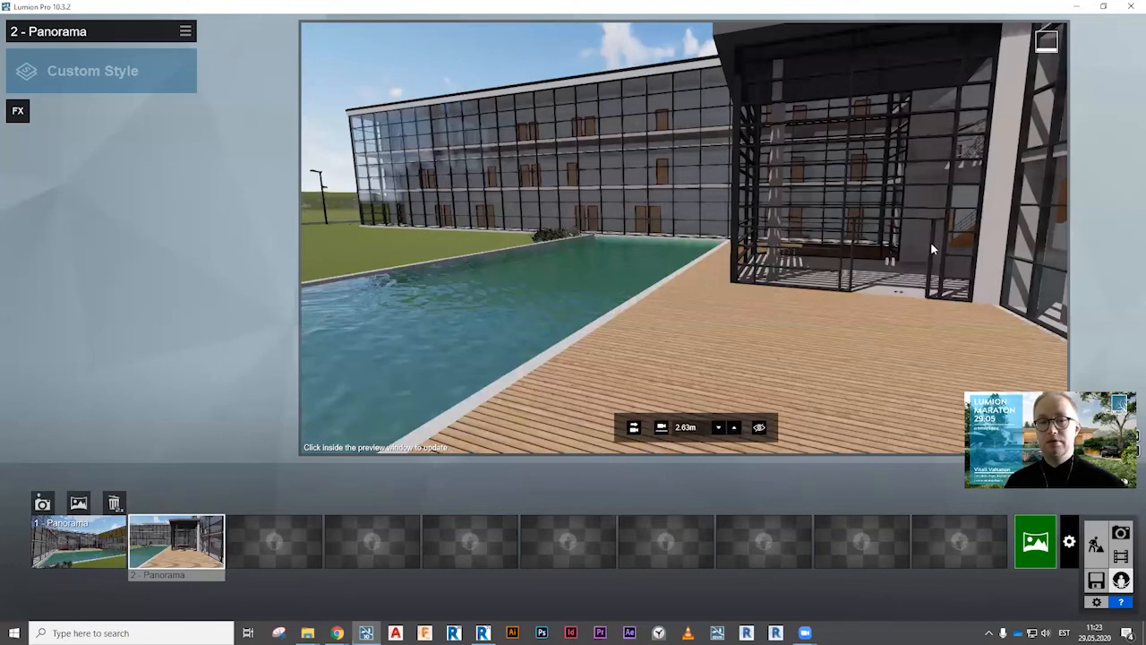
pyautogui.press('w')
pyautogui.press('d')
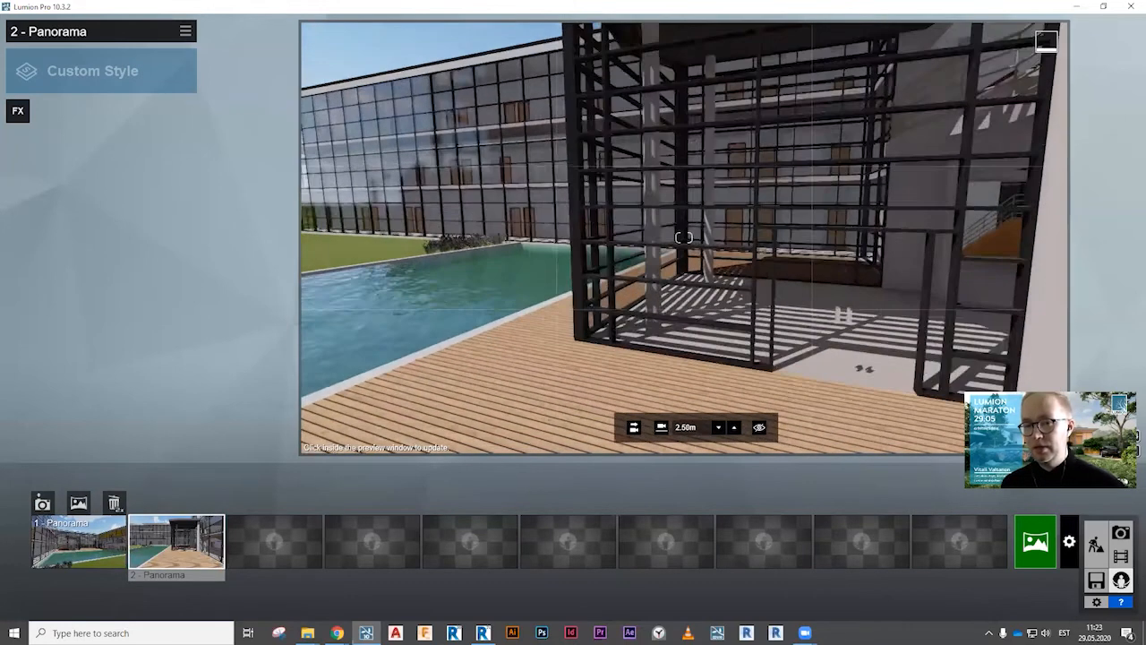
pyautogui.press('w')
pyautogui.moveTo(684, 237); pyautogui.dragTo(568, 213, button='right')
pyautogui.press('w')
pyautogui.press('w')
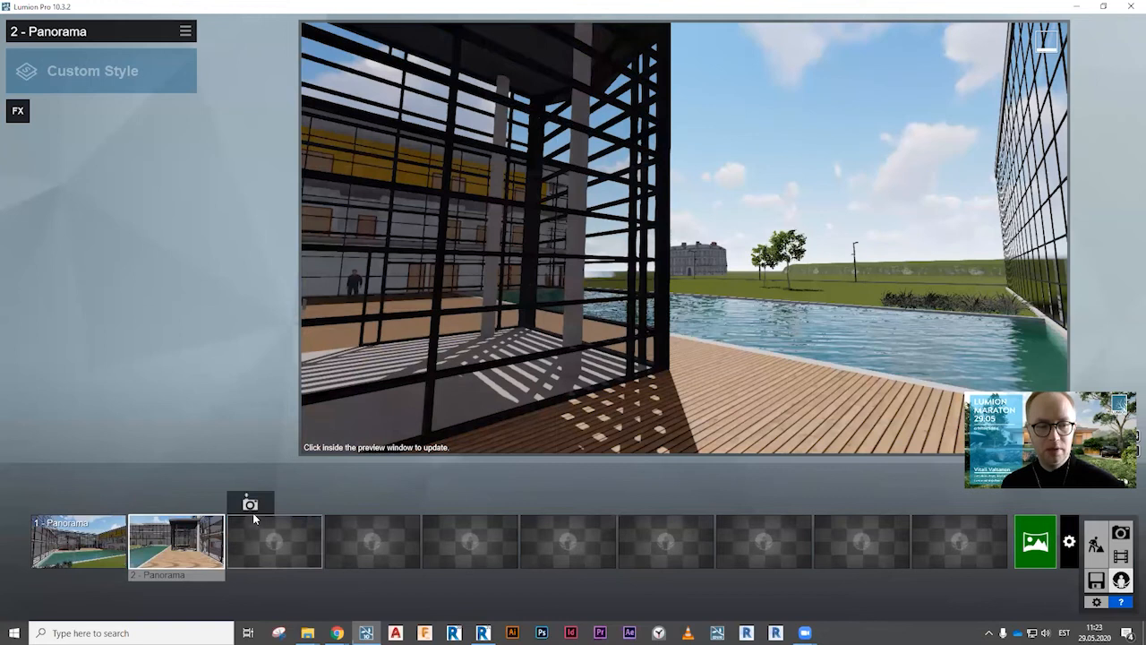
pyautogui.click(251, 504)
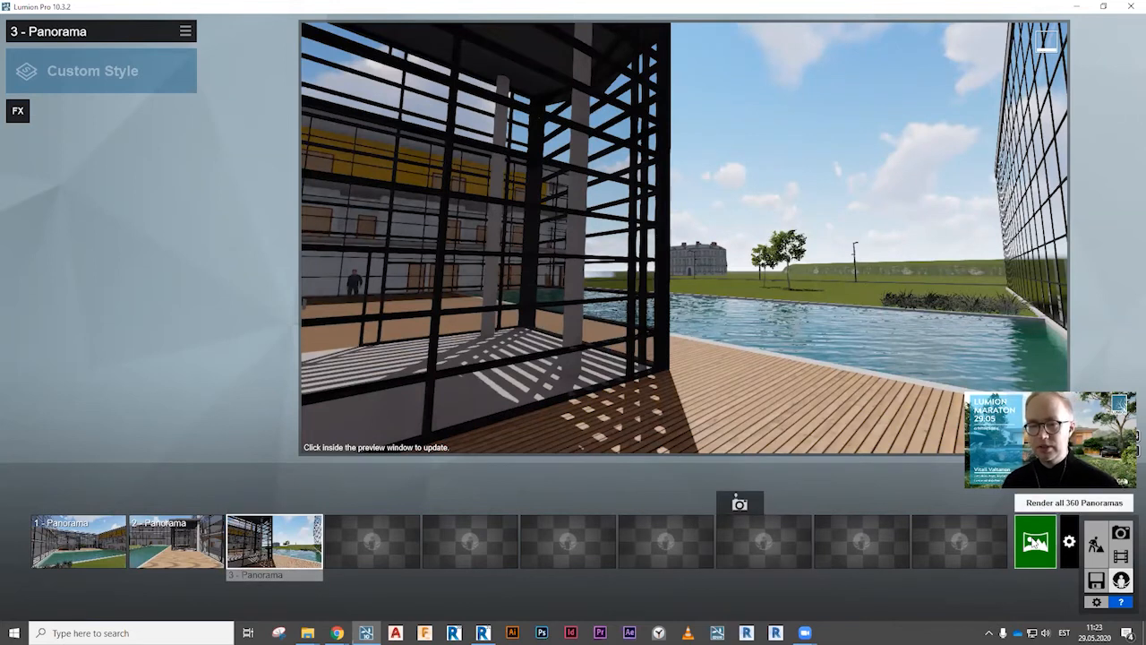
# Examine the render settings for all 360 panoramas and the MyLumion upload option, then close them without rendering.
pyautogui.click(1035, 543)
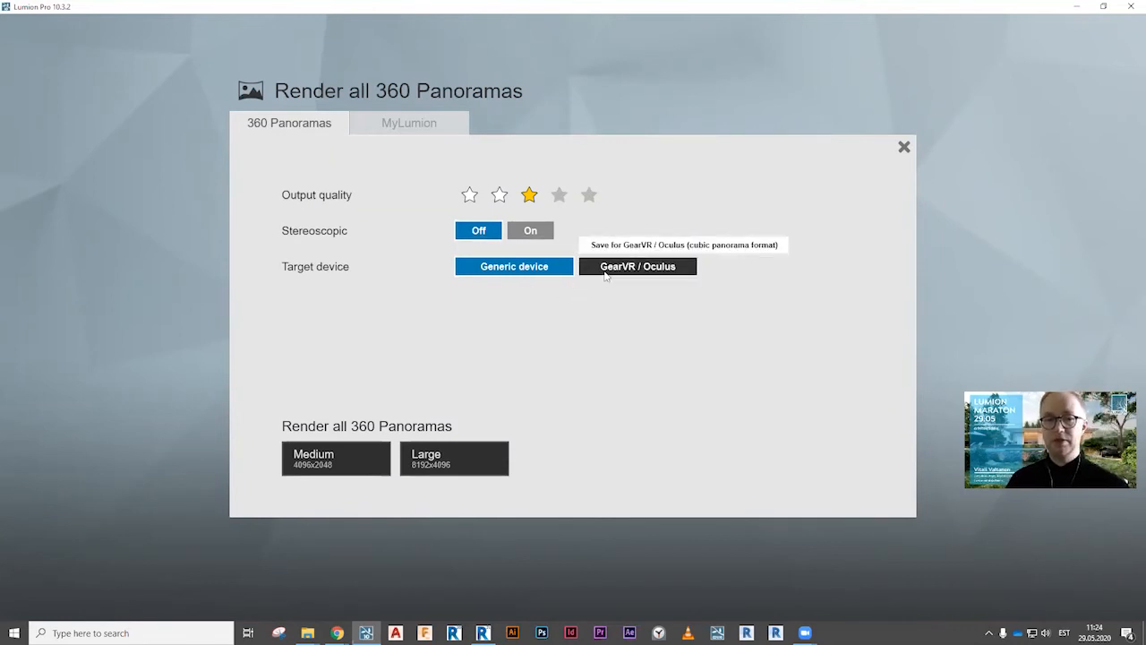
pyautogui.click(421, 125)
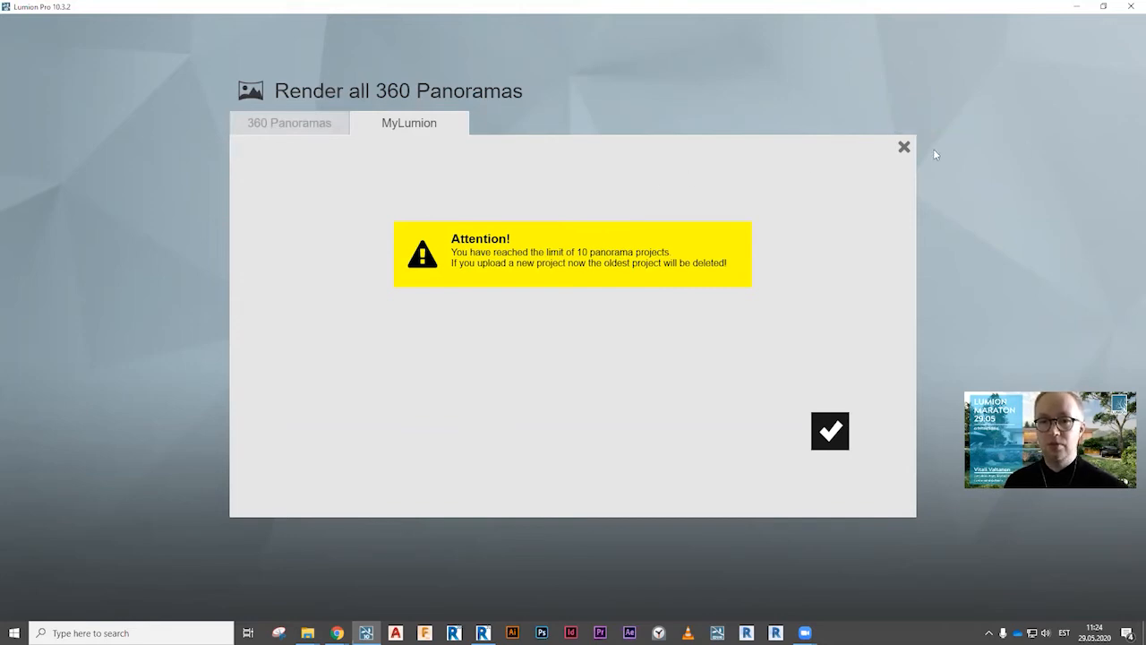
pyautogui.click(903, 148)
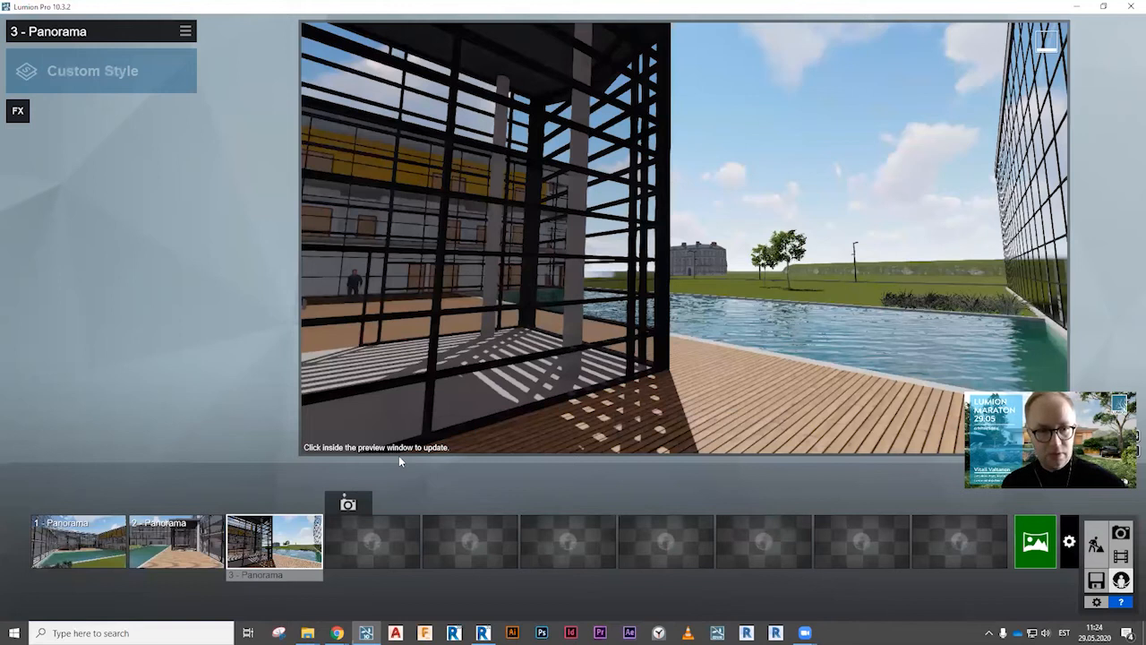
pyautogui.hotkey('alt', 'Tab')
pyautogui.hotkey('alt', 'Tab')
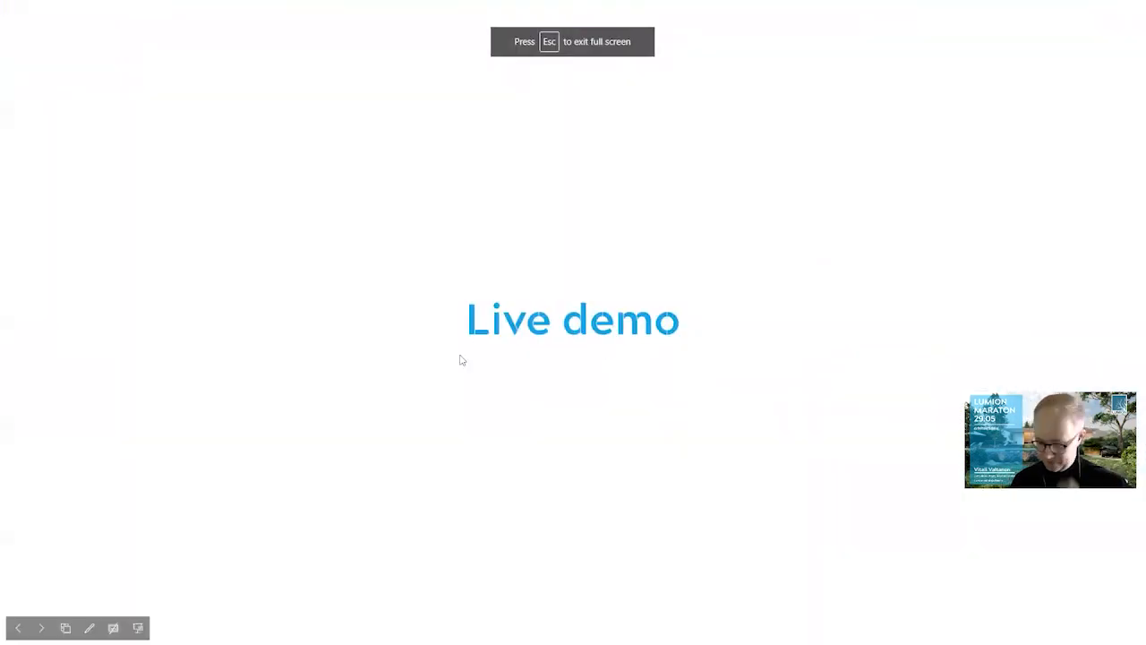
pyautogui.click(236, 318)
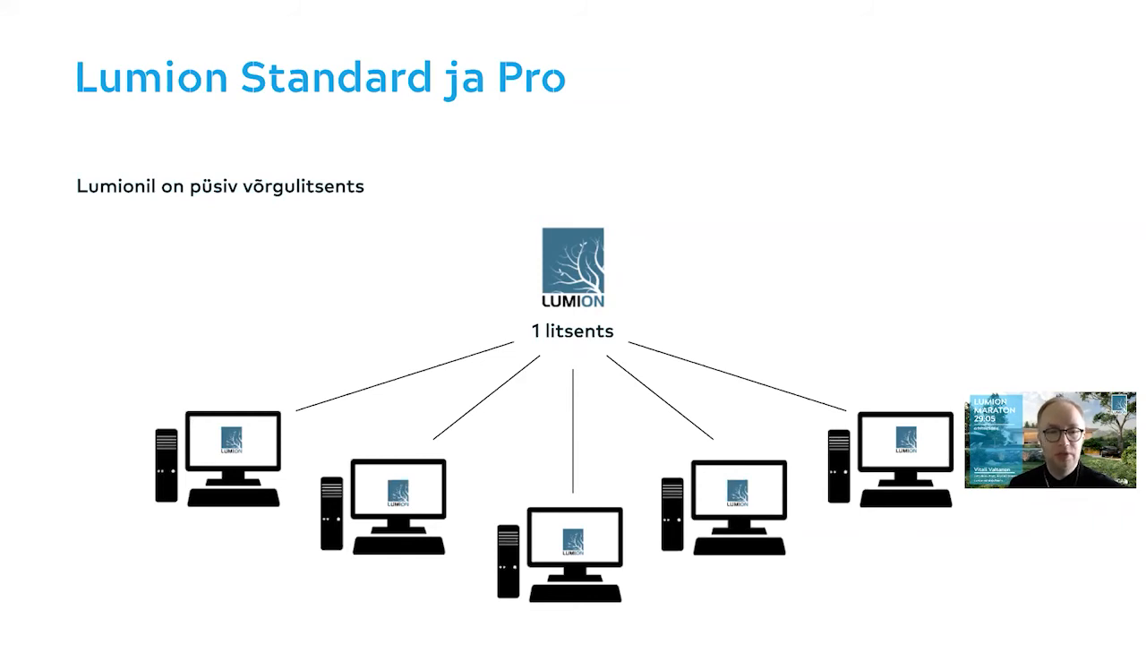
pyautogui.press('Right')
pyautogui.press('Left')
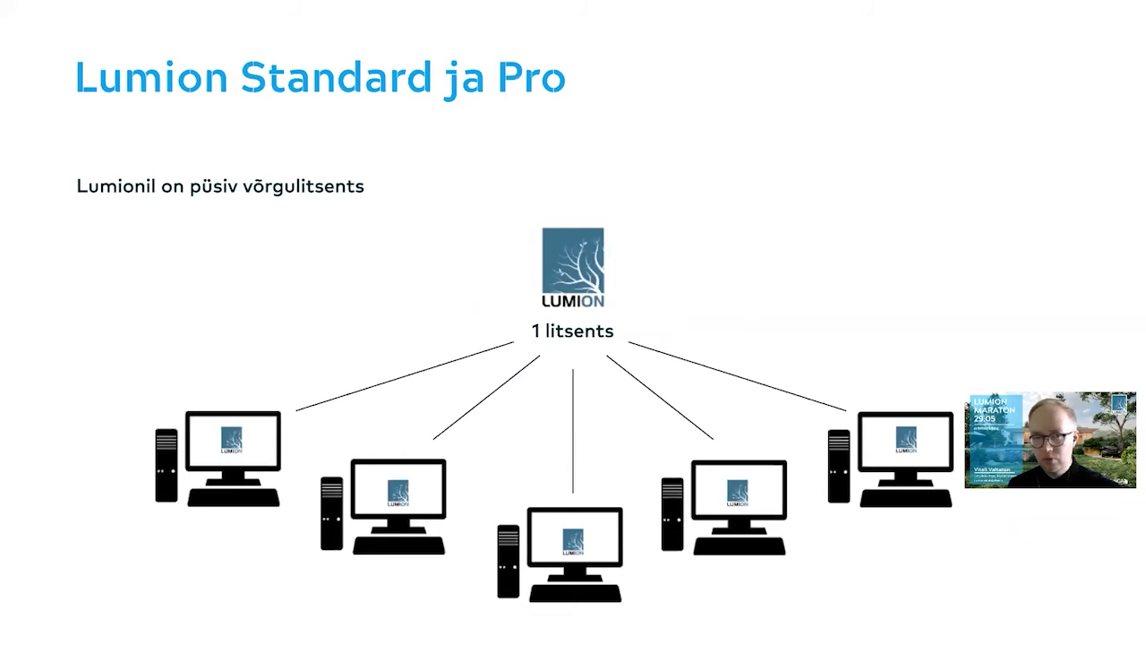
pyautogui.press('Right')
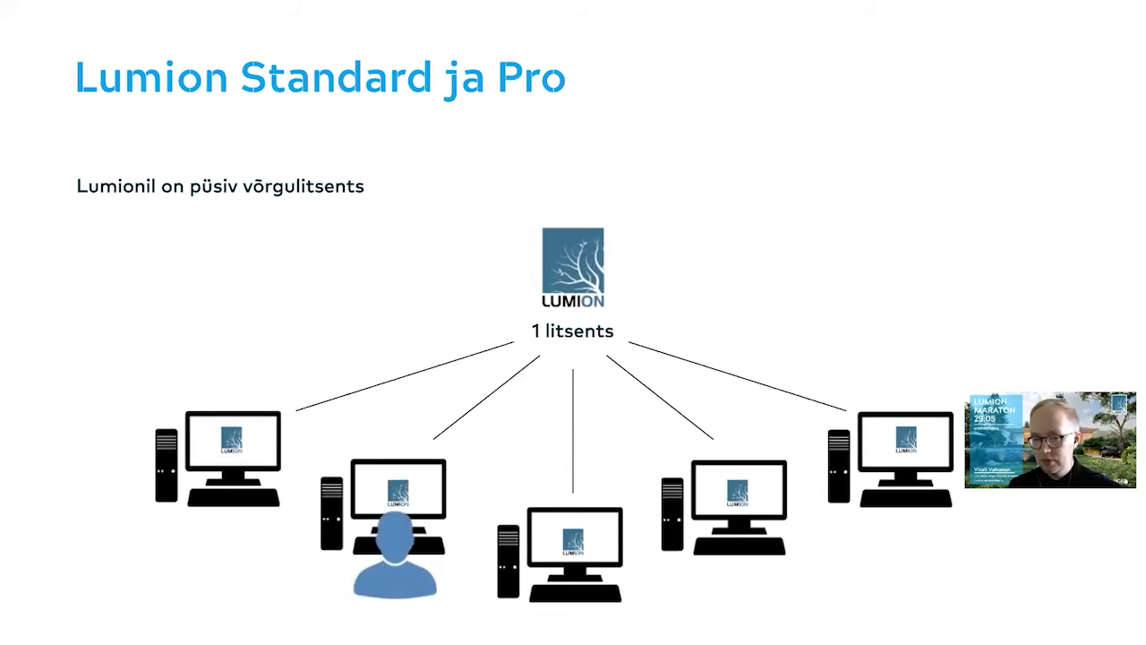
pyautogui.press('Right')
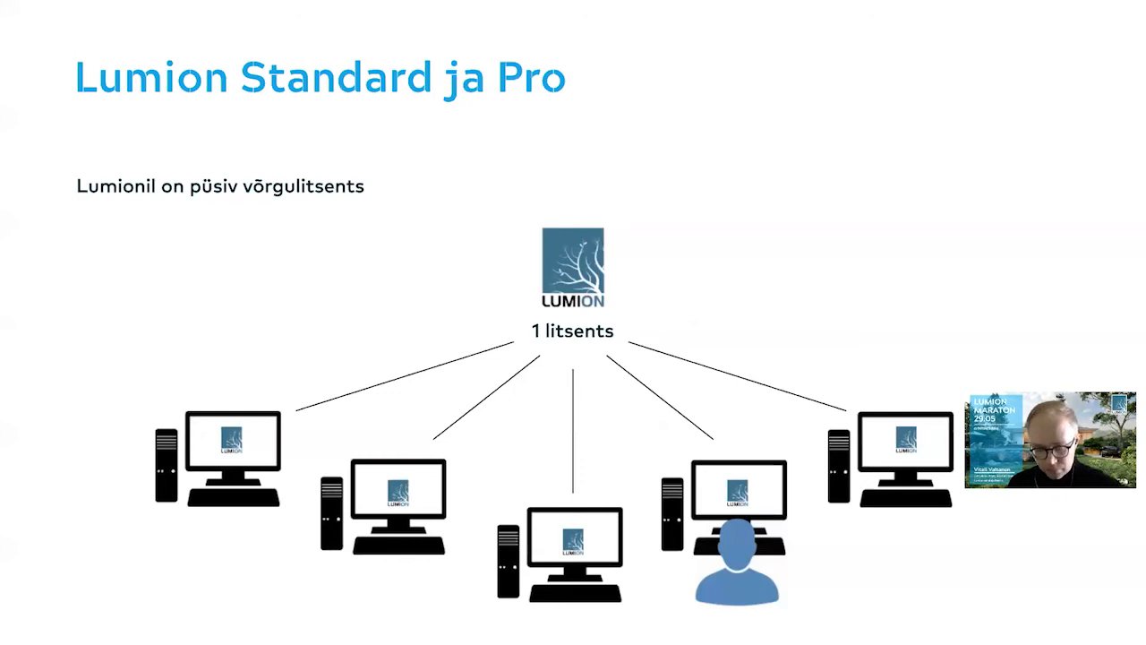
# Switch to the Lumion website in Chrome and open the product's Features page.
pyautogui.hotkey('alt', 'Tab')
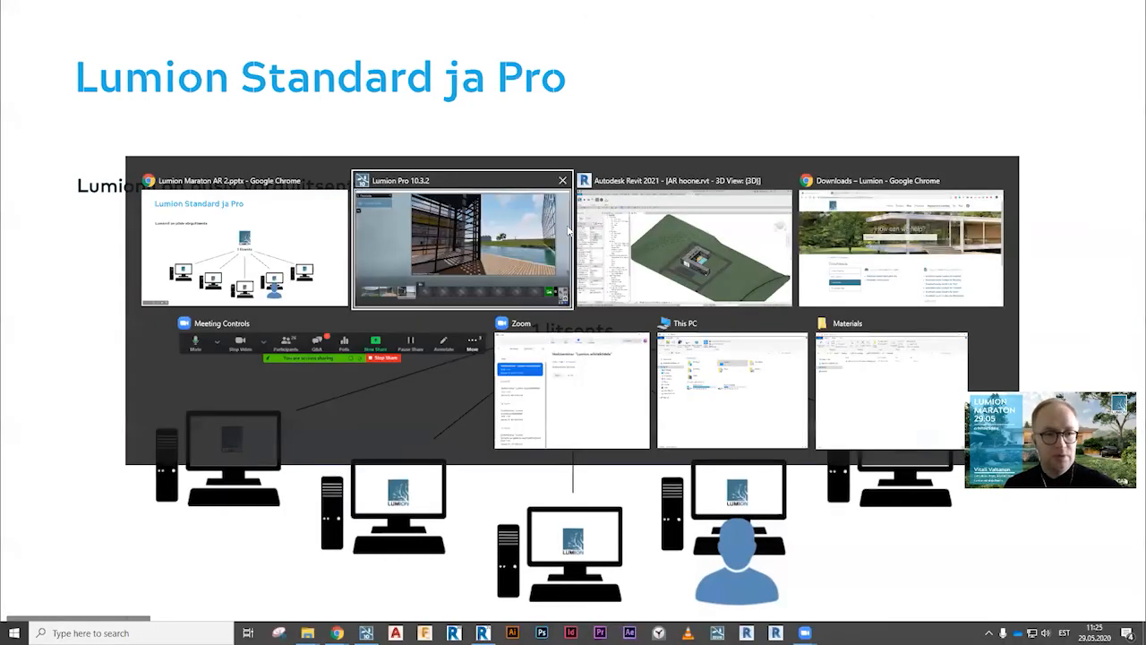
pyautogui.click(860, 288)
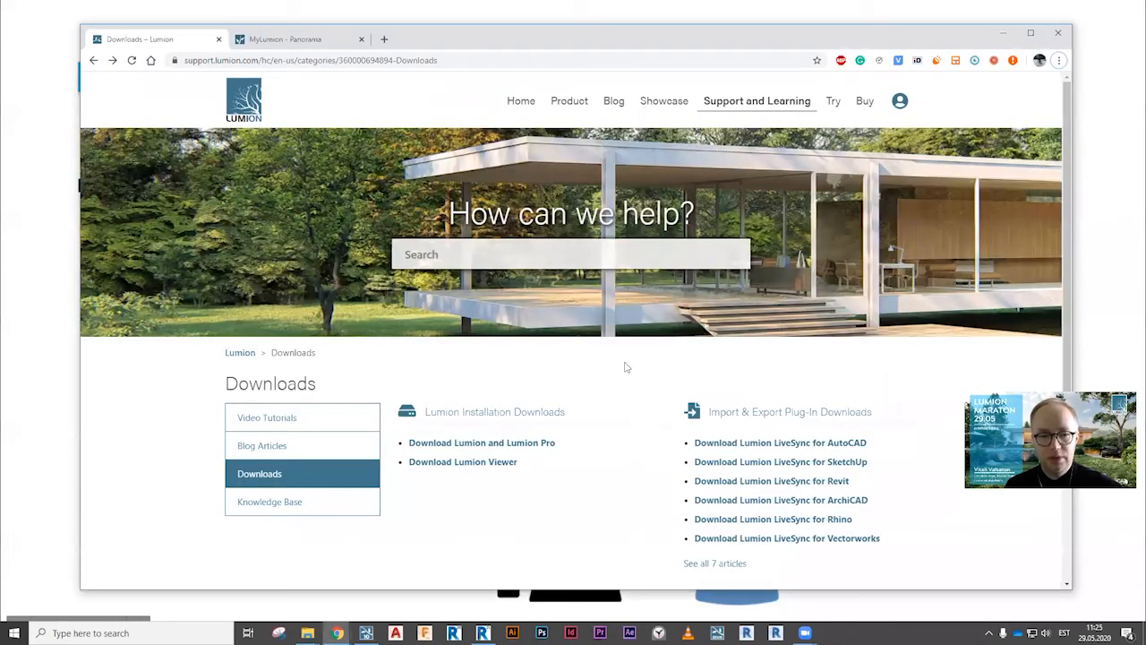
pyautogui.click(565, 101)
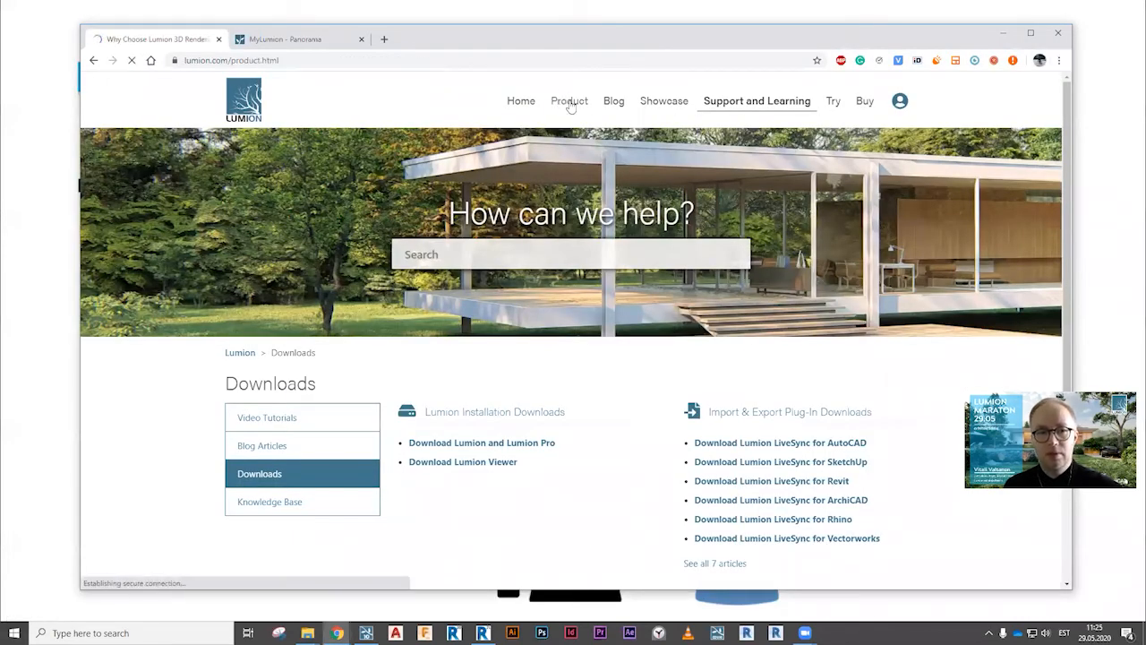
pyautogui.moveTo(570, 103)
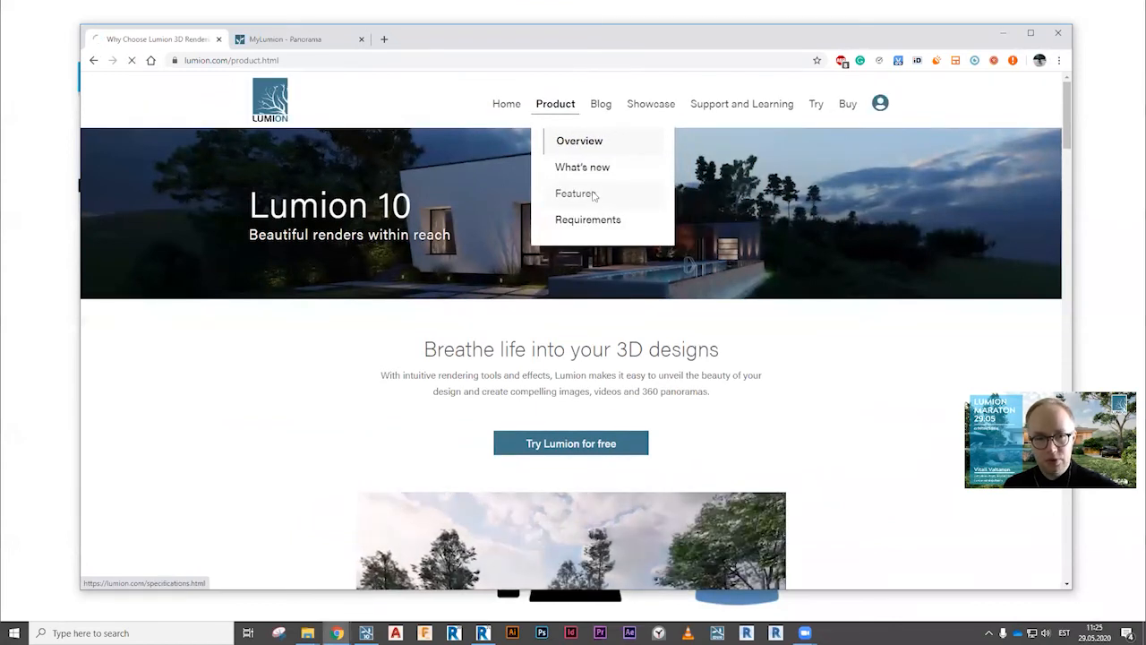
pyautogui.click(601, 194)
pyautogui.scroll(-15, 852, 312)
pyautogui.scroll(14, 852, 312)
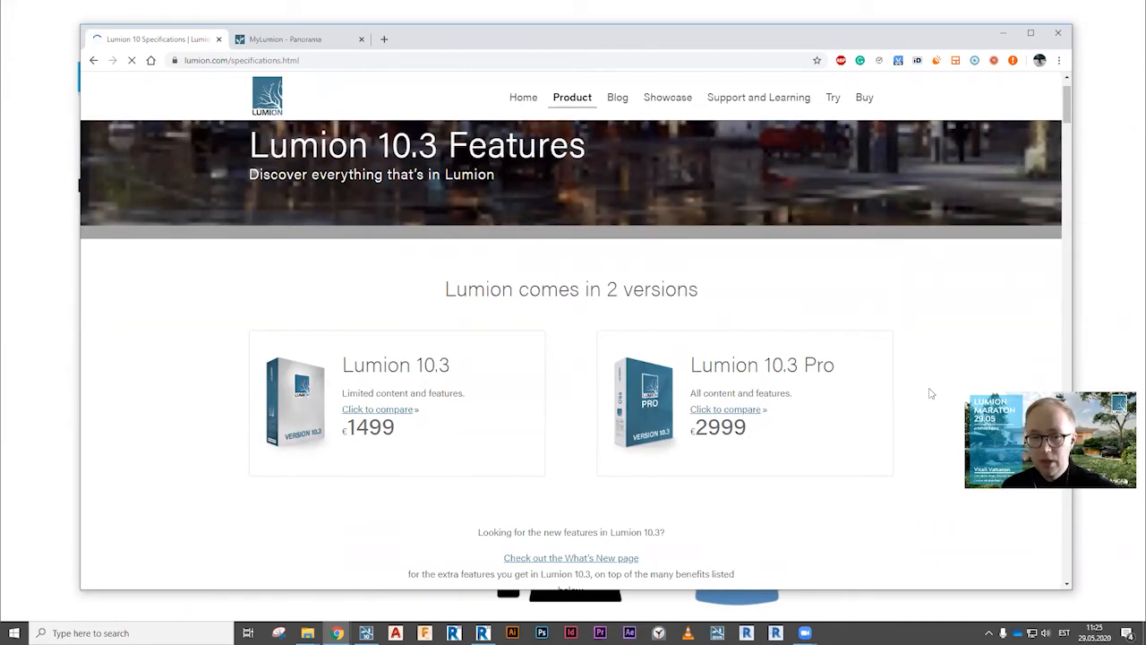
# Try to open the Comparison section of the Compare versions table on the Features page.
pyautogui.moveTo(1068, 108); pyautogui.dragTo(1050, 503)
pyautogui.scroll(-1, 779, 273)
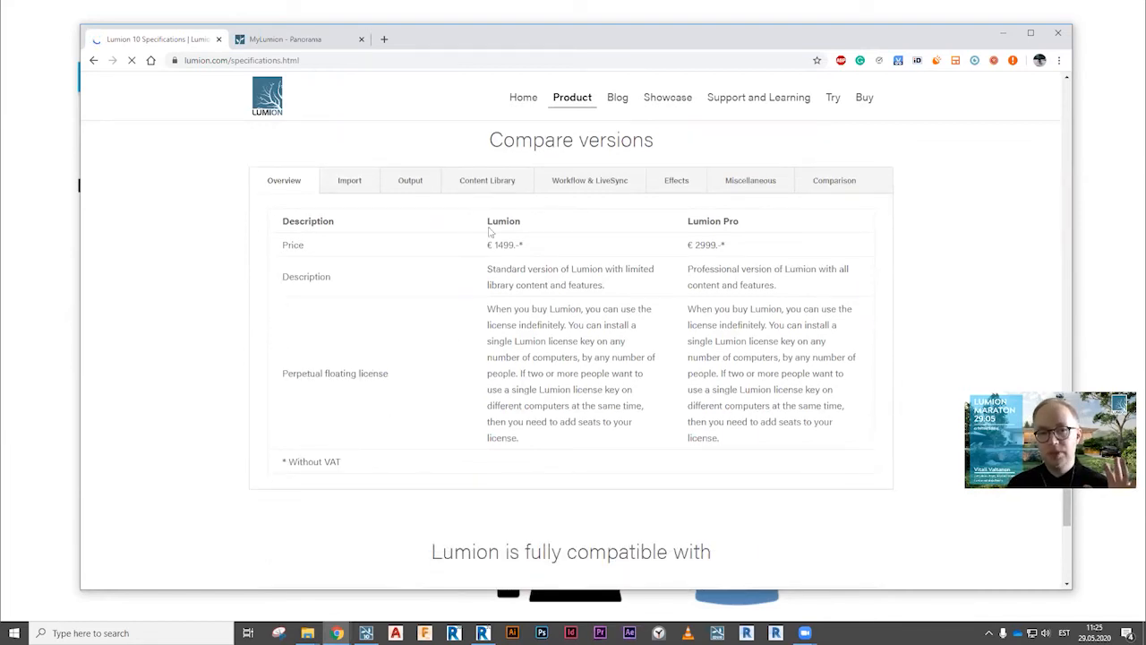
pyautogui.click(842, 181)
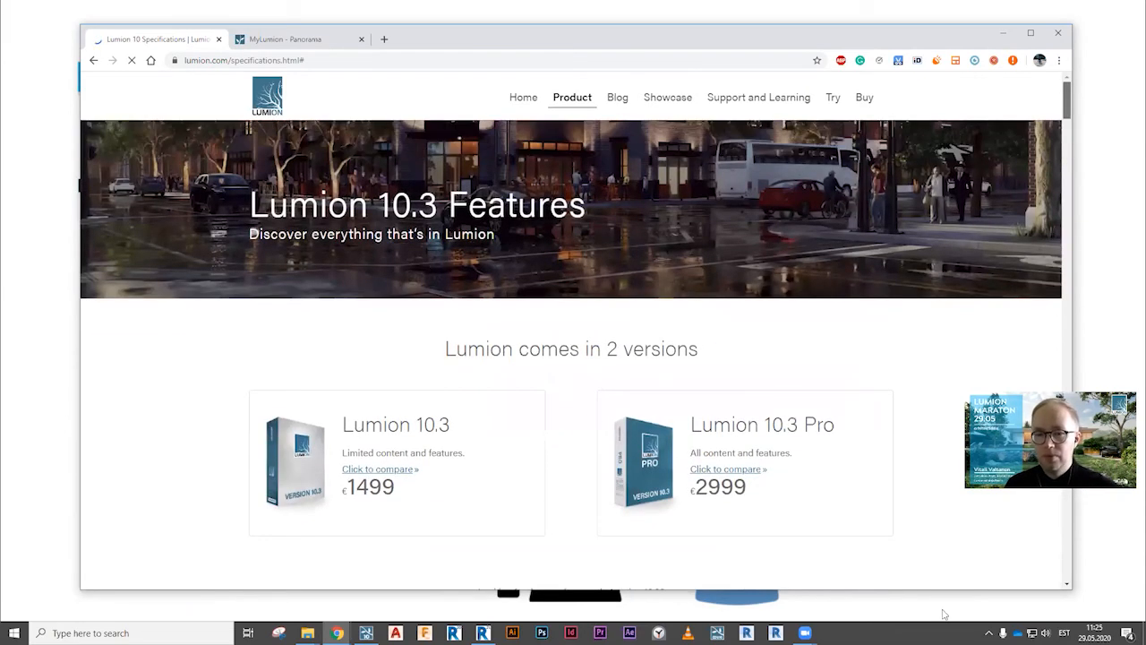
pyautogui.moveTo(1066, 100); pyautogui.dragTo(1037, 543)
pyautogui.scroll(6, 1034, 528)
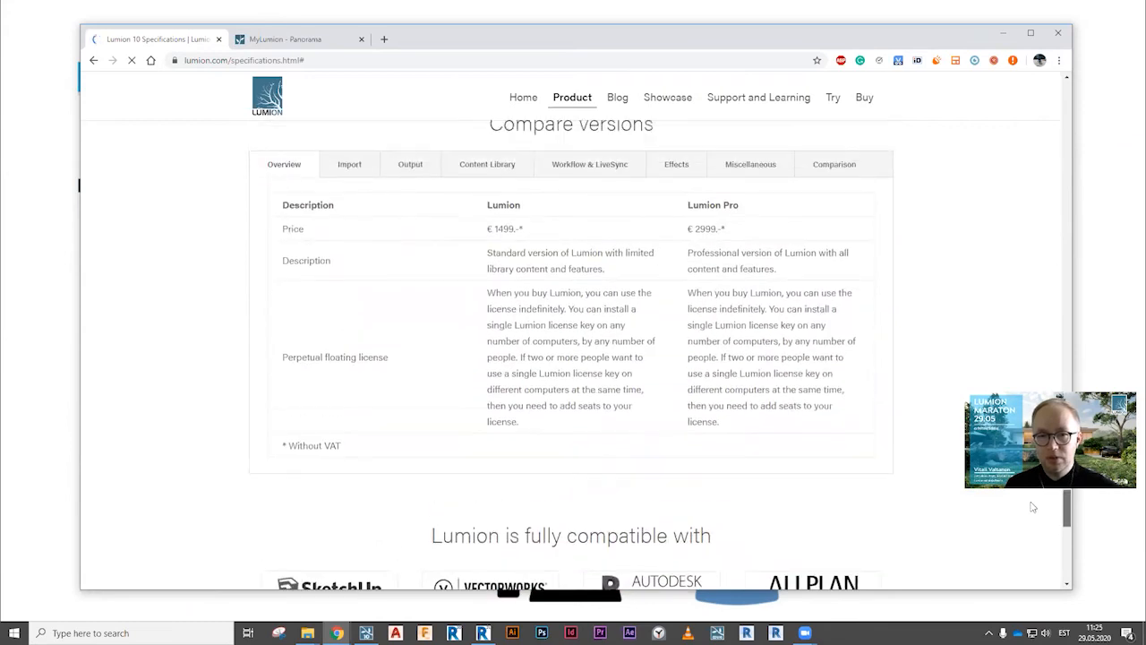
pyautogui.click(834, 170)
pyautogui.click(750, 471)
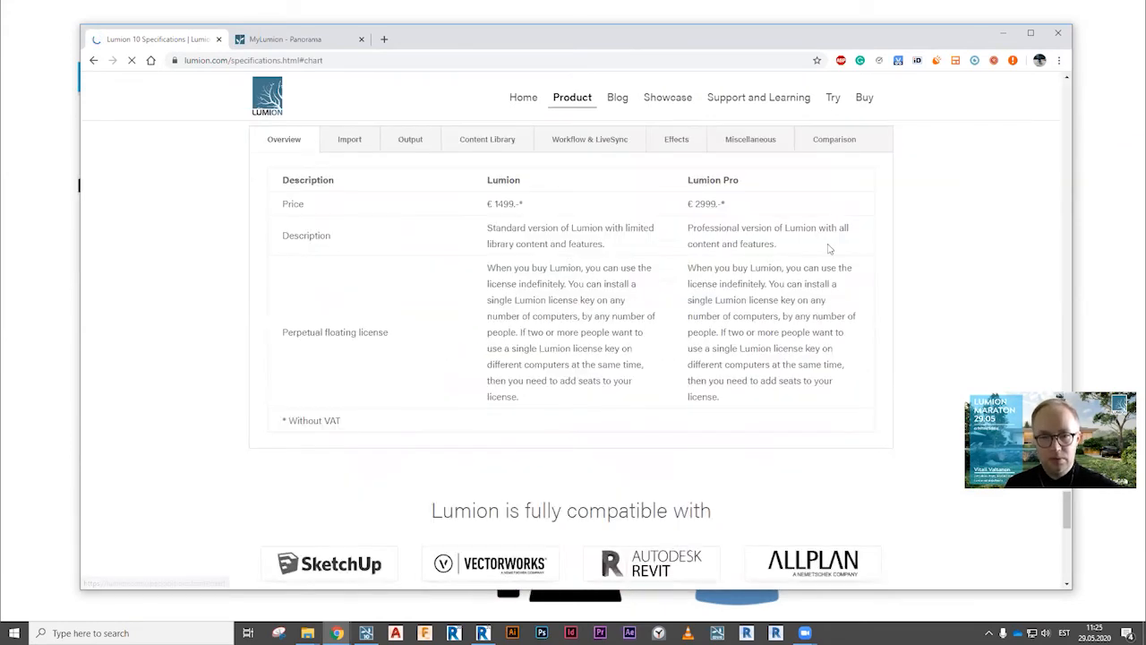
pyautogui.click(825, 144)
# Browse the Compare versions table and examine its Comparison section for the differences between Lumion and Lumion Pro.
pyautogui.scroll(-10, 765, 439)
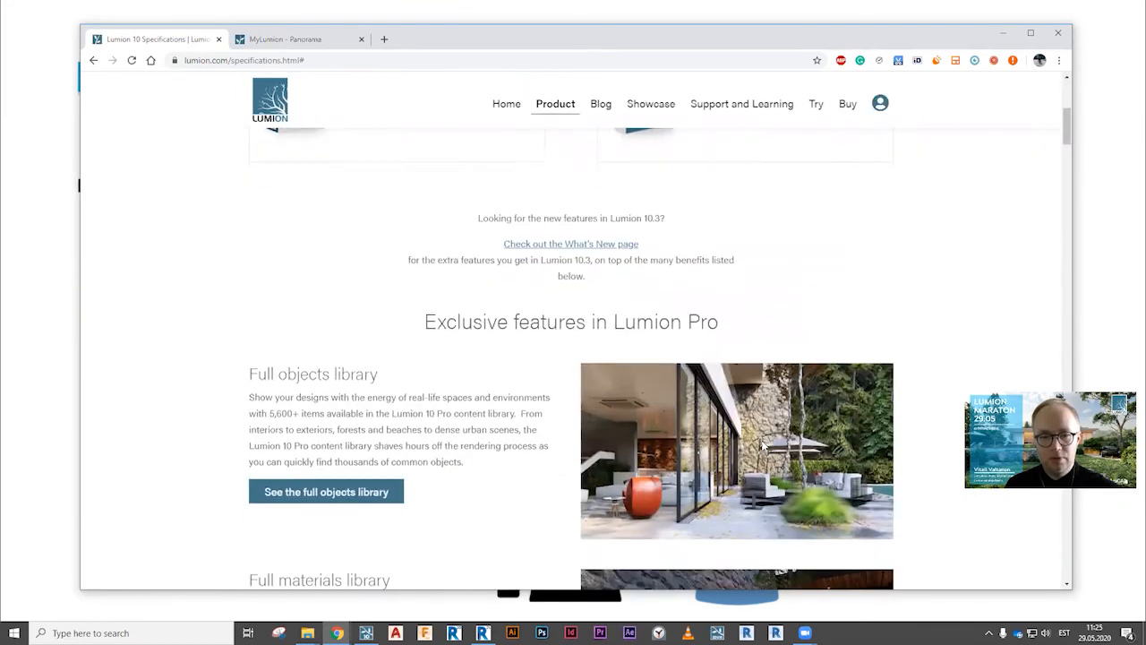
pyautogui.scroll(-20, 765, 438)
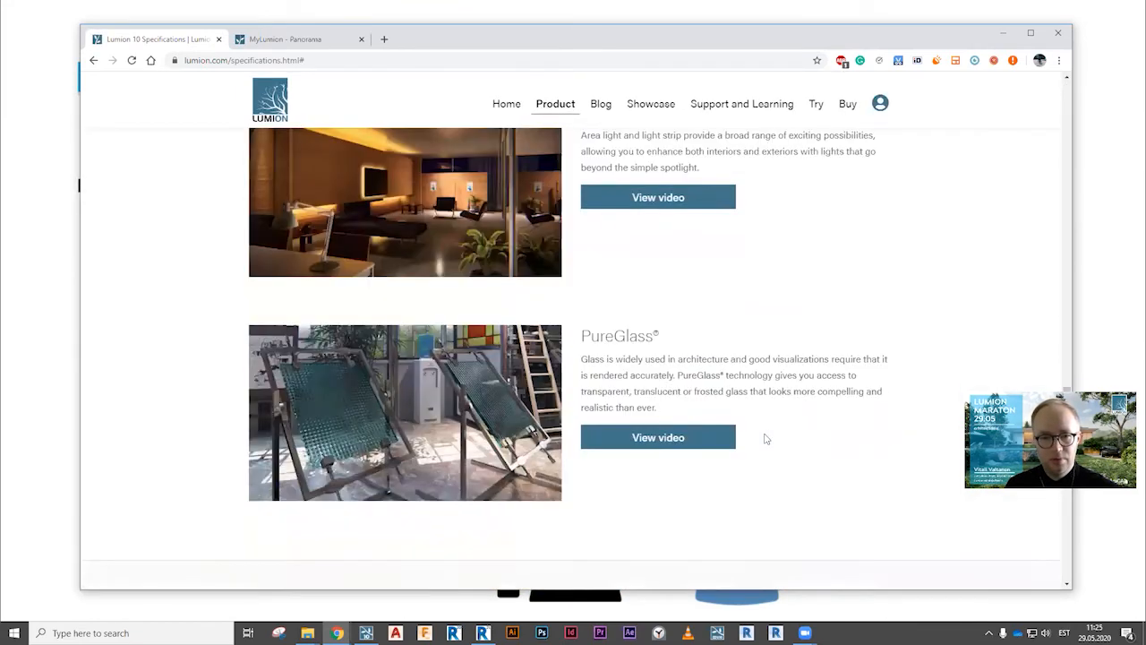
pyautogui.scroll(-4, 766, 439)
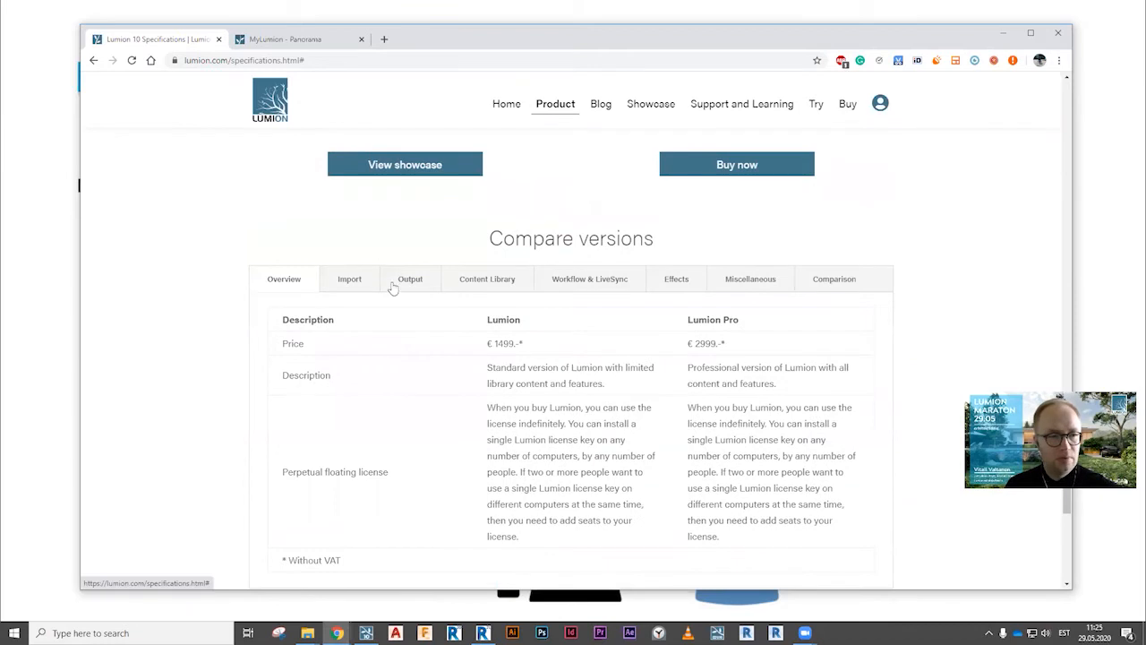
pyautogui.click(357, 285)
pyautogui.click(637, 282)
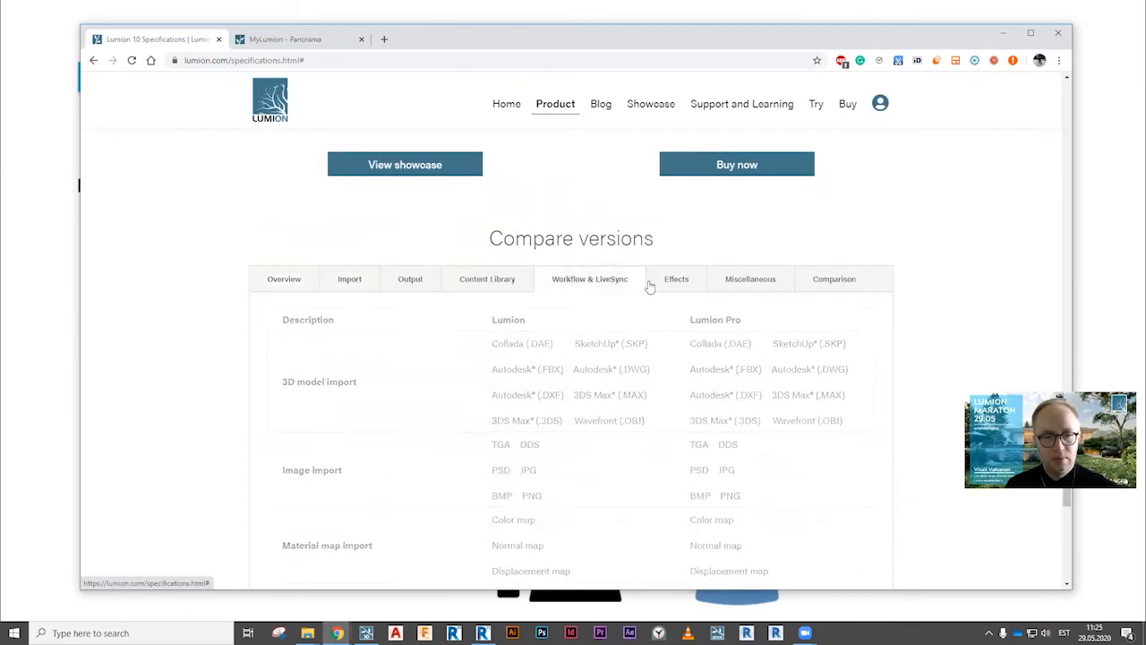
pyautogui.click(769, 283)
pyautogui.click(828, 289)
pyautogui.scroll(-1, 976, 336)
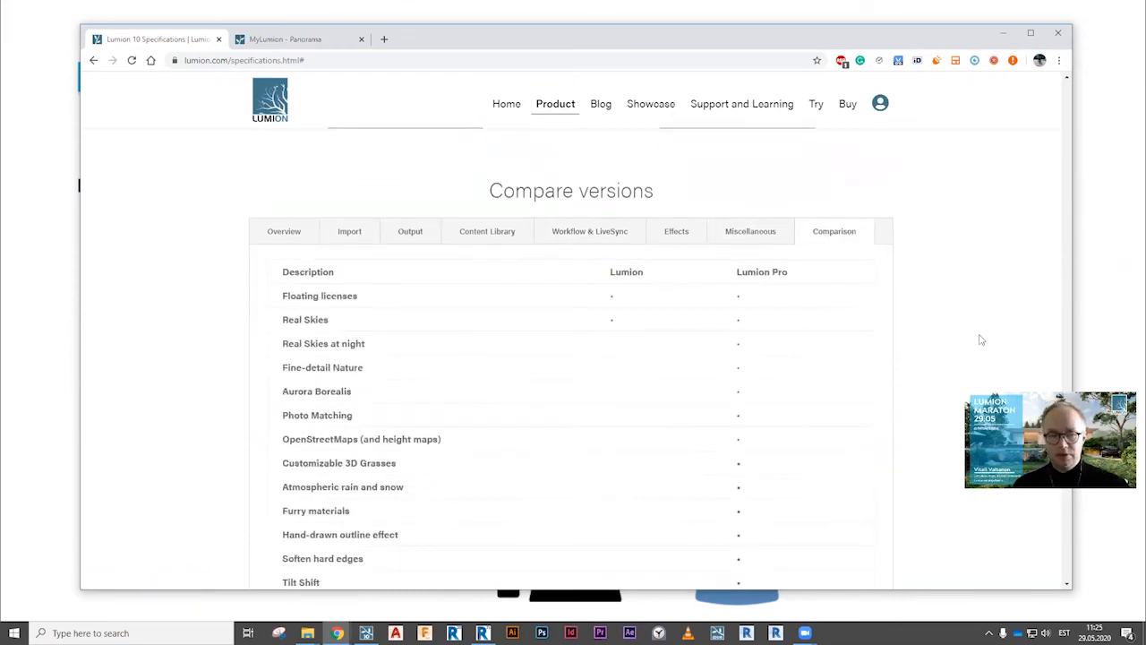
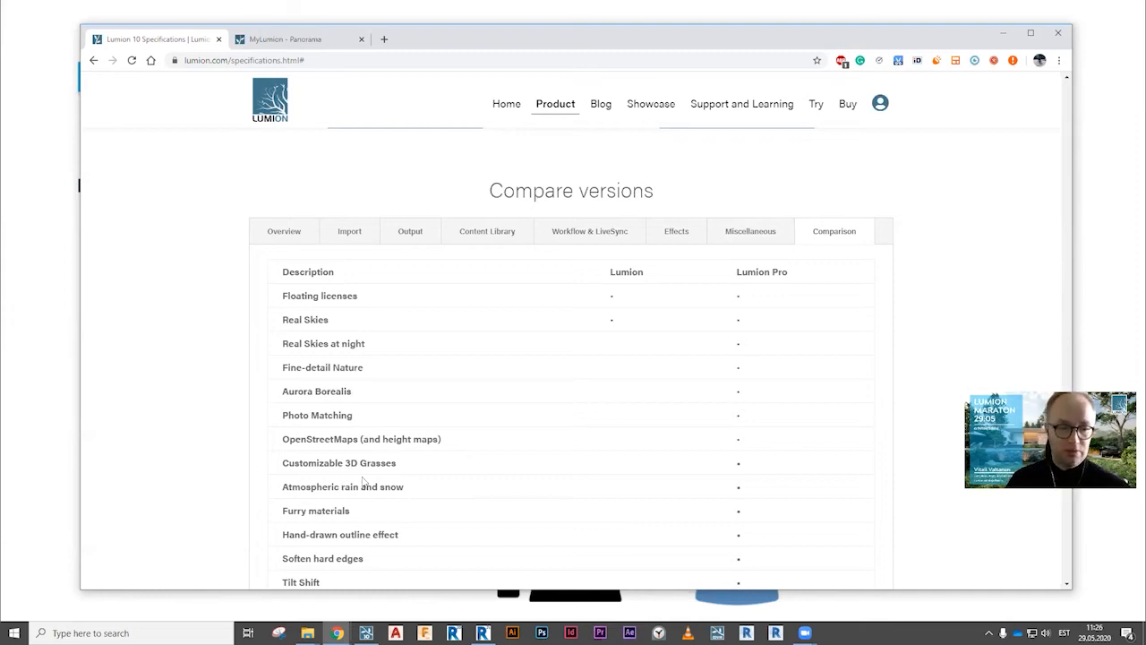
# Read the Comparison list from Floating licenses through Model library to Sound output in MP4 for Lumion and Lumion Pro.
pyautogui.scroll(-1, 362, 476)
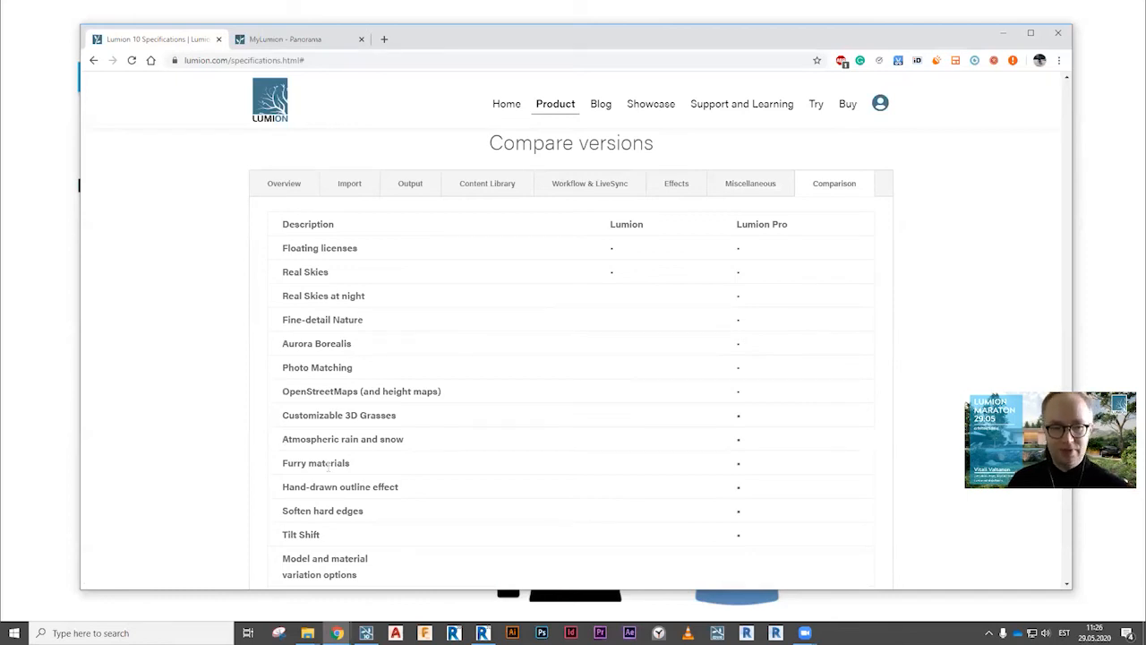
pyautogui.scroll(-1, 329, 470)
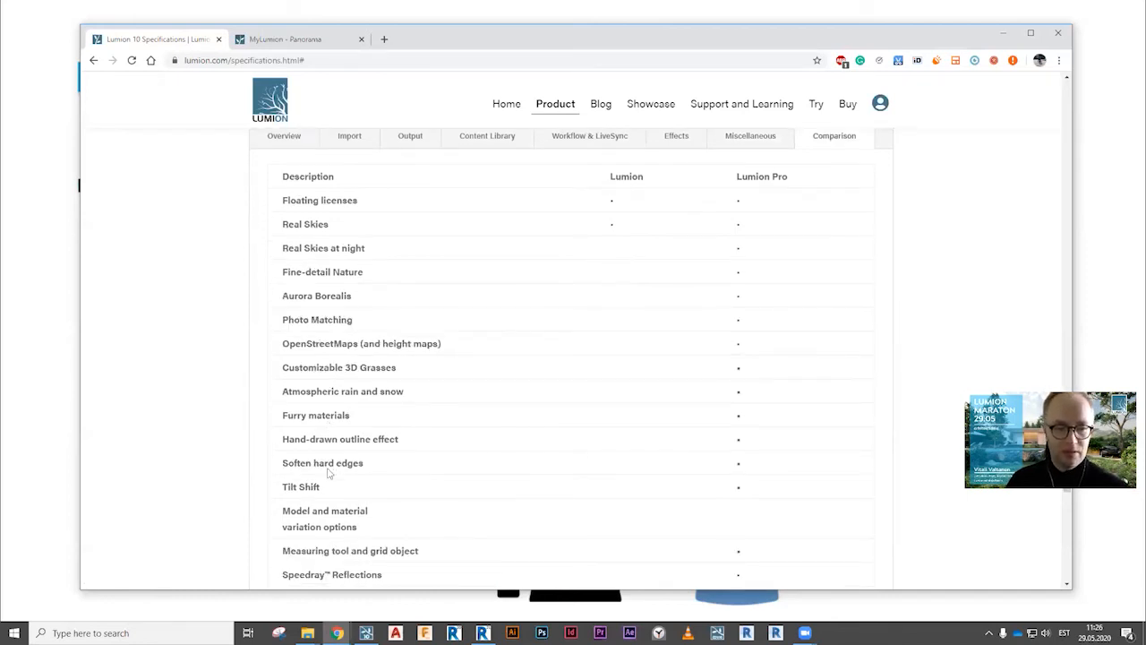
pyautogui.scroll(-1, 329, 473)
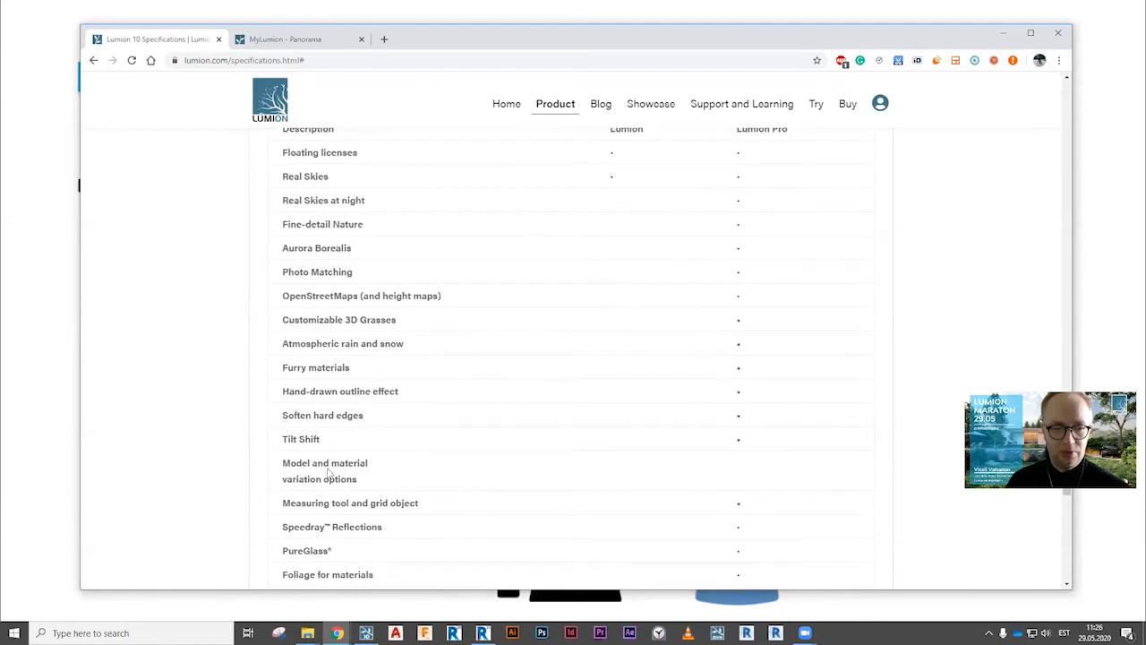
pyautogui.scroll(-2, 373, 464)
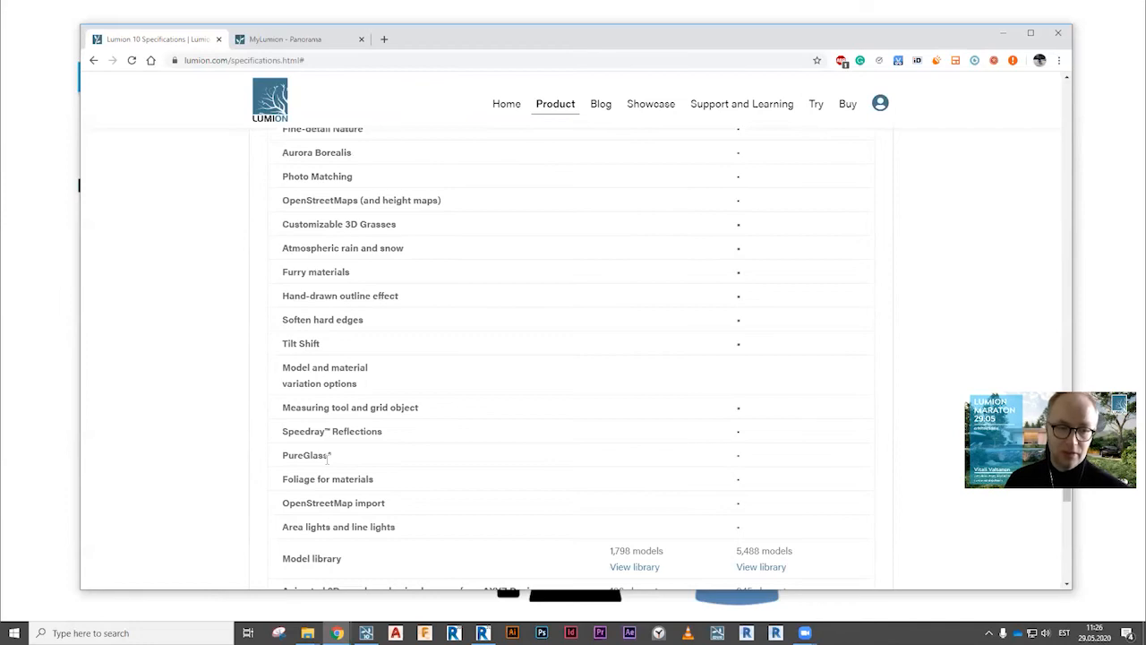
pyautogui.scroll(-4, 328, 458)
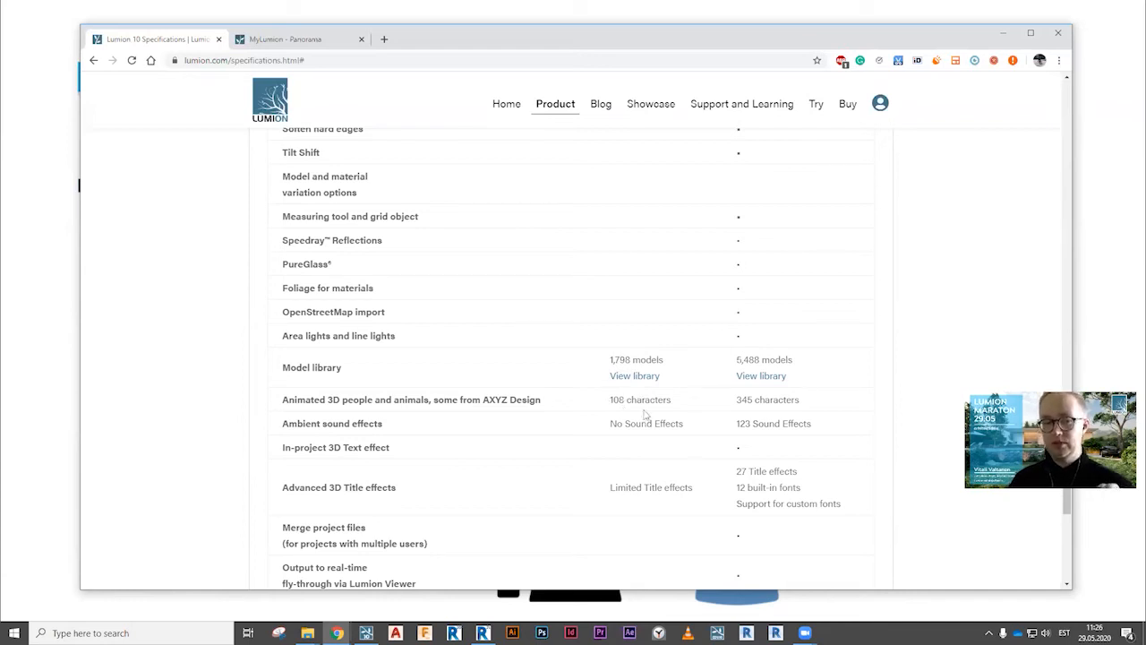
pyautogui.scroll(-1, 644, 417)
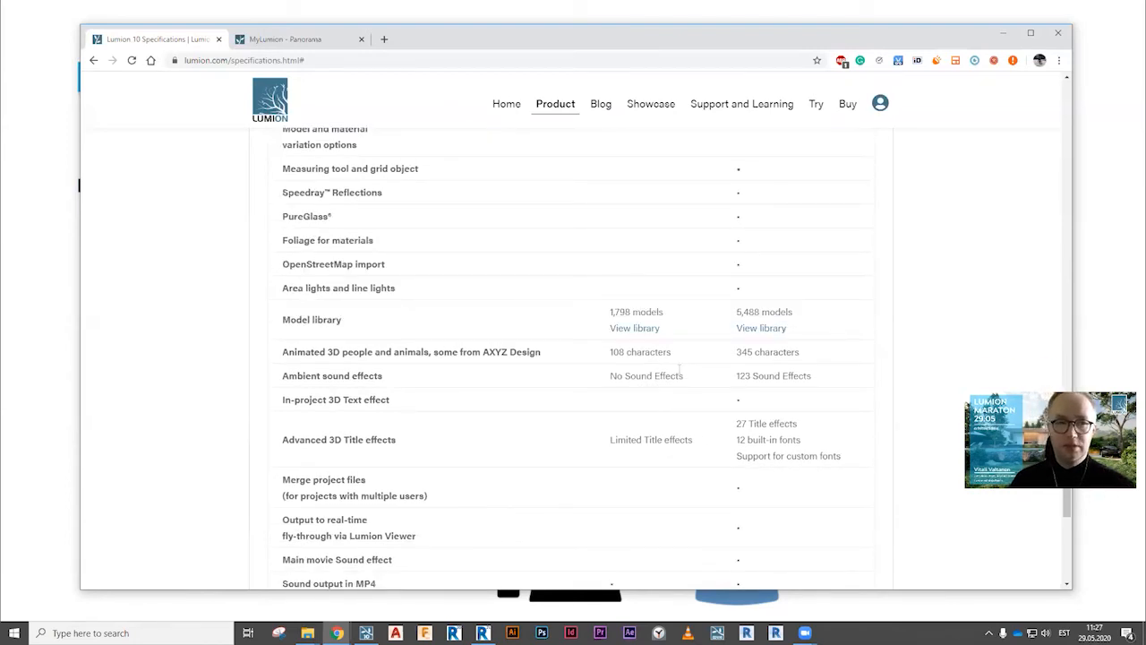
pyautogui.scroll(-3, 679, 376)
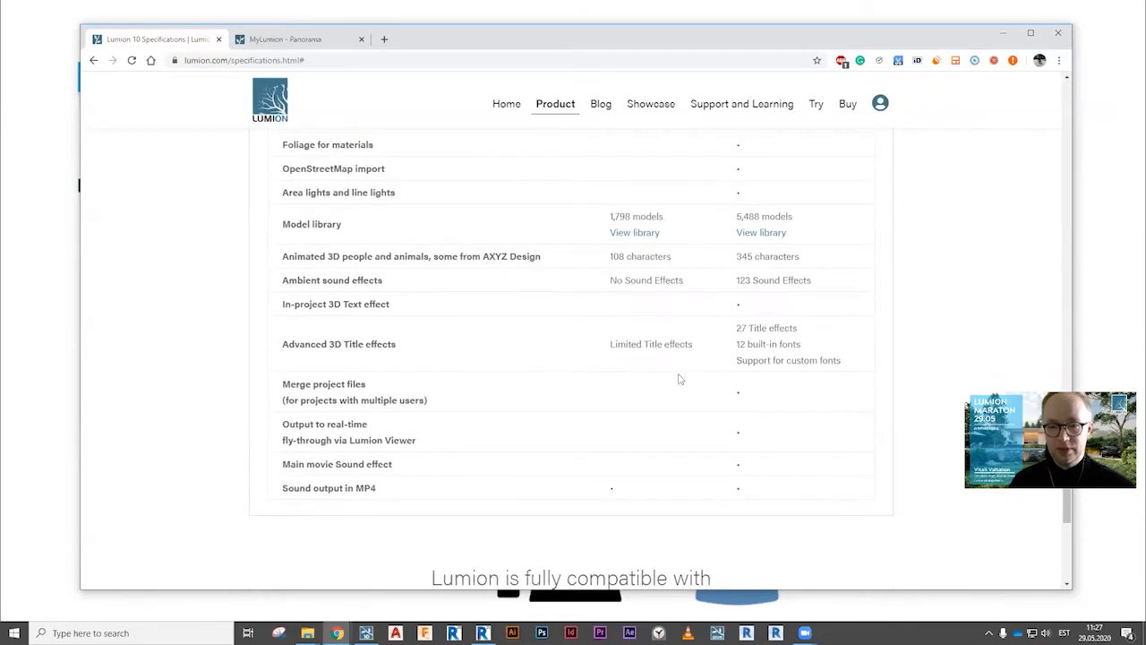
# Open the Output section of the Compare versions table and examine the image, video and 360 panorama output options of both versions.
pyautogui.scroll(1, 679, 380)
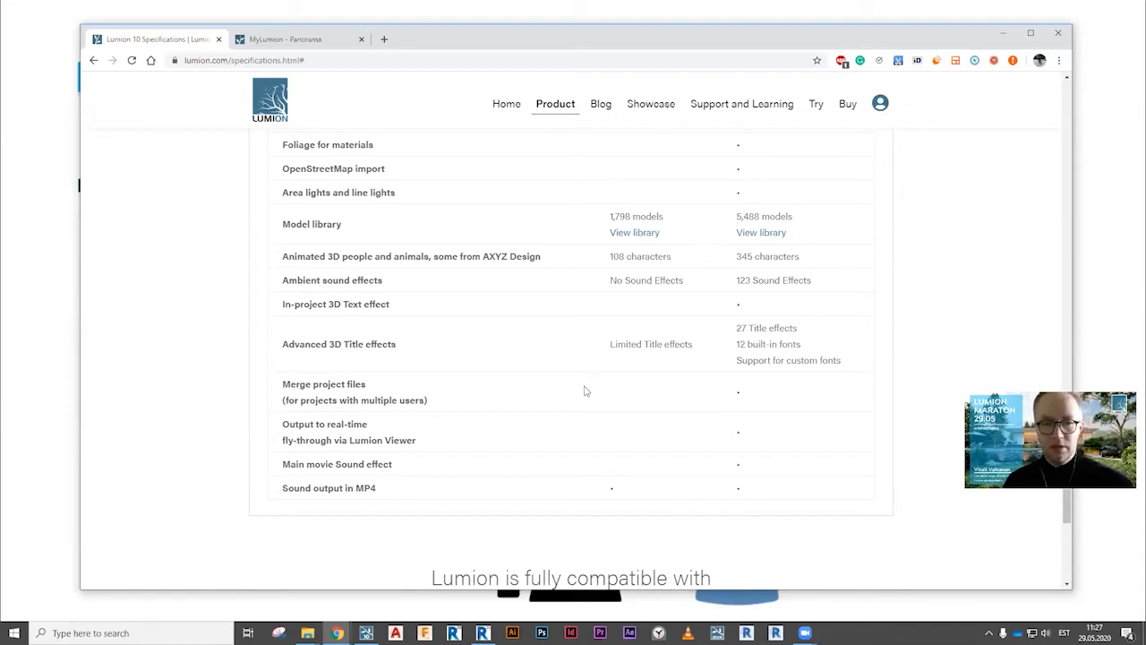
pyautogui.scroll(4, 611, 310)
pyautogui.scroll(4, 610, 311)
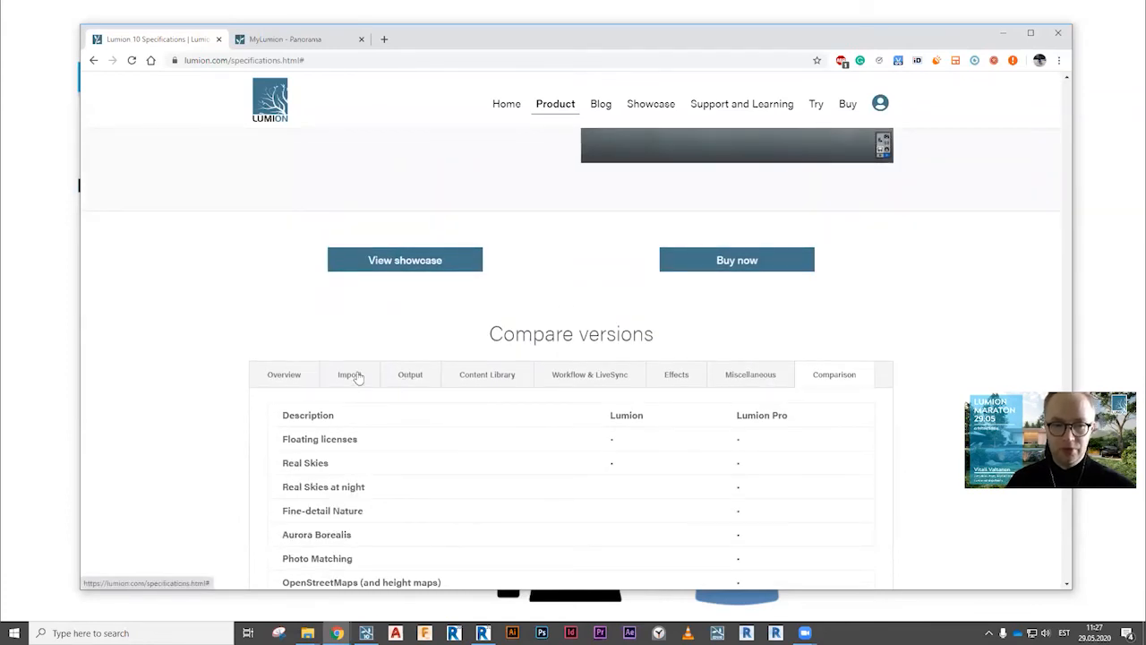
pyautogui.click(421, 380)
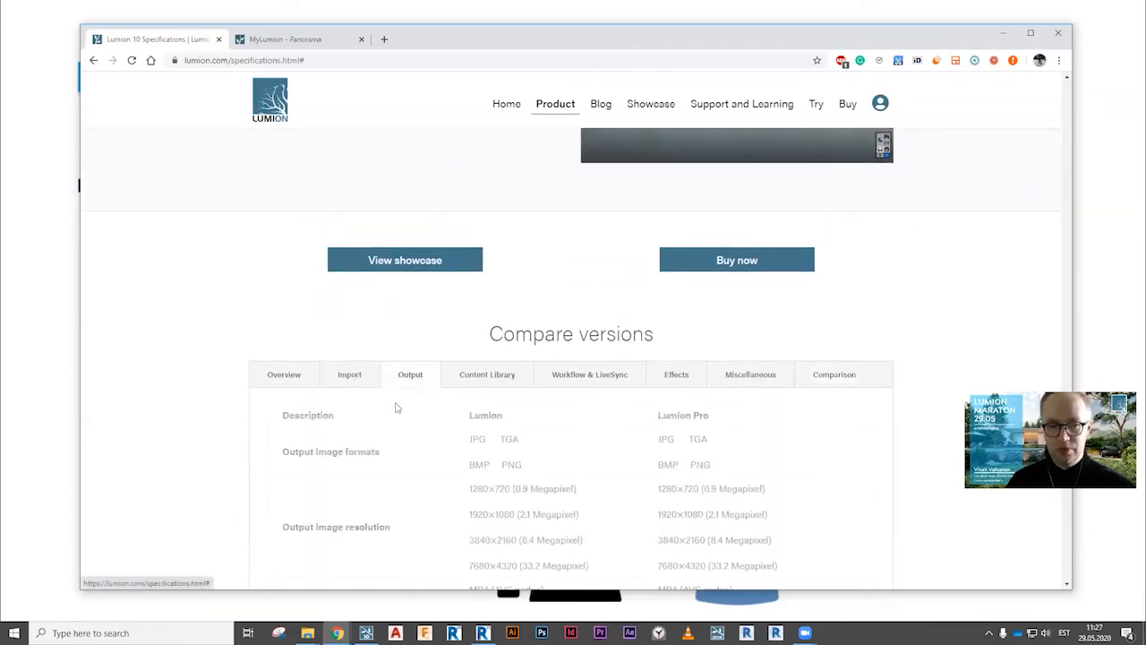
pyautogui.scroll(-2, 394, 358)
pyautogui.scroll(-2, 464, 372)
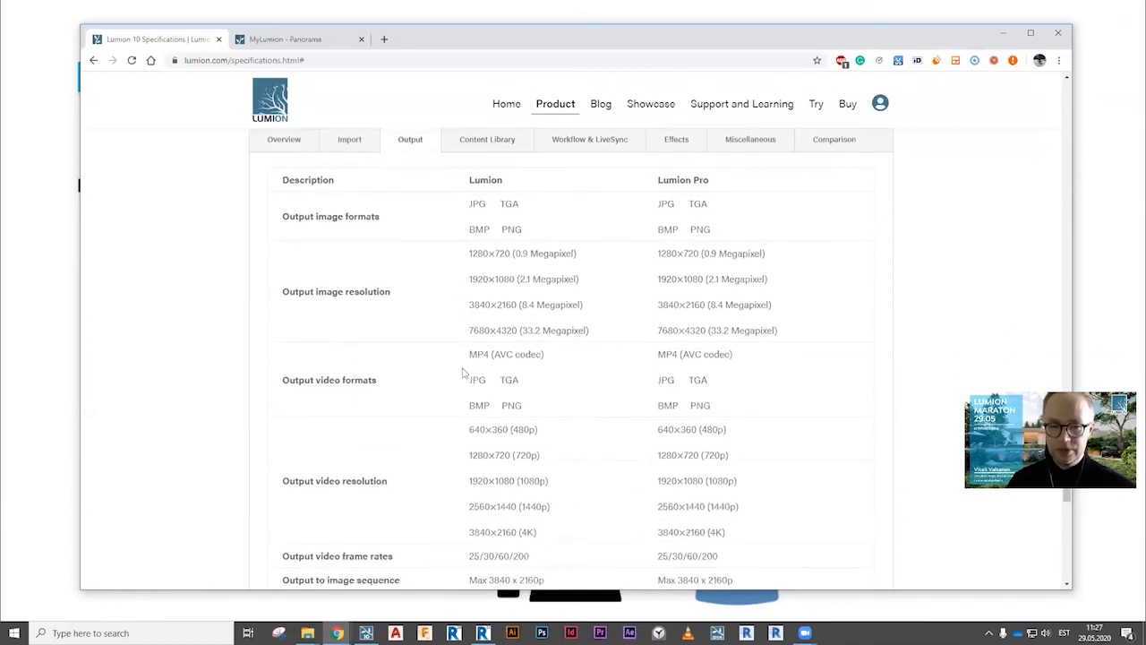
pyautogui.scroll(-1, 463, 364)
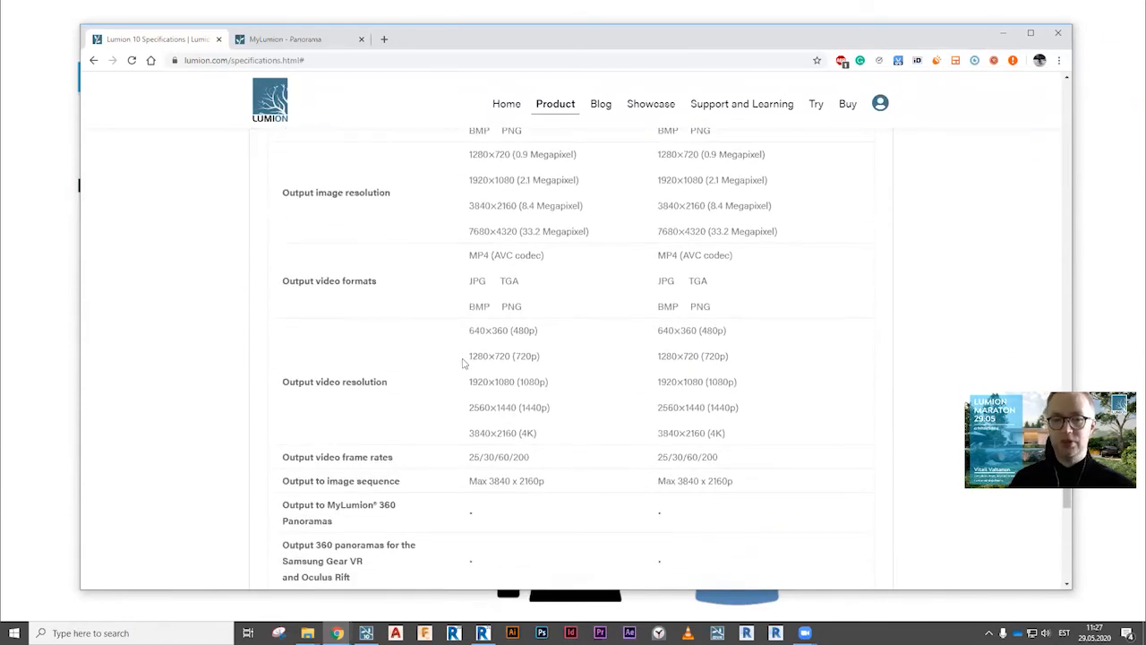
pyautogui.scroll(-1, 463, 364)
pyautogui.scroll(-1, 463, 364)
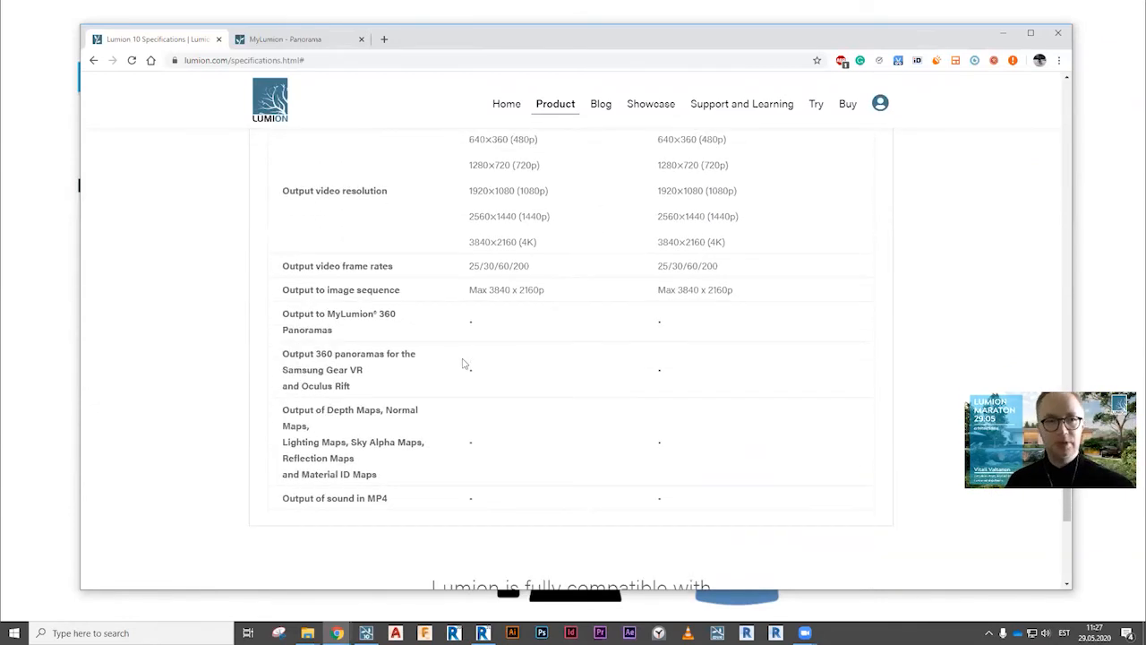
# Switch back to the presentation slideshow and advance from the network license slide to the Standard and Pro pricing slide.
pyautogui.click(29, 253)
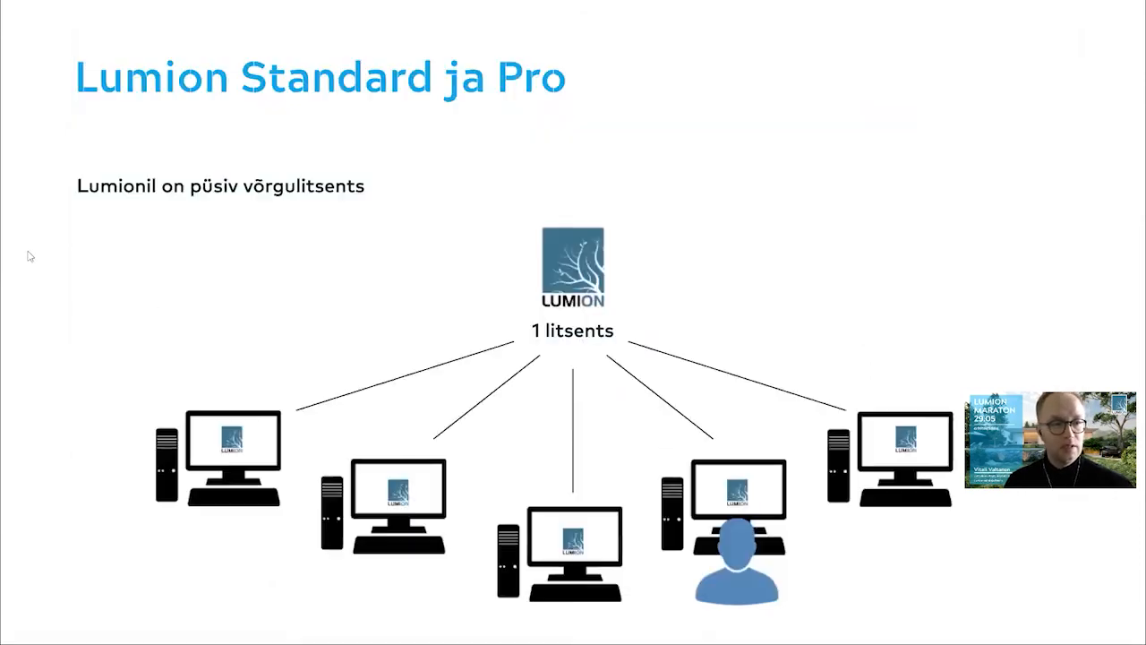
pyautogui.click(378, 247)
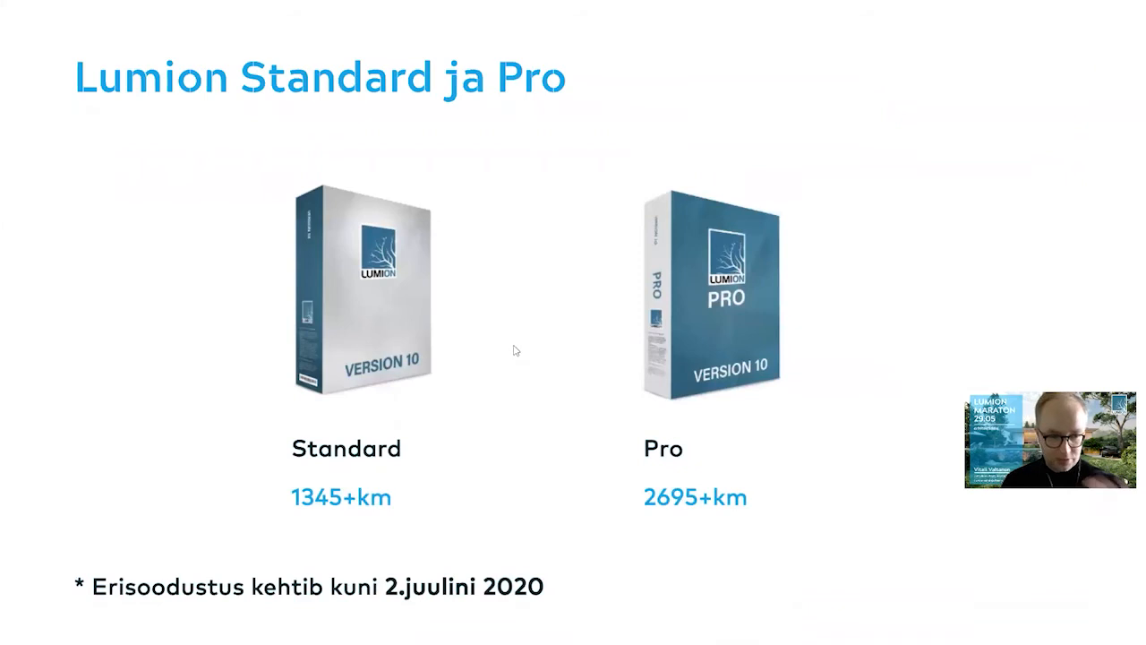